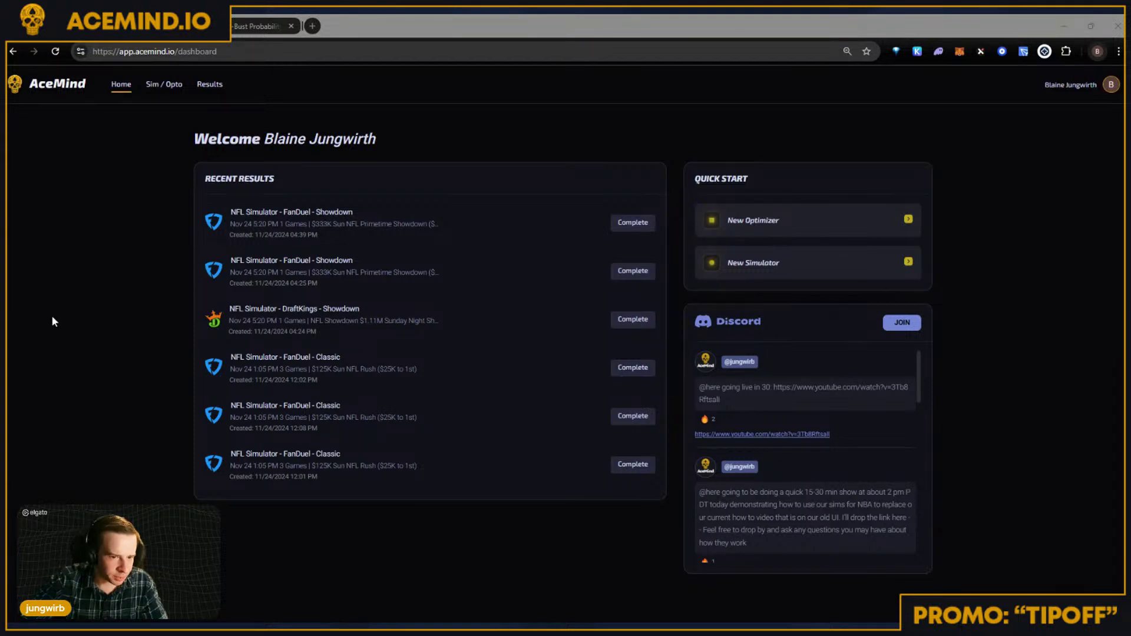
Step: Set up the simulator for NBA on DraftKings, Classic format, with the Nov 25 4:00 PM 7-game slate
{"action": "left_click", "coordinate": [164, 85]}
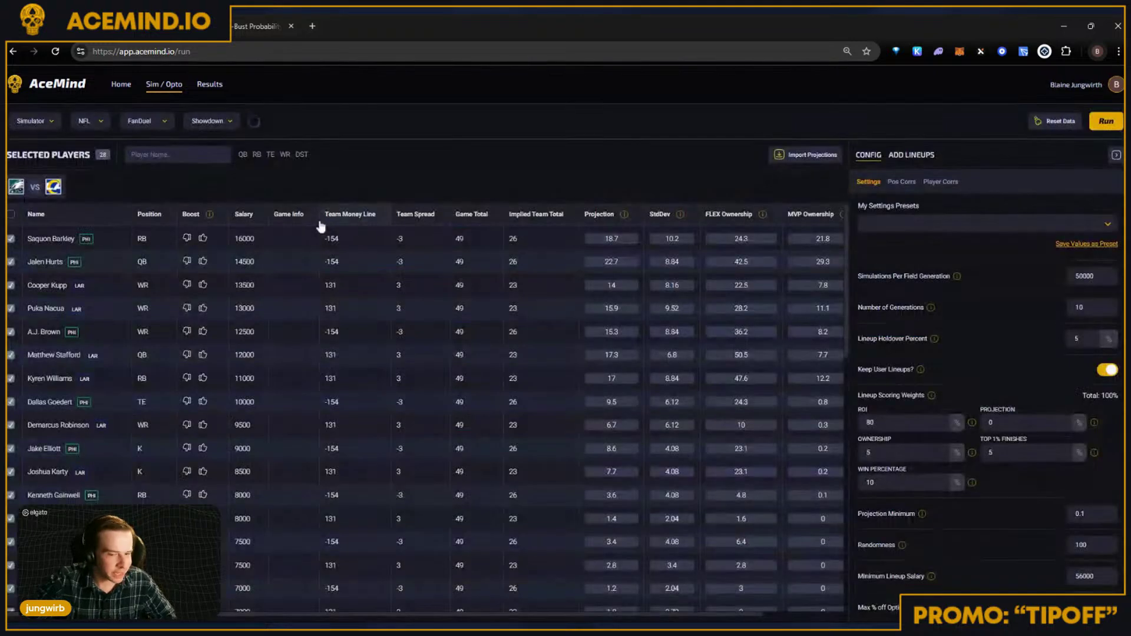
{"action": "left_click", "coordinate": [89, 121]}
{"action": "left_click", "coordinate": [88, 154]}
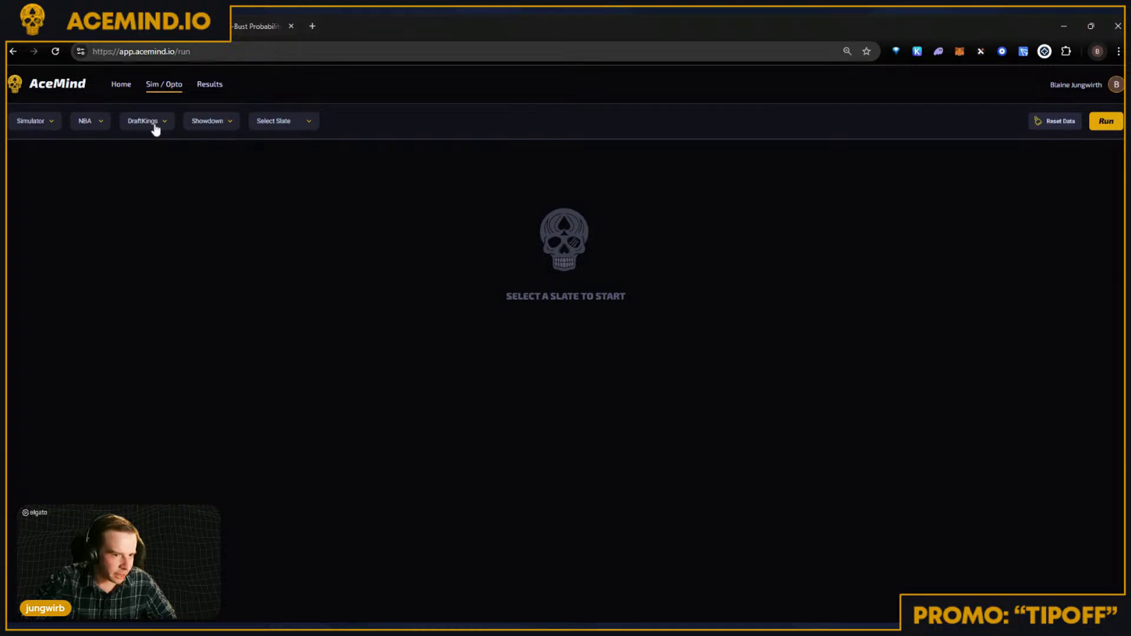
{"action": "left_click", "coordinate": [211, 135]}
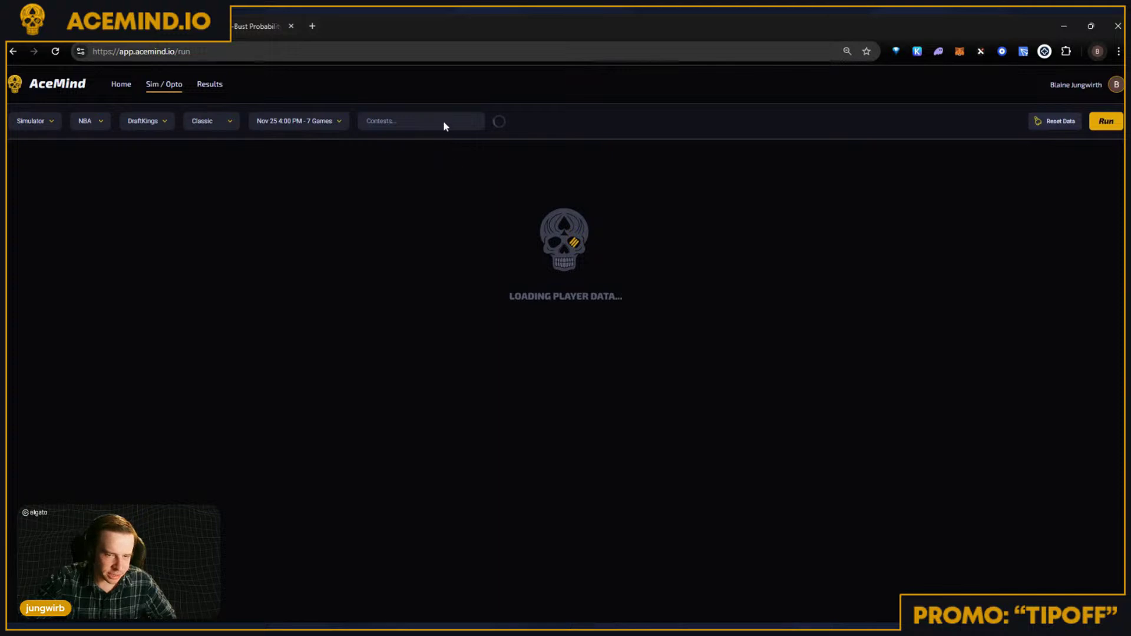
Step: Select the NBA $300K Mega 8's [$100K to 1st] contest for the slate
{"action": "left_click", "coordinate": [443, 120]}
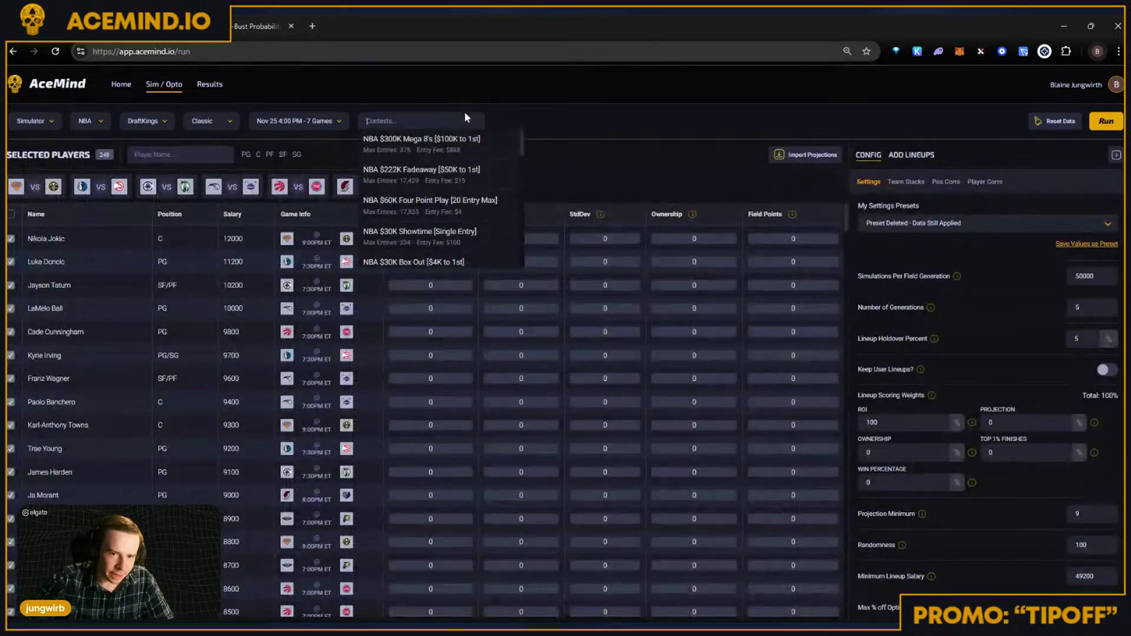
{"action": "scroll", "coordinate": [450, 239], "scroll_direction": "down", "scroll_amount": 1}
{"action": "scroll", "coordinate": [458, 241], "scroll_direction": "down", "scroll_amount": 3}
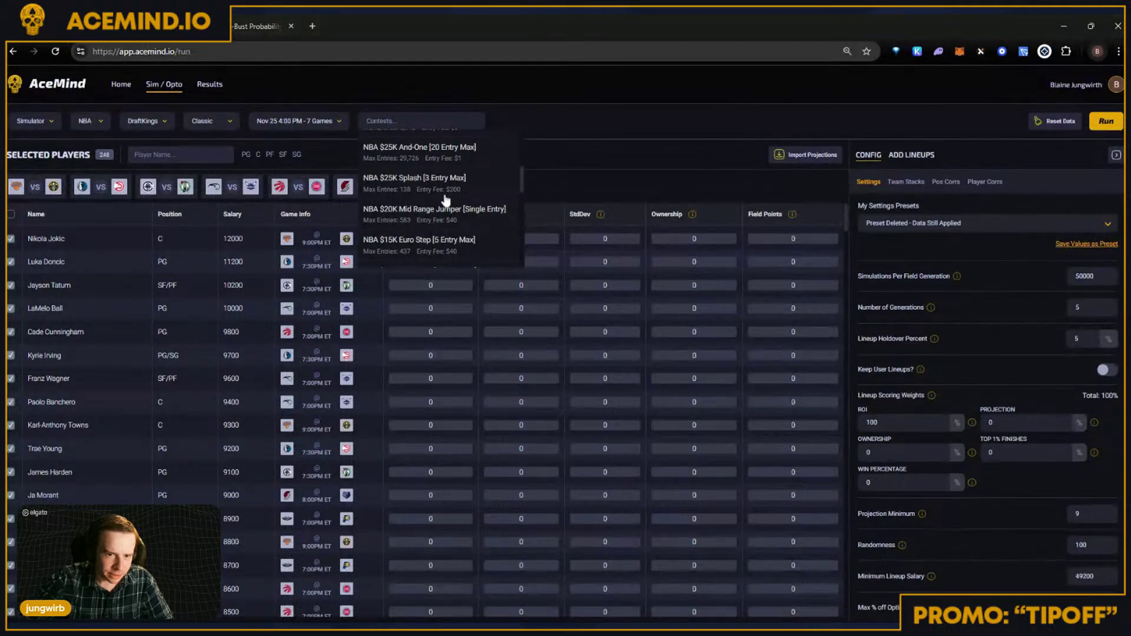
{"action": "scroll", "coordinate": [451, 173], "scroll_direction": "up", "scroll_amount": 4}
{"action": "left_click", "coordinate": [442, 148]}
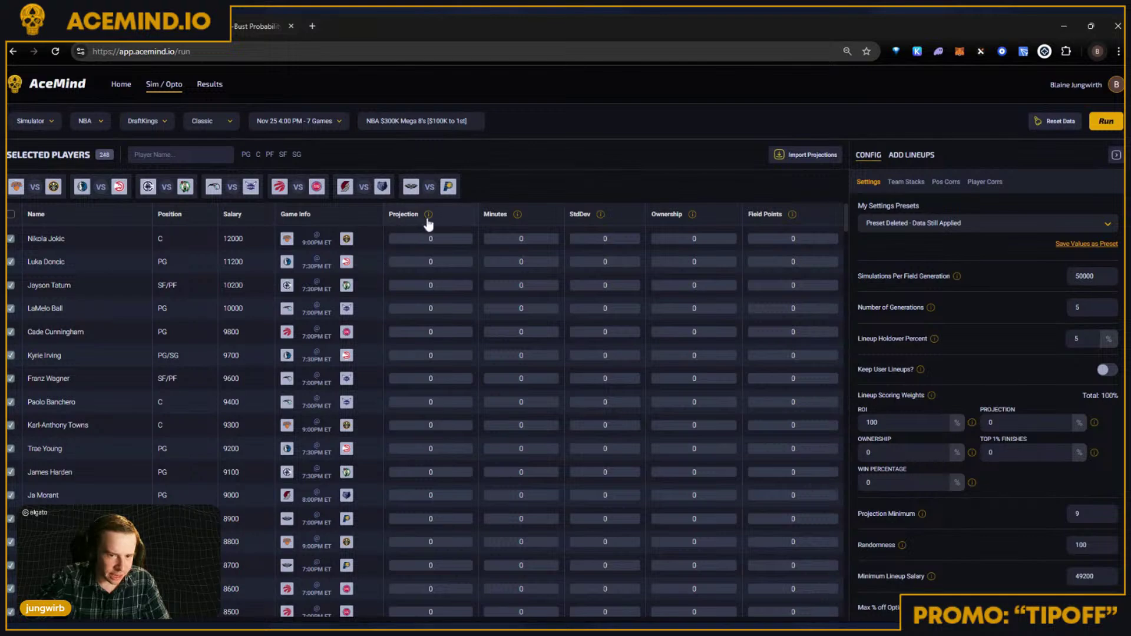
Step: Switch to the Stokastic NBA DFS Boom/Bust Probability page and download the DraftKings table as a CSV
{"action": "left_click", "coordinate": [248, 20]}
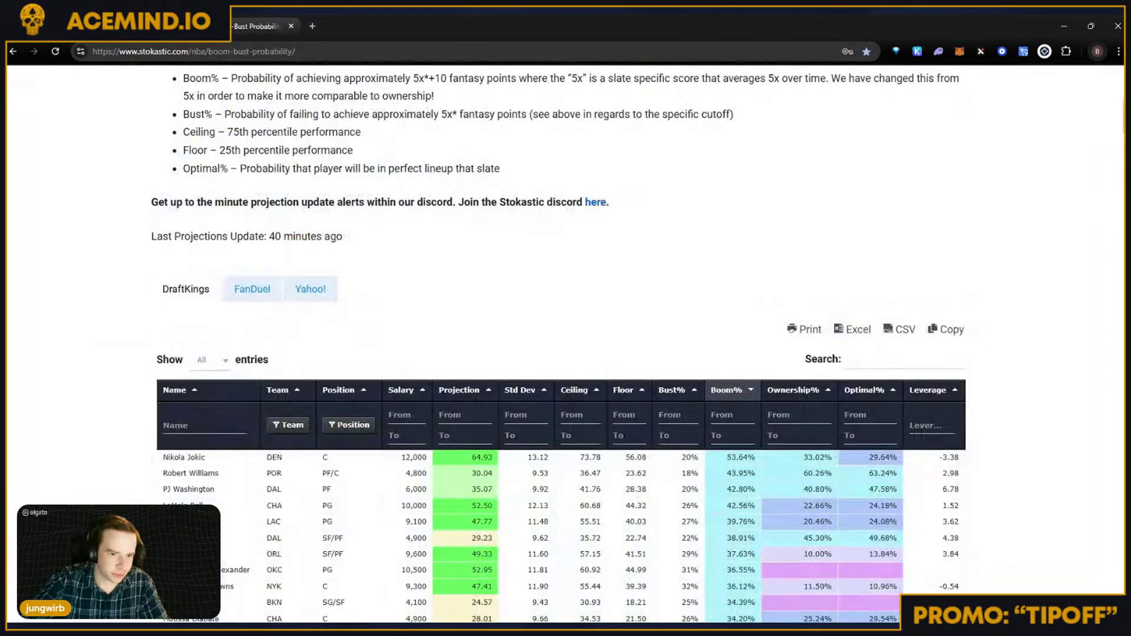
{"action": "scroll", "coordinate": [448, 277], "scroll_direction": "up", "scroll_amount": 10}
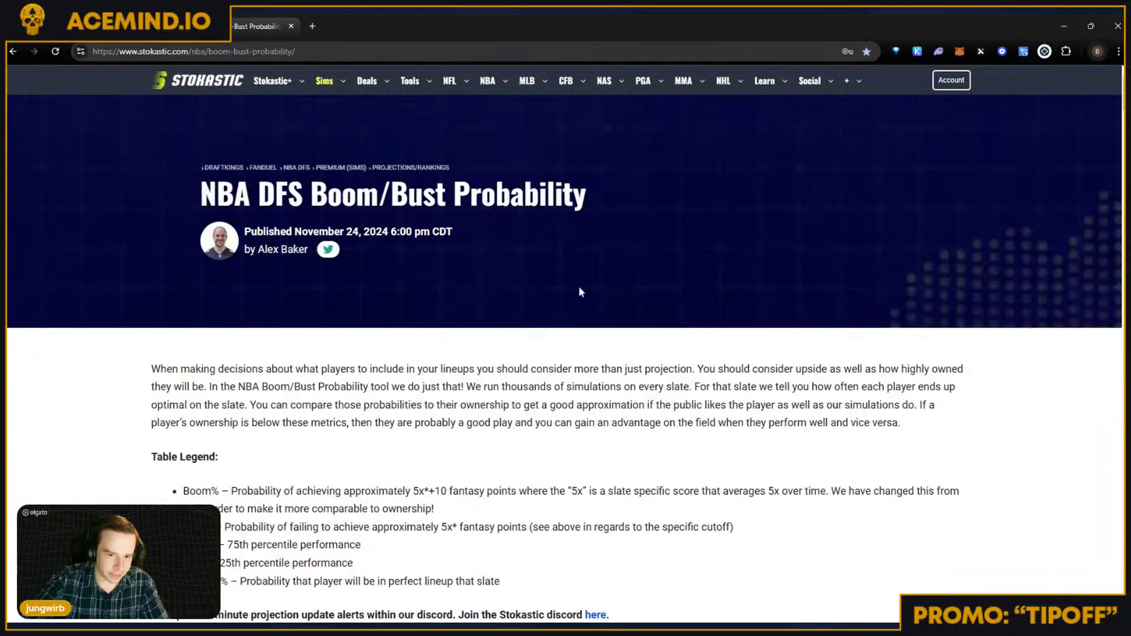
{"action": "scroll", "coordinate": [578, 285], "scroll_direction": "down", "scroll_amount": 9}
{"action": "scroll", "coordinate": [701, 460], "scroll_direction": "up", "scroll_amount": 3}
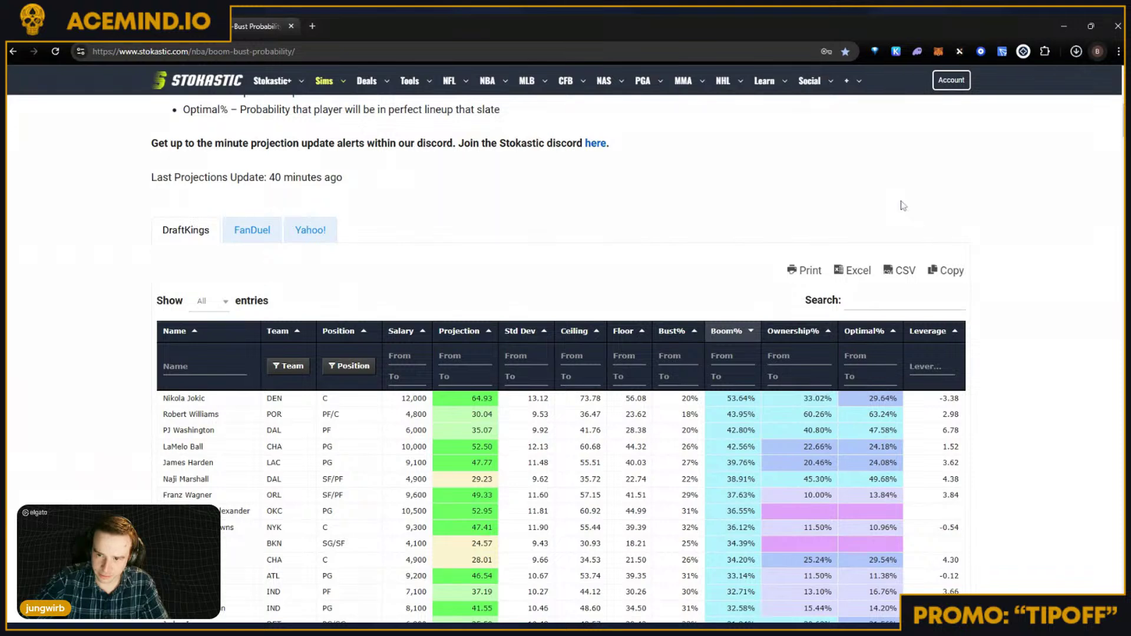
Step: Return to AceMind and import the projections file NBA DK Boom Bust - 2024-11-25T142907.100.csv
{"action": "left_click", "coordinate": [97, 29]}
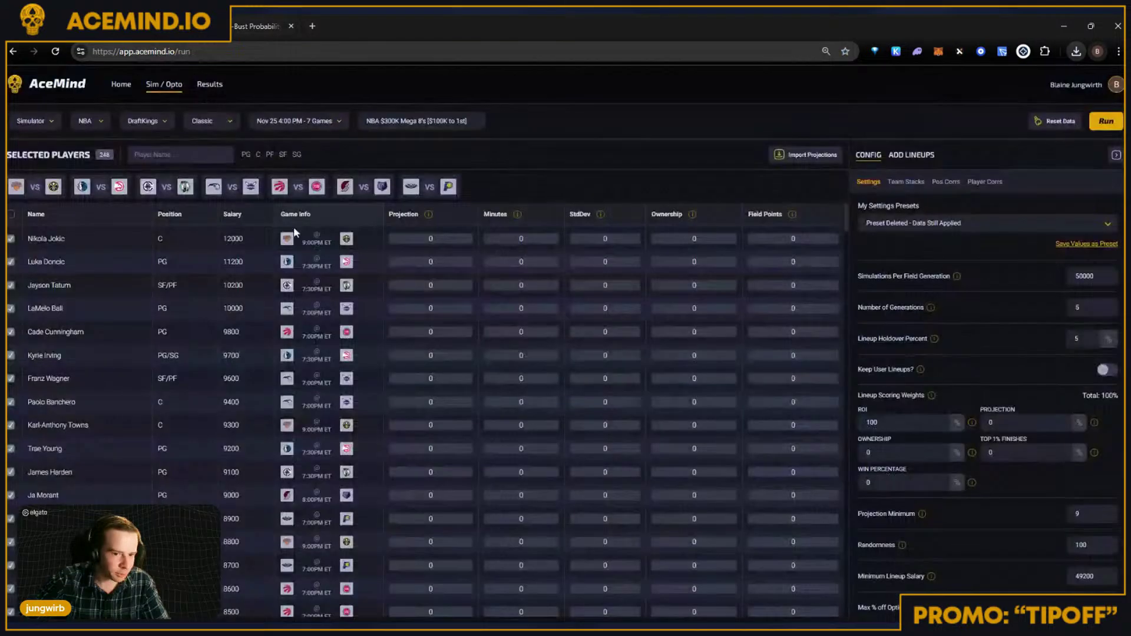
{"action": "left_click", "coordinate": [806, 155]}
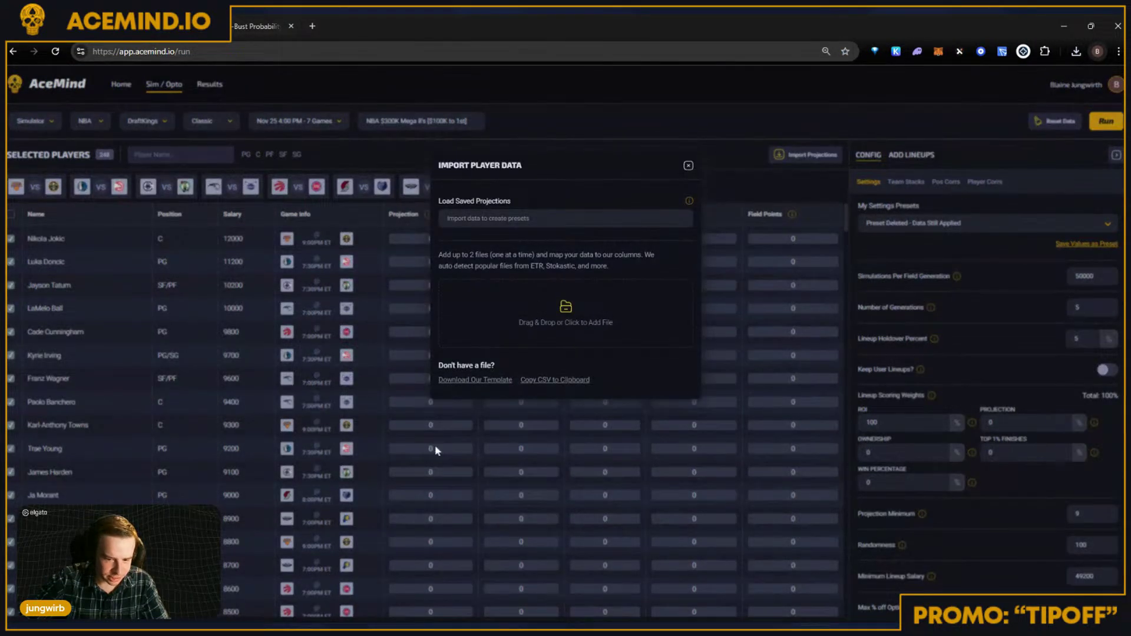
{"action": "left_click", "coordinate": [522, 324]}
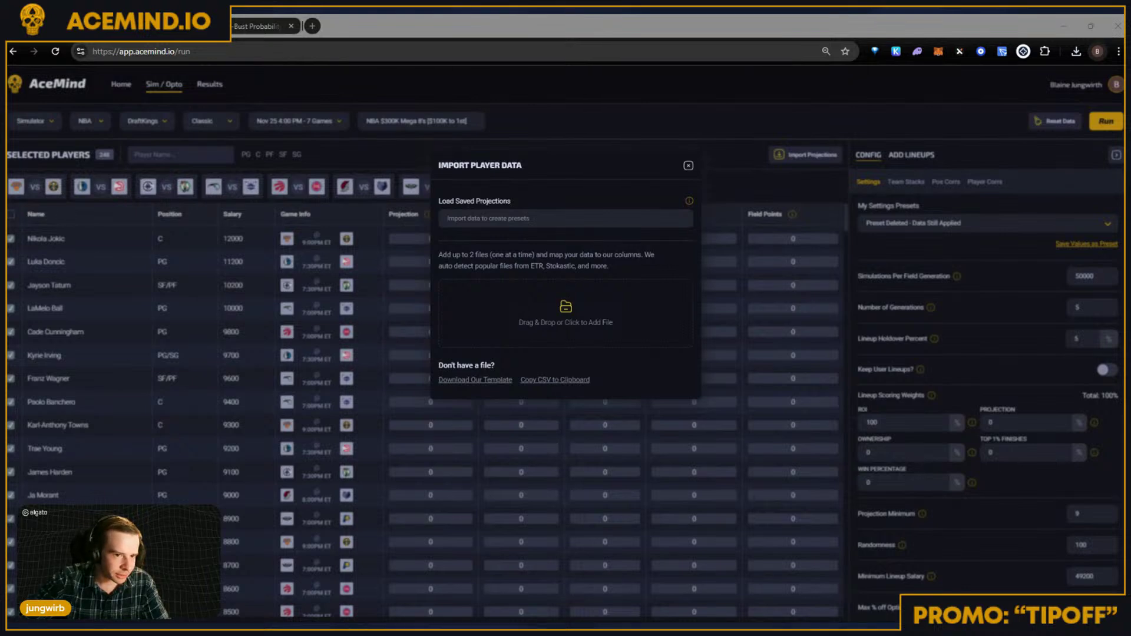
{"action": "key", "text": "Return"}
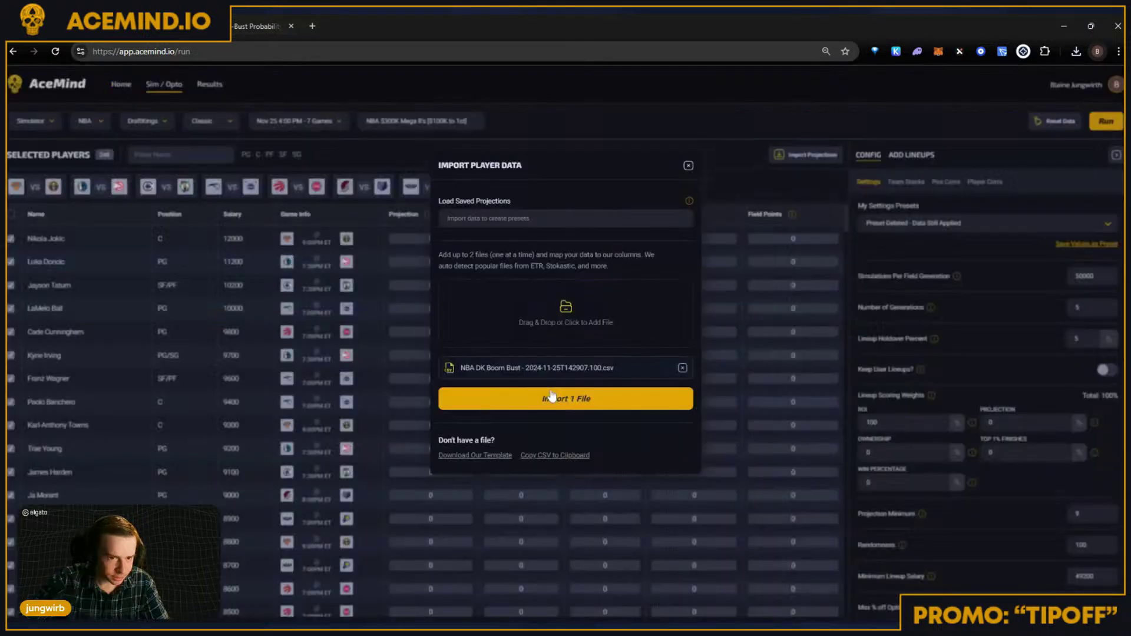
{"action": "left_click", "coordinate": [565, 403]}
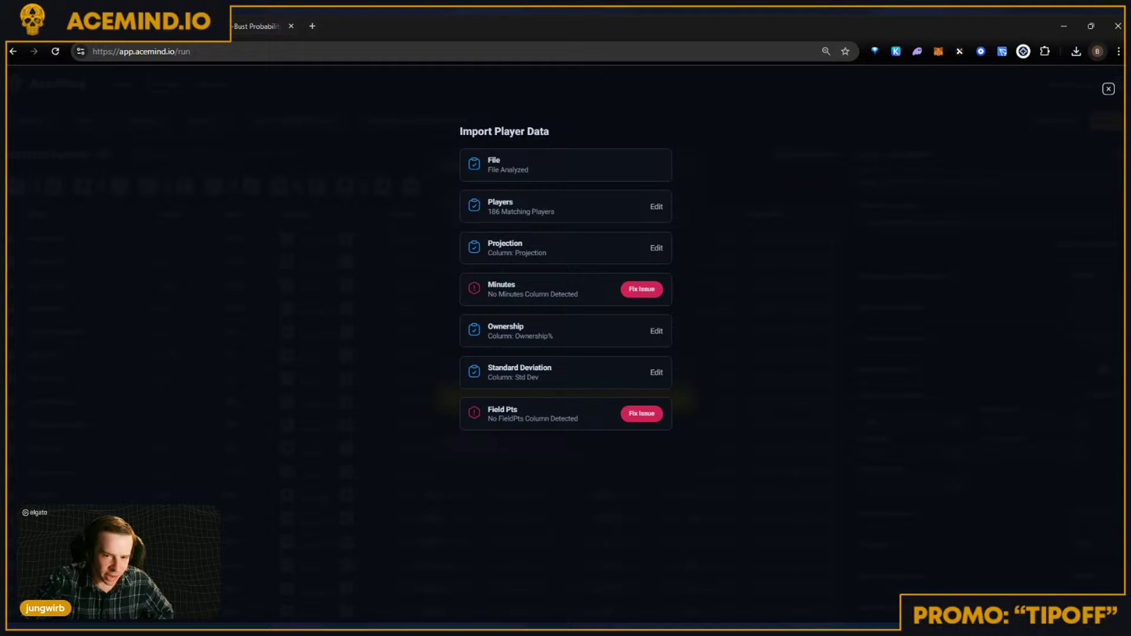
Step: Skip the missing Minutes value so it stays blank, and map Ownership to the Ownership% column
{"action": "left_click", "coordinate": [656, 248]}
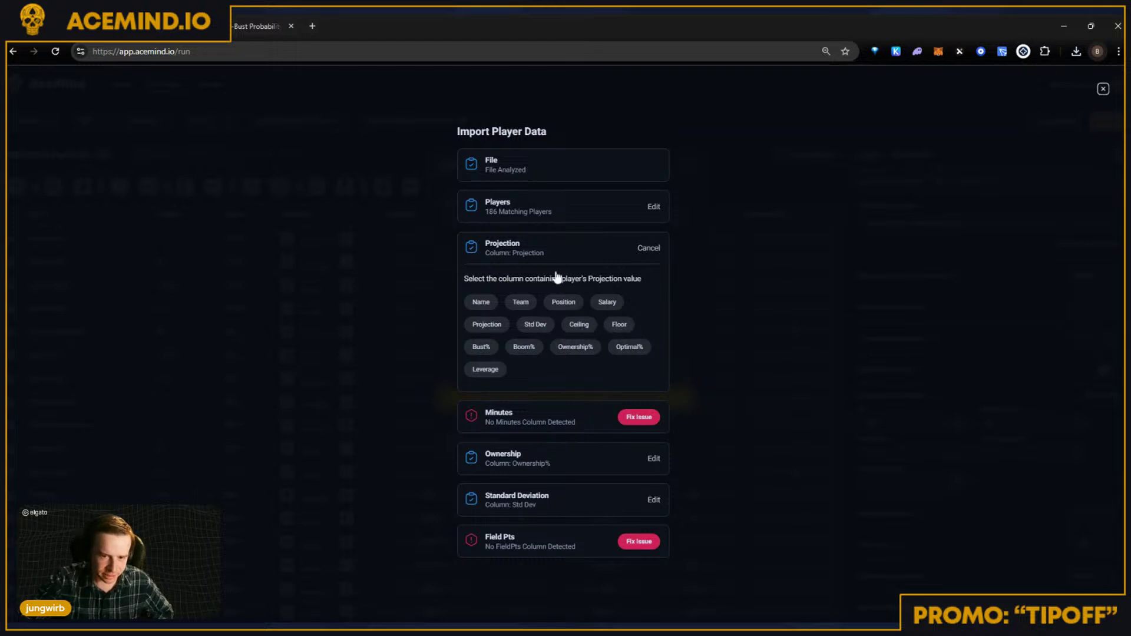
{"action": "left_click", "coordinate": [645, 249]}
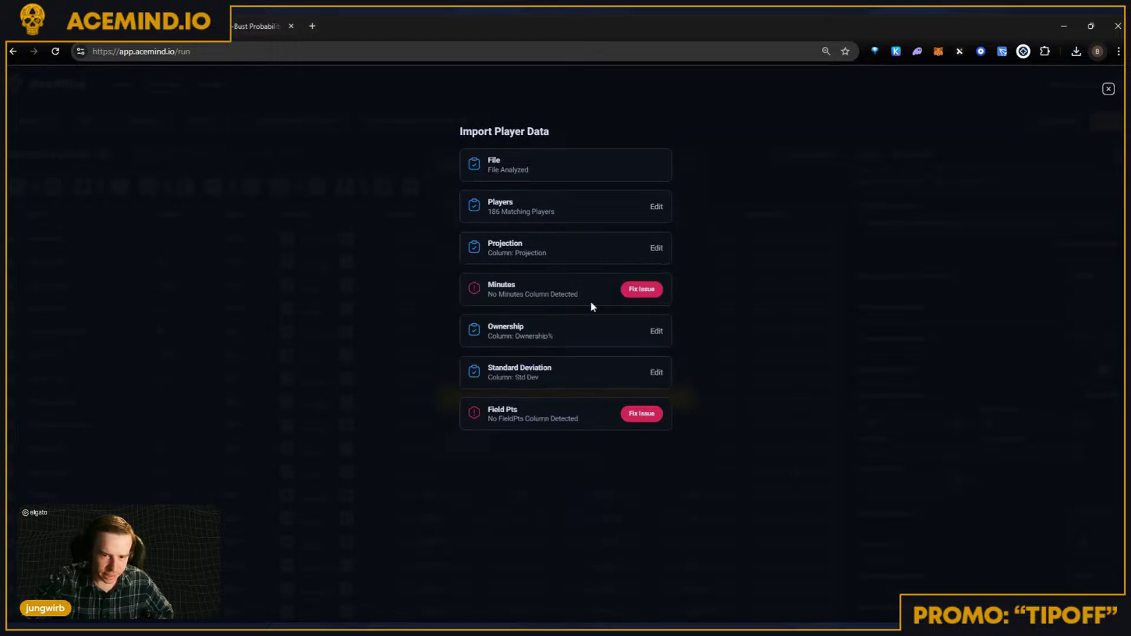
{"action": "left_click", "coordinate": [628, 292]}
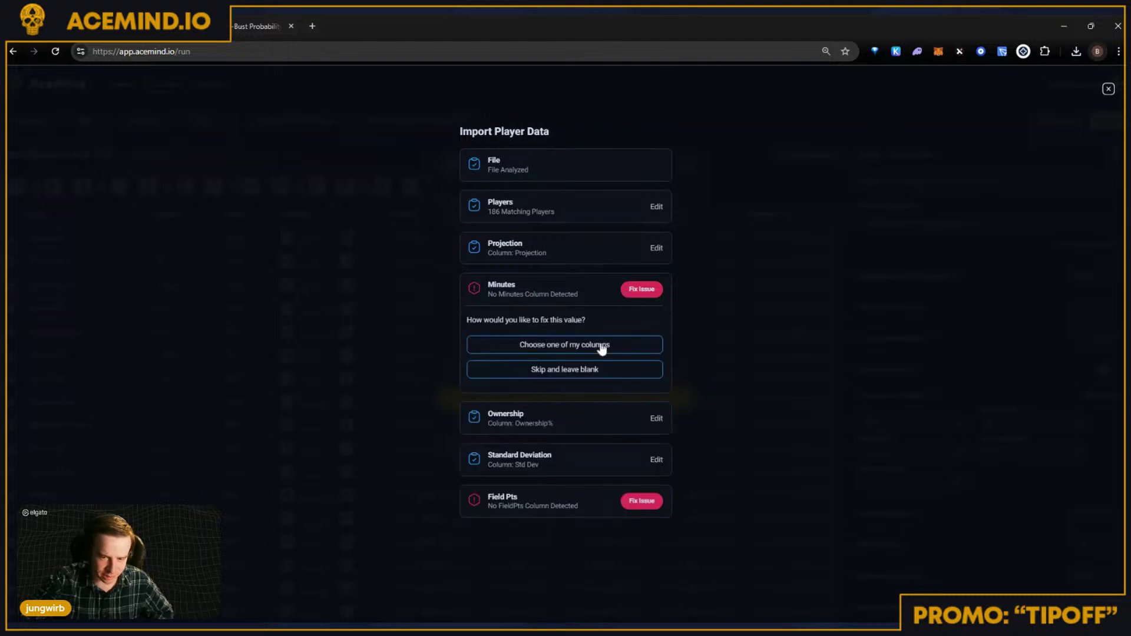
{"action": "left_click", "coordinate": [551, 371]}
{"action": "left_click", "coordinate": [655, 331]}
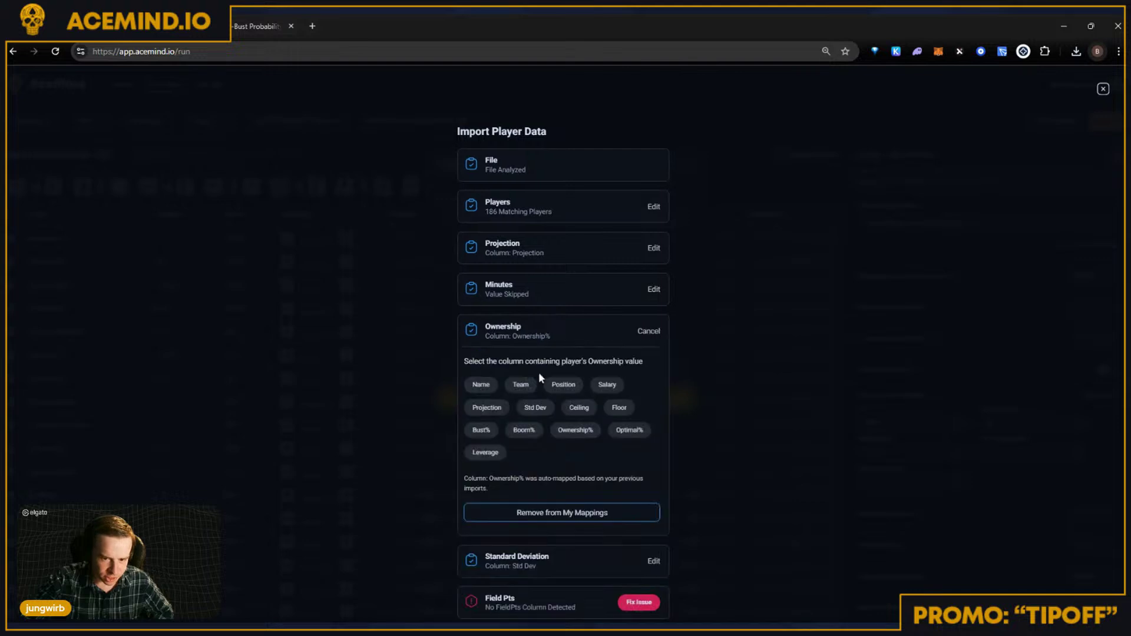
{"action": "left_click", "coordinate": [569, 434]}
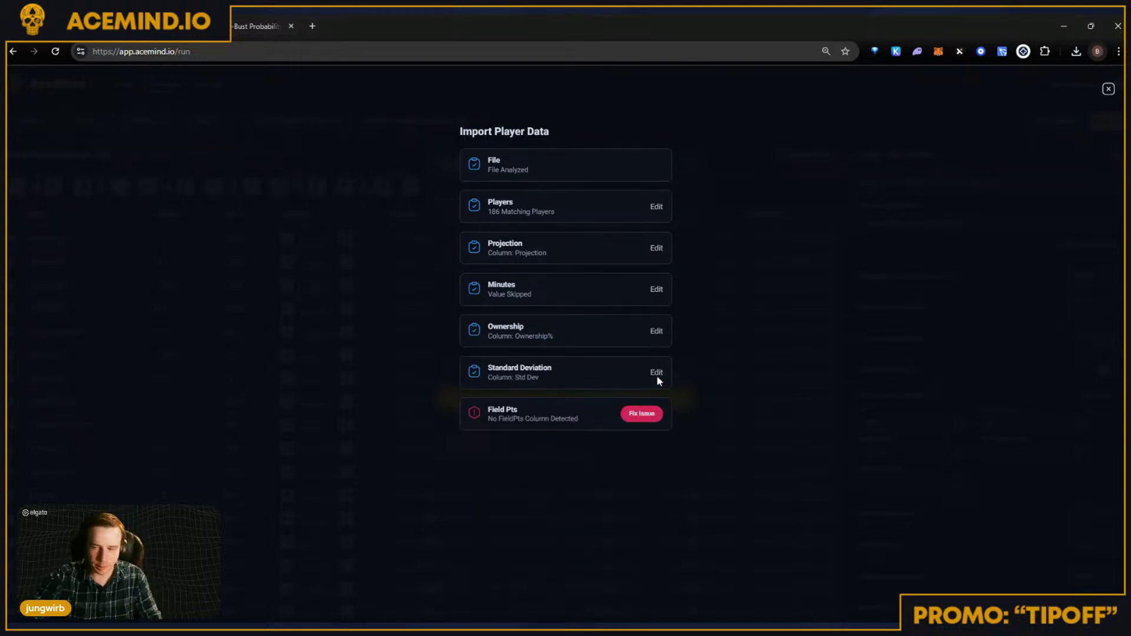
Step: Review the Ownership, Standard Deviation, Field Pts and Projection column mappings of the imported player data
{"action": "triple_click", "coordinate": [547, 333]}
{"action": "left_click", "coordinate": [570, 342]}
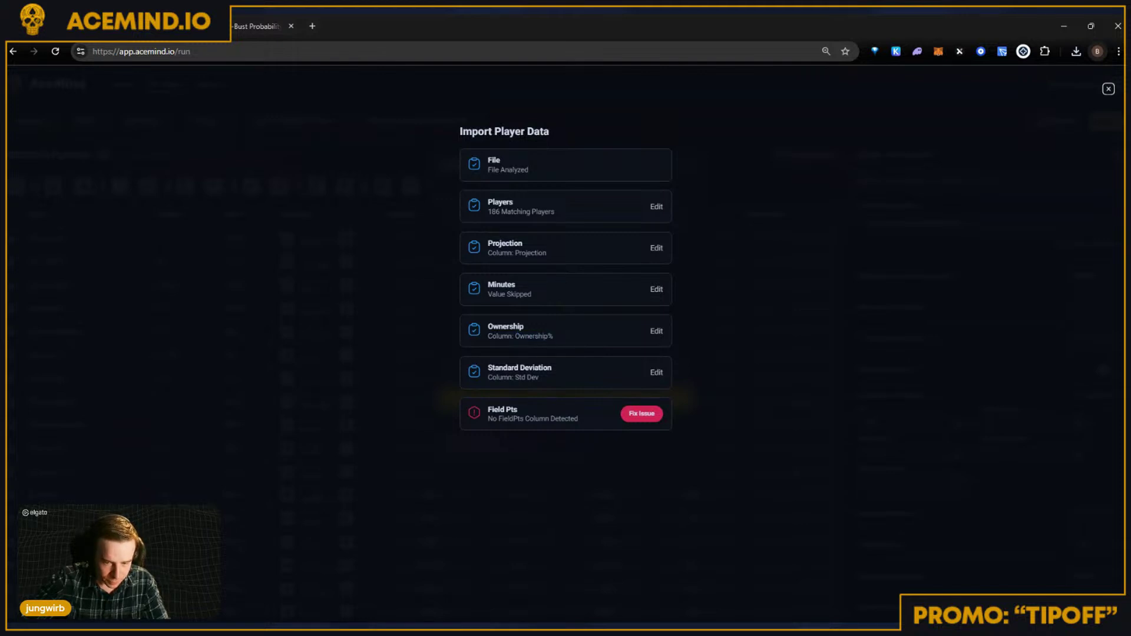
{"action": "triple_click", "coordinate": [547, 335]}
{"action": "left_click", "coordinate": [547, 335]}
{"action": "triple_click", "coordinate": [547, 336]}
{"action": "left_click", "coordinate": [537, 338]}
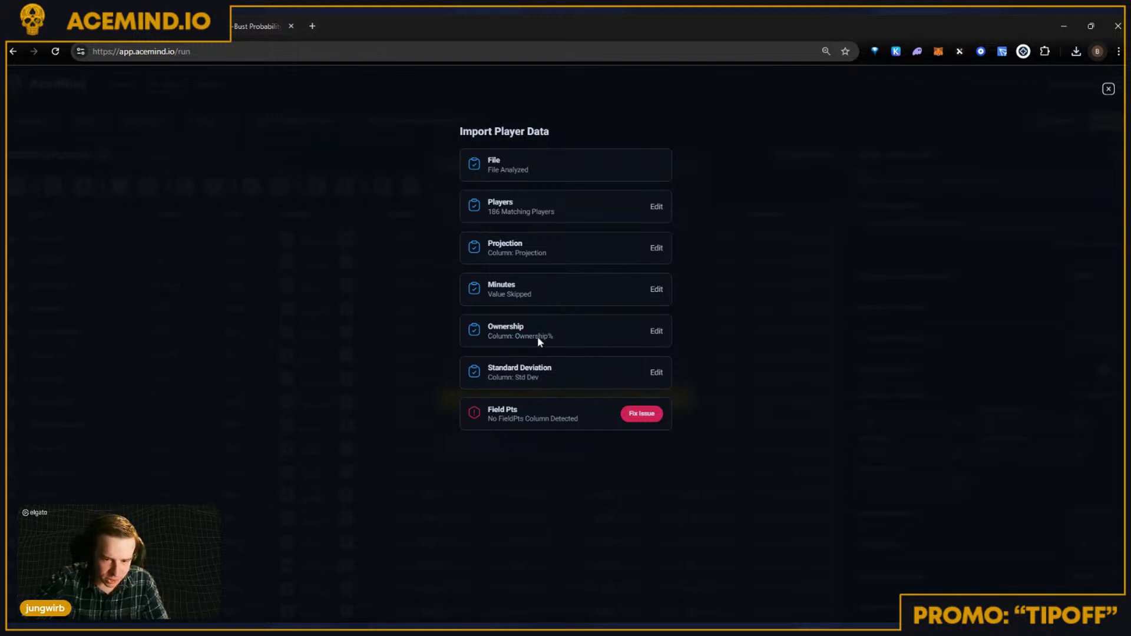
{"action": "left_click_drag", "start_coordinate": [531, 337], "coordinate": [515, 338]}
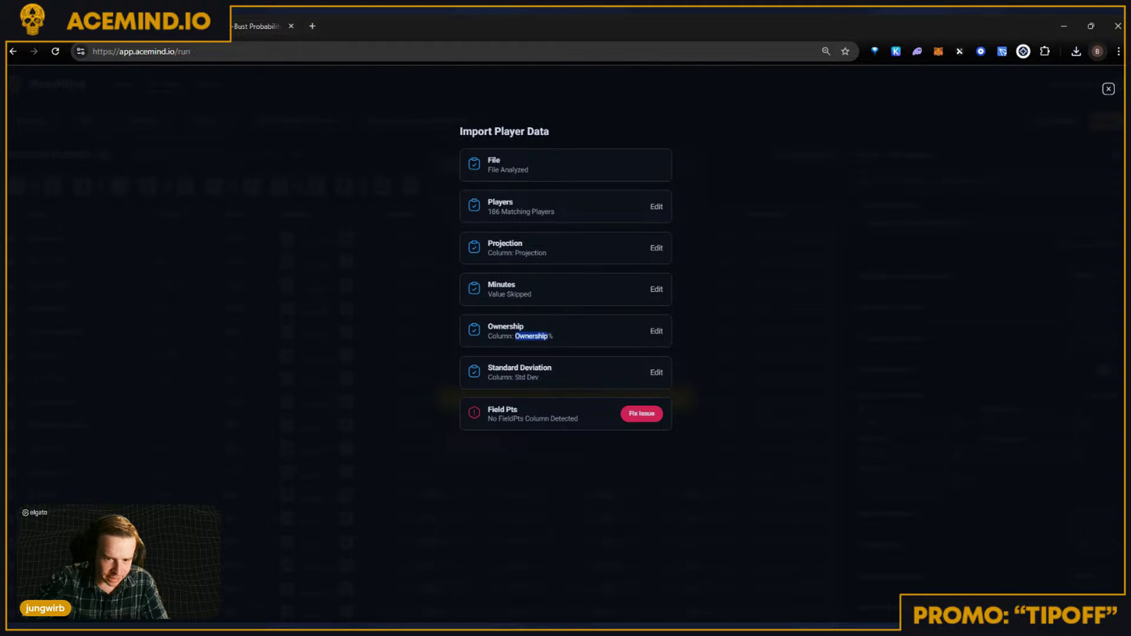
{"action": "left_click", "coordinate": [552, 337]}
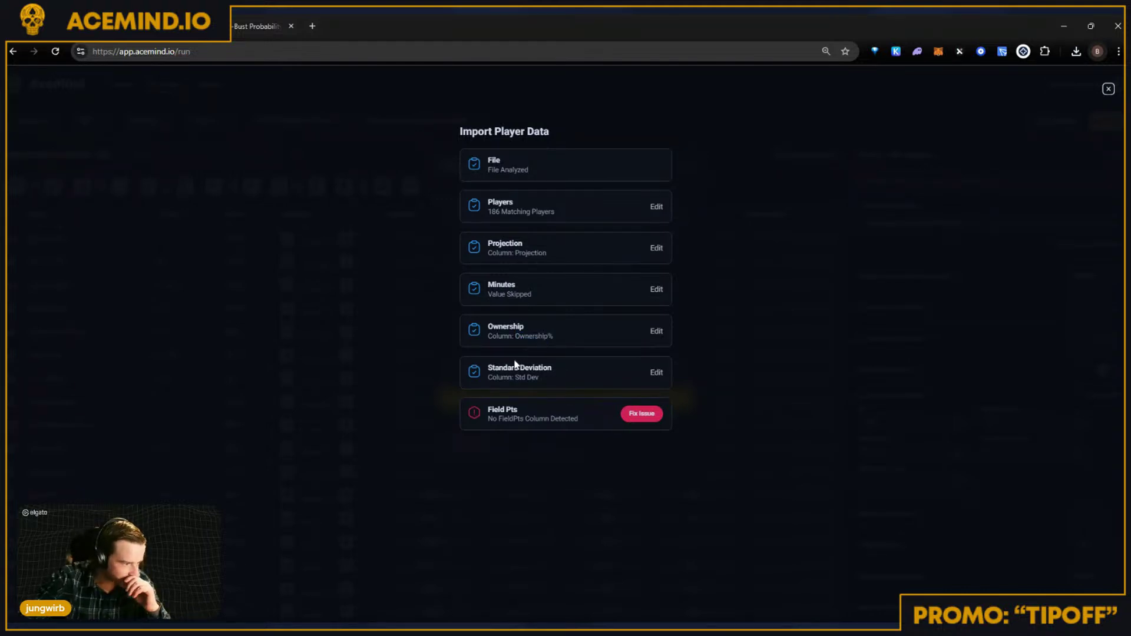
{"action": "left_click_drag", "start_coordinate": [514, 338], "coordinate": [572, 334]}
{"action": "left_click", "coordinate": [572, 335]}
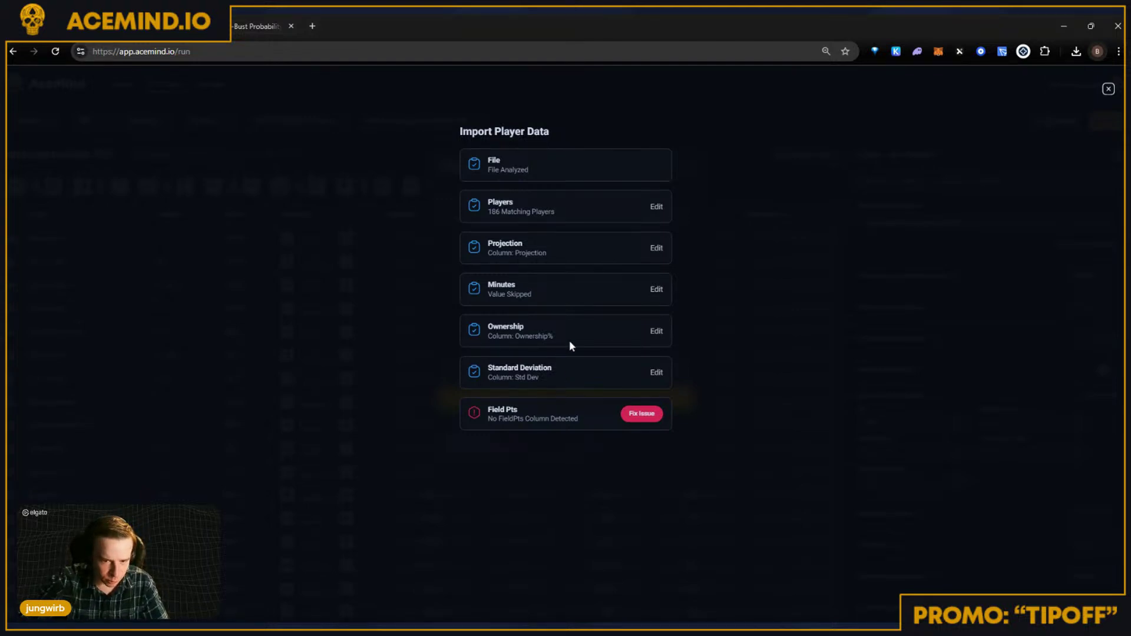
{"action": "left_click_drag", "start_coordinate": [569, 338], "coordinate": [487, 326]}
{"action": "left_click", "coordinate": [489, 327]}
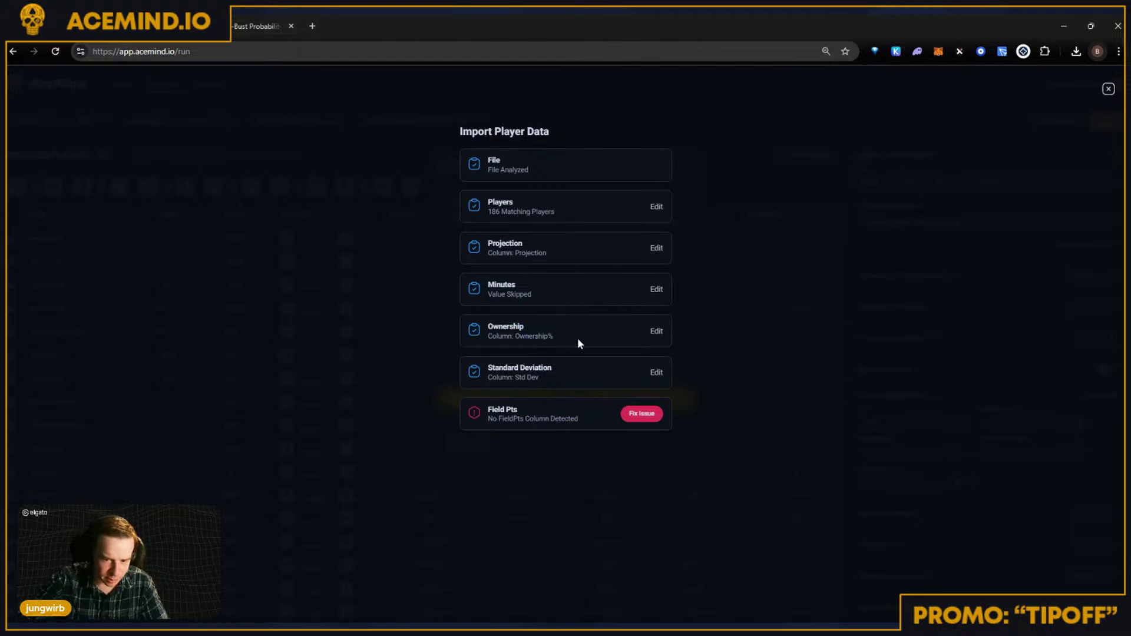
{"action": "left_click_drag", "start_coordinate": [553, 336], "coordinate": [486, 325]}
{"action": "left_click", "coordinate": [489, 327]}
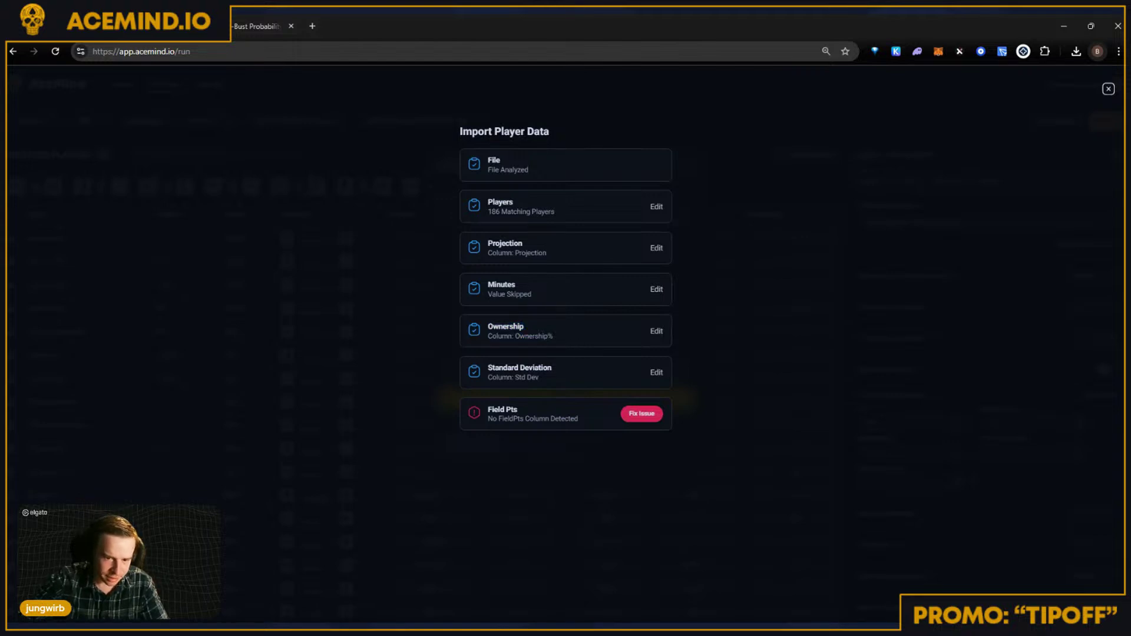
{"action": "mouse_move", "coordinate": [490, 365]}
{"action": "left_mouse_down"}
{"action": "mouse_move", "coordinate": [552, 380]}
{"action": "mouse_move", "coordinate": [488, 366]}
{"action": "left_mouse_up"}
{"action": "left_click", "coordinate": [552, 380]}
{"action": "left_click", "coordinate": [488, 366]}
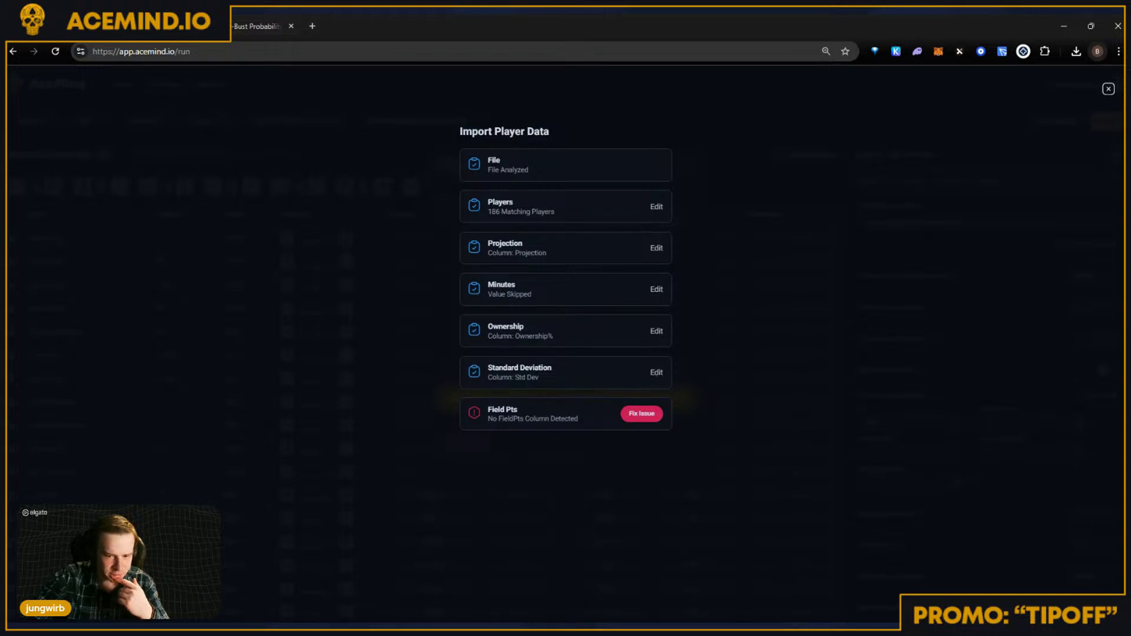
{"action": "left_click_drag", "start_coordinate": [539, 376], "coordinate": [487, 367]}
{"action": "left_click", "coordinate": [512, 376]}
{"action": "double_click", "coordinate": [520, 377]}
{"action": "left_click", "coordinate": [541, 380]}
{"action": "left_click", "coordinate": [488, 366]}
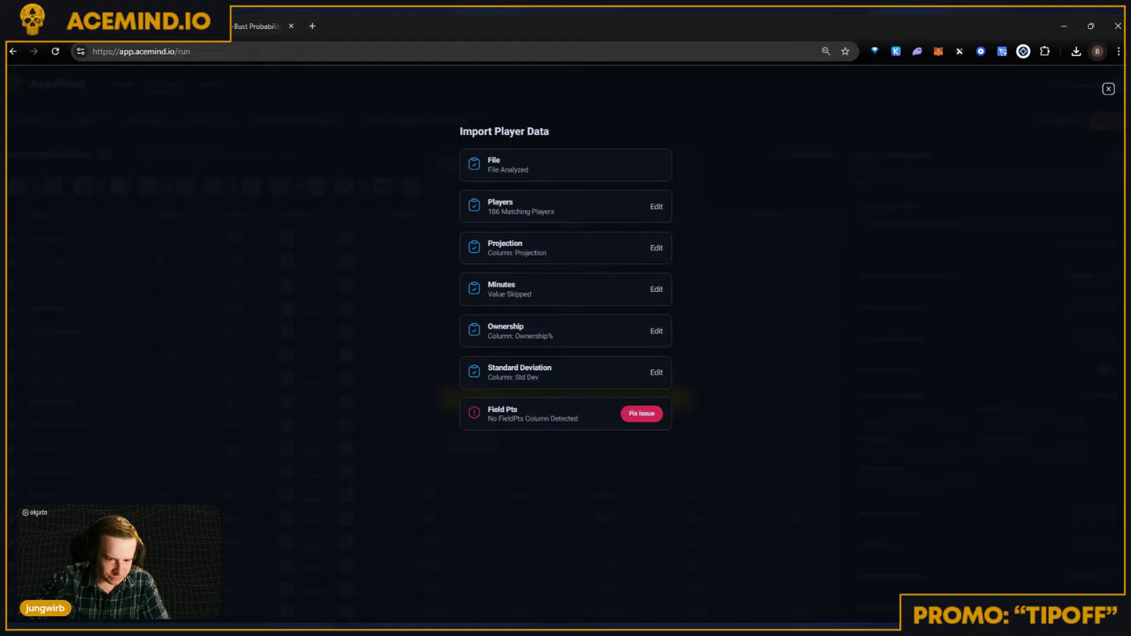
{"action": "left_click_drag", "start_coordinate": [487, 409], "coordinate": [518, 410]}
{"action": "left_click", "coordinate": [585, 422]}
{"action": "left_click", "coordinate": [497, 410]}
{"action": "double_click", "coordinate": [563, 418]}
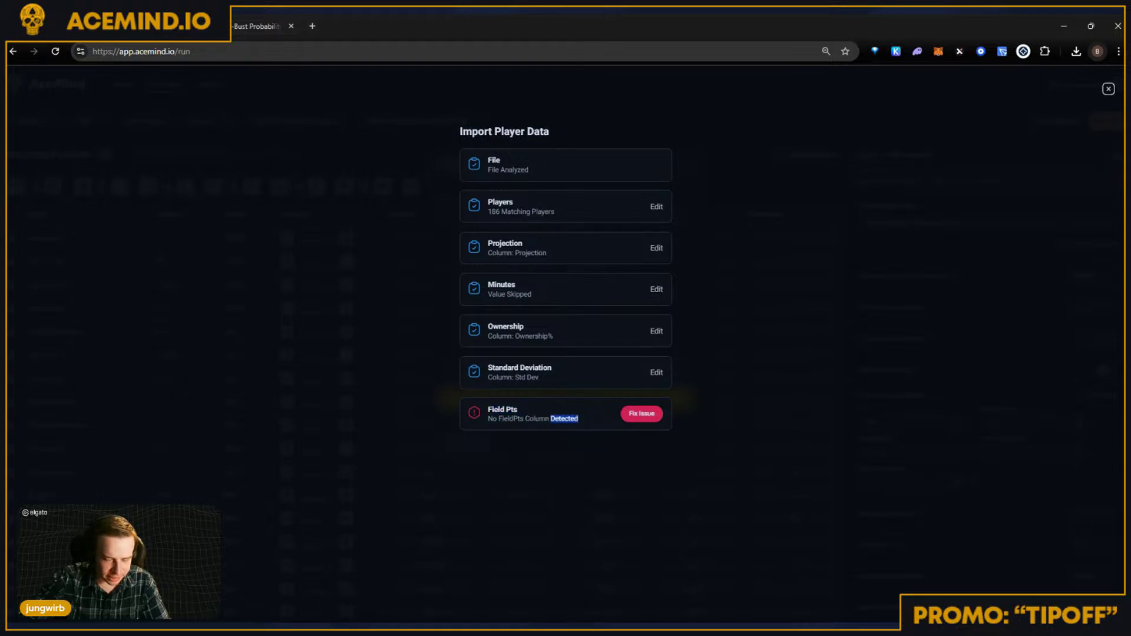
{"action": "double_click", "coordinate": [510, 418]}
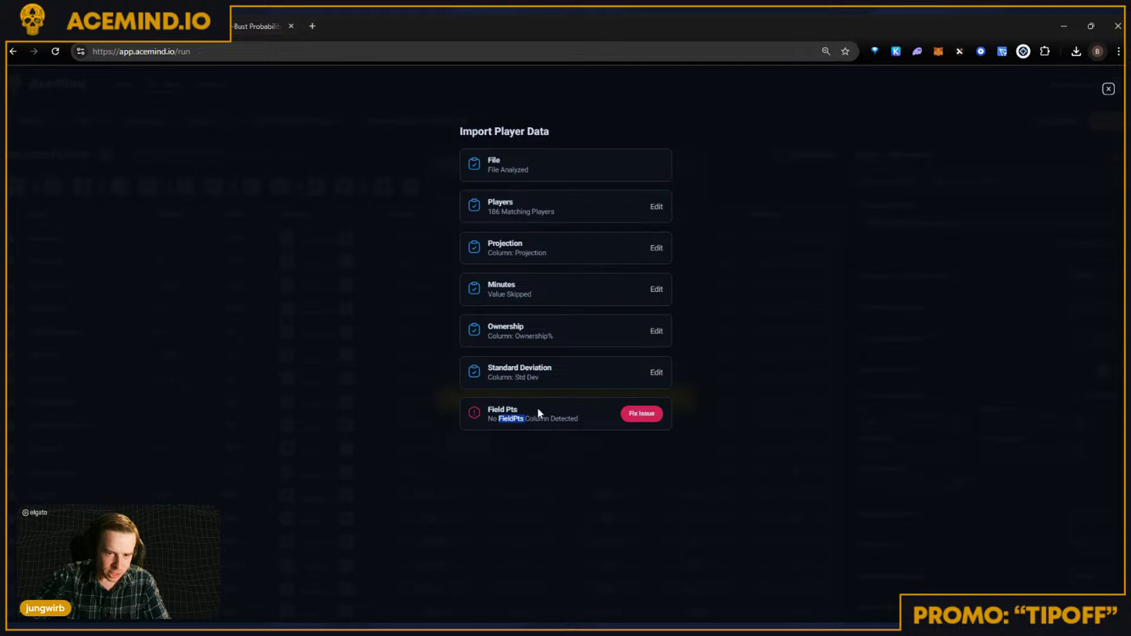
{"action": "left_click", "coordinate": [539, 330]}
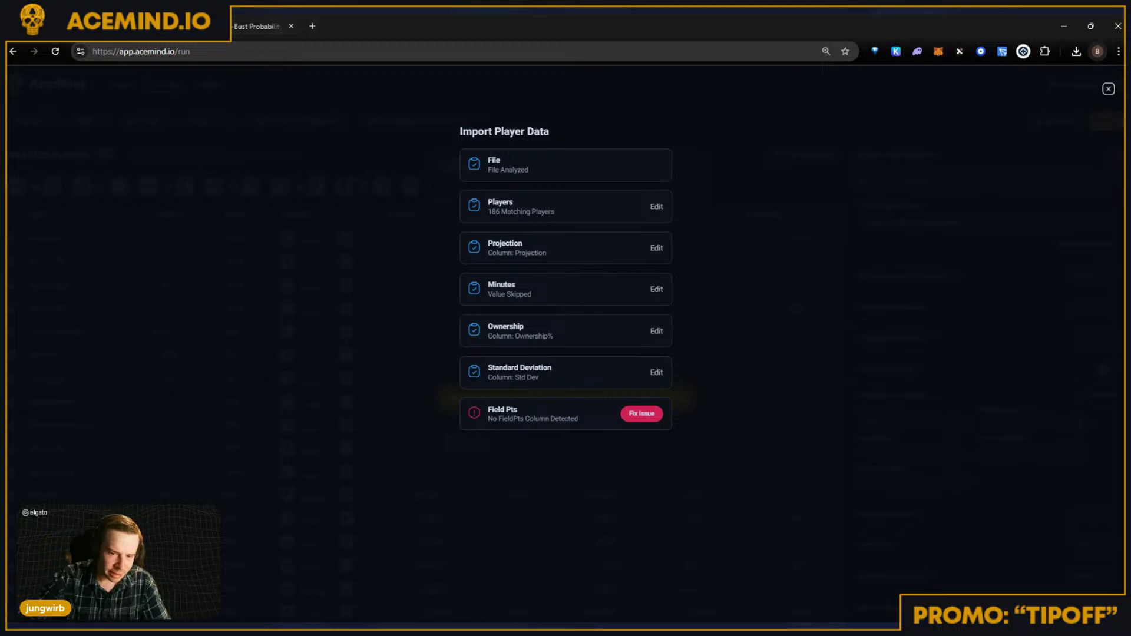
{"action": "left_click", "coordinate": [560, 258]}
{"action": "double_click", "coordinate": [504, 243]}
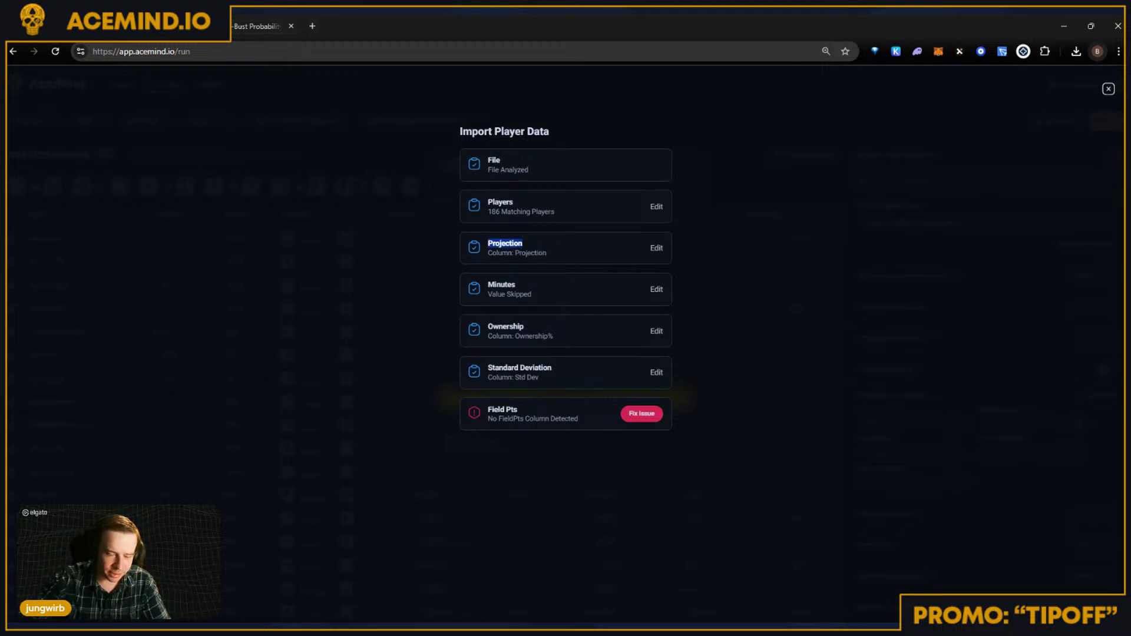
{"action": "double_click", "coordinate": [531, 252]}
{"action": "left_click", "coordinate": [561, 258]}
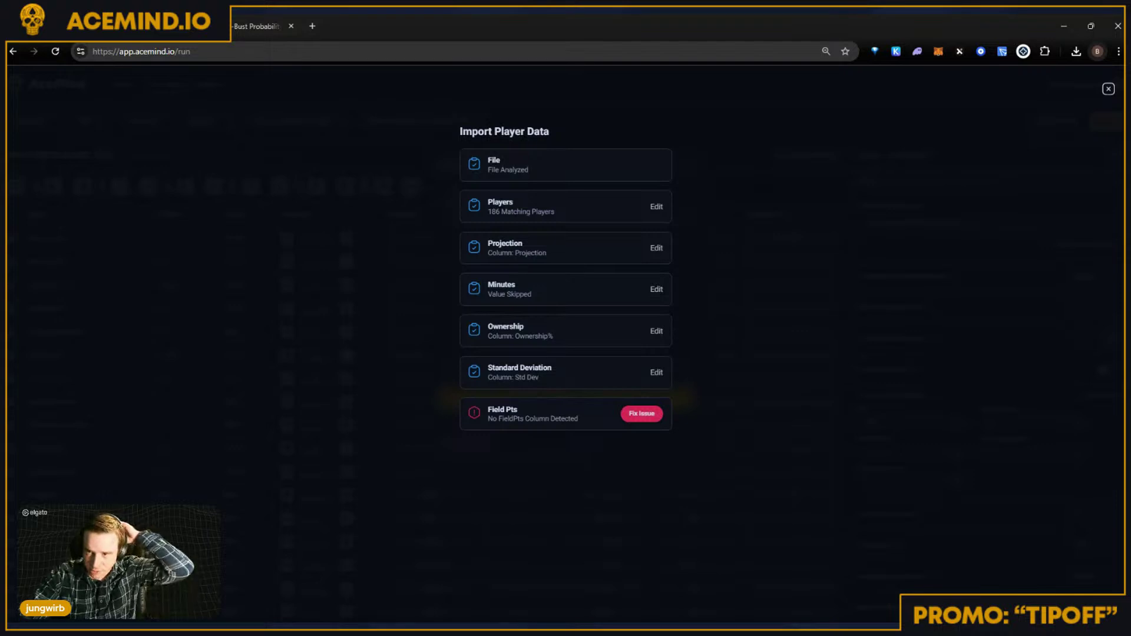
{"action": "left_click_drag", "start_coordinate": [558, 255], "coordinate": [487, 241]}
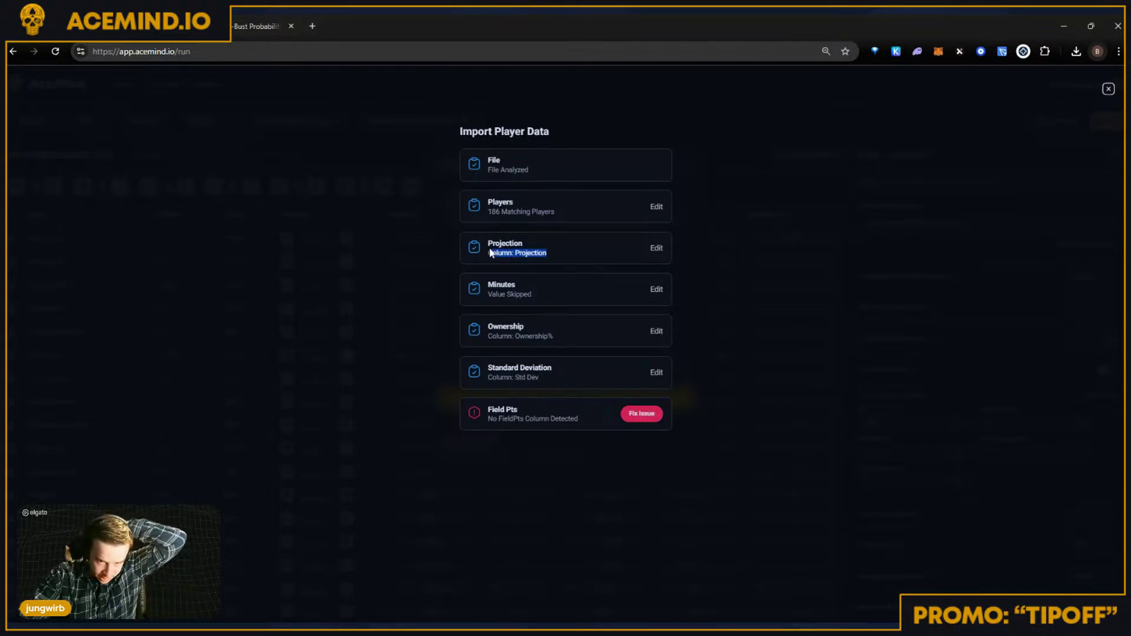
{"action": "left_click", "coordinate": [487, 241]}
{"action": "left_click_drag", "start_coordinate": [559, 254], "coordinate": [487, 241]}
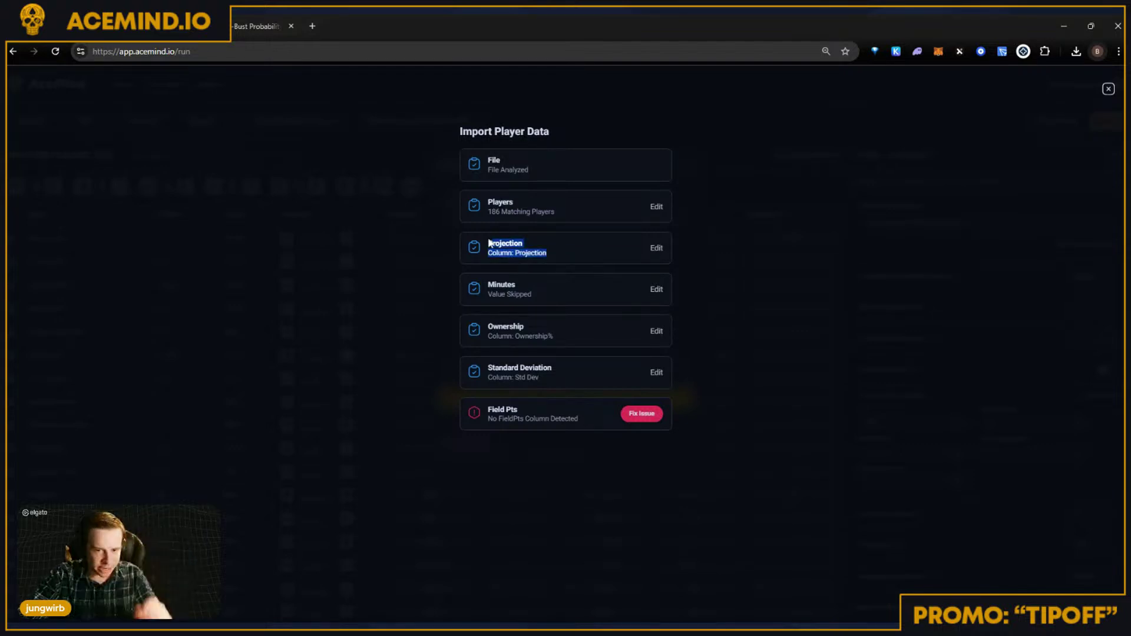
Step: Resolve the missing Field Pts by using the Projection value, and import the player data under the suggested projection set name
{"action": "left_click", "coordinate": [493, 244]}
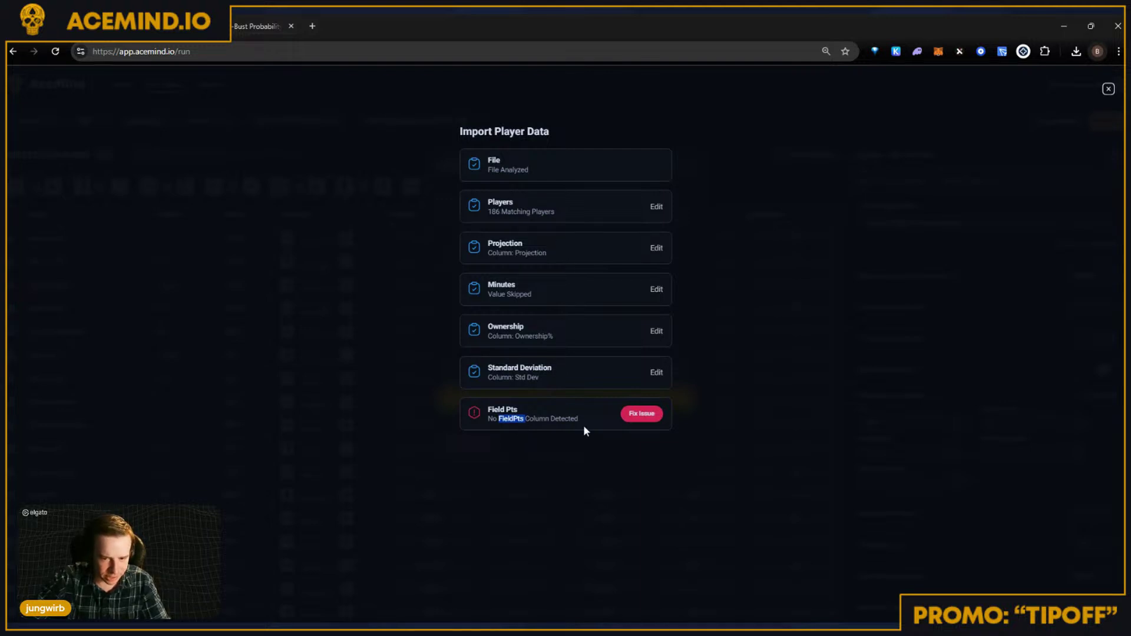
{"action": "left_click", "coordinate": [637, 414]}
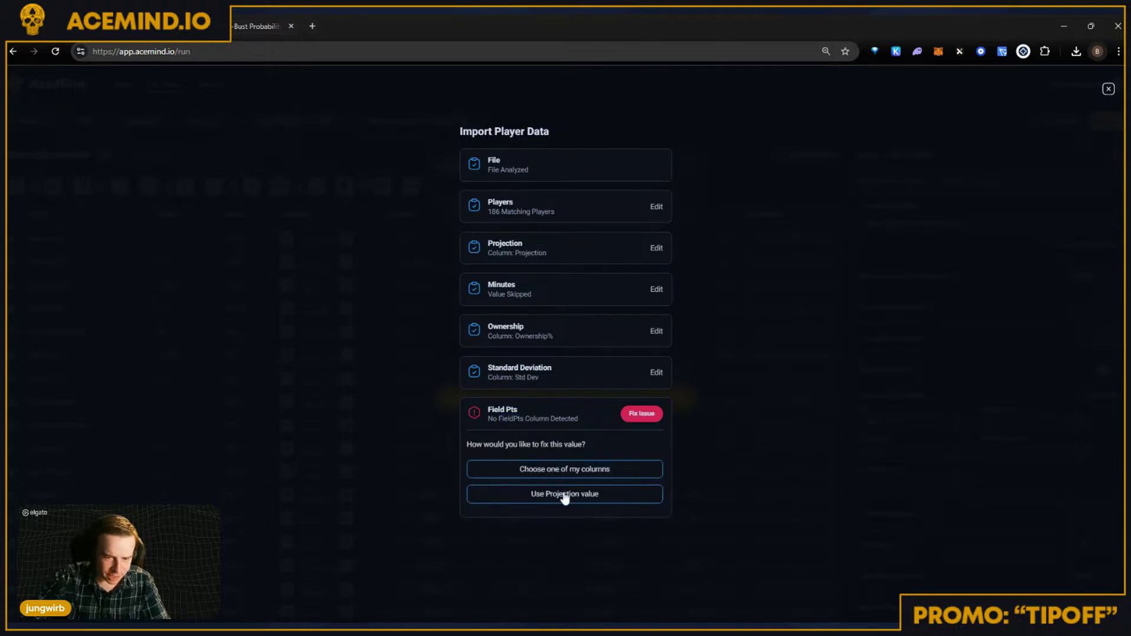
{"action": "left_click", "coordinate": [557, 498]}
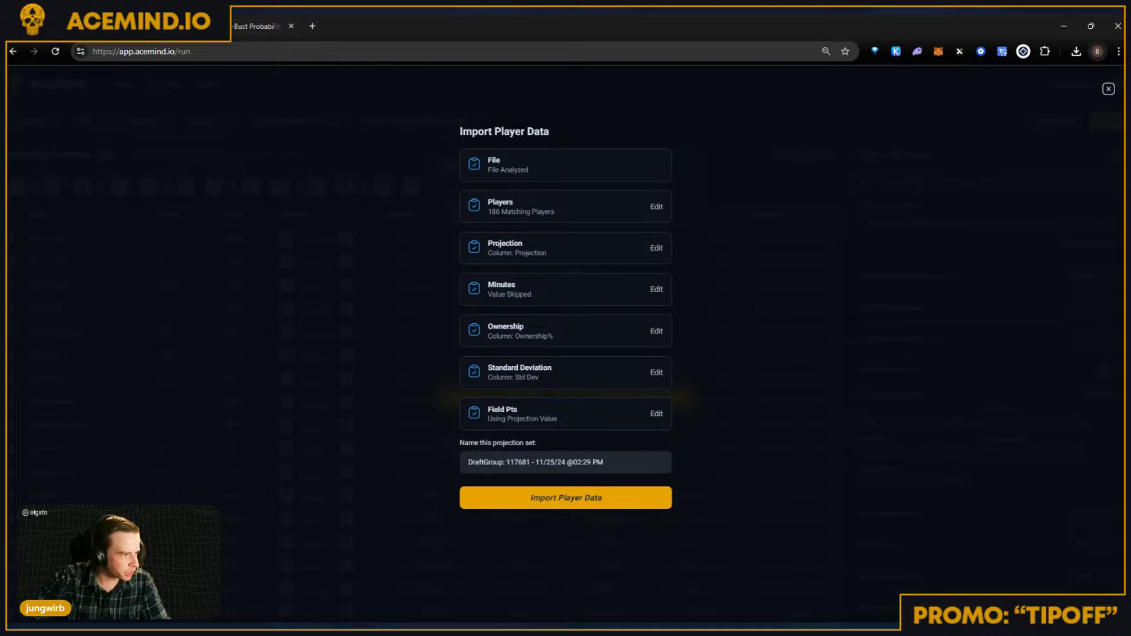
{"action": "left_click", "coordinate": [574, 501]}
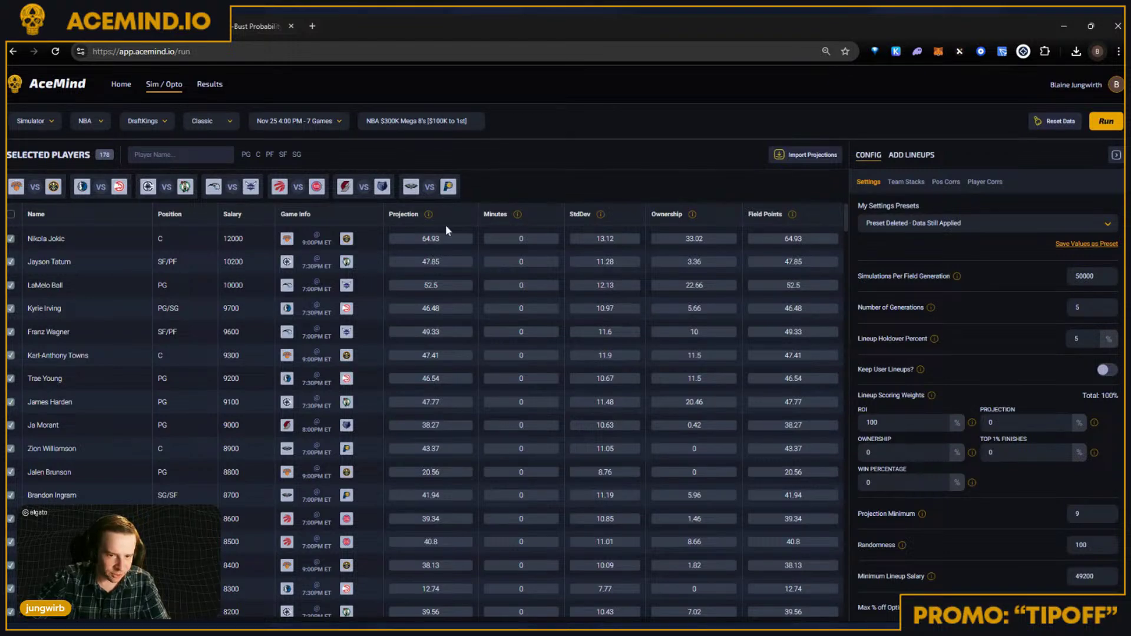
Step: Sort the player table by Projection from highest to lowest and check the imported values in individual player rows
{"action": "left_click", "coordinate": [406, 214]}
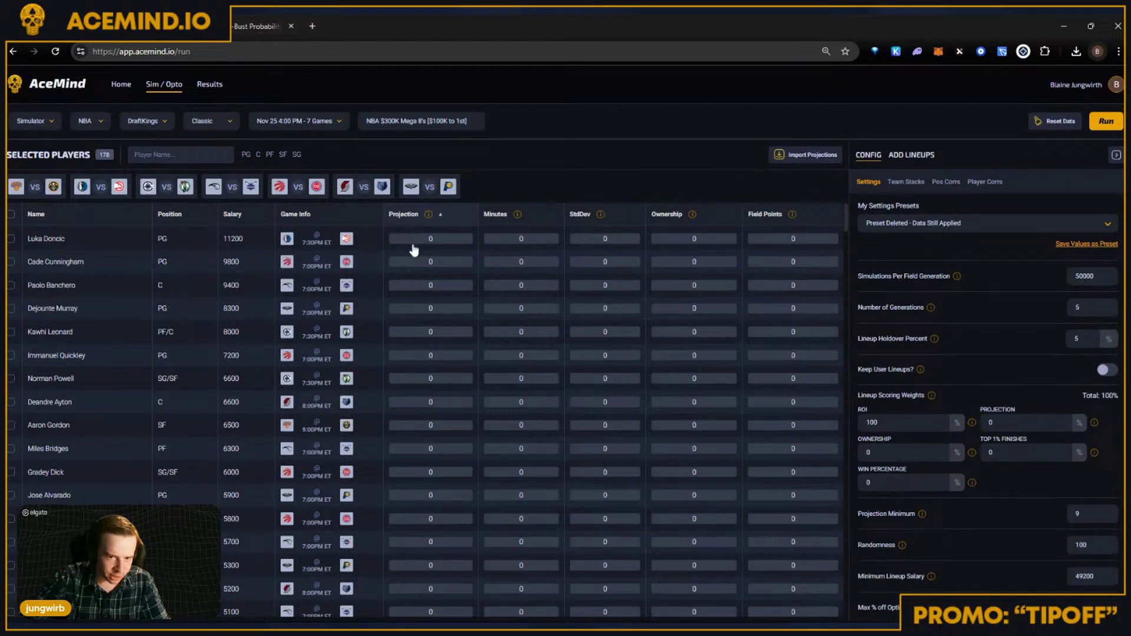
{"action": "left_click", "coordinate": [405, 214]}
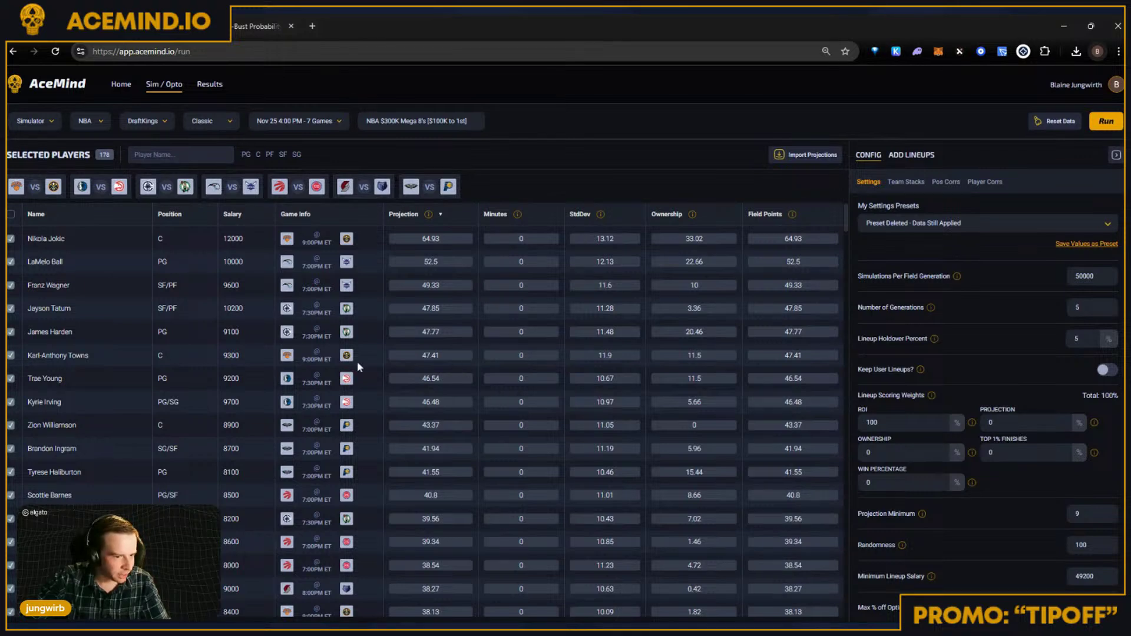
{"action": "left_click_drag", "start_coordinate": [142, 337], "coordinate": [425, 334]}
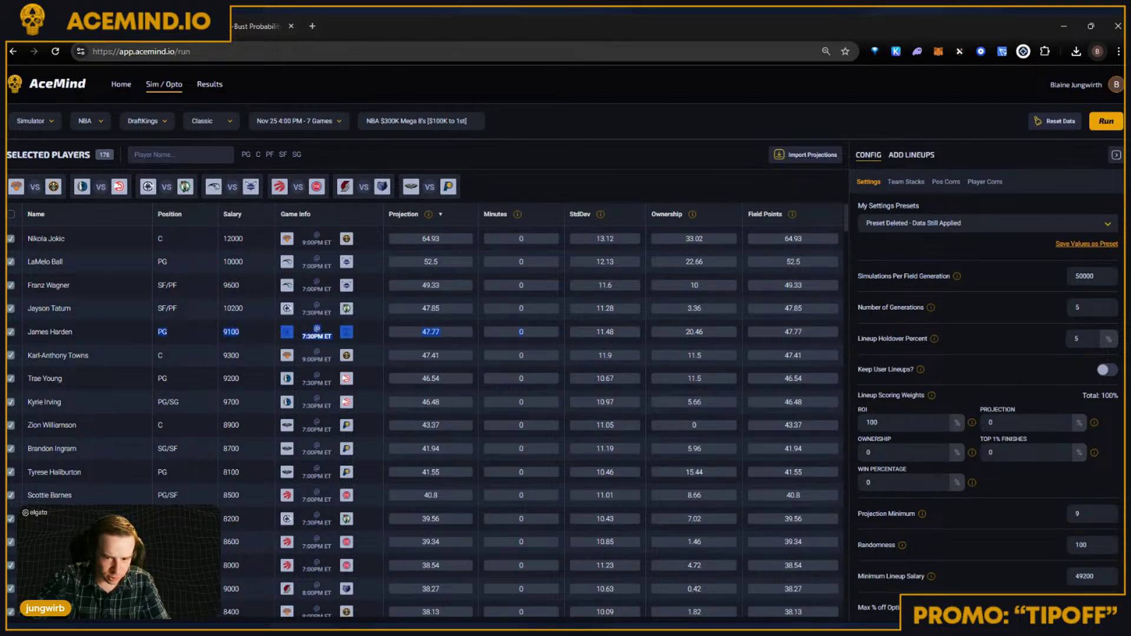
{"action": "left_click_drag", "start_coordinate": [97, 362], "coordinate": [556, 349]}
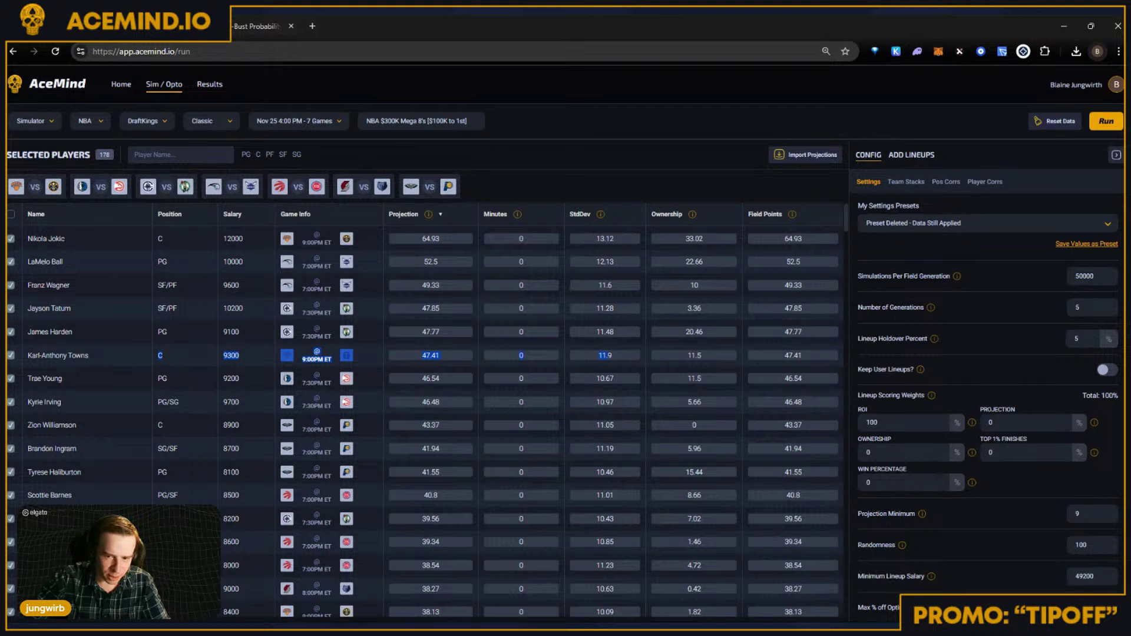
{"action": "double_click", "coordinate": [604, 355]}
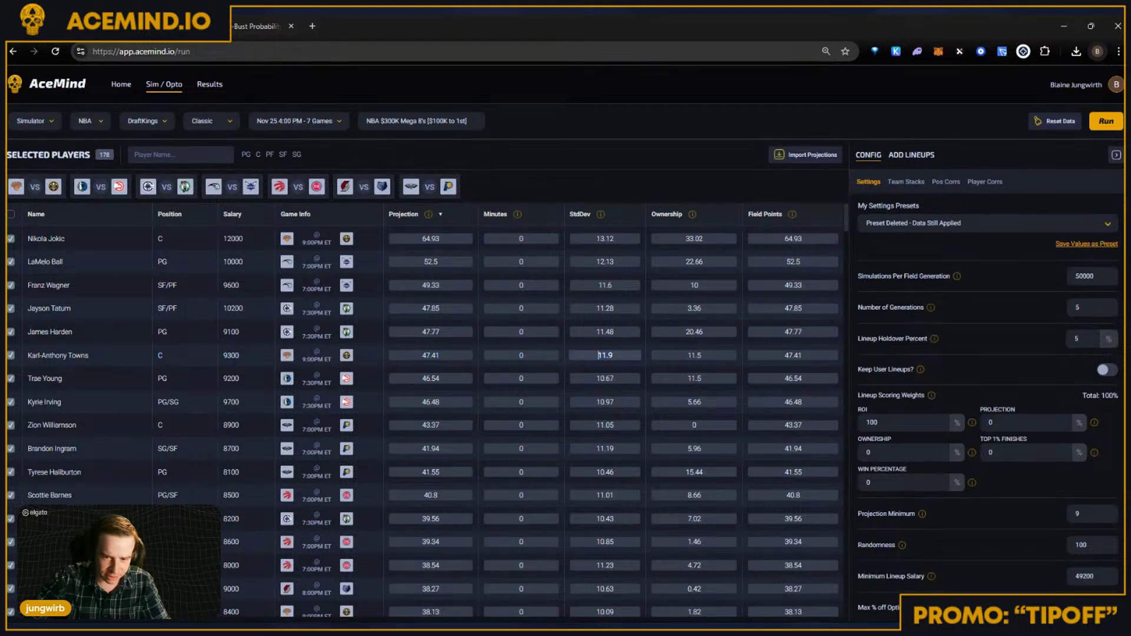
{"action": "left_click", "coordinate": [618, 358]}
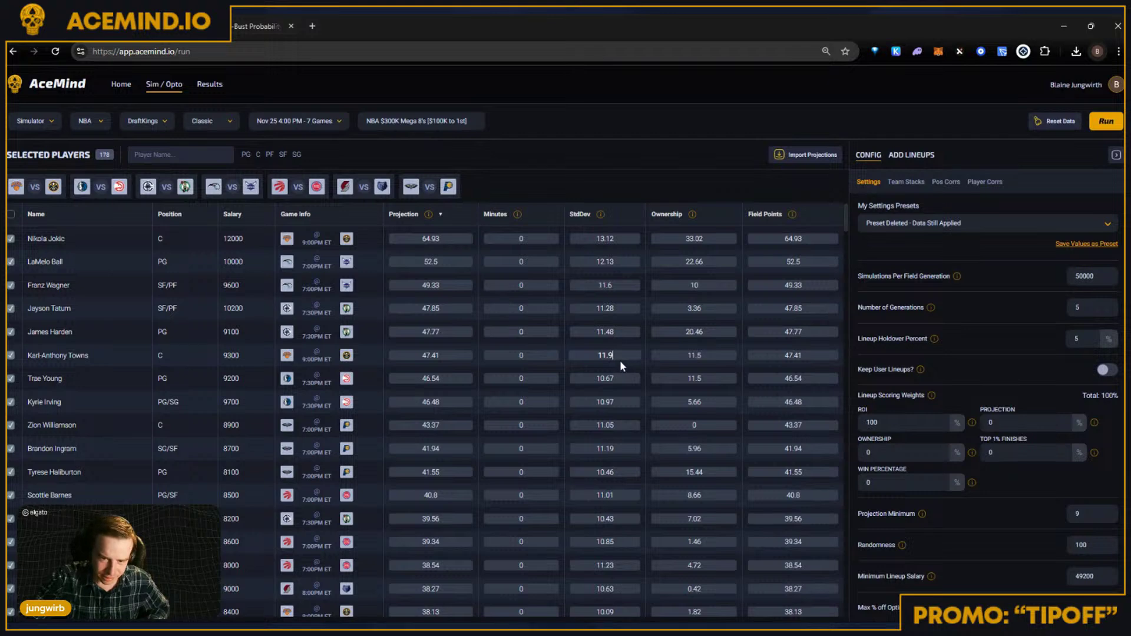
{"action": "key", "text": "Tab"}
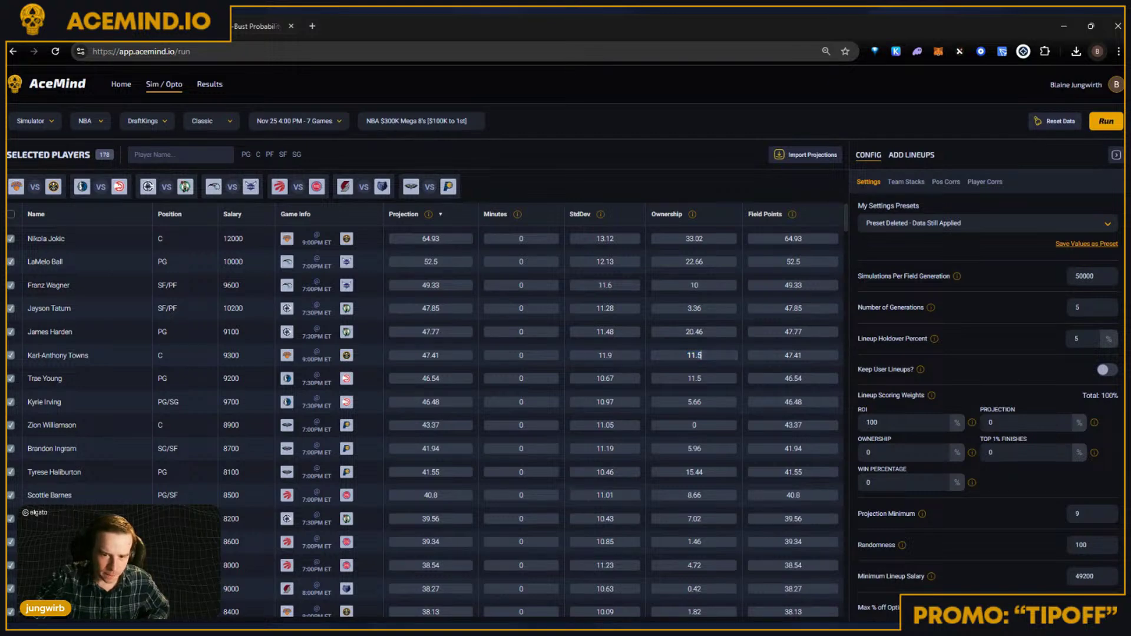
{"action": "key", "text": "shift+Tab"}
{"action": "left_click_drag", "start_coordinate": [95, 365], "coordinate": [41, 357]}
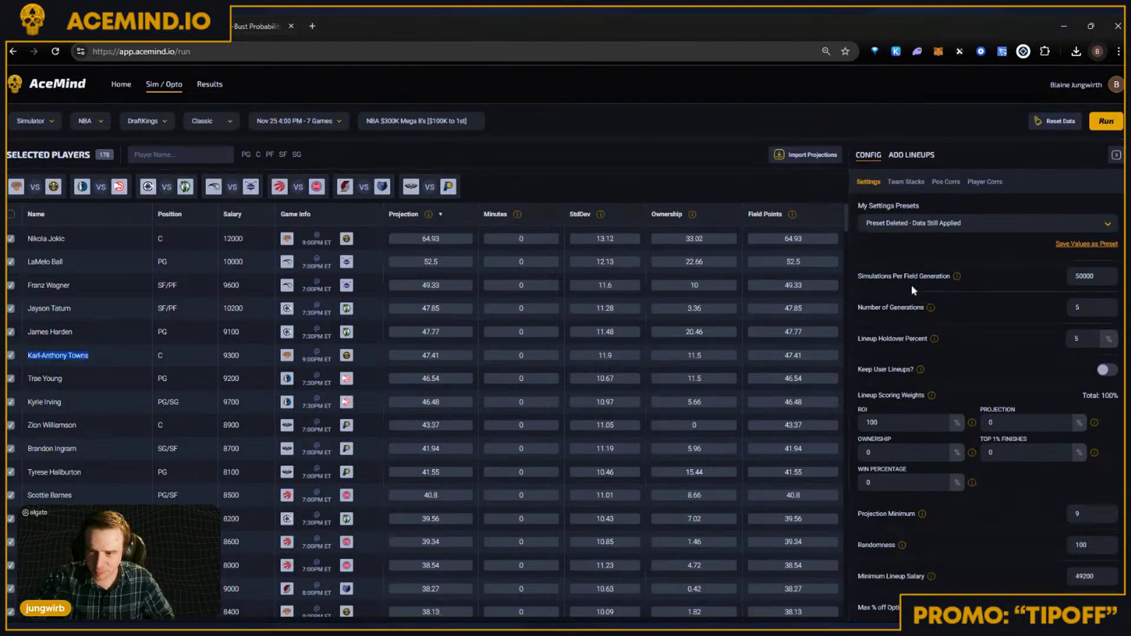
Step: Load the Default Options settings preset and save its values as a new preset named "small field high $ gpp"
{"action": "left_click", "coordinate": [906, 223]}
{"action": "left_click", "coordinate": [901, 238]}
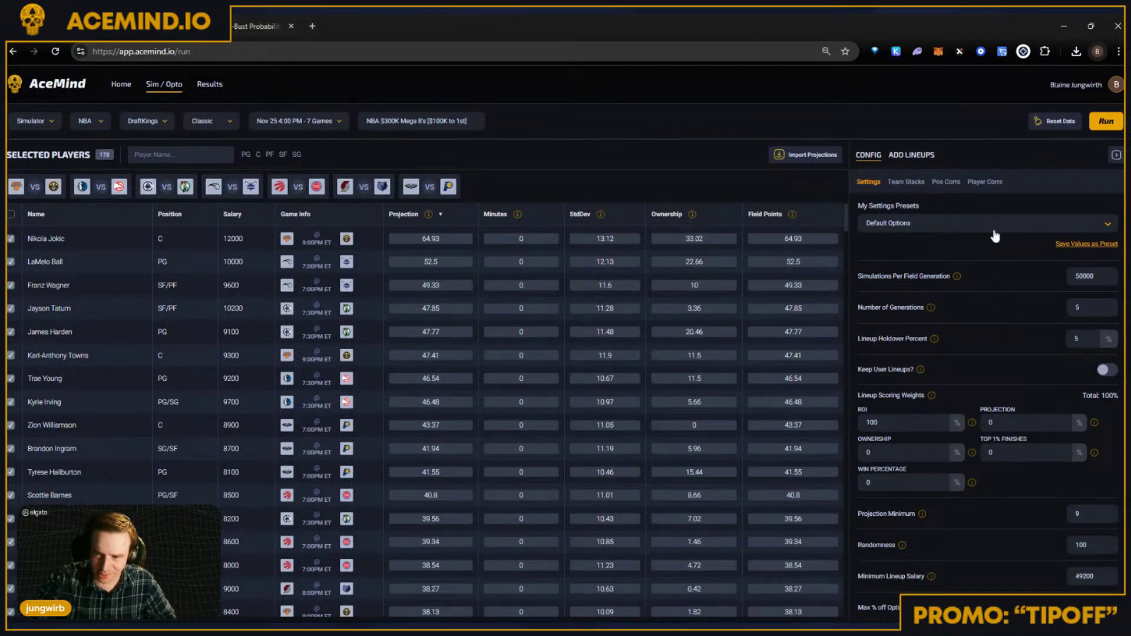
{"action": "left_click", "coordinate": [1077, 247]}
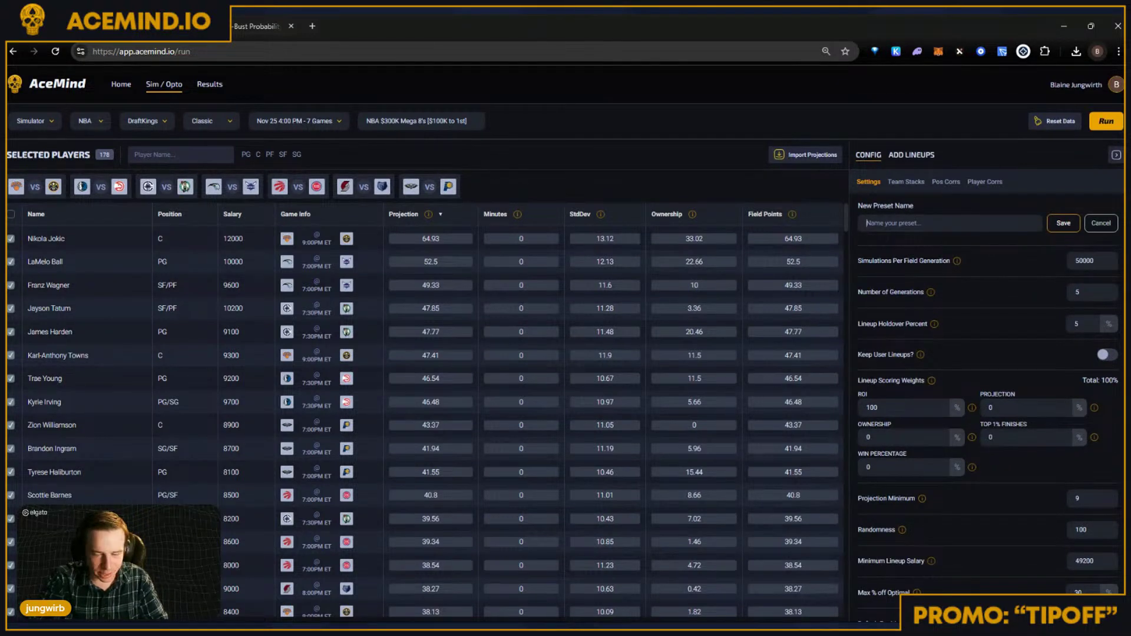
{"action": "type", "text": "small field hi"}
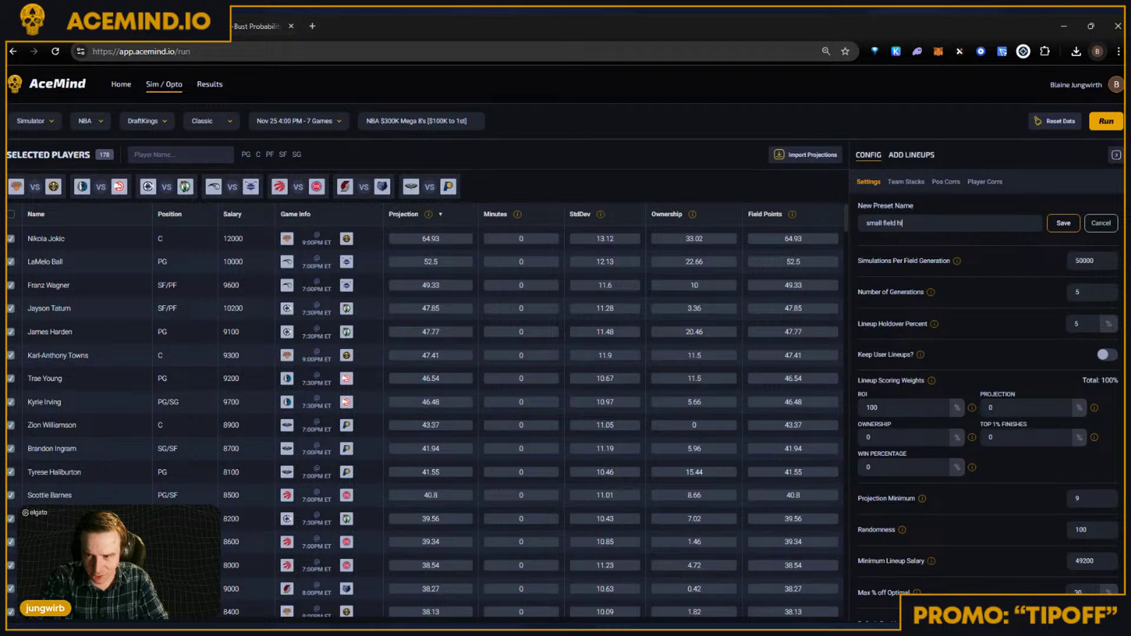
{"action": "type", "text": "gh %"}
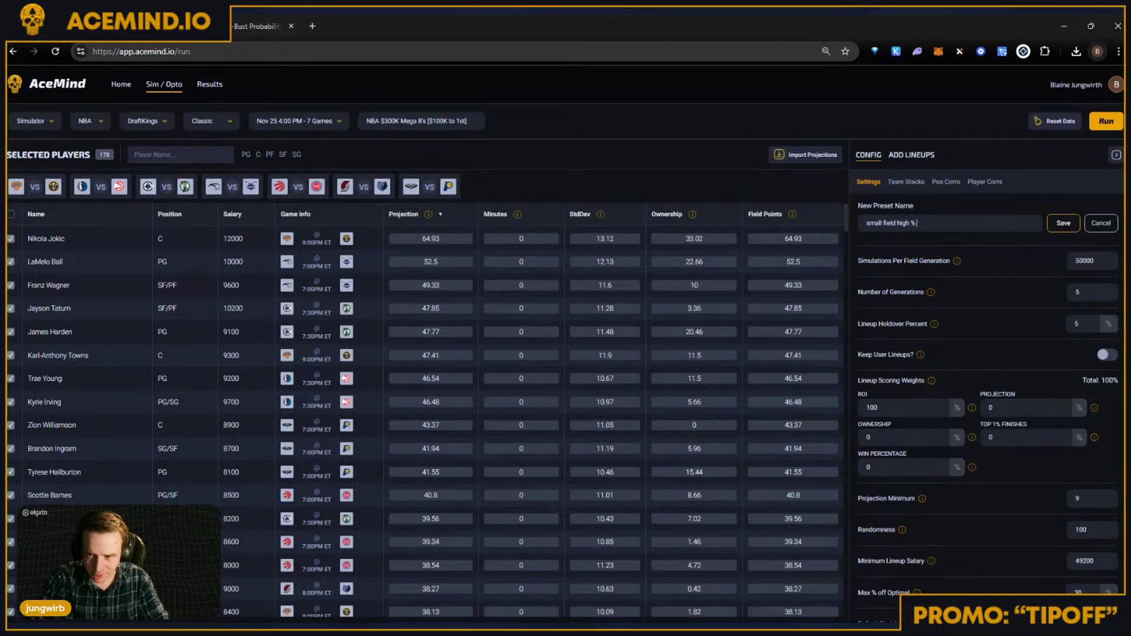
{"action": "key", "text": "BackSpace"}
{"action": "type", "text": "$ gpp"}
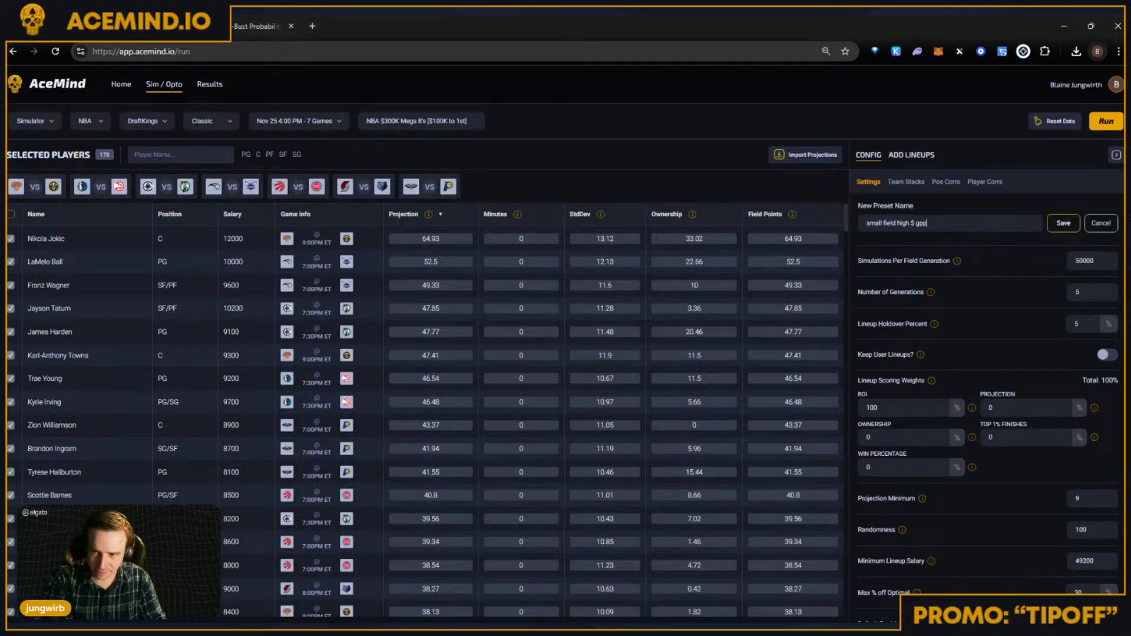
{"action": "key", "text": "Return"}
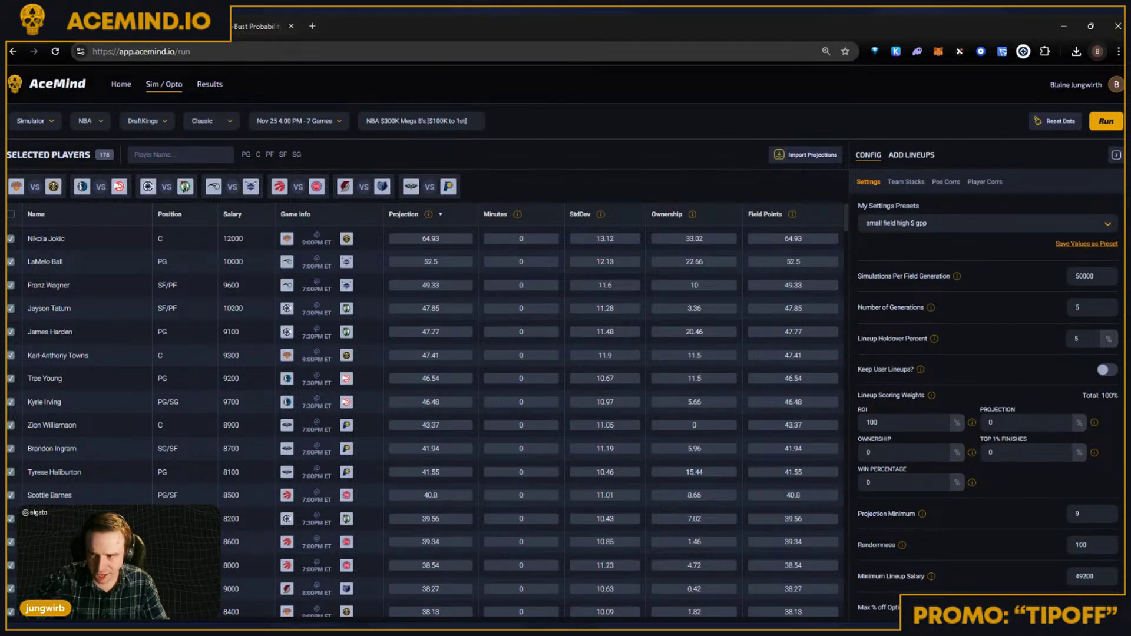
Step: Set the Number of Generations to 1 in the simulation settings
{"action": "double_click", "coordinate": [1084, 276]}
{"action": "left_click", "coordinate": [1013, 309]}
{"action": "double_click", "coordinate": [1083, 276]}
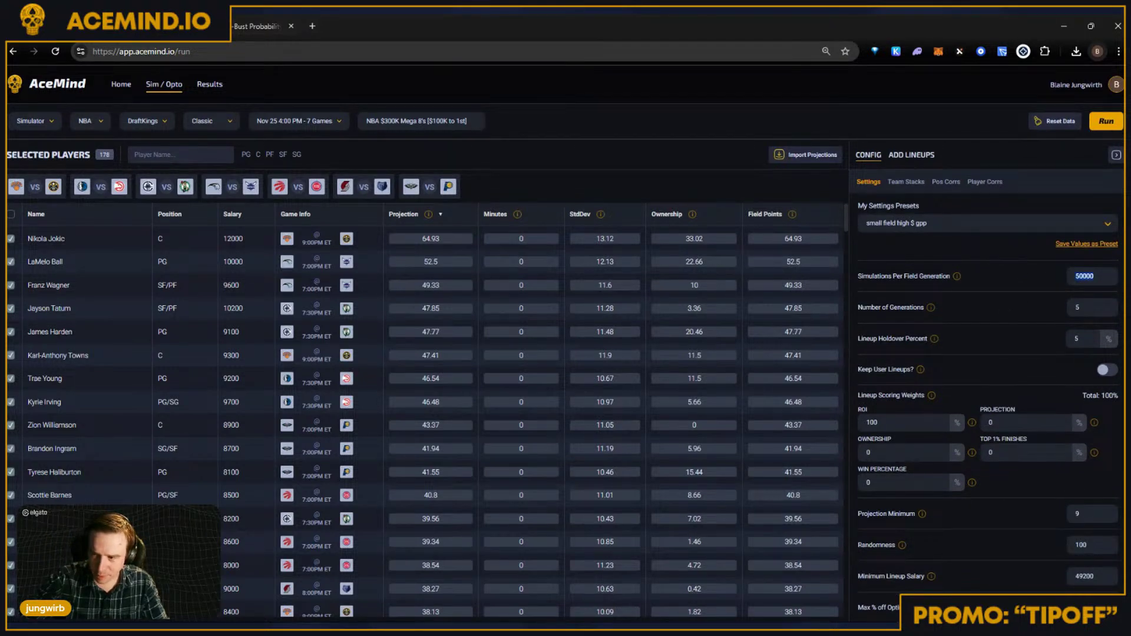
{"action": "left_click", "coordinate": [958, 286]}
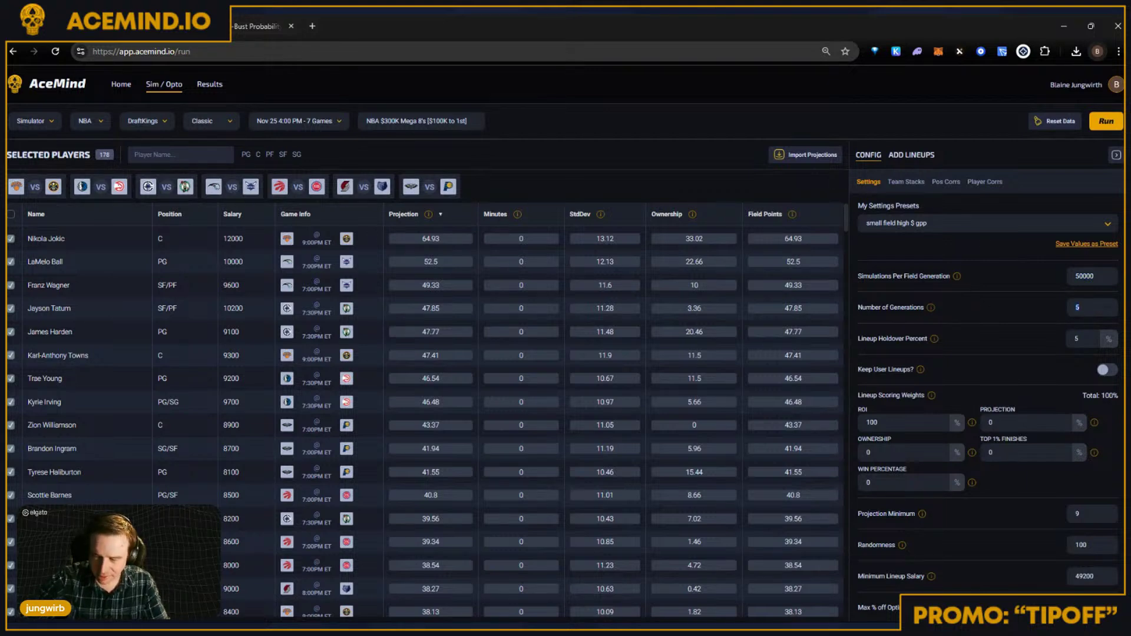
{"action": "type", "text": "1"}
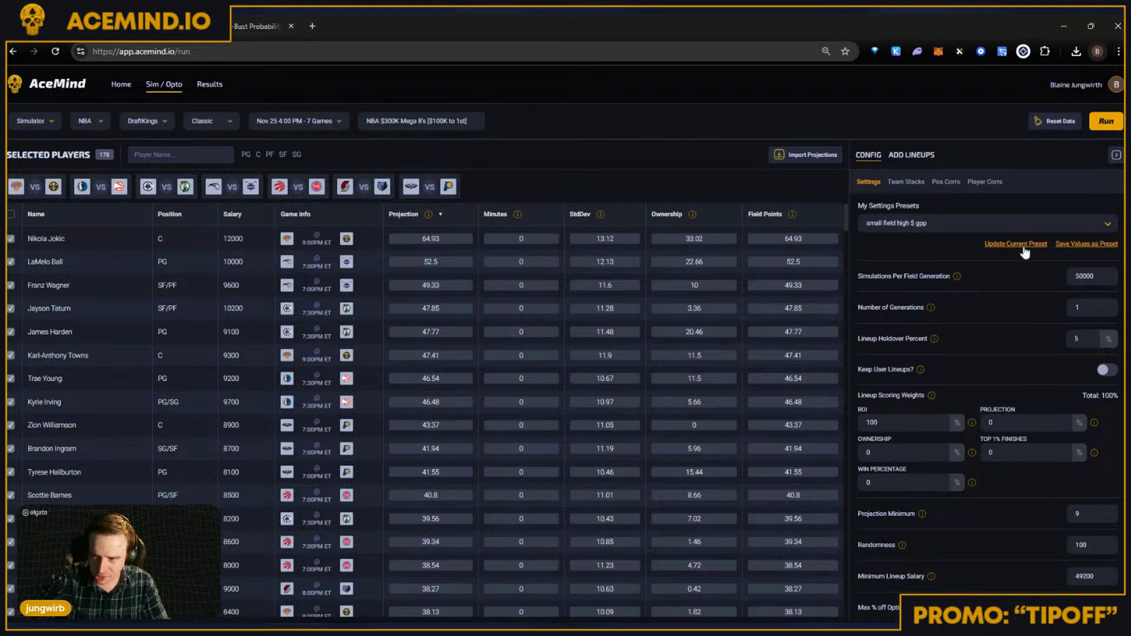
{"action": "scroll", "coordinate": [1030, 344], "scroll_direction": "down", "scroll_amount": 1}
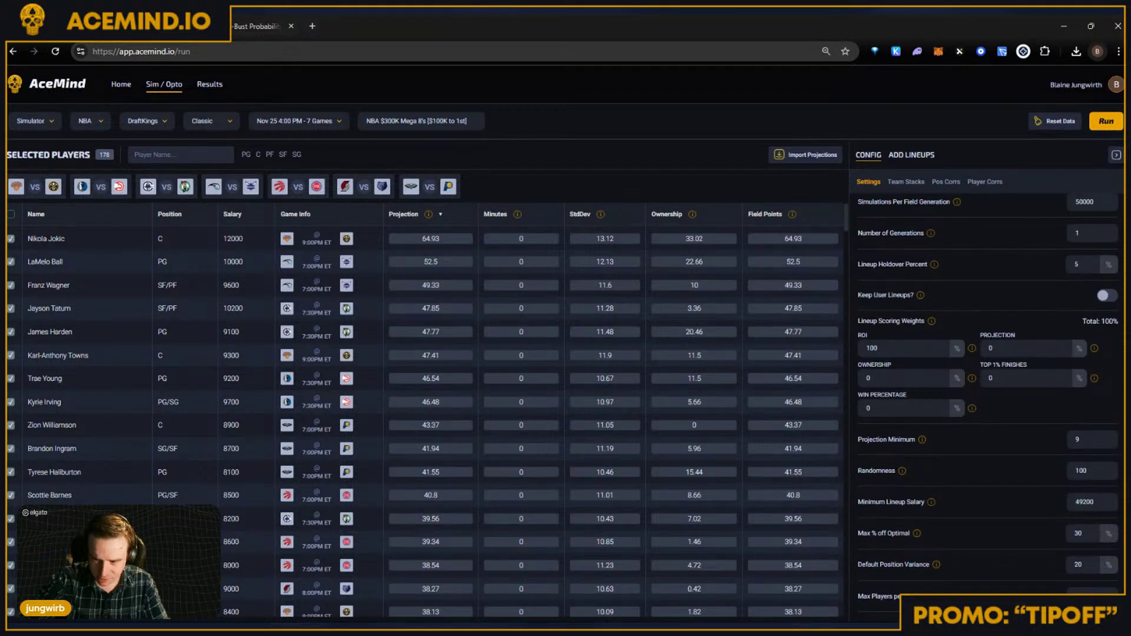
{"action": "scroll", "coordinate": [1070, 483], "scroll_direction": "up", "scroll_amount": 1}
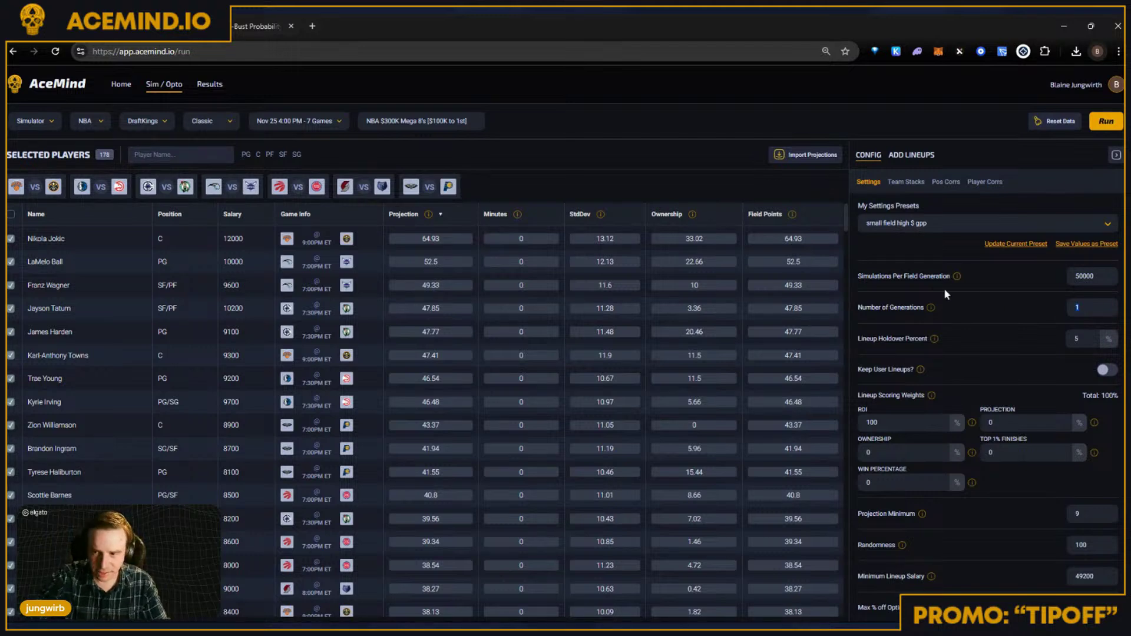
Step: Set Simulations Per Field Generation to 1000
{"action": "double_click", "coordinate": [1085, 276]}
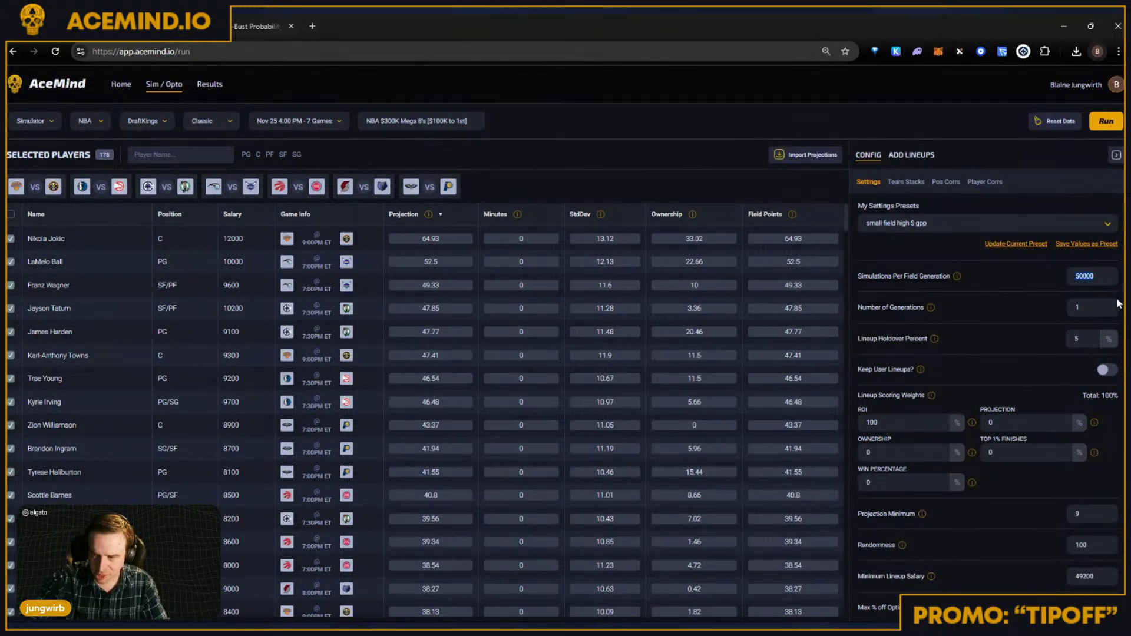
{"action": "key", "text": "BackSpace"}
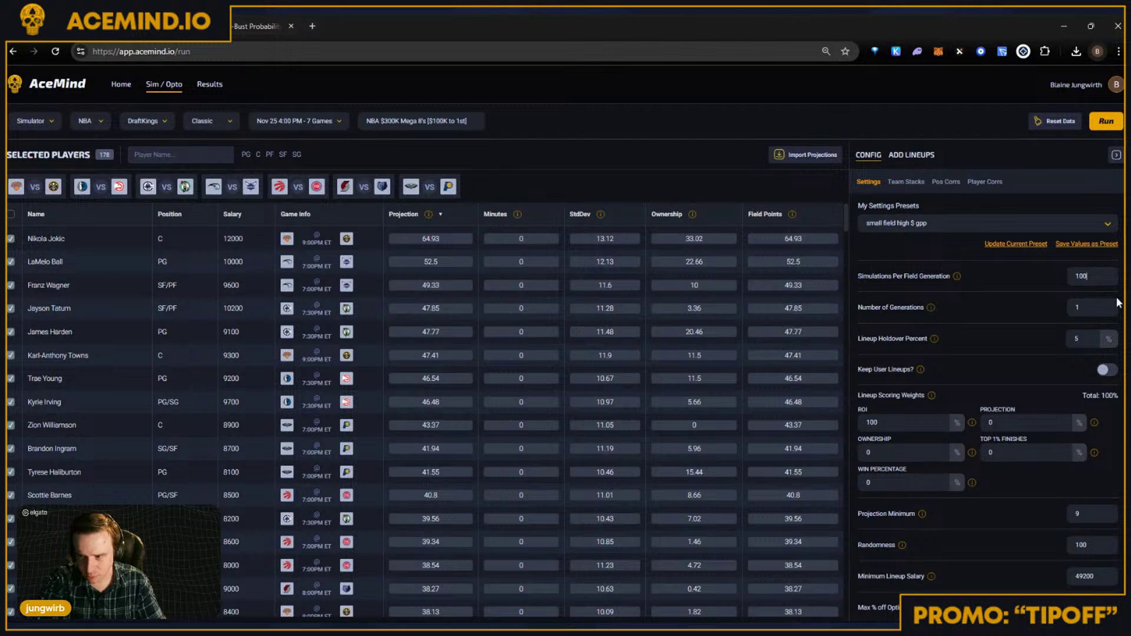
{"action": "type", "text": "10"}
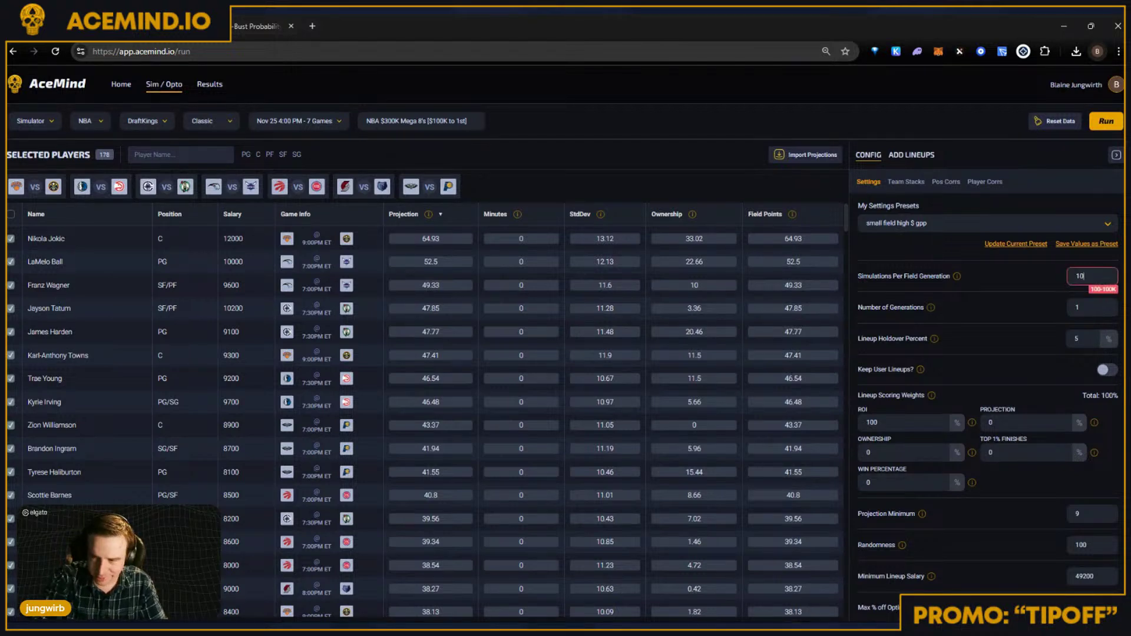
{"action": "type", "text": "00"}
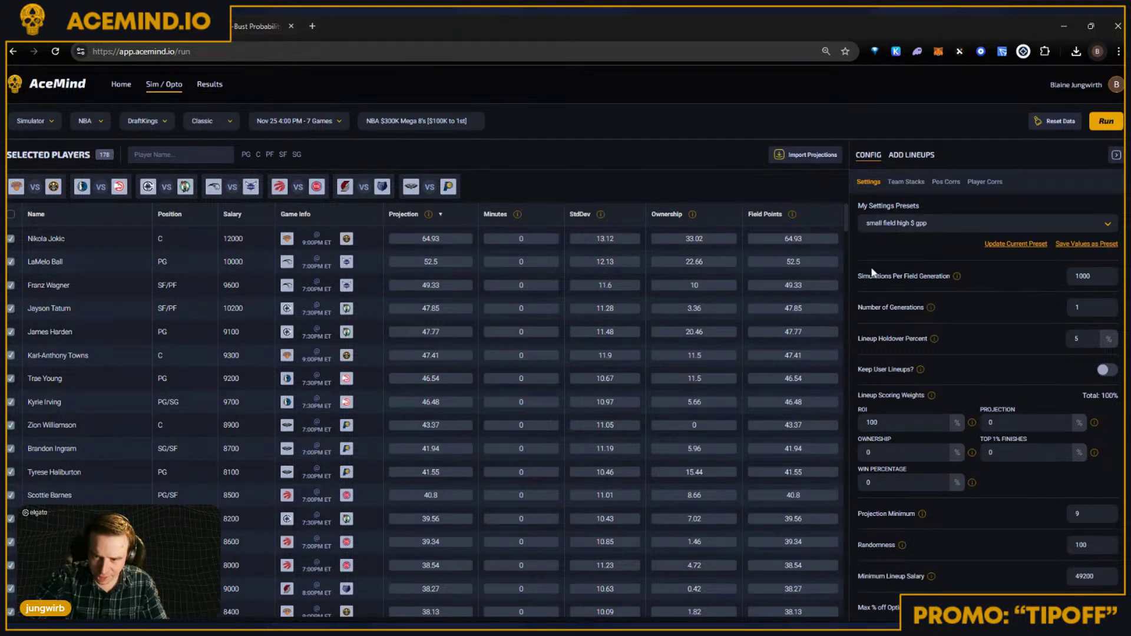
Step: Examine the Simulations Per Field Generation, Number of Generations and Lineup Holdover Percent settings
{"action": "left_click_drag", "start_coordinate": [859, 279], "coordinate": [954, 284]}
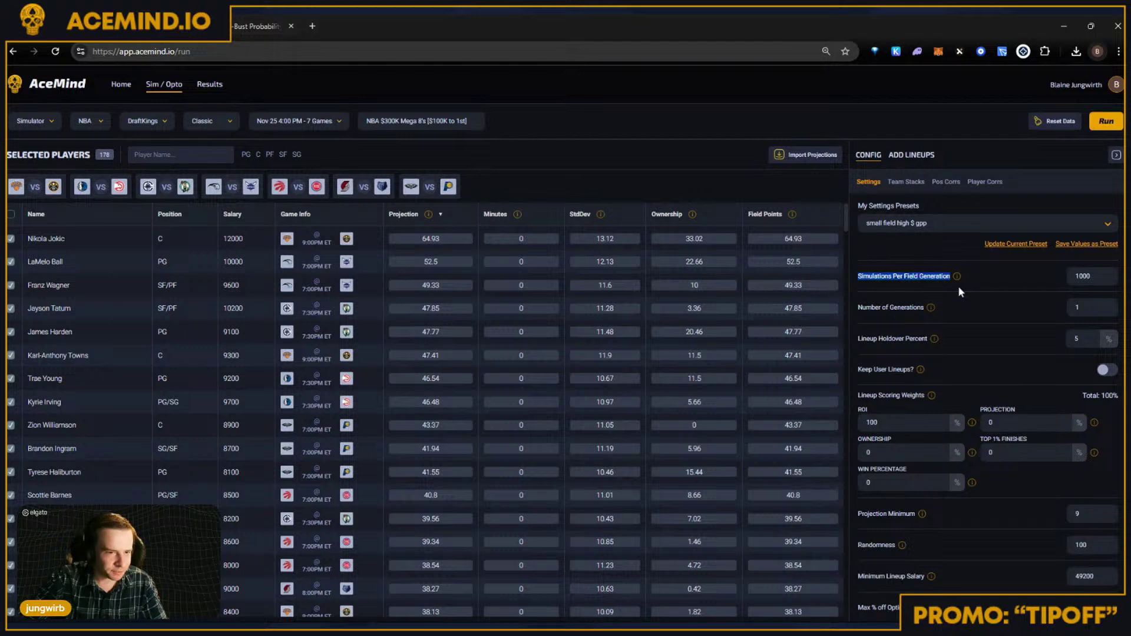
{"action": "left_click", "coordinate": [957, 285]}
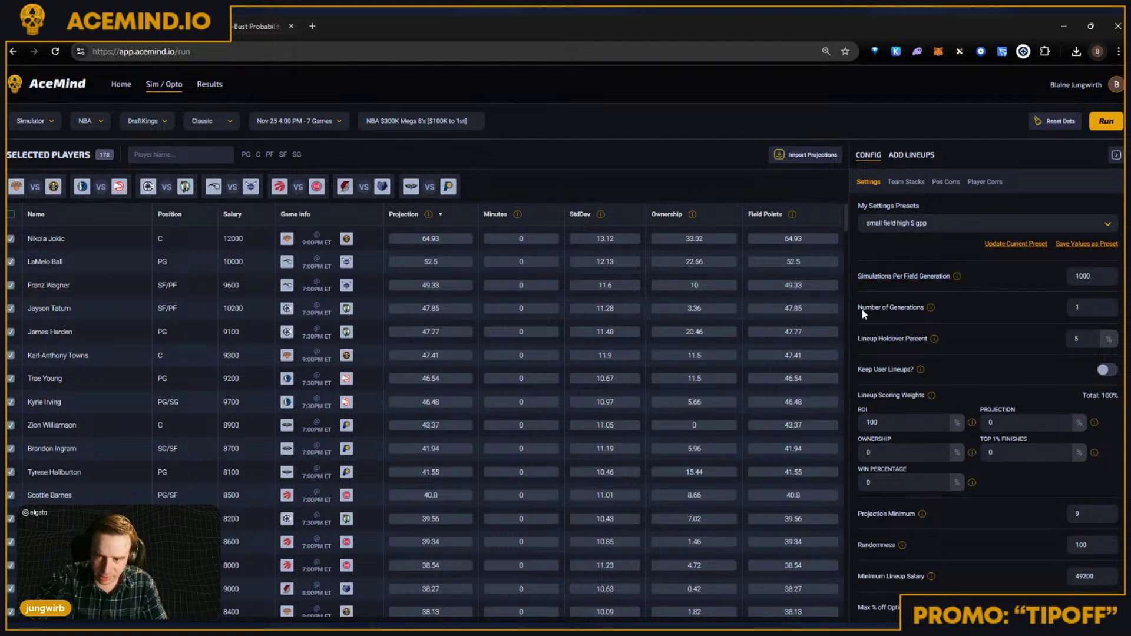
{"action": "left_click", "coordinate": [921, 310]}
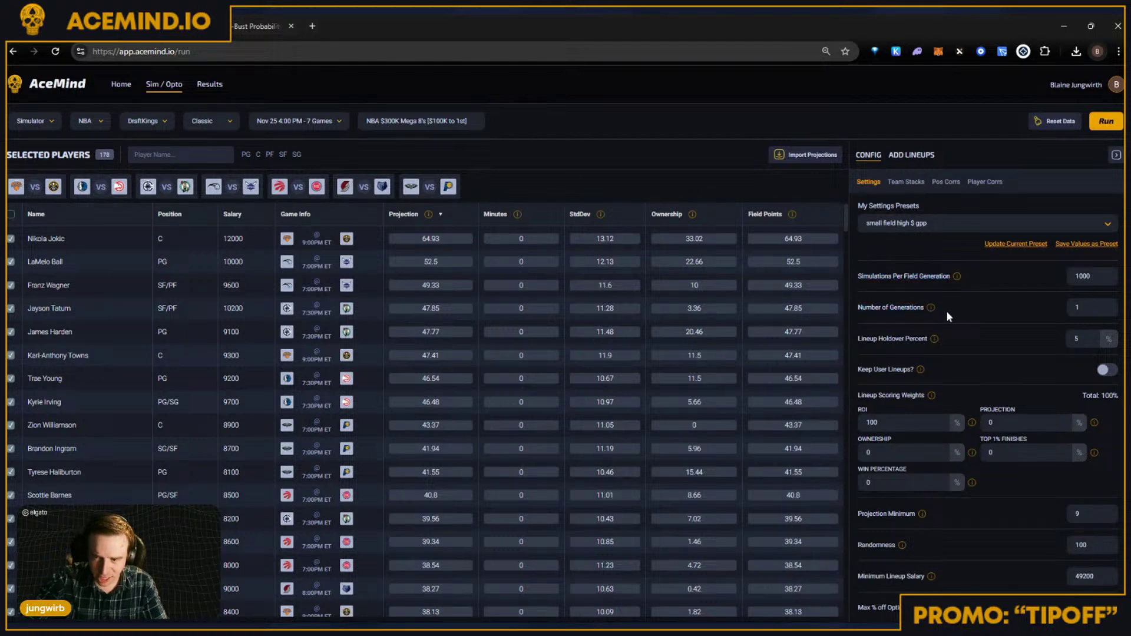
{"action": "left_click", "coordinate": [872, 313]}
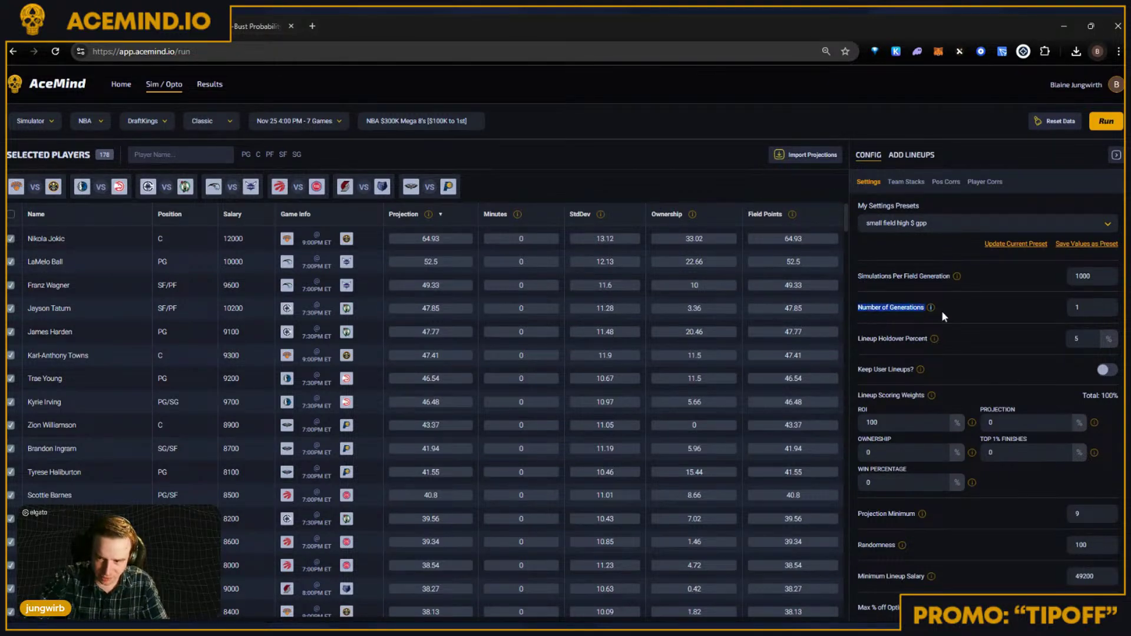
{"action": "left_click", "coordinate": [930, 322]}
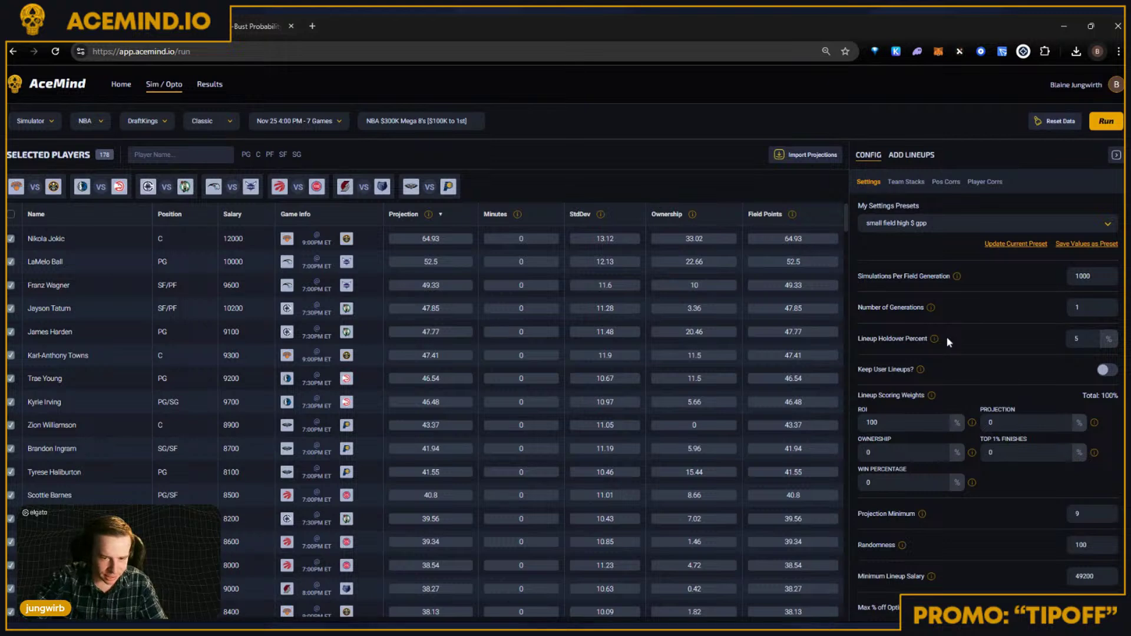
{"action": "left_click_drag", "start_coordinate": [948, 342], "coordinate": [869, 341]}
{"action": "left_click", "coordinate": [860, 345]}
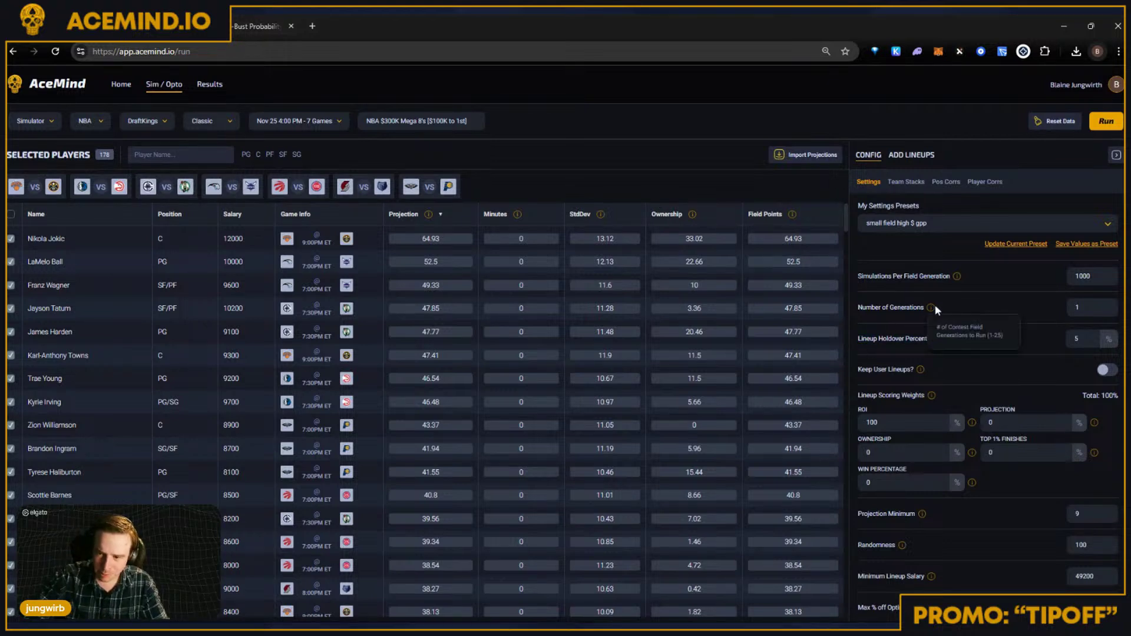
{"action": "left_click_drag", "start_coordinate": [966, 274], "coordinate": [908, 279]}
{"action": "left_click", "coordinate": [869, 279]}
{"action": "left_click", "coordinate": [908, 279]}
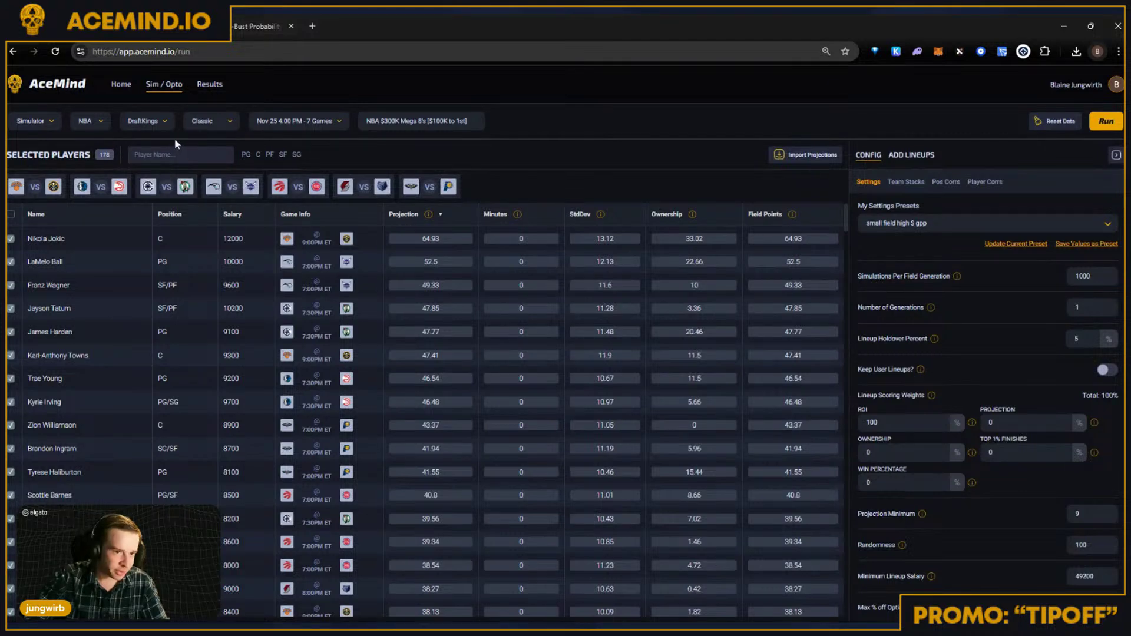
{"action": "double_click", "coordinate": [1082, 276]}
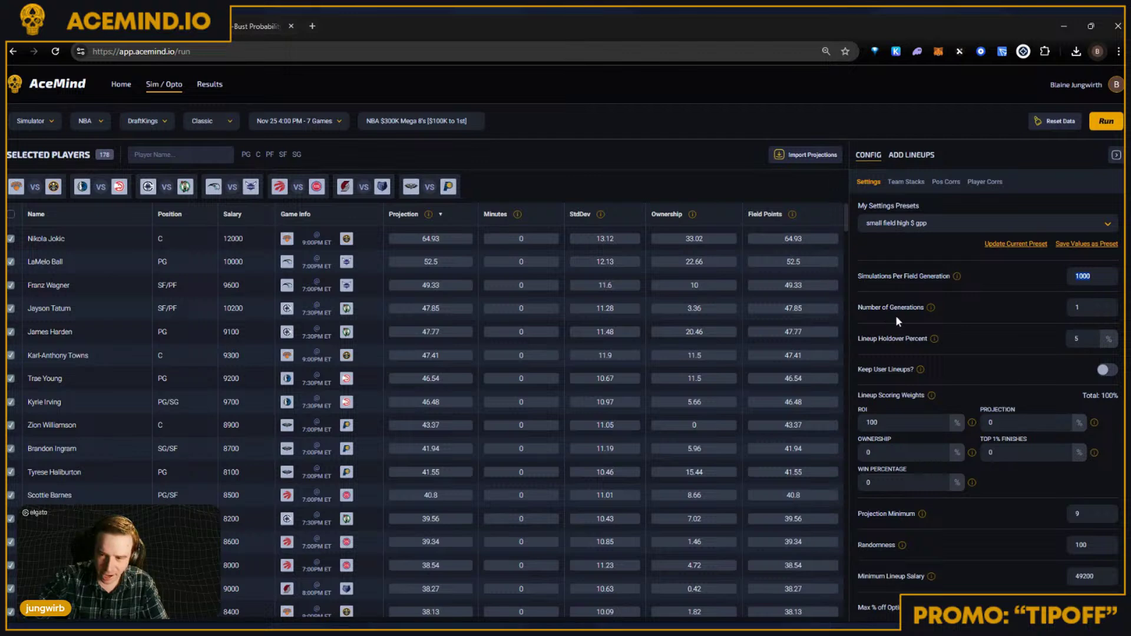
Step: Run the NBA DraftKings Classic simulation for the NBA $300K Mega 8's contest with the current settings
{"action": "left_click", "coordinate": [982, 300]}
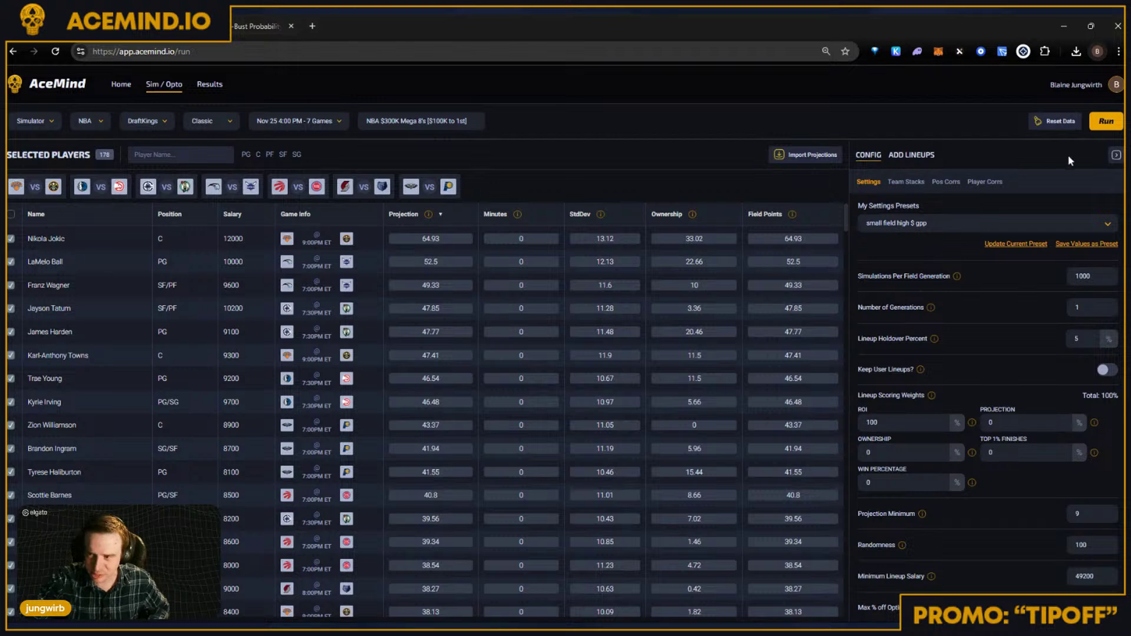
{"action": "left_click", "coordinate": [1105, 121]}
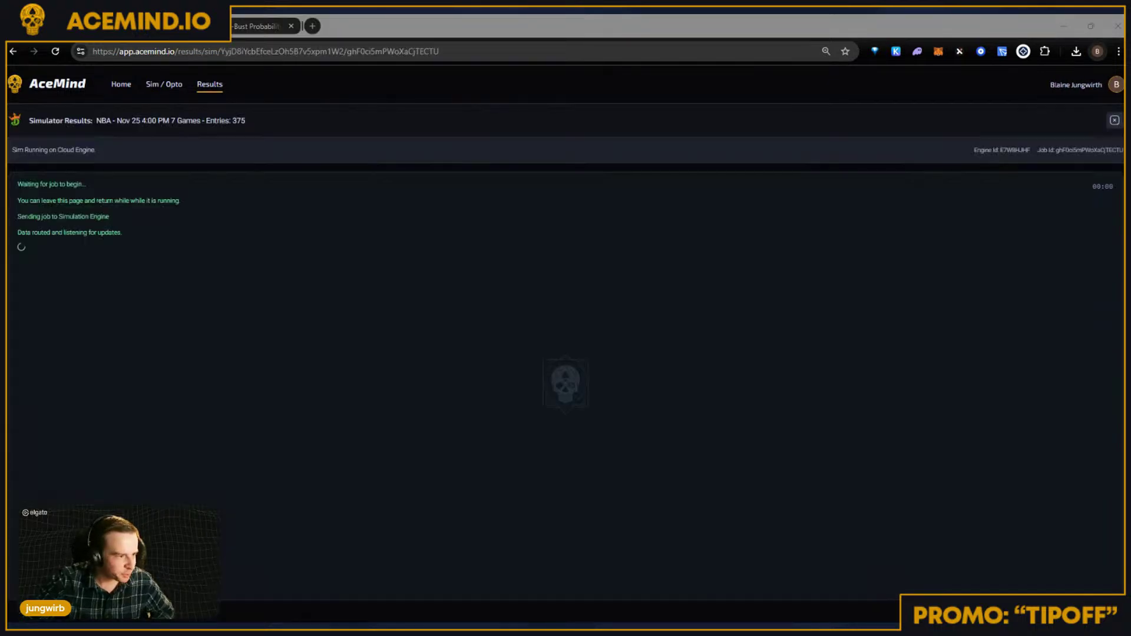
{"action": "left_click", "coordinate": [221, 366]}
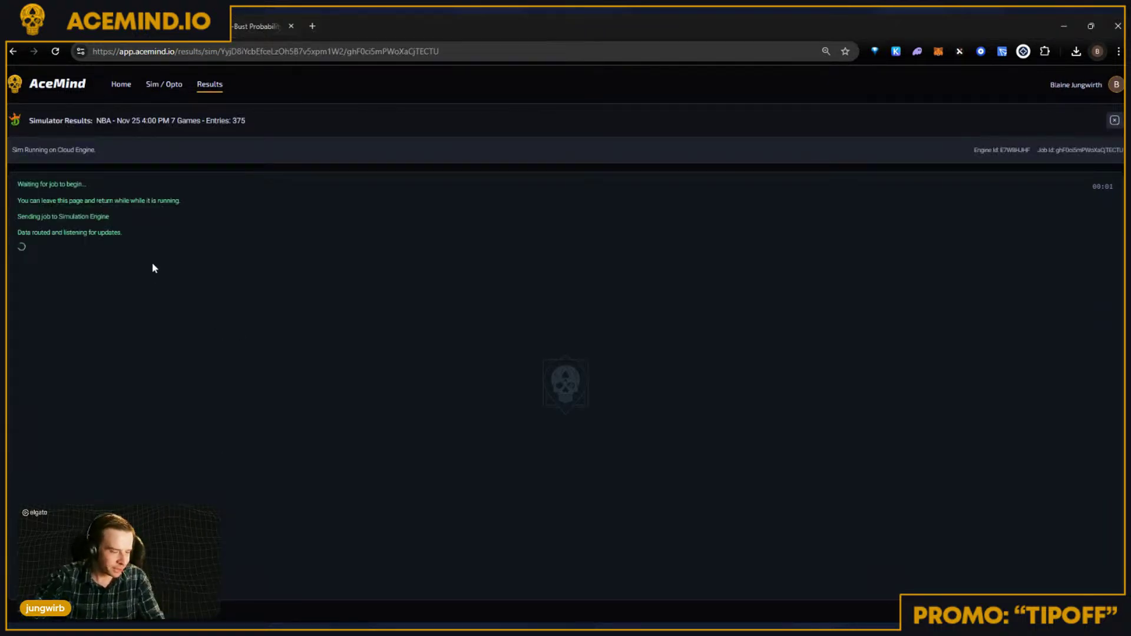
{"action": "left_click_drag", "start_coordinate": [38, 172], "coordinate": [121, 239]}
{"action": "left_click", "coordinate": [205, 268]}
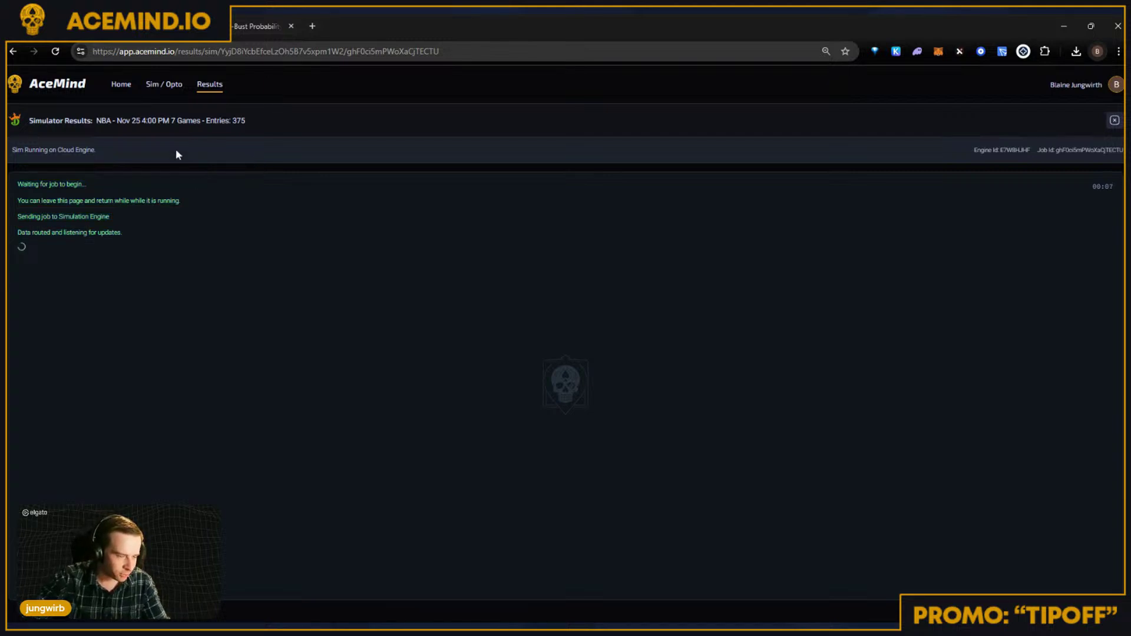
Step: Leave the running simulation's page and reopen that NBA DraftKings Classic simulation from the results list
{"action": "left_click", "coordinate": [167, 86]}
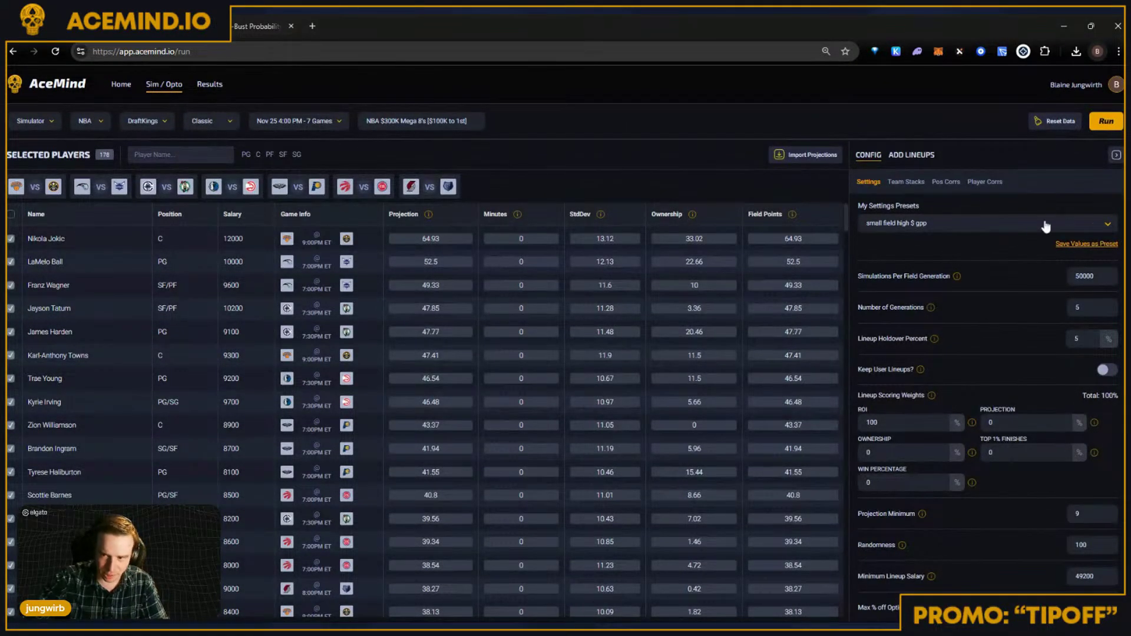
{"action": "left_click", "coordinate": [210, 86]}
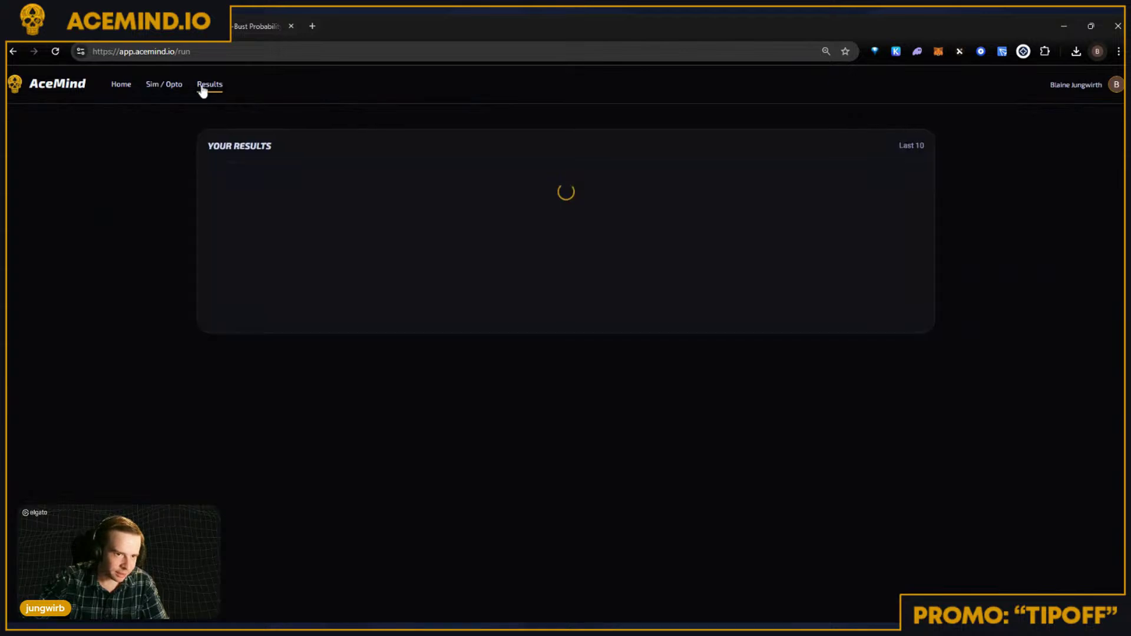
{"action": "left_click", "coordinate": [175, 86]}
{"action": "left_click", "coordinate": [209, 86]}
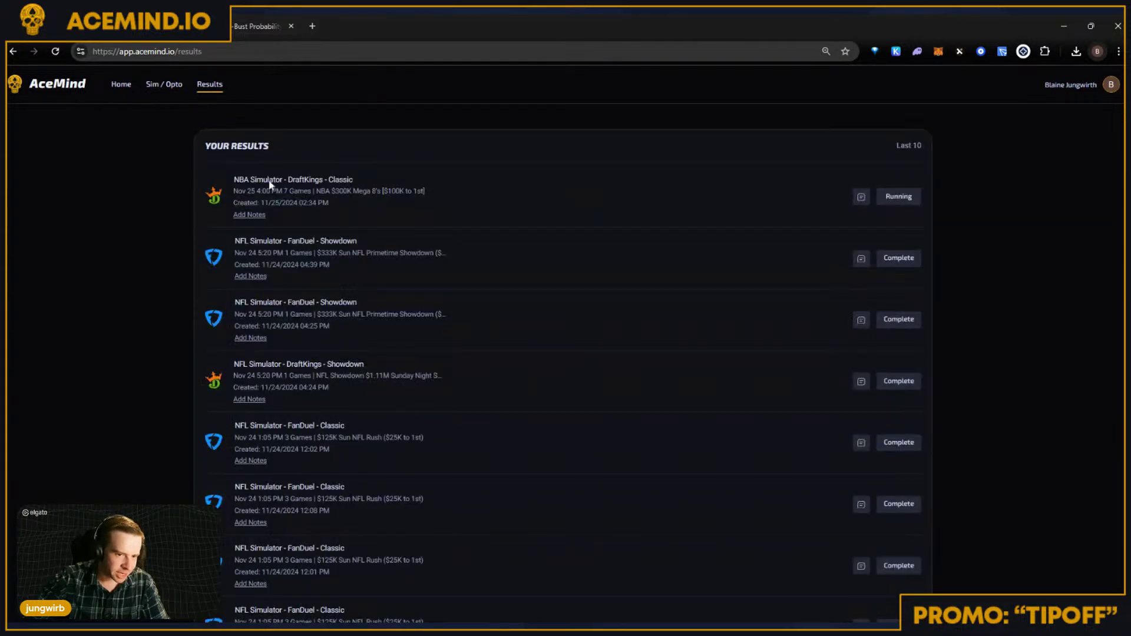
{"action": "left_click", "coordinate": [346, 199]}
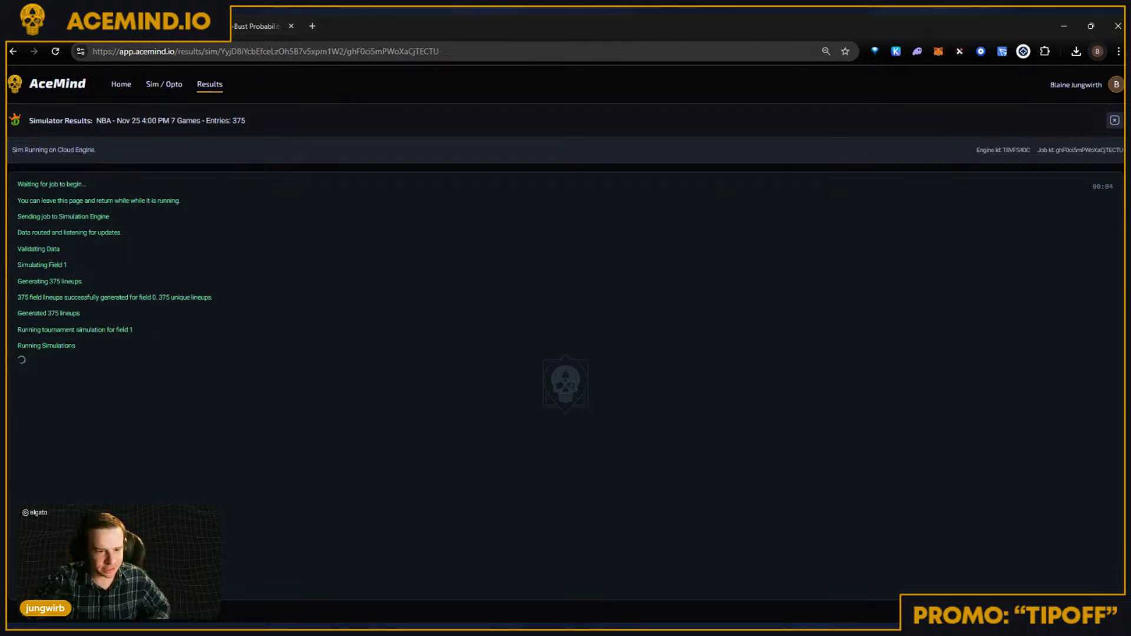
Step: Examine the running simulation's progress messages about field lineup generation
{"action": "left_click_drag", "start_coordinate": [20, 277], "coordinate": [92, 317]}
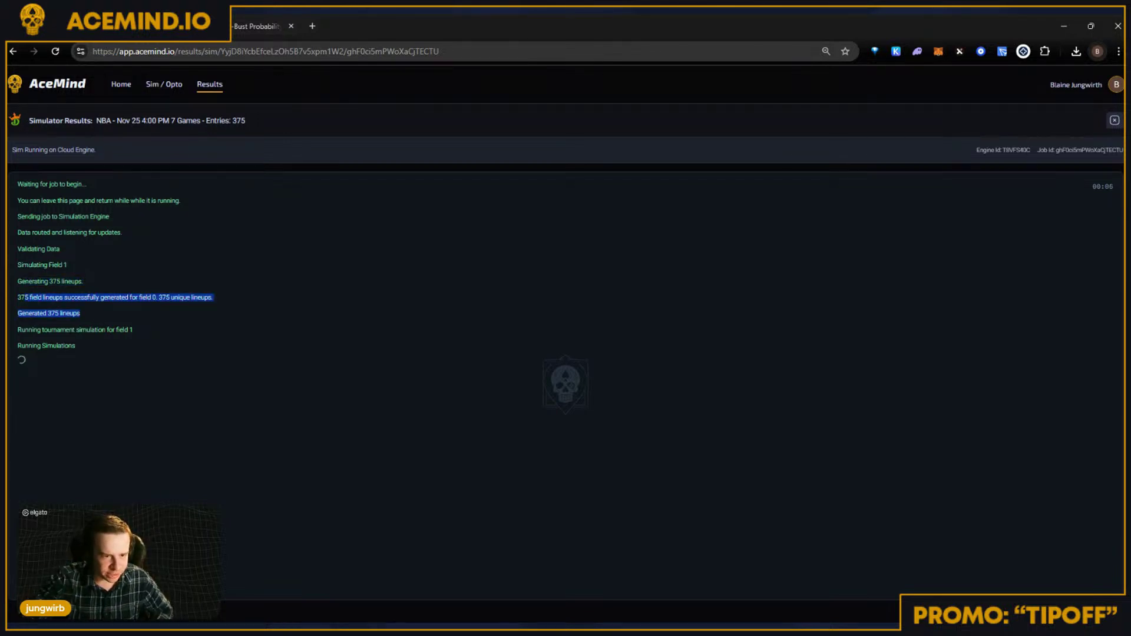
{"action": "left_click", "coordinate": [36, 295]}
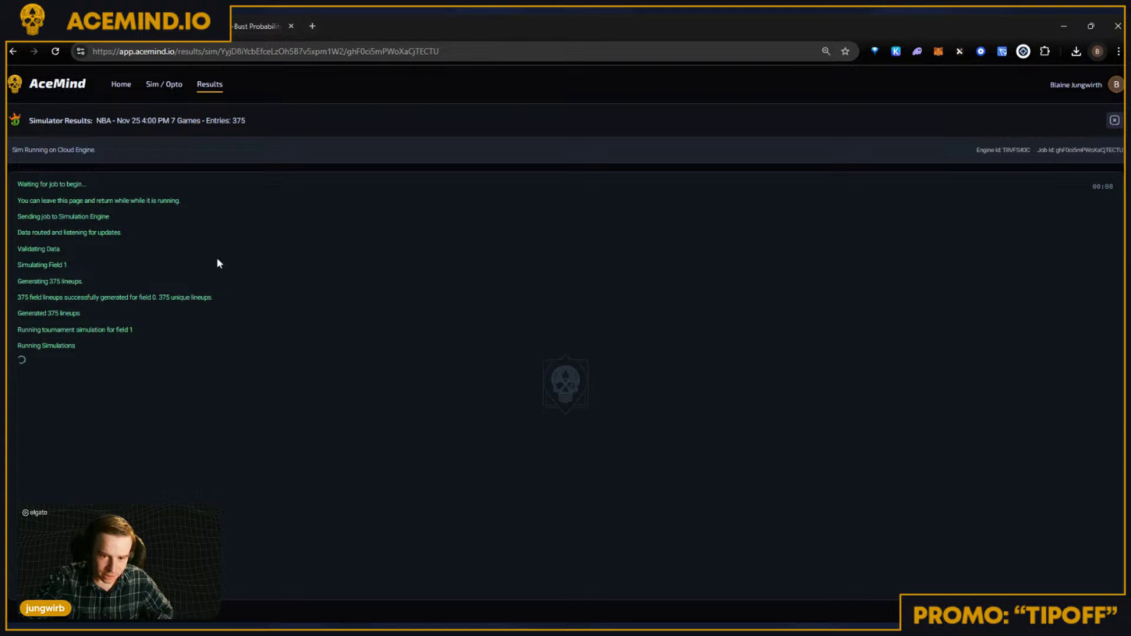
{"action": "left_click", "coordinate": [260, 26]}
{"action": "key", "text": "ctrl+shift+Tab"}
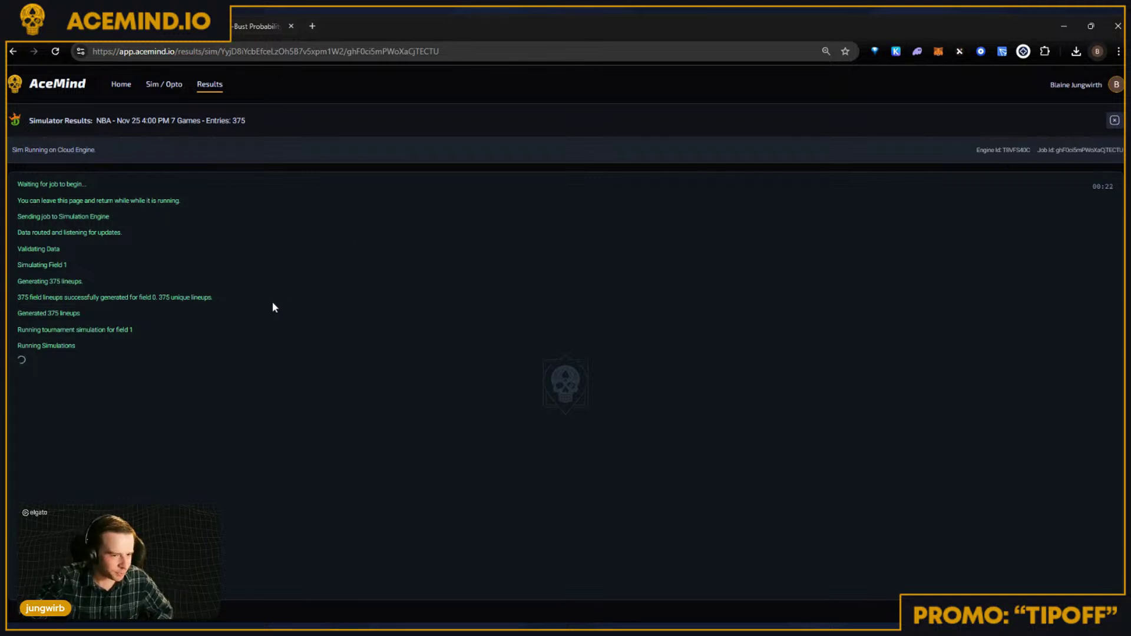
{"action": "triple_click", "coordinate": [215, 299]}
{"action": "left_click", "coordinate": [205, 327]}
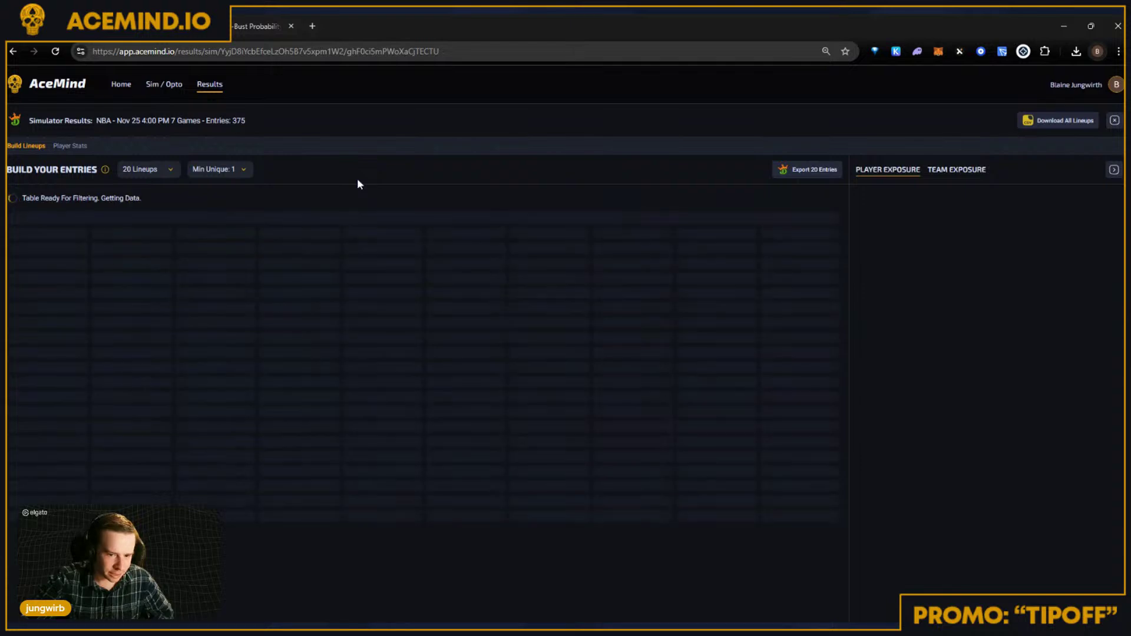
Step: Open the browser's developer console and expand the latest job data object and its jobProgressLog, giving the results page more width
{"action": "key", "text": "F12"}
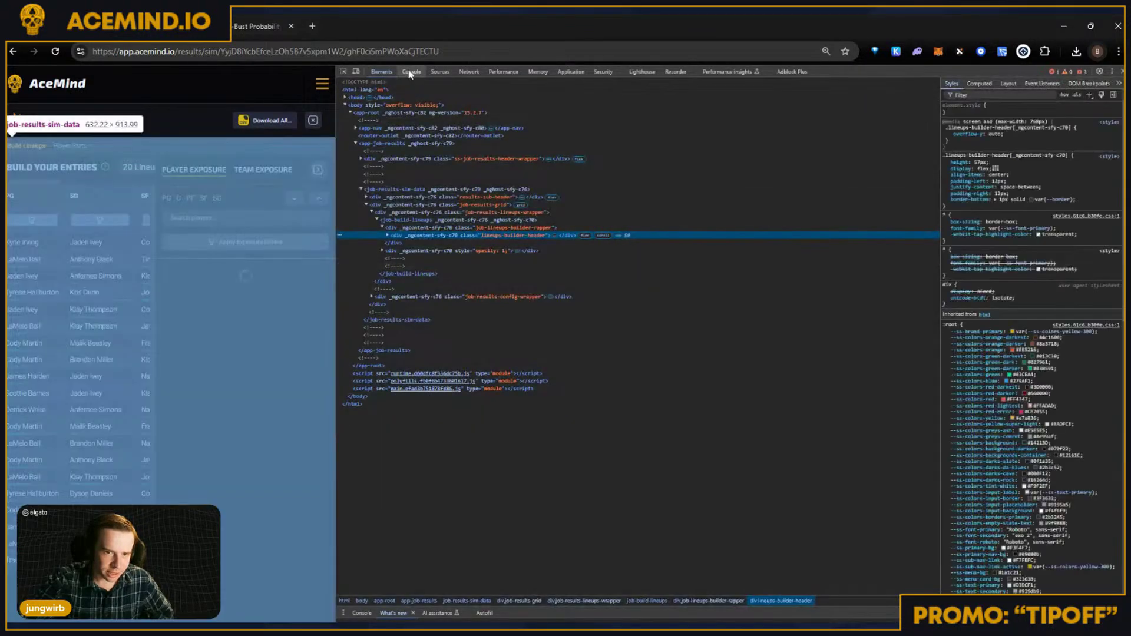
{"action": "key", "text": "ctrl+shift+j"}
{"action": "left_click", "coordinate": [392, 467]}
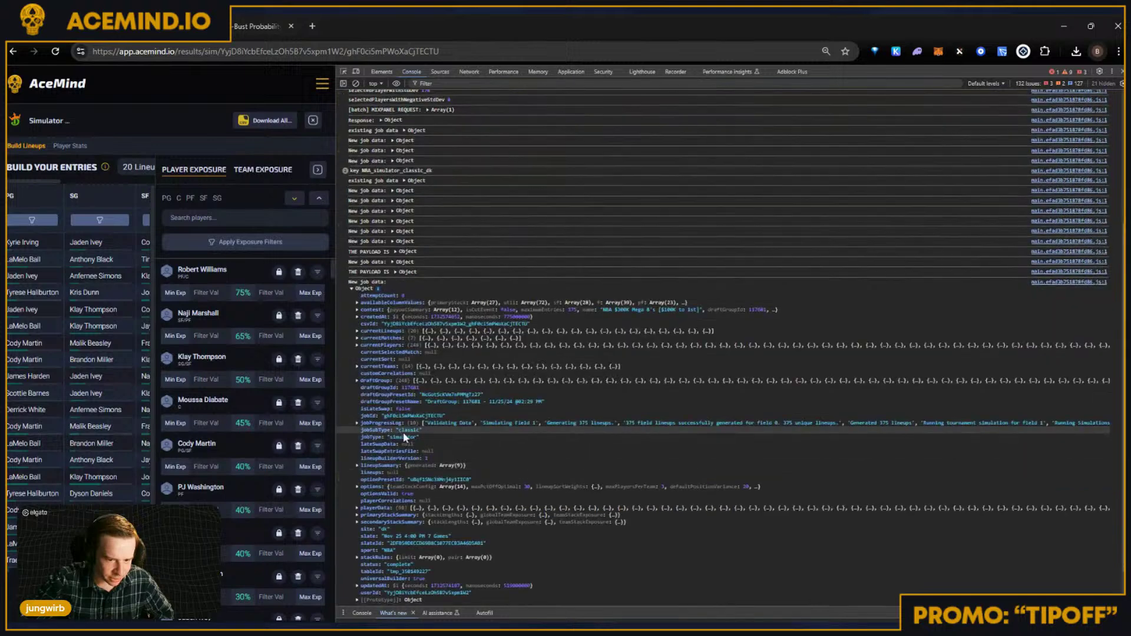
{"action": "left_click", "coordinate": [357, 385]}
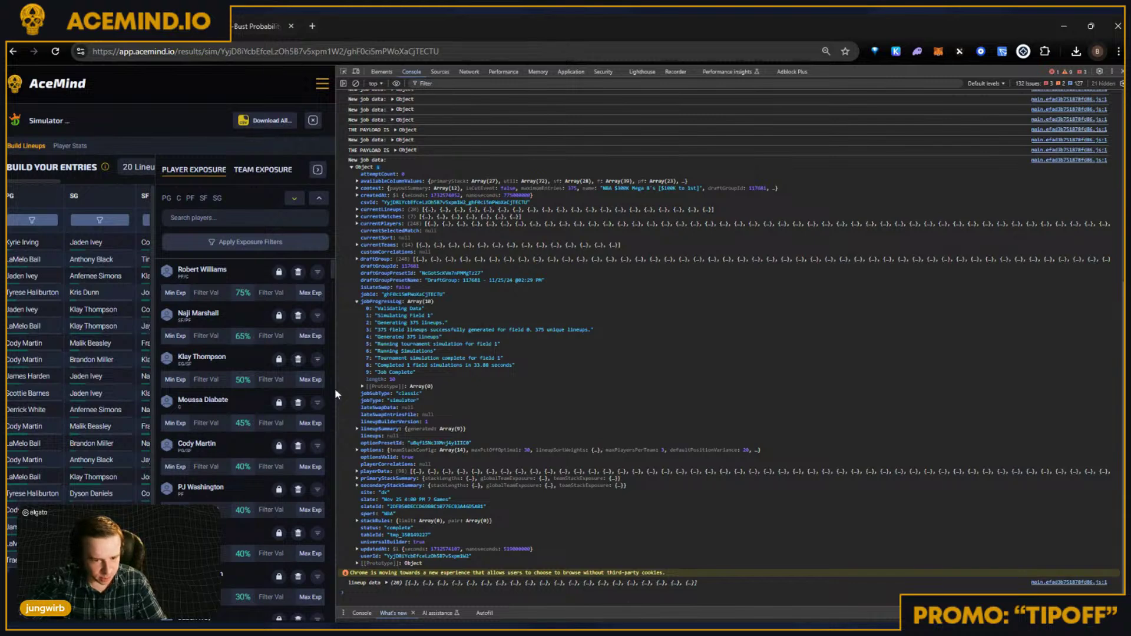
{"action": "left_click_drag", "start_coordinate": [336, 391], "coordinate": [385, 391]}
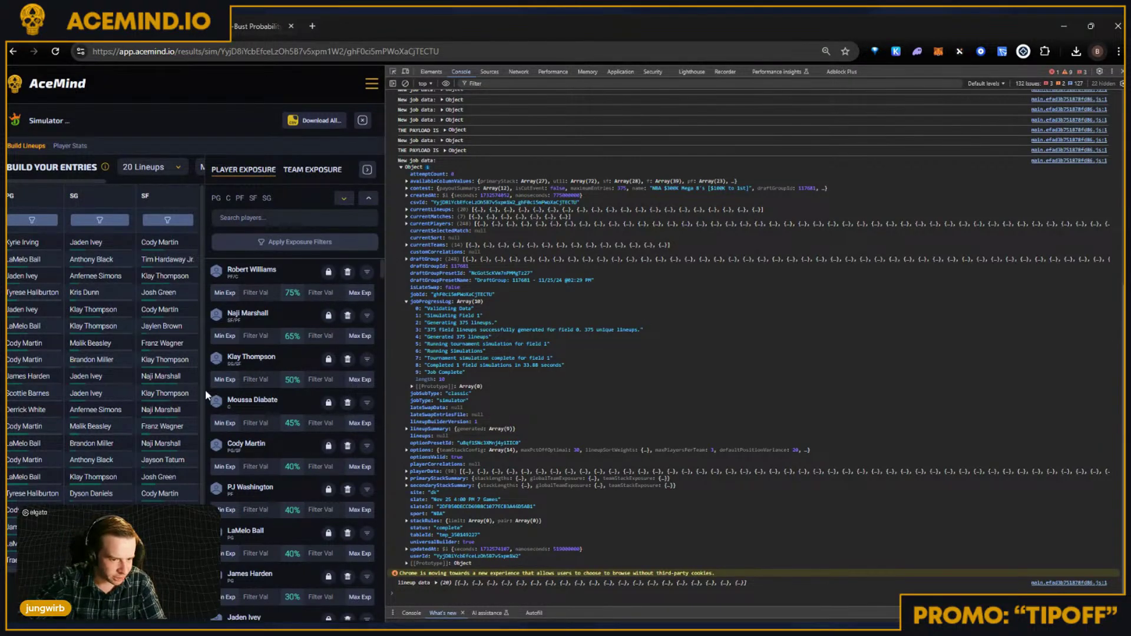
Step: Examine the logged simulation stages in jobProgressLog, from data validation and lineup generation to job completion
{"action": "left_click_drag", "start_coordinate": [555, 370], "coordinate": [424, 312]}
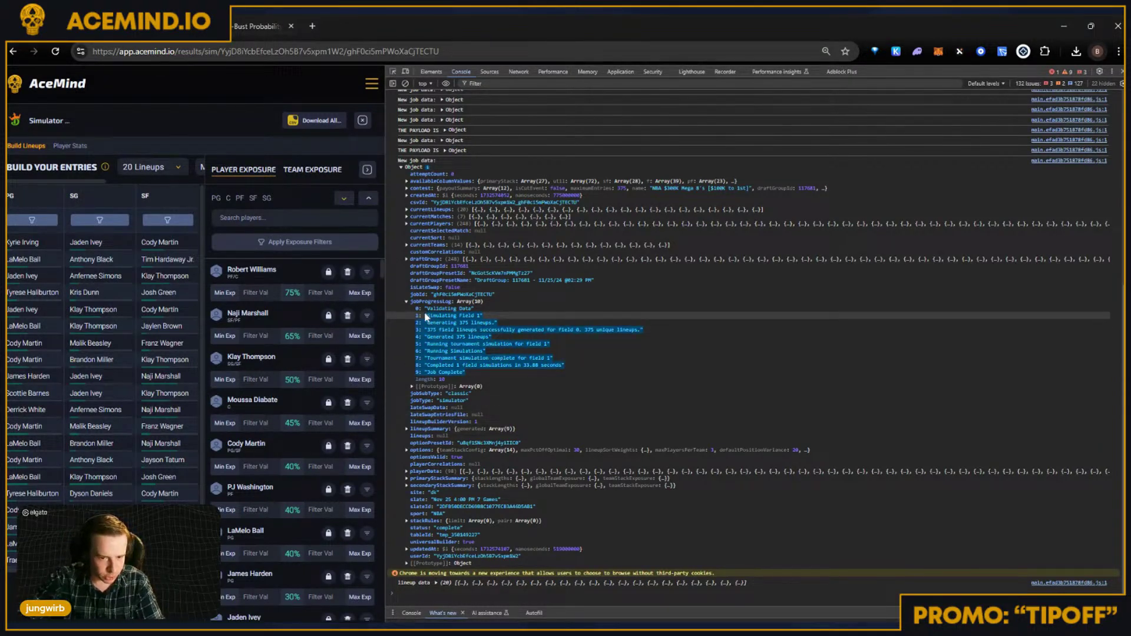
{"action": "left_click", "coordinate": [505, 372]}
{"action": "left_click_drag", "start_coordinate": [504, 373], "coordinate": [411, 315]}
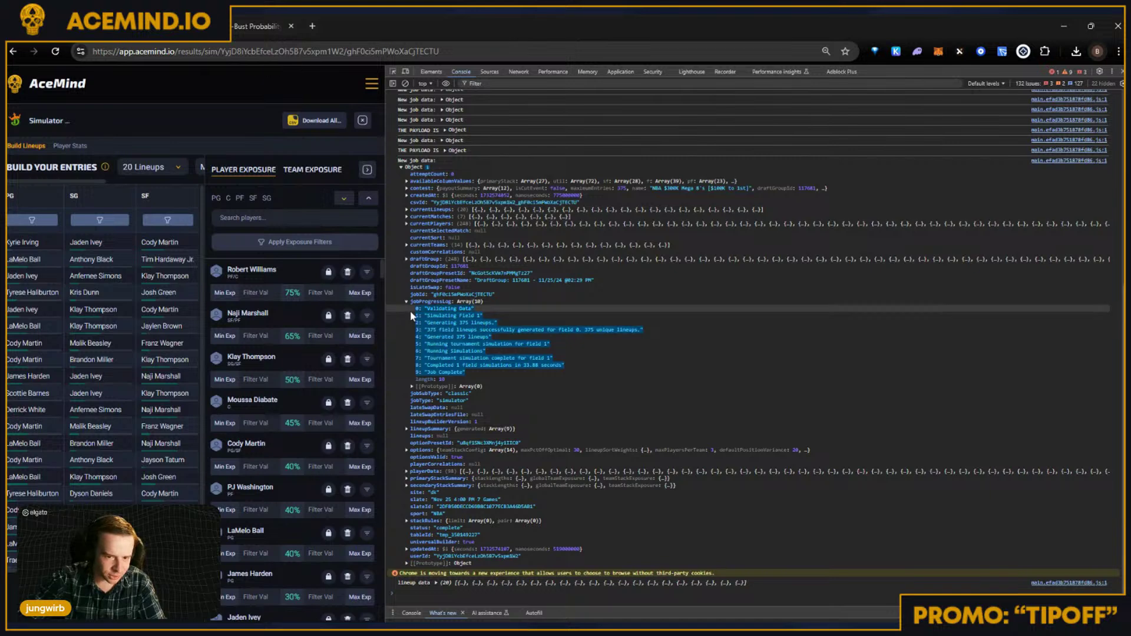
{"action": "left_click", "coordinate": [411, 316]}
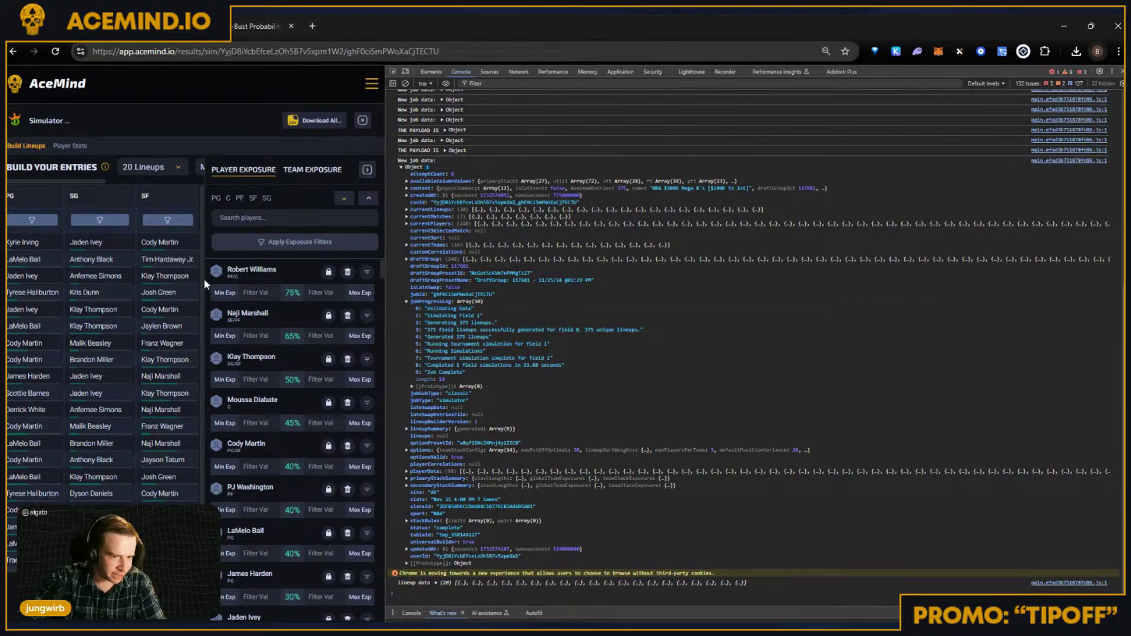
{"action": "left_click_drag", "start_coordinate": [518, 373], "coordinate": [490, 367]}
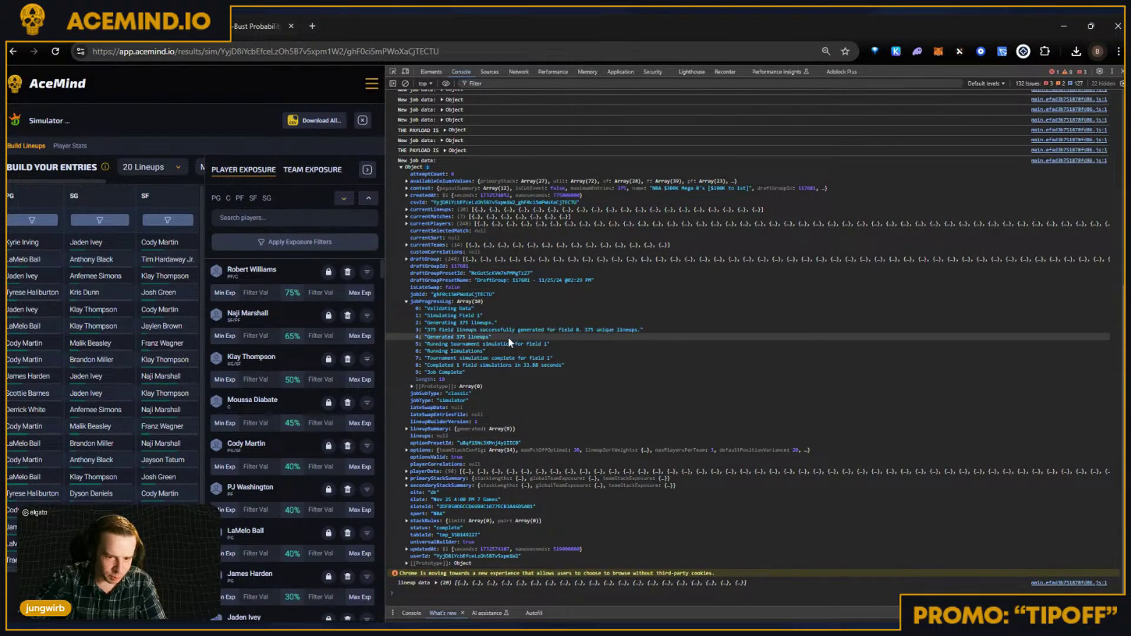
{"action": "triple_click", "coordinate": [427, 331]}
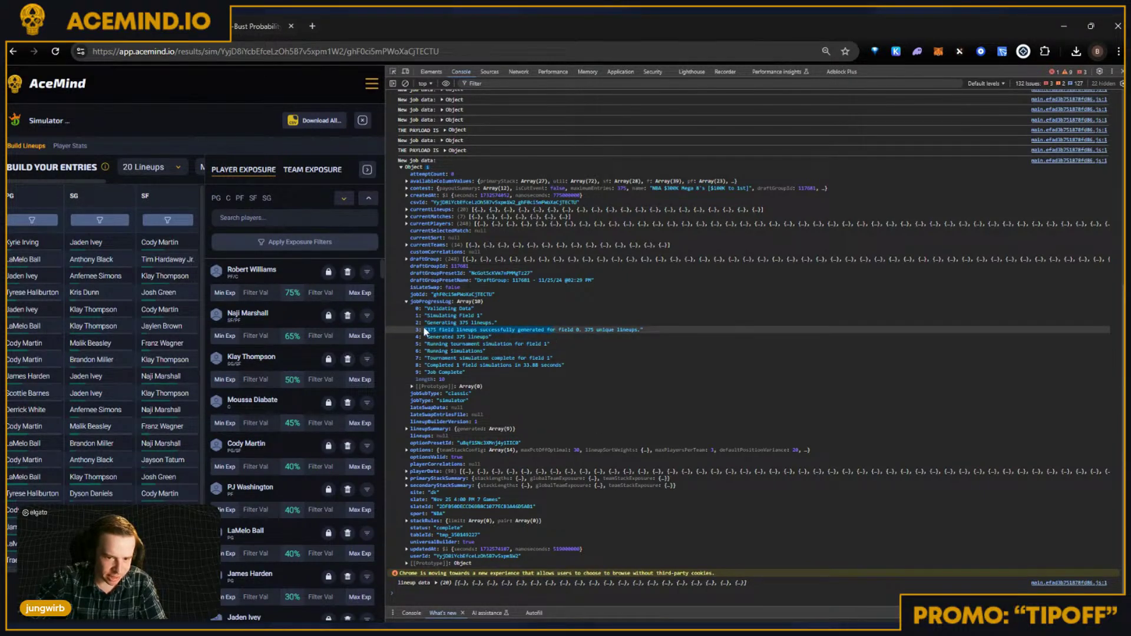
{"action": "triple_click", "coordinate": [425, 323]}
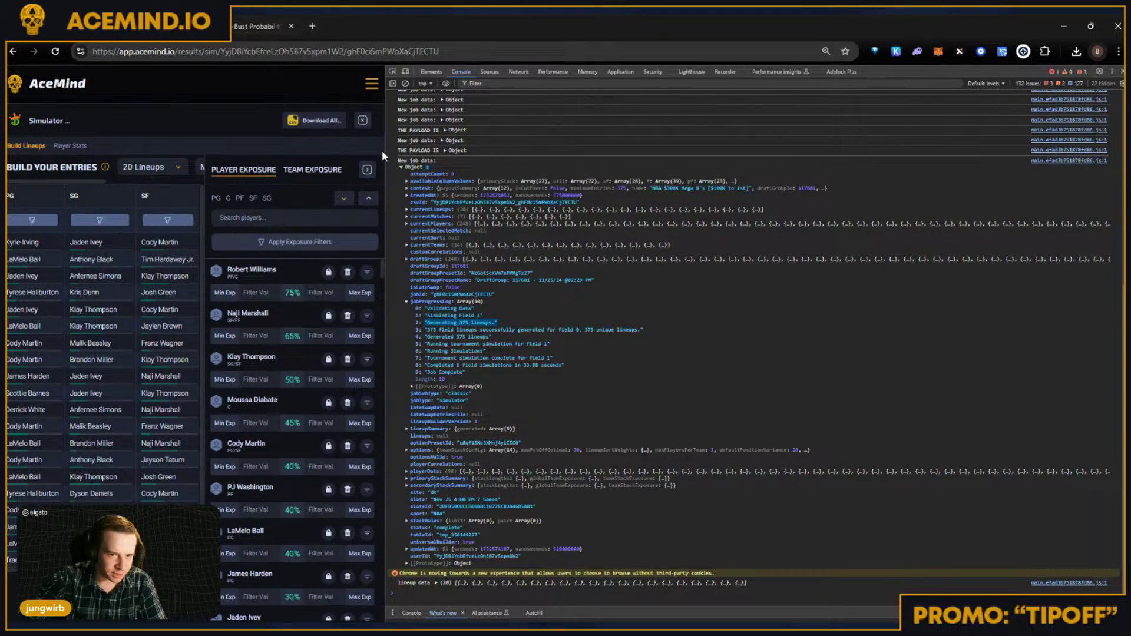
Step: Widen the results page beside the console and review the field lineup generation entries in the job log again
{"action": "left_click_drag", "start_coordinate": [384, 153], "coordinate": [488, 141]}
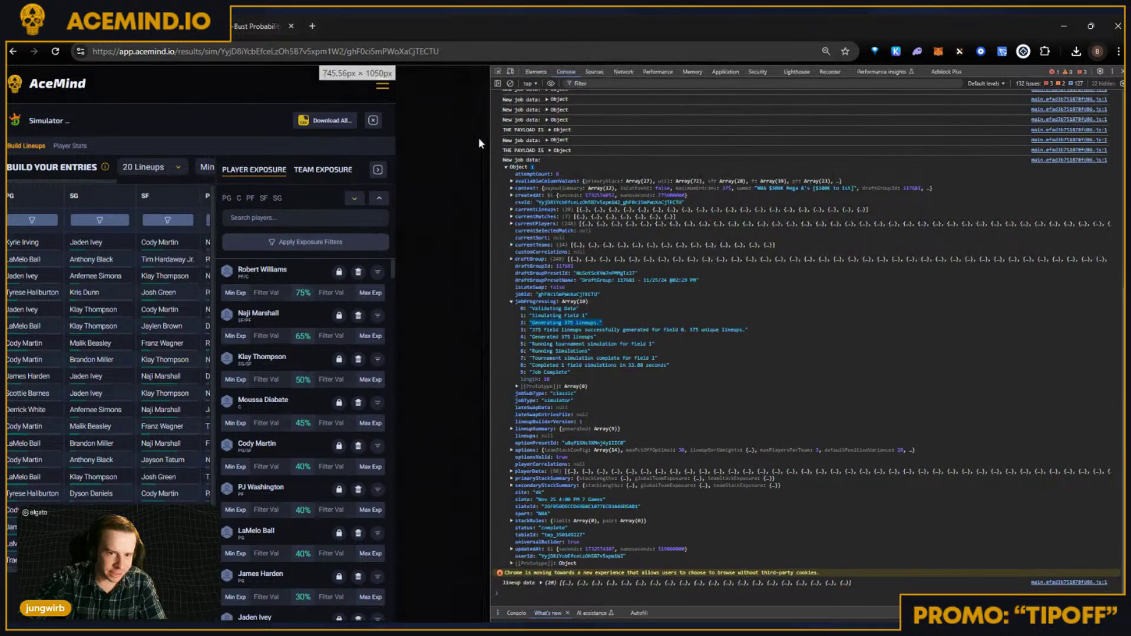
{"action": "left_click", "coordinate": [416, 120]}
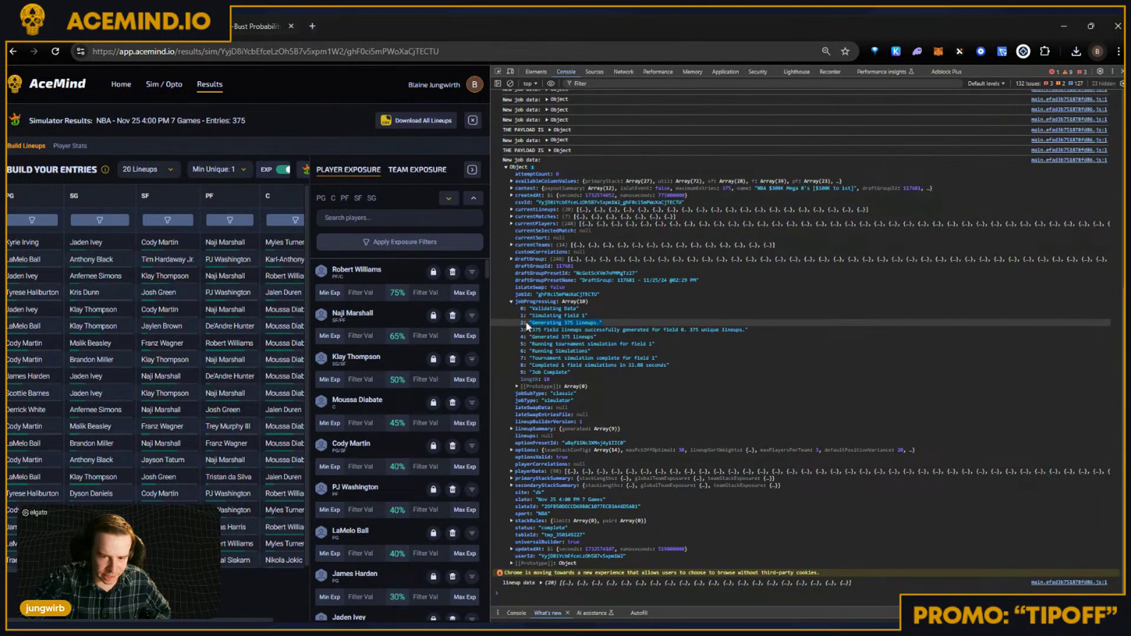
{"action": "triple_click", "coordinate": [637, 331]}
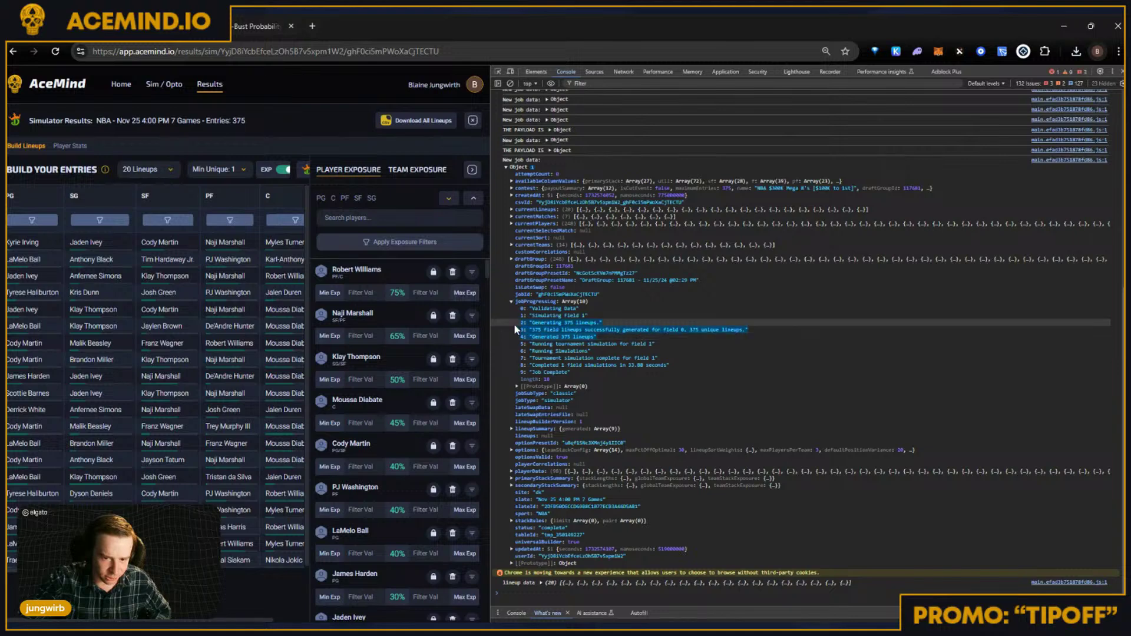
{"action": "left_click", "coordinate": [513, 323]}
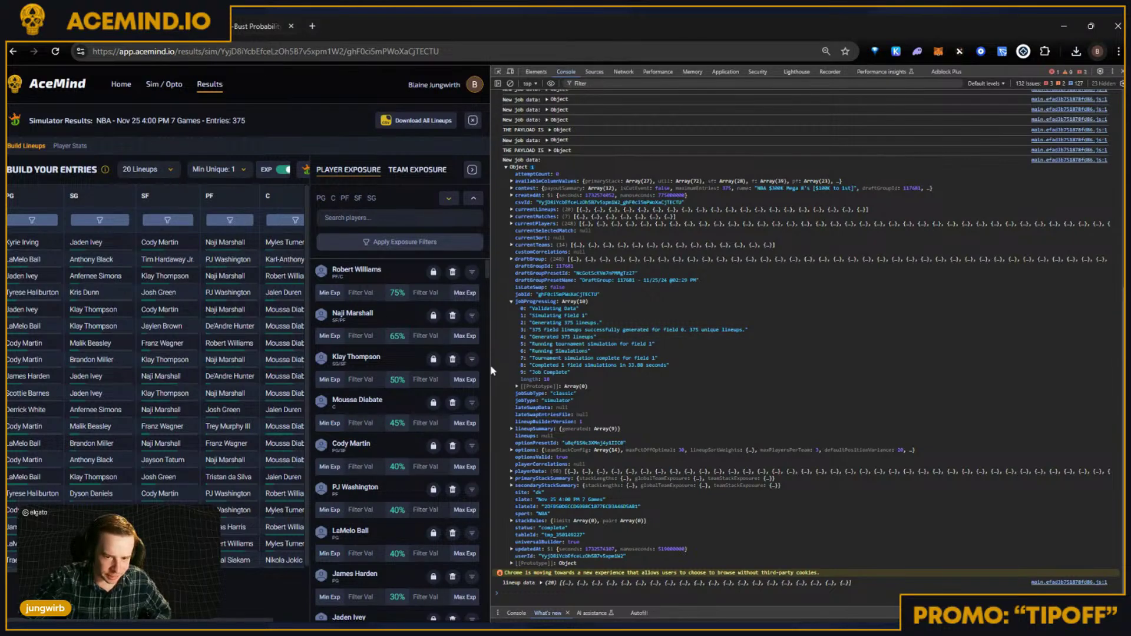
{"action": "left_click_drag", "start_coordinate": [492, 369], "coordinate": [592, 364]}
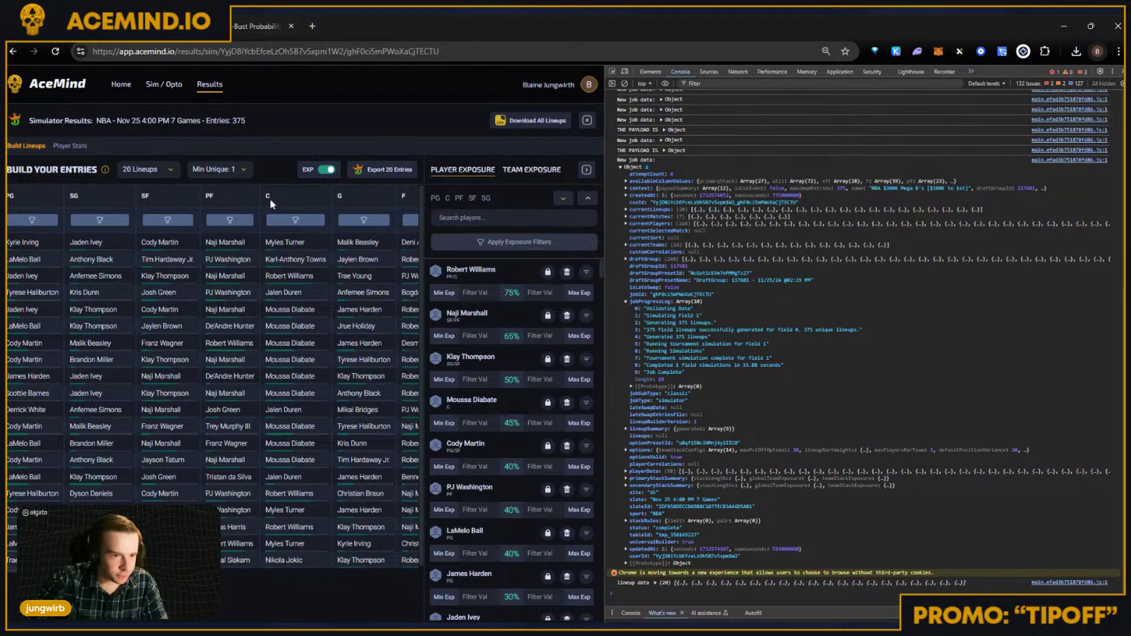
Step: Return to the Sim / Opto setup, close the developer tools, and set Nikola Jokic's Ownership to 100
{"action": "left_click", "coordinate": [151, 91]}
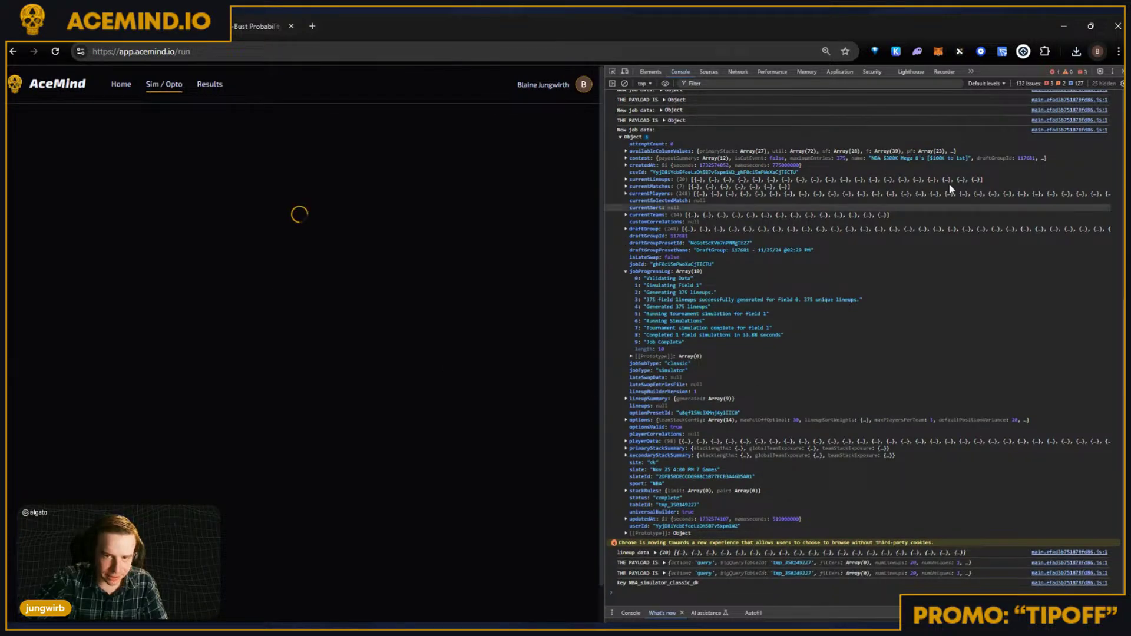
{"action": "left_click", "coordinate": [1122, 72]}
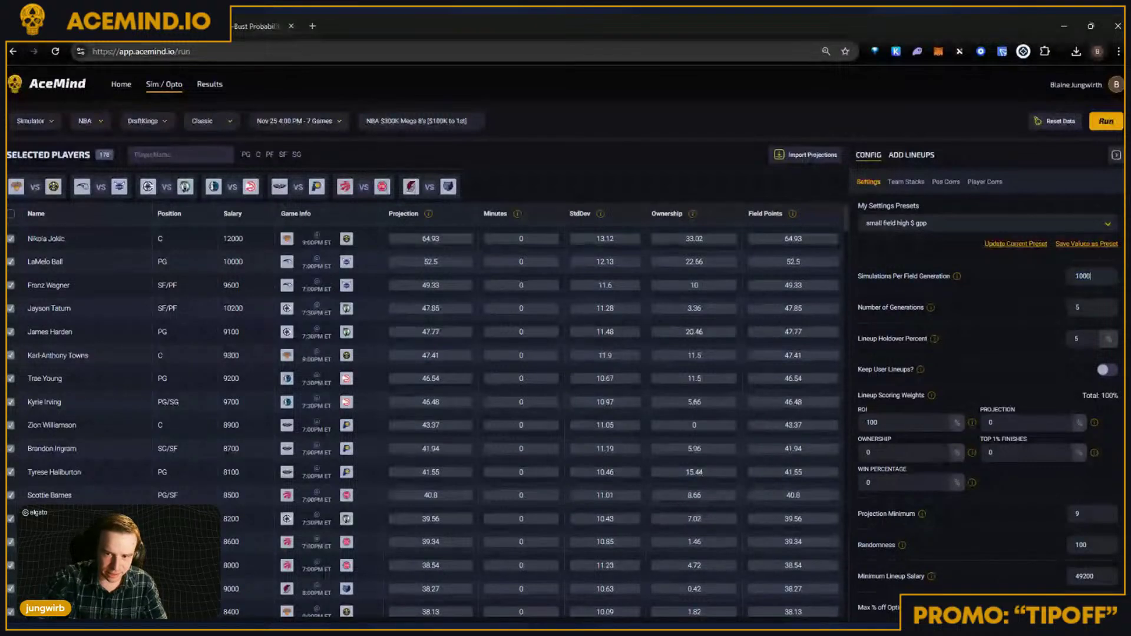
{"action": "left_click", "coordinate": [677, 238]}
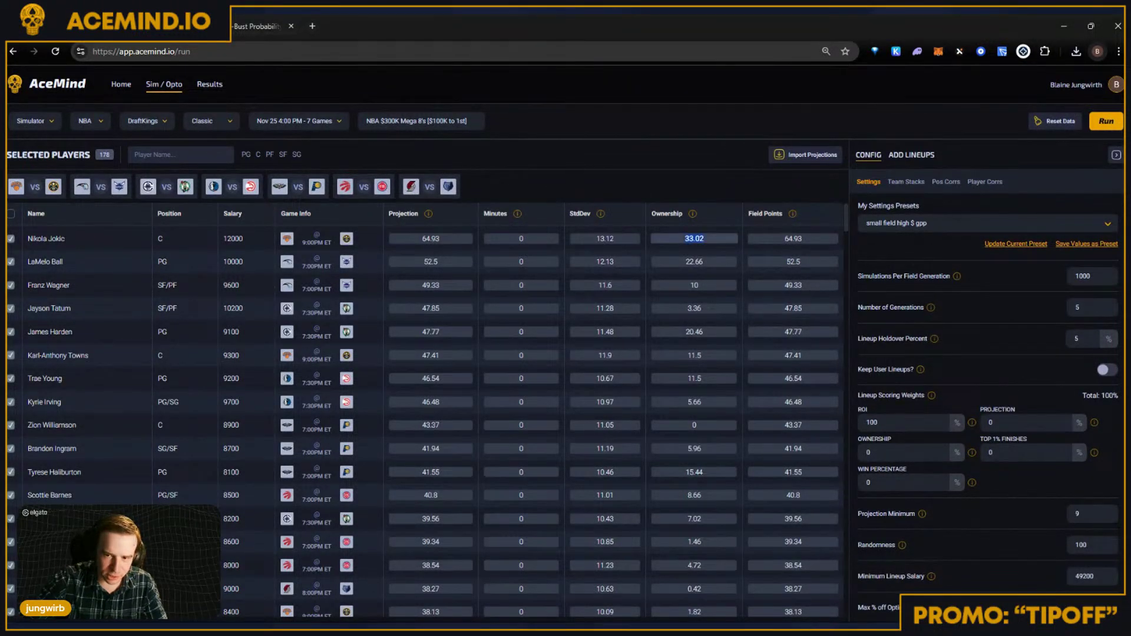
{"action": "type", "text": "1000"}
{"action": "key", "text": "BackSpace"}
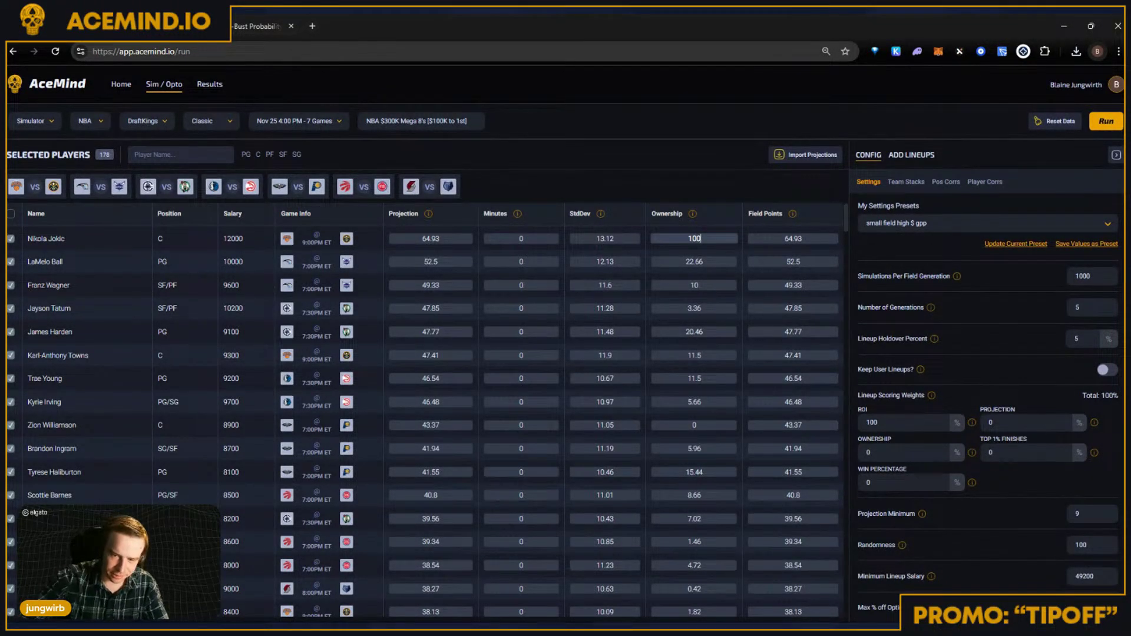
{"action": "key", "text": "Return"}
{"action": "left_click", "coordinate": [705, 239]}
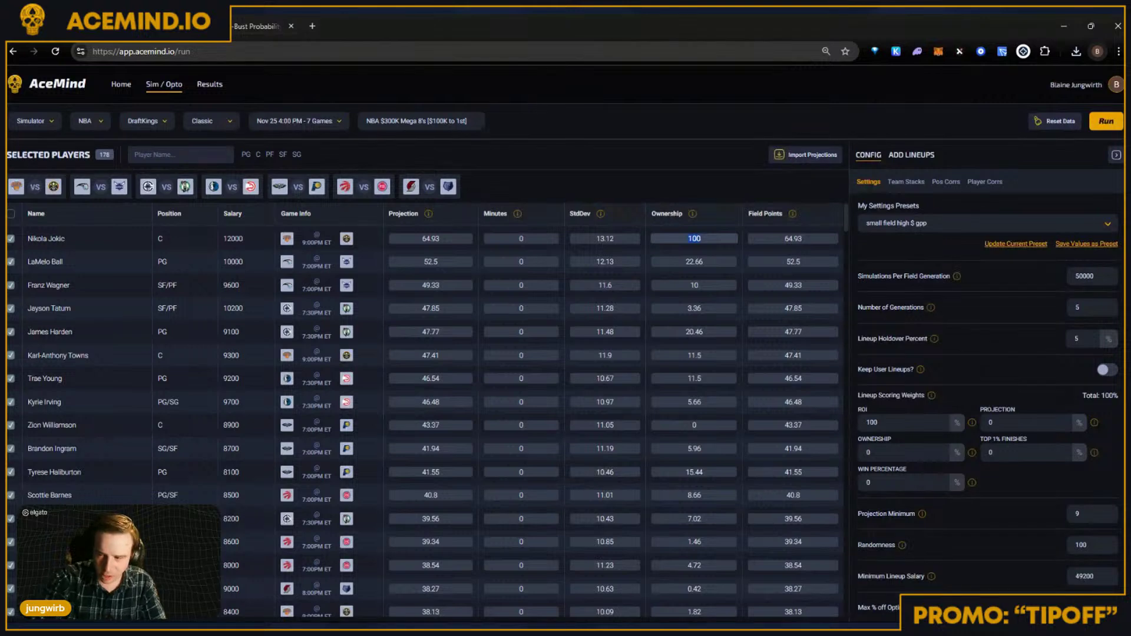
Step: Set Simulations Per Field Generation to 1000 for the new run
{"action": "left_click", "coordinate": [1084, 276]}
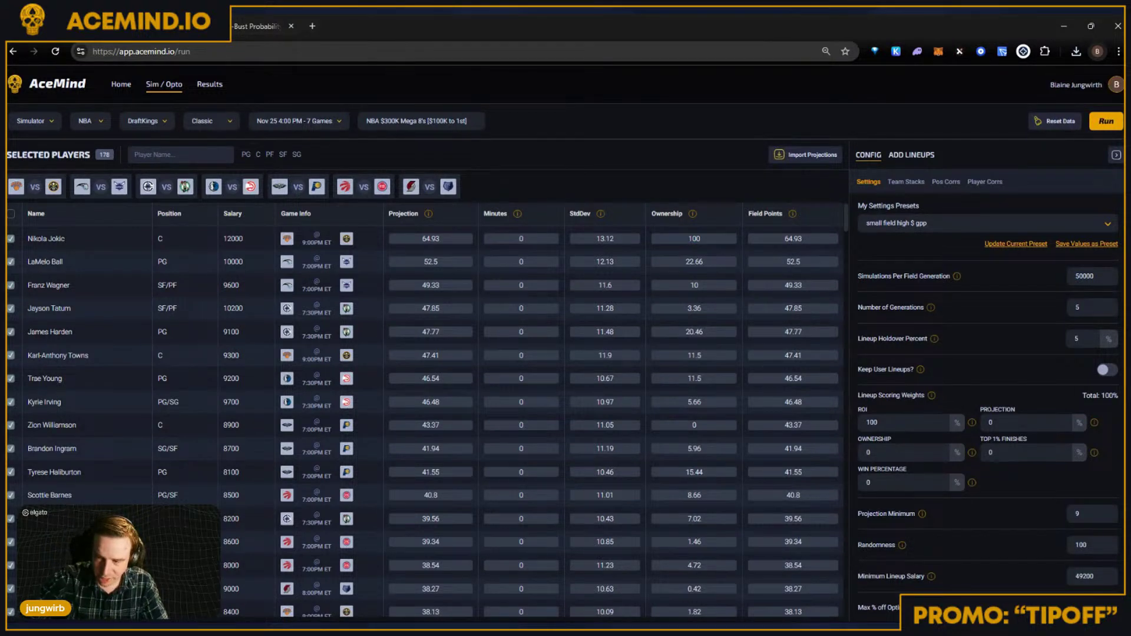
{"action": "key", "text": "ctrl+a"}
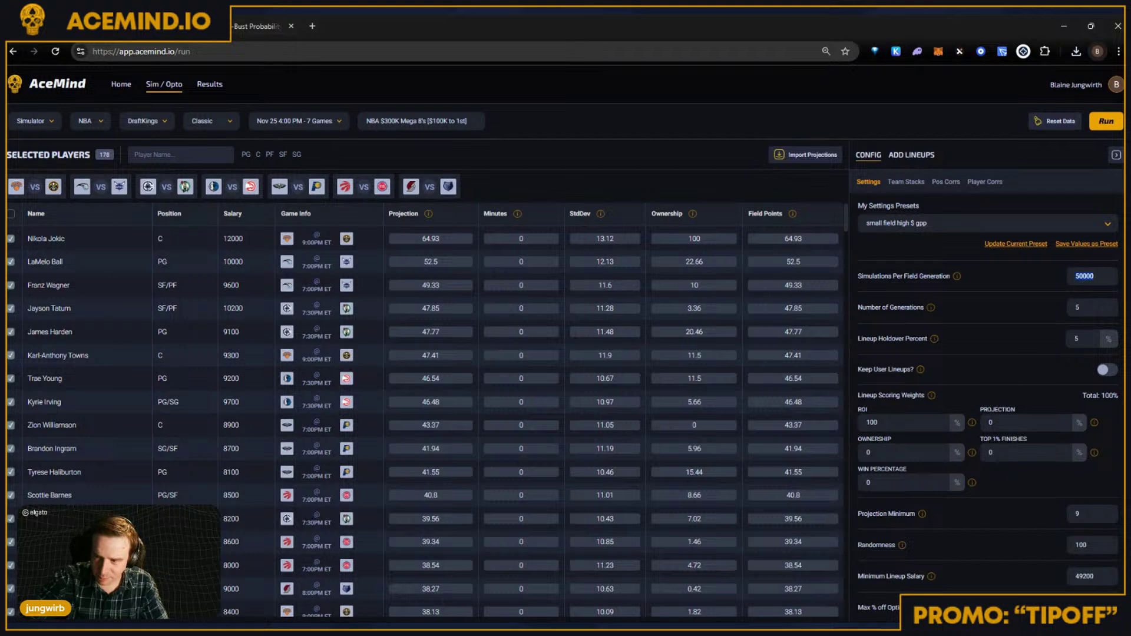
{"action": "type", "text": "1000"}
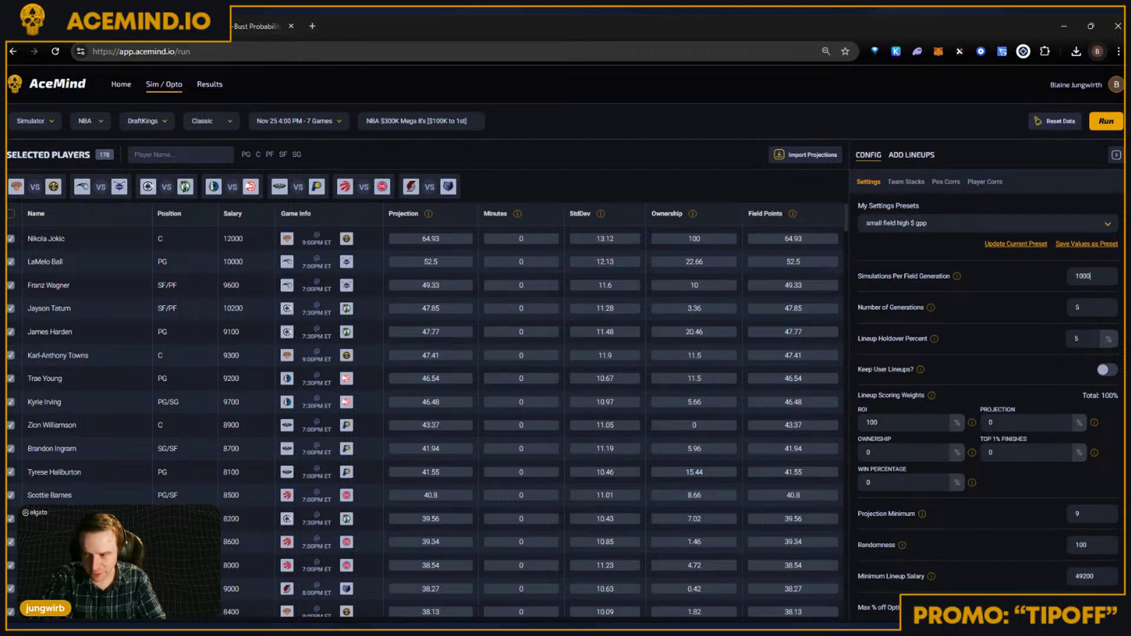
Step: Open Google Sheets in a separate browser tab and run the configured NBA simulation in AceMind
{"action": "left_click", "coordinate": [312, 26]}
{"action": "type", "text": "sheets/u/0/"}
{"action": "key", "text": "Return"}
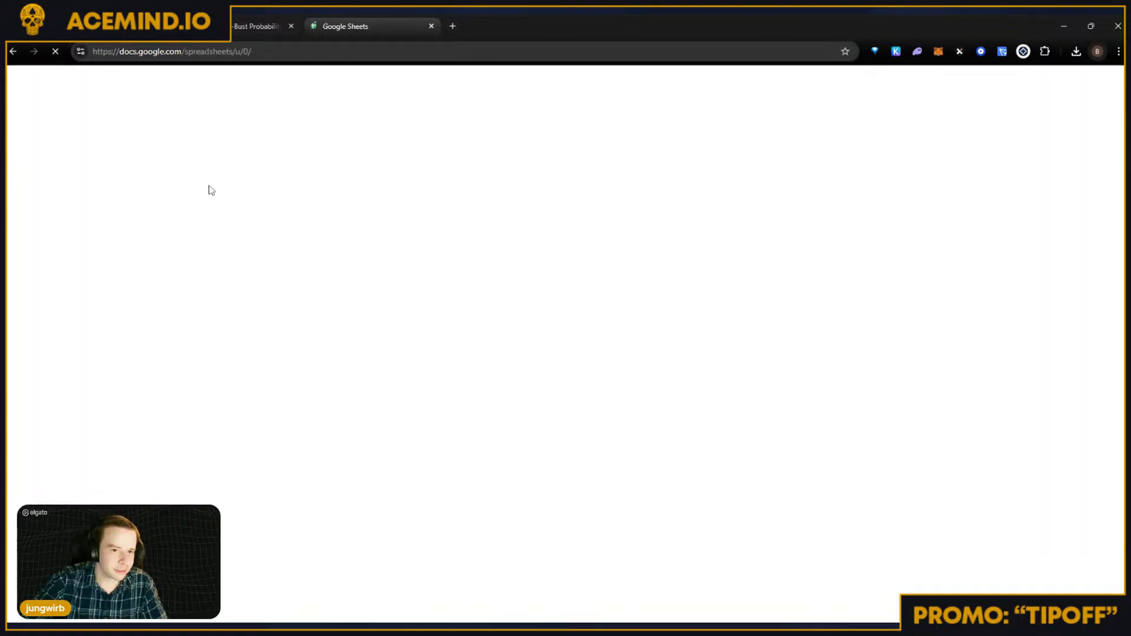
{"action": "key", "text": "ctrl+1"}
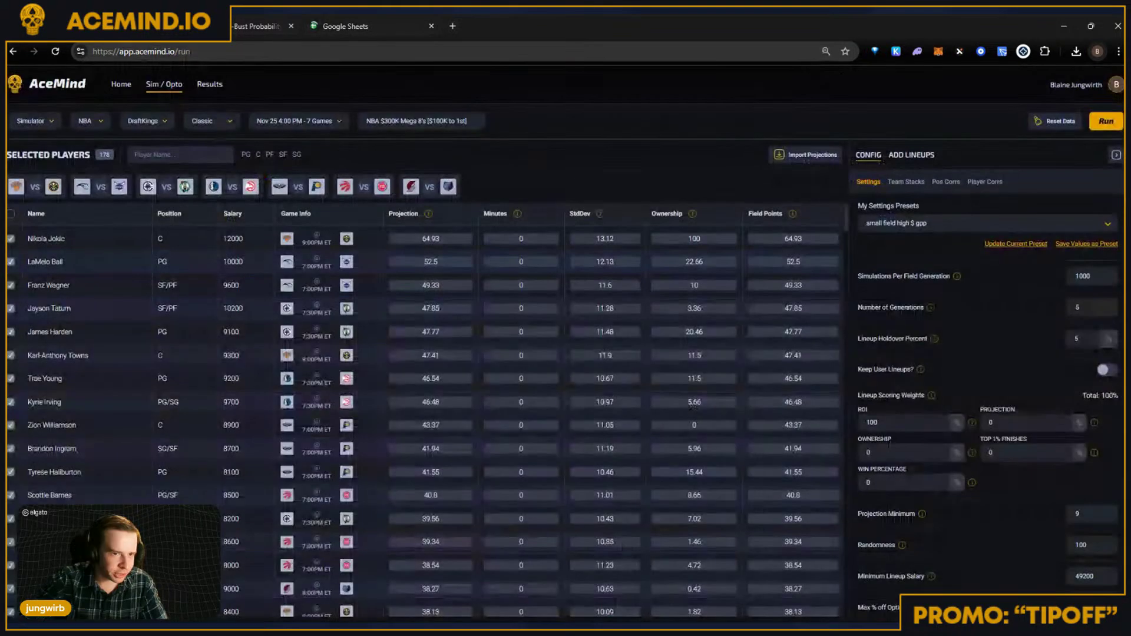
{"action": "left_click", "coordinate": [1106, 120]}
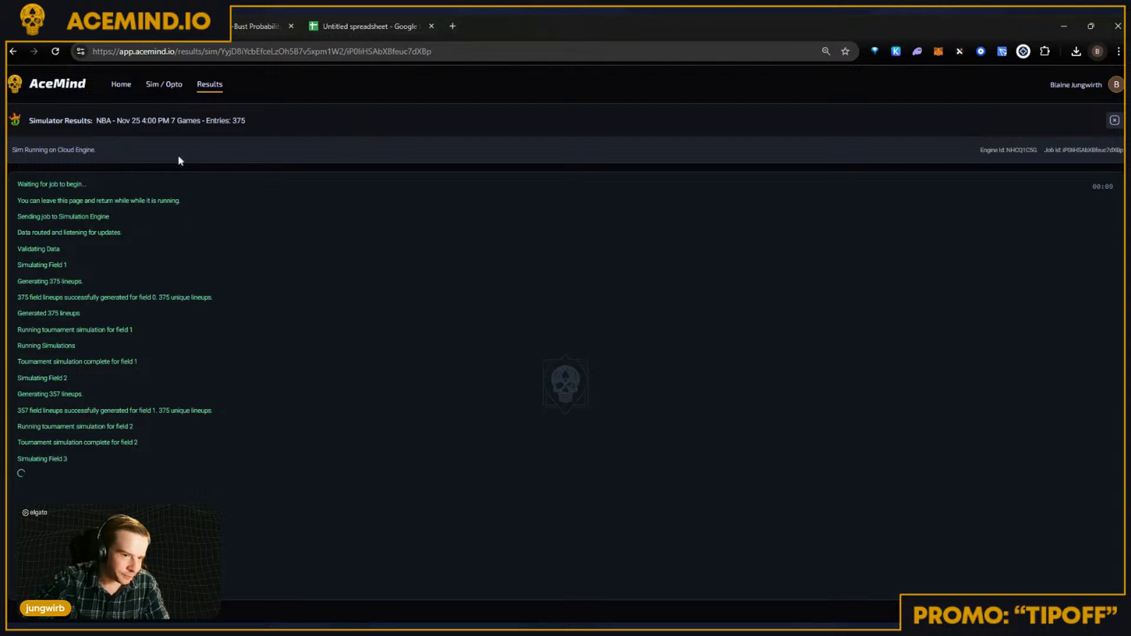
Step: Open the results of the newest NBA DraftKings Classic simulation and download all its lineups
{"action": "left_click", "coordinate": [161, 84]}
{"action": "left_click", "coordinate": [210, 84]}
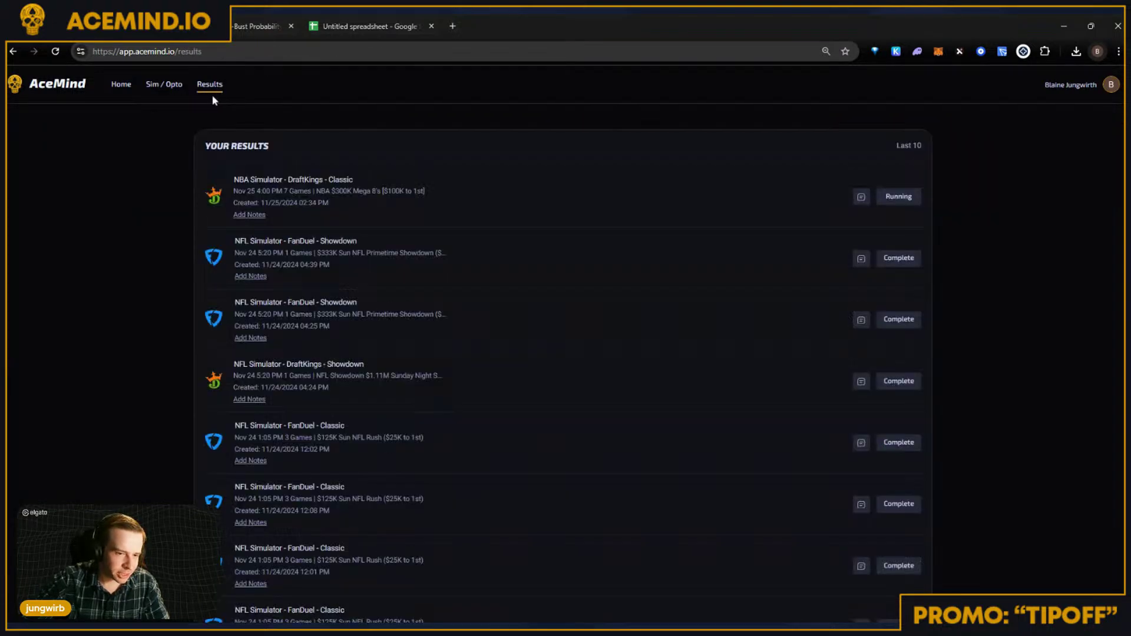
{"action": "left_click", "coordinate": [273, 184]}
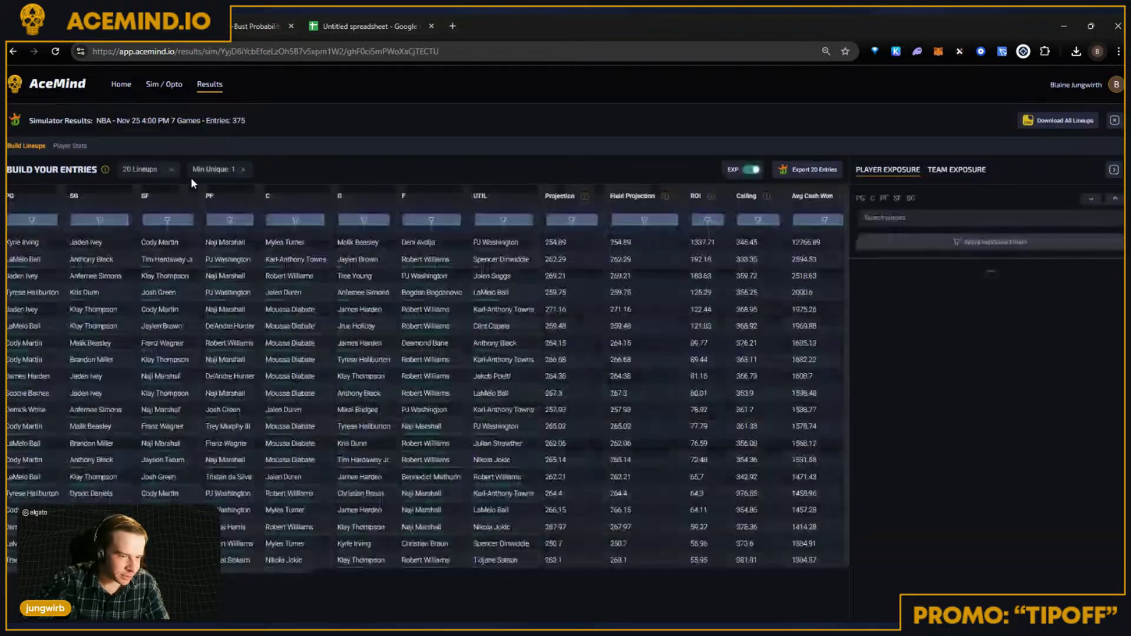
{"action": "left_click", "coordinate": [209, 84]}
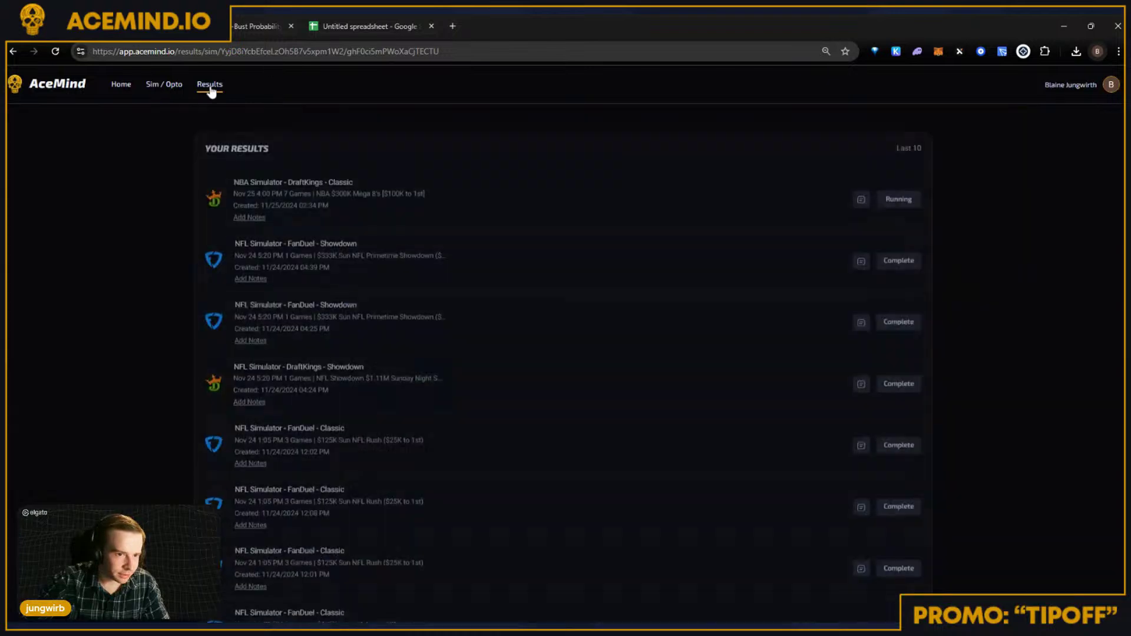
{"action": "left_click", "coordinate": [139, 84]}
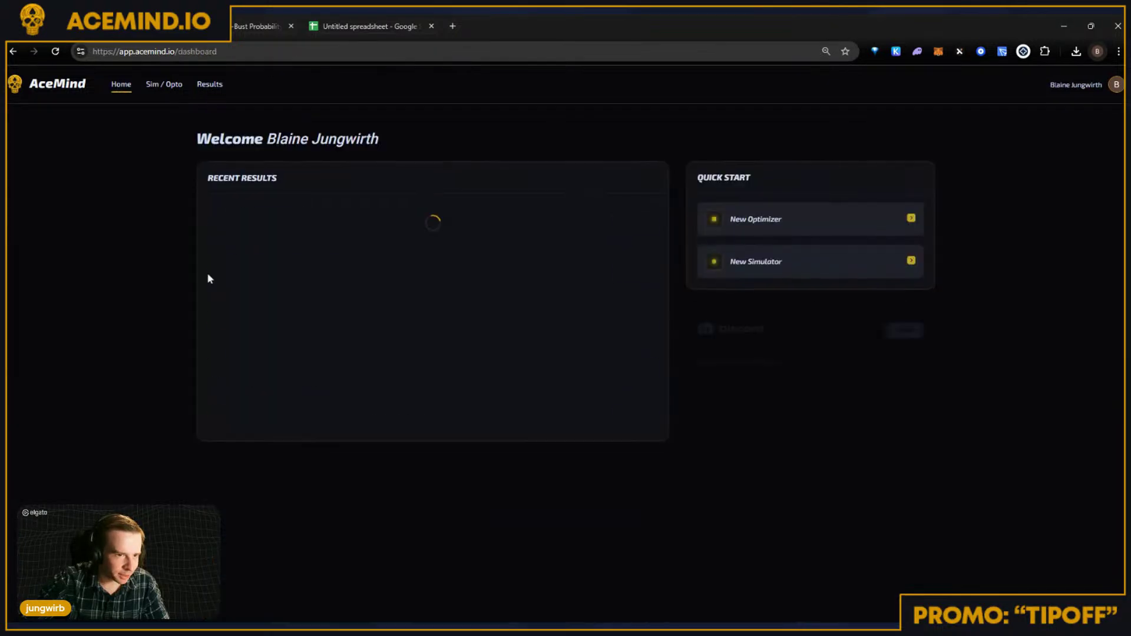
{"action": "left_click", "coordinate": [323, 227]}
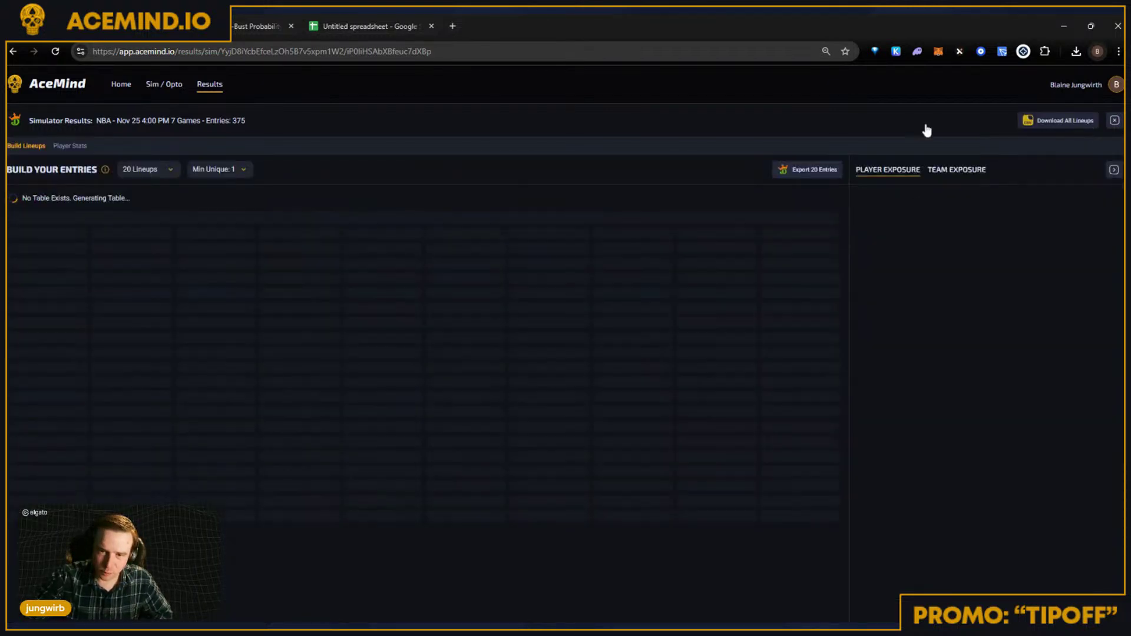
{"action": "left_click", "coordinate": [1054, 123]}
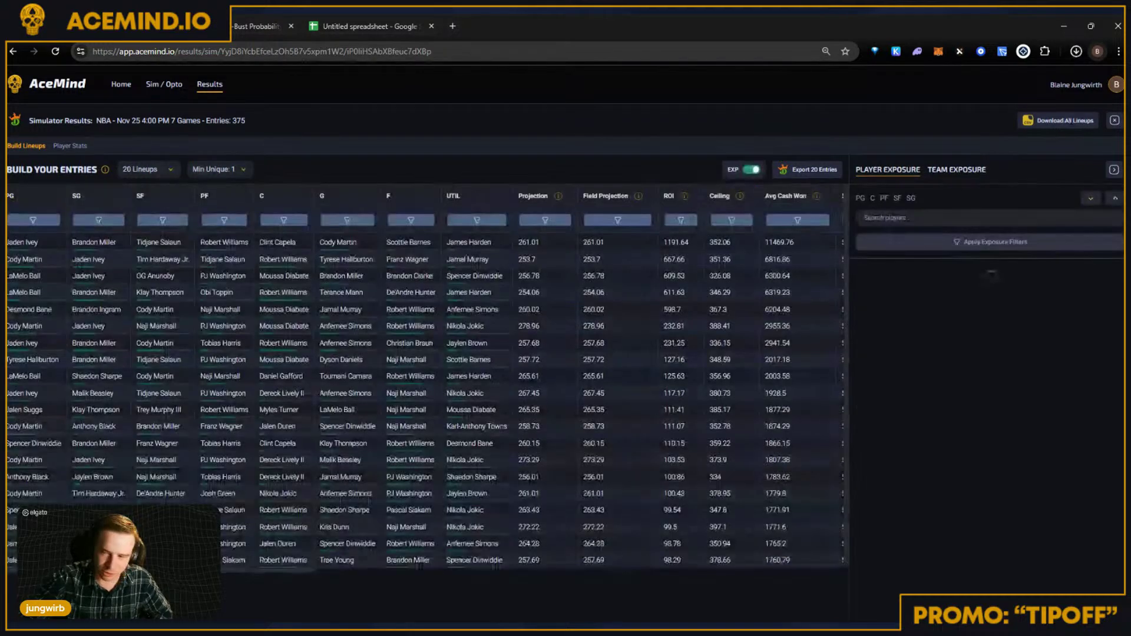
Step: Switch to Google Sheets and import the downloaded Simulation_Results_NBA $300K Mega 8's [$100K to 1st] (1).csv, replacing the blank spreadsheet
{"action": "left_click", "coordinate": [362, 26]}
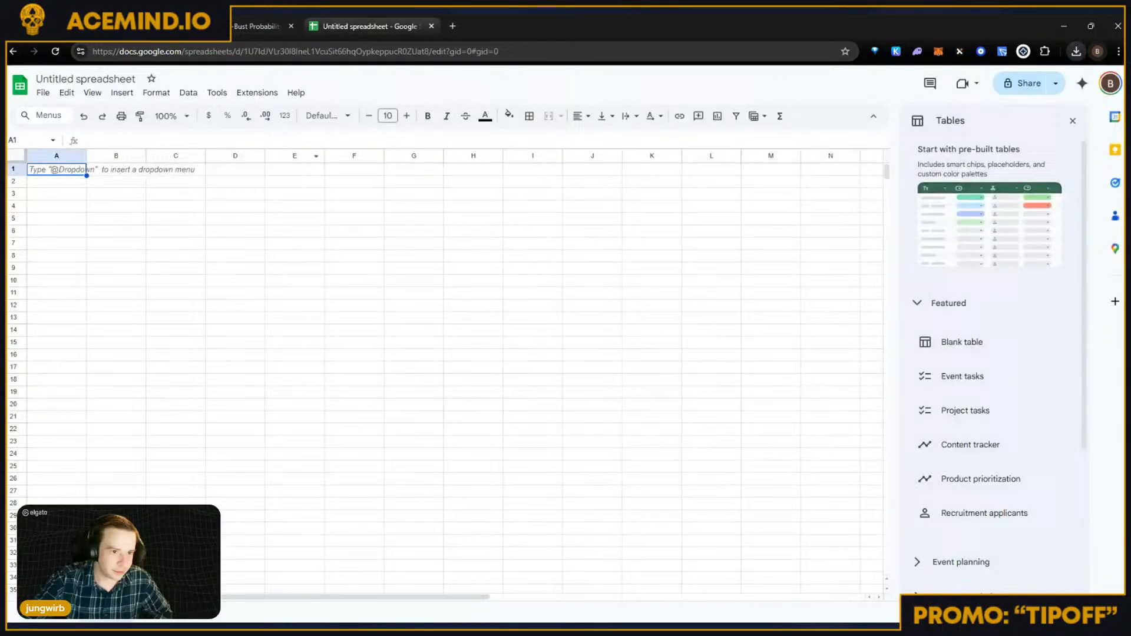
{"action": "left_click", "coordinate": [41, 94]}
{"action": "left_click", "coordinate": [66, 150]}
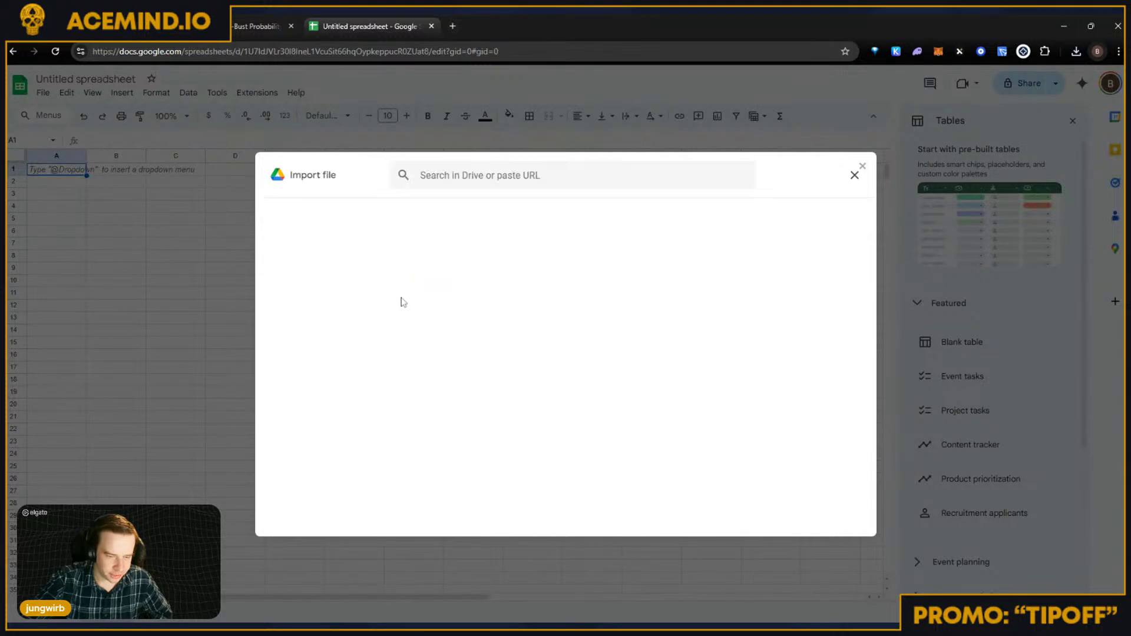
{"action": "left_click", "coordinate": [464, 212]}
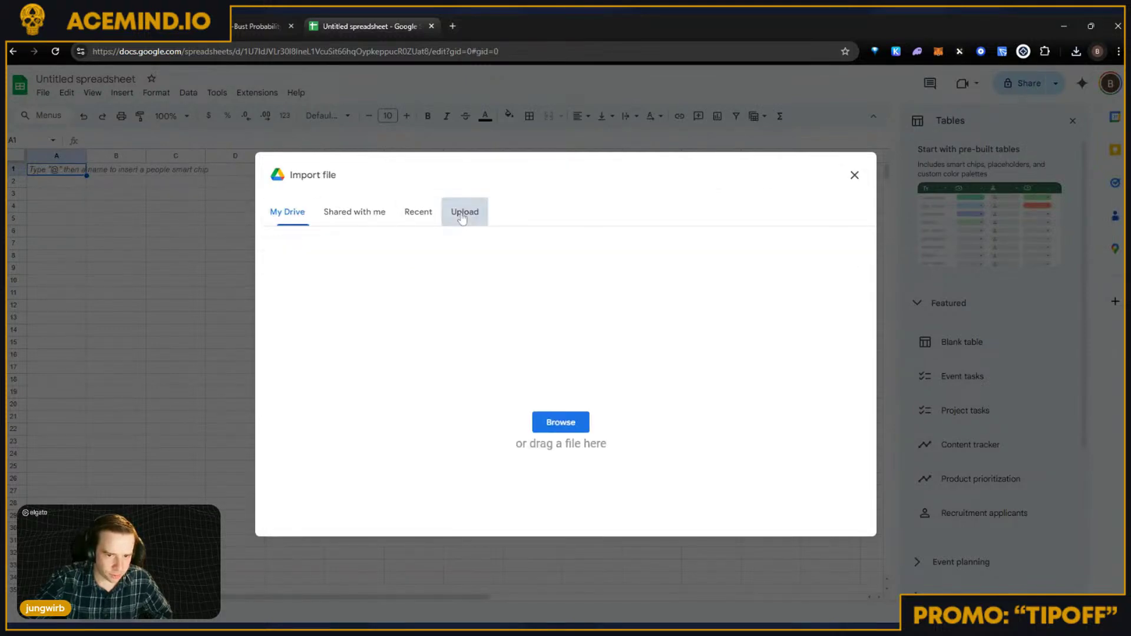
{"action": "left_click", "coordinate": [557, 424]}
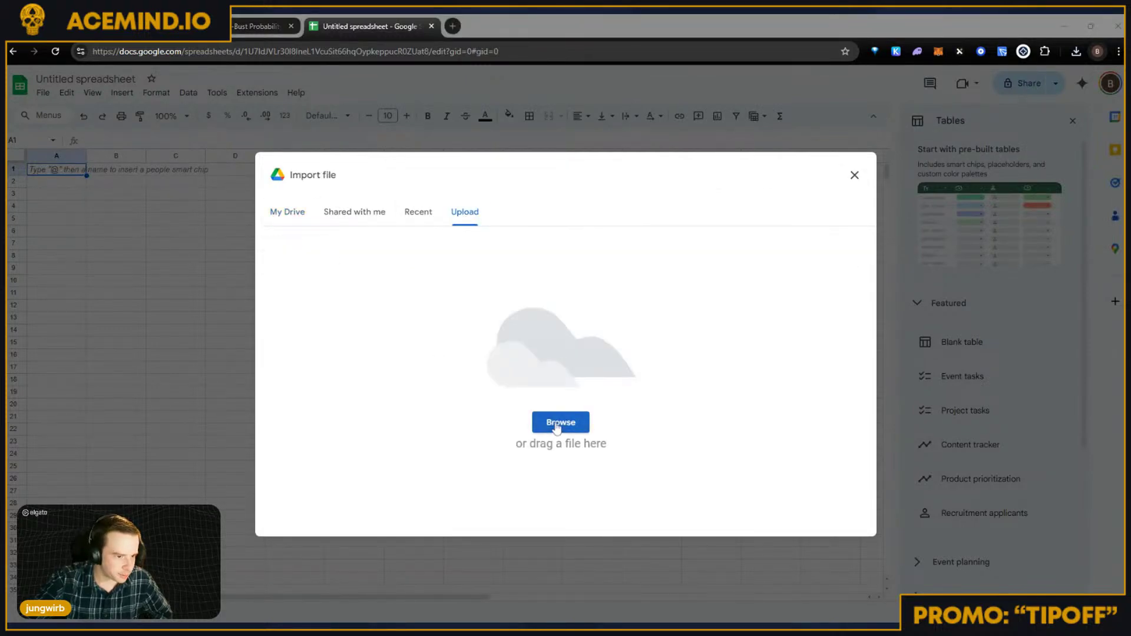
{"action": "key", "text": "Return"}
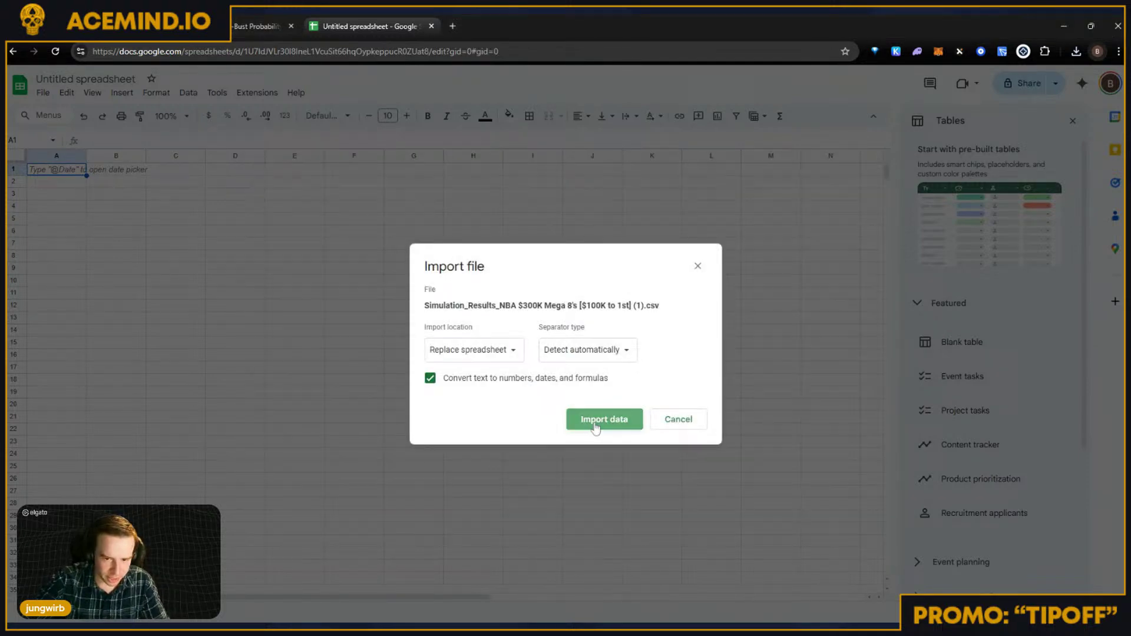
{"action": "left_click", "coordinate": [595, 425]}
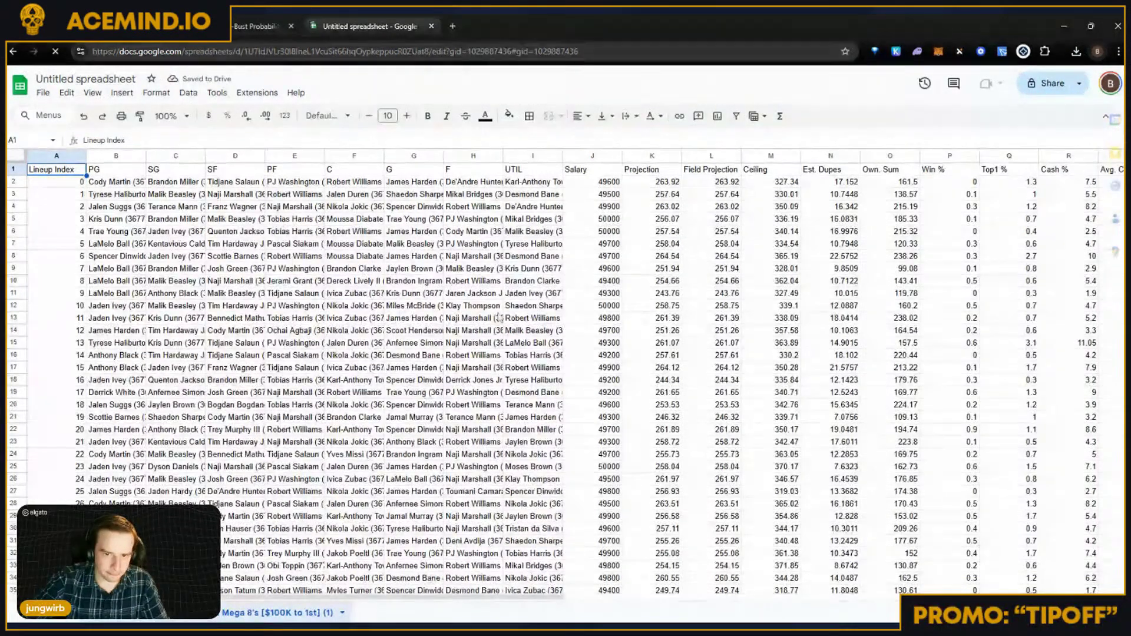
Step: Examine the imported lineups for how often Nikola Jokic appears in the C and UTIL columns
{"action": "left_click", "coordinate": [354, 209]}
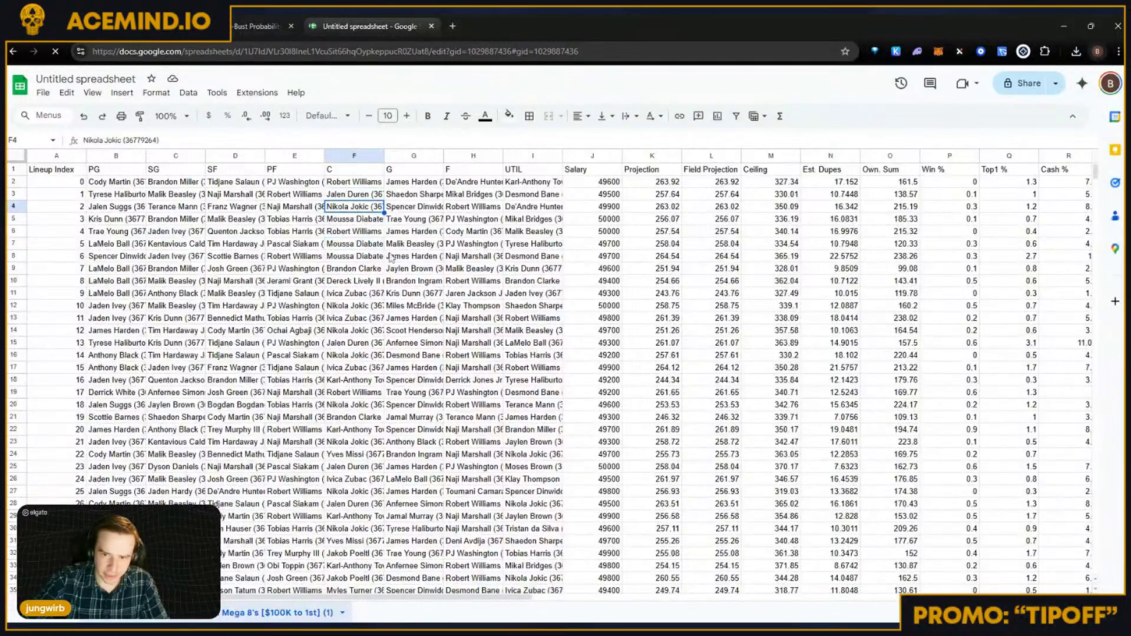
{"action": "left_click", "coordinate": [652, 206]}
{"action": "left_click", "coordinate": [652, 256]}
{"action": "left_click", "coordinate": [652, 231]}
{"action": "left_click", "coordinate": [294, 243]}
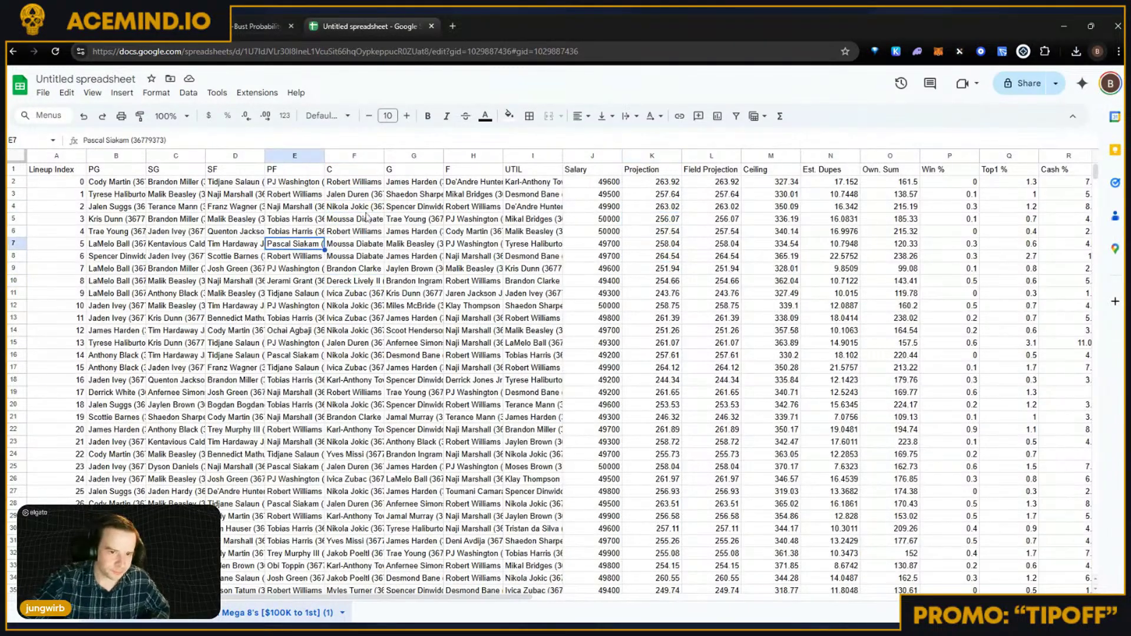
{"action": "left_click", "coordinate": [366, 210]}
{"action": "scroll", "coordinate": [377, 295], "scroll_direction": "down", "scroll_amount": 9}
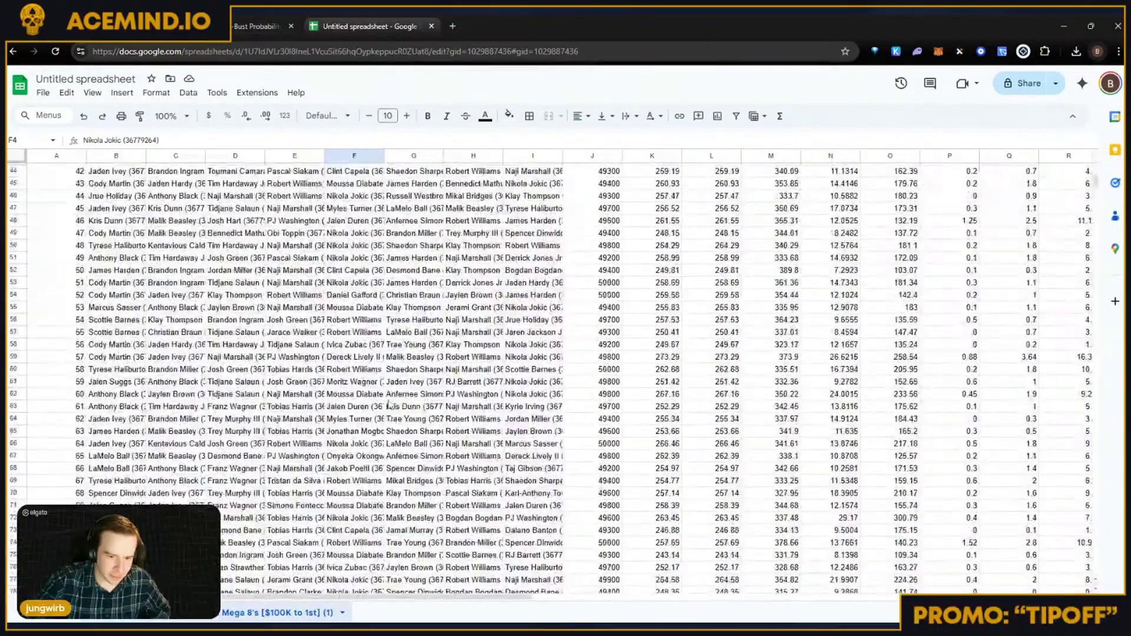
{"action": "scroll", "coordinate": [388, 405], "scroll_direction": "up", "scroll_amount": 10}
Step: Close the spreadsheet, return to the Sim / Opto setup for NBA $300K Mega 8's [$100K to 1st], and set Nikola Jokic's Ownership to 99.99
{"action": "left_click", "coordinate": [431, 26]}
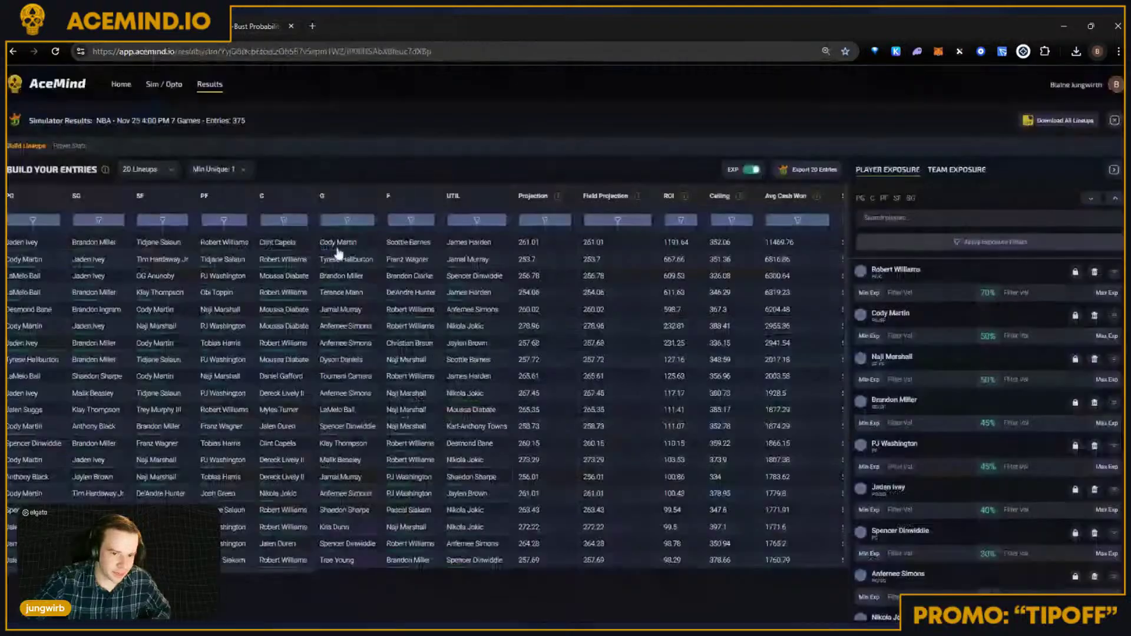
{"action": "left_click", "coordinate": [162, 84]}
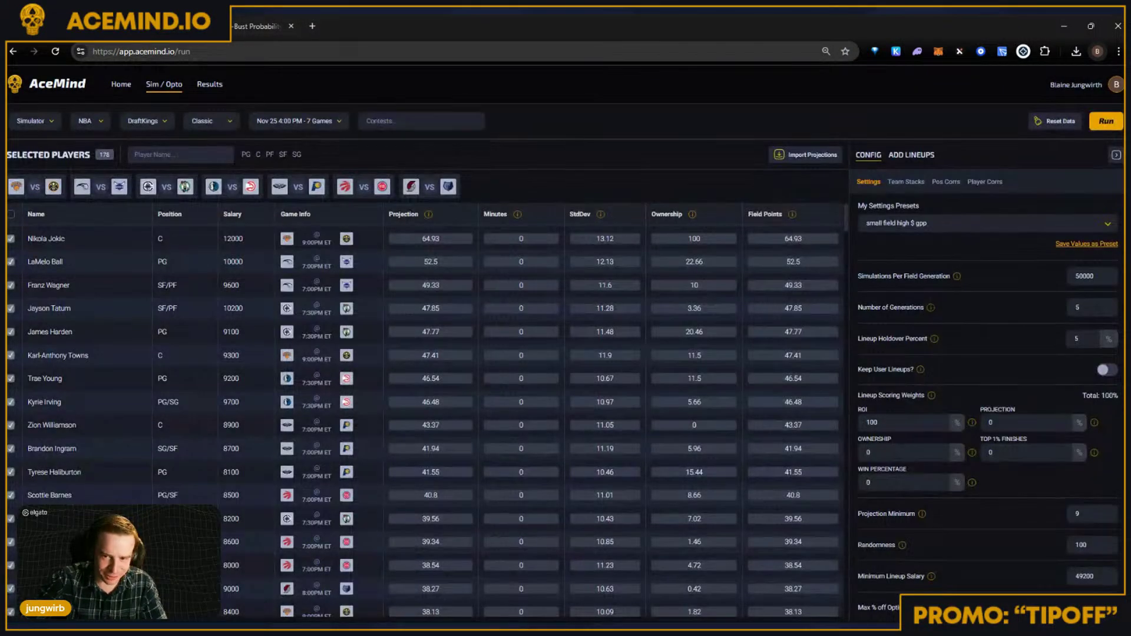
{"action": "double_click", "coordinate": [694, 238]}
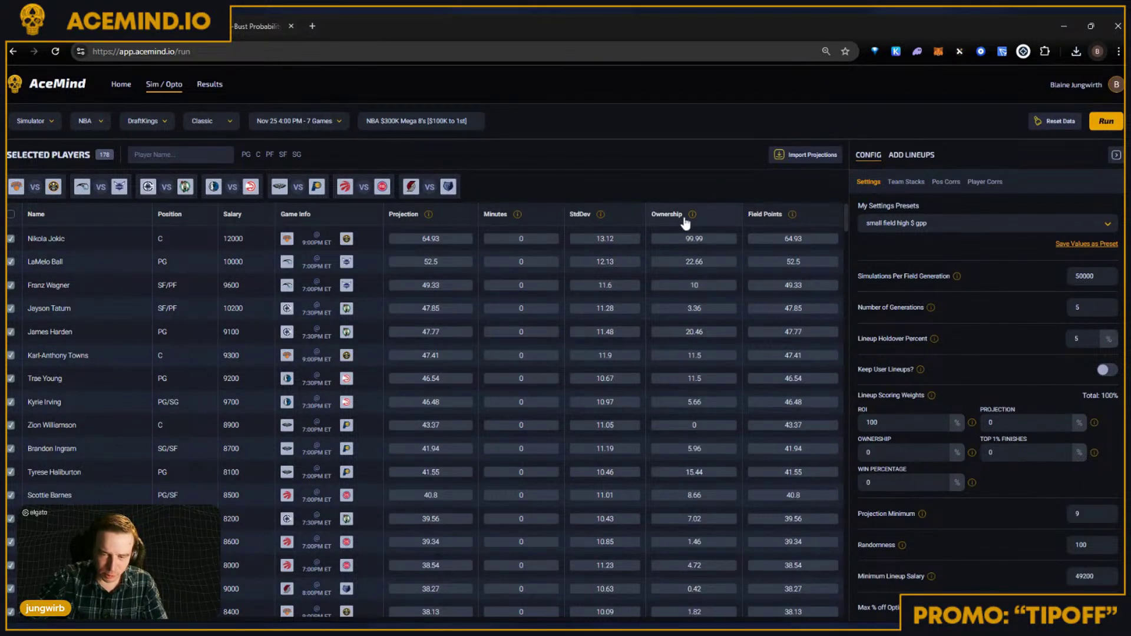
Step: Review the Field Points explanation, the Max % off Optimal setting and Nikola Jokic's Ownership entry
{"action": "mouse_move", "coordinate": [795, 222]}
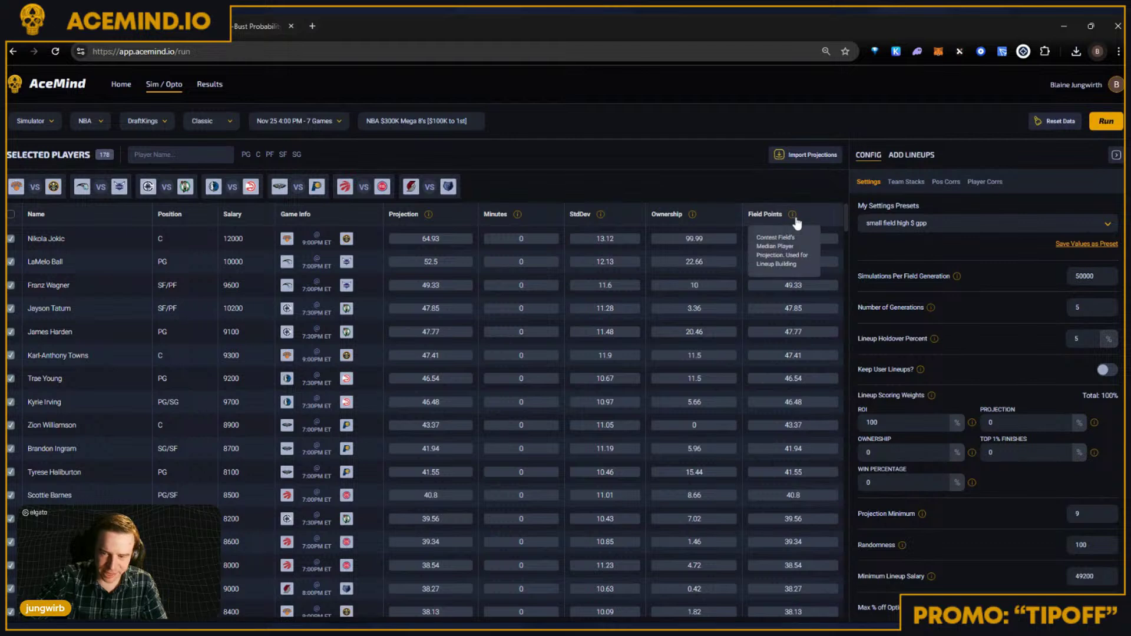
{"action": "scroll", "coordinate": [993, 337], "scroll_direction": "down", "scroll_amount": 1}
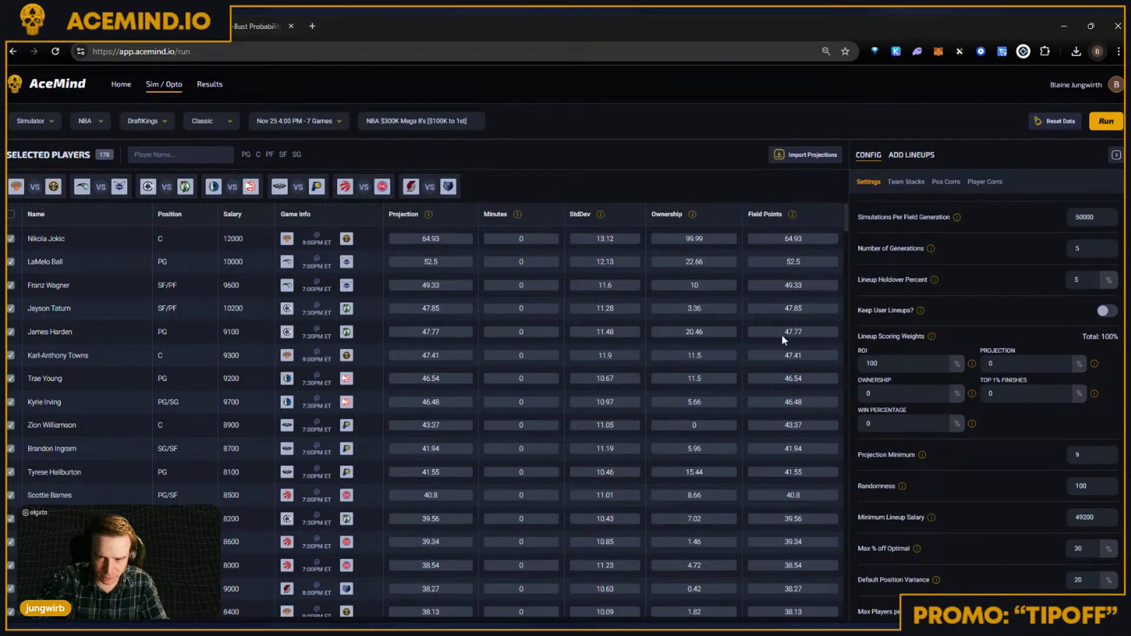
{"action": "scroll", "coordinate": [1007, 441], "scroll_direction": "down", "scroll_amount": 1}
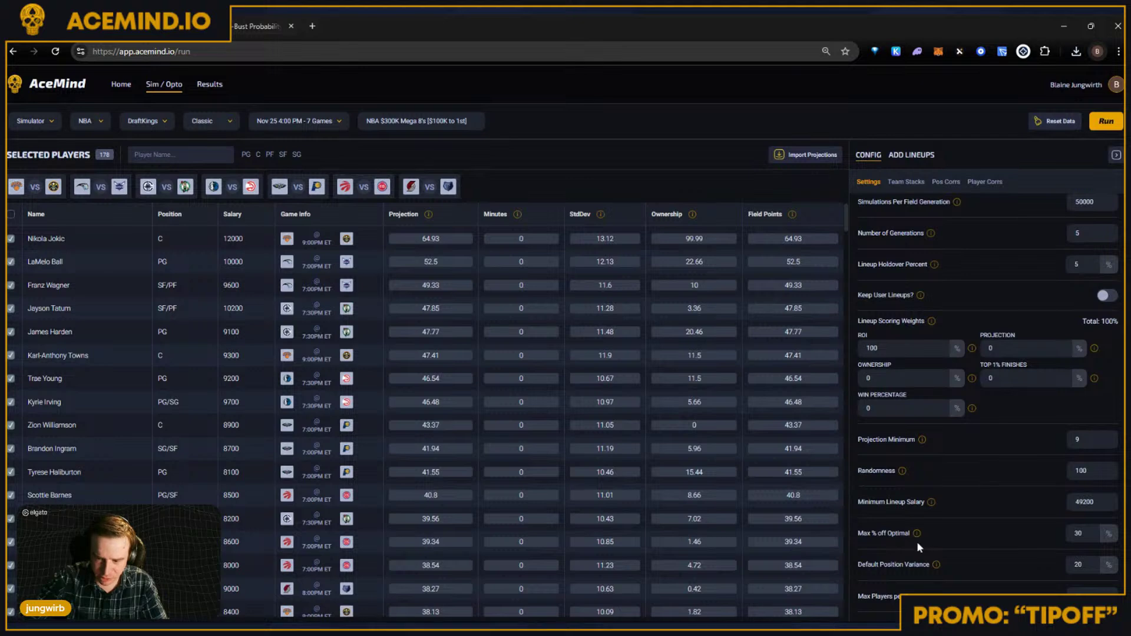
{"action": "left_click_drag", "start_coordinate": [853, 532], "coordinate": [906, 536]}
{"action": "left_click", "coordinate": [911, 536]}
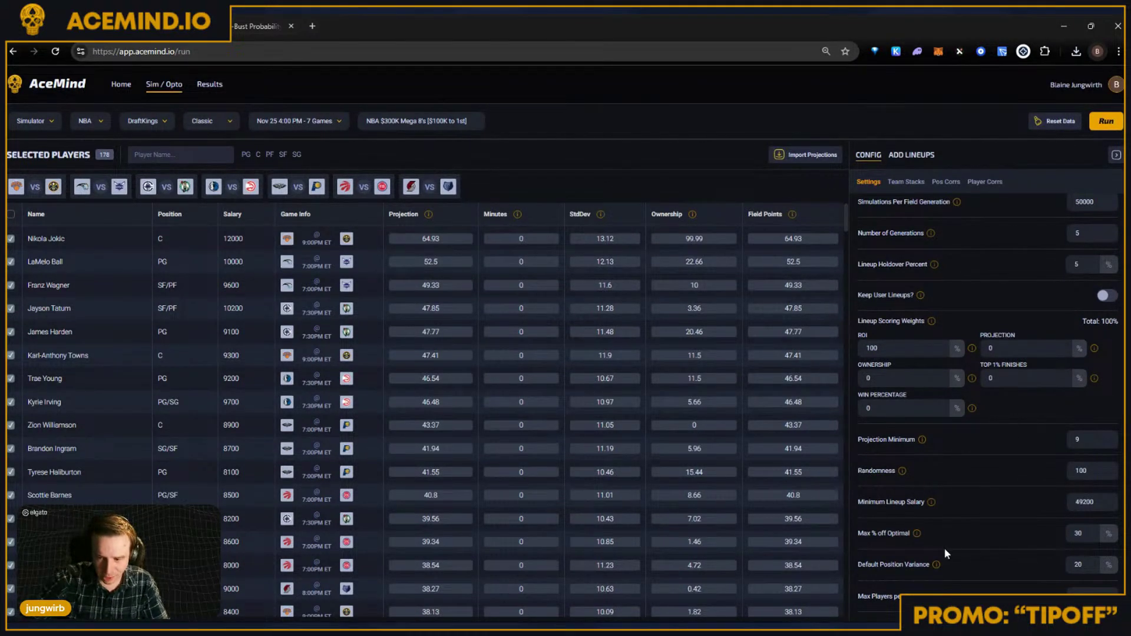
{"action": "left_click", "coordinate": [1000, 545]}
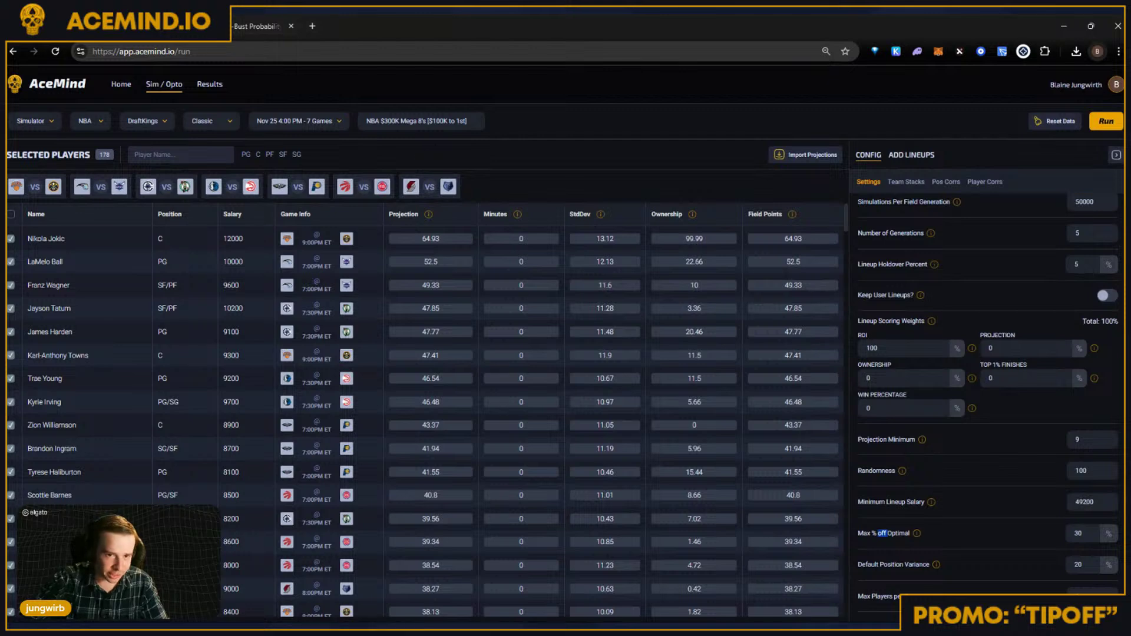
{"action": "left_click", "coordinate": [733, 189]}
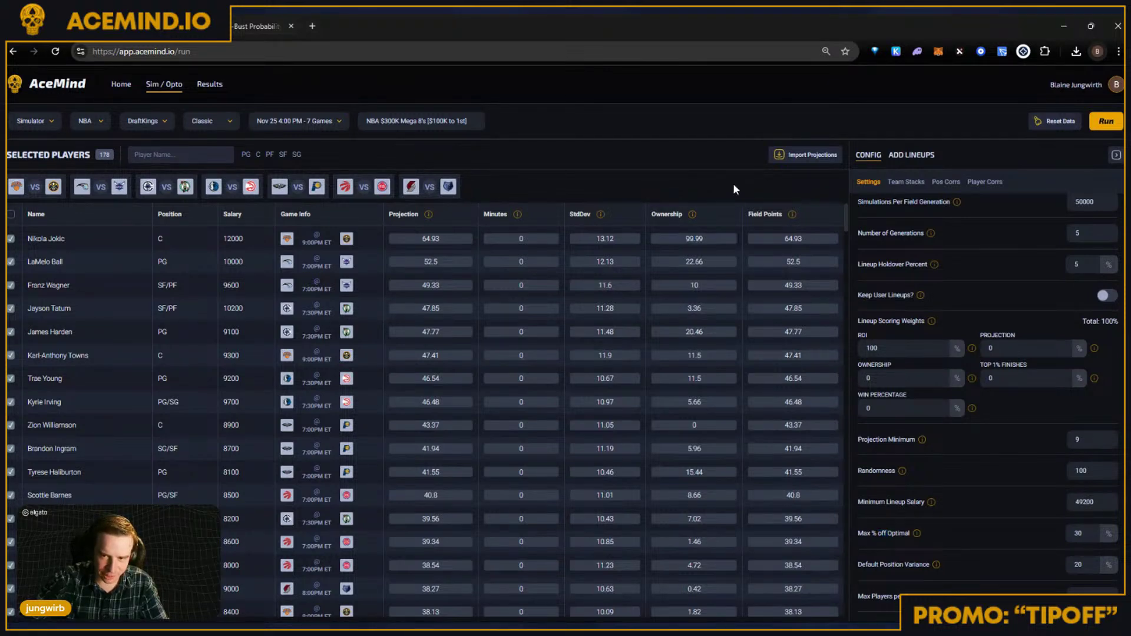
{"action": "left_click_drag", "start_coordinate": [687, 243], "coordinate": [733, 244]}
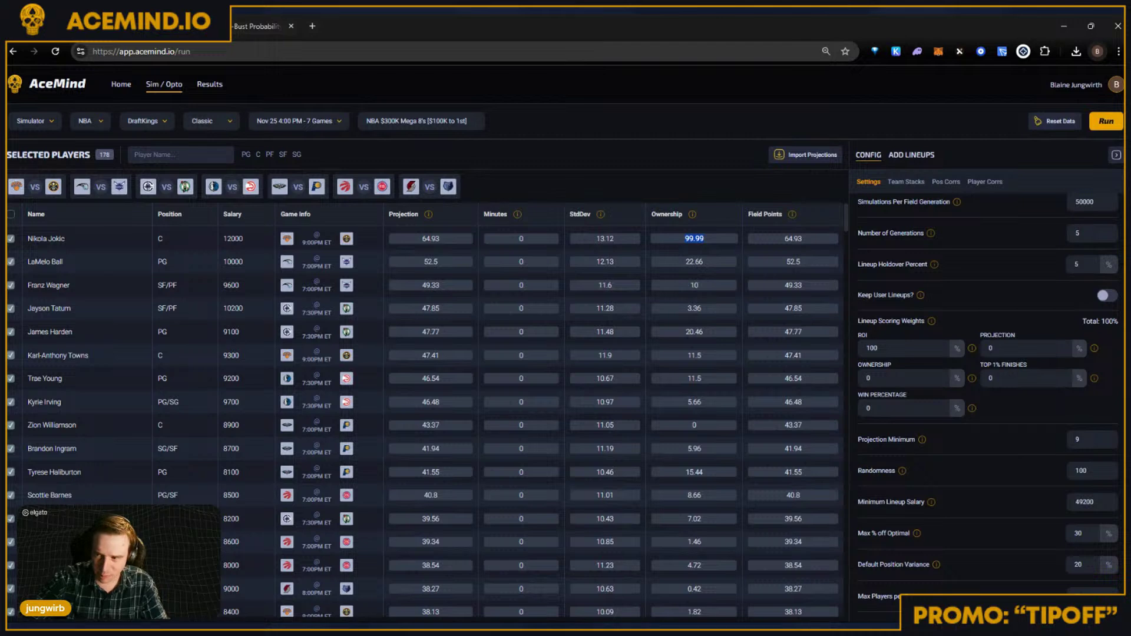
Step: Set Number of Generations to 1 and Simulations Per Field Generation to 1000, and run the simulation
{"action": "key", "text": "shift+Tab"}
{"action": "type", "text": "1"}
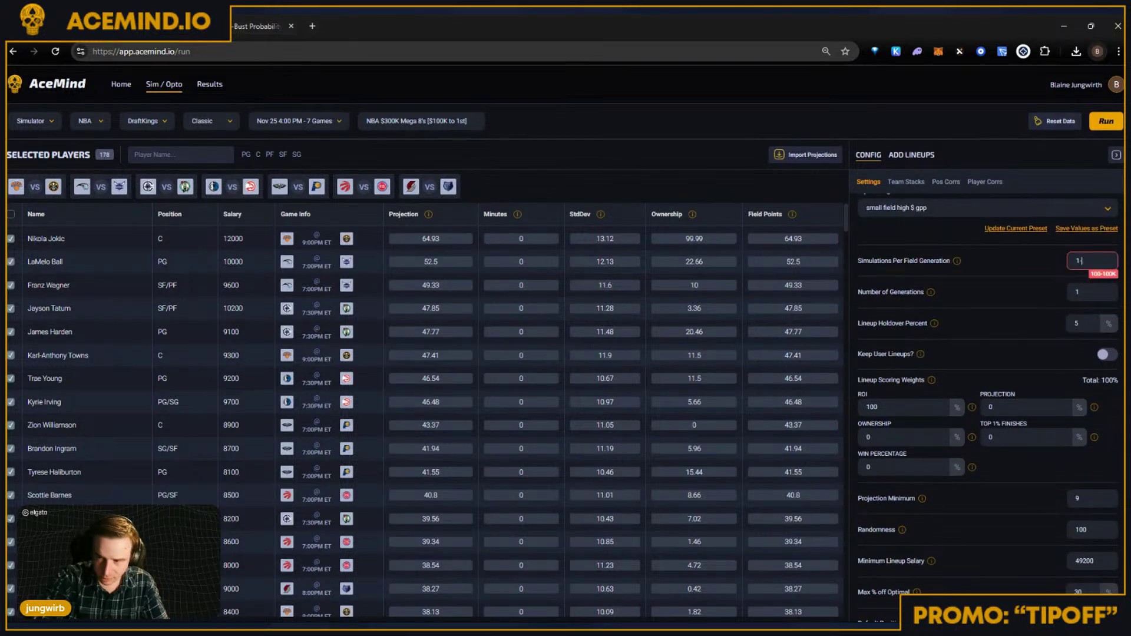
{"action": "type", "text": "000"}
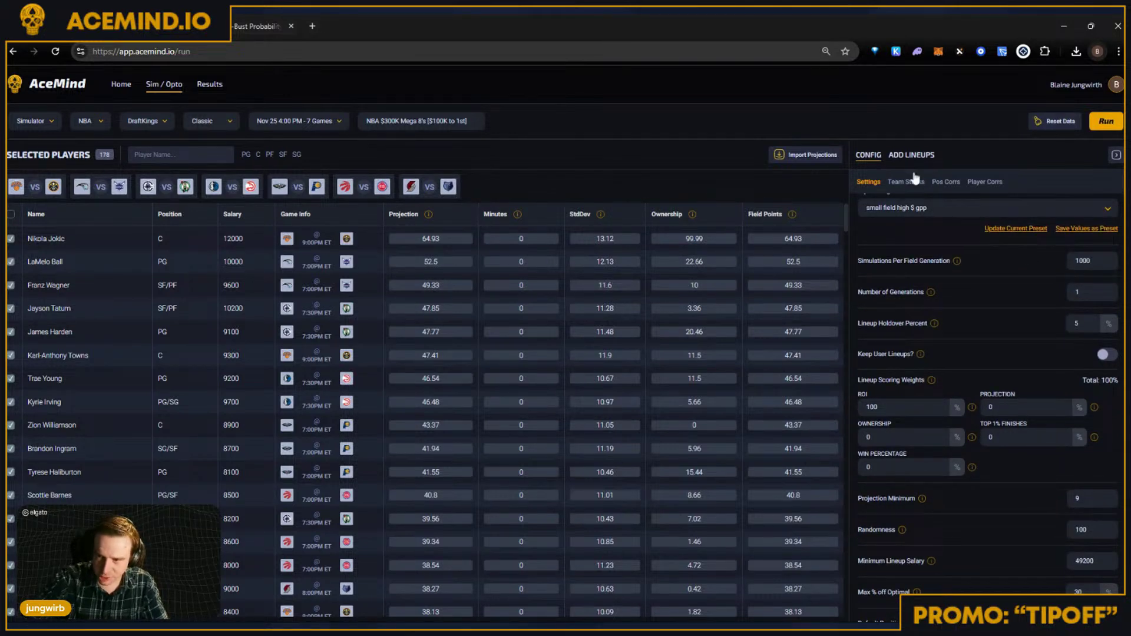
{"action": "left_click", "coordinate": [1105, 122]}
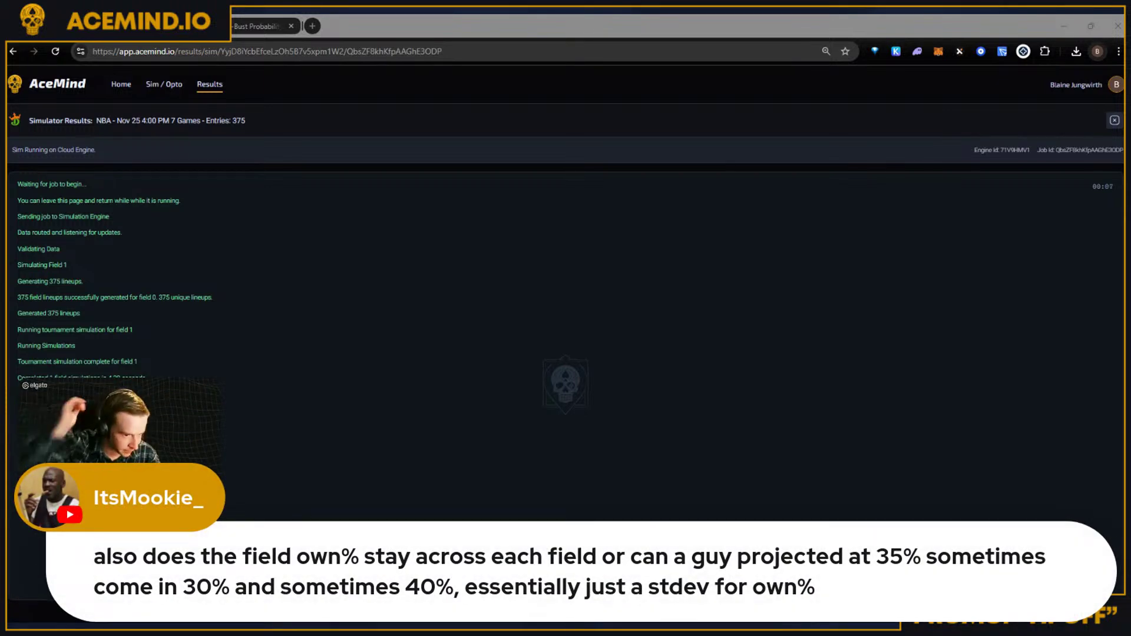
Step: Open Google Sheets in a separate browser tab and download all lineups from the single-generation run in AceMind
{"action": "left_click", "coordinate": [312, 26]}
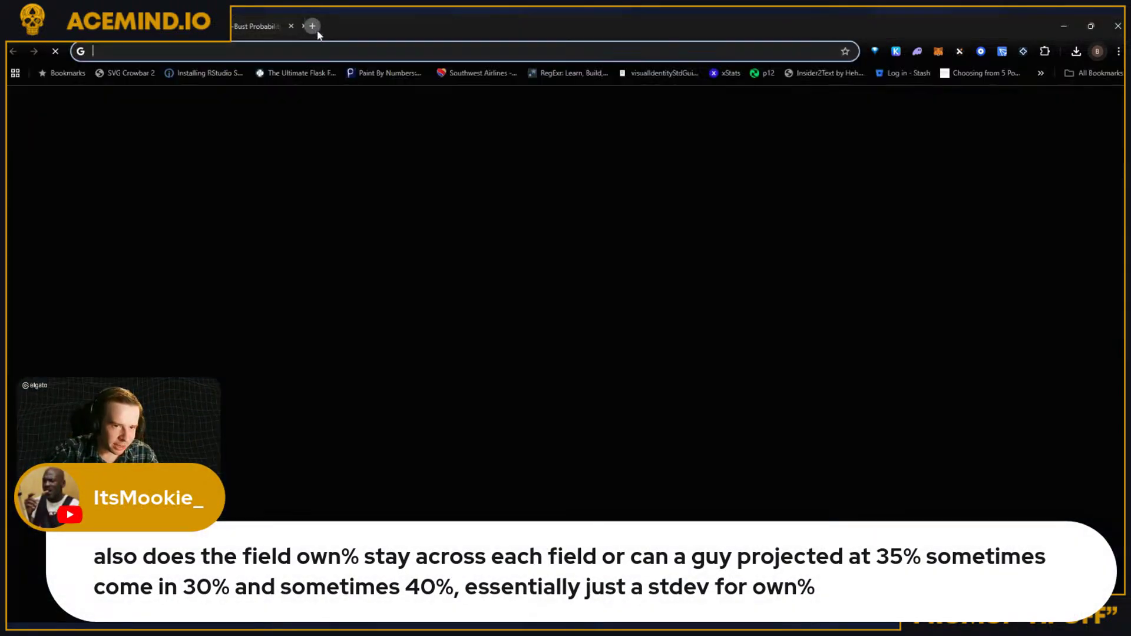
{"action": "type", "text": "sheets.google.com"}
{"action": "key", "text": "Return"}
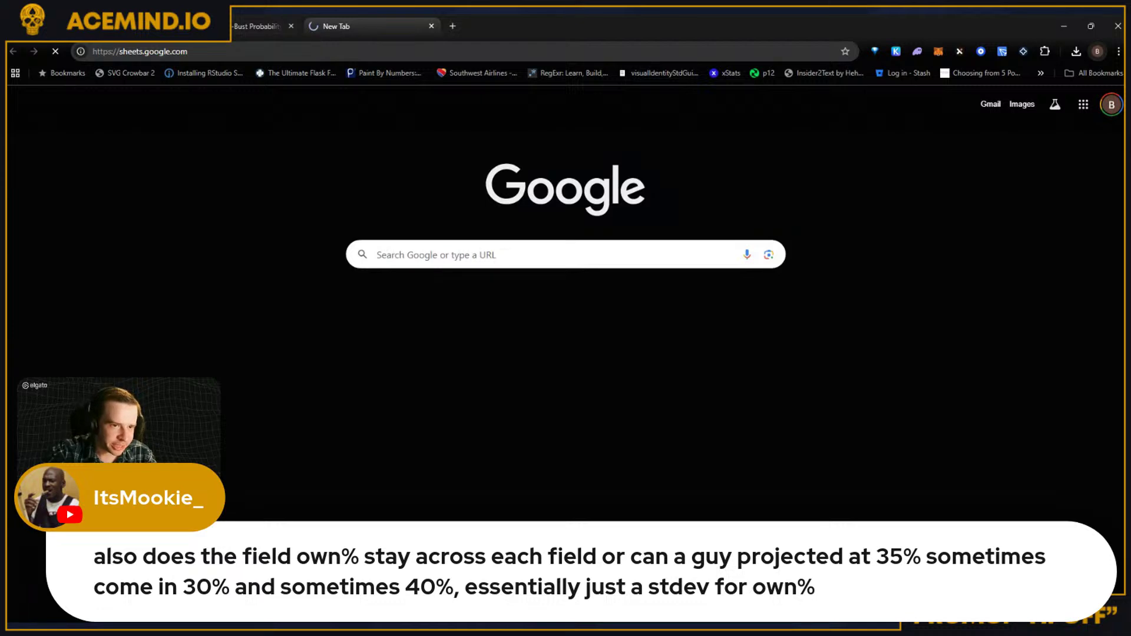
{"action": "key", "text": "ctrl+1"}
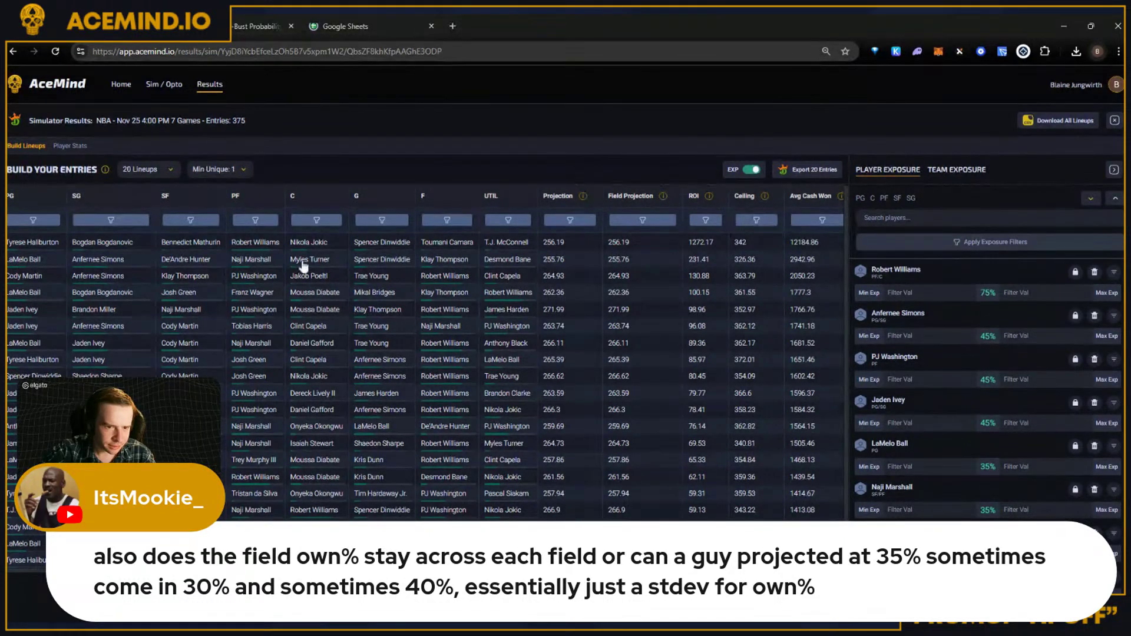
{"action": "left_click", "coordinate": [1056, 131]}
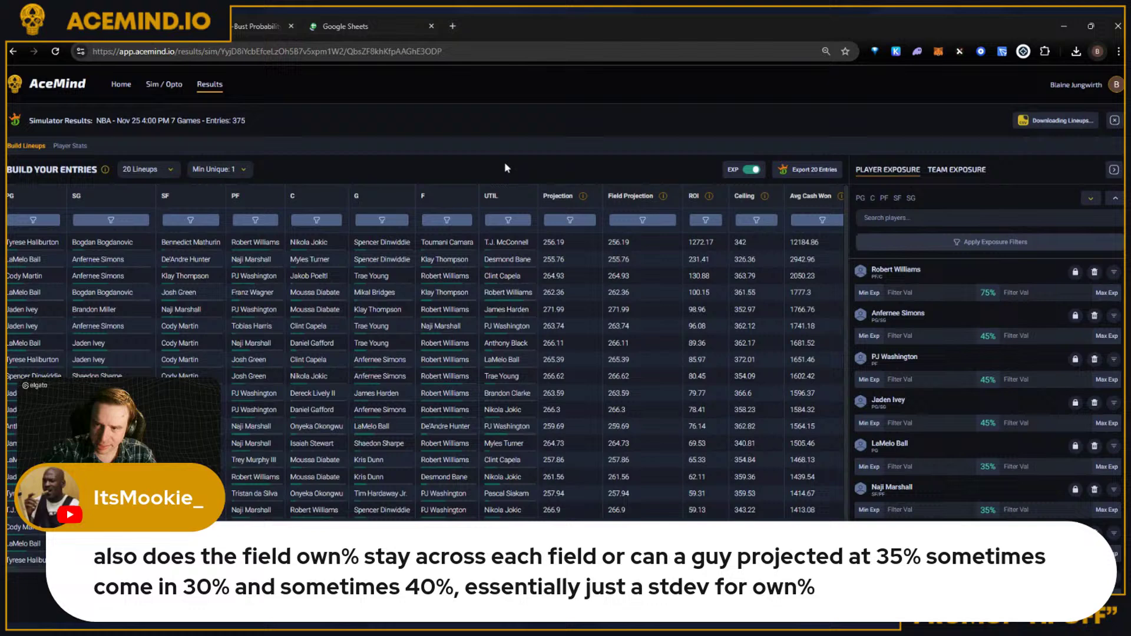
Step: Create a blank Google Sheets spreadsheet and switch back to the AceMind simulator results
{"action": "left_click", "coordinate": [374, 13]}
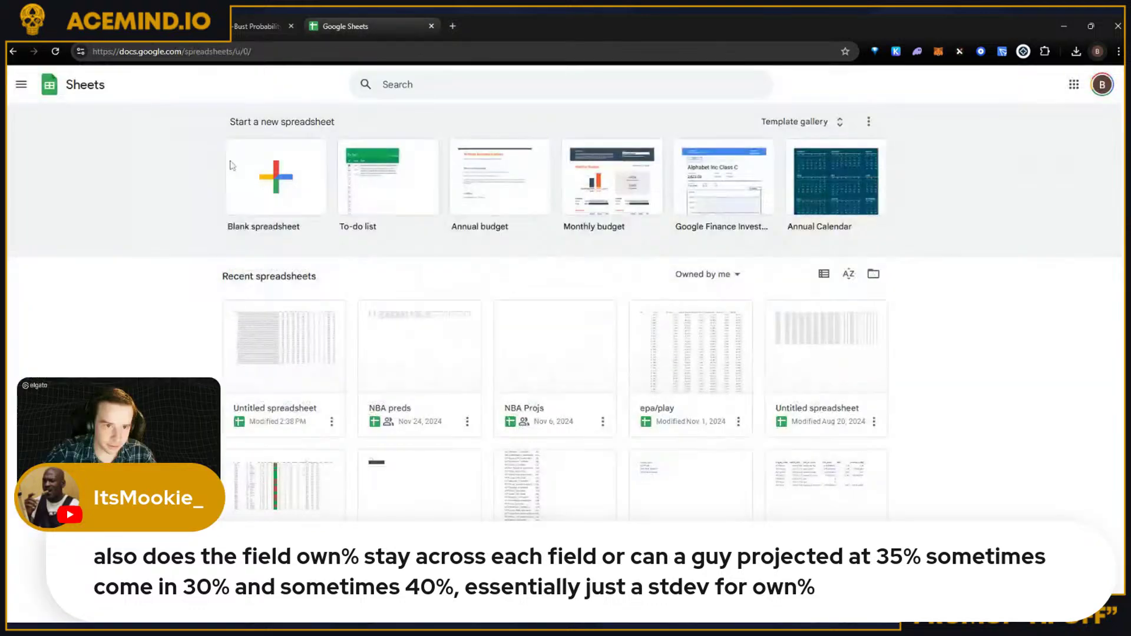
{"action": "left_click", "coordinate": [295, 186]}
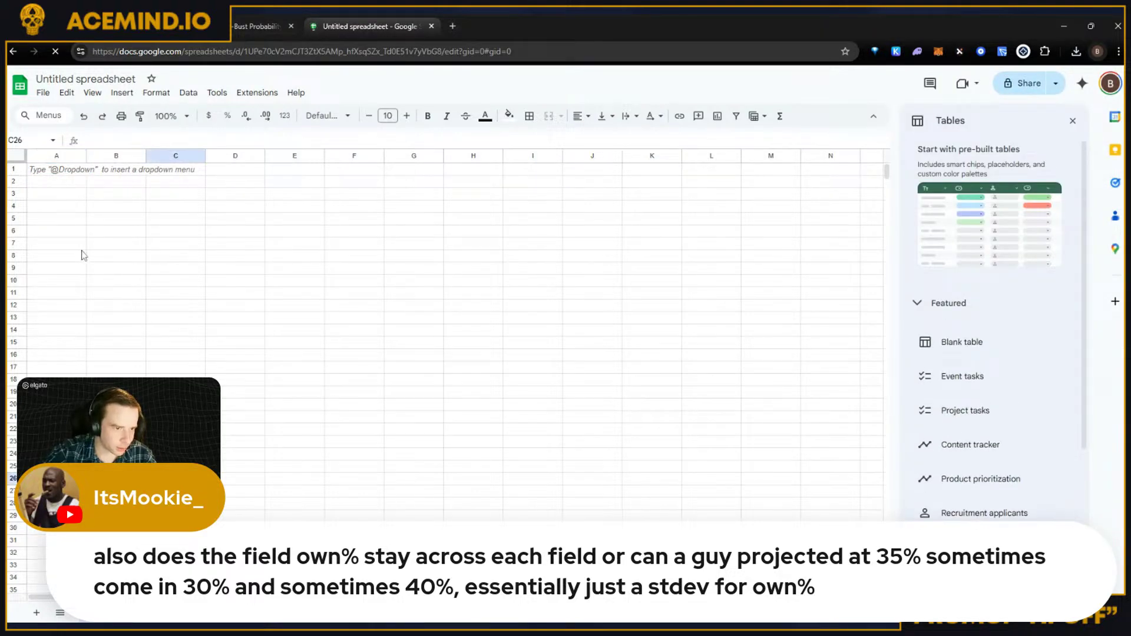
{"action": "left_click", "coordinate": [253, 26]}
{"action": "key", "text": "ctrl+shift+Tab"}
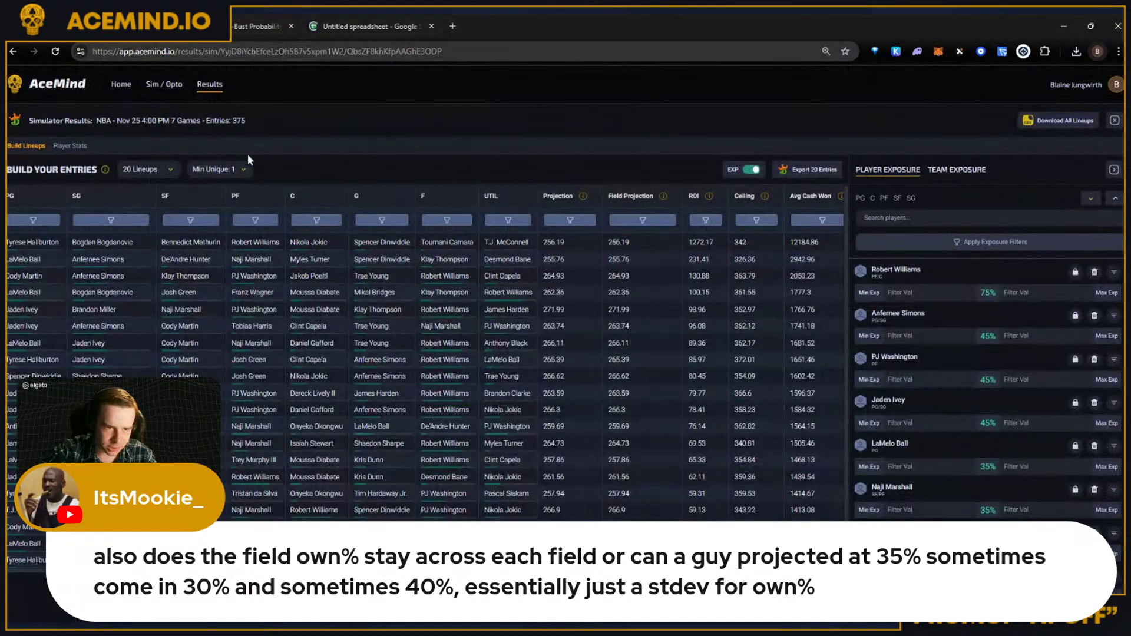
Step: Reopen the Sim / Opto setup and set Ownership to 33.33 for Nikola Jokic and 100 for Jaden Ivey
{"action": "left_click", "coordinate": [156, 85]}
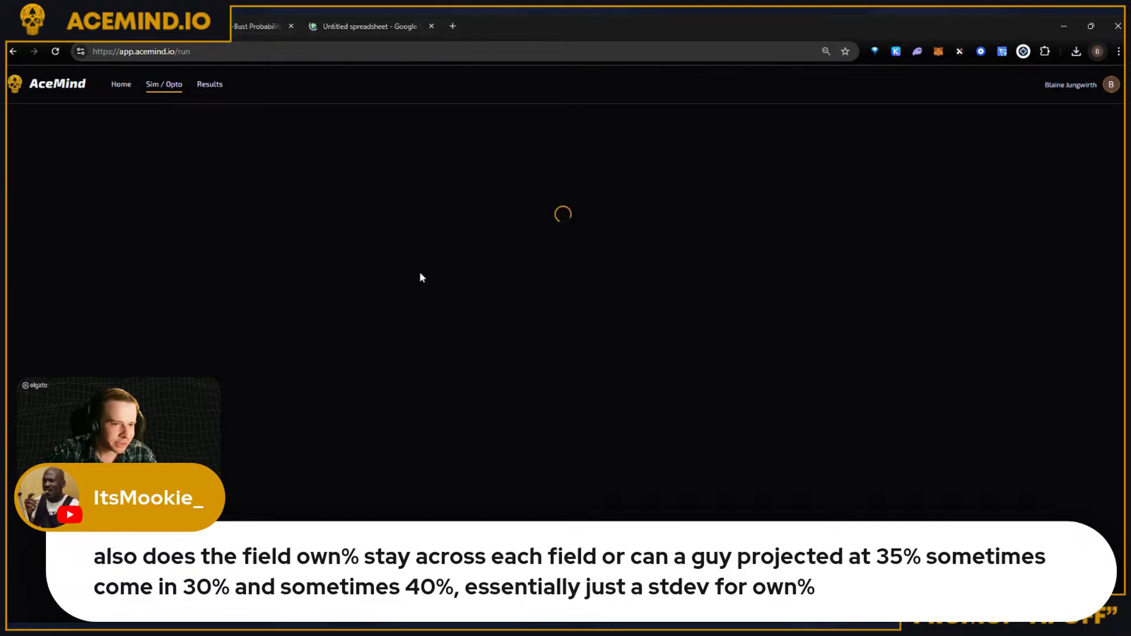
{"action": "type", "text": "33.33"}
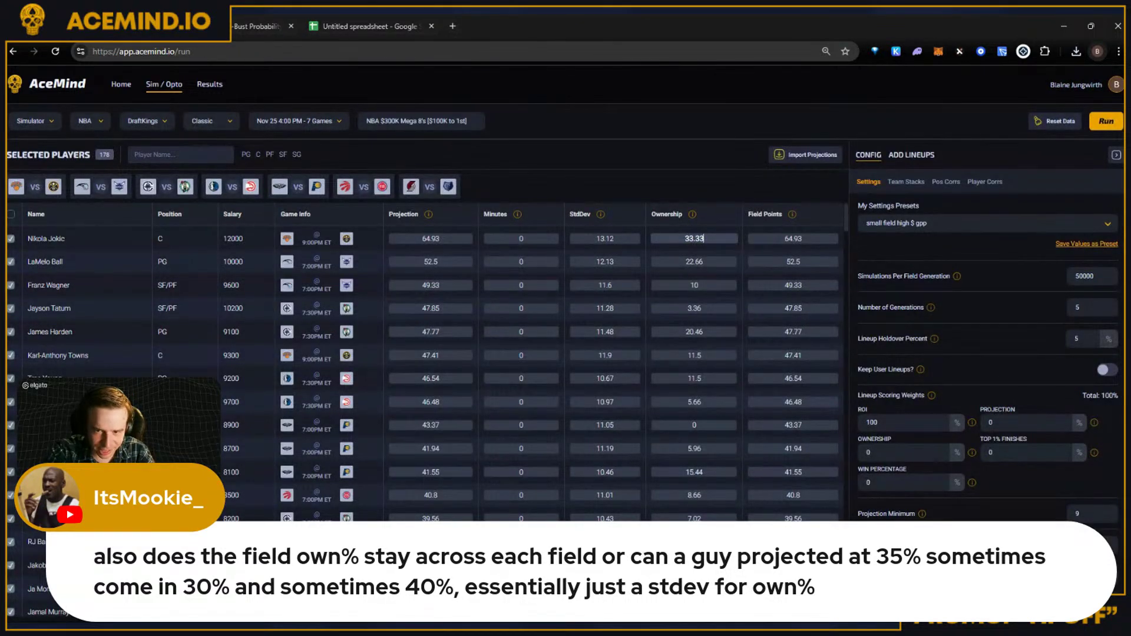
{"action": "left_click", "coordinate": [1085, 276]}
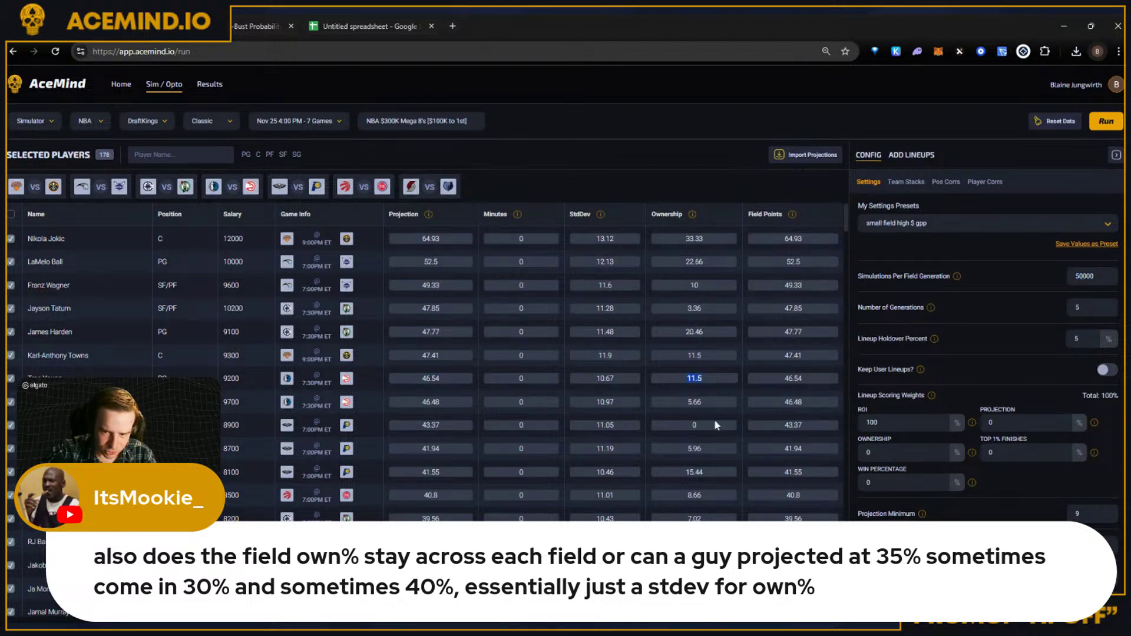
{"action": "scroll", "coordinate": [715, 424], "scroll_direction": "down", "scroll_amount": 2}
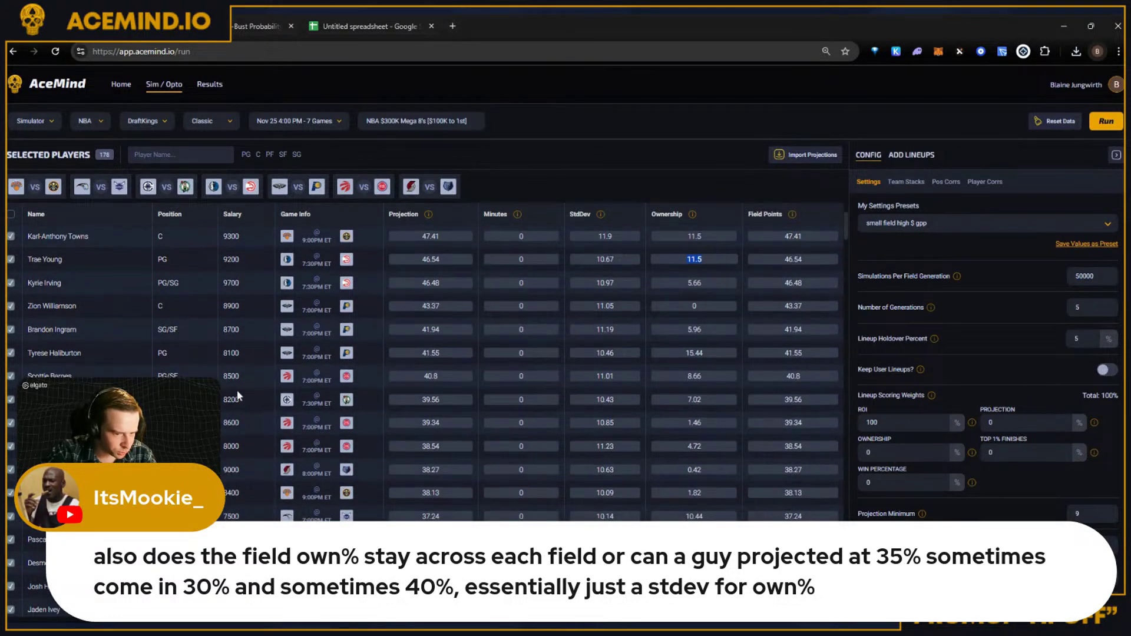
{"action": "scroll", "coordinate": [239, 459], "scroll_direction": "down", "scroll_amount": 3}
{"action": "double_click", "coordinate": [693, 435]}
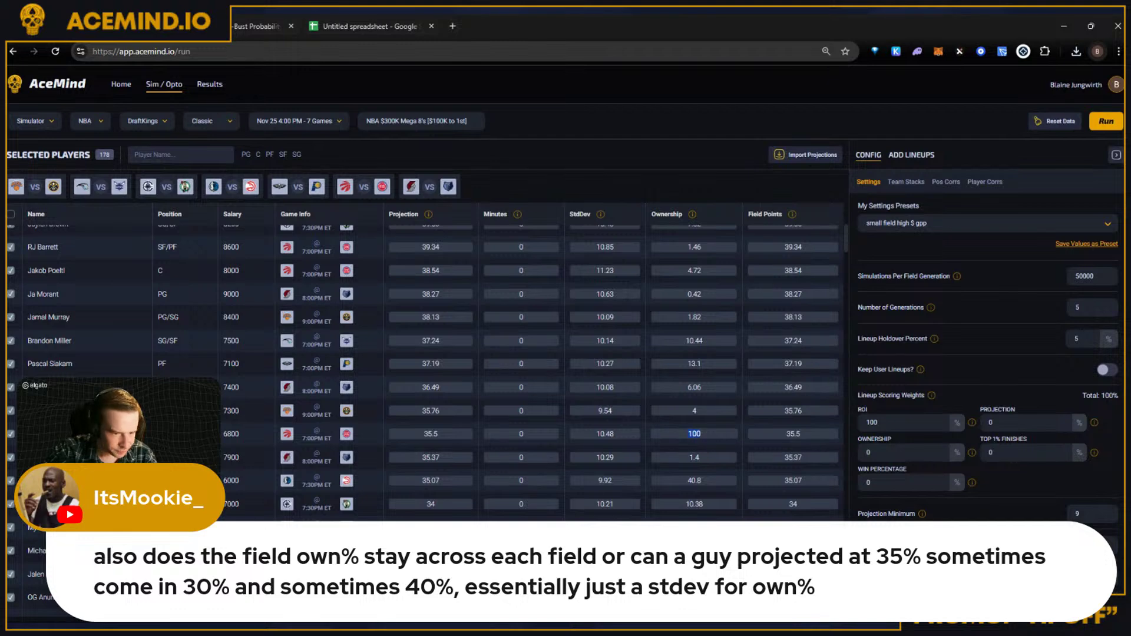
Step: Run the simulation on the adjusted ownerships with Number of Generations 1 and Simulations Per Field Generation 1000
{"action": "type", "text": "1"}
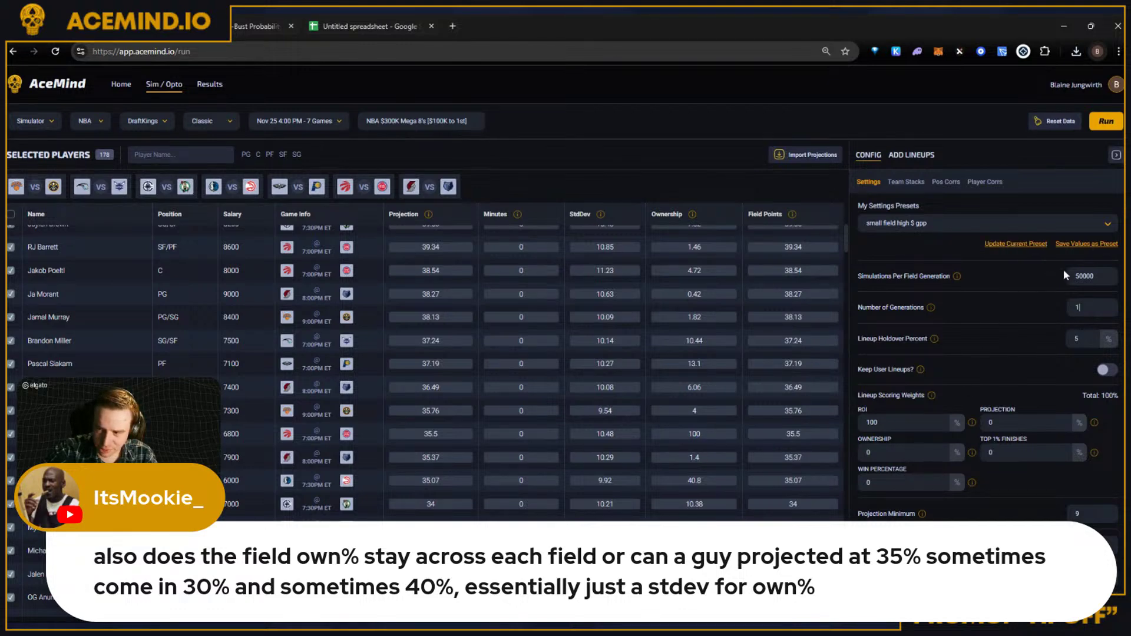
{"action": "double_click", "coordinate": [1082, 276]}
{"action": "type", "text": "1000"}
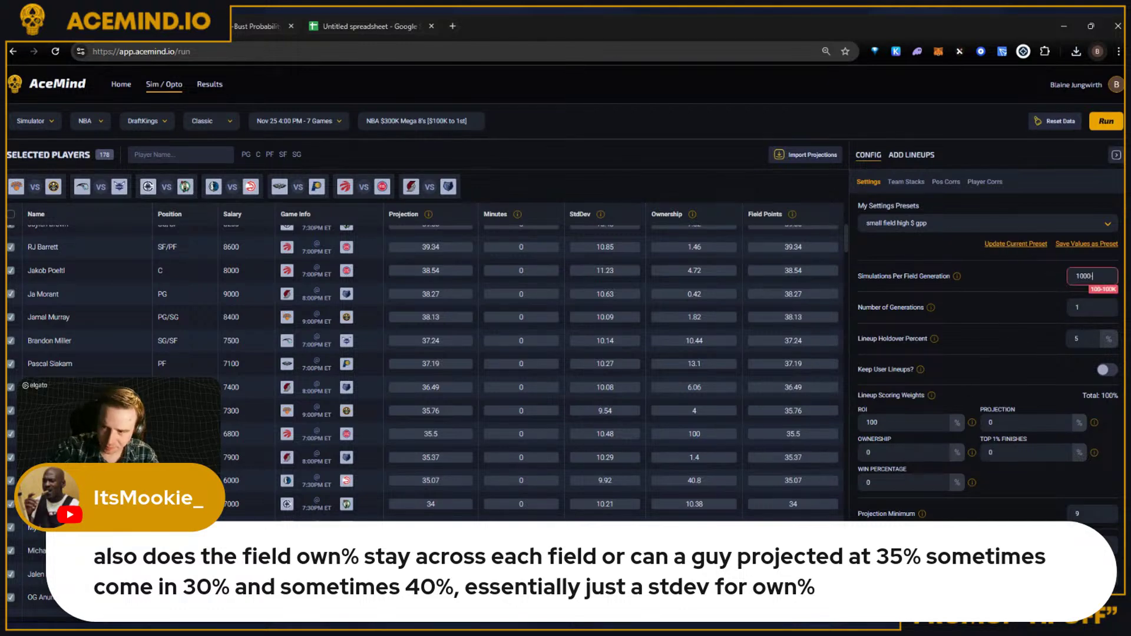
{"action": "left_click", "coordinate": [1106, 121]}
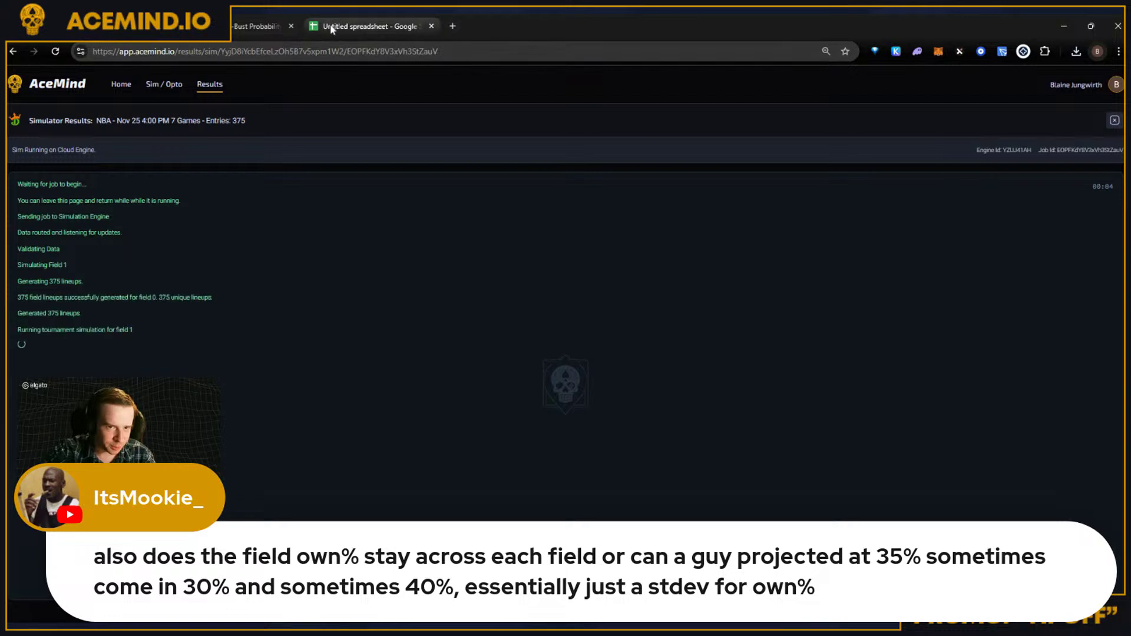
Step: Select cell A1 in the blank spreadsheet, then return to AceMind and download all lineups from the finished run
{"action": "left_click", "coordinate": [347, 26]}
{"action": "left_click", "coordinate": [85, 171]}
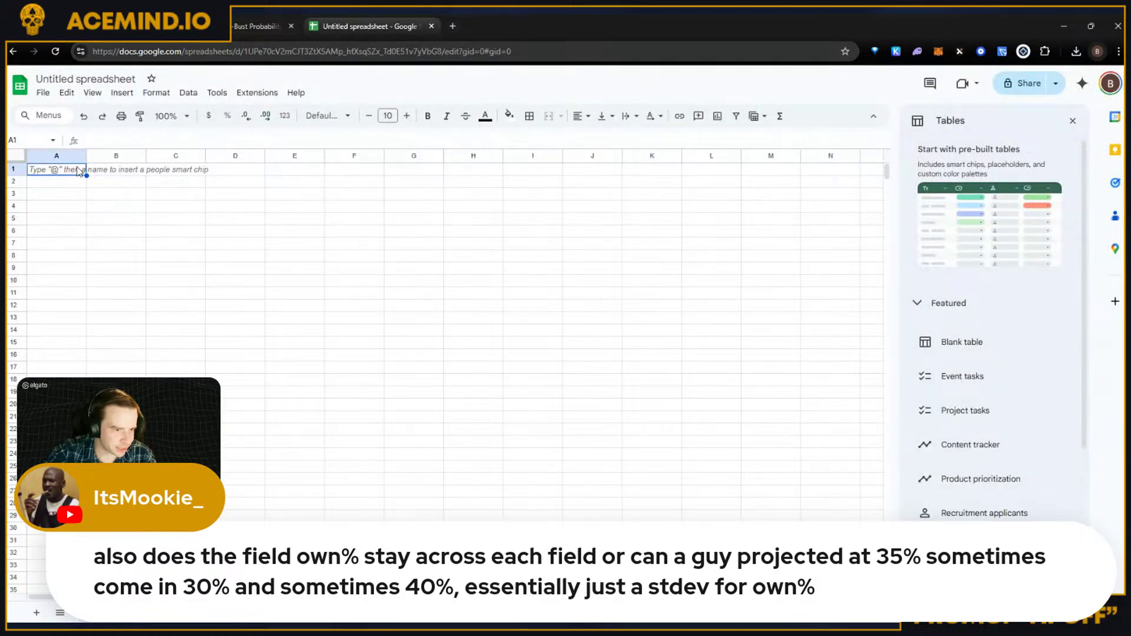
{"action": "key", "text": "ctrl+shift+Tab"}
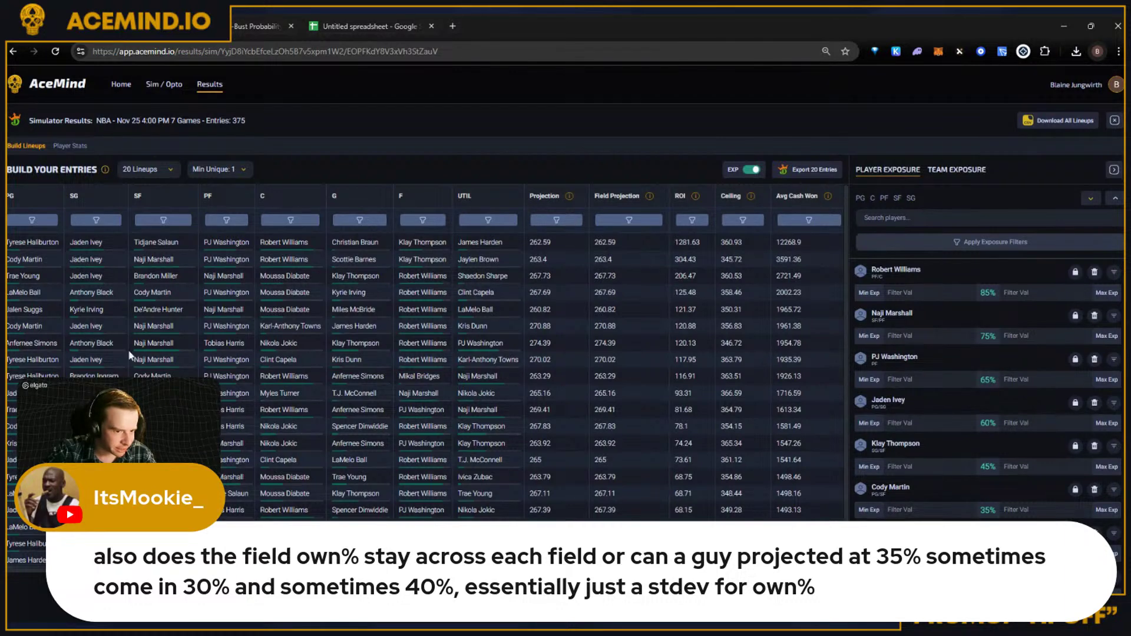
{"action": "left_click", "coordinate": [1042, 128]}
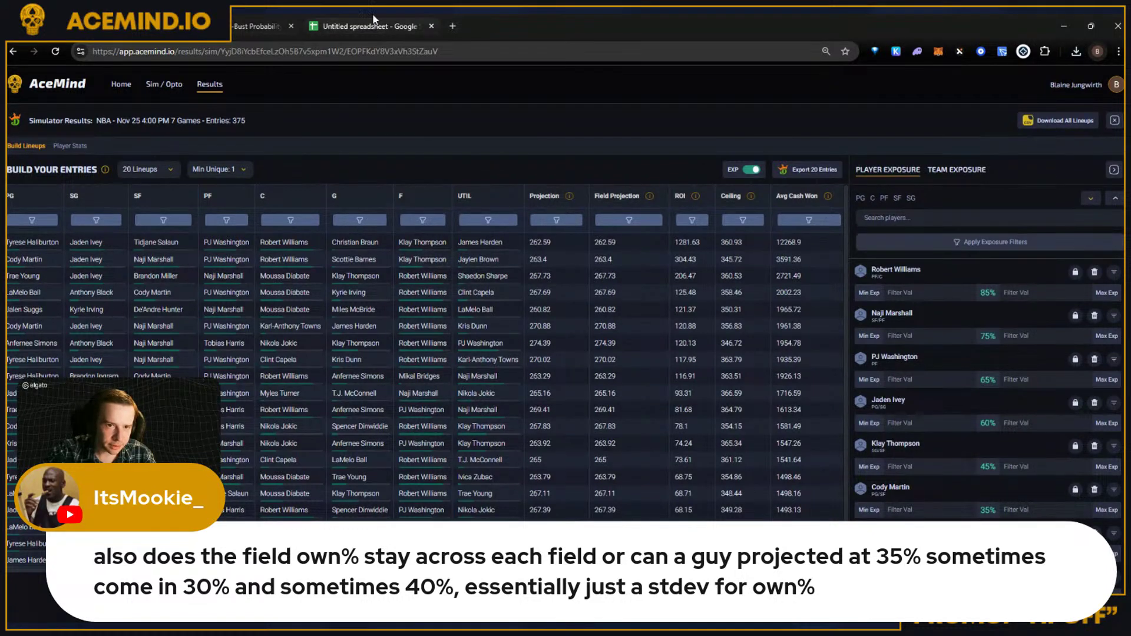
Step: Import Simulation_Results_NBA $300K Mega 8's [$100K to 1st] (3).csv into the blank Google Sheets file, replacing the spreadsheet
{"action": "left_click", "coordinate": [365, 26]}
{"action": "left_click", "coordinate": [297, 21]}
{"action": "left_click", "coordinate": [365, 26]}
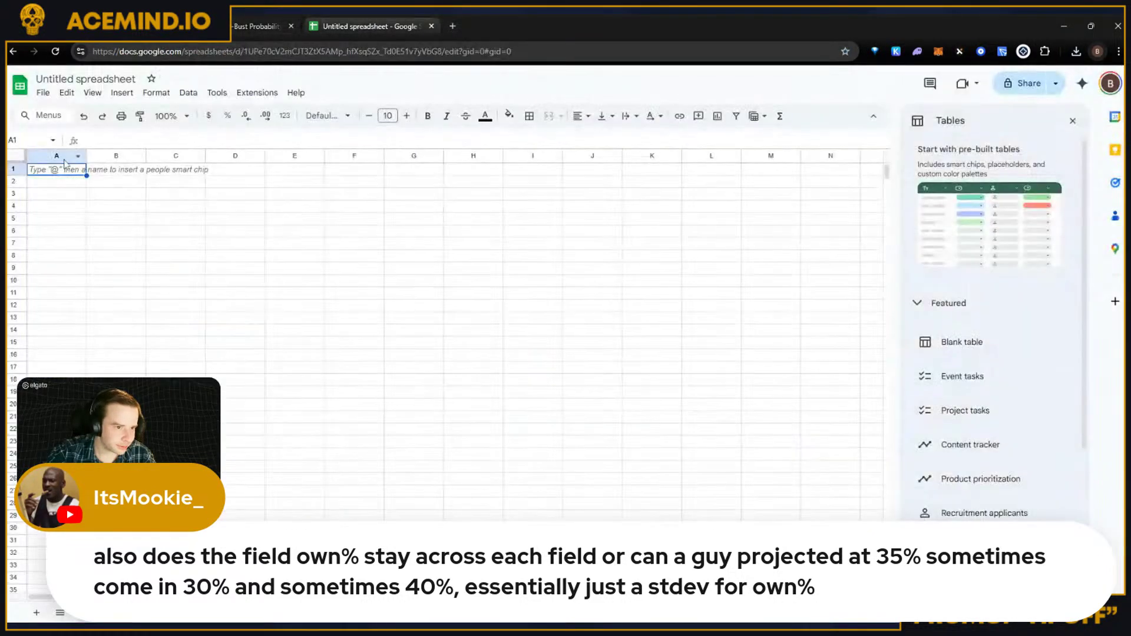
{"action": "left_click", "coordinate": [43, 93]}
{"action": "left_click", "coordinate": [62, 150]}
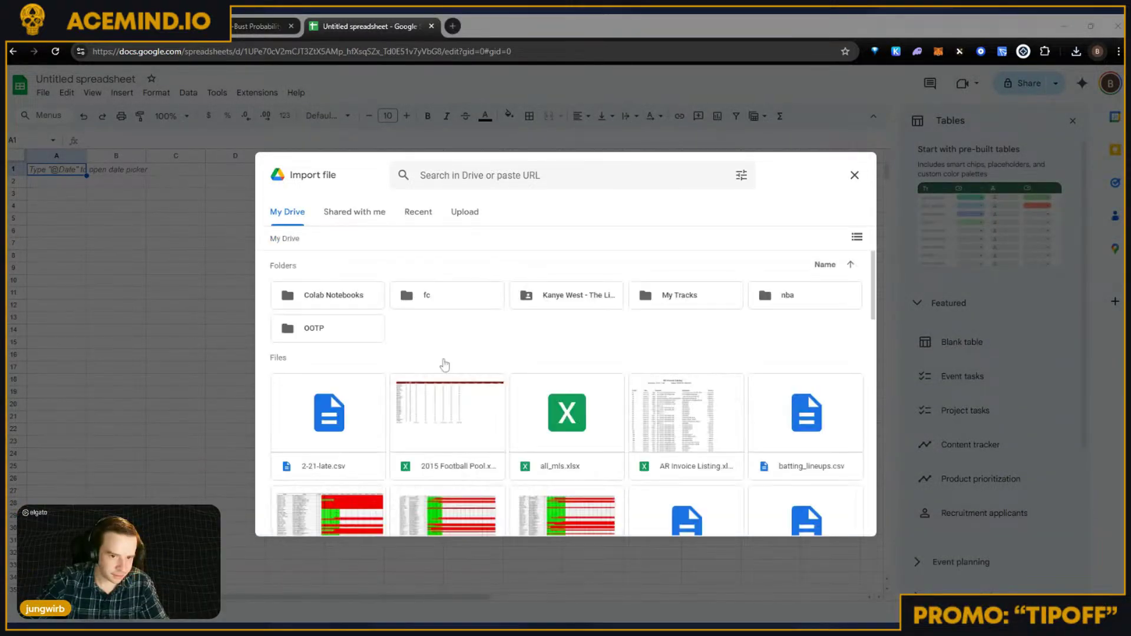
{"action": "left_click", "coordinate": [465, 211]}
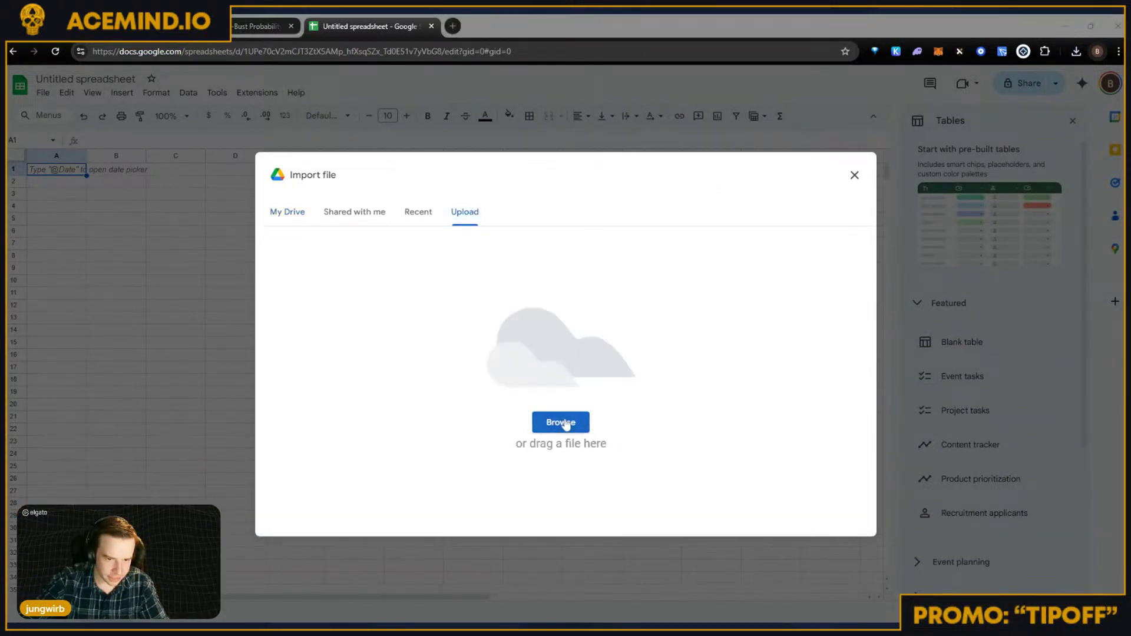
{"action": "key", "text": "Return"}
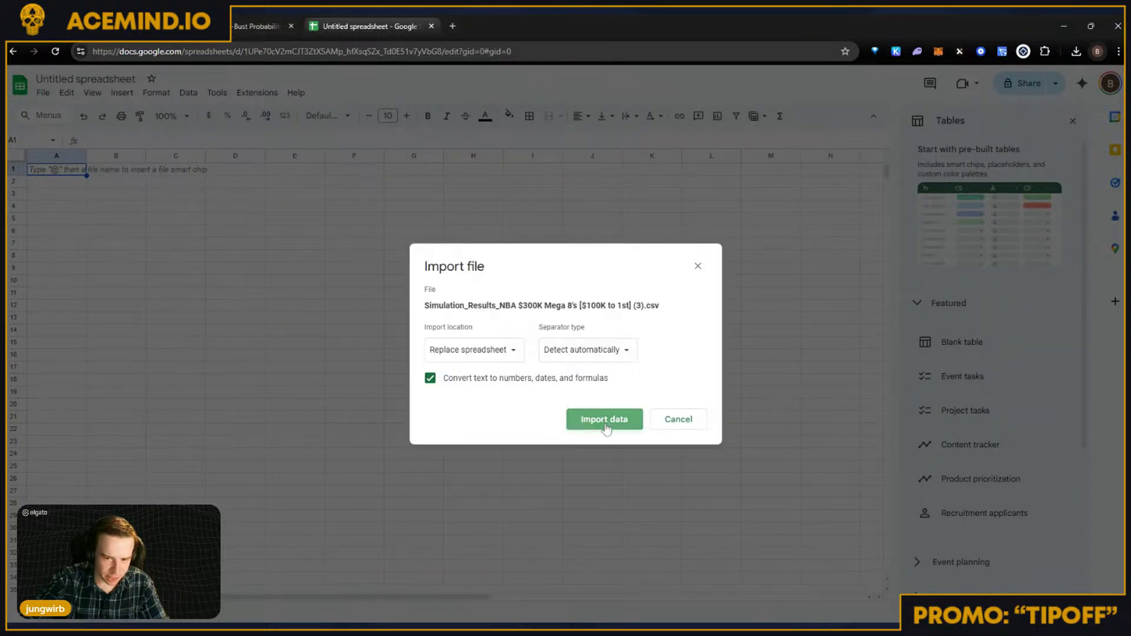
{"action": "left_click", "coordinate": [610, 422]}
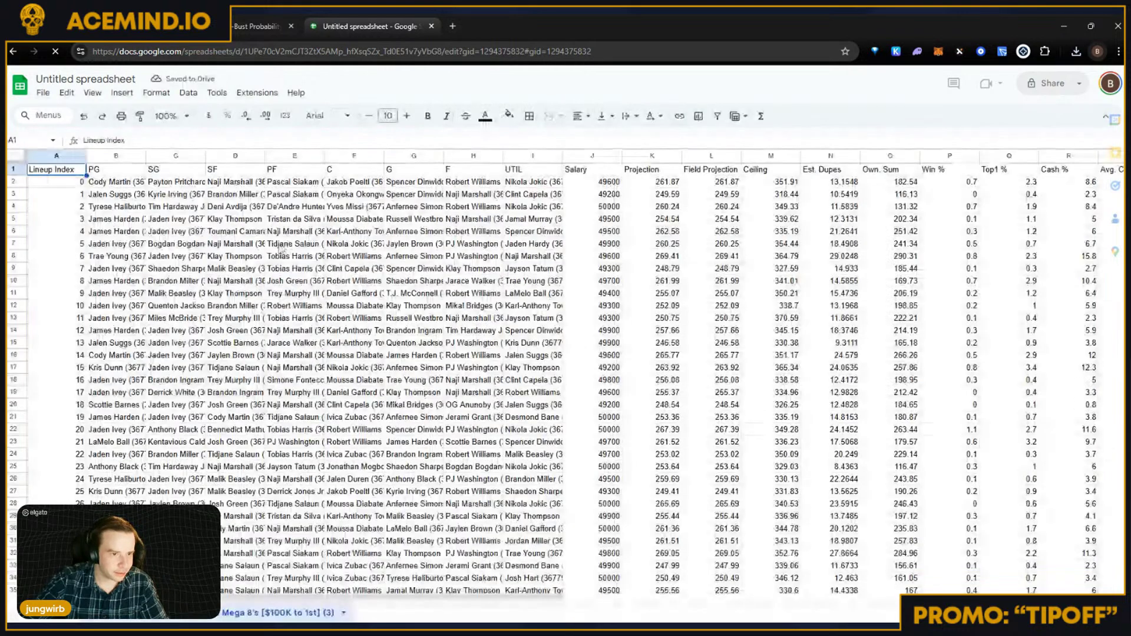
Step: Look through the imported lineups and copy the Jaden Ivey entry from C5 into A1 of a new sheet
{"action": "left_click", "coordinate": [176, 221]}
{"action": "scroll", "coordinate": [228, 368], "scroll_direction": "down", "scroll_amount": 2}
{"action": "scroll", "coordinate": [232, 449], "scroll_direction": "down", "scroll_amount": 5}
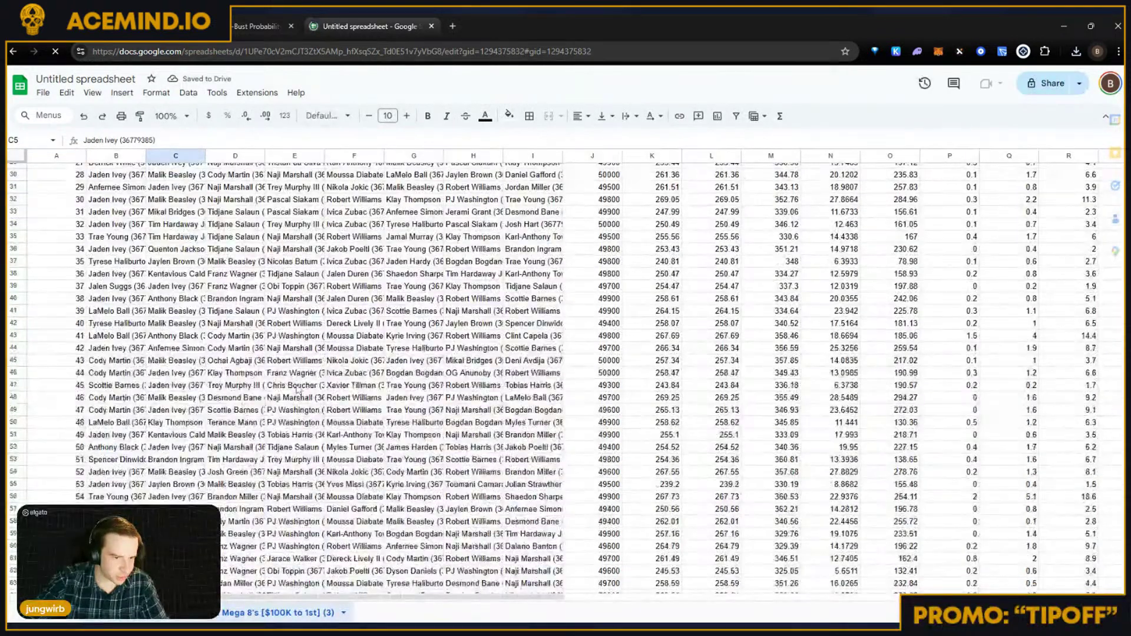
{"action": "scroll", "coordinate": [232, 450], "scroll_direction": "up", "scroll_amount": 15}
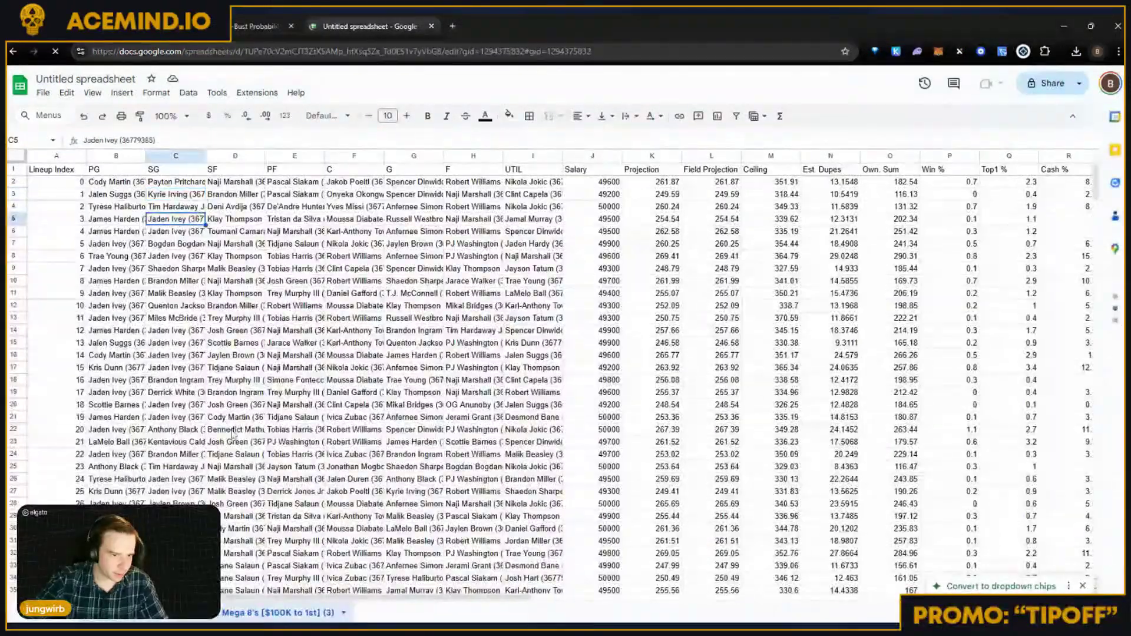
{"action": "key", "text": "ctrl+c"}
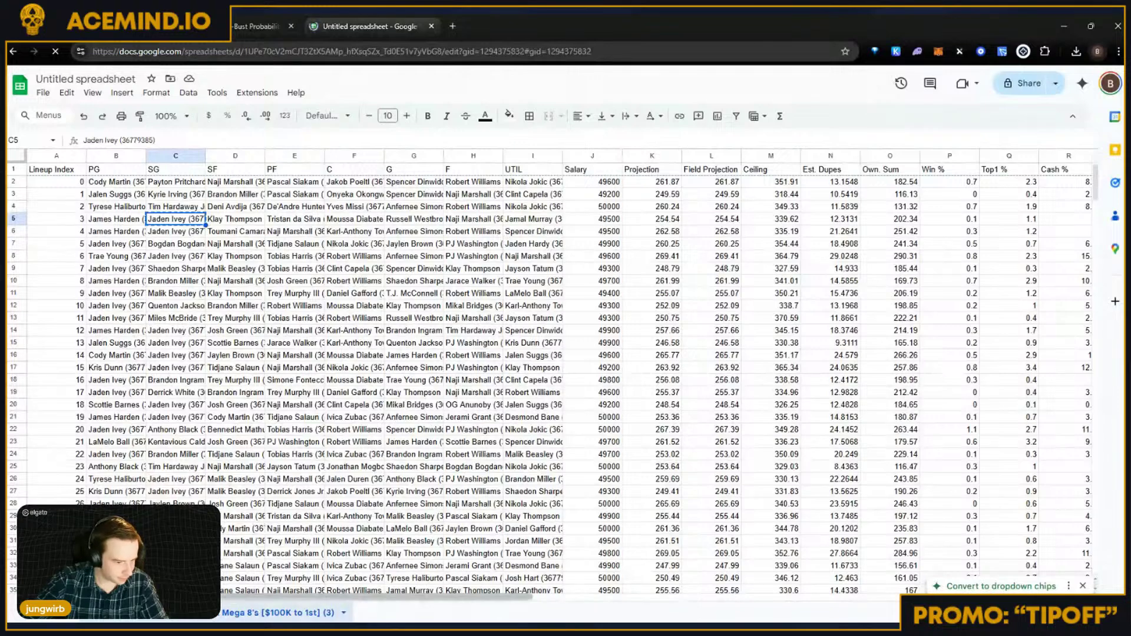
{"action": "left_click", "coordinate": [23, 613]}
{"action": "key", "text": "ctrl+v"}
Step: Enter a COUNTIF formula in B1 that counts the A1 player across columns B to I of the imported lineups
{"action": "left_click", "coordinate": [107, 171]}
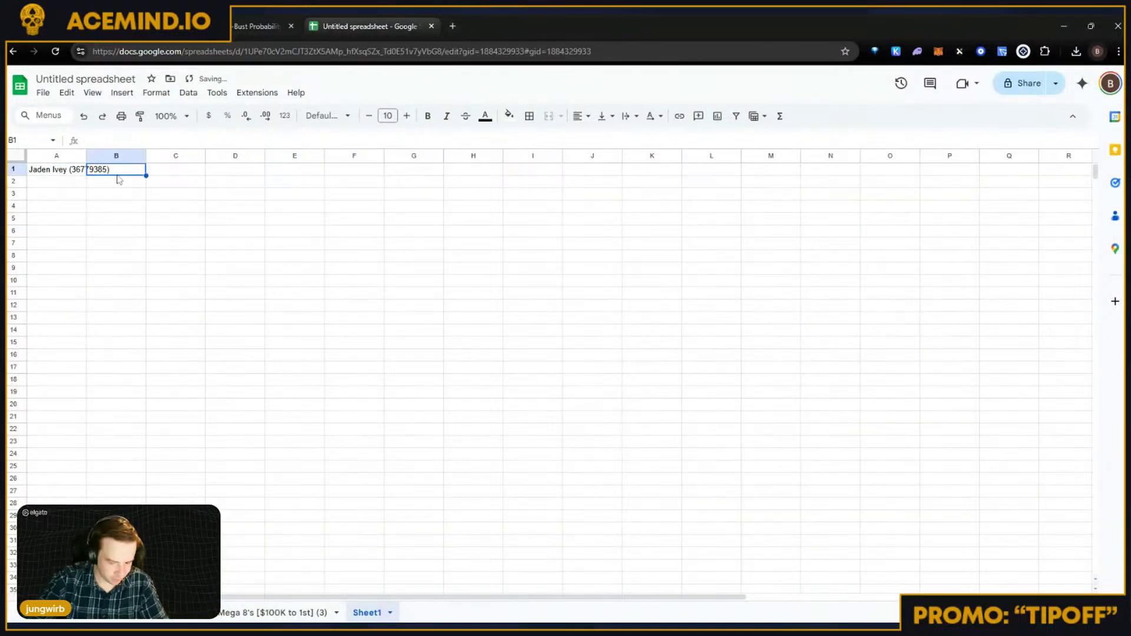
{"action": "type", "text": "=countif("}
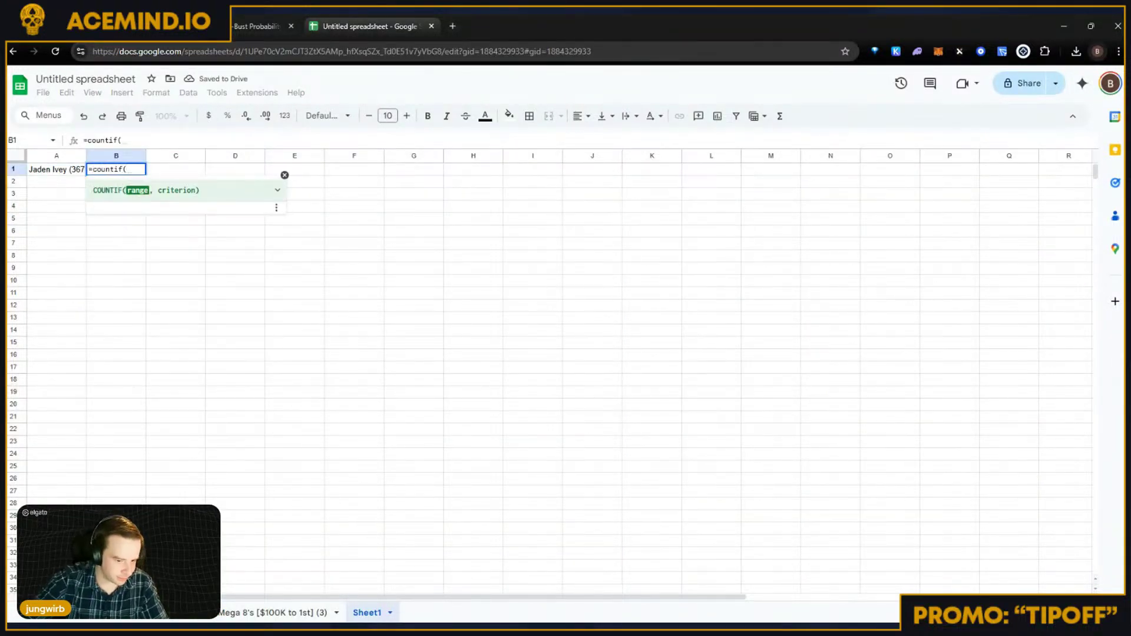
{"action": "left_click", "coordinate": [265, 613]}
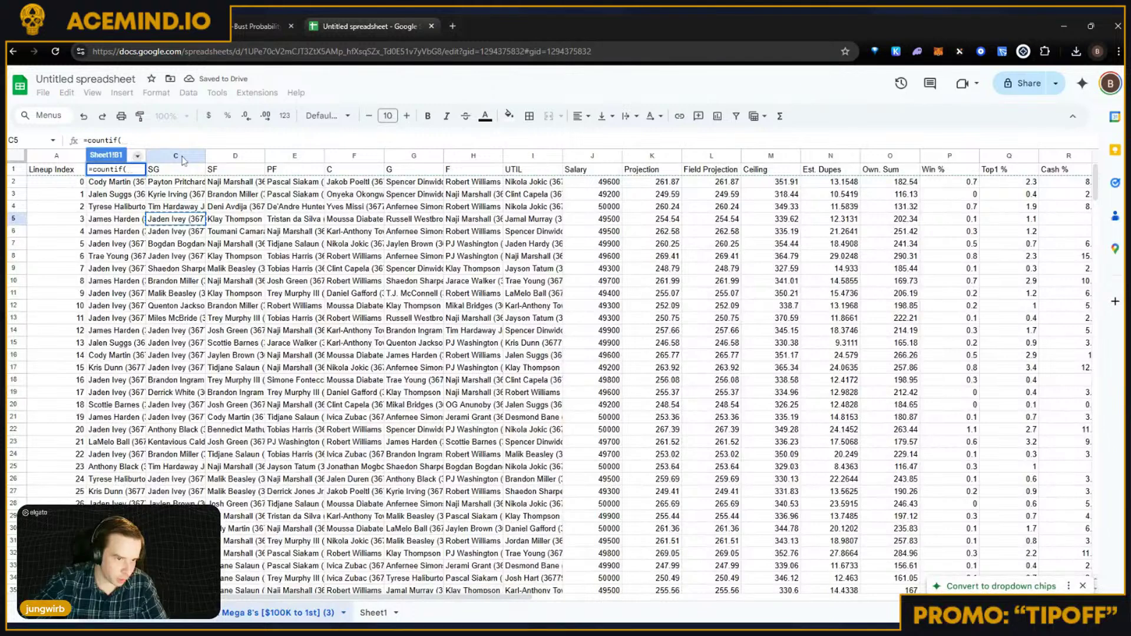
{"action": "left_click_drag", "start_coordinate": [134, 156], "coordinate": [544, 162]}
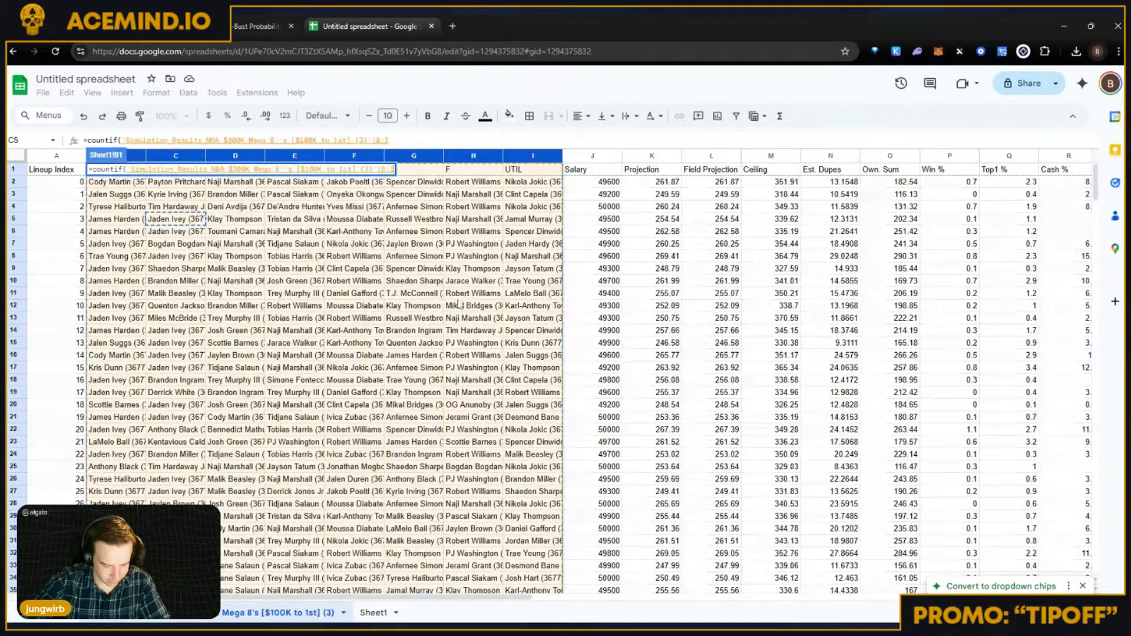
{"action": "type", "text": ","}
{"action": "left_click", "coordinate": [79, 177]}
{"action": "key", "text": "Return"}
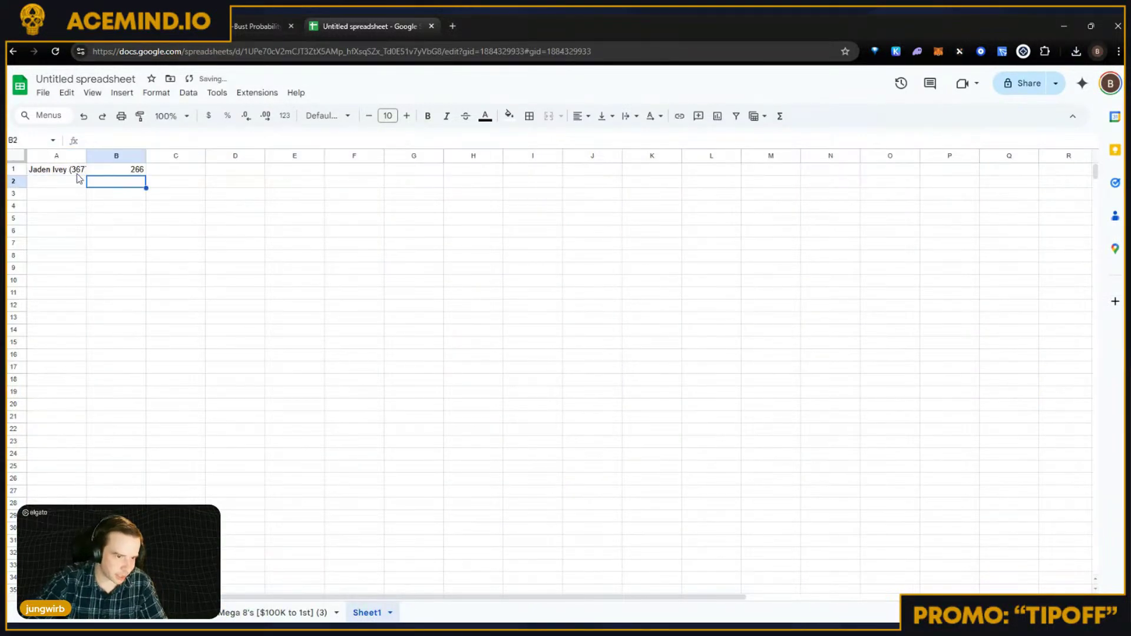
Step: Calculate Jaden Ivey's share of the field in C2 with the formula =B1/375
{"action": "key", "text": "Up"}
{"action": "left_click", "coordinate": [157, 183]}
{"action": "type", "text": "=B1/"}
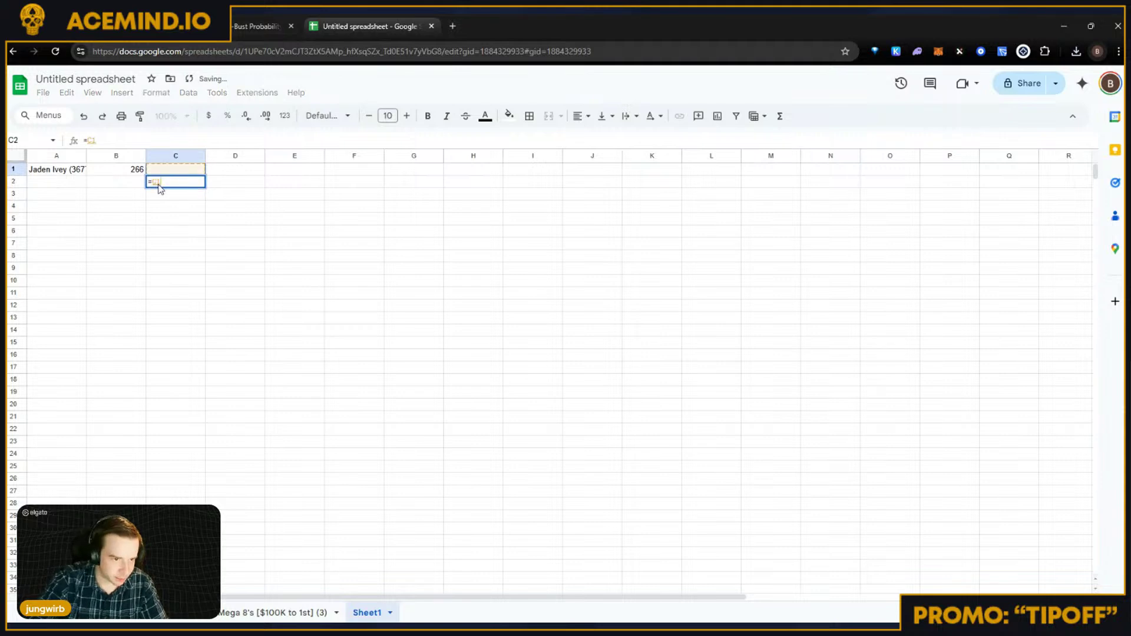
{"action": "type", "text": "375"}
{"action": "key", "text": "Return"}
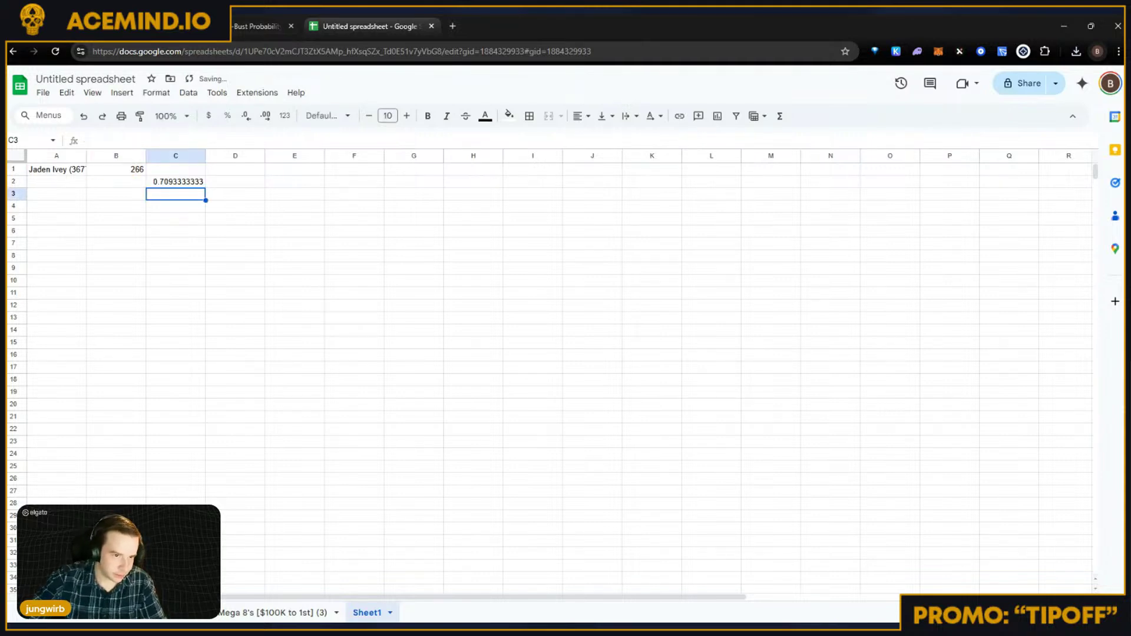
{"action": "key", "text": "Up"}
{"action": "left_click", "coordinate": [176, 198]}
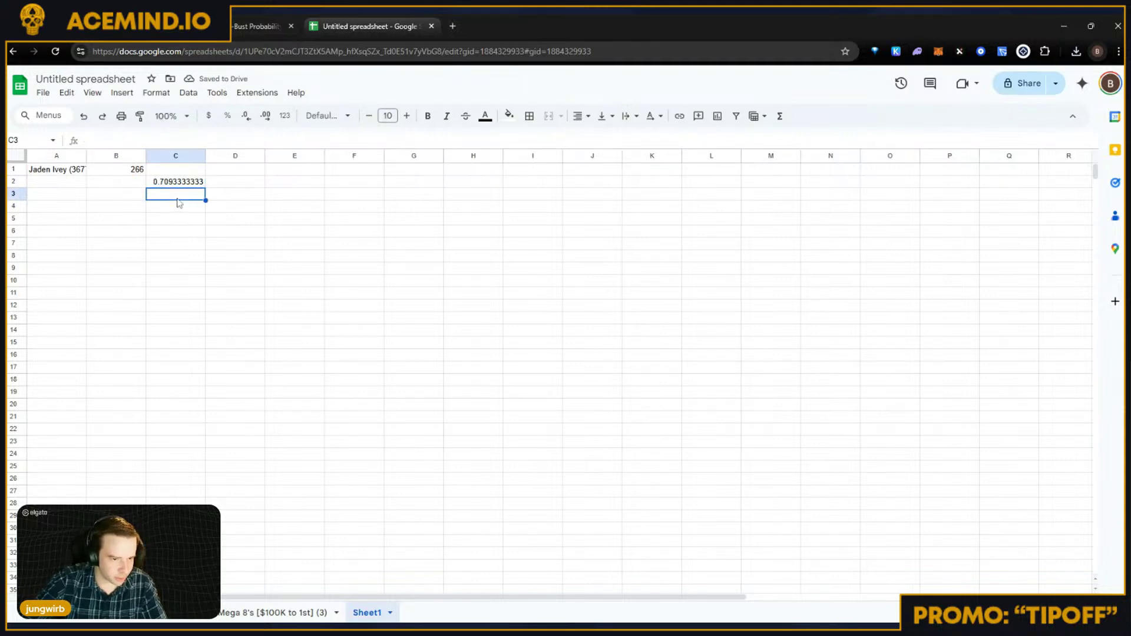
{"action": "left_click", "coordinate": [179, 187]}
{"action": "left_click", "coordinate": [176, 194]}
{"action": "left_click", "coordinate": [177, 169]}
{"action": "left_click", "coordinate": [176, 182]}
{"action": "left_click", "coordinate": [171, 207]}
{"action": "left_click", "coordinate": [179, 183]}
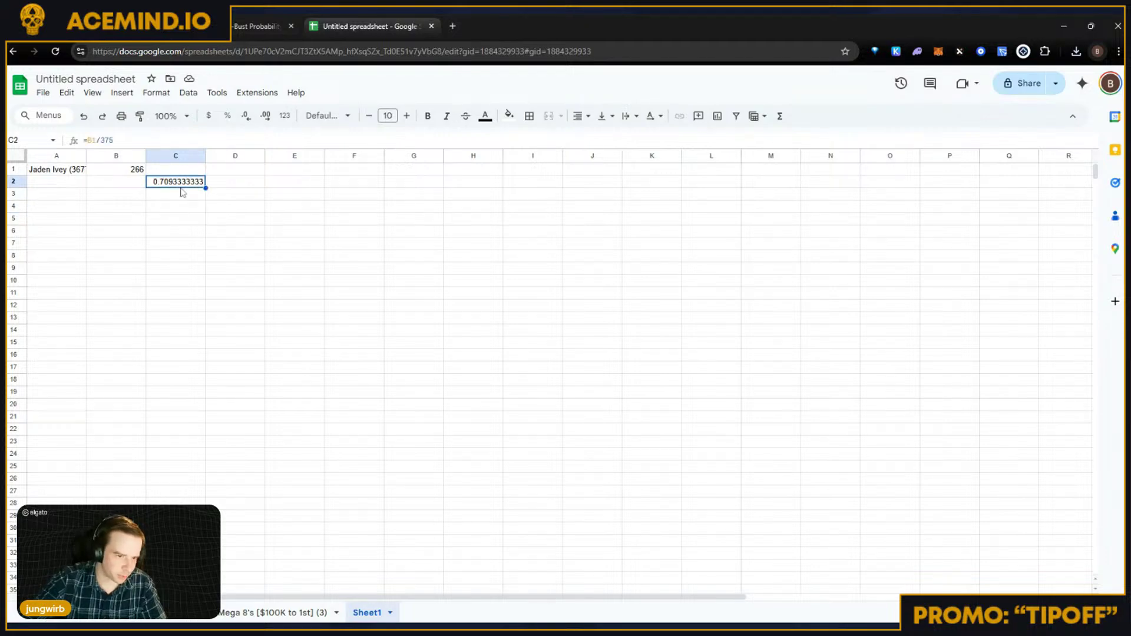
{"action": "key", "text": "alt+Tab"}
{"action": "key", "text": "alt+Tab"}
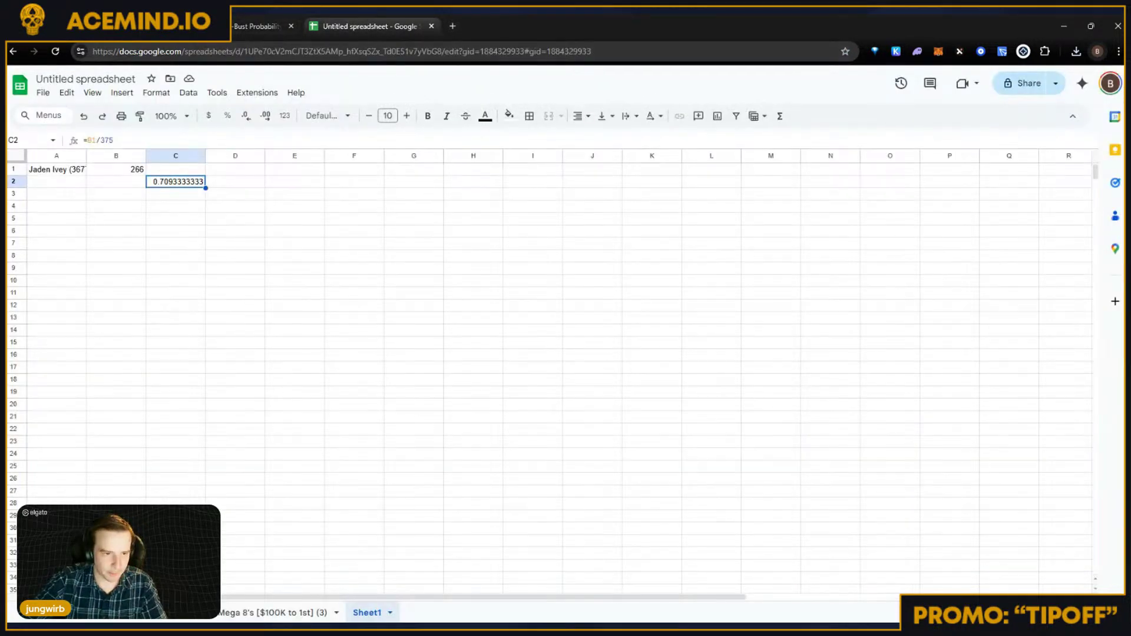
Step: Return to the AceMind simulator setup and set Jaden Ivey's field points and projection both to 150
{"action": "key", "text": "alt+Tab"}
{"action": "left_click", "coordinate": [163, 85]}
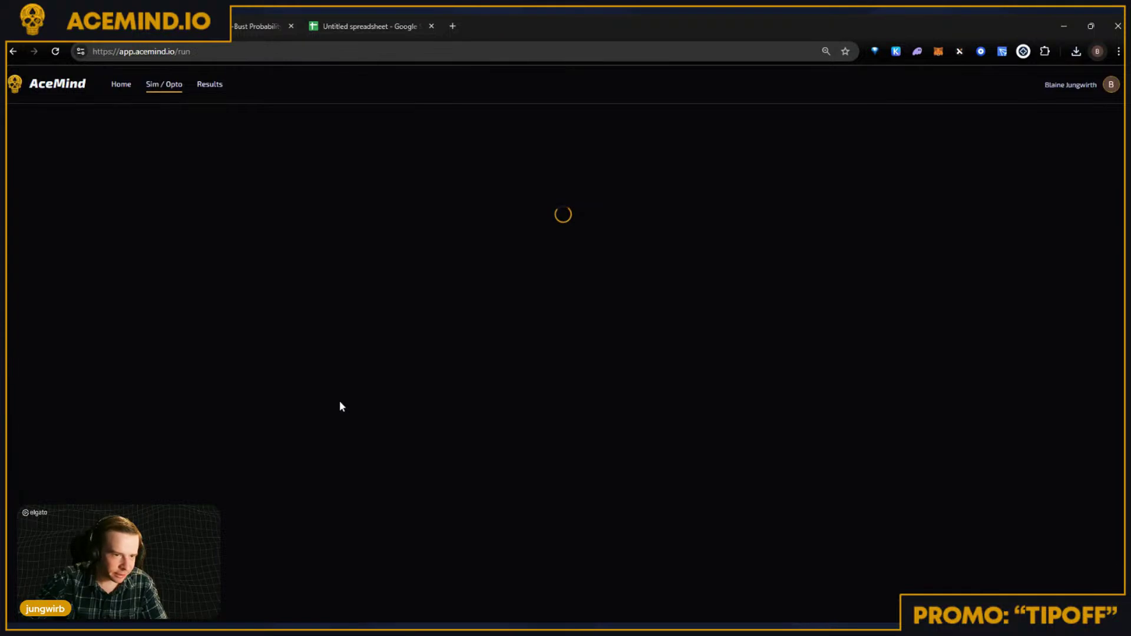
{"action": "scroll", "coordinate": [177, 447], "scroll_direction": "down", "scroll_amount": 4}
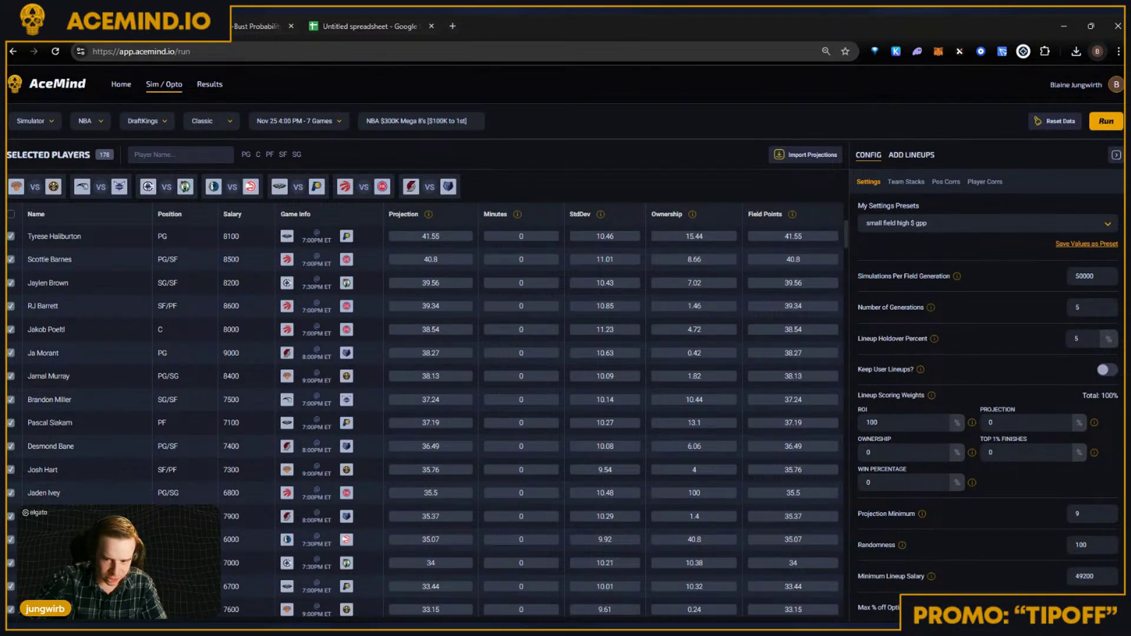
{"action": "left_click", "coordinate": [808, 497]}
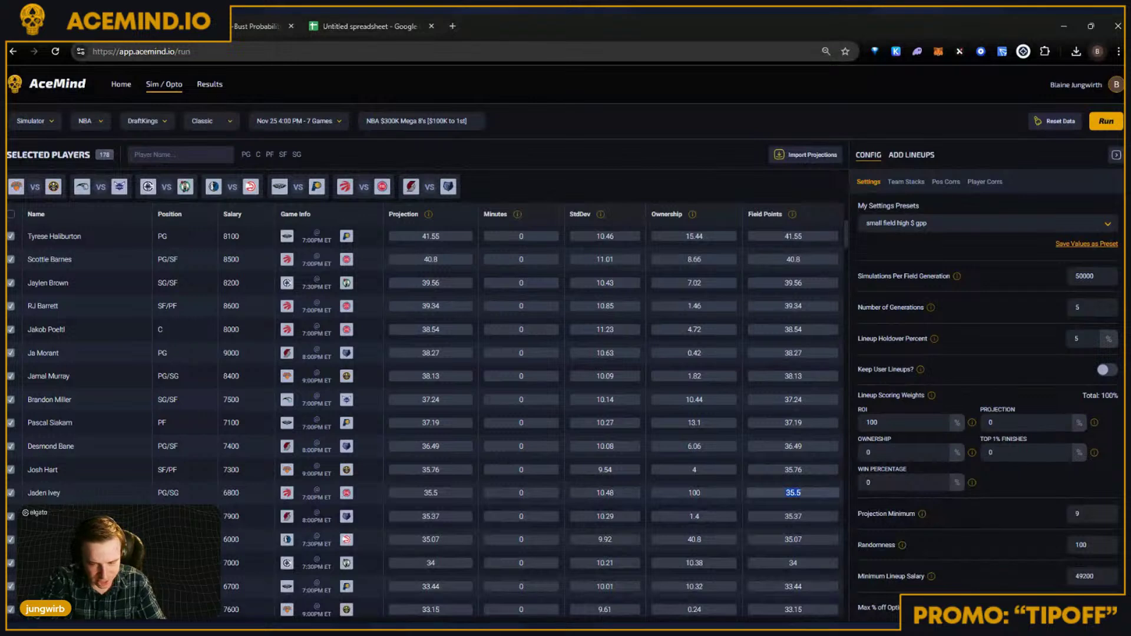
{"action": "type", "text": "120"}
{"action": "key", "text": "BackSpace"}
{"action": "key", "text": "BackSpace"}
{"action": "type", "text": "50"}
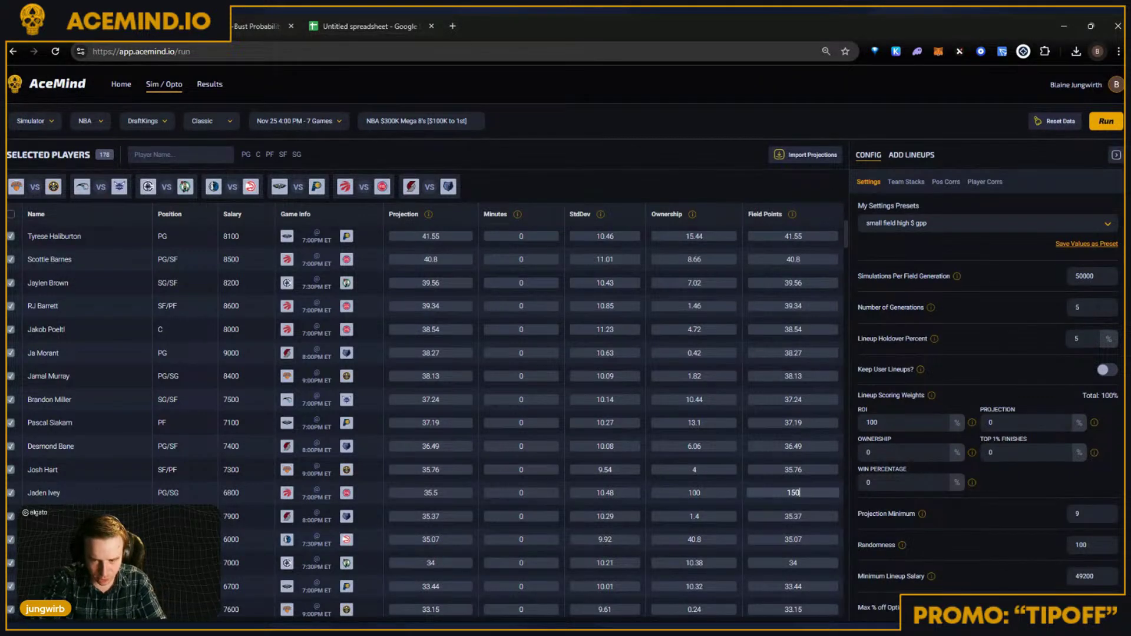
{"action": "left_click", "coordinate": [459, 494]}
{"action": "type", "text": "150"}
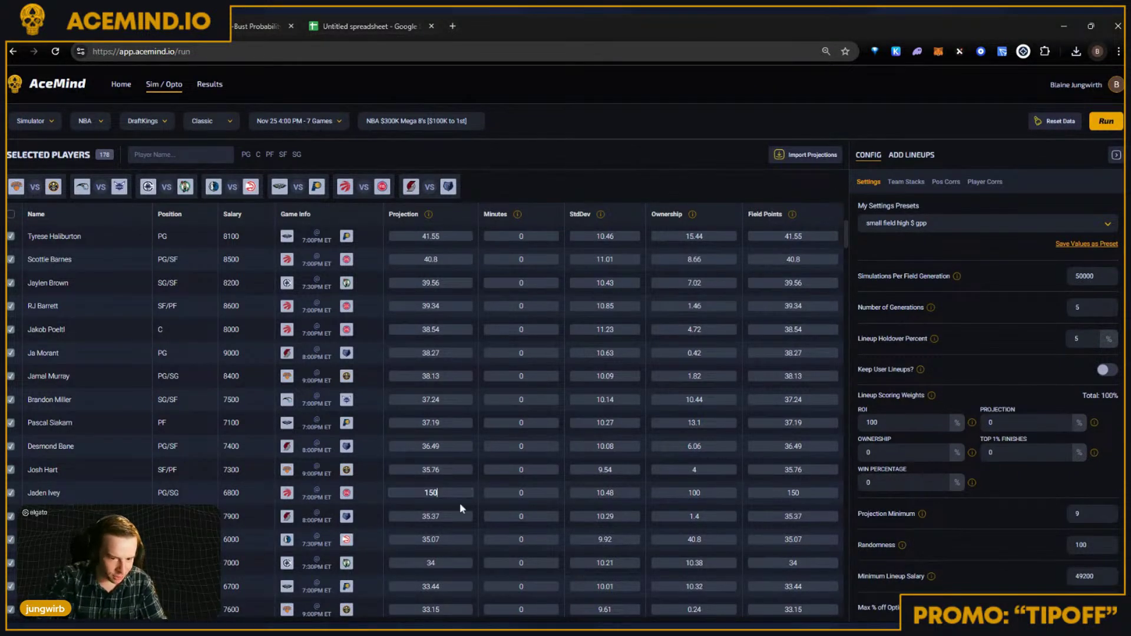
Step: Set 1000 simulations per field generation and 1 generation, and run the simulation
{"action": "left_click", "coordinate": [699, 495]}
{"action": "double_click", "coordinate": [1083, 276]}
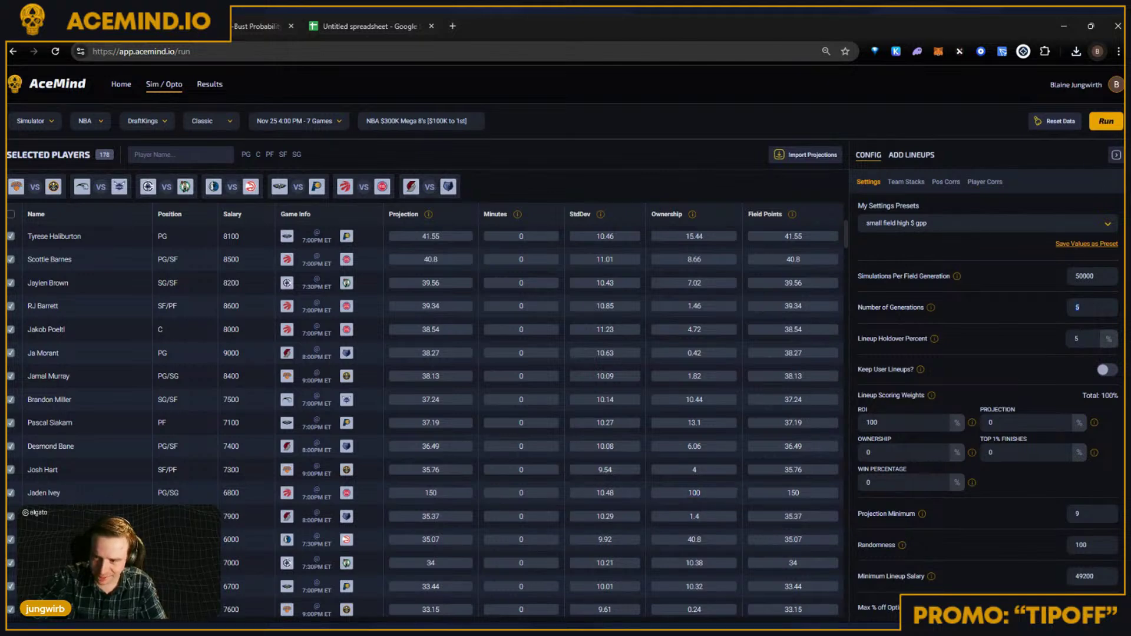
{"action": "type", "text": "1000"}
{"action": "key", "text": "Tab"}
{"action": "type", "text": "1"}
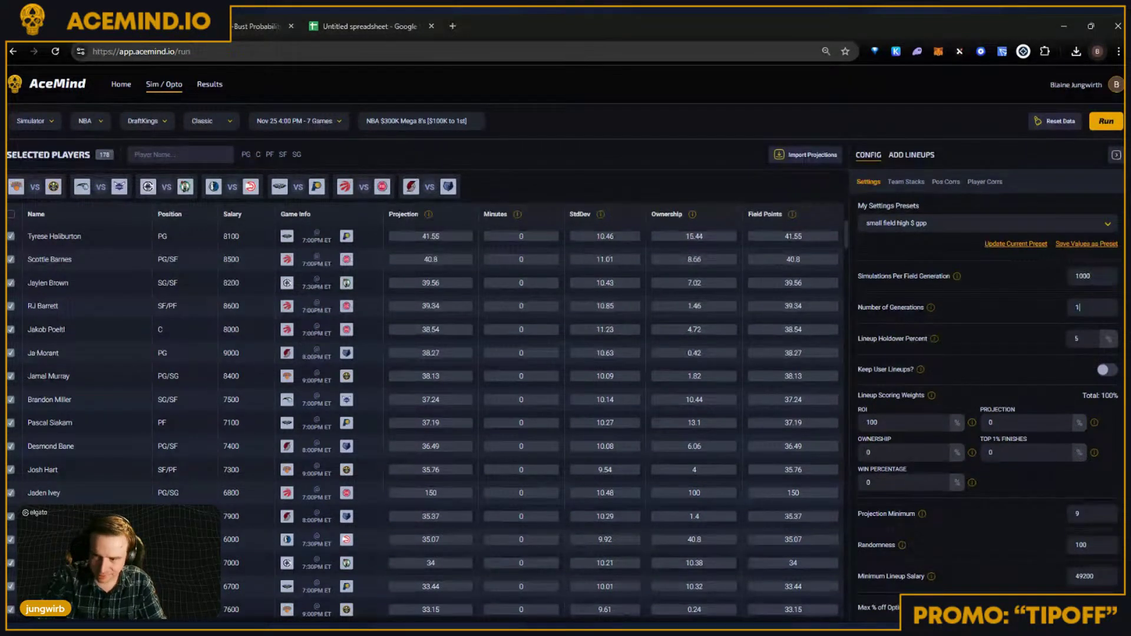
{"action": "left_click", "coordinate": [1105, 121]}
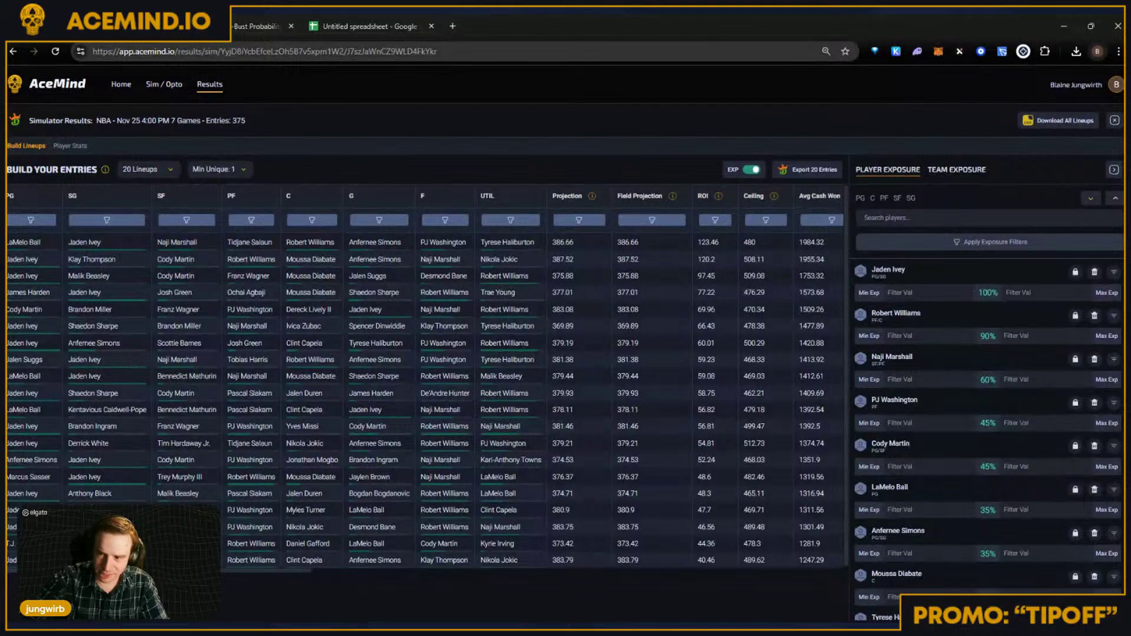
Step: Compare Jaden Ivey's exposure in the new simulation results with his calculated share in the spreadsheet
{"action": "left_click_drag", "start_coordinate": [871, 270], "coordinate": [919, 272]}
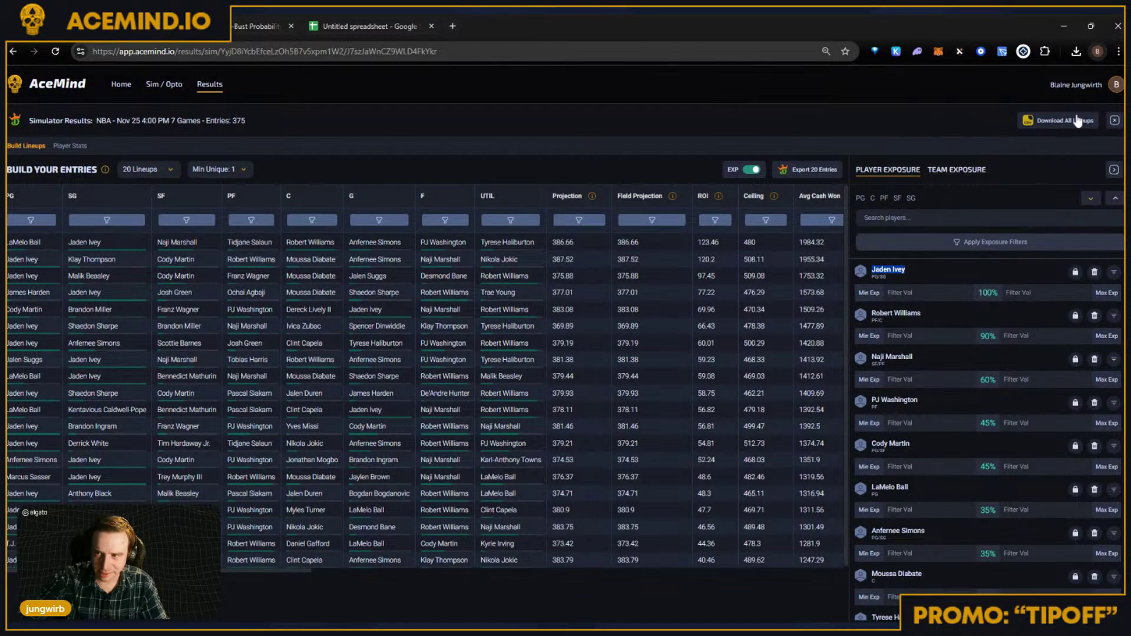
{"action": "left_click", "coordinate": [391, 17]}
{"action": "left_click", "coordinate": [96, 194]}
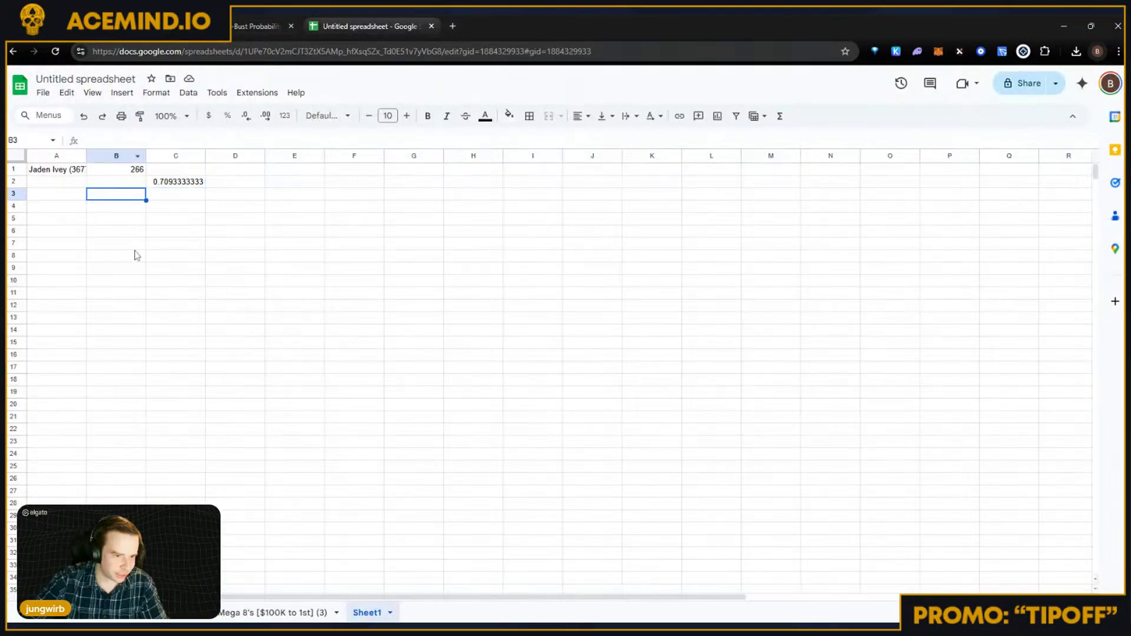
{"action": "key", "text": "ctrl+shift+Tab"}
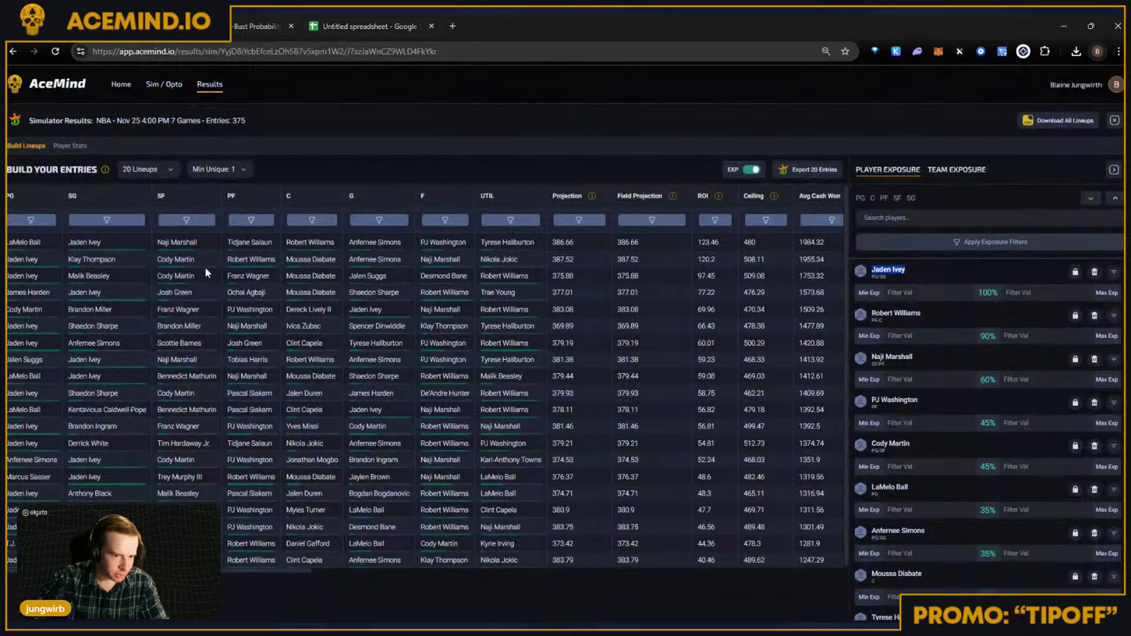
Step: Go back to the simulator setup and review Jaden Ivey's projection, ownership and field points
{"action": "left_click", "coordinate": [163, 86]}
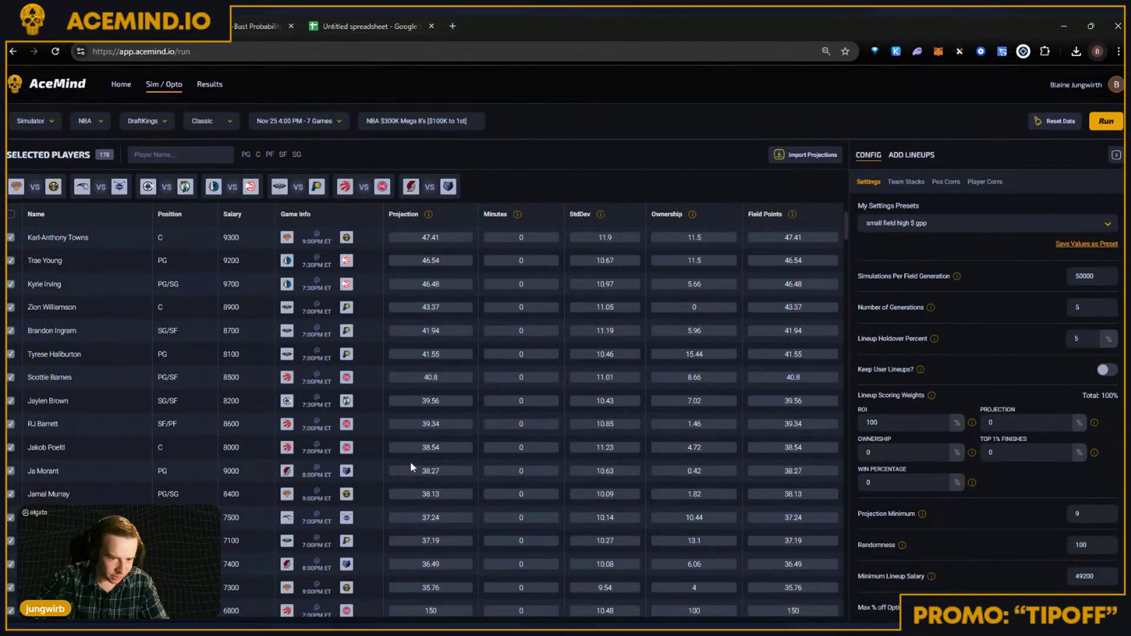
{"action": "scroll", "coordinate": [392, 481], "scroll_direction": "up", "scroll_amount": 2}
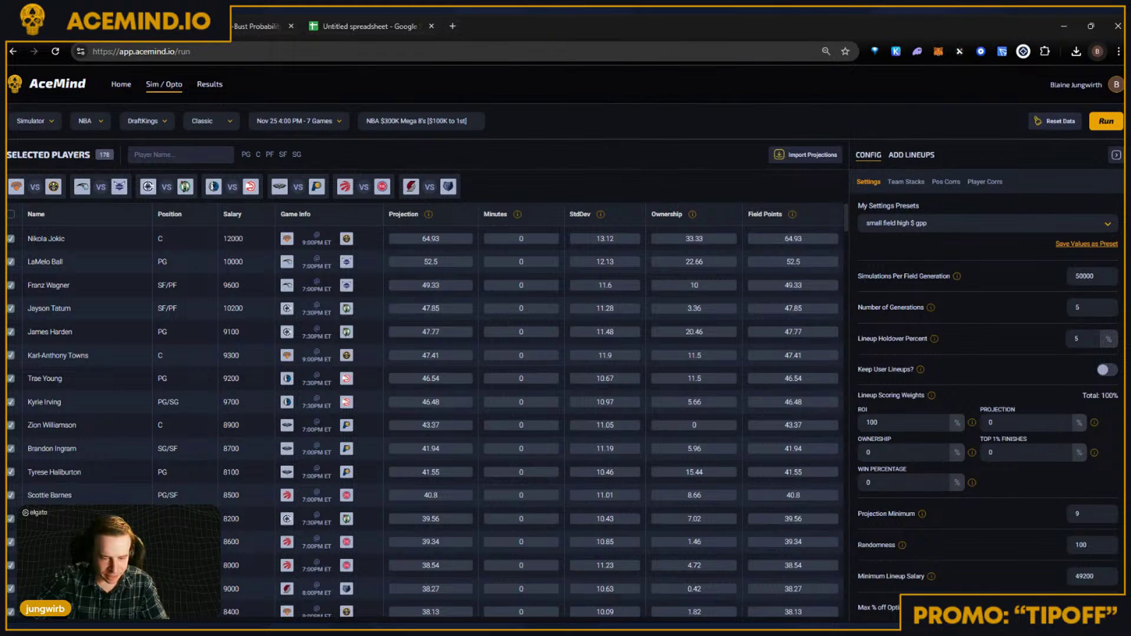
{"action": "scroll", "coordinate": [442, 390], "scroll_direction": "down", "scroll_amount": 5}
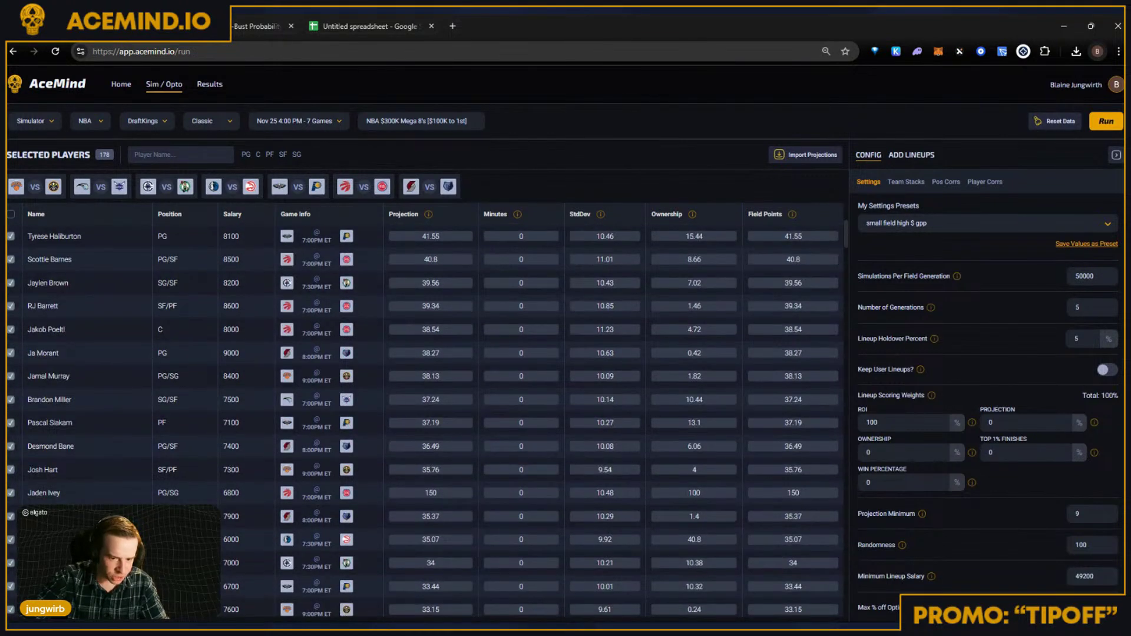
{"action": "double_click", "coordinate": [433, 492]}
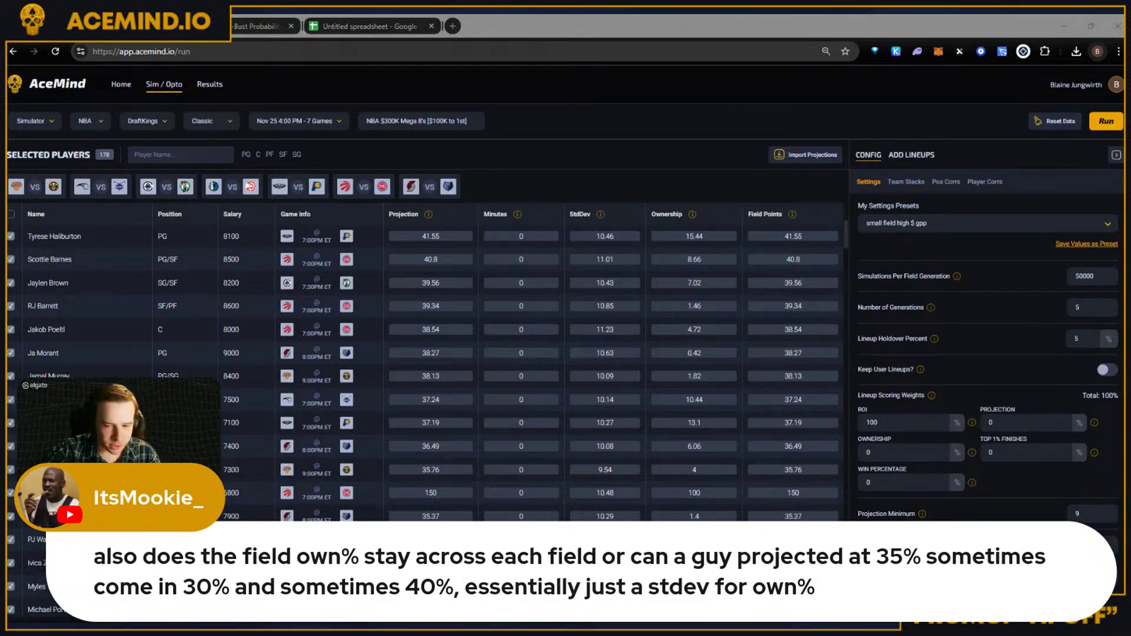
Step: Examine the Number of Generations setting and its explanation in the simulator configuration
{"action": "mouse_move", "coordinate": [931, 308]}
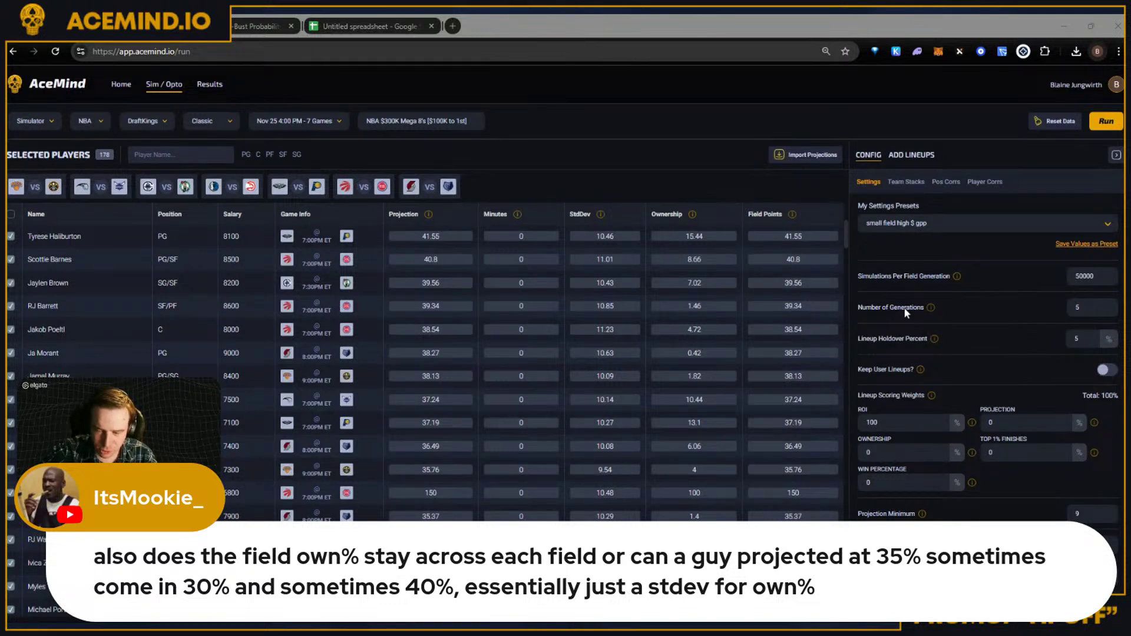
{"action": "triple_click", "coordinate": [883, 306]}
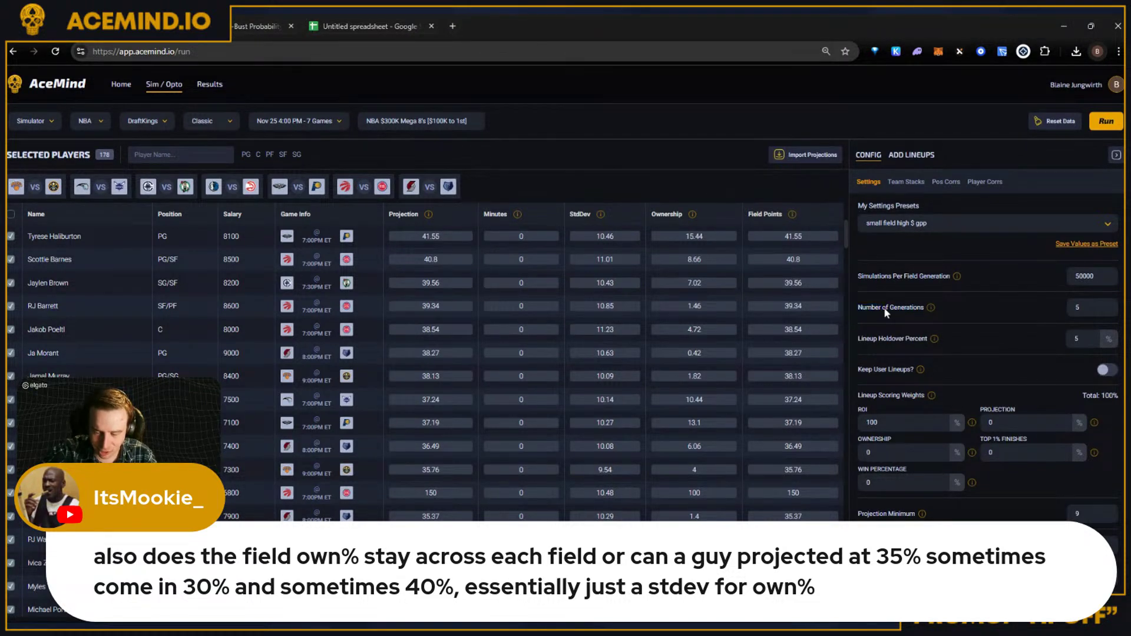
{"action": "left_click", "coordinate": [880, 331]}
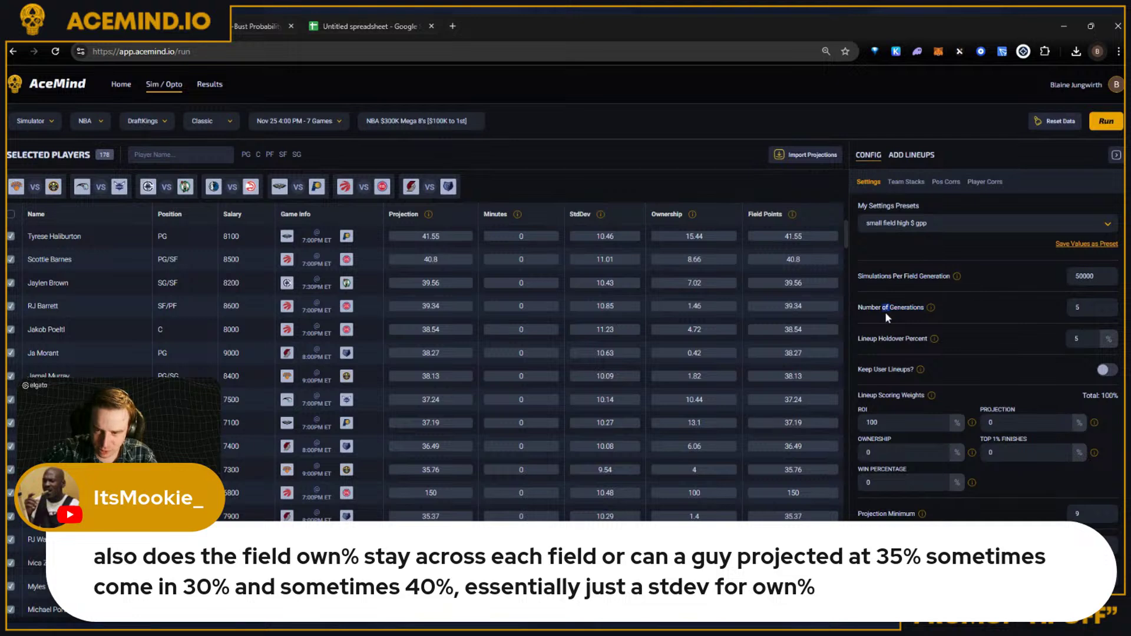
{"action": "double_click", "coordinate": [885, 310]}
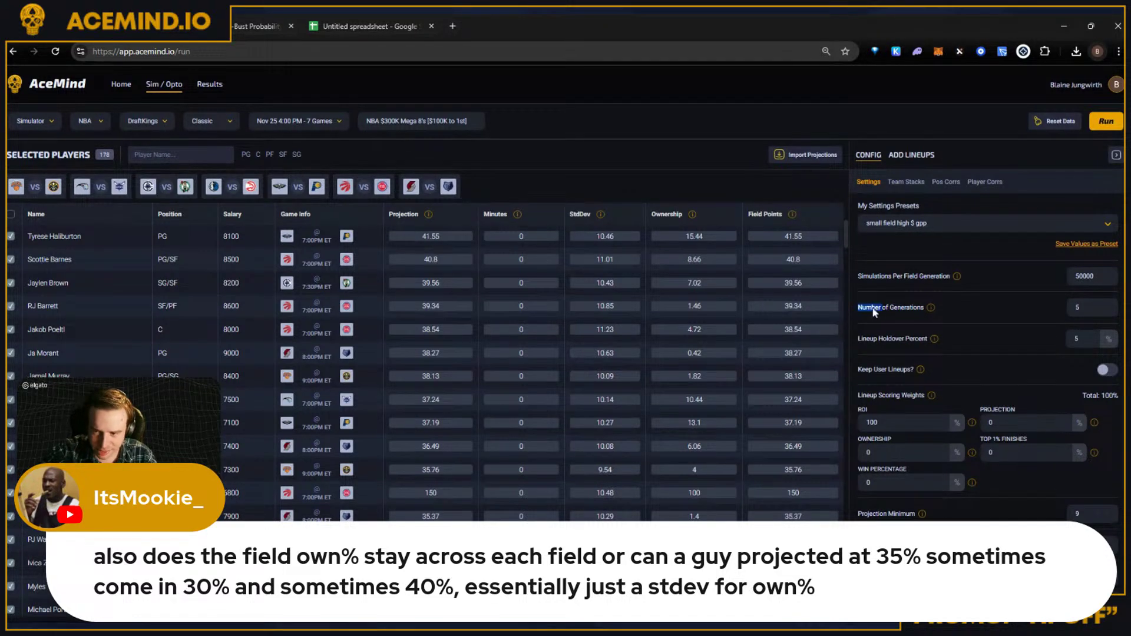
{"action": "left_click_drag", "start_coordinate": [859, 307], "coordinate": [905, 308]}
{"action": "left_click", "coordinate": [919, 309]}
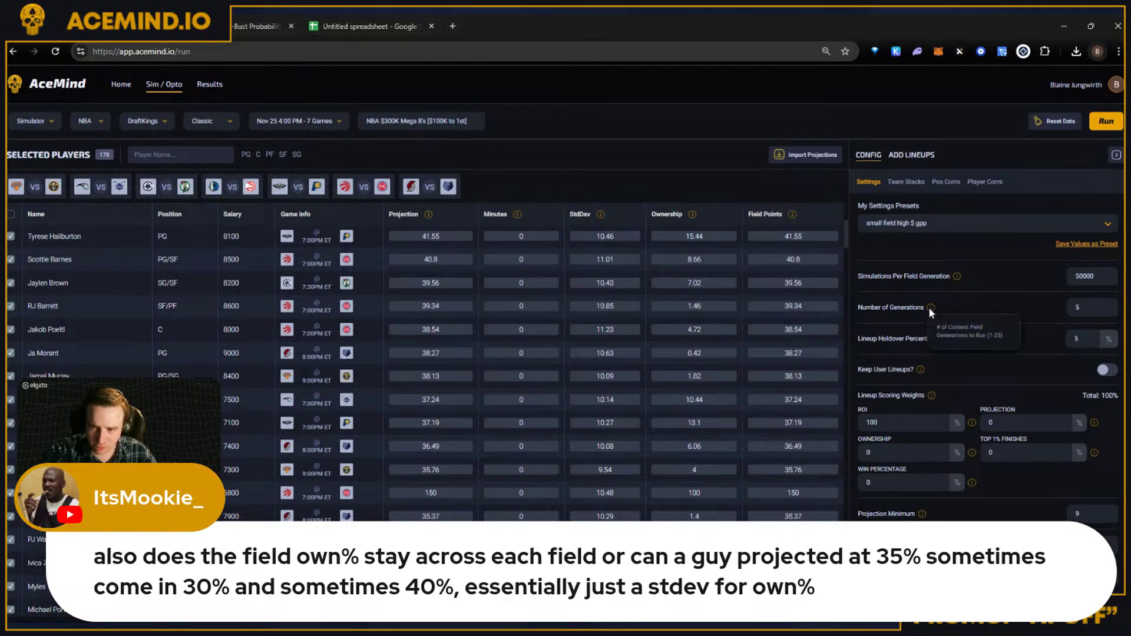
{"action": "left_click_drag", "start_coordinate": [858, 307], "coordinate": [912, 309]}
{"action": "double_click", "coordinate": [910, 311]}
{"action": "left_click", "coordinate": [910, 311]}
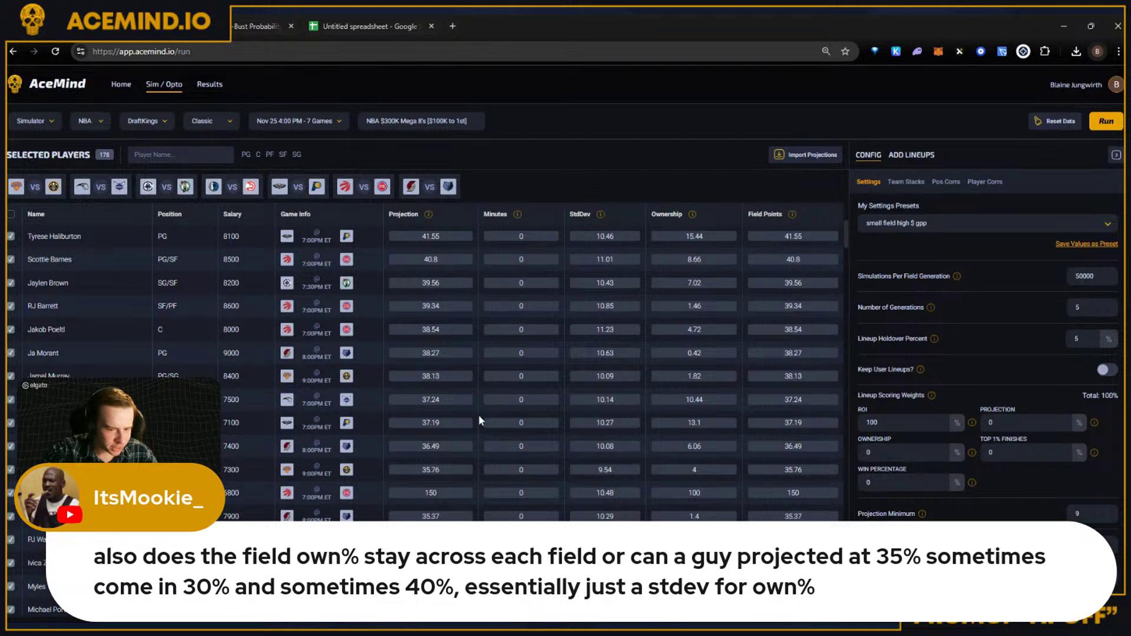
Step: Clear all simulator data and reselect the Nov 25 4:00 PM 7-game slate with the NBA $300K Mega 8's [$100K to 1st] contest
{"action": "left_click", "coordinate": [1050, 124]}
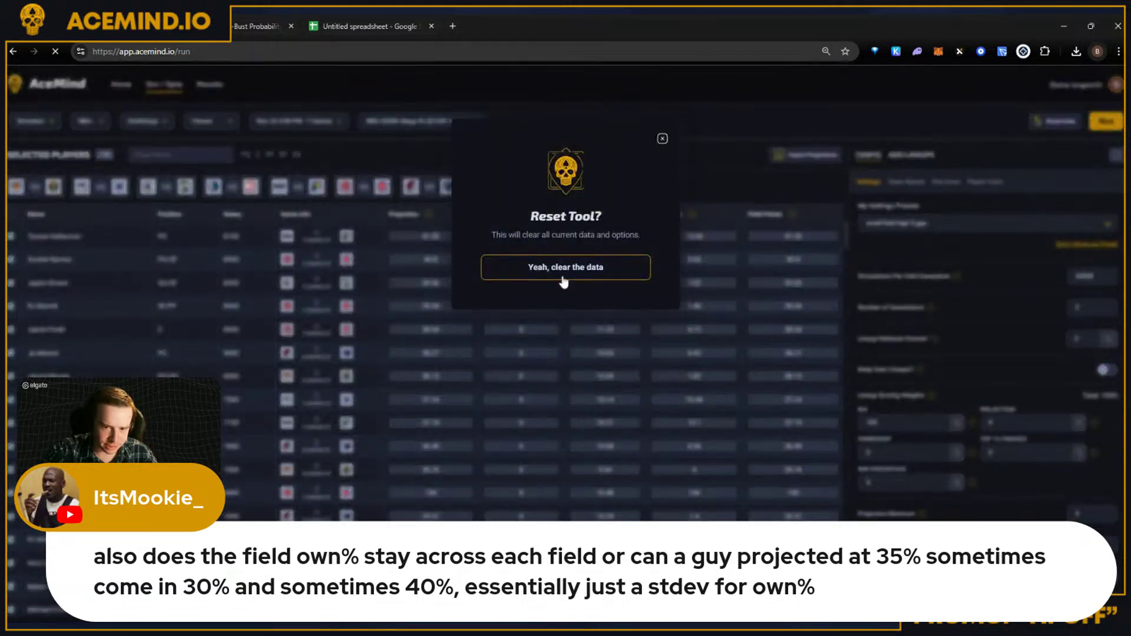
{"action": "left_click", "coordinate": [563, 282]}
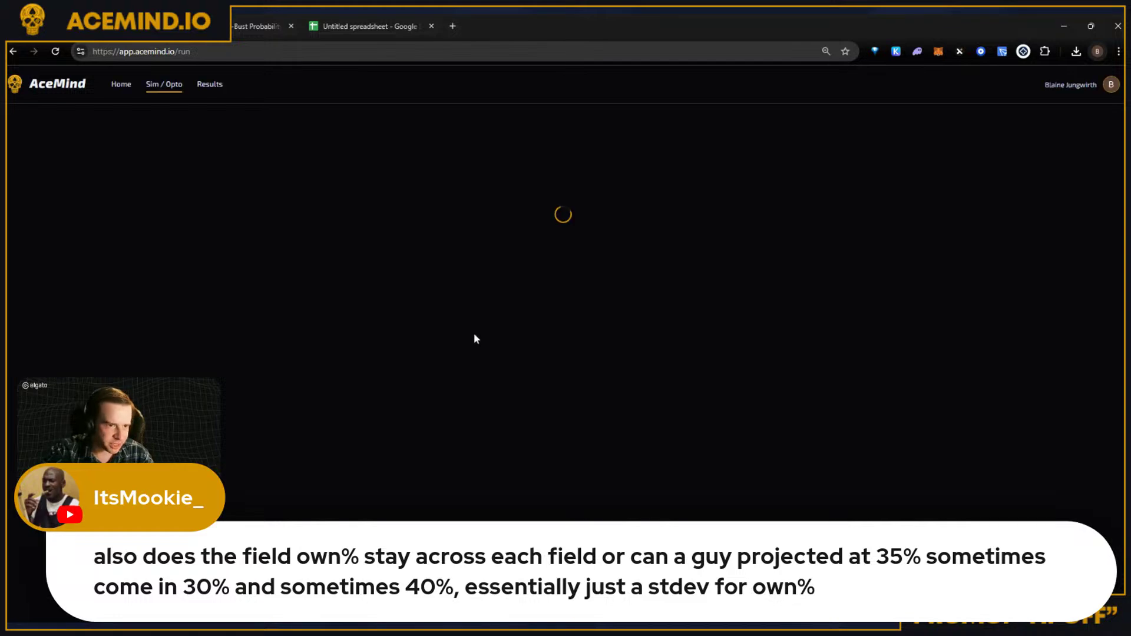
{"action": "left_click", "coordinate": [288, 124]}
{"action": "left_click", "coordinate": [326, 147]}
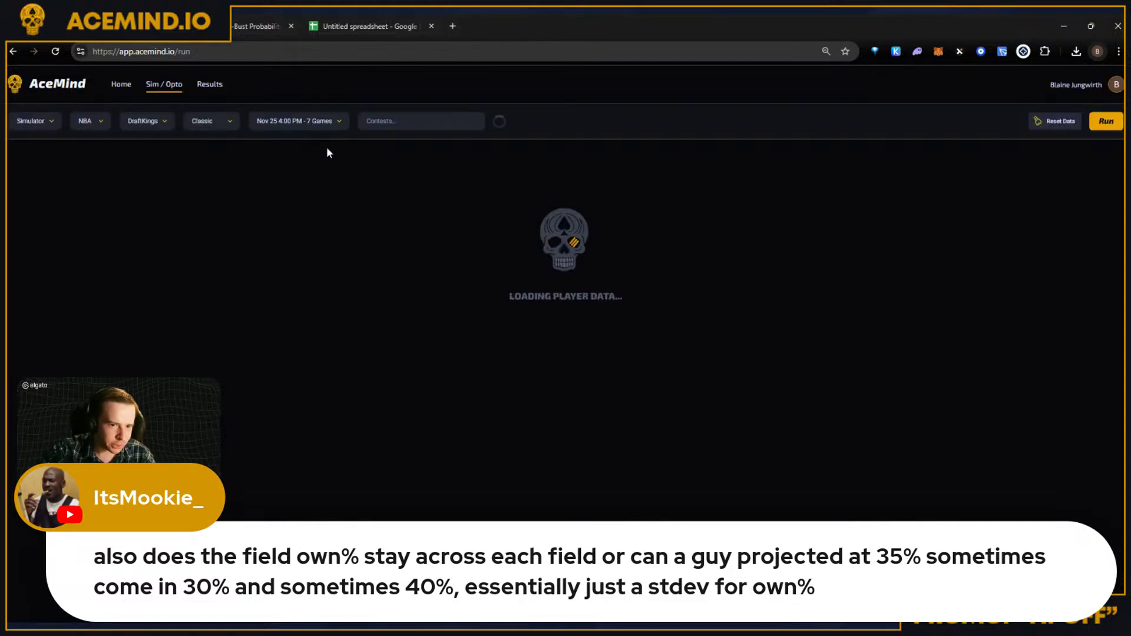
{"action": "left_click", "coordinate": [414, 122]}
{"action": "left_click", "coordinate": [417, 140]}
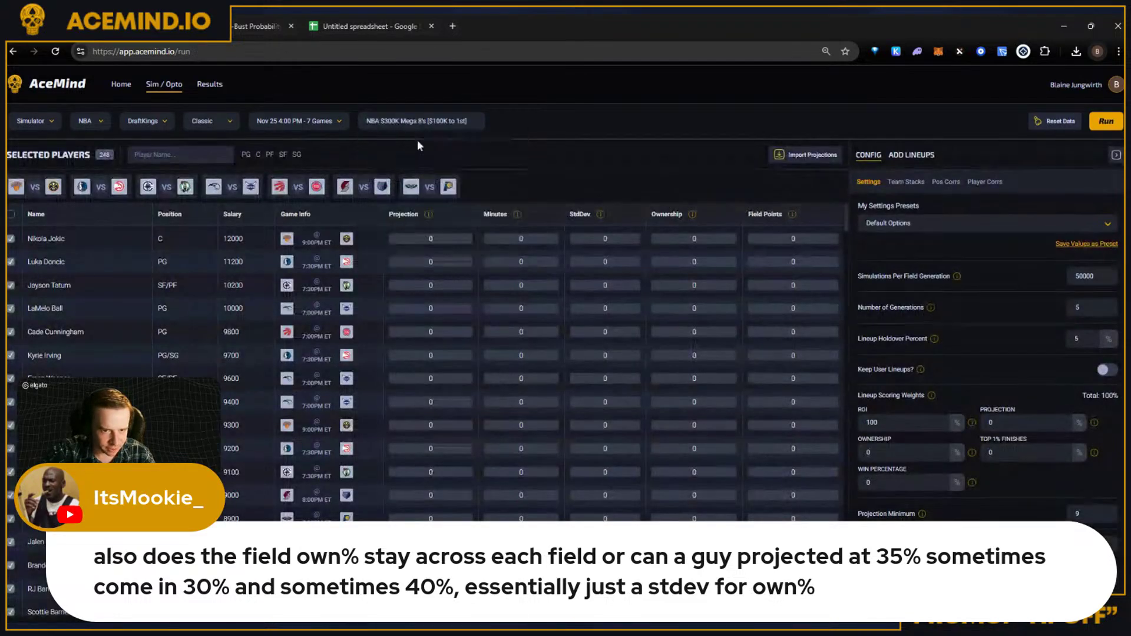
Step: Import the player projections file, leaving minutes blank and using the projection value for field points
{"action": "left_click", "coordinate": [807, 155]}
{"action": "left_click", "coordinate": [579, 308]}
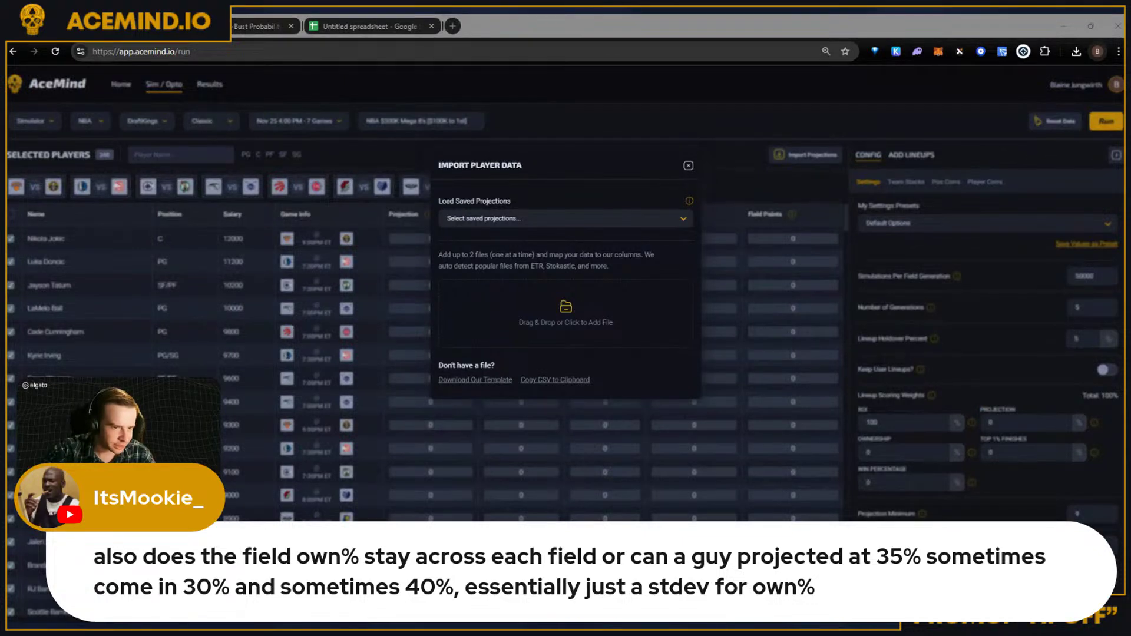
{"action": "left_click", "coordinate": [549, 394]}
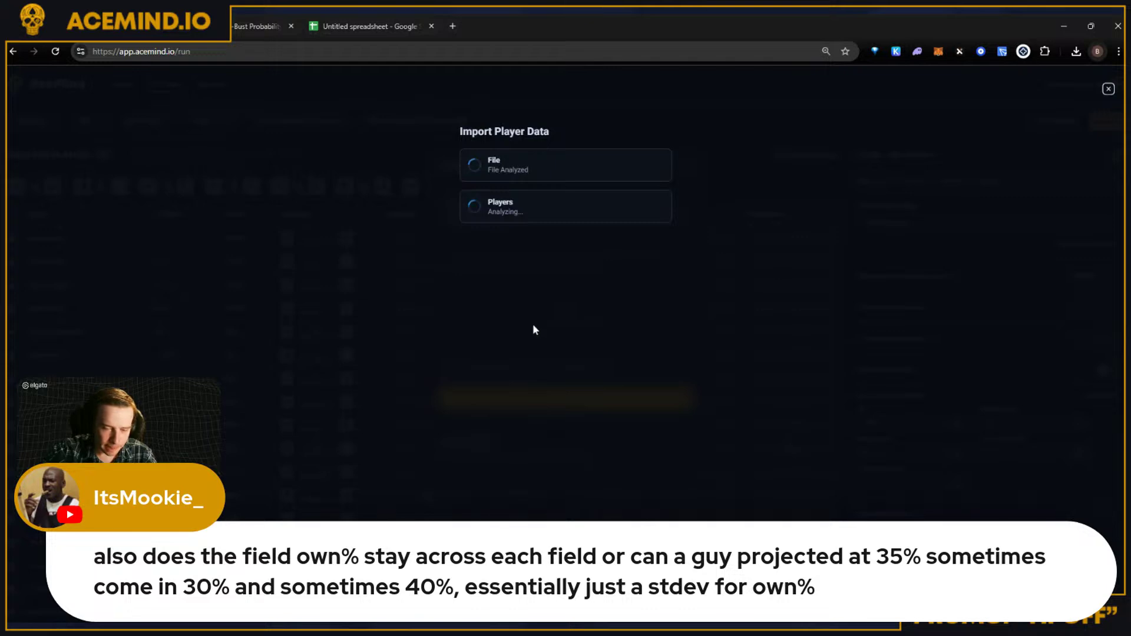
{"action": "left_click", "coordinate": [641, 289]}
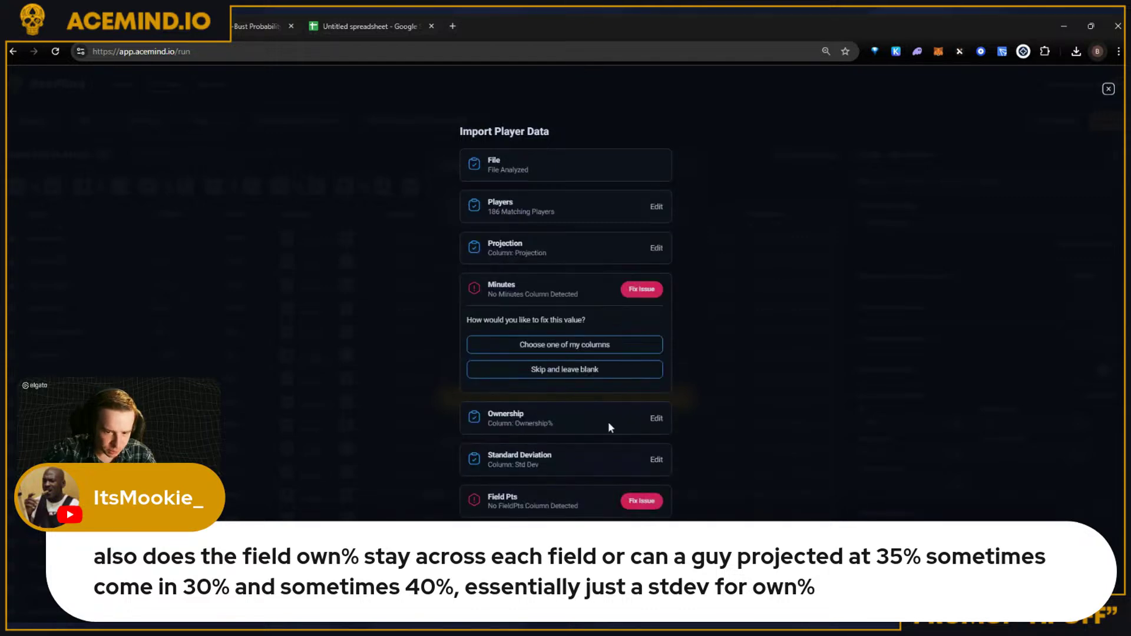
{"action": "left_click", "coordinate": [592, 375]}
{"action": "left_click", "coordinate": [641, 413]}
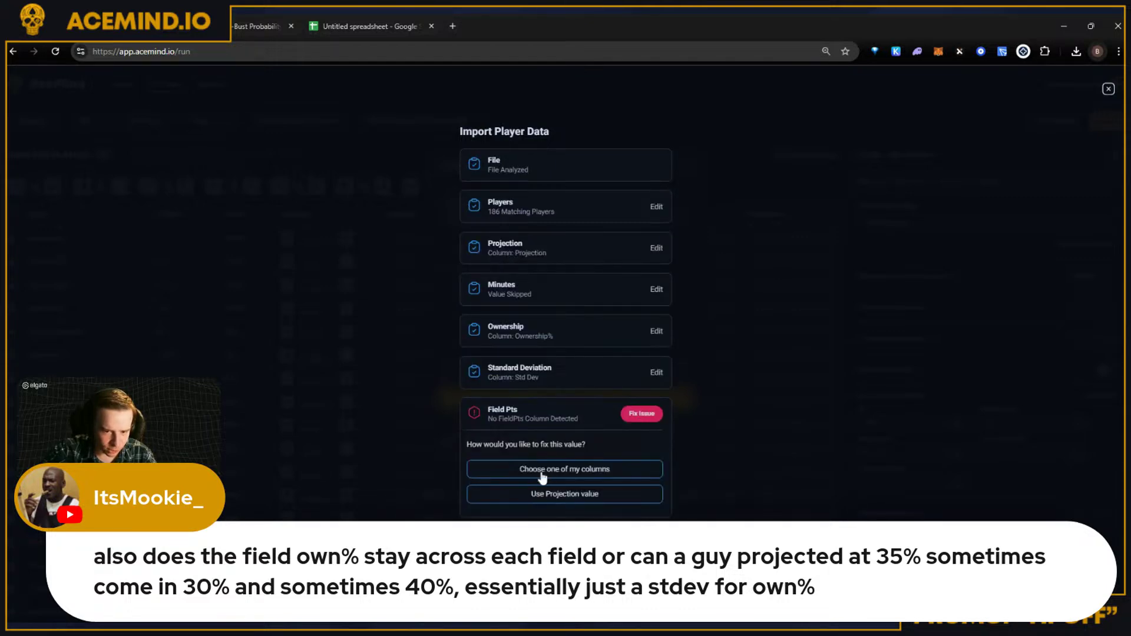
{"action": "left_click", "coordinate": [550, 494]}
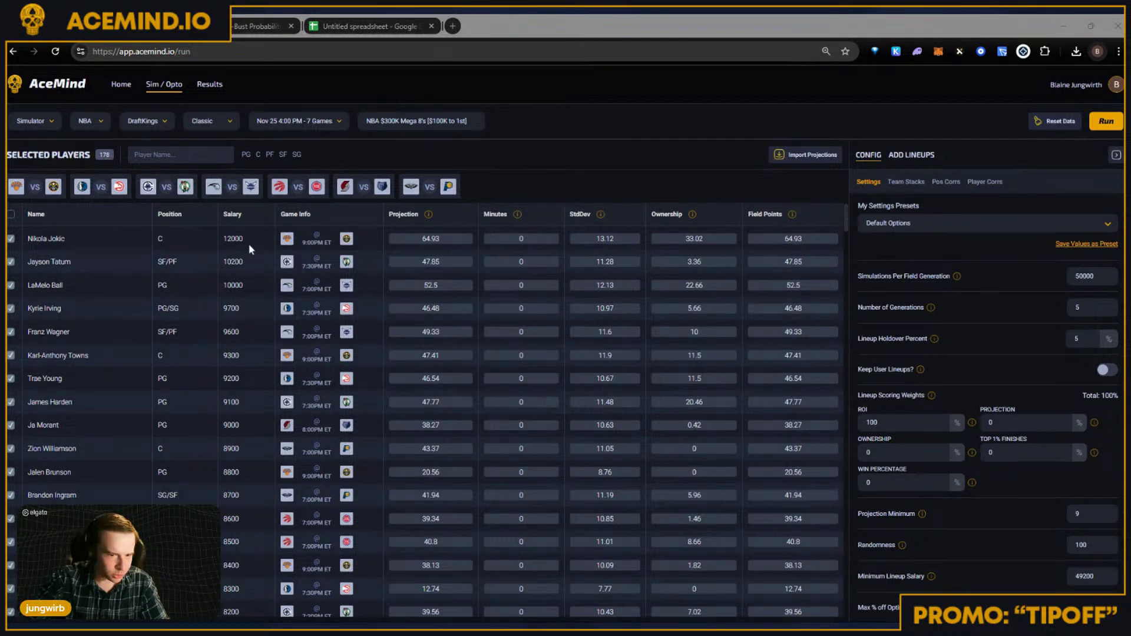
Step: Look through the reloaded player list and check Malik Beasley's salary and ownership
{"action": "scroll", "coordinate": [140, 400], "scroll_direction": "down", "scroll_amount": 15}
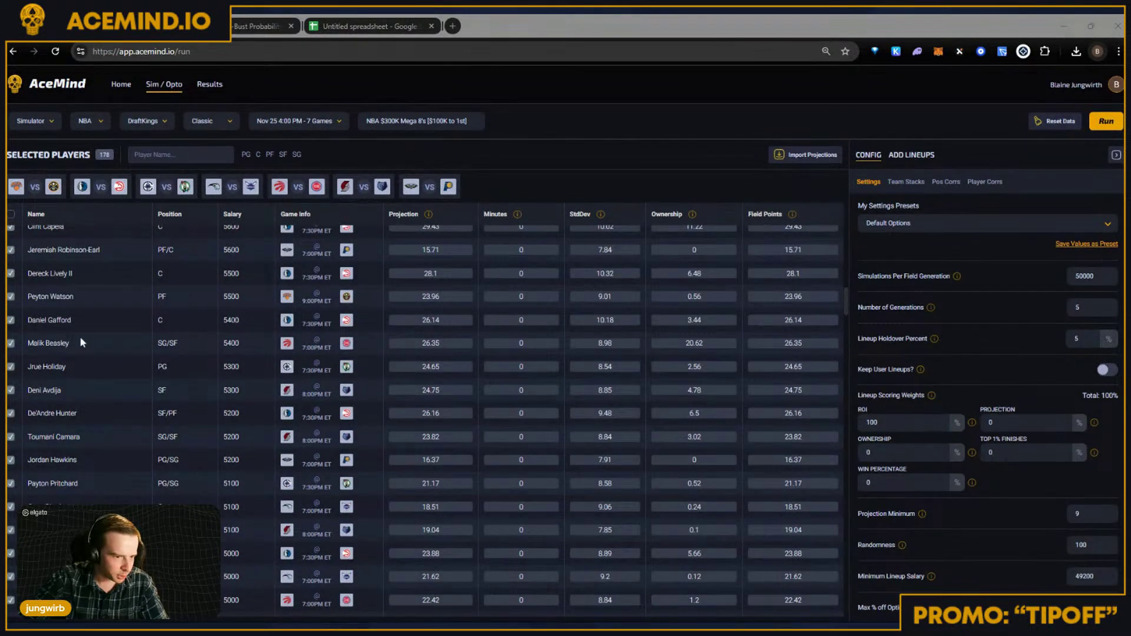
{"action": "left_click_drag", "start_coordinate": [80, 342], "coordinate": [18, 347]}
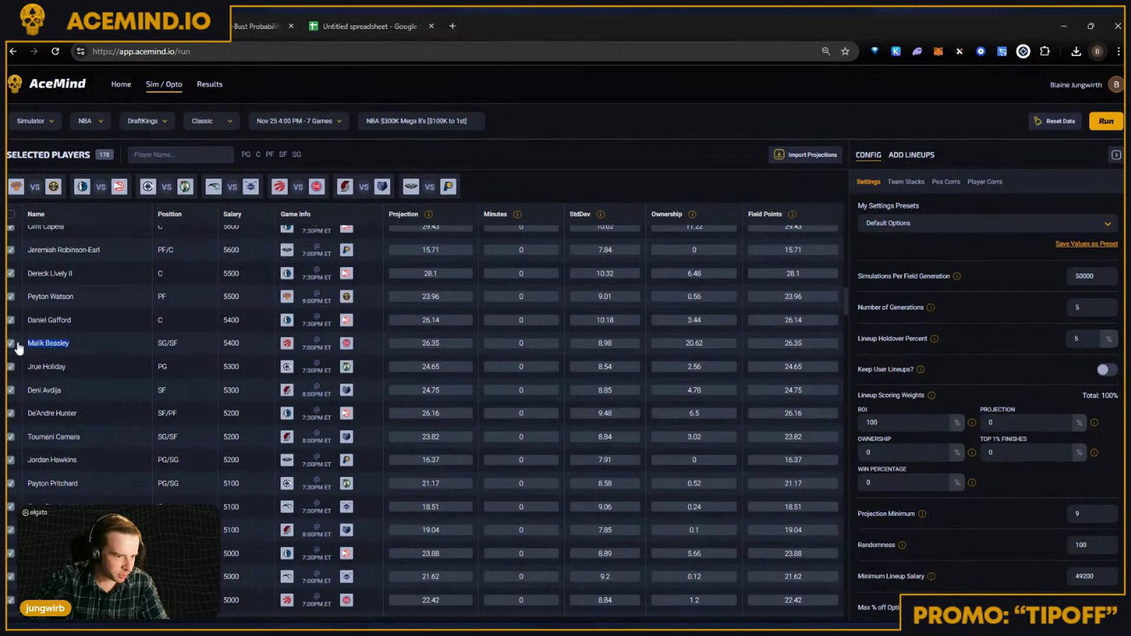
{"action": "left_click", "coordinate": [238, 352]}
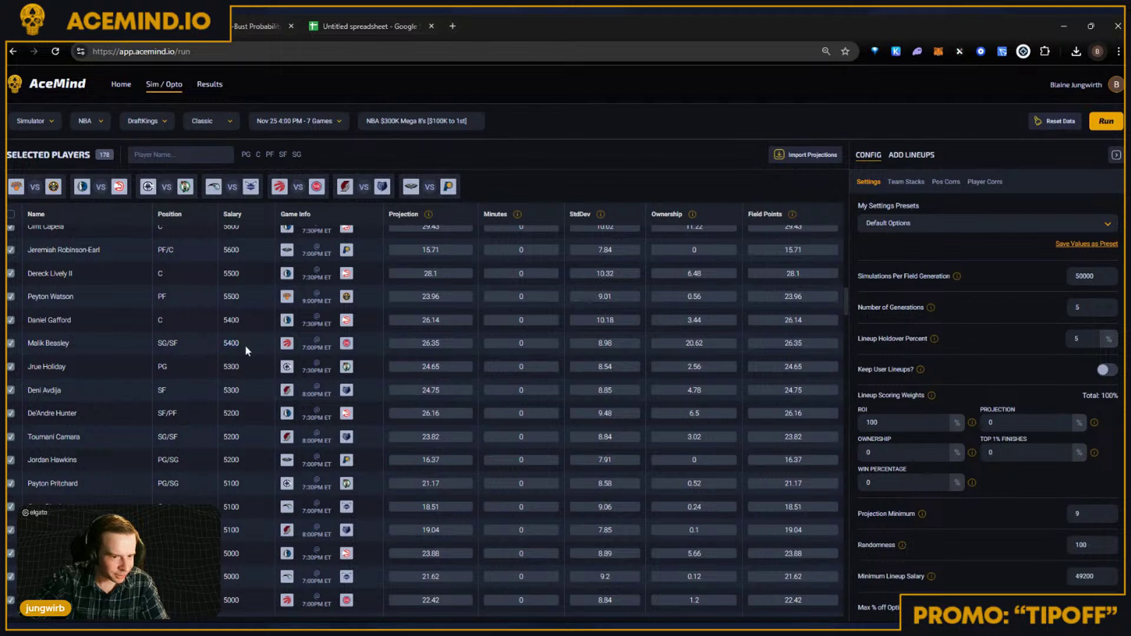
{"action": "double_click", "coordinate": [232, 344]}
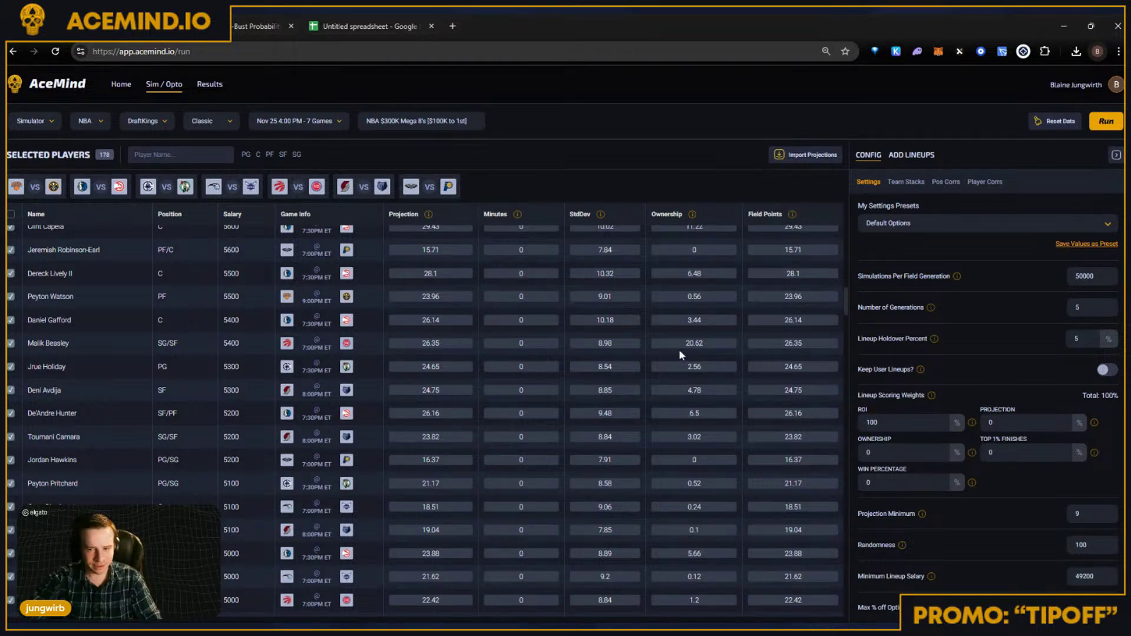
{"action": "scroll", "coordinate": [223, 351], "scroll_direction": "up", "scroll_amount": 5}
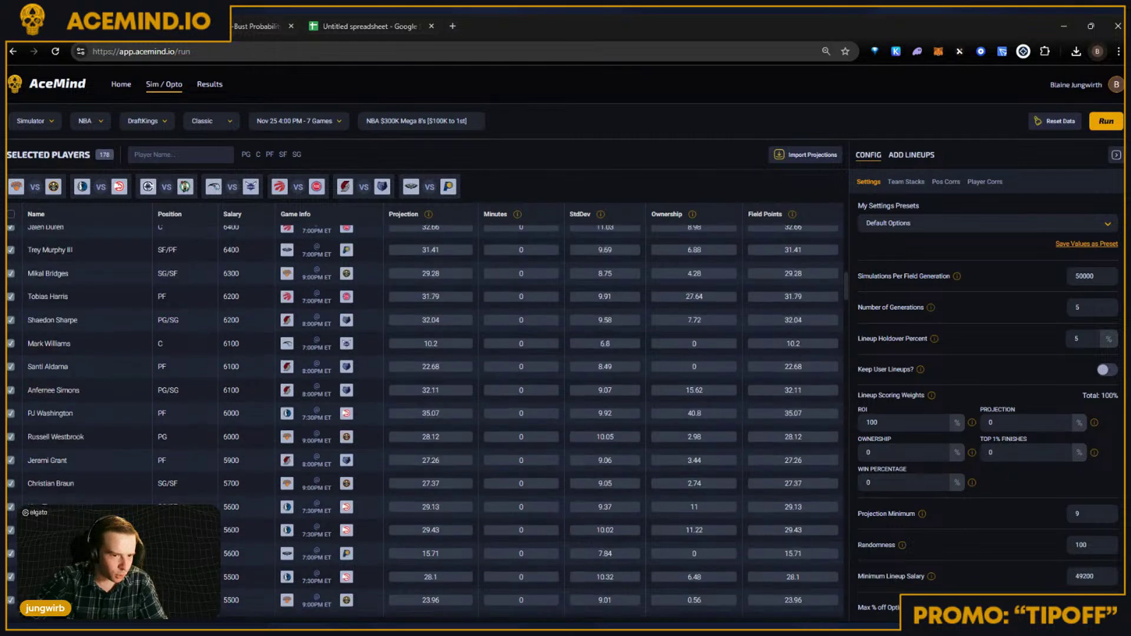
Step: Look through the player list again and check Malik Beasley's salary, projection and ownership
{"action": "scroll", "coordinate": [255, 403], "scroll_direction": "up", "scroll_amount": 10}
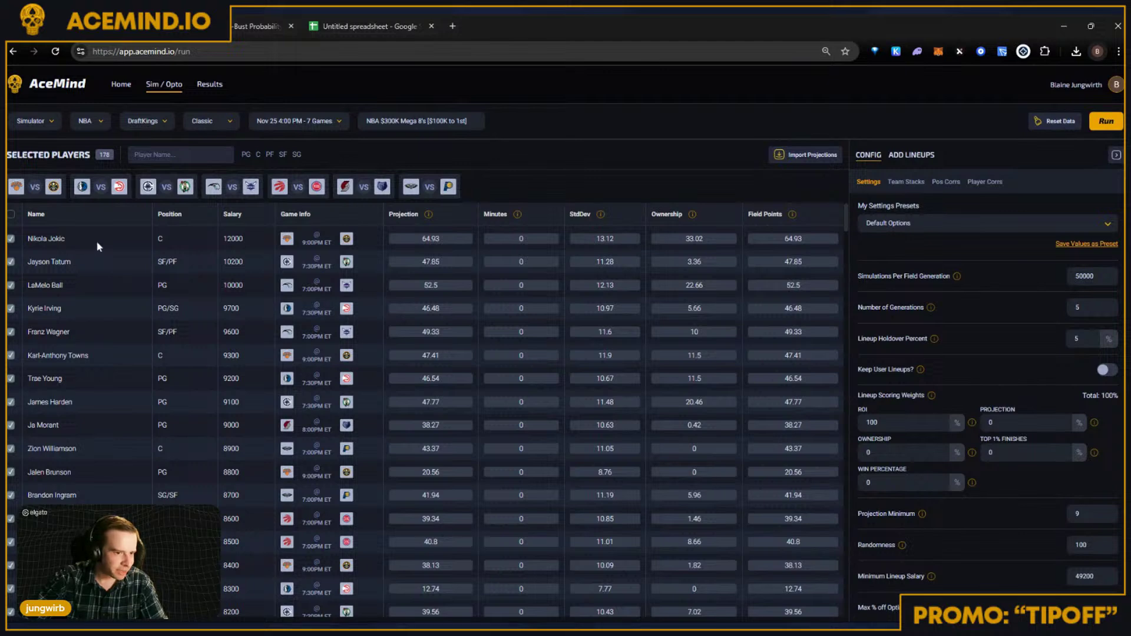
{"action": "scroll", "coordinate": [220, 495], "scroll_direction": "down", "scroll_amount": 3}
{"action": "scroll", "coordinate": [219, 495], "scroll_direction": "down", "scroll_amount": 10}
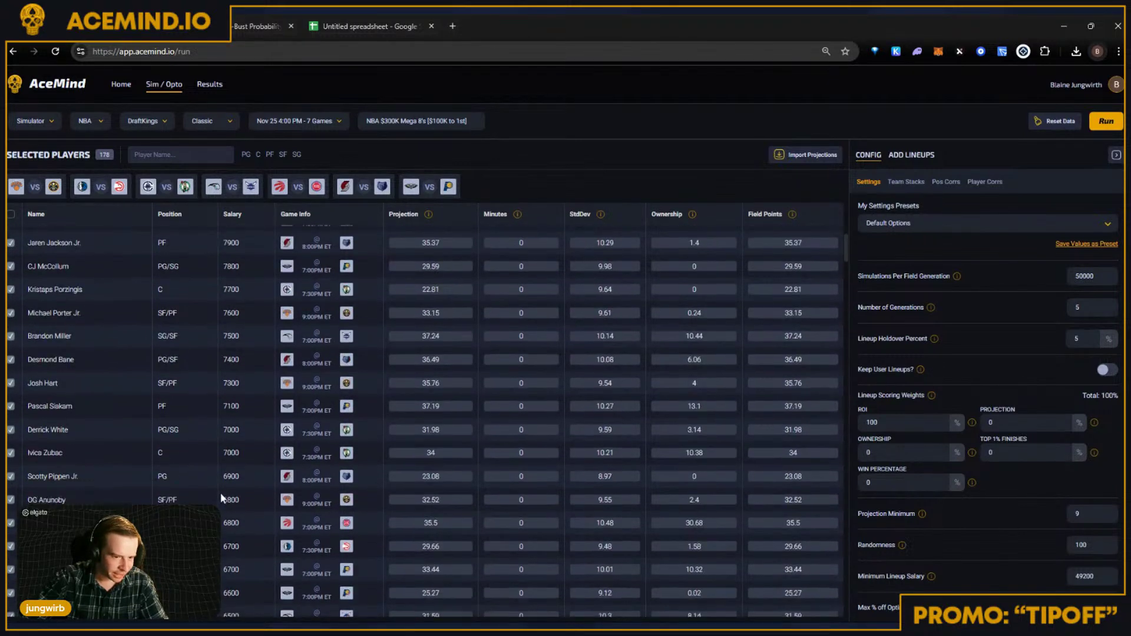
{"action": "scroll", "coordinate": [243, 497], "scroll_direction": "down", "scroll_amount": 2}
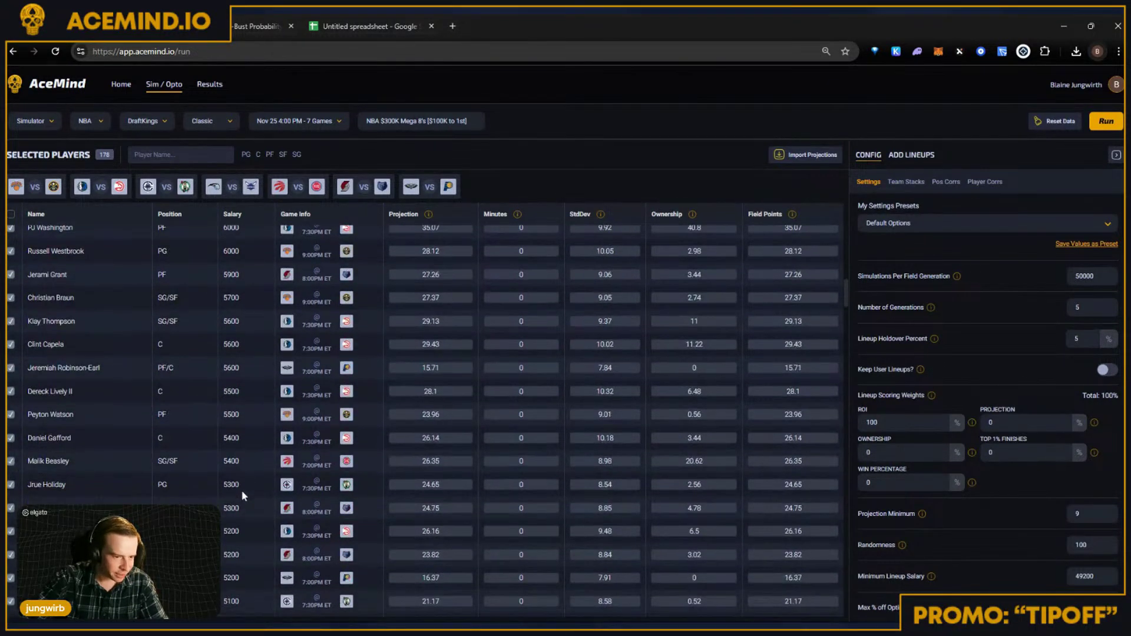
{"action": "double_click", "coordinate": [35, 461]}
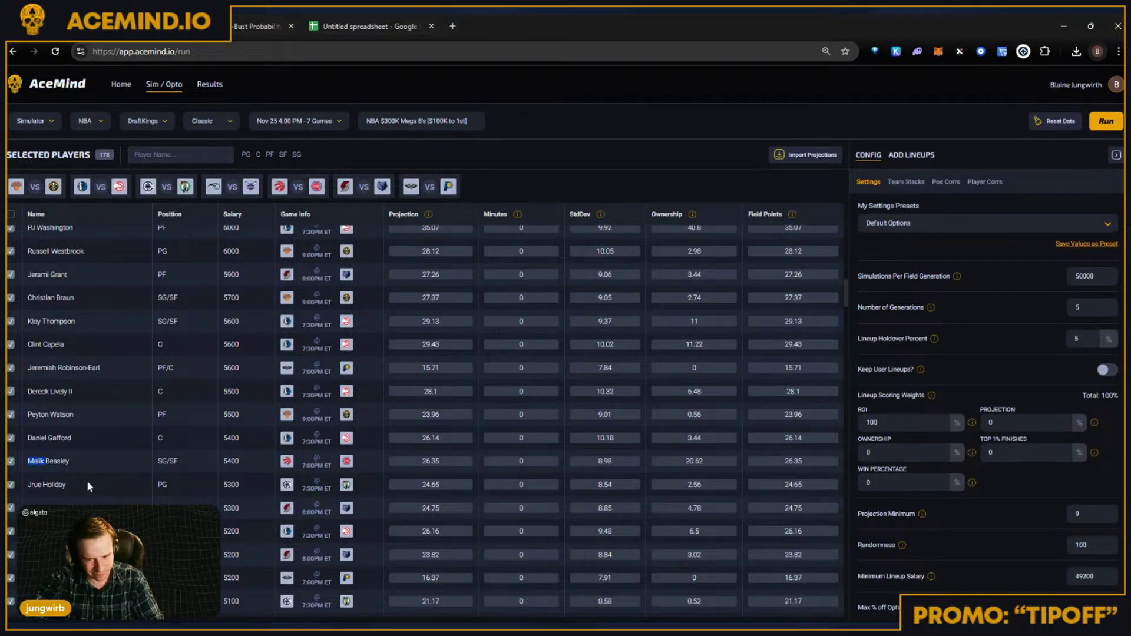
{"action": "double_click", "coordinate": [58, 461]}
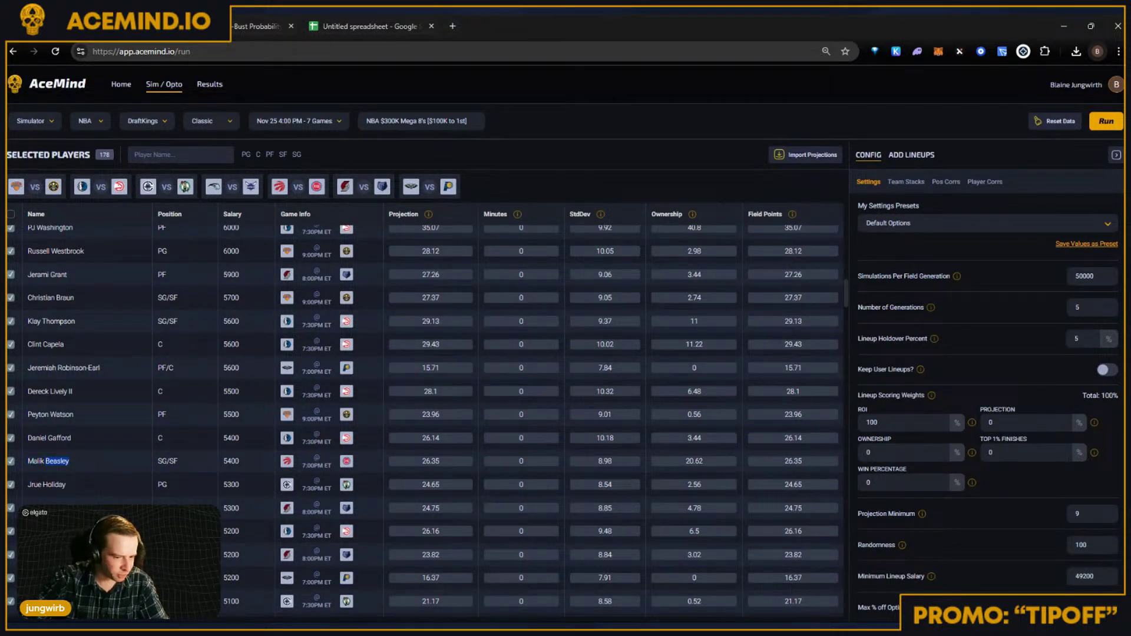
{"action": "left_click", "coordinate": [254, 459]}
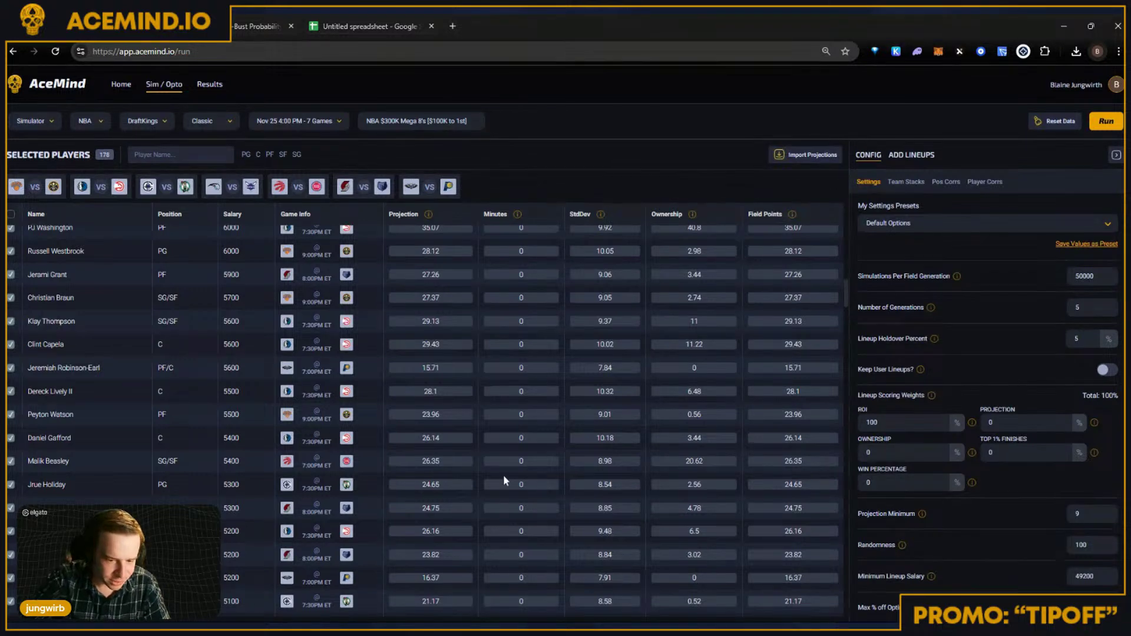
{"action": "scroll", "coordinate": [500, 473], "scroll_direction": "up", "scroll_amount": 10}
{"action": "scroll", "coordinate": [486, 464], "scroll_direction": "up", "scroll_amount": 4}
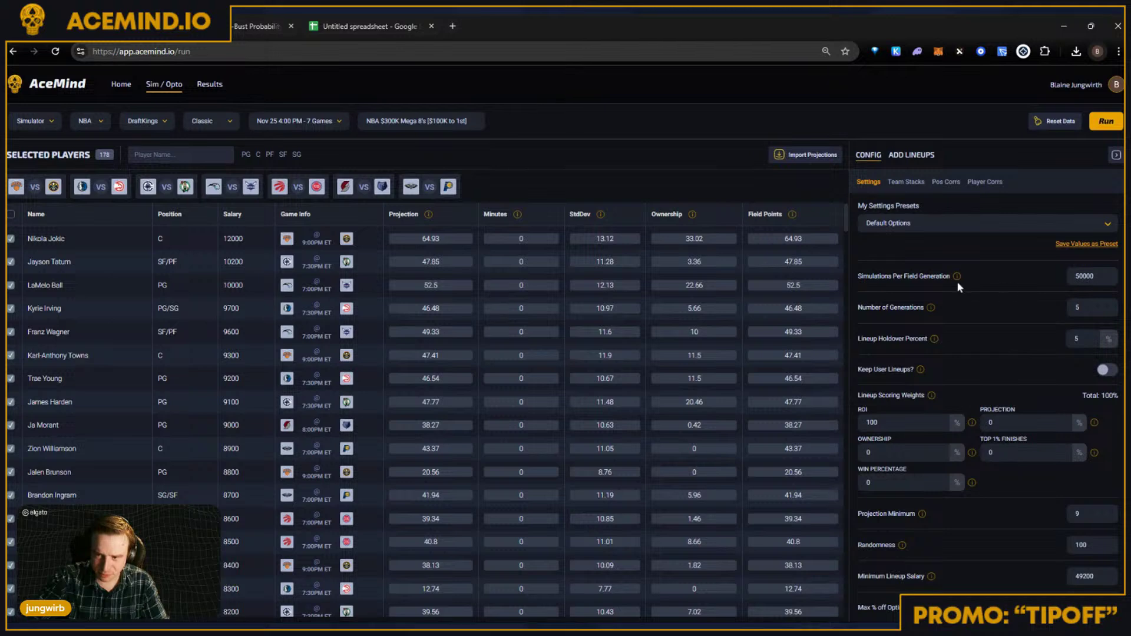
Step: Set the Number of Generations to 10 and look over the contests available for the slate
{"action": "mouse_move", "coordinate": [957, 282]}
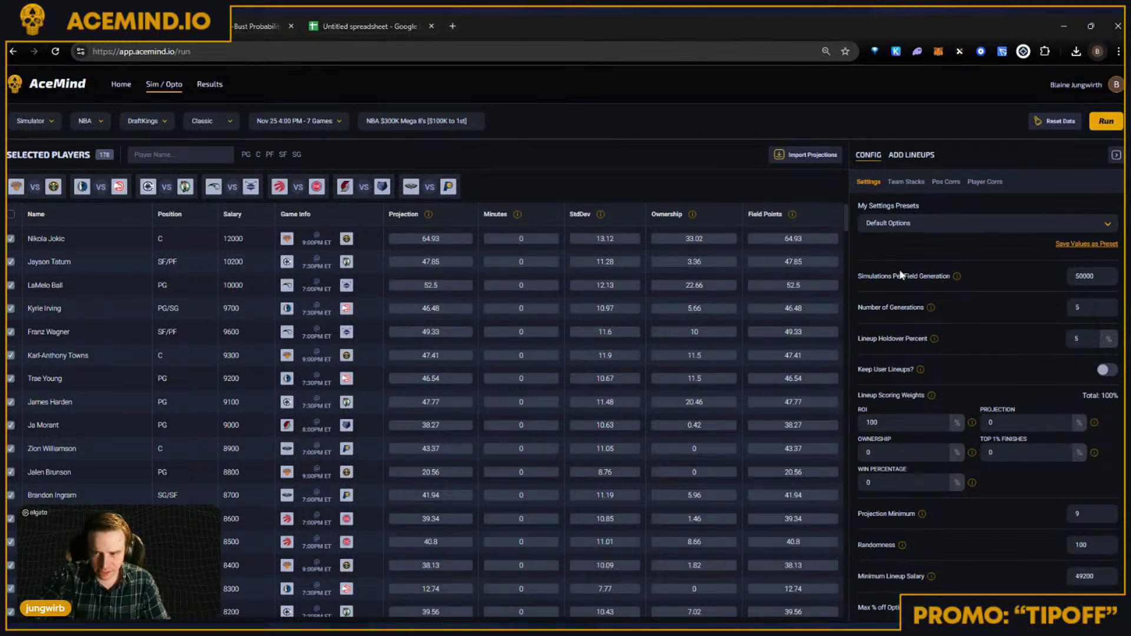
{"action": "double_click", "coordinate": [1084, 277]}
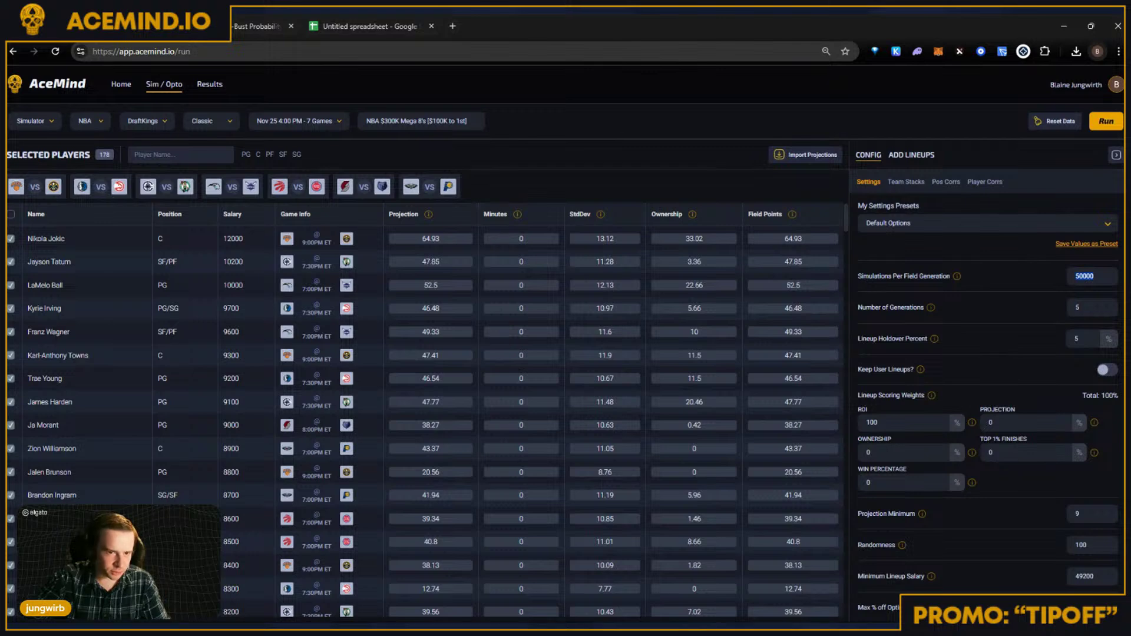
{"action": "left_click", "coordinate": [421, 121]}
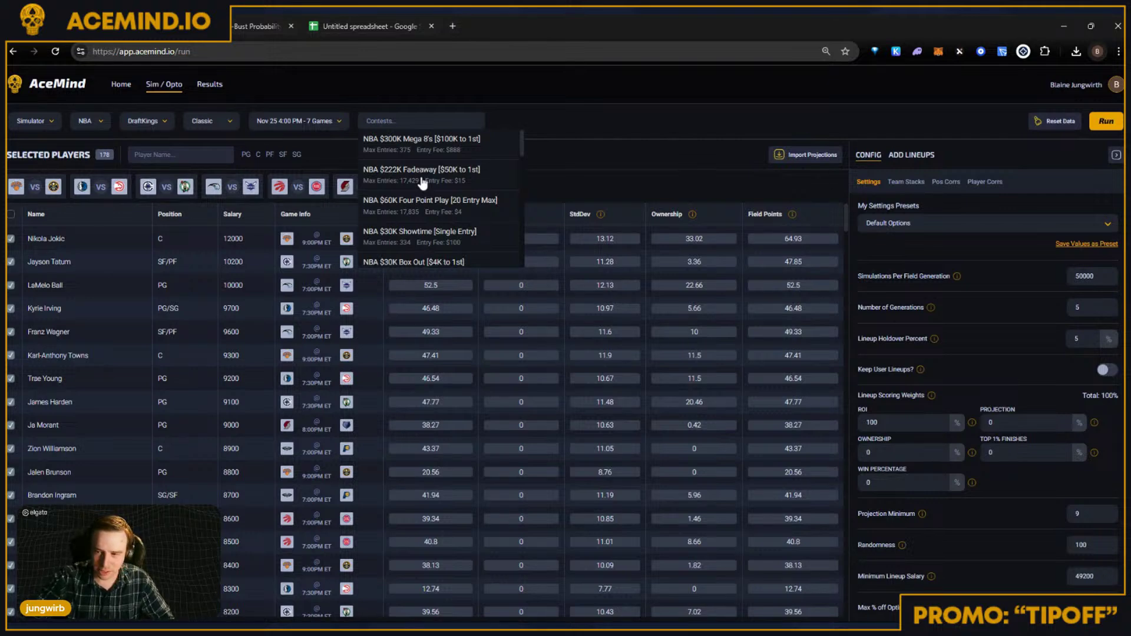
{"action": "left_click", "coordinate": [966, 285]}
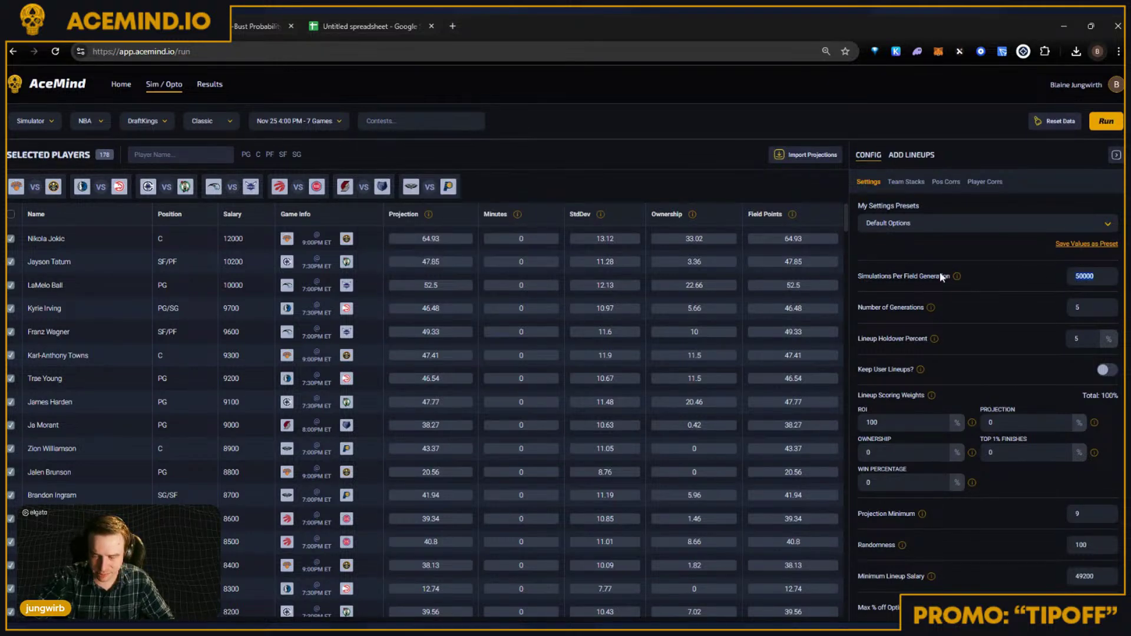
{"action": "key", "text": "Tab"}
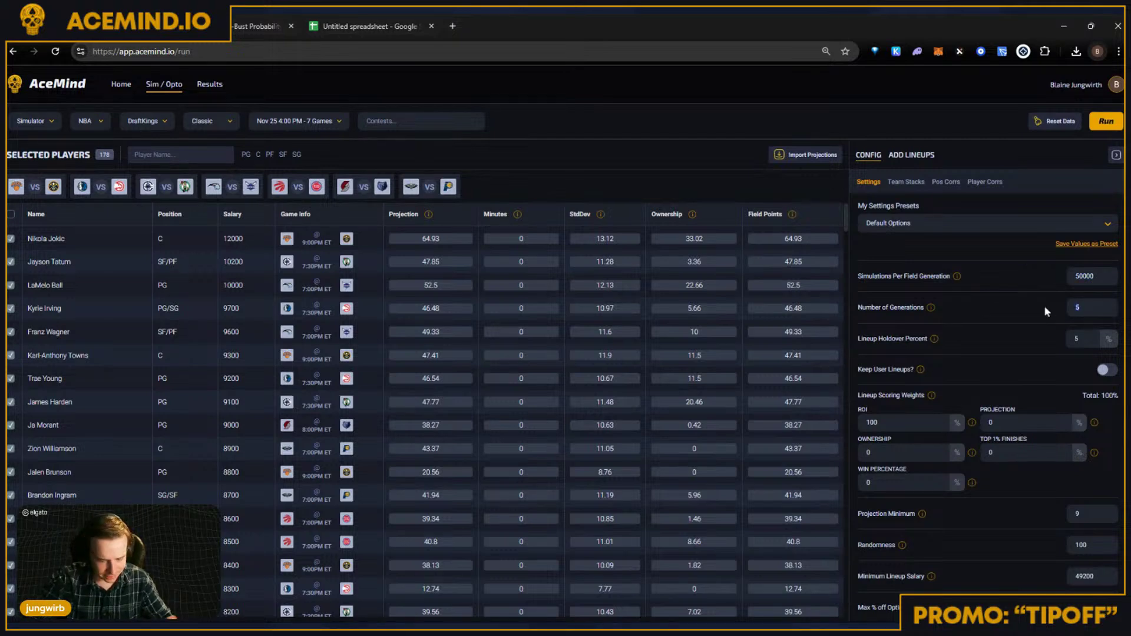
{"action": "type", "text": "10"}
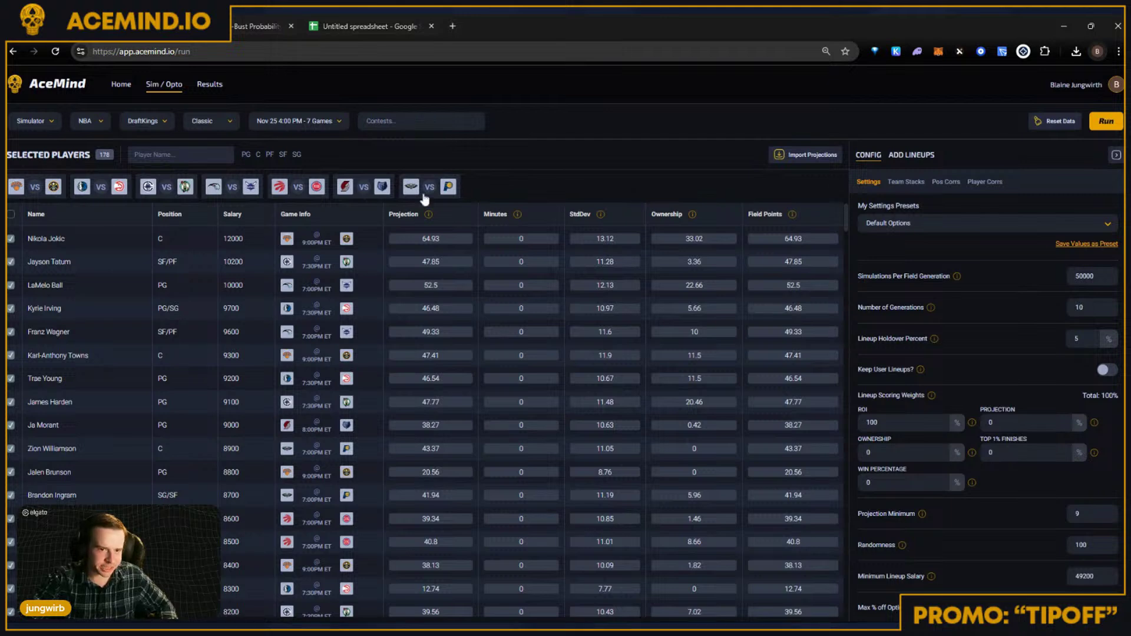
{"action": "left_click", "coordinate": [448, 122]}
{"action": "left_click", "coordinate": [548, 146]}
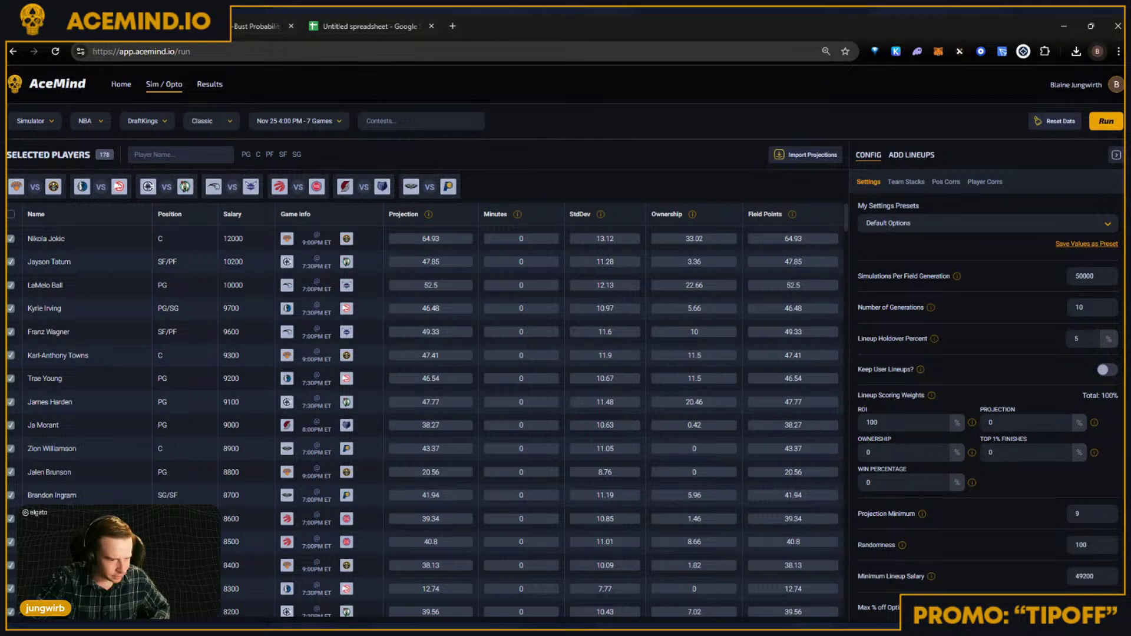
Step: Import the player projections file again, leaving minutes blank and using the projection value for field points
{"action": "left_click", "coordinate": [824, 155]}
{"action": "left_click", "coordinate": [550, 324]}
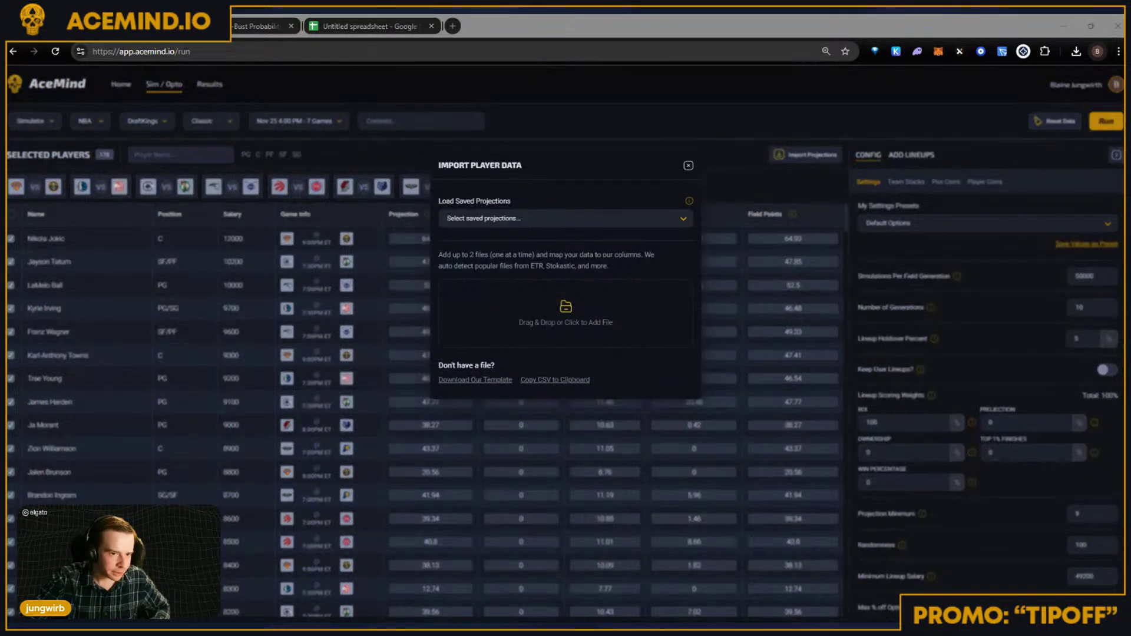
{"action": "left_click", "coordinate": [566, 398]}
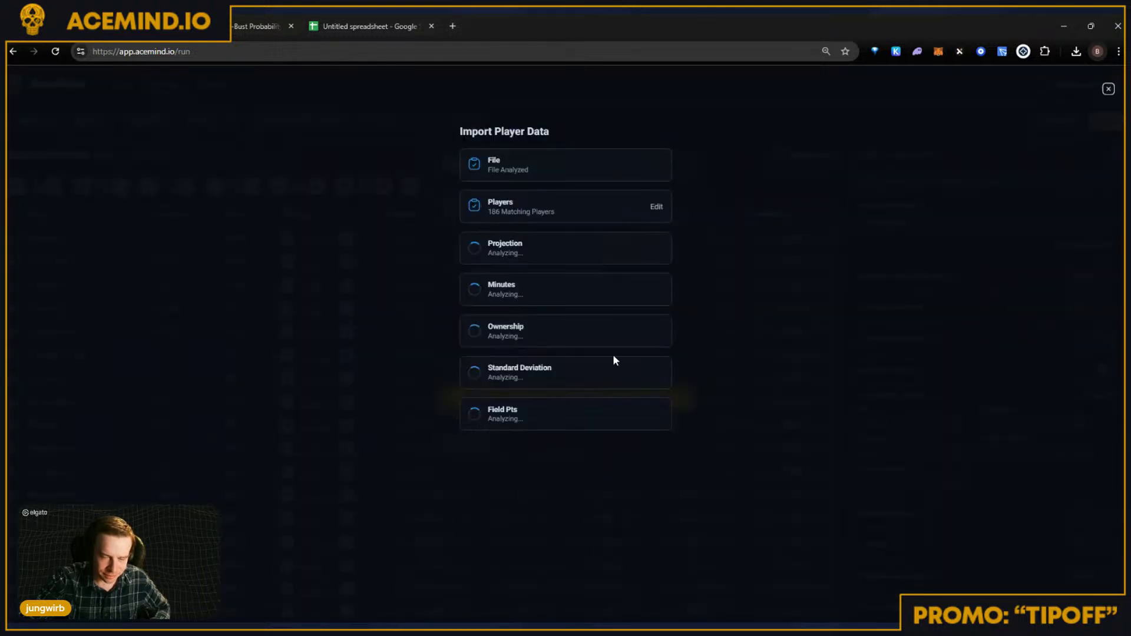
{"action": "left_click", "coordinate": [650, 292]}
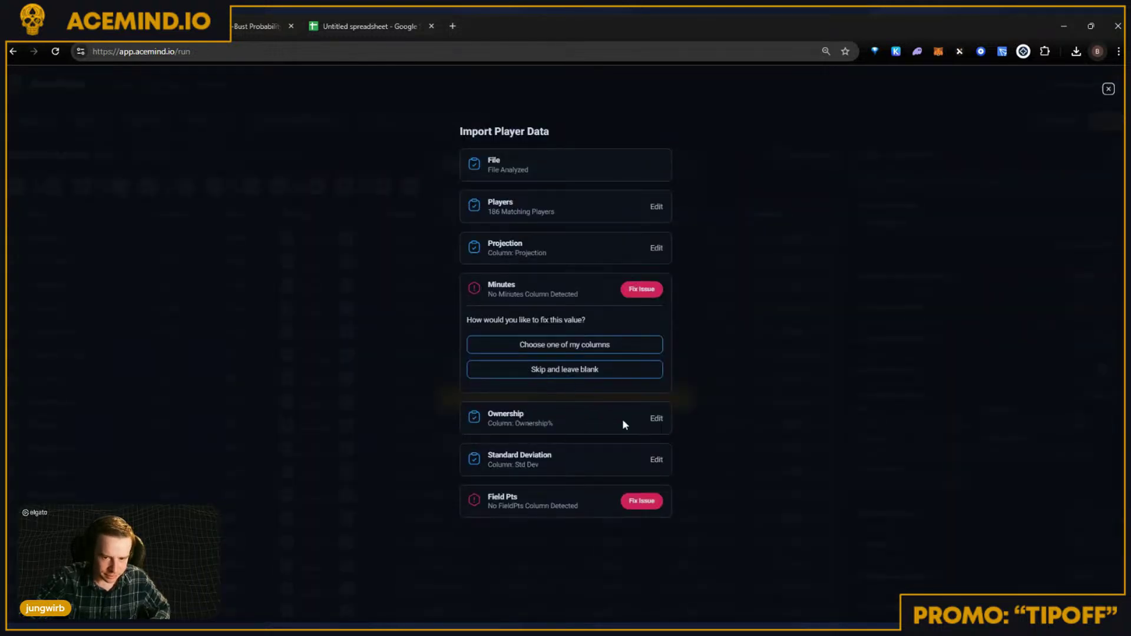
{"action": "left_click", "coordinate": [643, 416]}
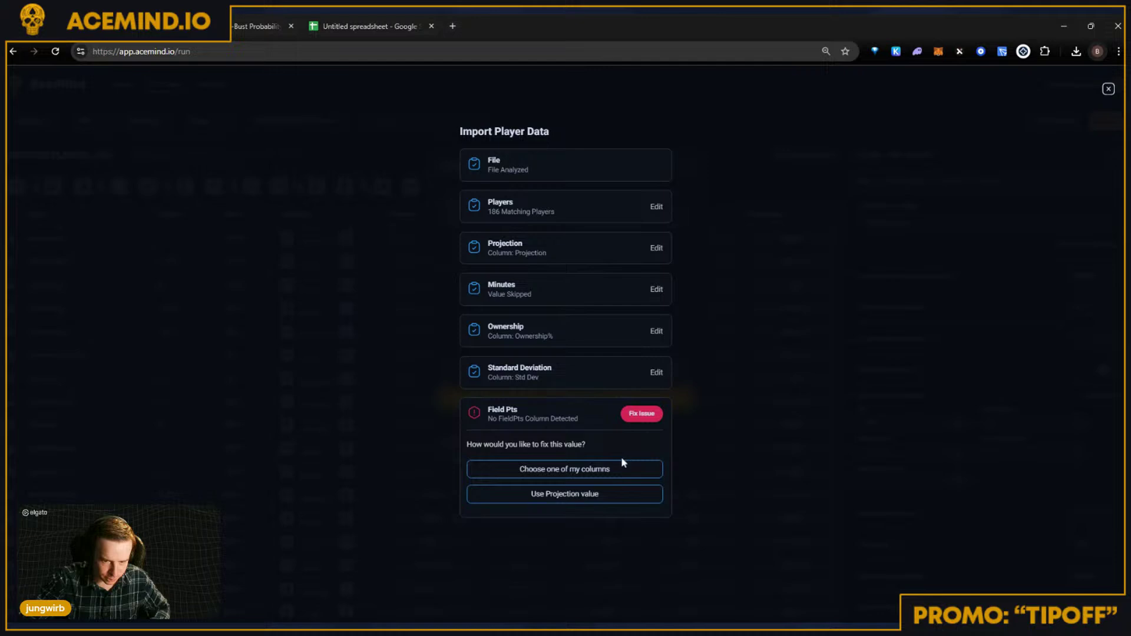
{"action": "left_click", "coordinate": [569, 499]}
{"action": "left_click", "coordinate": [567, 503]}
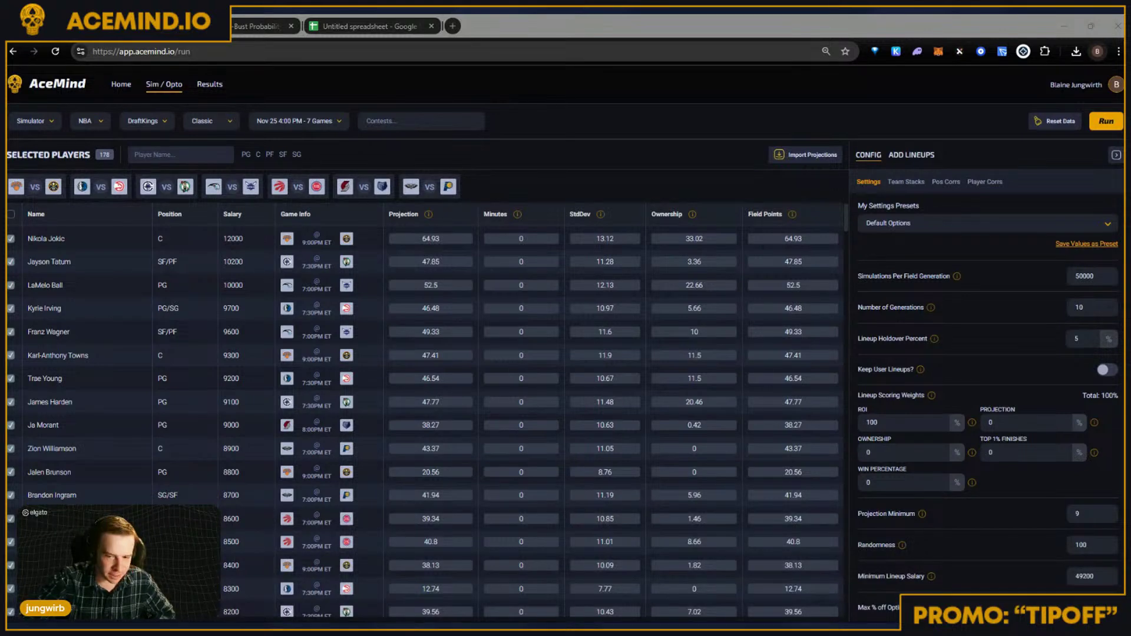
Step: Compare the imported projections and ownership, including Jalen Johnson's, with the DraftKings figures in Stokastic's Boom/Bust Probability table
{"action": "scroll", "coordinate": [711, 462], "scroll_direction": "down", "scroll_amount": 1}
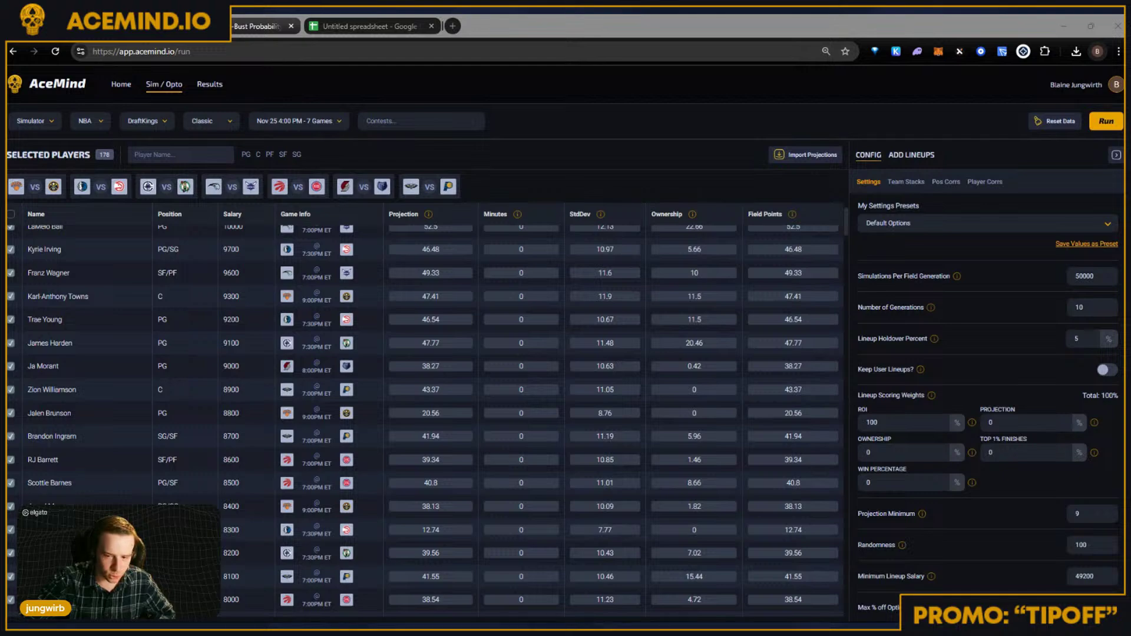
{"action": "key", "text": "ctrl+Tab"}
{"action": "scroll", "coordinate": [828, 390], "scroll_direction": "down", "scroll_amount": 3}
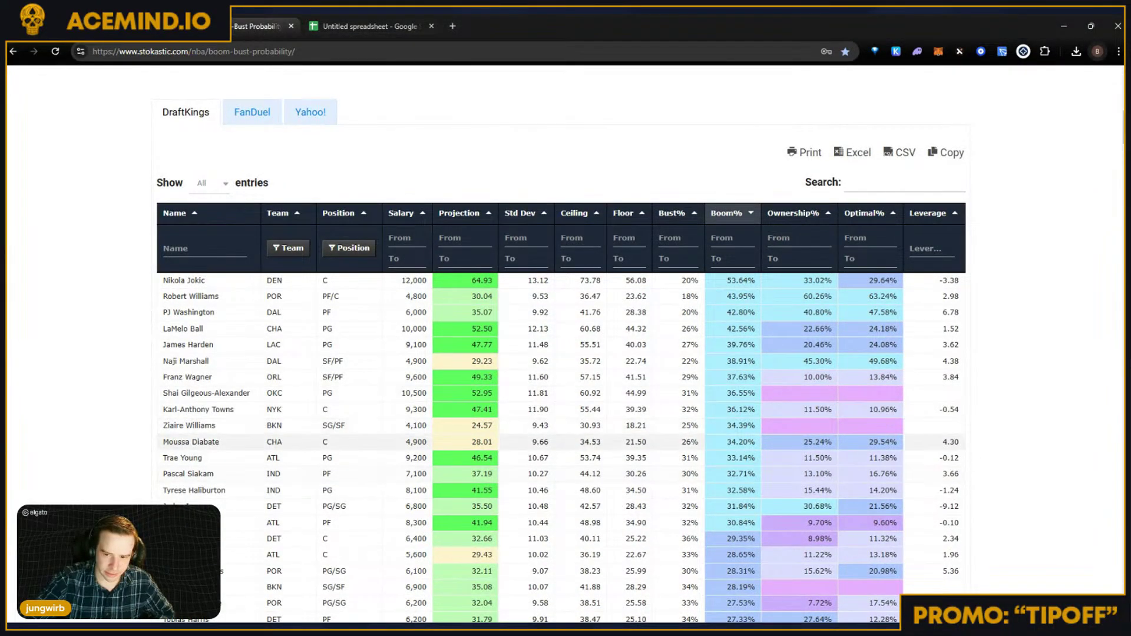
{"action": "scroll", "coordinate": [318, 447], "scroll_direction": "down", "scroll_amount": 2}
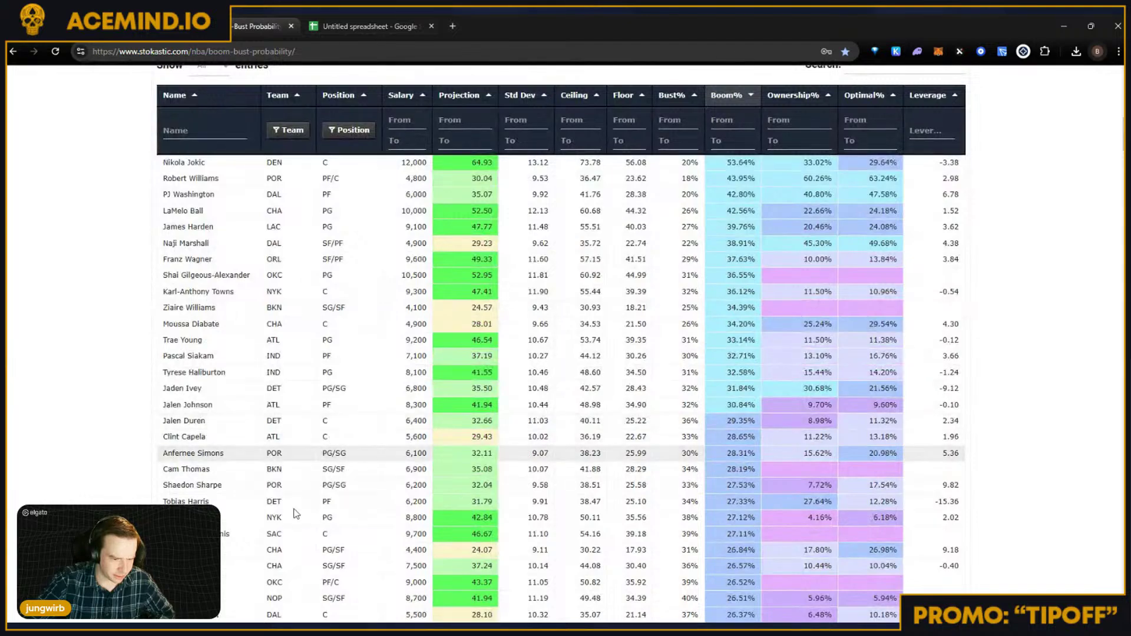
{"action": "key", "text": "ctrl+shift+Tab"}
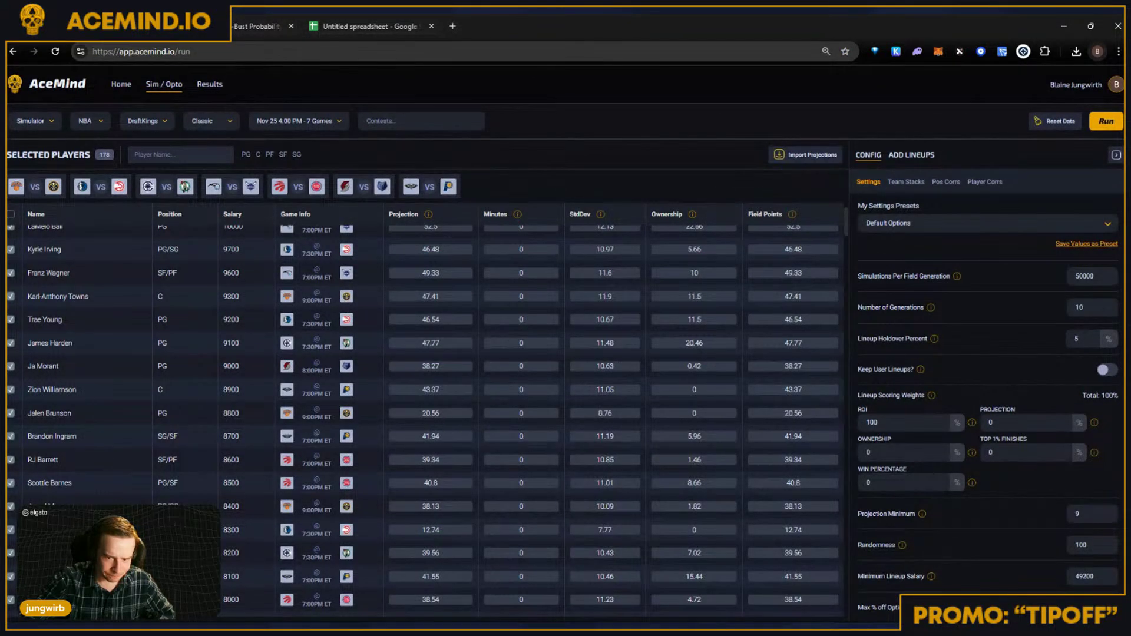
{"action": "key", "text": "ctrl+Tab"}
{"action": "scroll", "coordinate": [253, 294], "scroll_direction": "up", "scroll_amount": 5}
{"action": "left_click", "coordinate": [252, 289]}
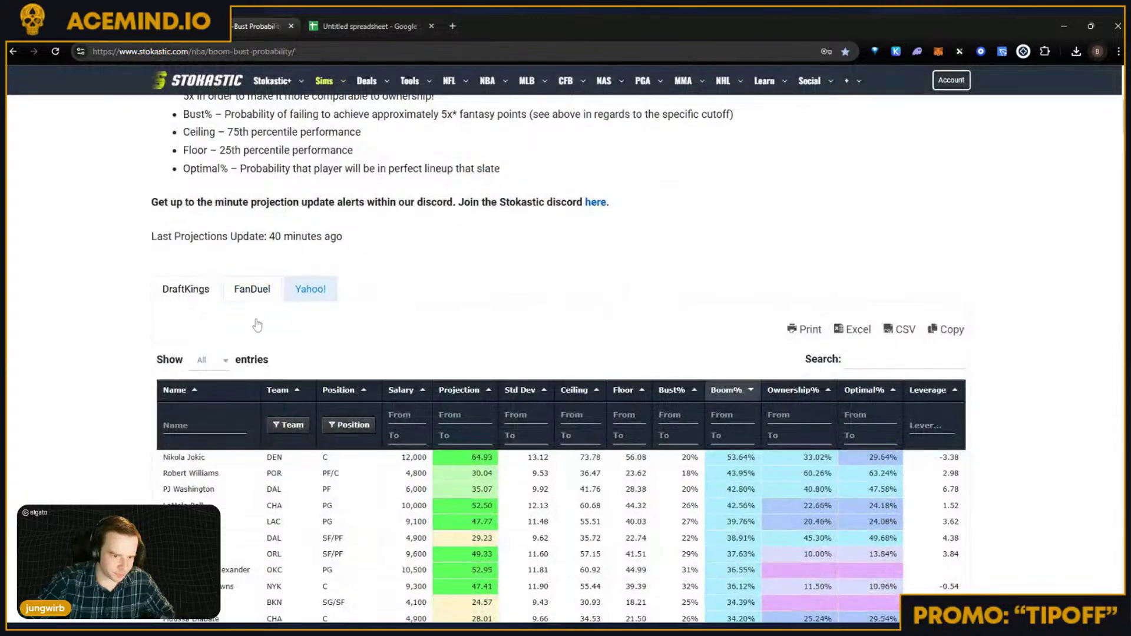
{"action": "scroll", "coordinate": [378, 335], "scroll_direction": "down", "scroll_amount": 6}
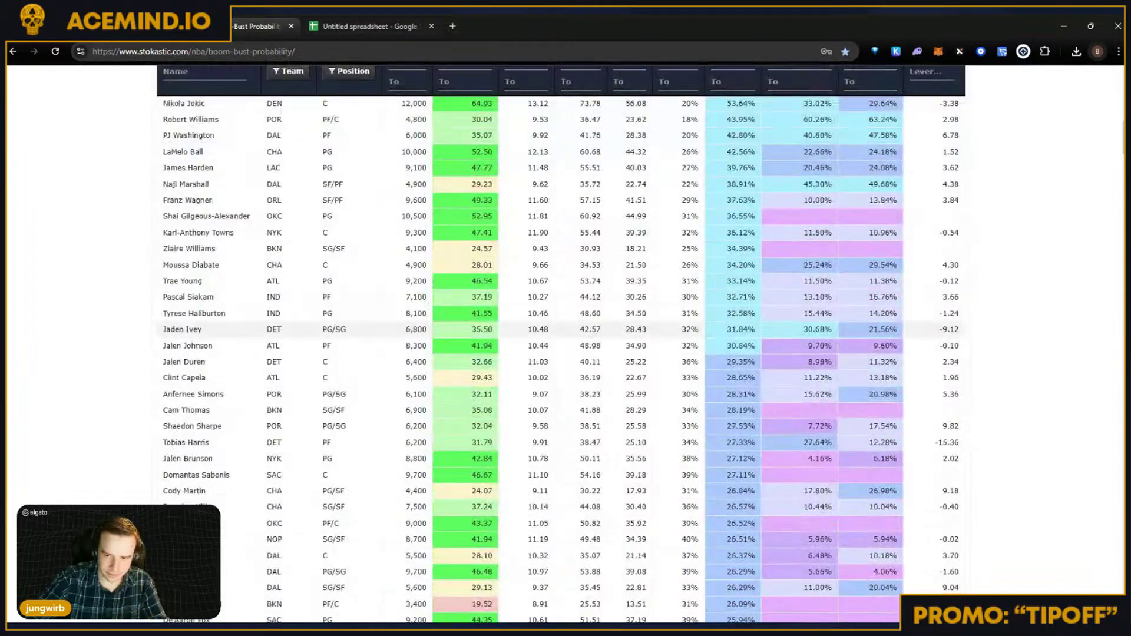
{"action": "scroll", "coordinate": [377, 335], "scroll_direction": "up", "scroll_amount": 5}
{"action": "scroll", "coordinate": [378, 330], "scroll_direction": "down", "scroll_amount": 8}
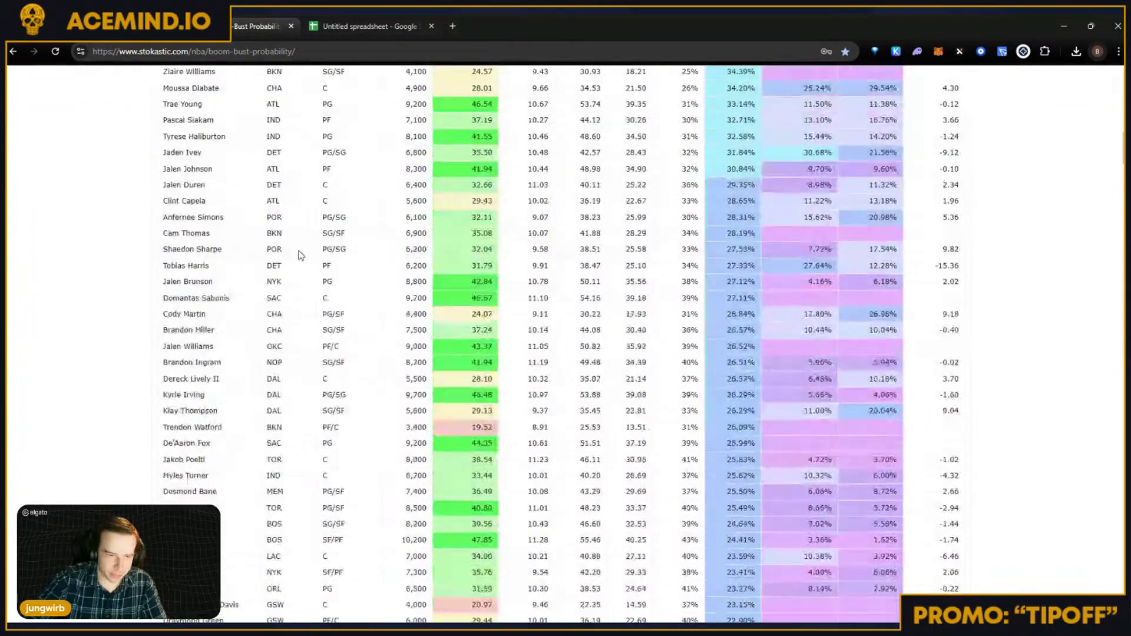
{"action": "key", "text": "ctrl+shift+Tab"}
{"action": "scroll", "coordinate": [713, 411], "scroll_direction": "down", "scroll_amount": 2}
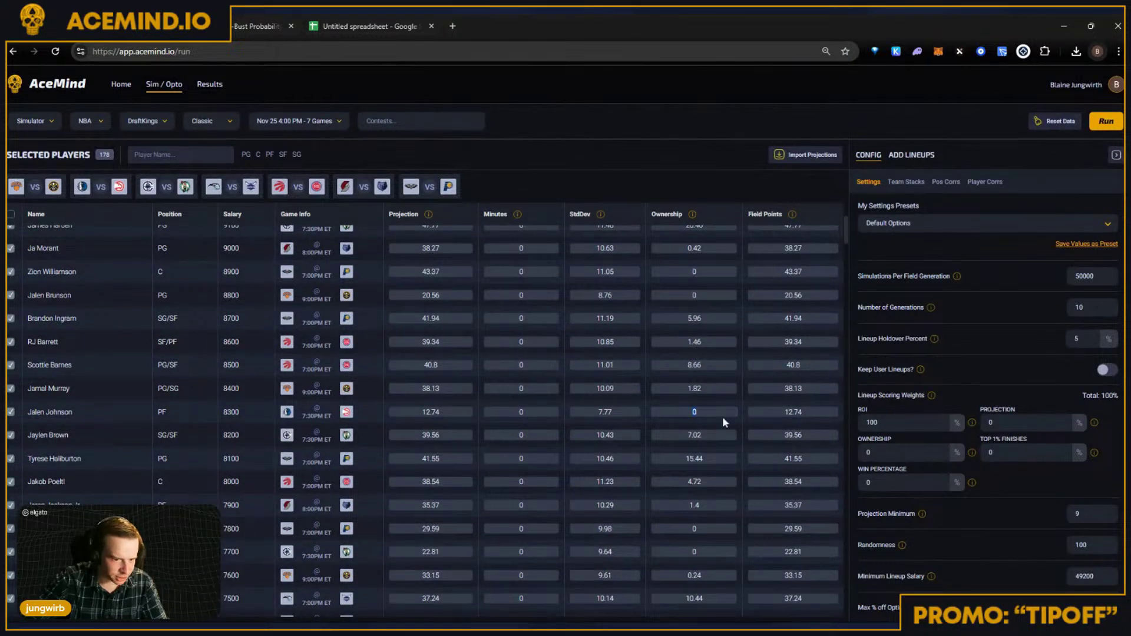
{"action": "scroll", "coordinate": [722, 416], "scroll_direction": "up", "scroll_amount": 3}
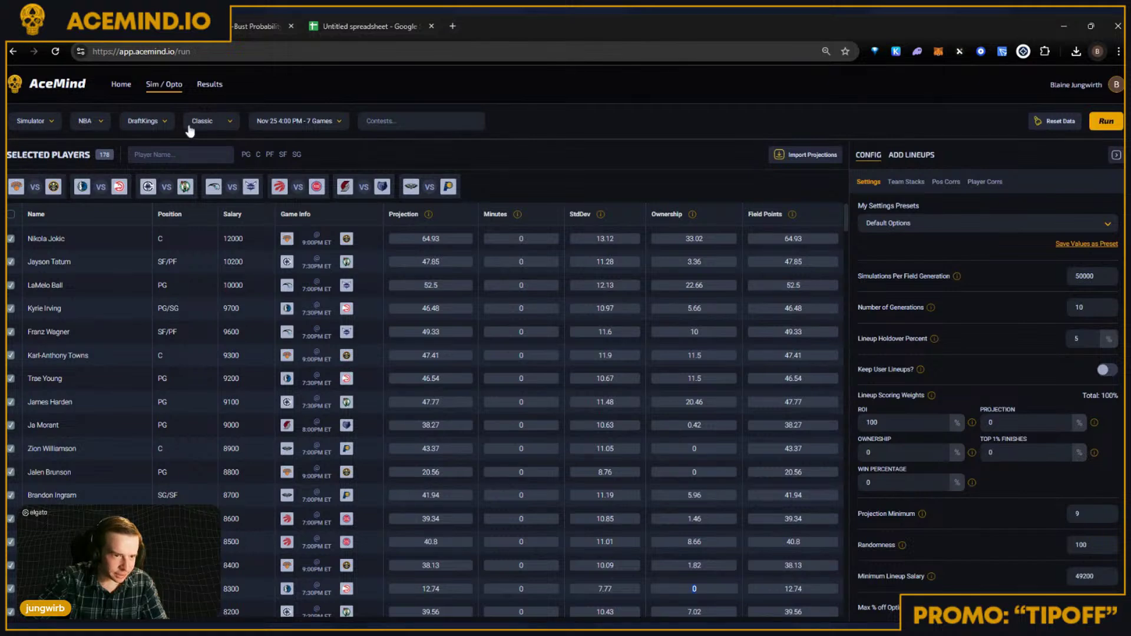
Step: Download the projections template from the player data import and close the import dialog
{"action": "left_click", "coordinate": [797, 156]}
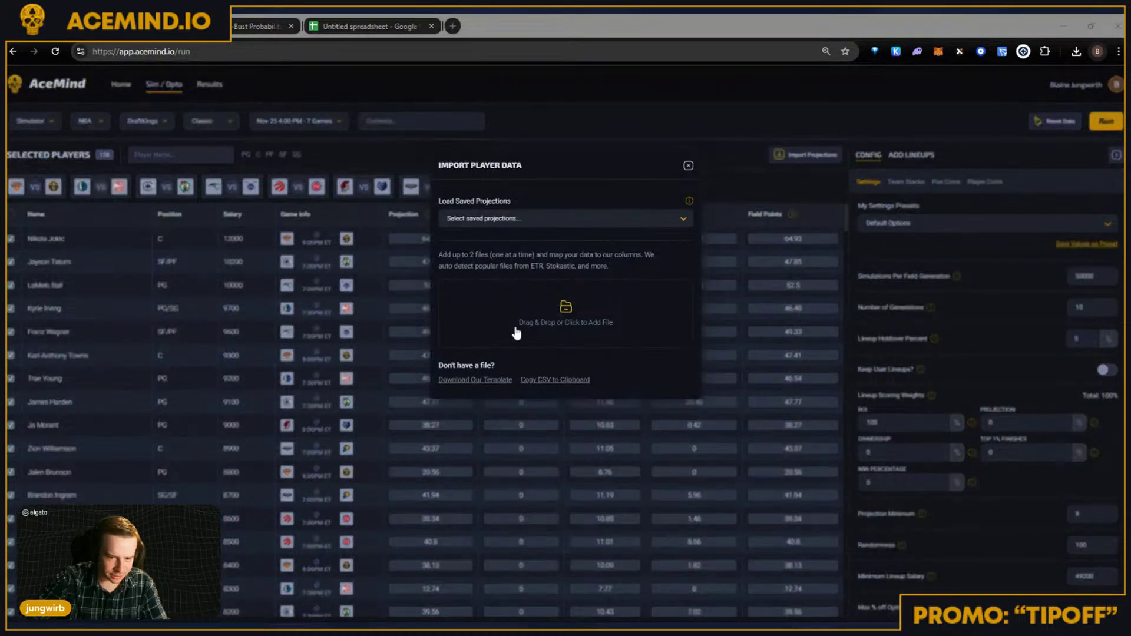
{"action": "left_click", "coordinate": [474, 381]}
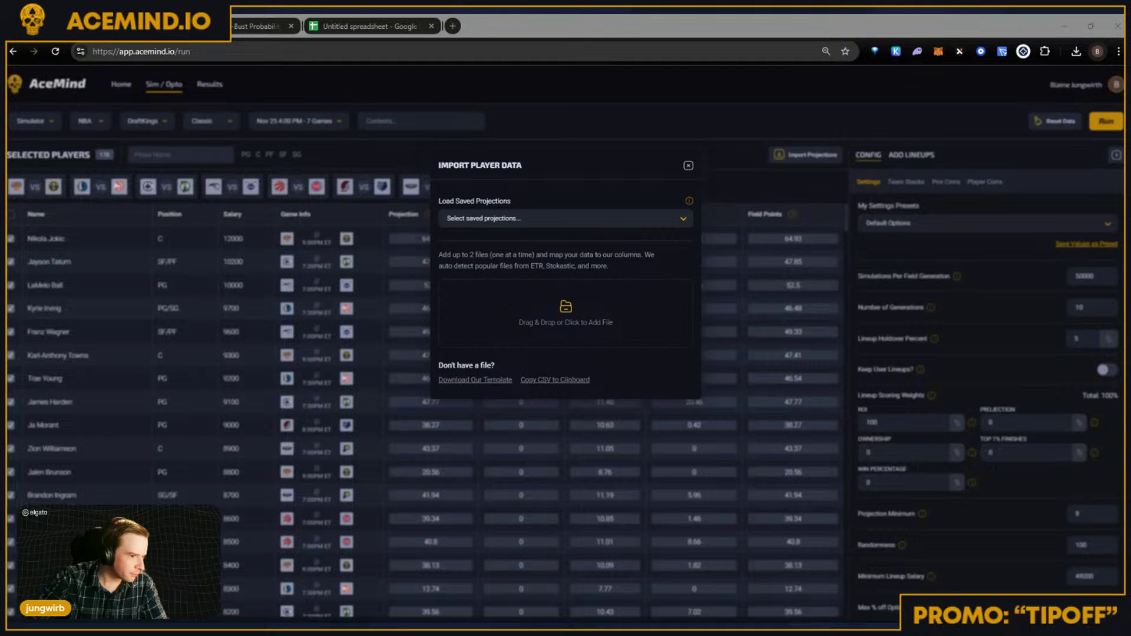
{"action": "left_click", "coordinate": [688, 166]}
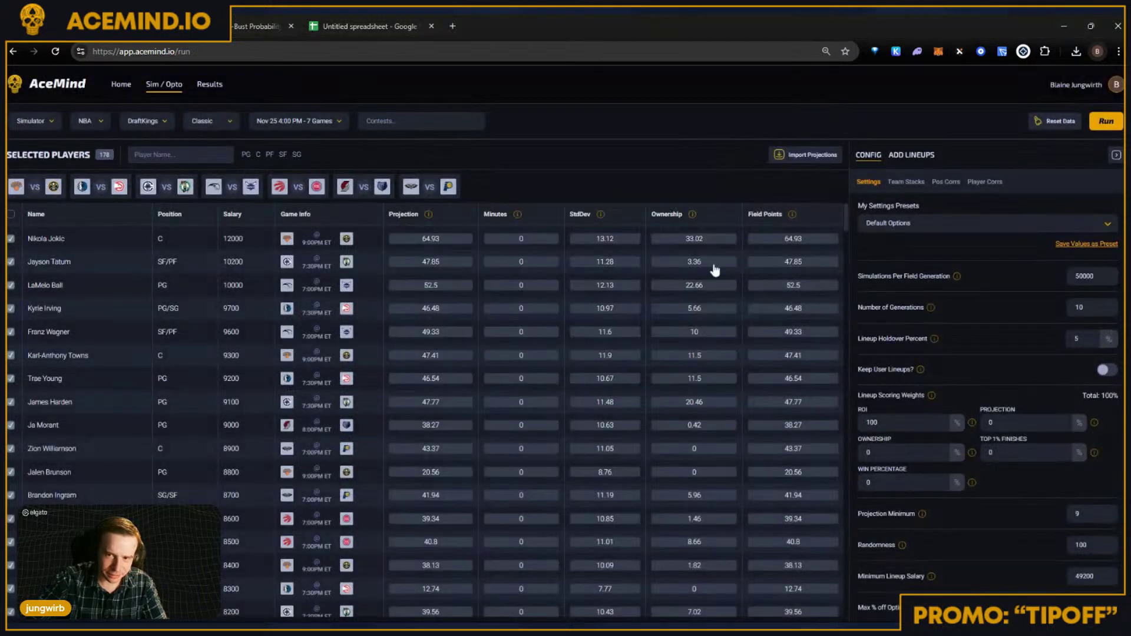
Step: Sort the selected players by ownership from lowest to highest and look over those with no projected ownership
{"action": "scroll", "coordinate": [731, 436], "scroll_direction": "down", "scroll_amount": 7}
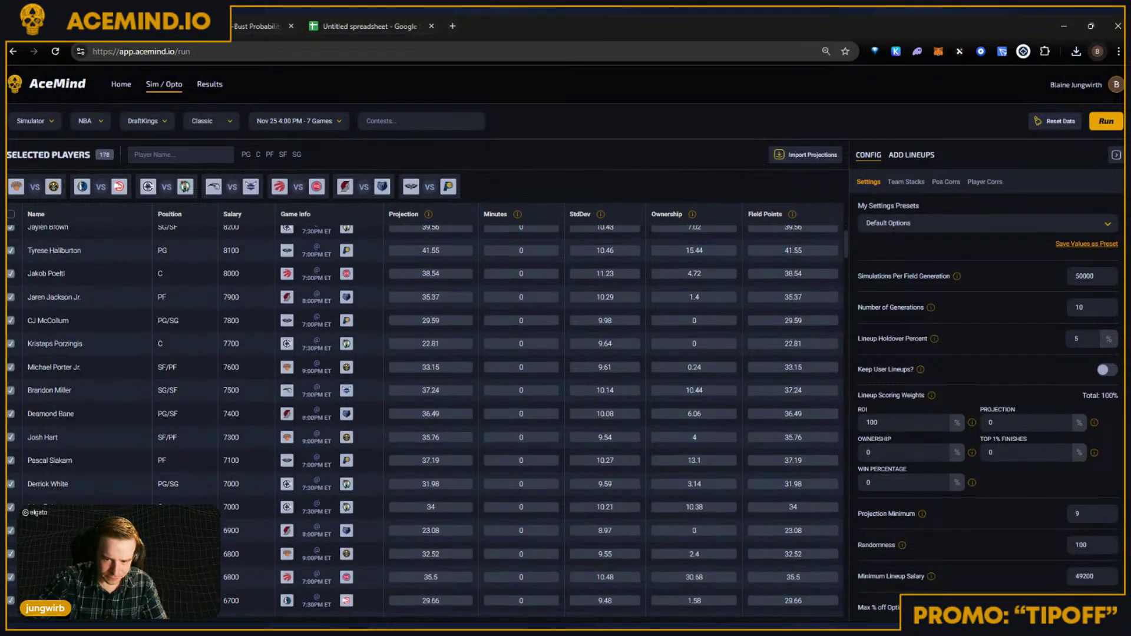
{"action": "left_click", "coordinate": [701, 214]}
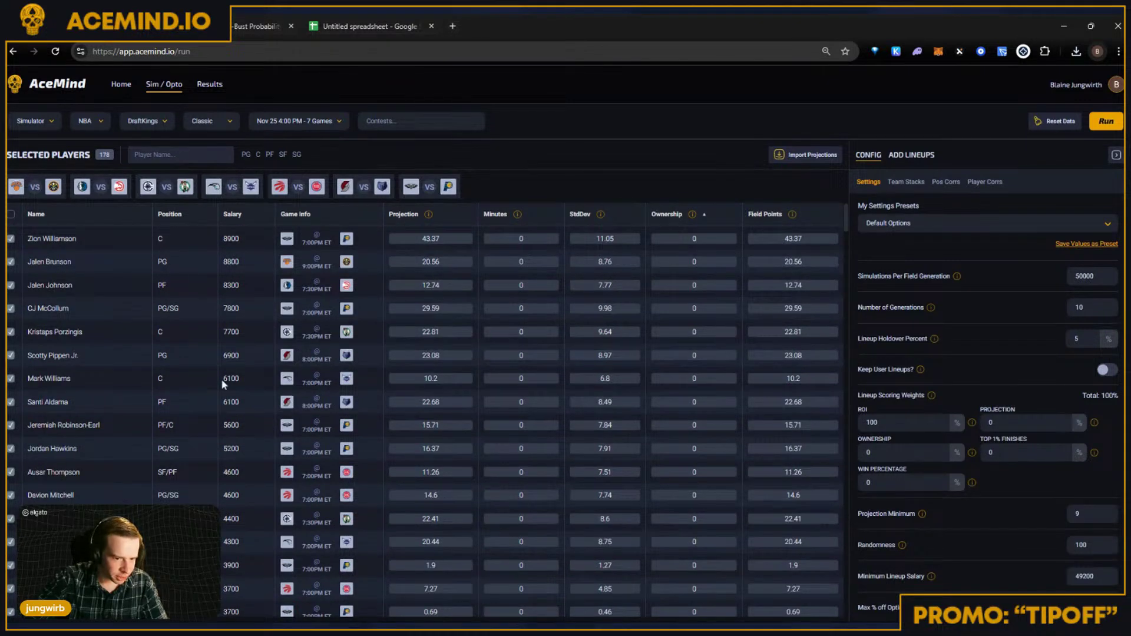
{"action": "triple_click", "coordinate": [95, 353]}
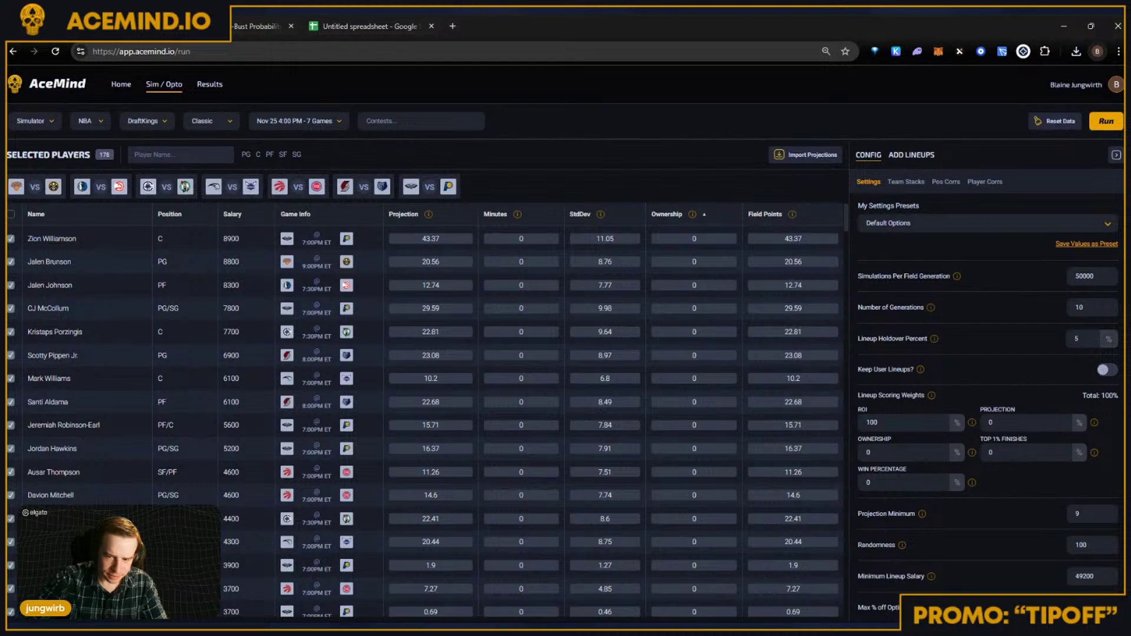
Step: Compare the players without ownership against the DraftKings figures in Stokastic's Boom/Bust Probability table
{"action": "left_click", "coordinate": [268, 27]}
{"action": "scroll", "coordinate": [802, 262], "scroll_direction": "down", "scroll_amount": 8}
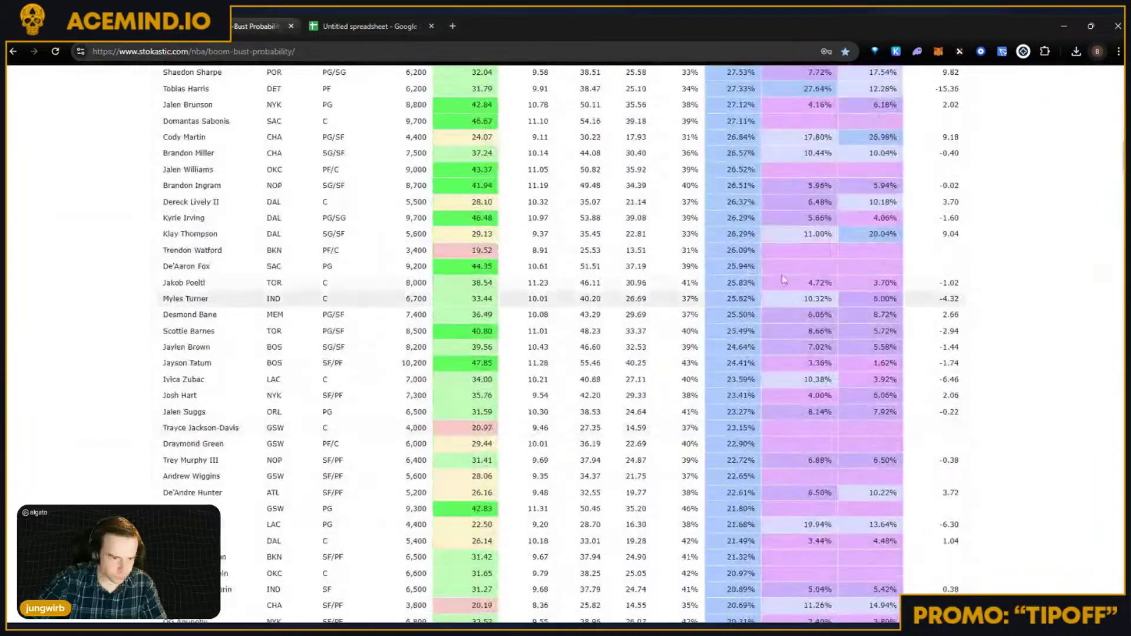
{"action": "scroll", "coordinate": [802, 262], "scroll_direction": "up", "scroll_amount": 8}
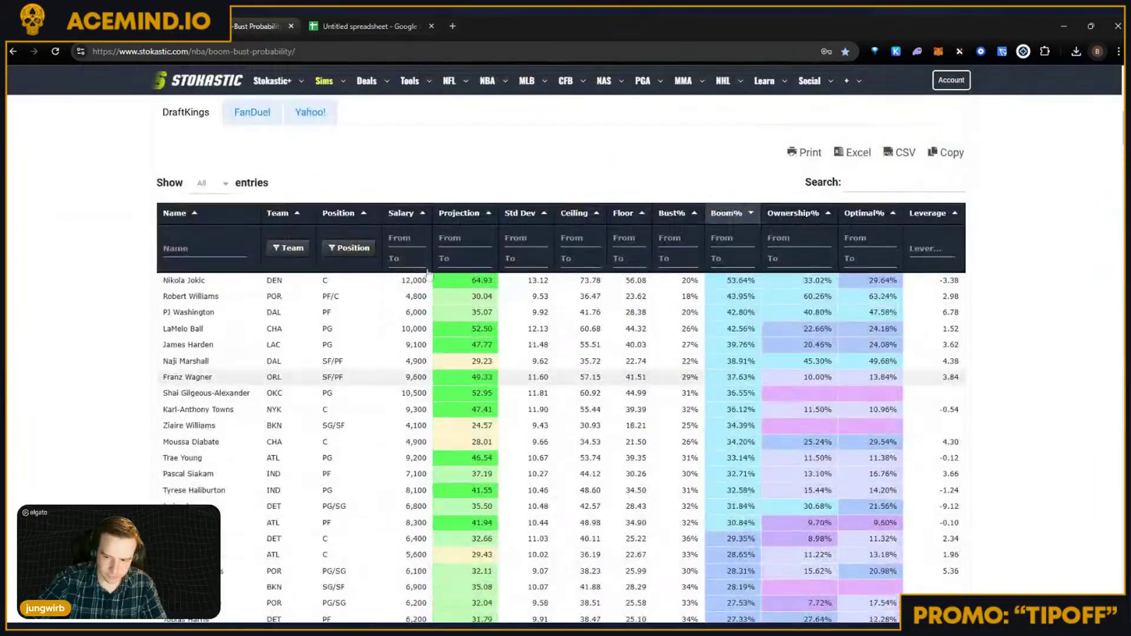
{"action": "key", "text": "ctrl+shift+Tab"}
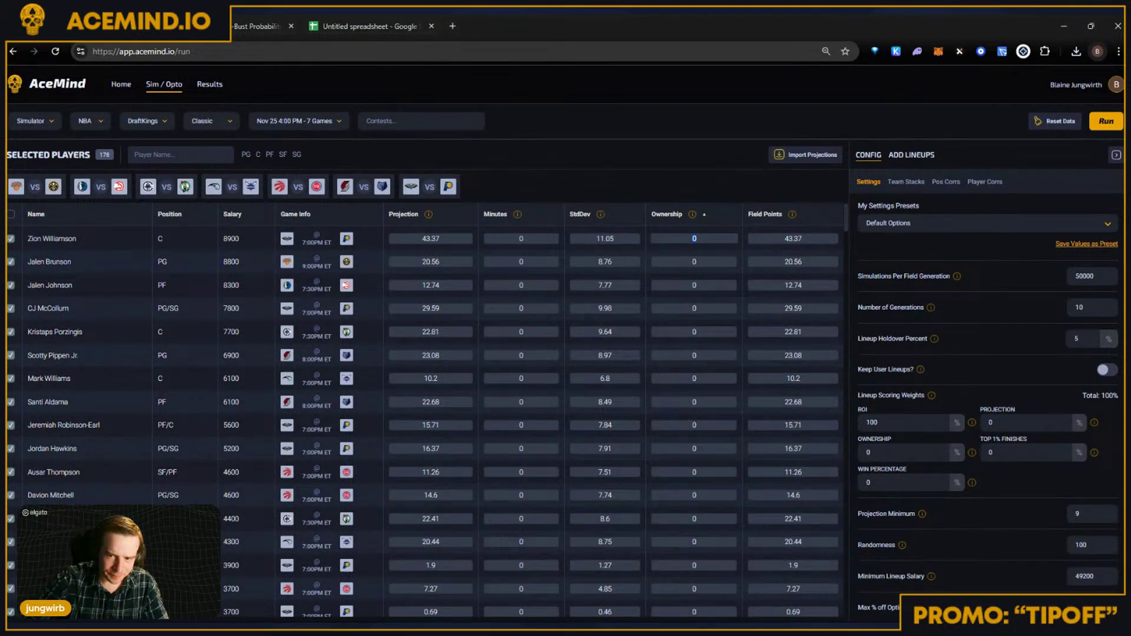
{"action": "key", "text": "ctrl+Tab"}
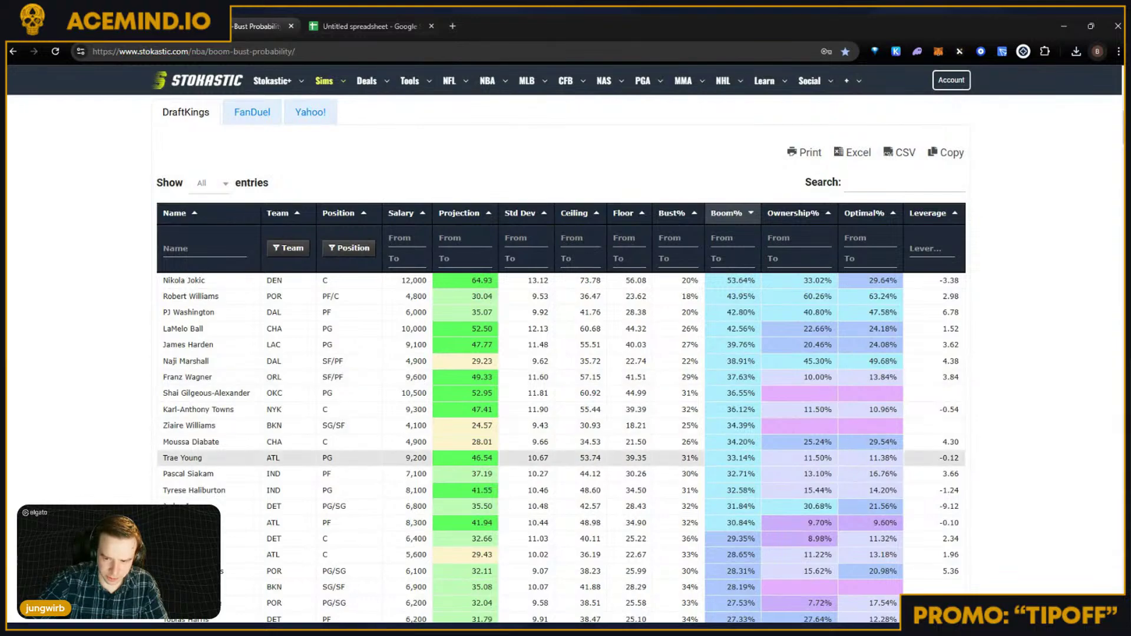
Step: Open Stokastic's NBA DFS Ownership Projections for the main slate and export the DraftKings table as CSV
{"action": "scroll", "coordinate": [500, 309], "scroll_direction": "up", "scroll_amount": 10}
{"action": "mouse_move", "coordinate": [489, 81]}
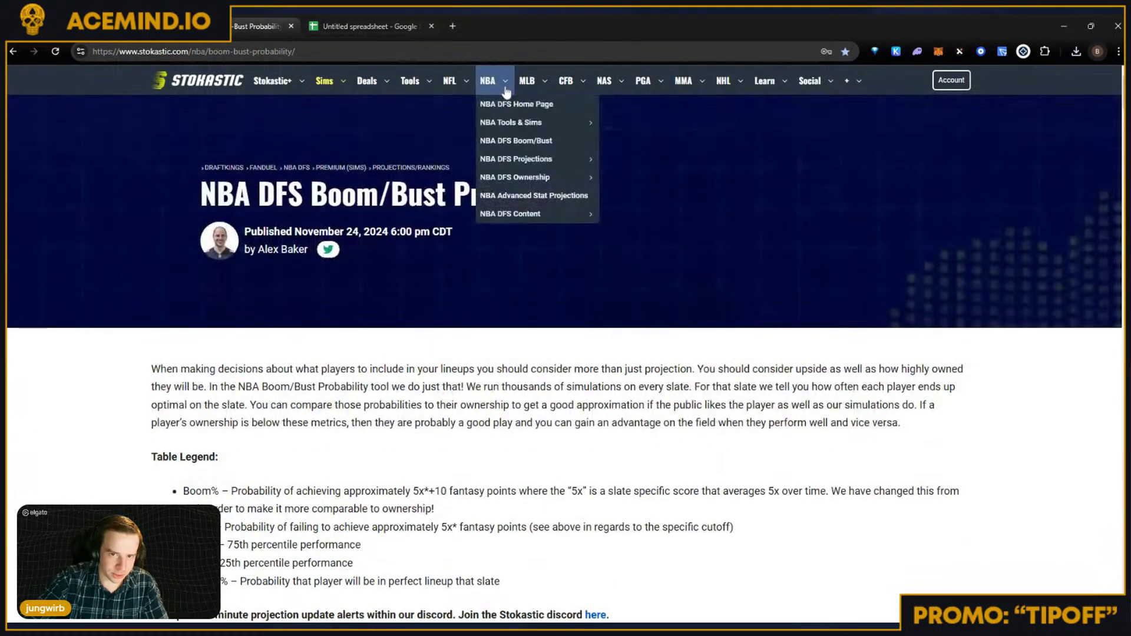
{"action": "mouse_move", "coordinate": [536, 177]}
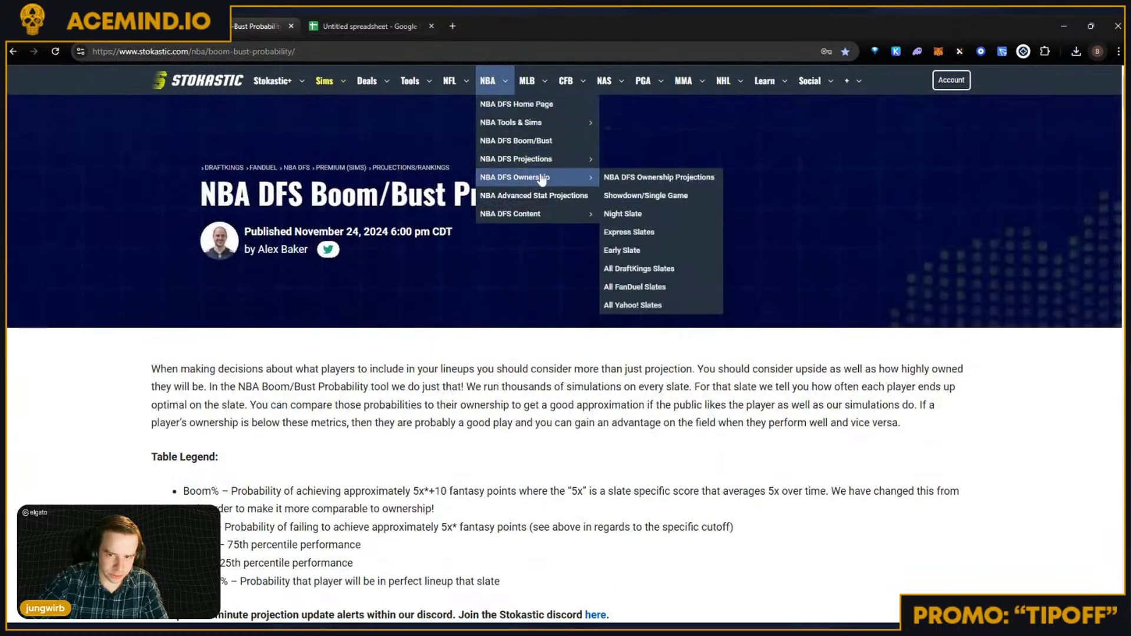
{"action": "middle_click", "coordinate": [641, 178]}
{"action": "scroll", "coordinate": [640, 178], "scroll_direction": "down", "scroll_amount": 6}
{"action": "left_click", "coordinate": [377, 25]}
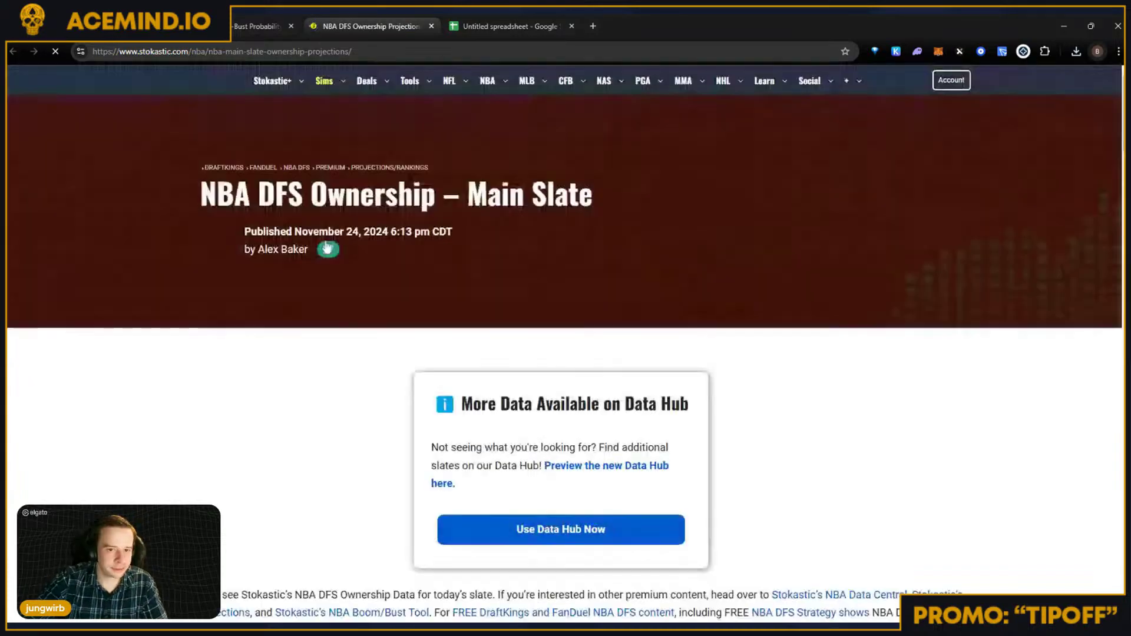
{"action": "scroll", "coordinate": [613, 384], "scroll_direction": "down", "scroll_amount": 5}
{"action": "scroll", "coordinate": [613, 384], "scroll_direction": "down", "scroll_amount": 4}
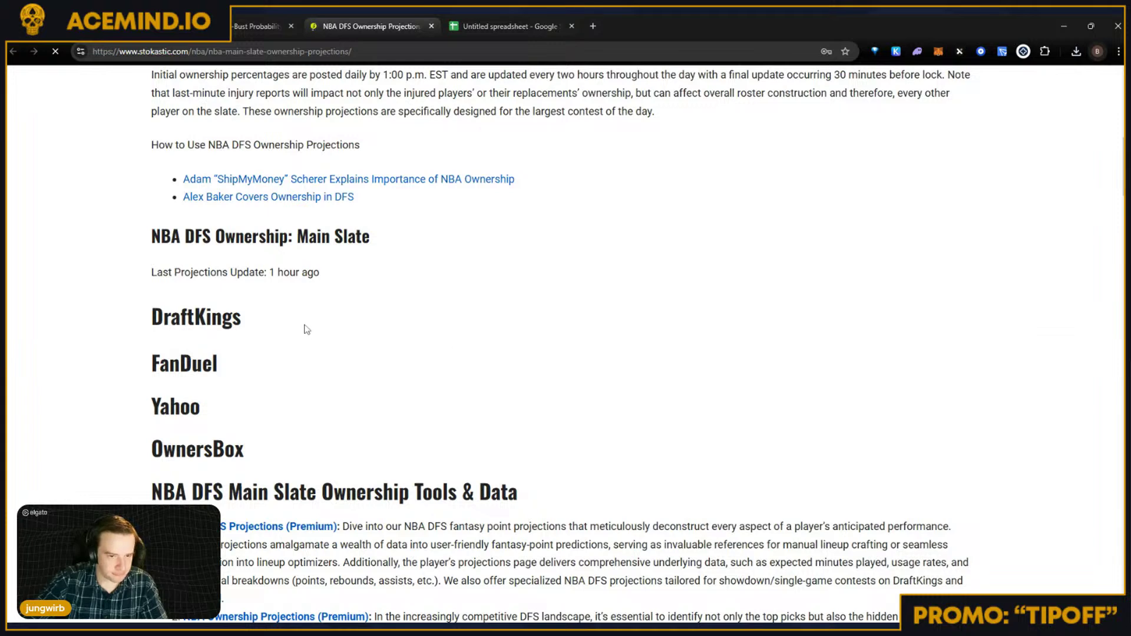
{"action": "scroll", "coordinate": [733, 433], "scroll_direction": "down", "scroll_amount": 1}
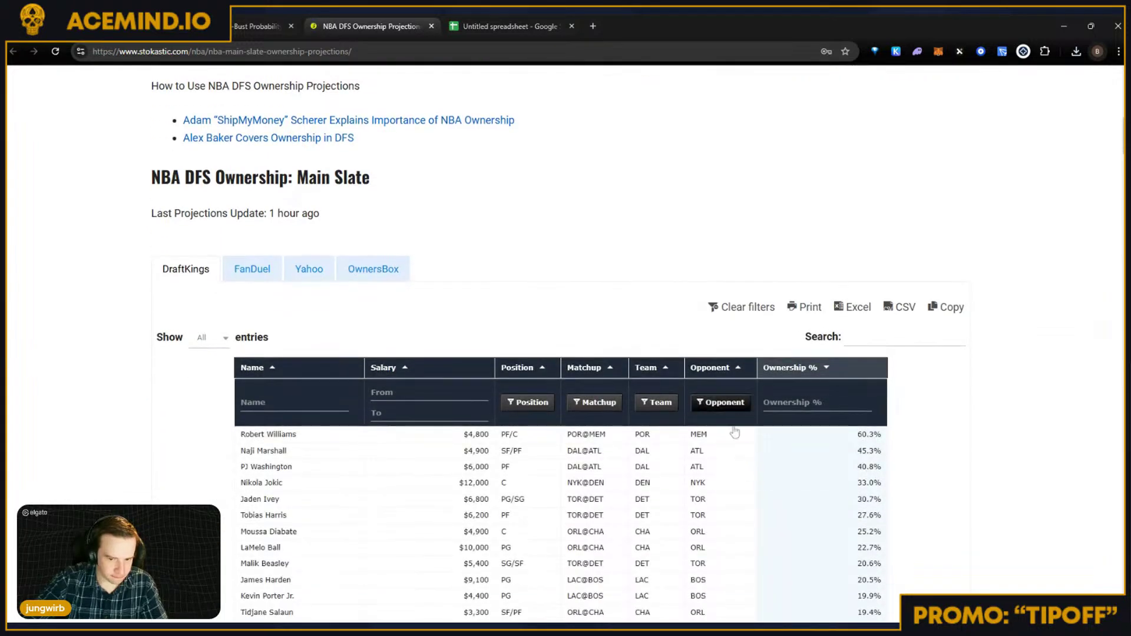
{"action": "left_click", "coordinate": [898, 307]}
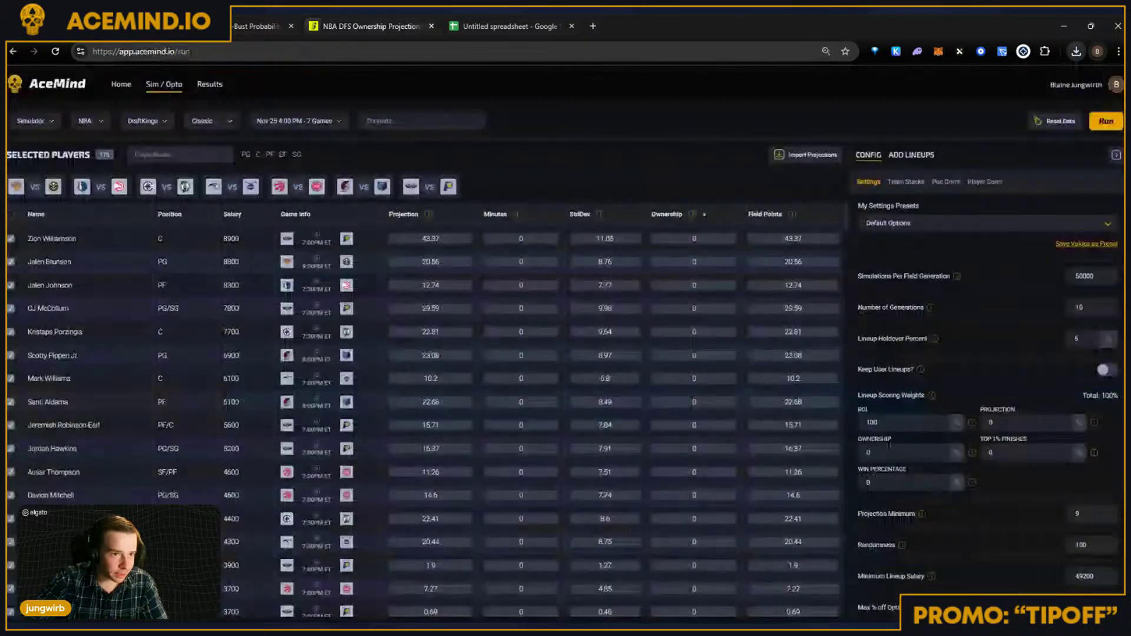
Step: Start importing the NBA DK Boom Bust and NBA DK Ownership CSV files together, leaving minutes blank
{"action": "left_click", "coordinate": [789, 155]}
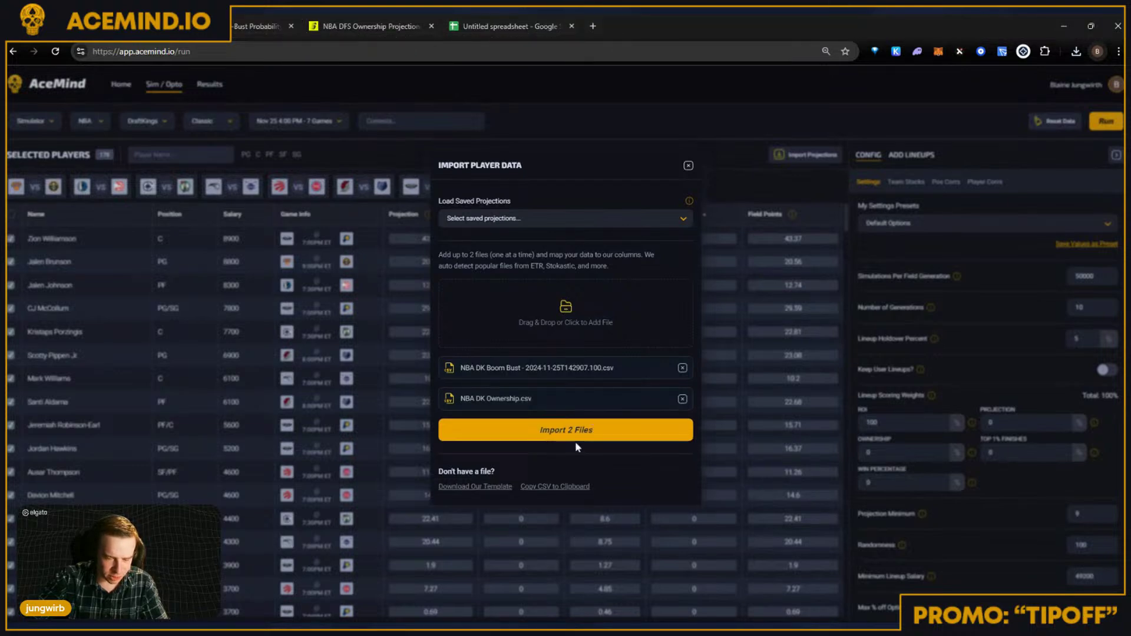
{"action": "left_click", "coordinate": [578, 434]}
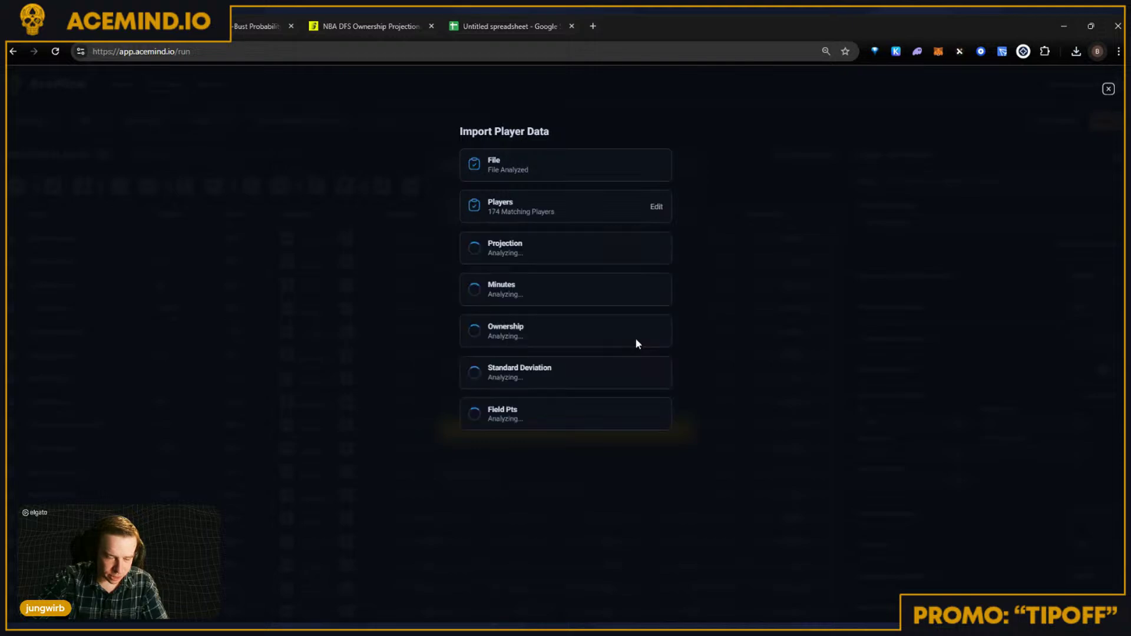
{"action": "left_click", "coordinate": [644, 289]}
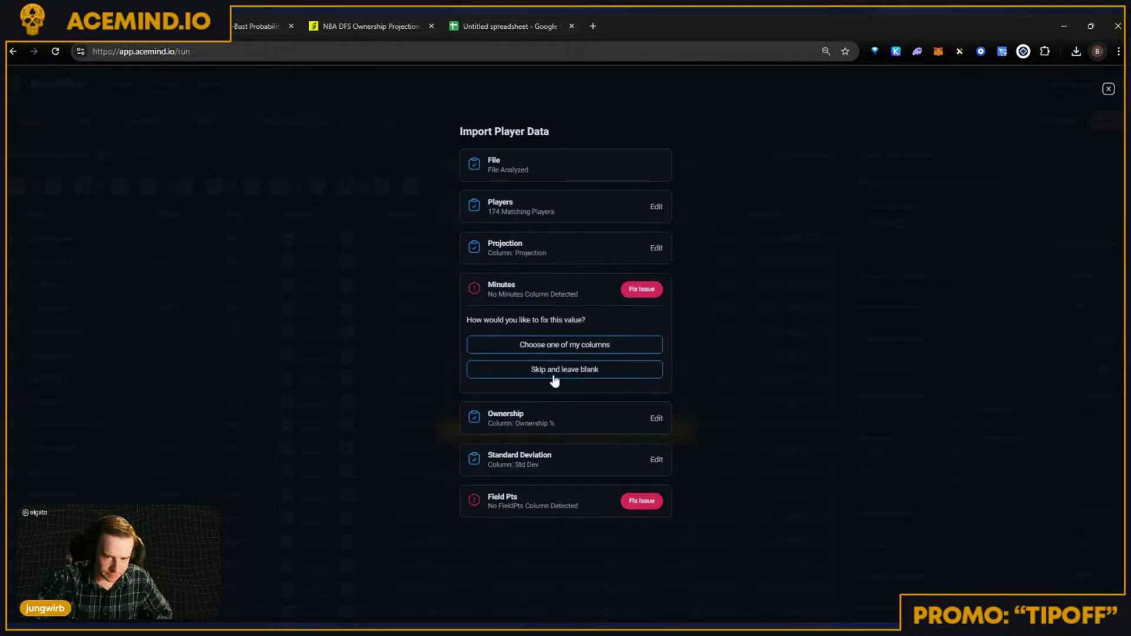
{"action": "left_click", "coordinate": [554, 369]}
Step: Sort Stokastic's Boom/Bust table by Ownership% and compare its column names and the ownership page with the import mapping
{"action": "left_click", "coordinate": [259, 26]}
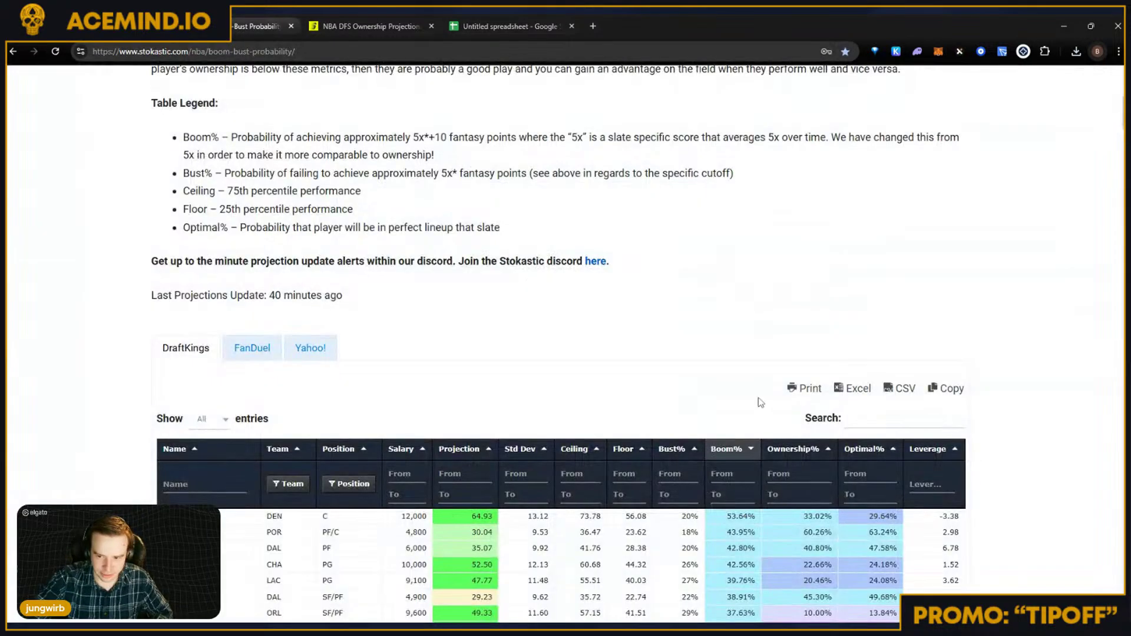
{"action": "left_click", "coordinate": [741, 453]}
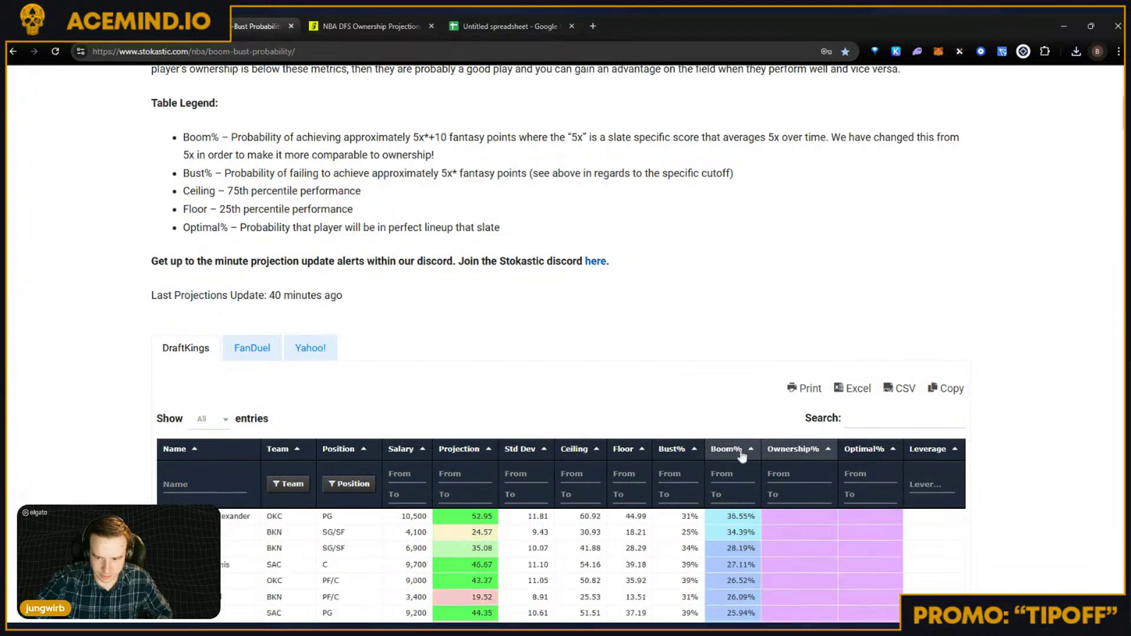
{"action": "left_click", "coordinate": [811, 457]}
{"action": "left_click", "coordinate": [177, 26]}
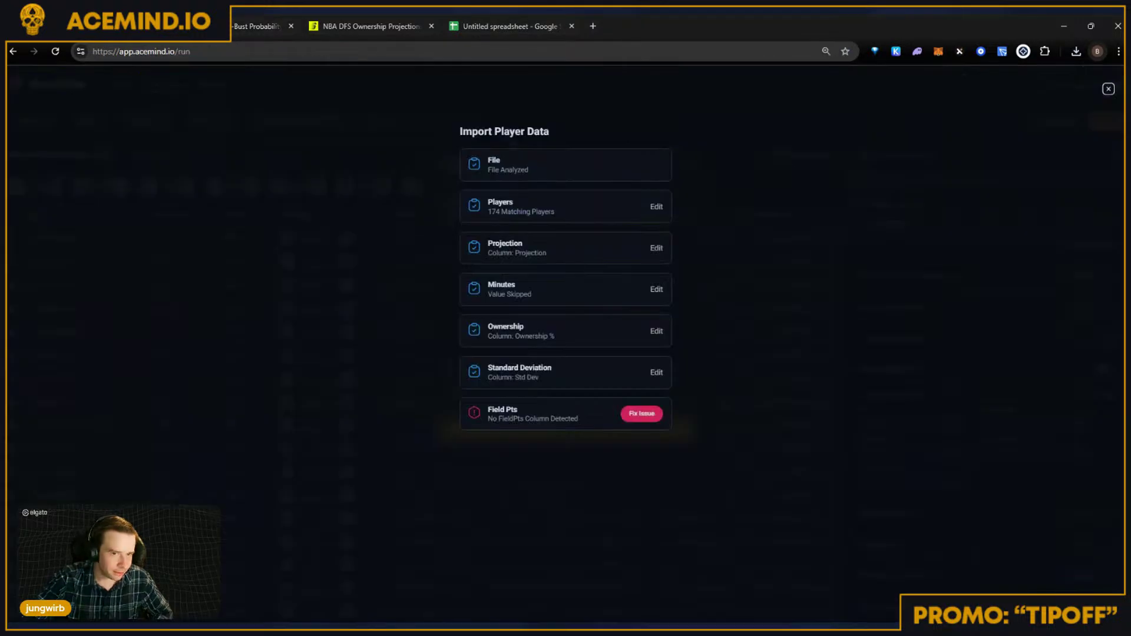
{"action": "left_click", "coordinate": [368, 25]}
{"action": "left_click", "coordinate": [177, 25]}
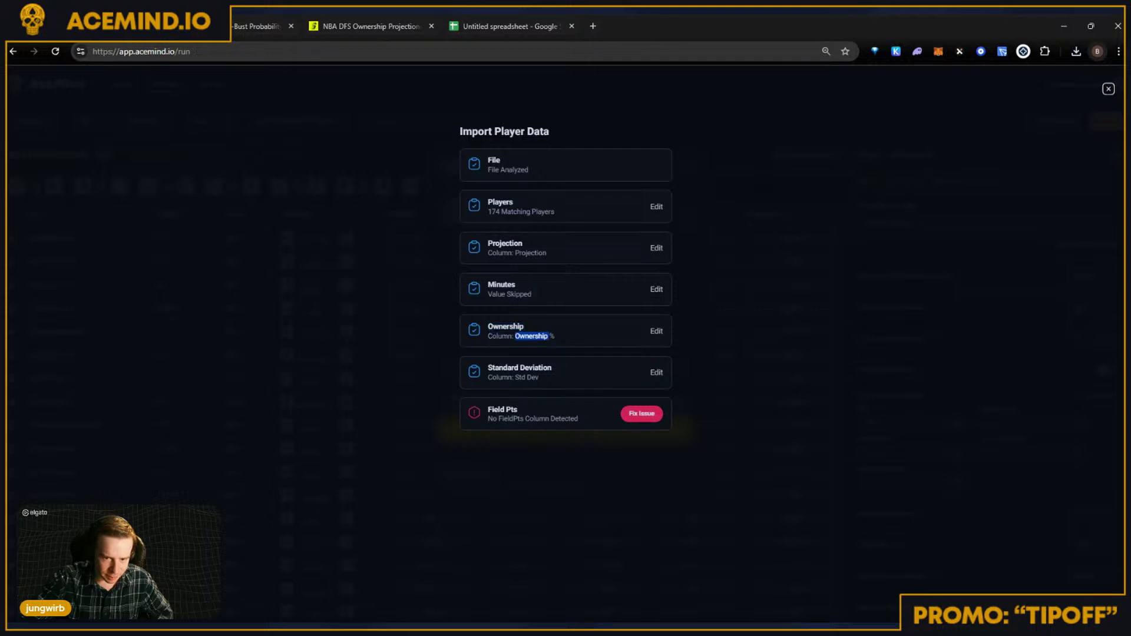
Step: Use the projection value for field points and finish importing the player data
{"action": "left_click", "coordinate": [654, 417]}
{"action": "left_click", "coordinate": [573, 494]}
{"action": "left_click", "coordinate": [574, 505]}
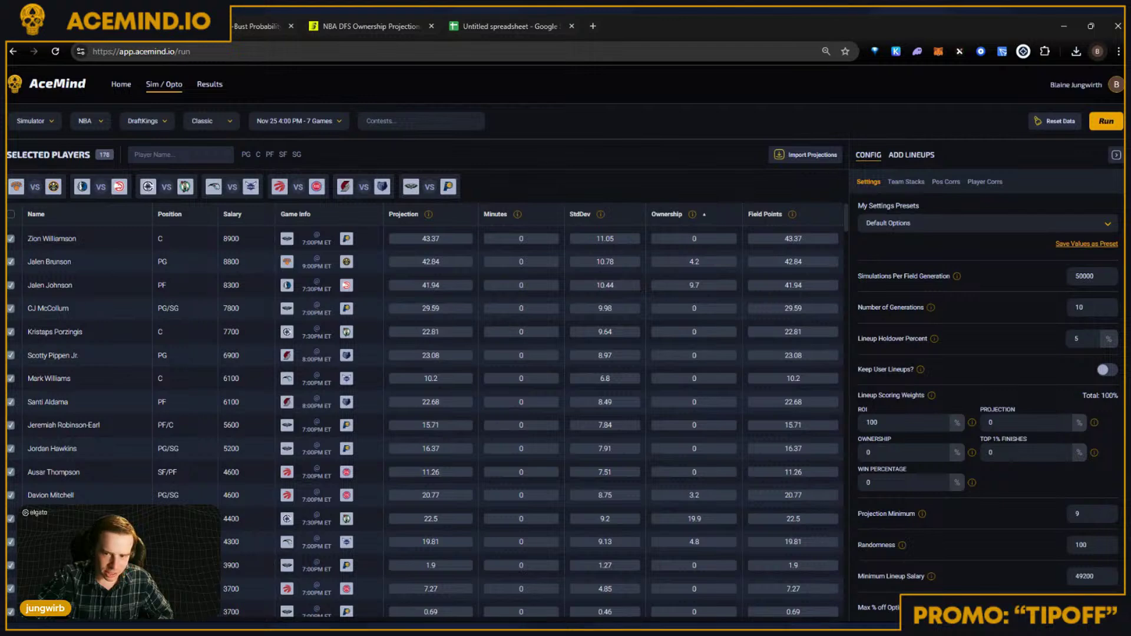
Step: Review the imported ownership and projection values of the lowest-owned players, starting with Zion Williamson
{"action": "left_click", "coordinate": [707, 239]}
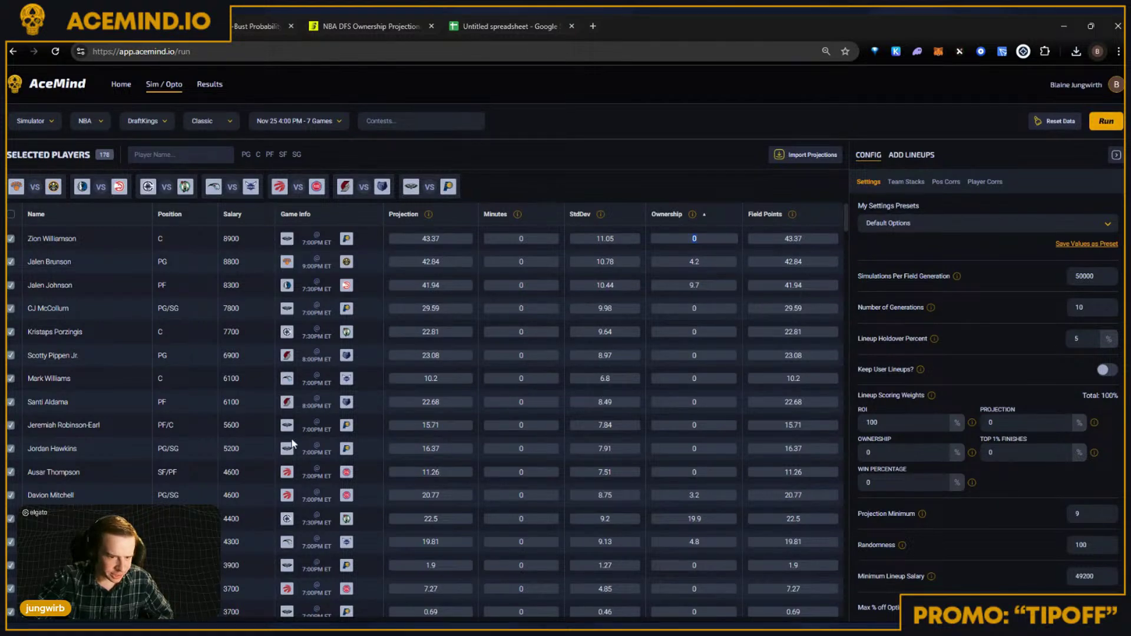
{"action": "scroll", "coordinate": [488, 469], "scroll_direction": "down", "scroll_amount": 1}
{"action": "scroll", "coordinate": [487, 469], "scroll_direction": "down", "scroll_amount": 3}
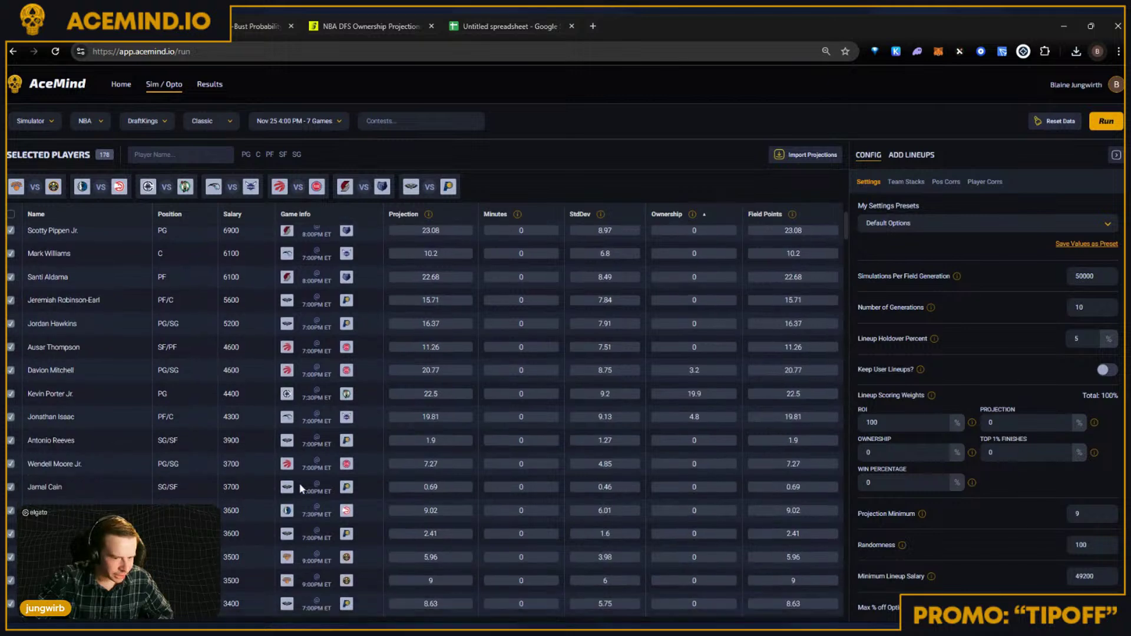
{"action": "scroll", "coordinate": [304, 441], "scroll_direction": "down", "scroll_amount": 3}
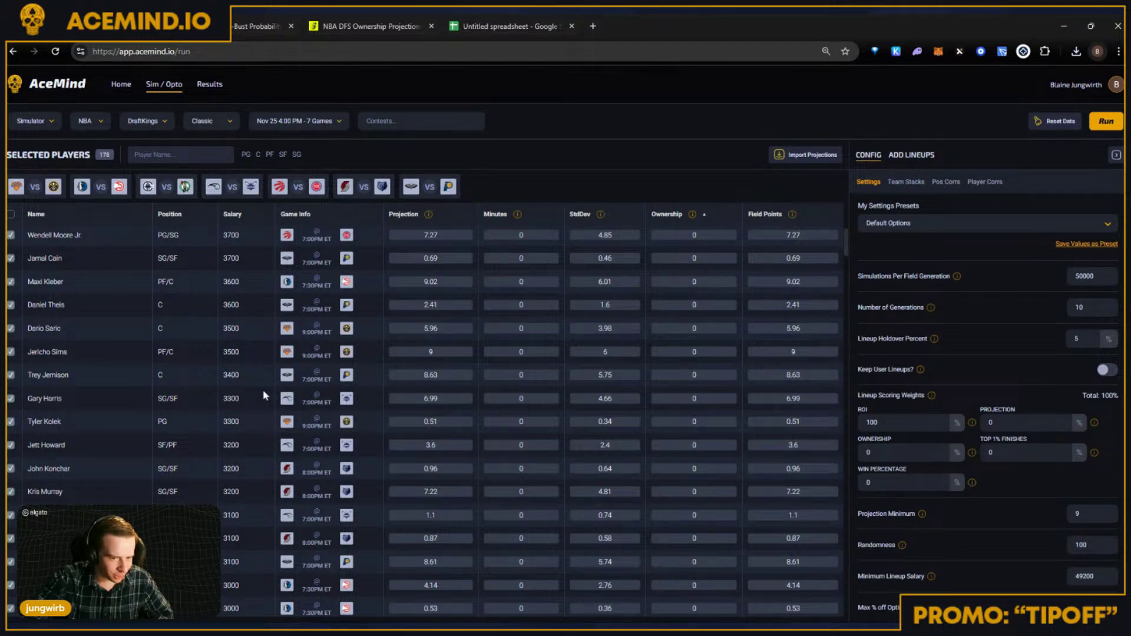
{"action": "scroll", "coordinate": [309, 408], "scroll_direction": "down", "scroll_amount": 1}
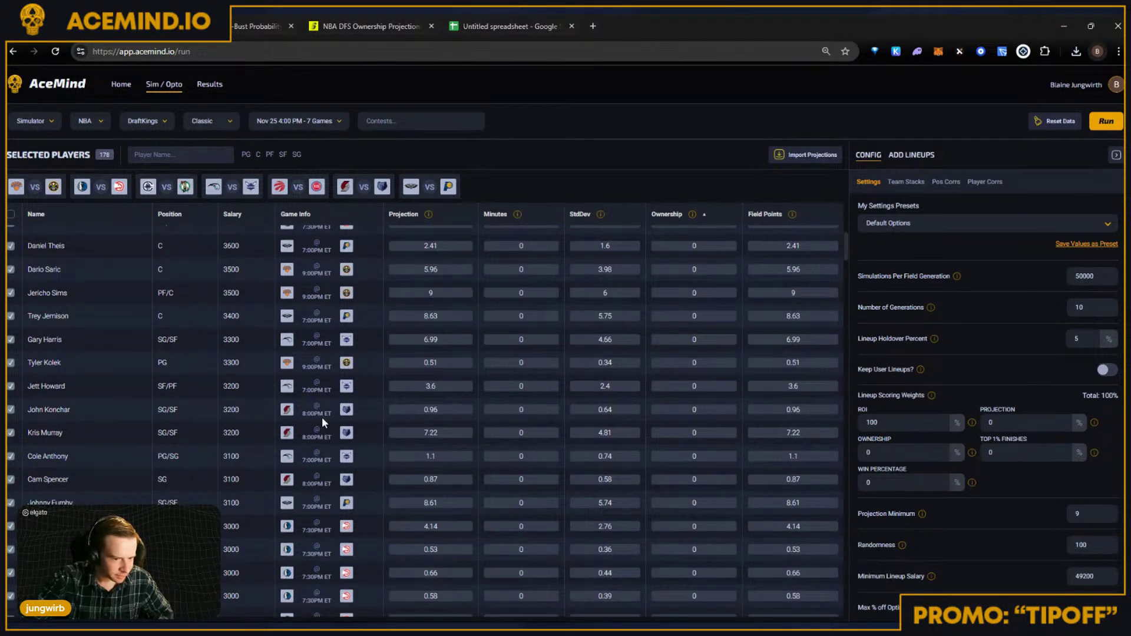
{"action": "scroll", "coordinate": [323, 419], "scroll_direction": "up", "scroll_amount": 8}
{"action": "left_click", "coordinate": [694, 238]}
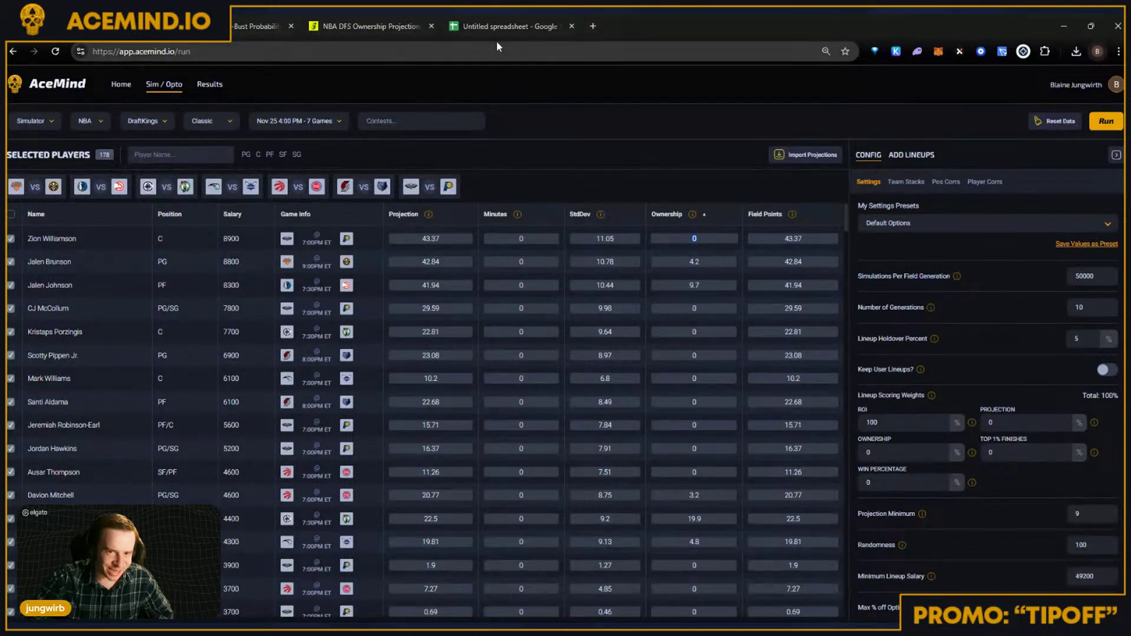
Step: Close the Stokastic ownership projections page and check AceMind's player list against the Boom/Bust table
{"action": "left_click", "coordinate": [389, 21]}
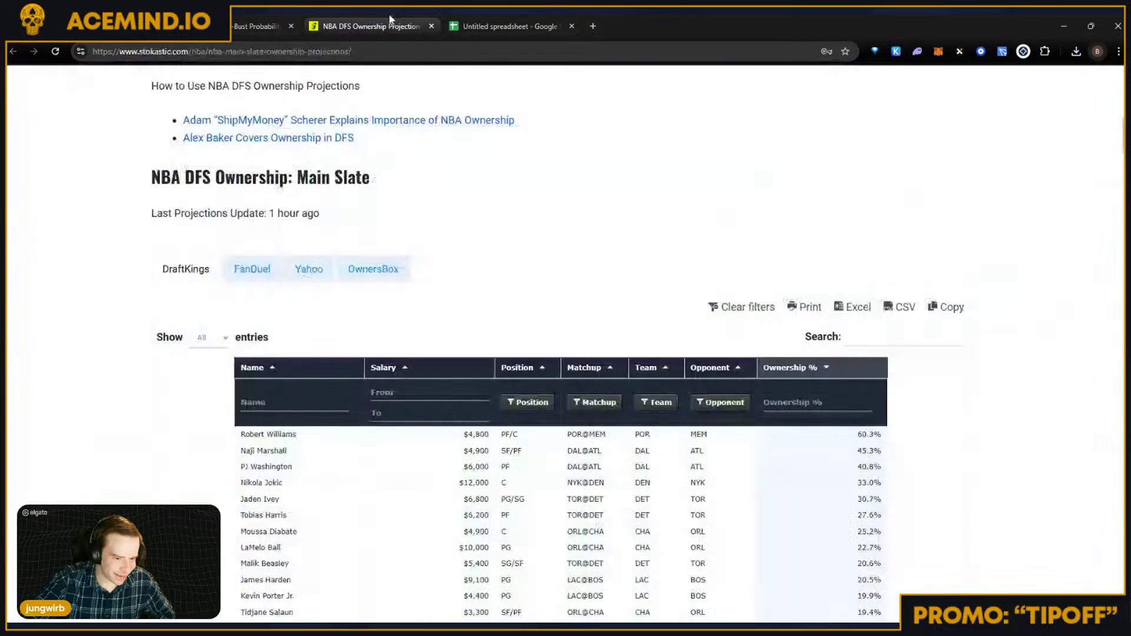
{"action": "left_click", "coordinate": [431, 26]}
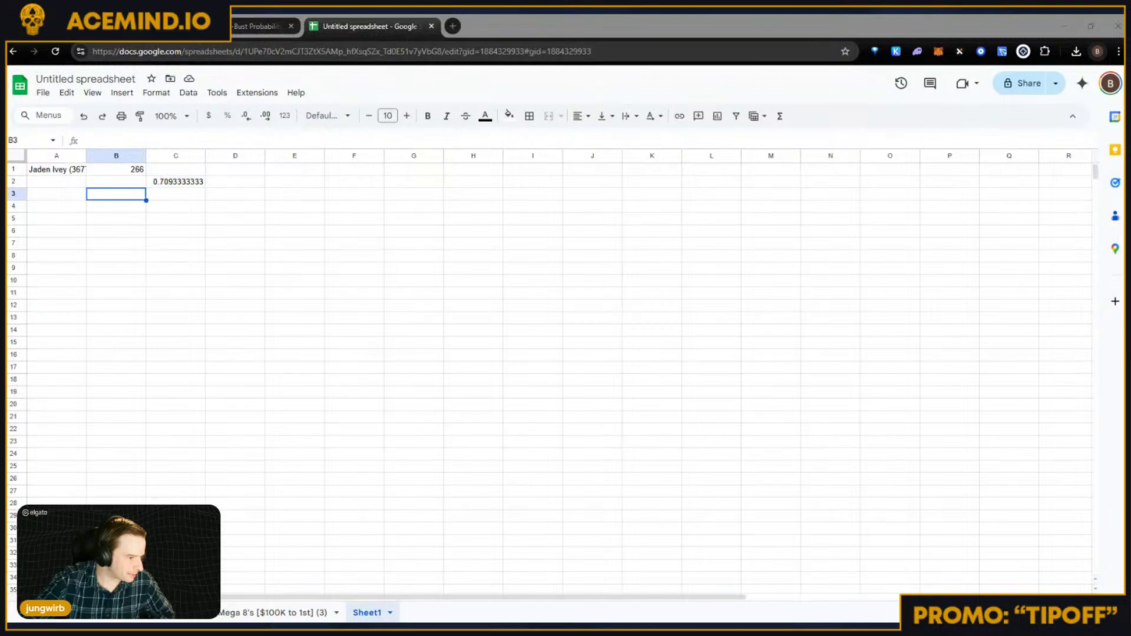
{"action": "key", "text": "ctrl+shift+Tab"}
{"action": "key", "text": "ctrl+shift+Tab"}
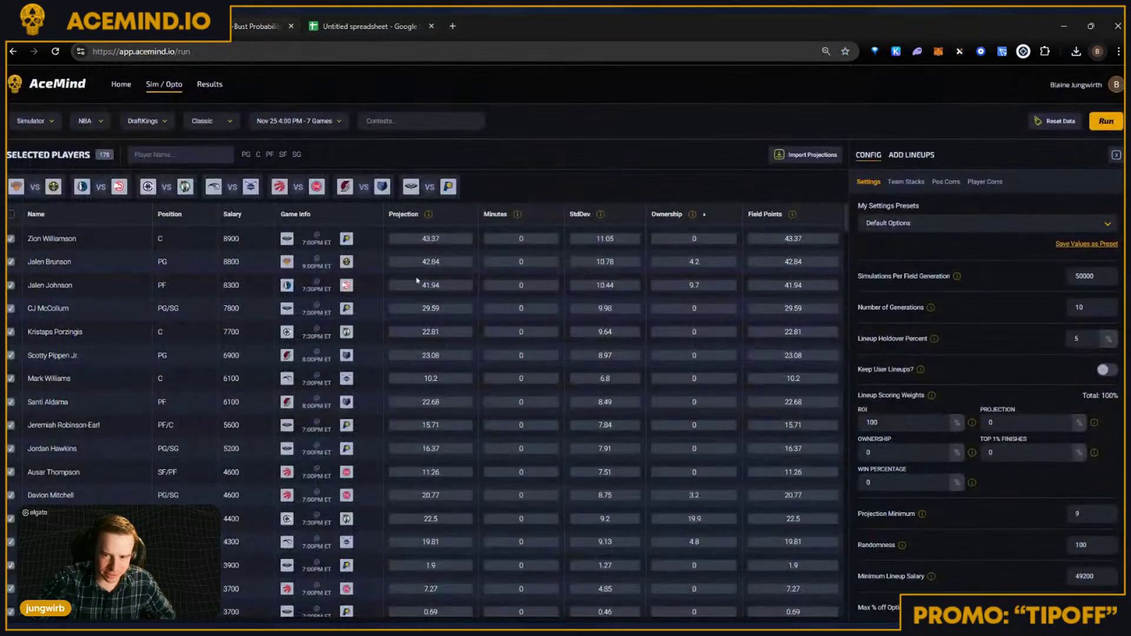
{"action": "key", "text": "ctrl+Tab"}
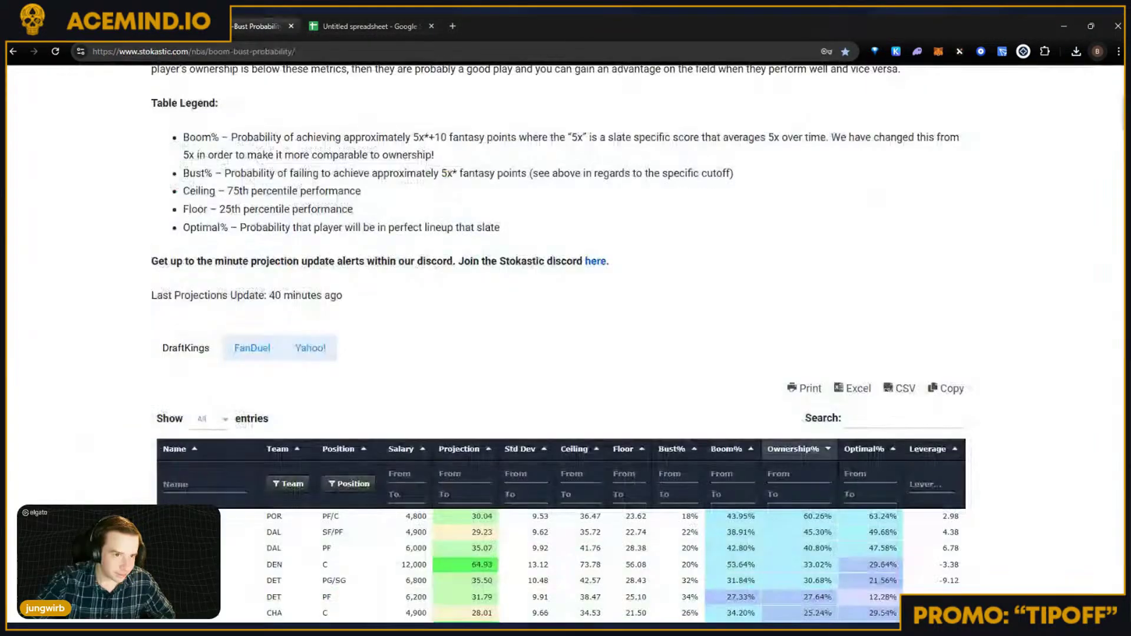
{"action": "key", "text": "ctrl+shift+Tab"}
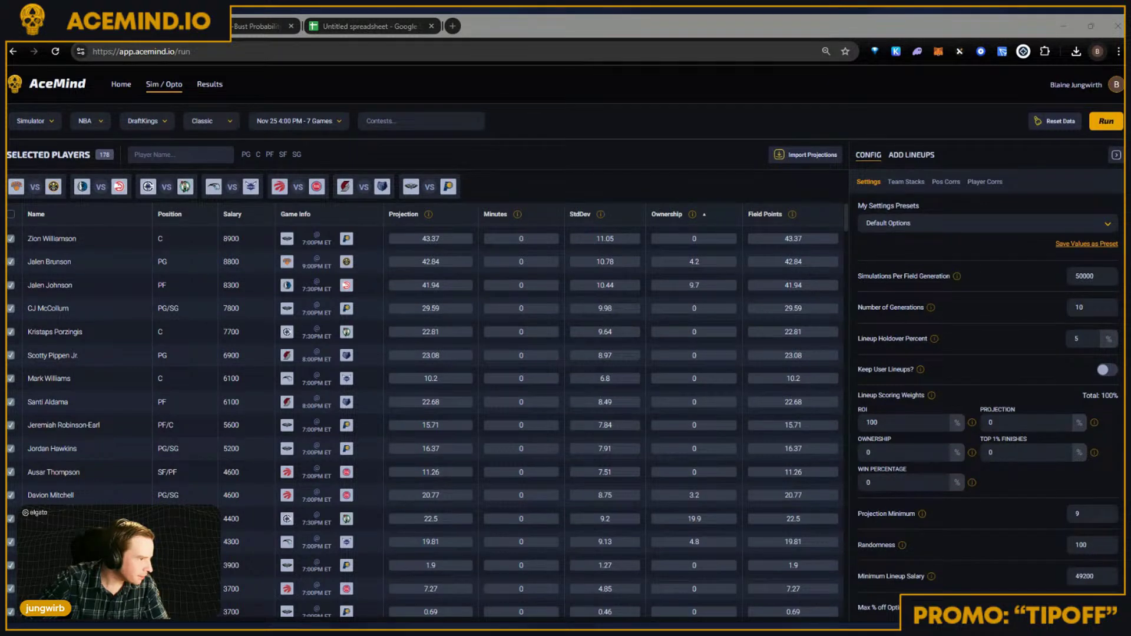
Step: Switch to Stokastic's ownership projections page and reset the NOP team filter to list every team
{"action": "key", "text": "alt+Tab"}
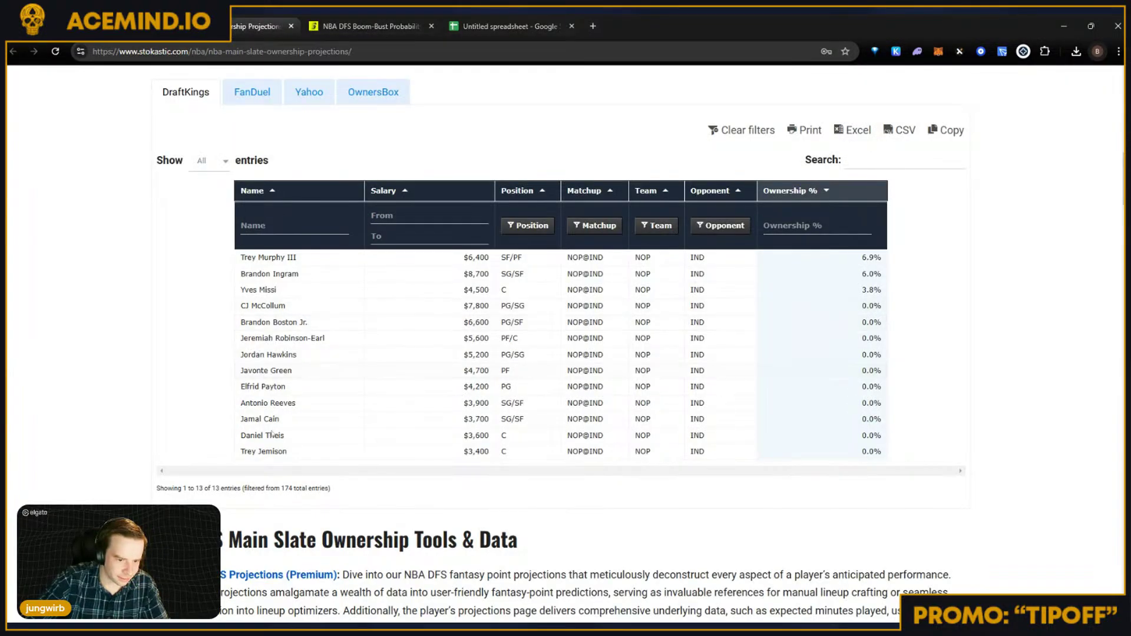
{"action": "left_click", "coordinate": [519, 225]}
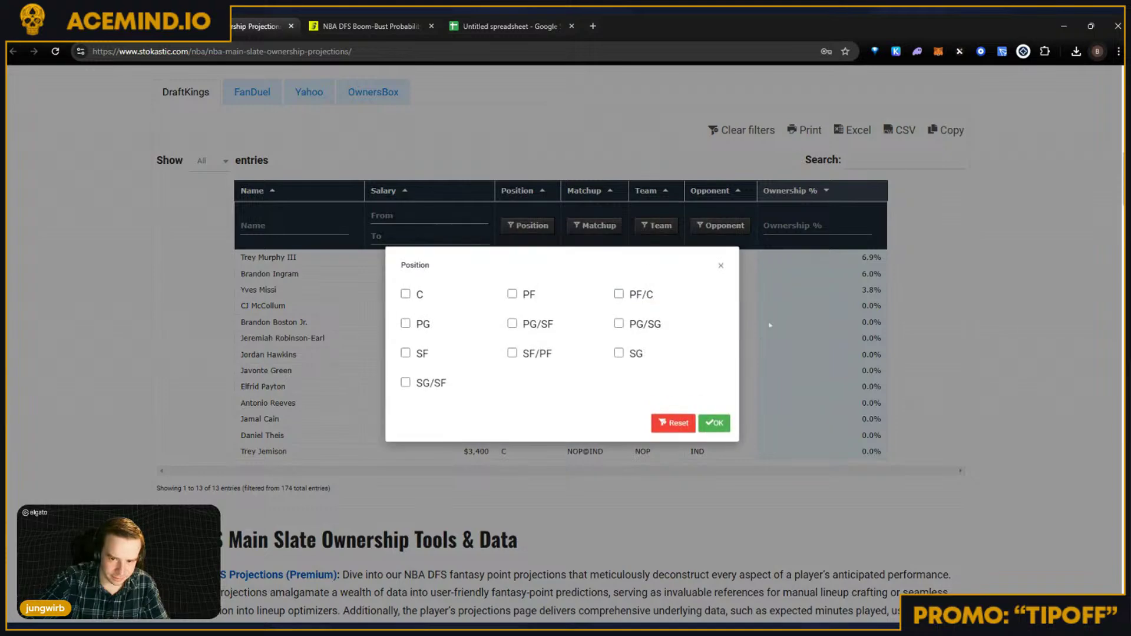
{"action": "left_click", "coordinate": [716, 432]}
{"action": "left_click", "coordinate": [656, 226]}
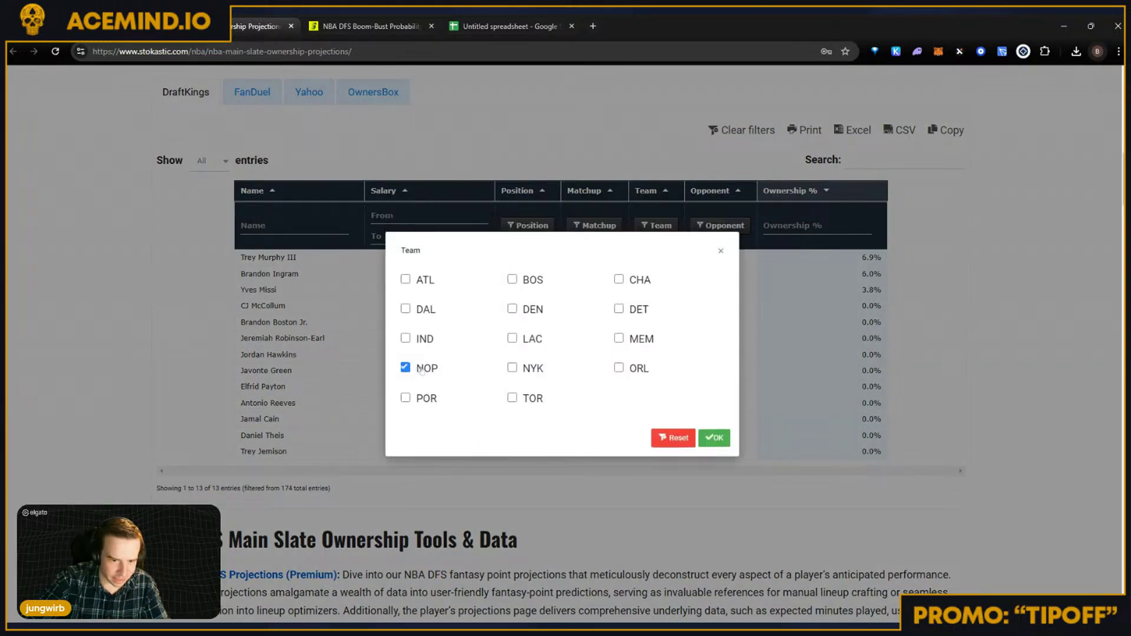
{"action": "left_click", "coordinate": [668, 435]}
{"action": "left_click", "coordinate": [668, 436]}
Step: Search the ownership table's player names for "zio" and clear the search
{"action": "left_click", "coordinate": [294, 227]}
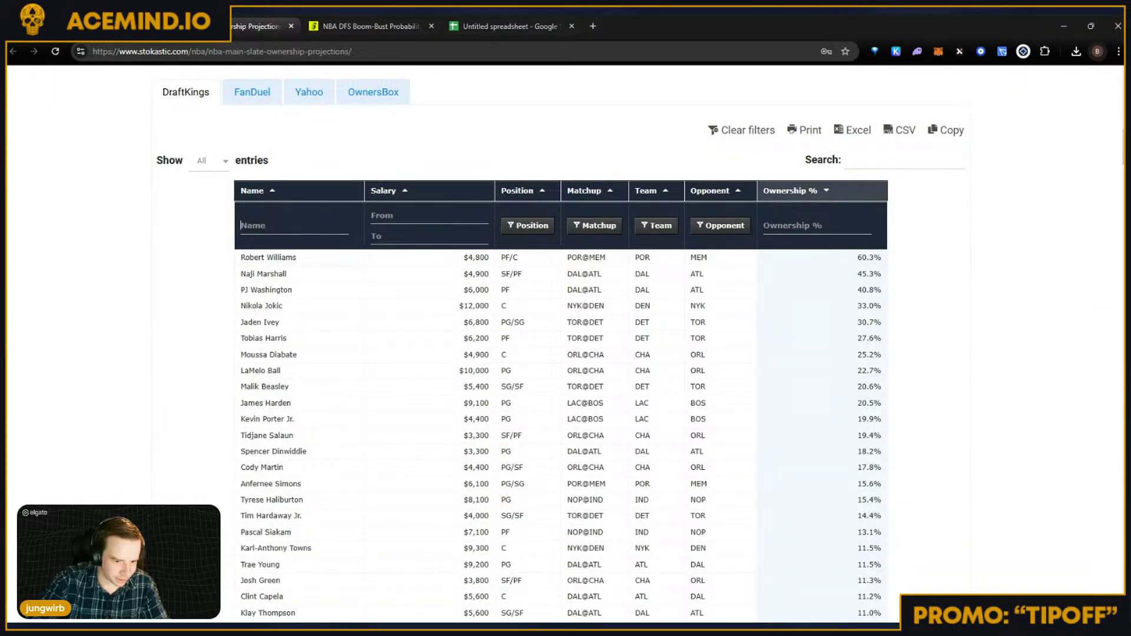
{"action": "type", "text": "zio"}
{"action": "key", "text": "BackSpace"}
{"action": "key", "text": "BackSpace"}
{"action": "key", "text": "BackSpace"}
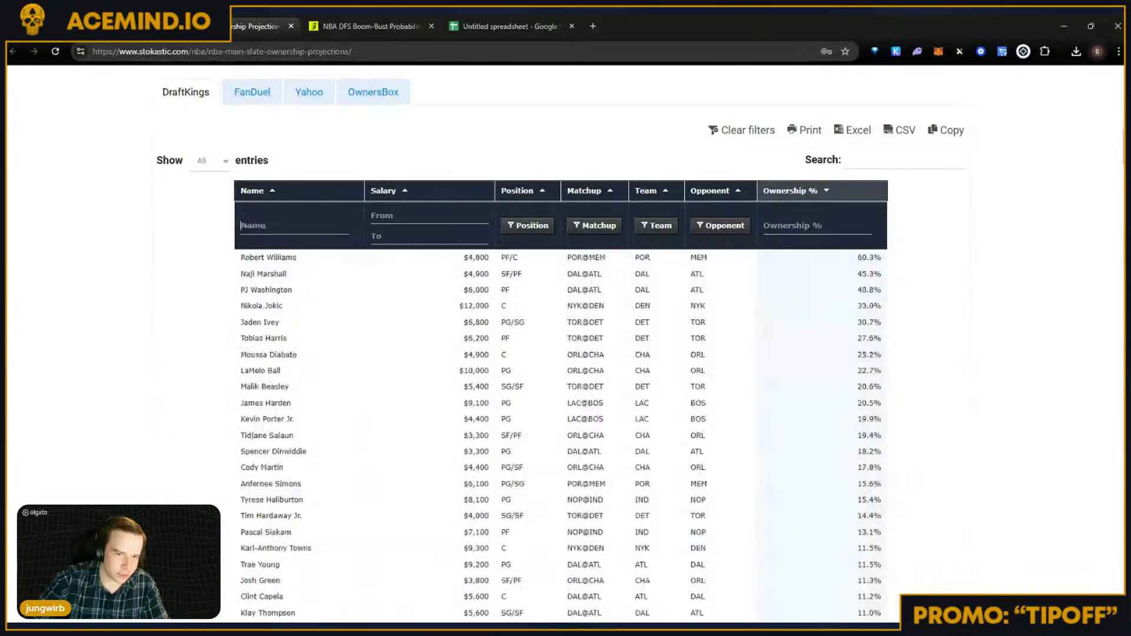
Step: Search Stokastic's Boom/Bust table for "zio" by player name, clear the search and return to AceMind's player list
{"action": "left_click", "coordinate": [354, 19]}
{"action": "scroll", "coordinate": [565, 353], "scroll_direction": "down", "scroll_amount": 3}
{"action": "left_click", "coordinate": [200, 307]}
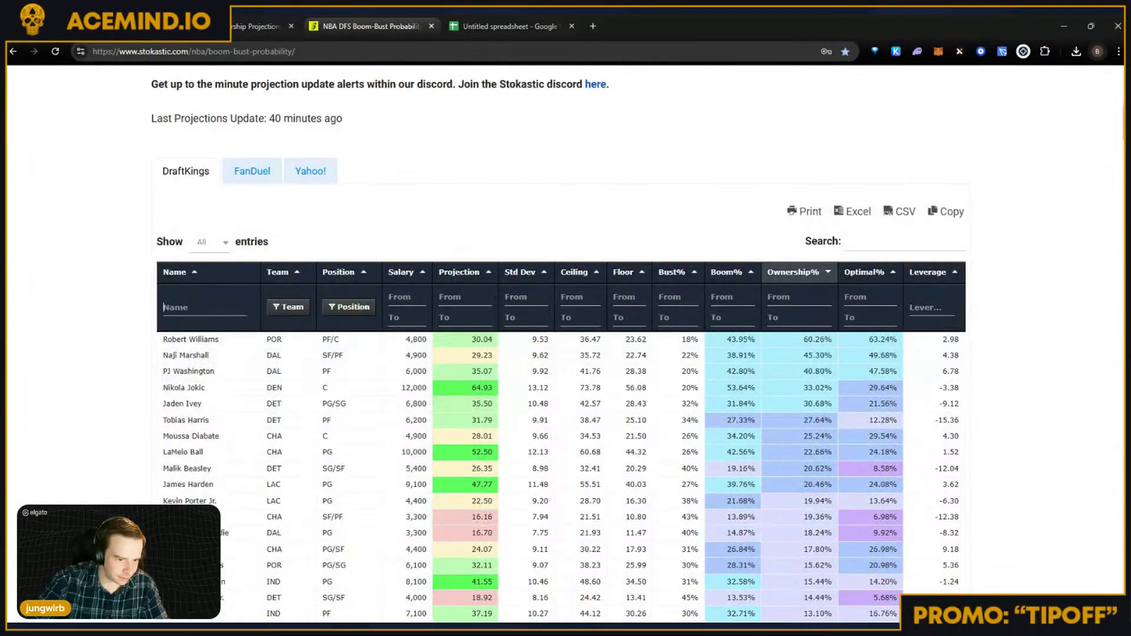
{"action": "type", "text": "zio"}
{"action": "key", "text": "BackSpace"}
{"action": "key", "text": "BackSpace"}
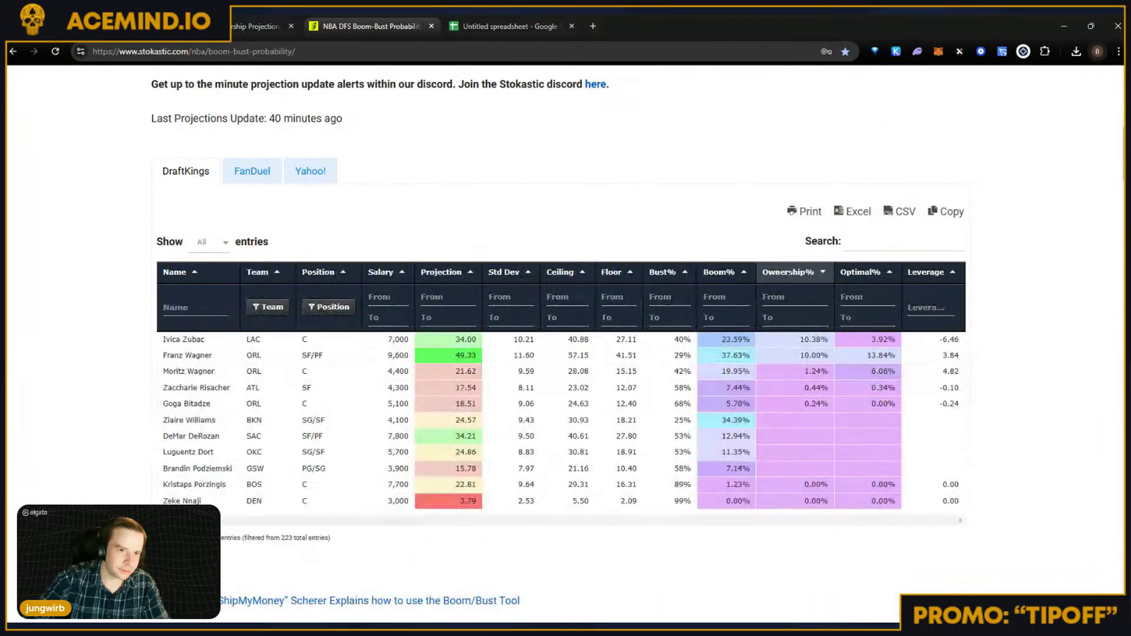
{"action": "key", "text": "ctrl+1"}
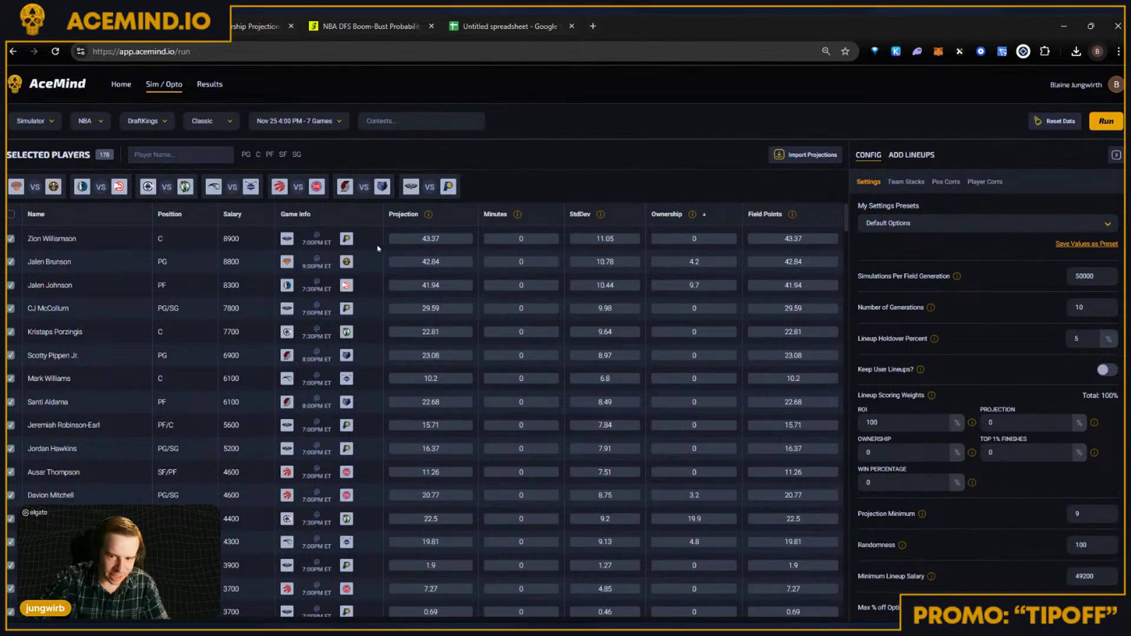
Step: Filter Stokastic's ownership projections table to the NOP team
{"action": "key", "text": "ctrl+2"}
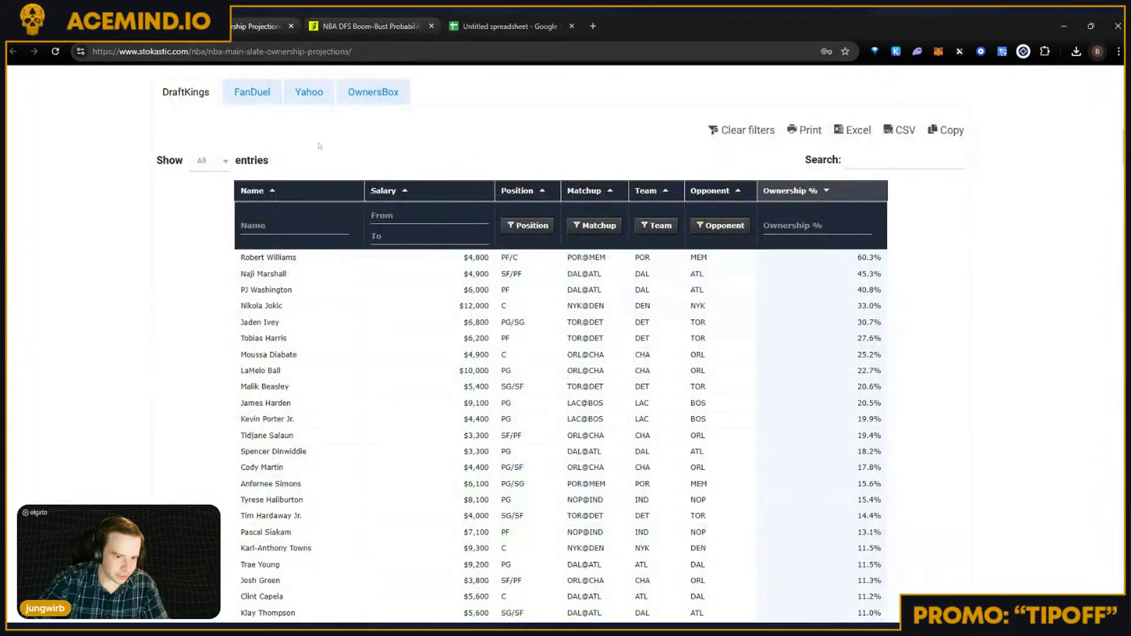
{"action": "left_click", "coordinate": [588, 226]}
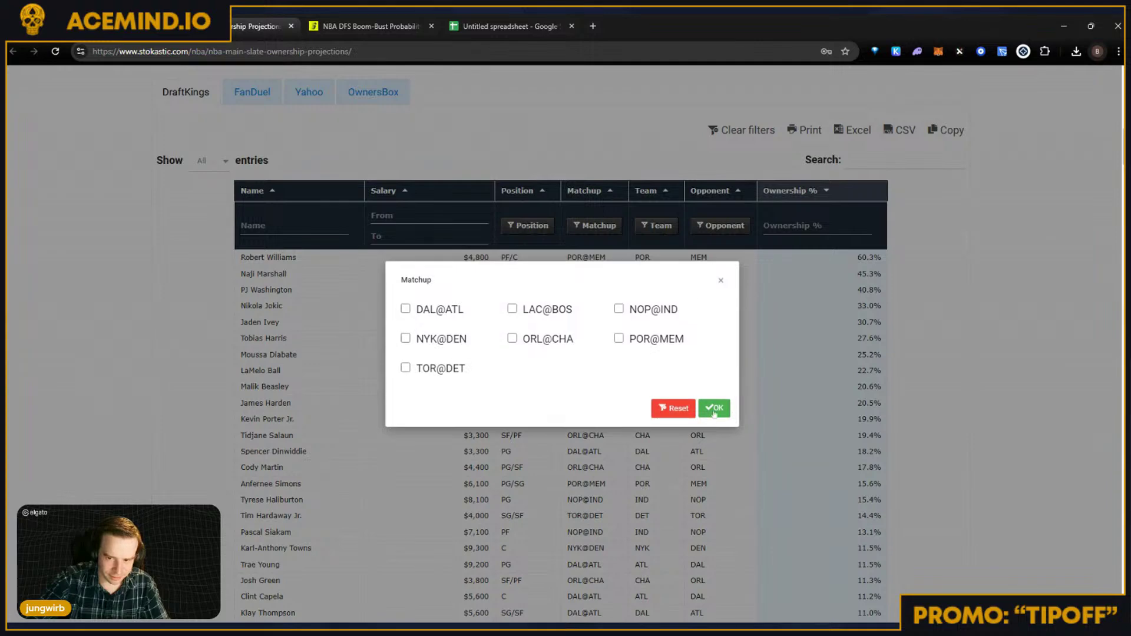
{"action": "left_click", "coordinate": [713, 406]}
{"action": "left_click", "coordinate": [647, 226]}
{"action": "left_click", "coordinate": [404, 361]}
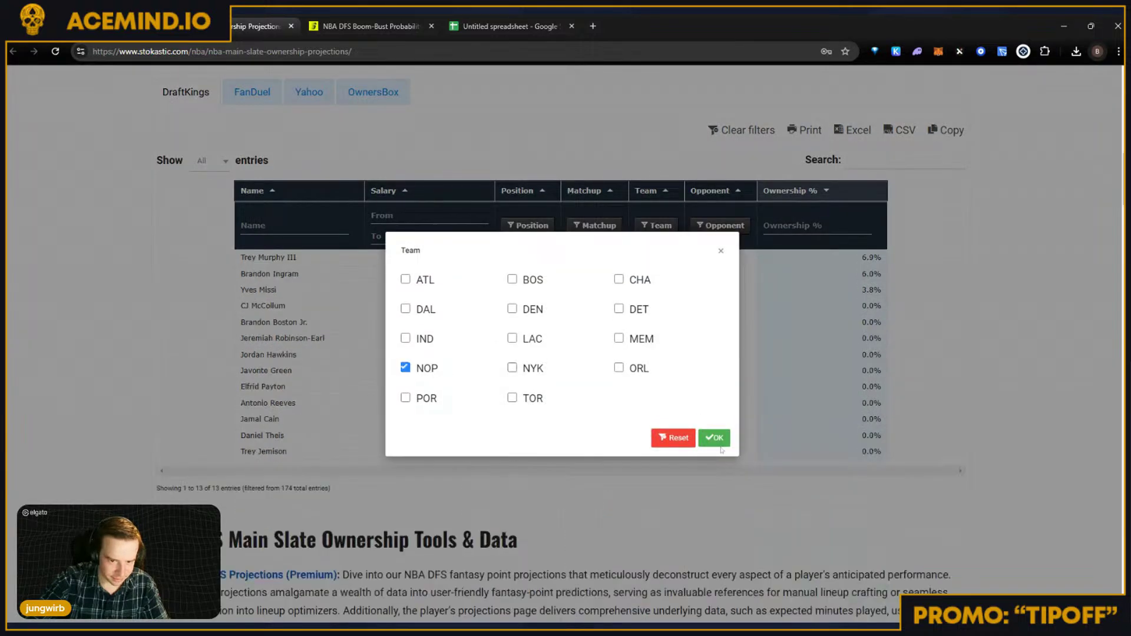
{"action": "left_click", "coordinate": [721, 437]}
Step: Examine the NOP players' ownership rows and compare them with AceMind's player list
{"action": "left_click_drag", "start_coordinate": [467, 290], "coordinate": [282, 419]}
{"action": "left_click", "coordinate": [268, 338]}
{"action": "left_click", "coordinate": [353, 322]}
{"action": "left_click", "coordinate": [461, 318]}
{"action": "left_click", "coordinate": [141, 26]}
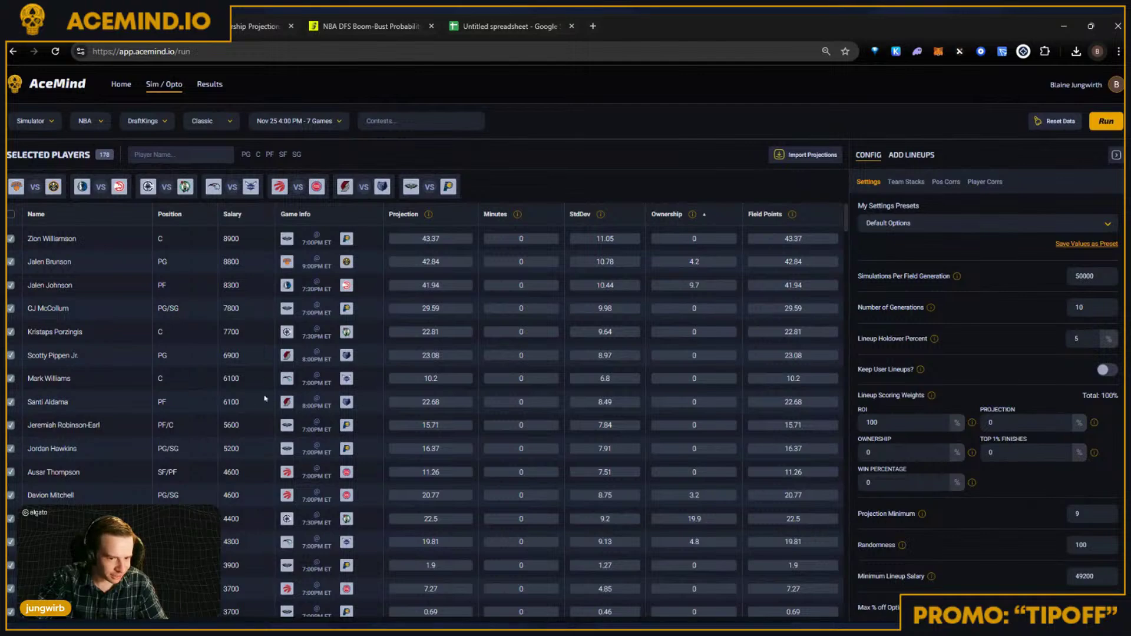
Step: Filter Stokastic's Boom/Bust table to the MEM team and check Scotty Pippen Jr.'s ownership
{"action": "left_click", "coordinate": [371, 25]}
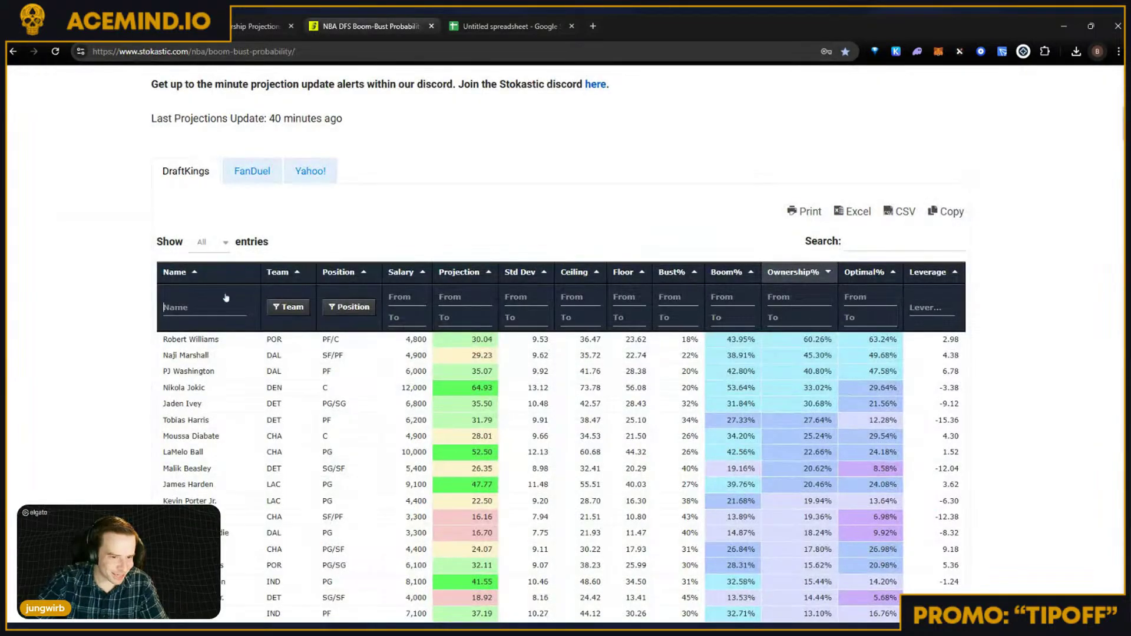
{"action": "left_click", "coordinate": [288, 306]}
{"action": "left_click", "coordinate": [512, 353]}
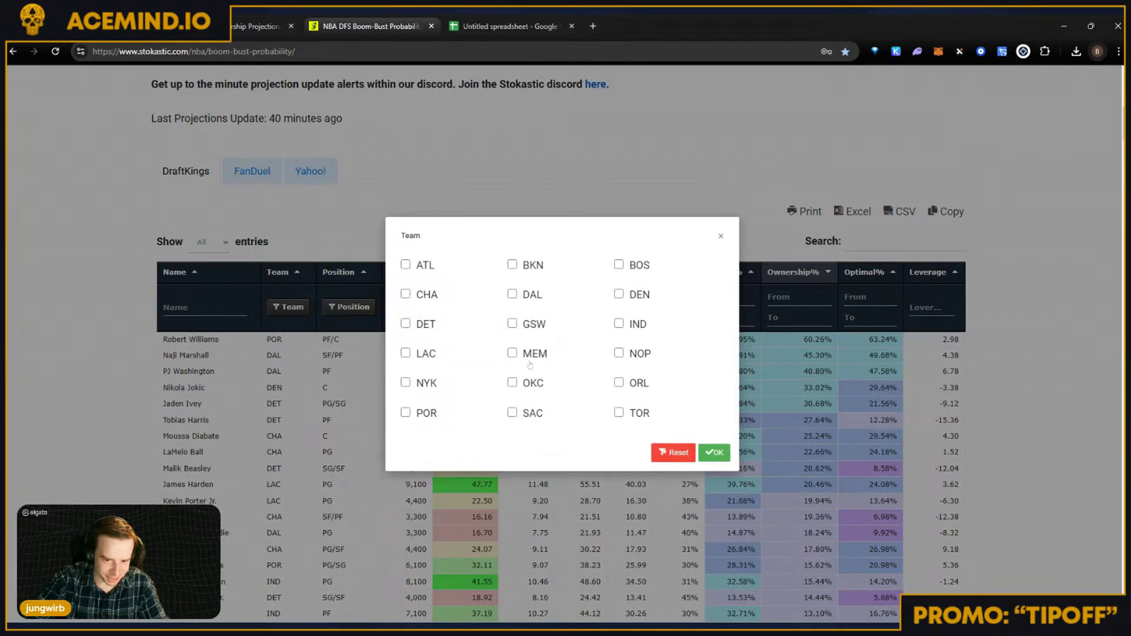
{"action": "left_click", "coordinate": [711, 452]}
{"action": "double_click", "coordinate": [810, 500]}
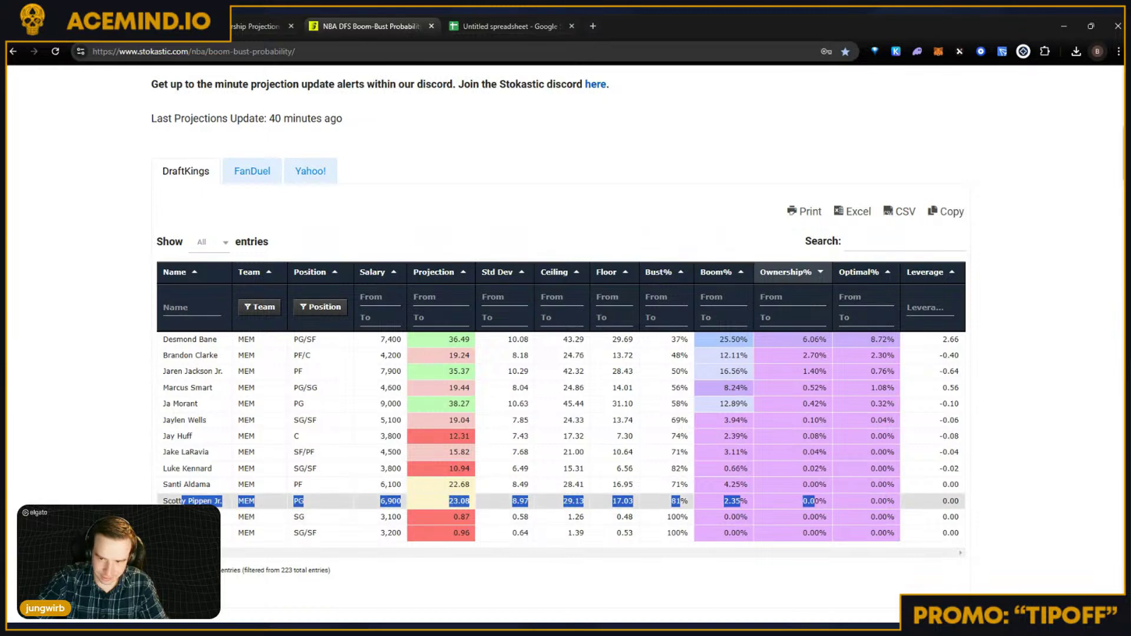
Step: Return to AceMind and review the imported ownership values down the player list
{"action": "key", "text": "ctrl+1"}
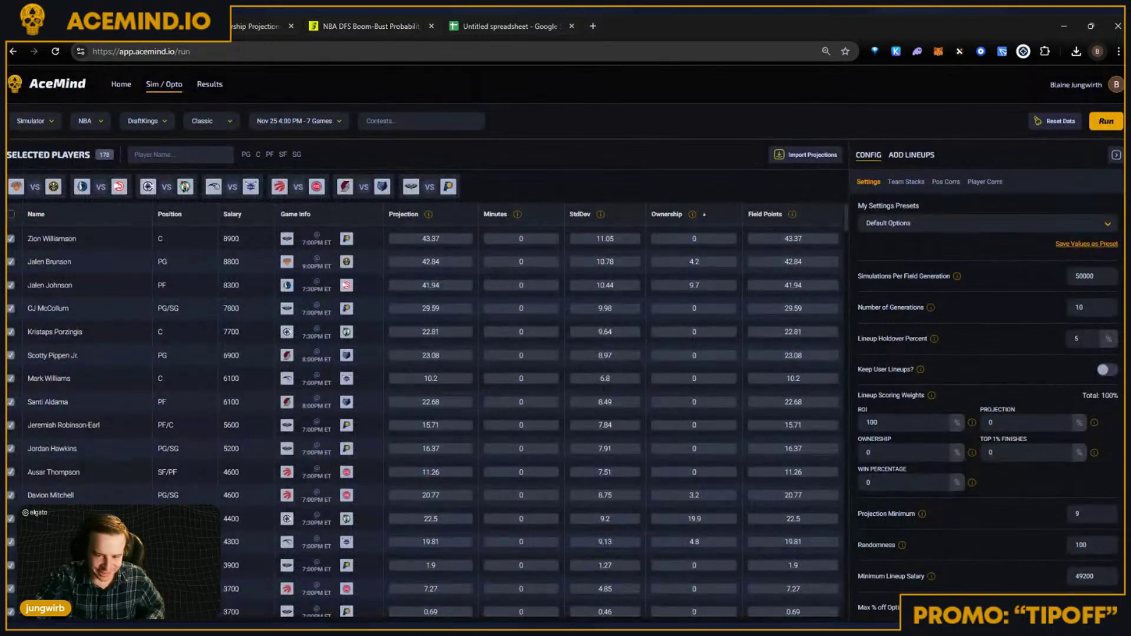
{"action": "scroll", "coordinate": [702, 464], "scroll_direction": "down", "scroll_amount": 5}
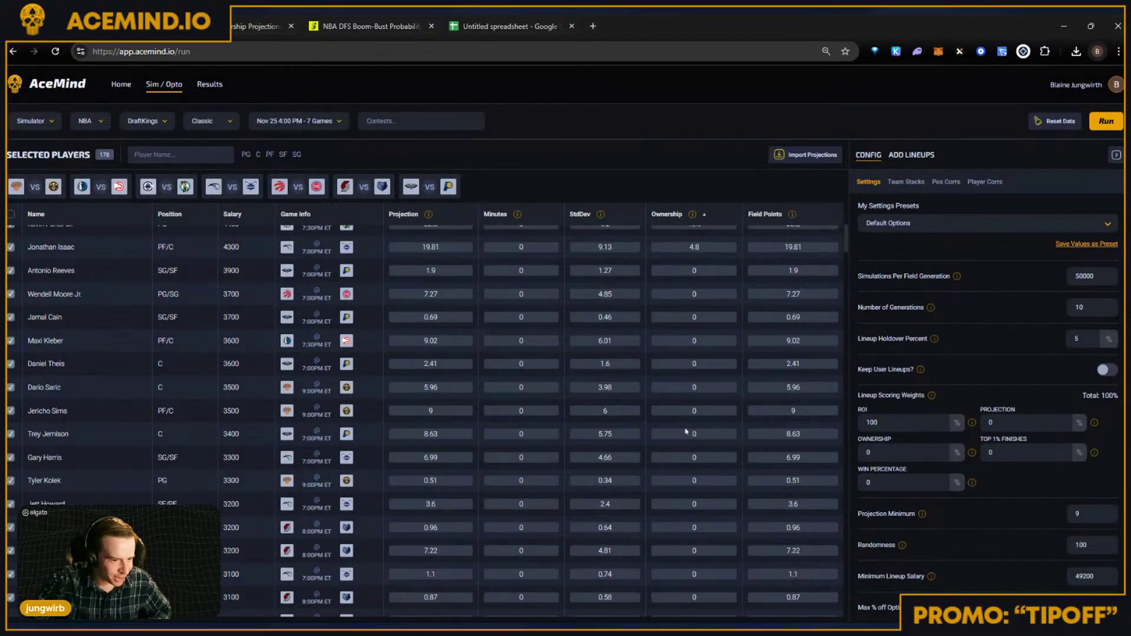
{"action": "scroll", "coordinate": [692, 421], "scroll_direction": "up", "scroll_amount": 5}
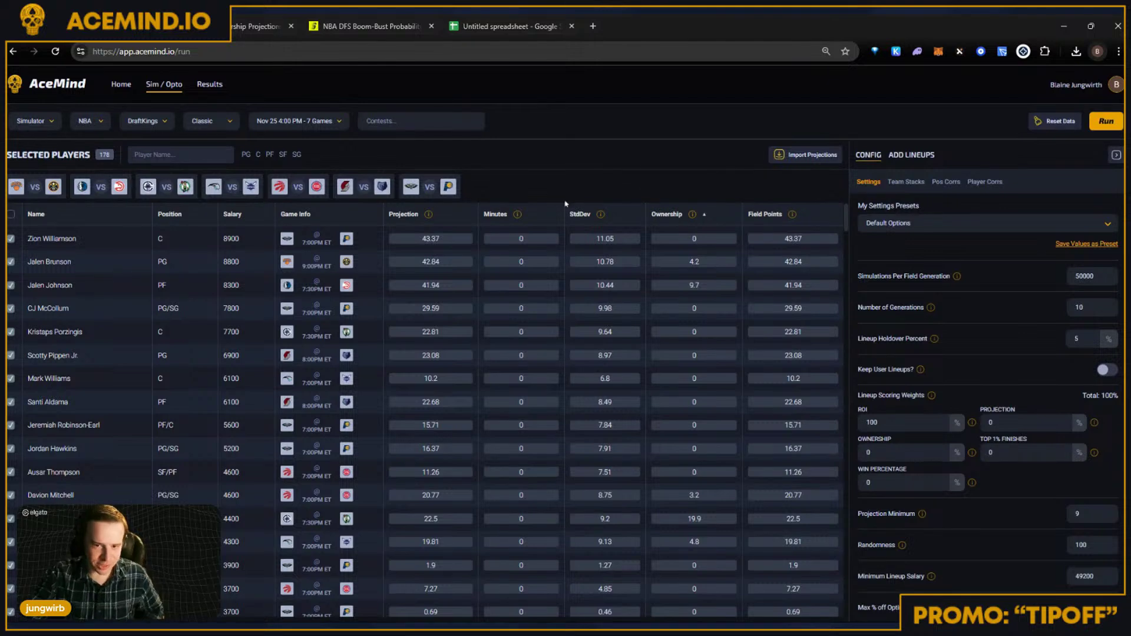
Step: Review the Number of Generations value and the remaining simulator settings
{"action": "left_click", "coordinate": [949, 303]}
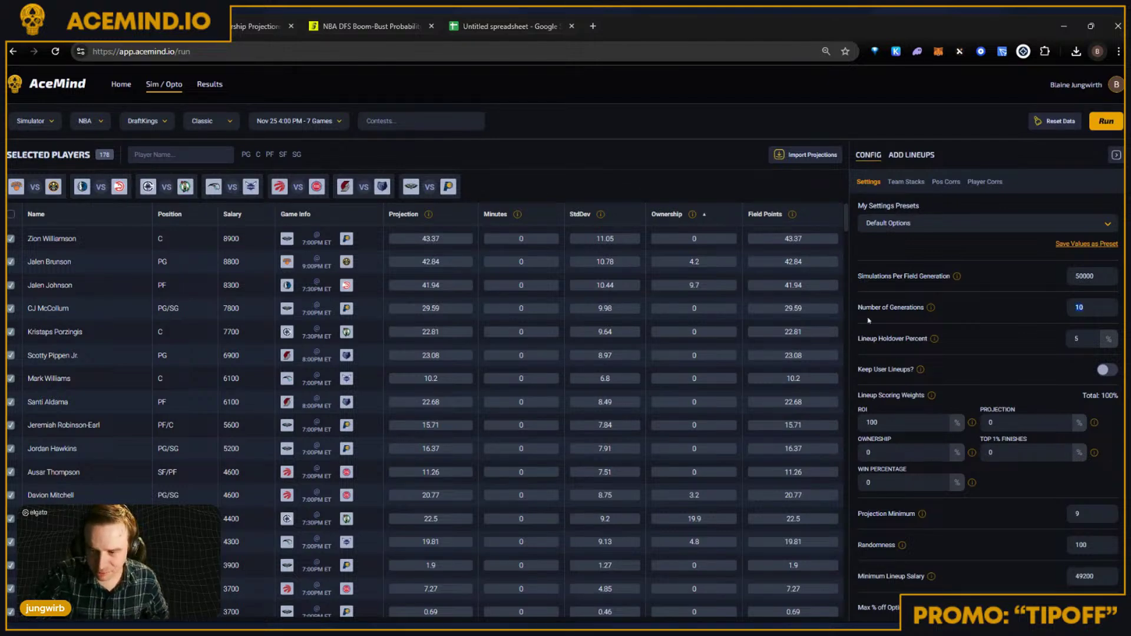
{"action": "scroll", "coordinate": [1017, 326], "scroll_direction": "down", "scroll_amount": 2}
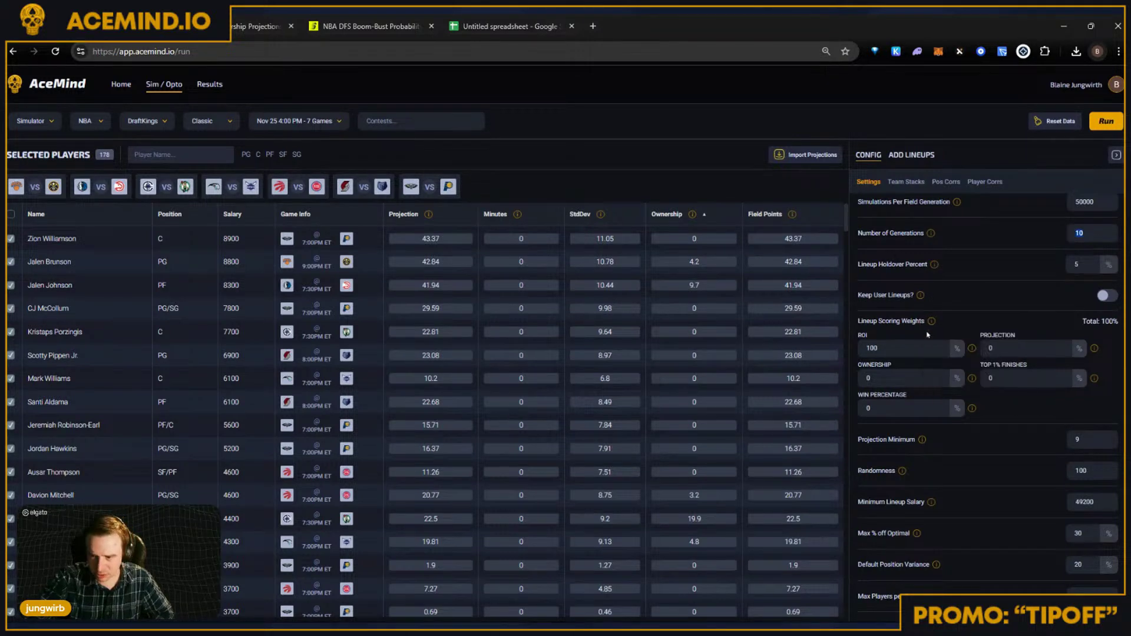
{"action": "scroll", "coordinate": [1040, 294], "scroll_direction": "up", "scroll_amount": 2}
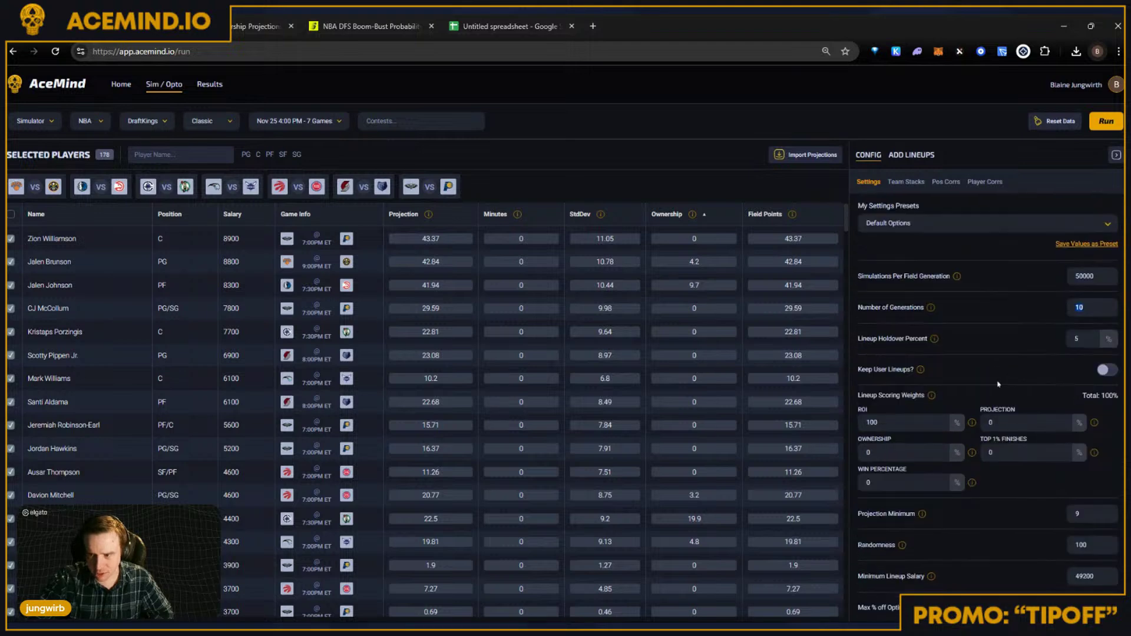
Step: Set the simulator's Lineup Holdover Percent to 100
{"action": "left_click", "coordinate": [1075, 339]}
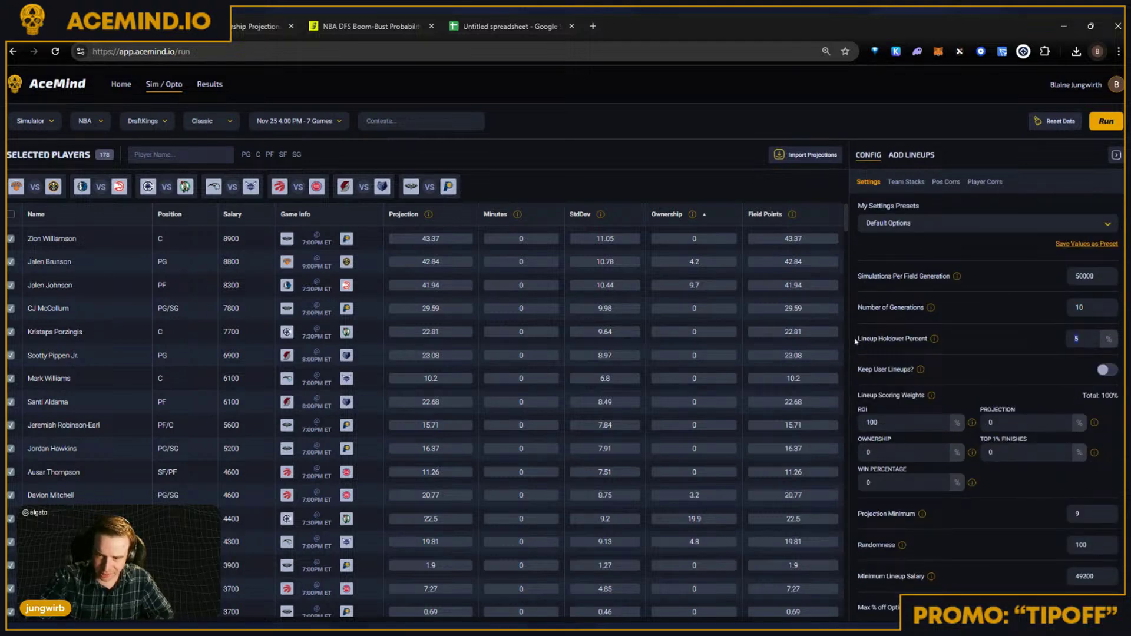
{"action": "left_click_drag", "start_coordinate": [856, 342], "coordinate": [929, 340]}
{"action": "left_click", "coordinate": [928, 340]}
{"action": "left_click_drag", "start_coordinate": [857, 341], "coordinate": [842, 312]}
{"action": "left_click", "coordinate": [890, 345]}
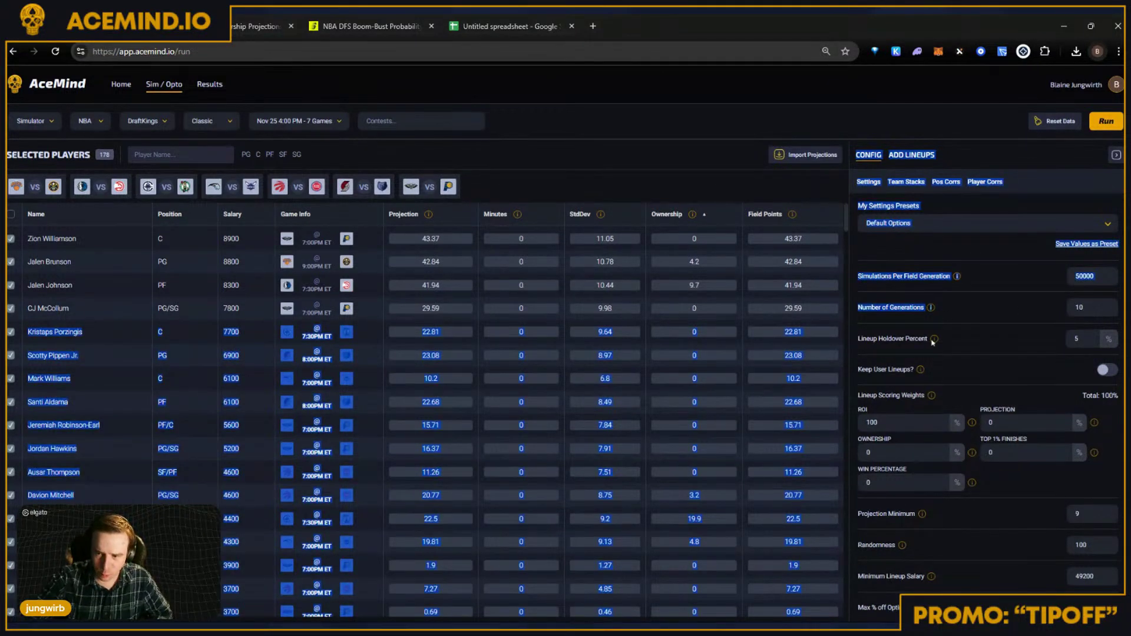
{"action": "left_click", "coordinate": [916, 350]}
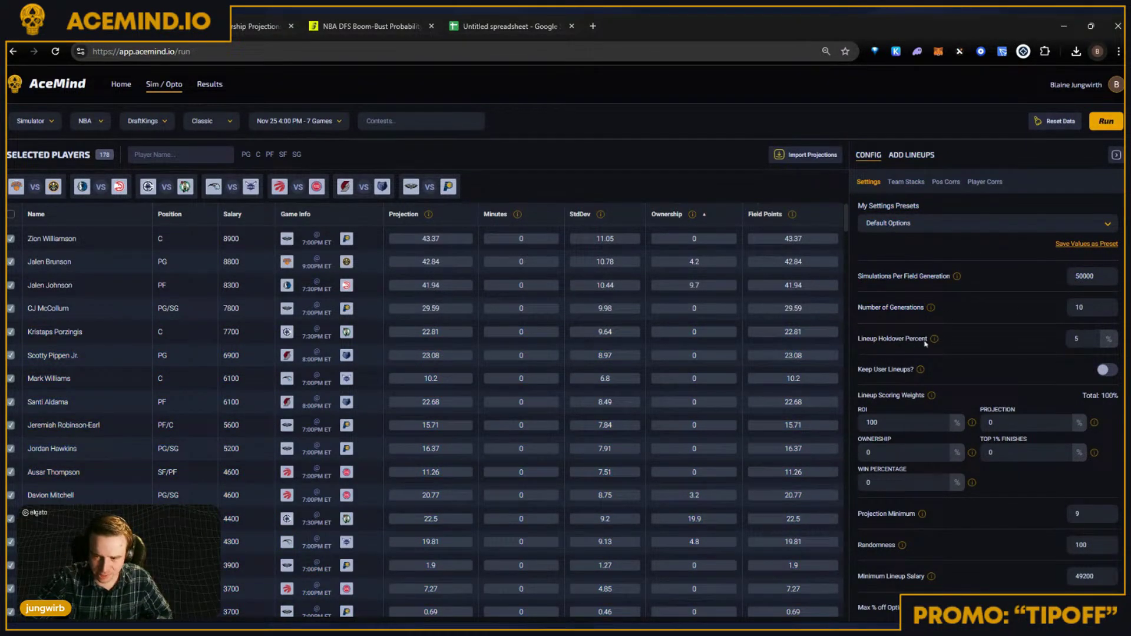
{"action": "left_click_drag", "start_coordinate": [925, 344], "coordinate": [861, 341]}
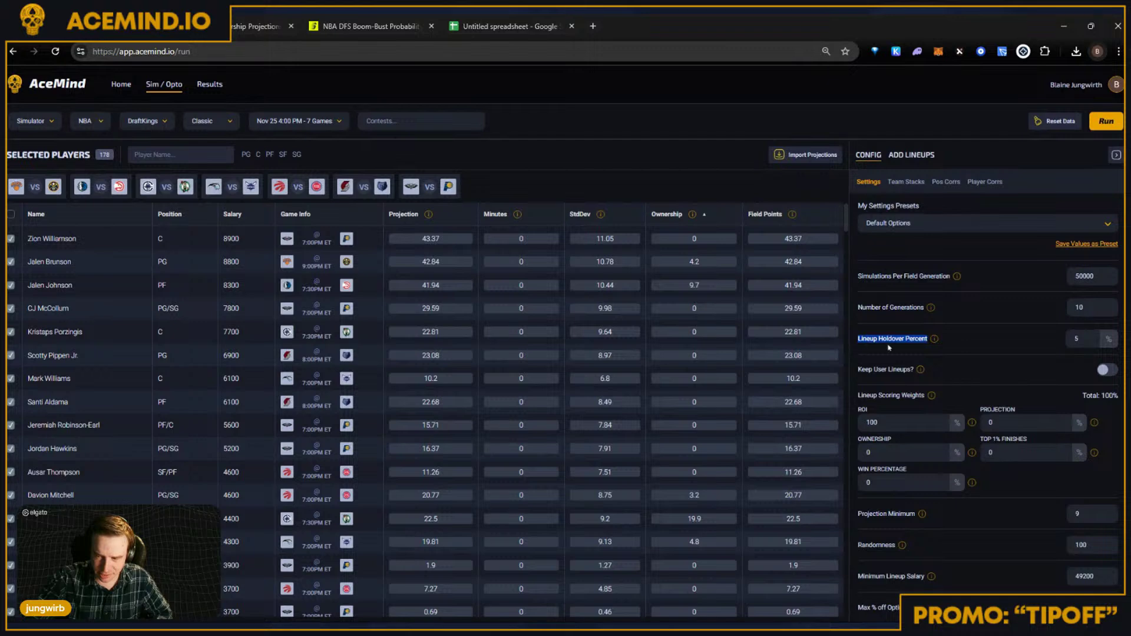
{"action": "left_click", "coordinate": [907, 341]}
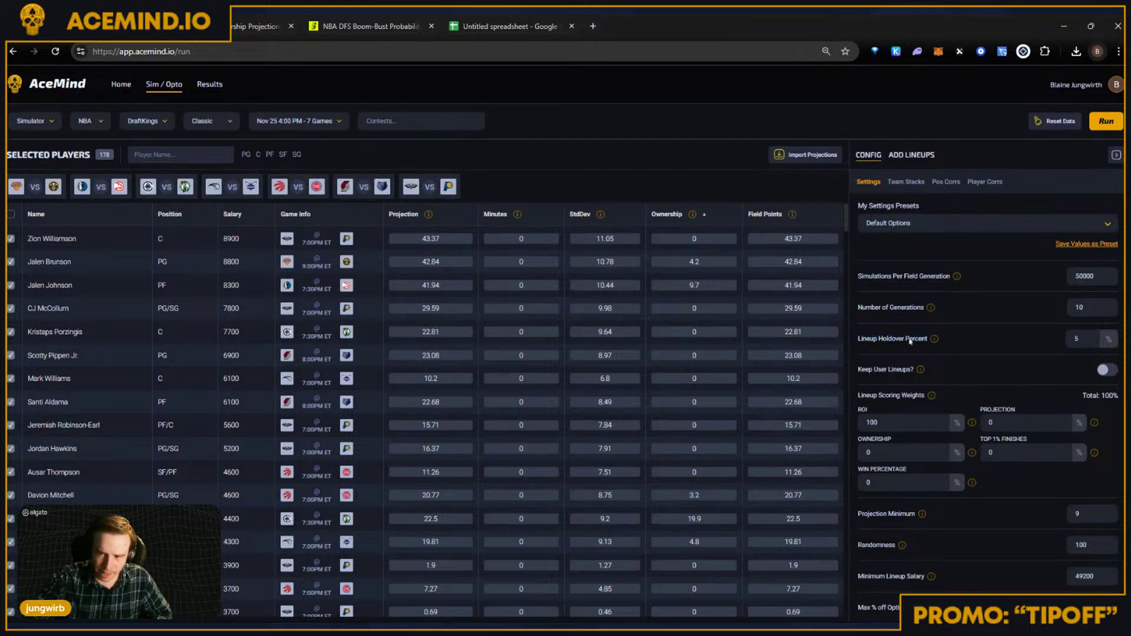
{"action": "key", "text": "BackSpace"}
{"action": "type", "text": "100"}
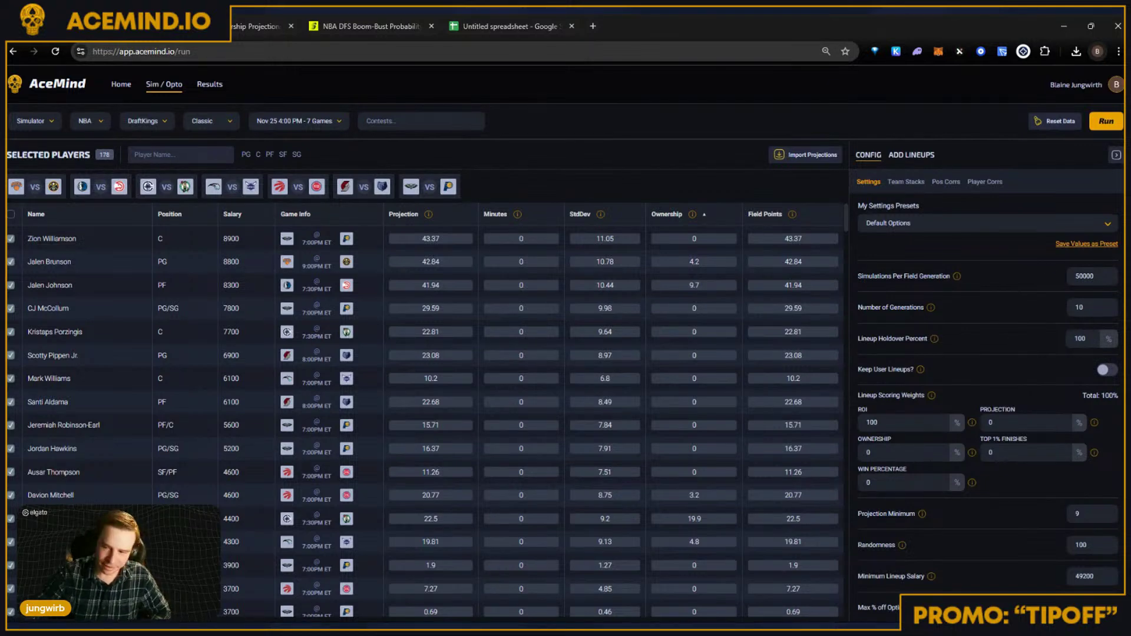
Step: Change the simulator's Lineup Holdover Percent to 8
{"action": "double_click", "coordinate": [1080, 339]}
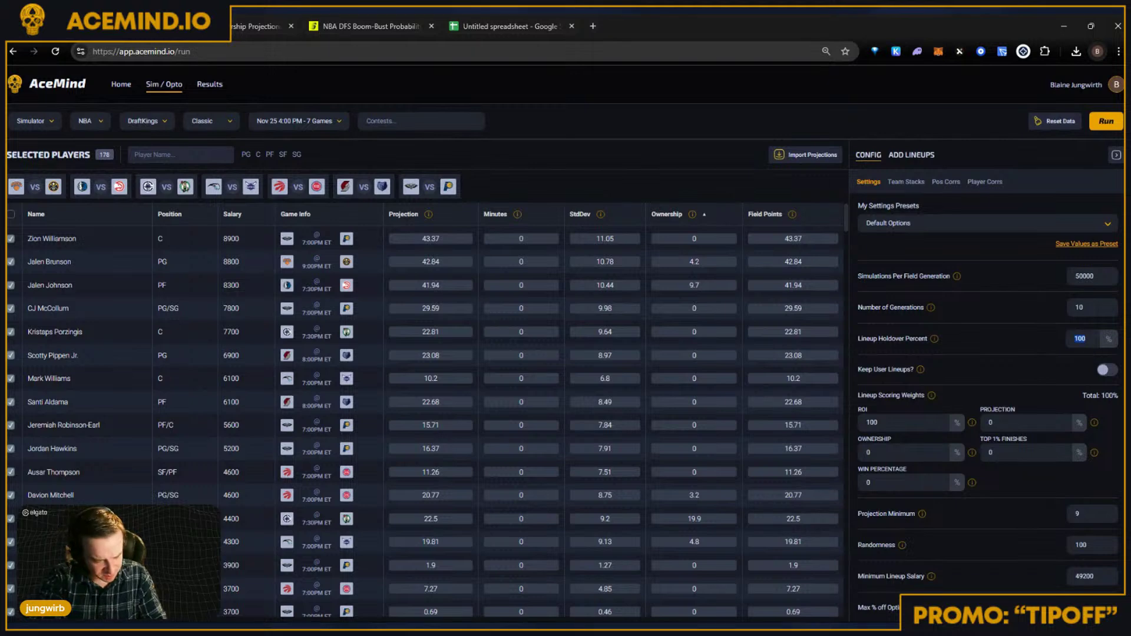
{"action": "type", "text": "5"}
{"action": "key", "text": "BackSpace"}
{"action": "key", "text": "BackSpace"}
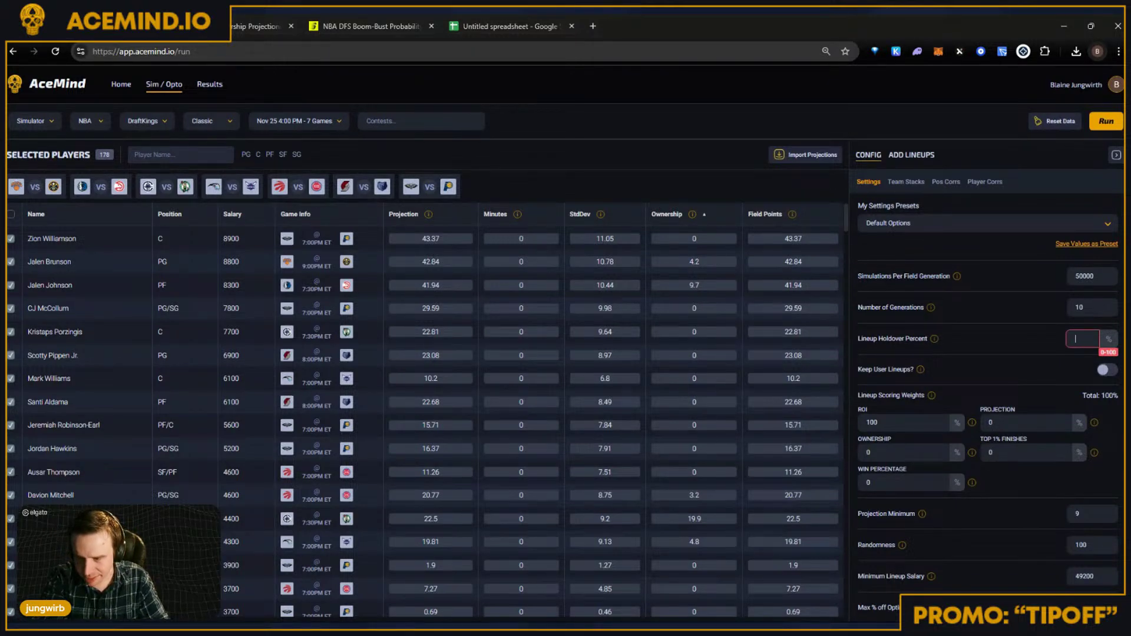
{"action": "type", "text": "87"}
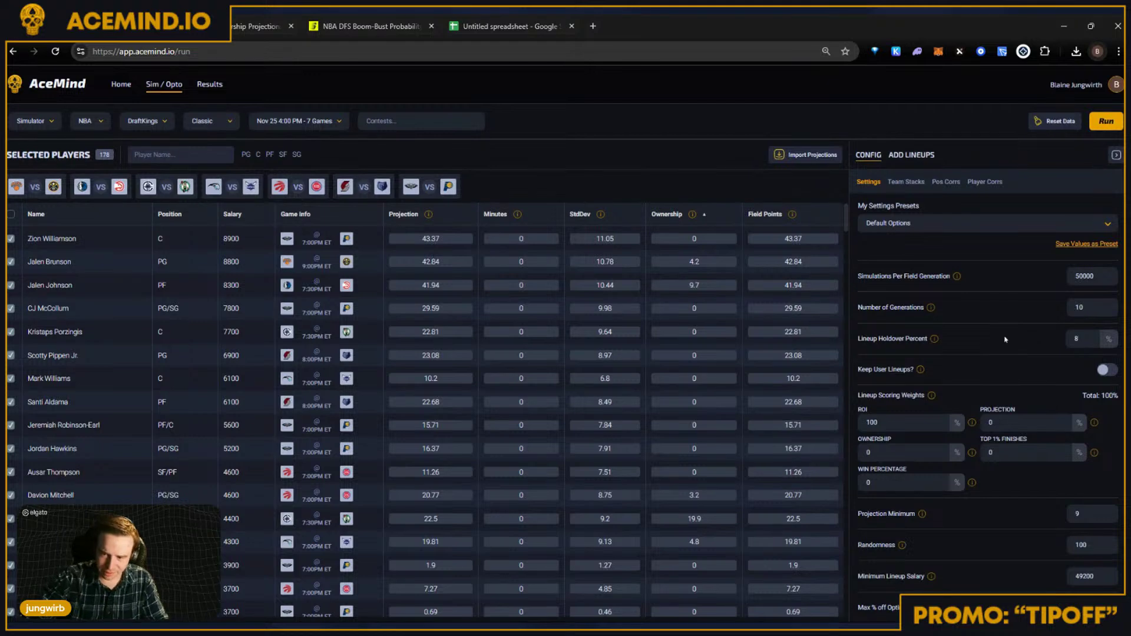
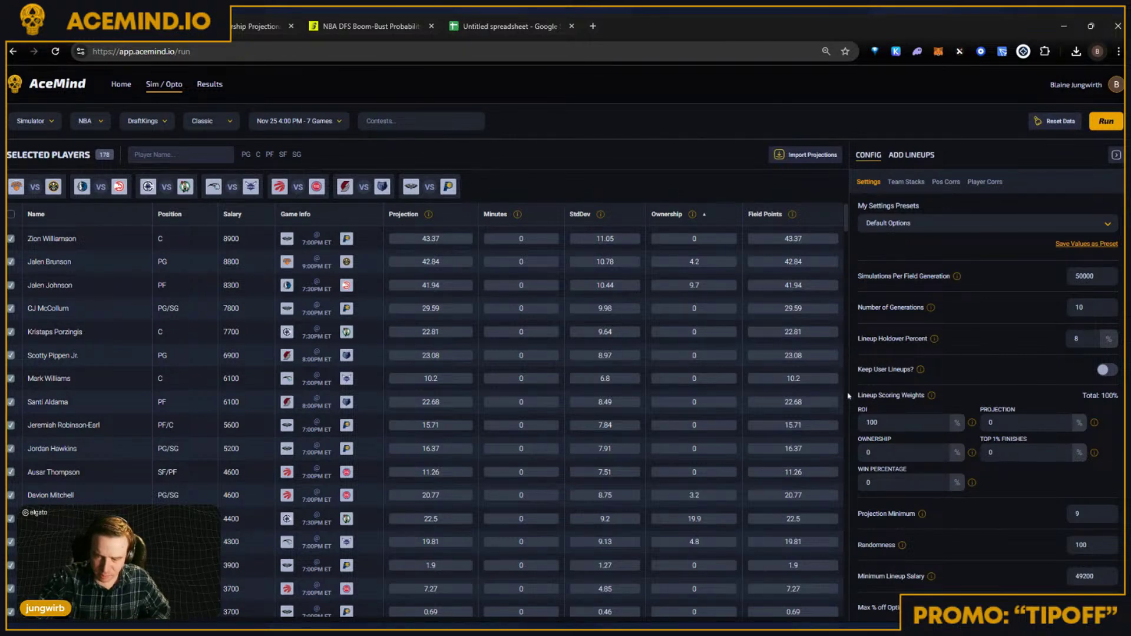
Step: Switch to the Optimizer and import the player projections file, skipping the minutes column and leaving it blank
{"action": "left_click", "coordinate": [35, 120]}
{"action": "left_click", "coordinate": [142, 133]}
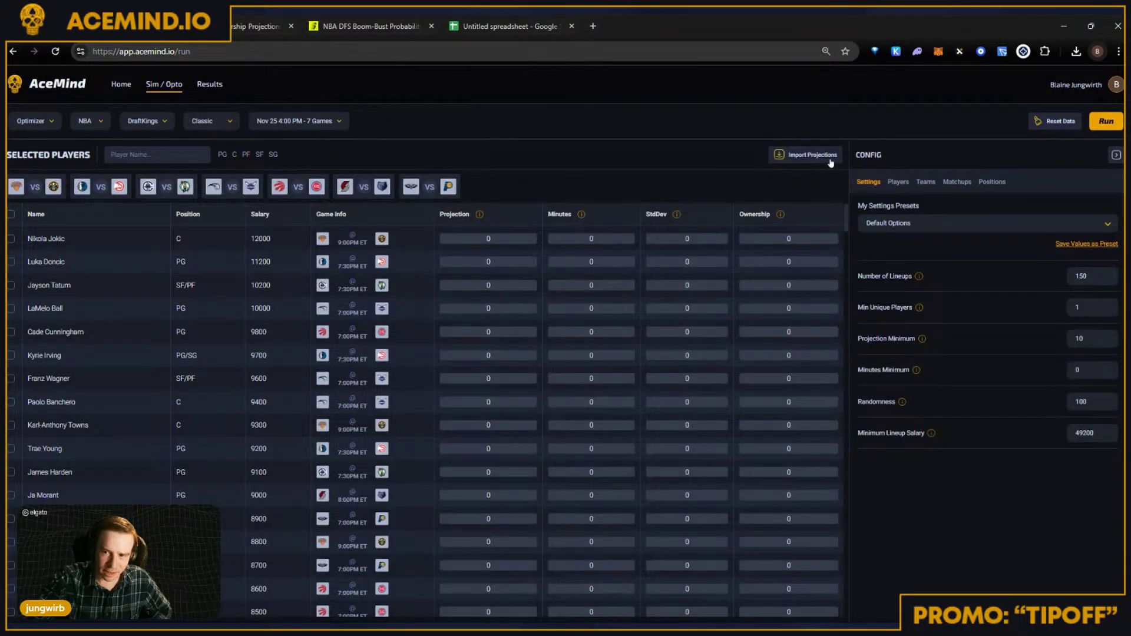
{"action": "left_click", "coordinate": [828, 158]}
{"action": "left_click", "coordinate": [610, 303]}
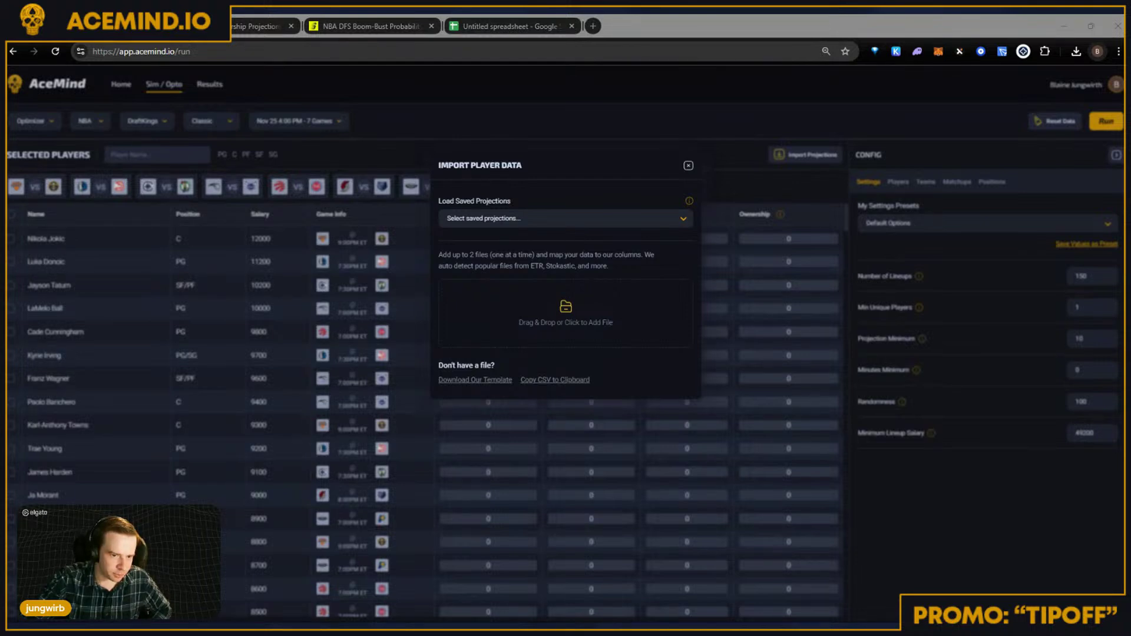
{"action": "double_click", "coordinate": [546, 419]}
{"action": "left_click", "coordinate": [538, 401]}
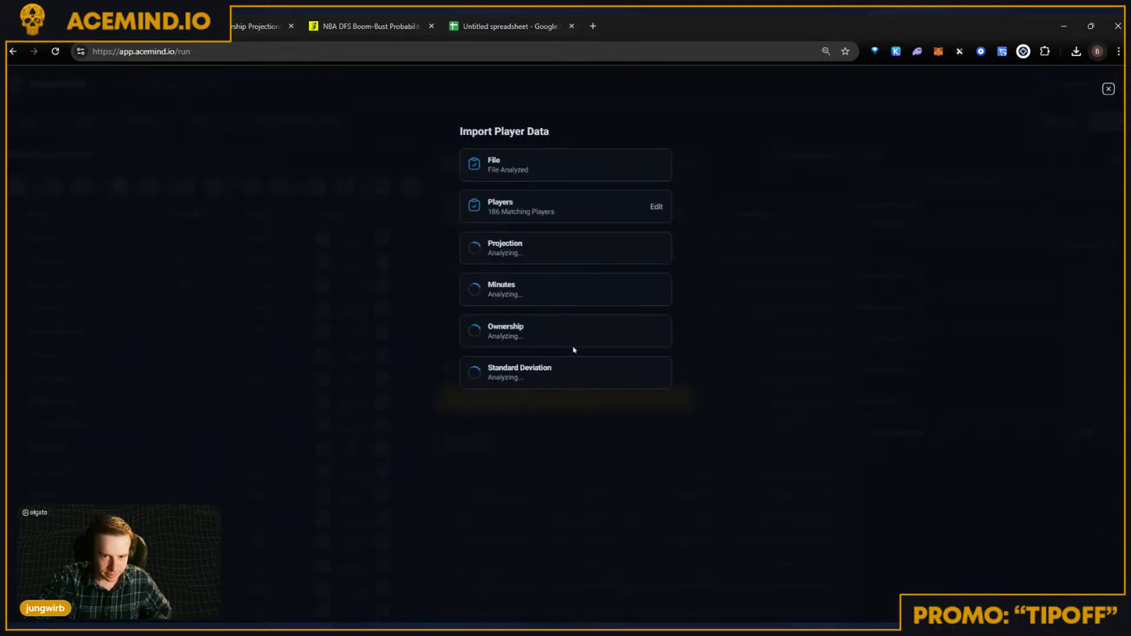
{"action": "left_click", "coordinate": [647, 294]}
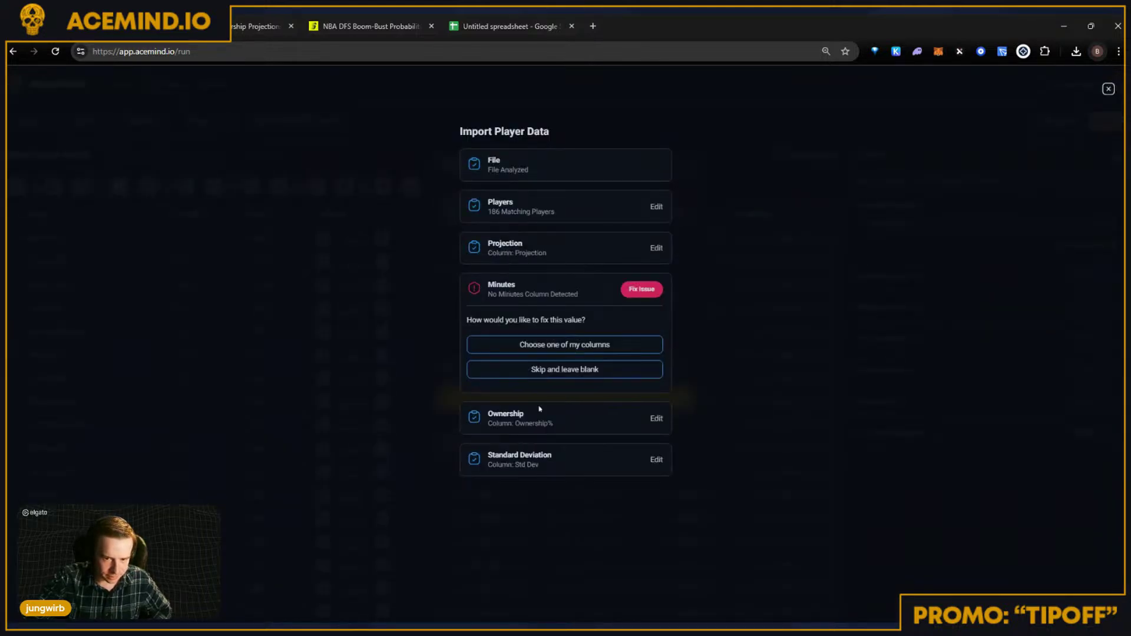
{"action": "left_click", "coordinate": [546, 377]}
{"action": "left_click", "coordinate": [561, 455]}
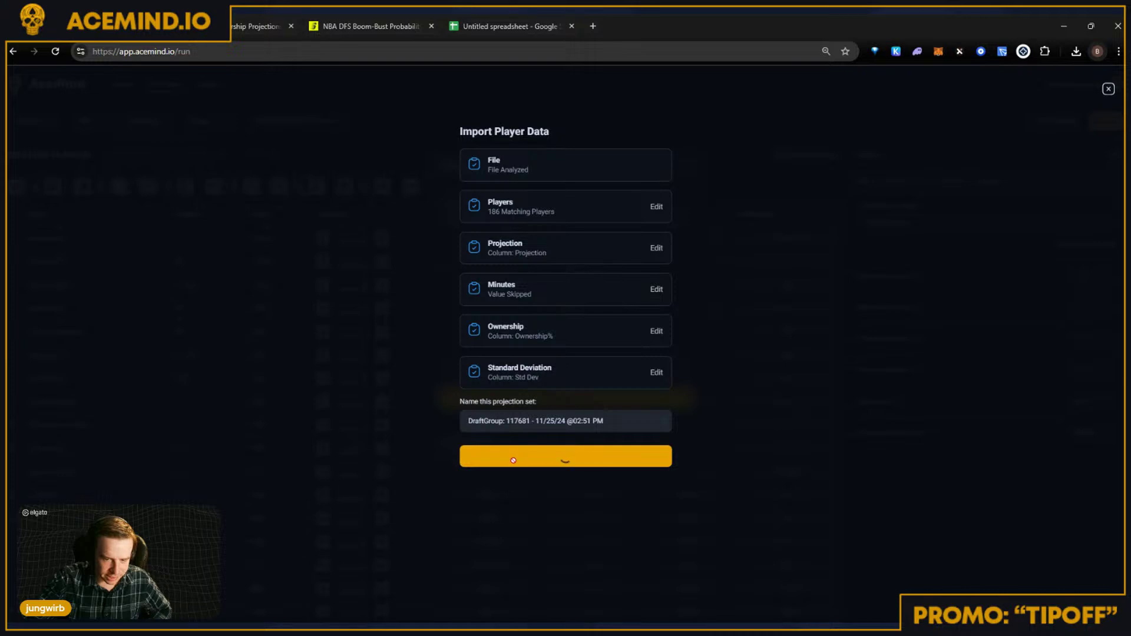
{"action": "left_click", "coordinate": [805, 155]}
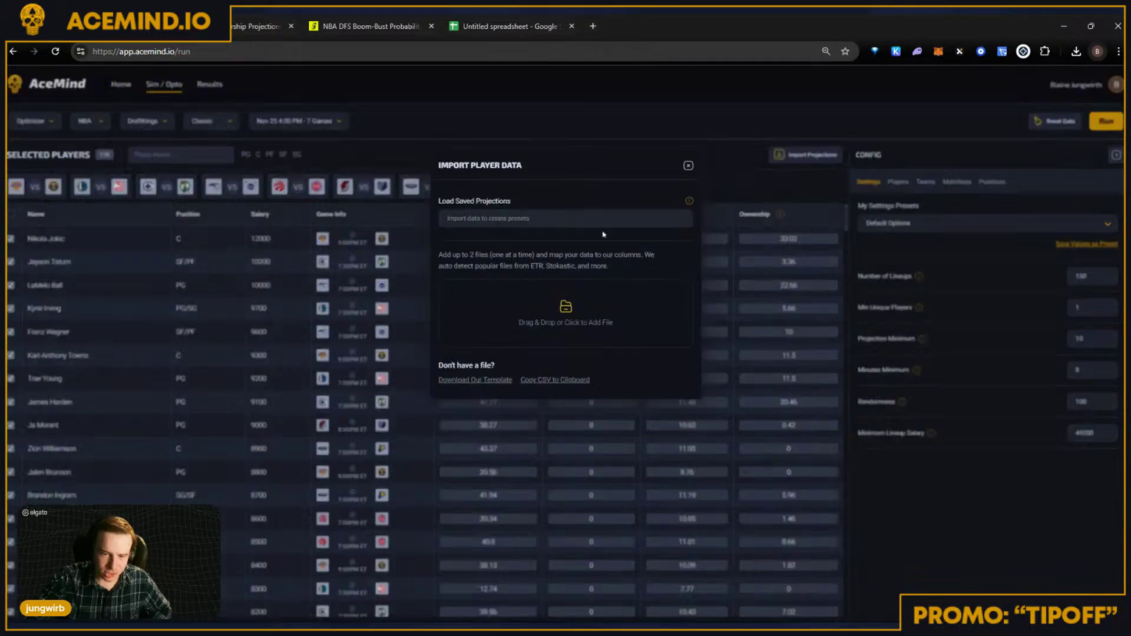
{"action": "left_click", "coordinate": [527, 219]}
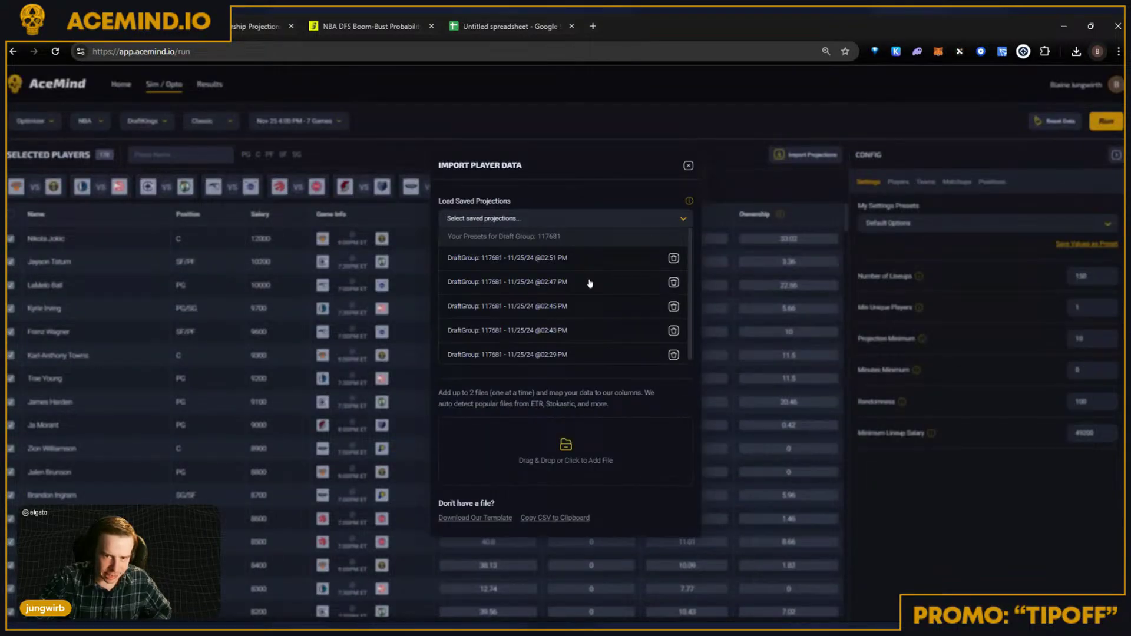
{"action": "left_click", "coordinate": [688, 166]}
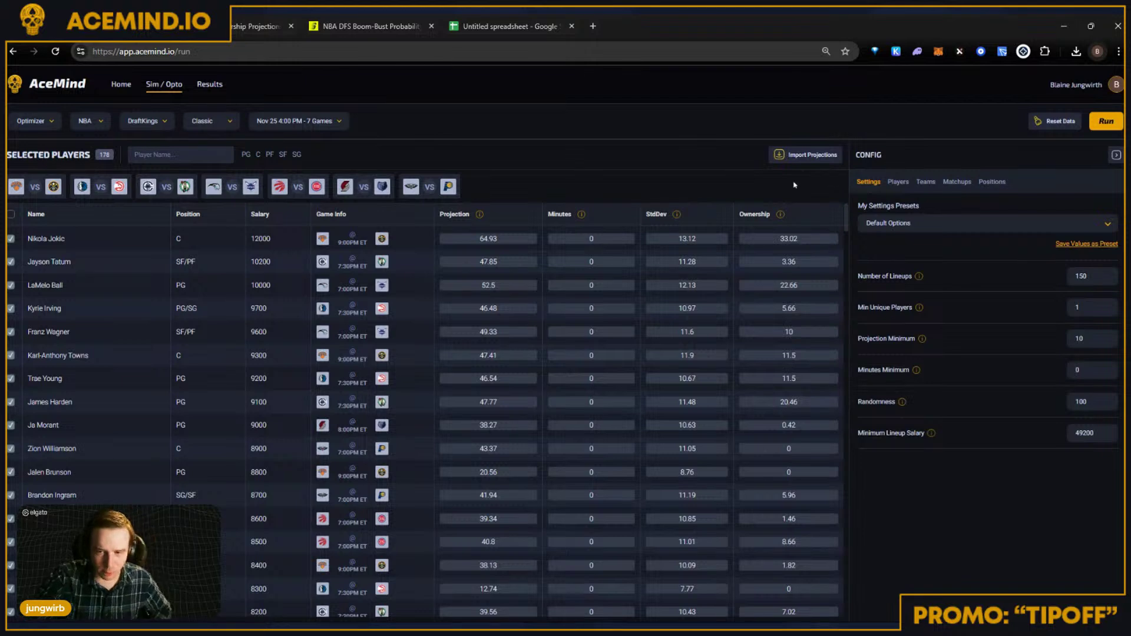
{"action": "left_click", "coordinate": [805, 155]}
{"action": "left_click", "coordinate": [542, 221]}
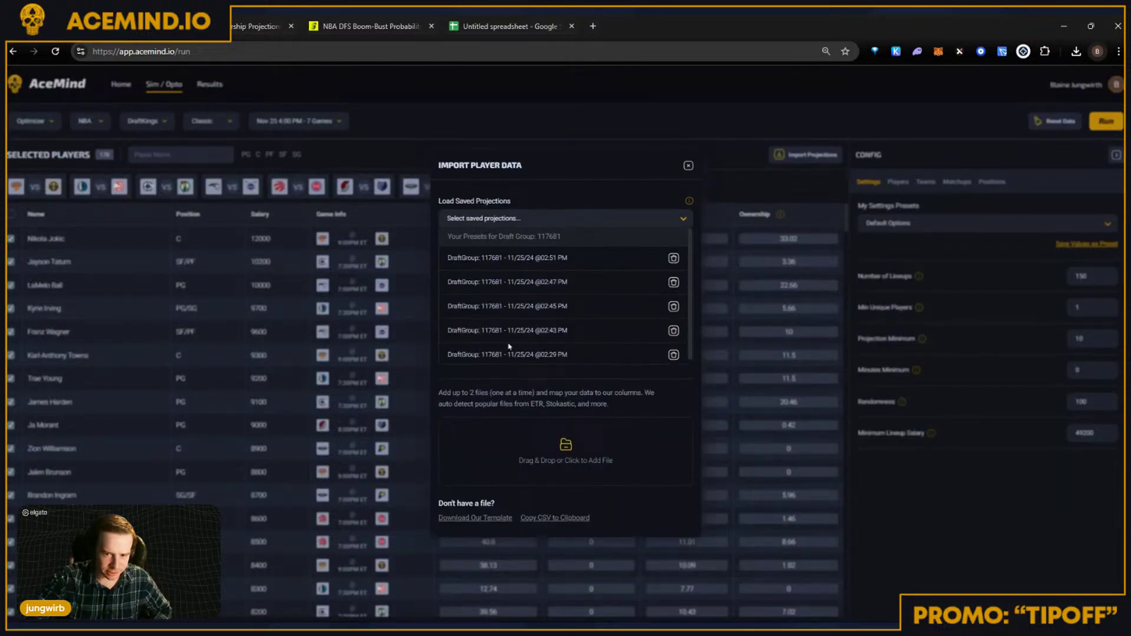
{"action": "left_click", "coordinate": [546, 289]}
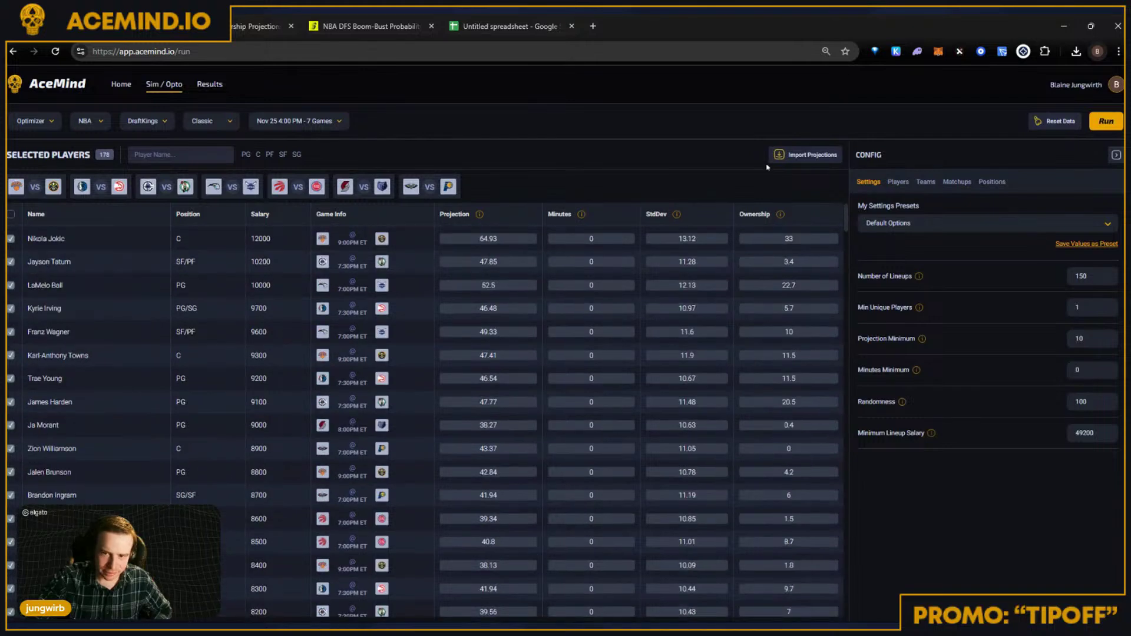
{"action": "left_click", "coordinate": [795, 154]}
{"action": "left_click", "coordinate": [512, 219]}
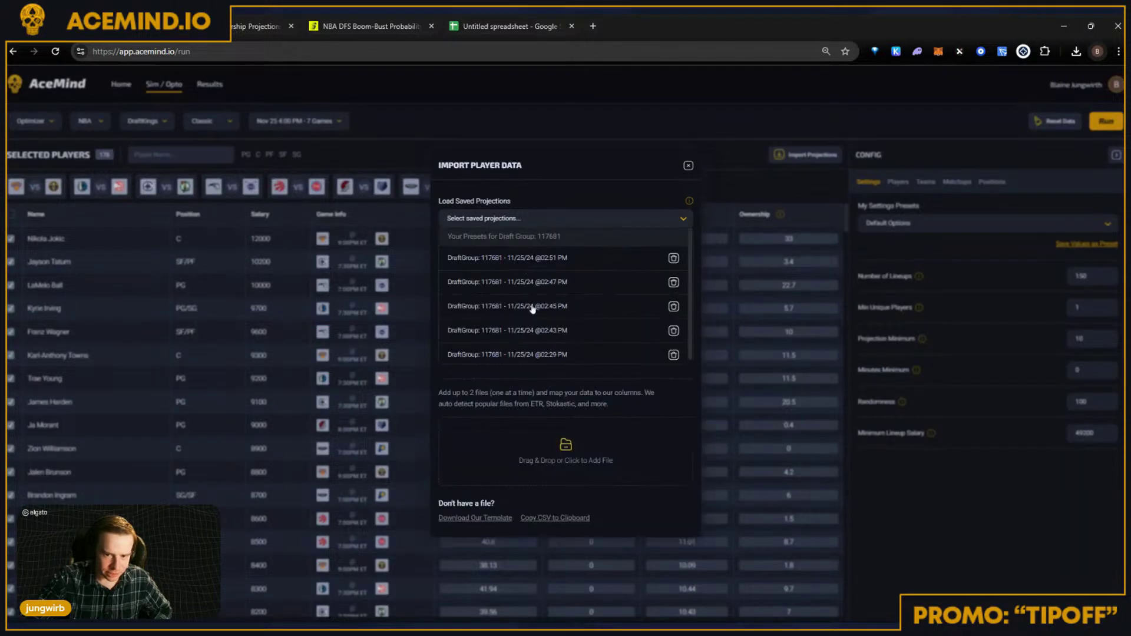
{"action": "left_click", "coordinate": [531, 308]}
{"action": "scroll", "coordinate": [731, 377], "scroll_direction": "down", "scroll_amount": 3}
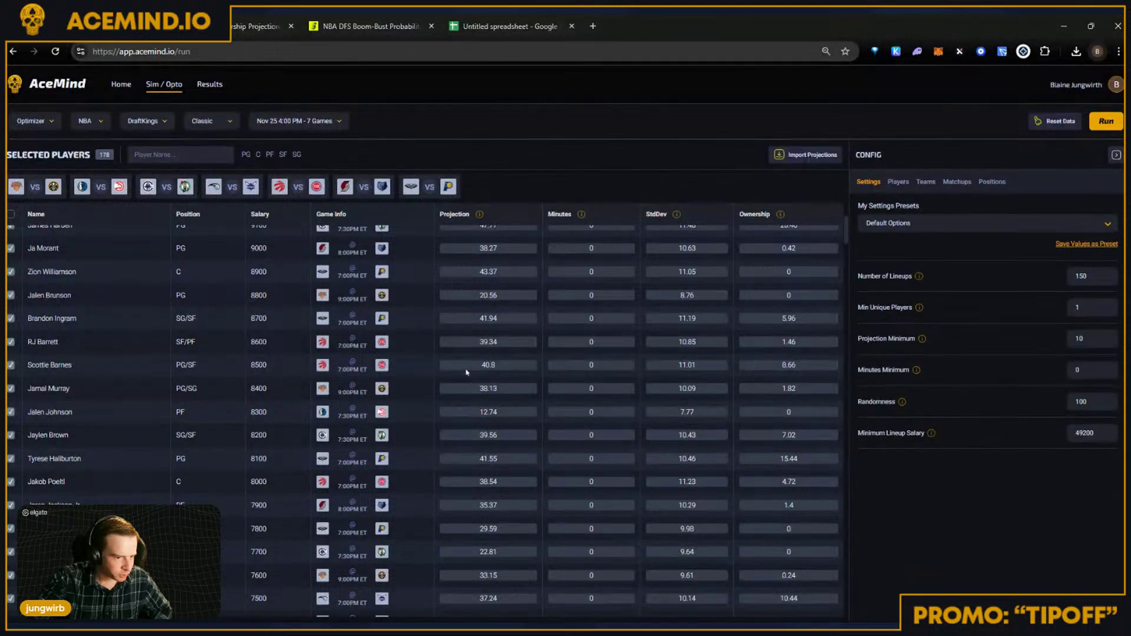
{"action": "scroll", "coordinate": [480, 444], "scroll_direction": "down", "scroll_amount": 5}
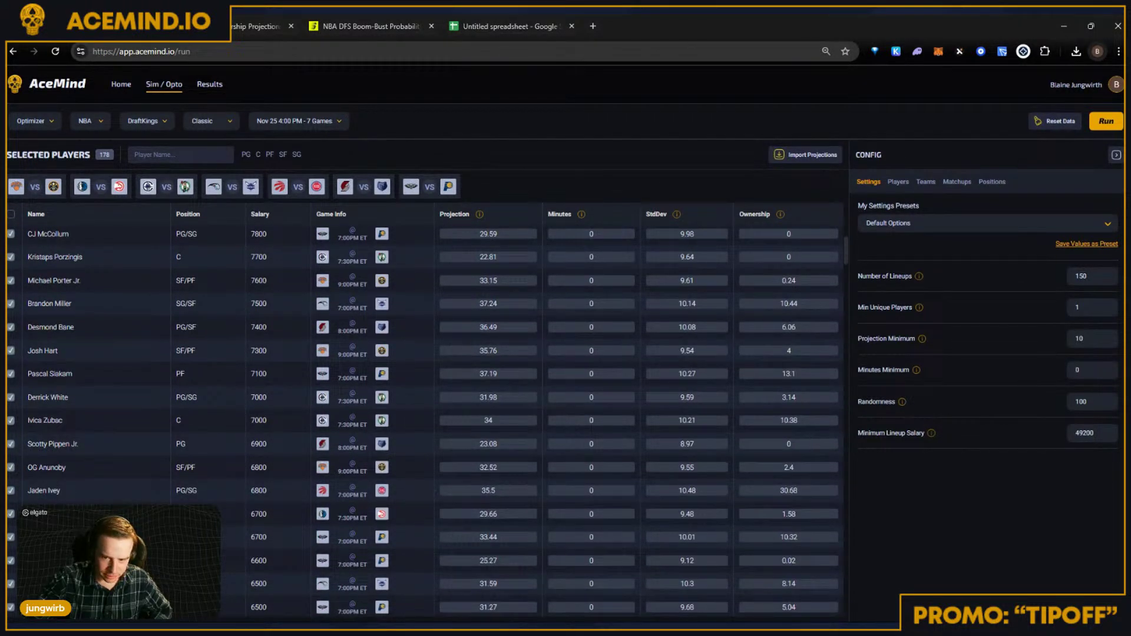
{"action": "scroll", "coordinate": [551, 499], "scroll_direction": "up", "scroll_amount": 1}
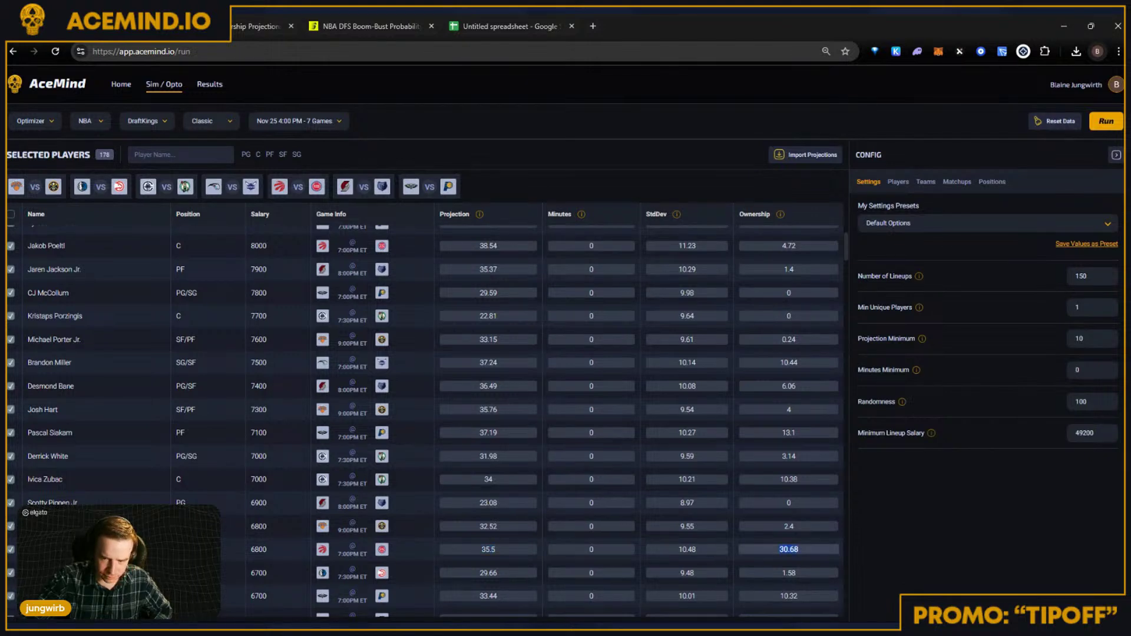
{"action": "scroll", "coordinate": [663, 553], "scroll_direction": "down", "scroll_amount": 1}
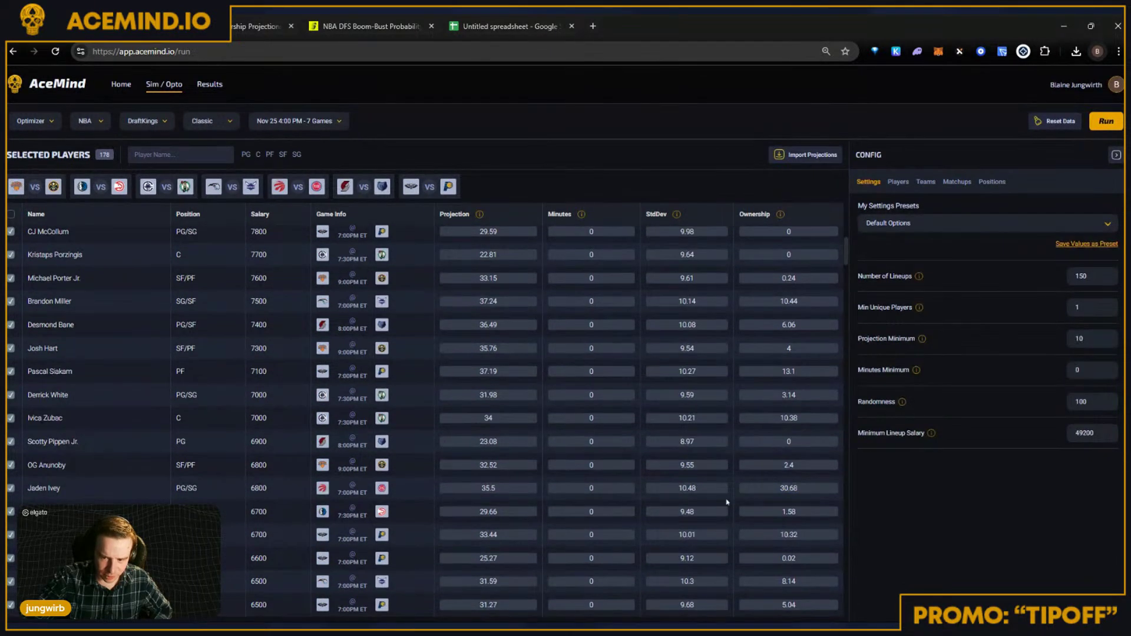
{"action": "scroll", "coordinate": [730, 406], "scroll_direction": "up", "scroll_amount": 9}
{"action": "left_click", "coordinate": [797, 156]}
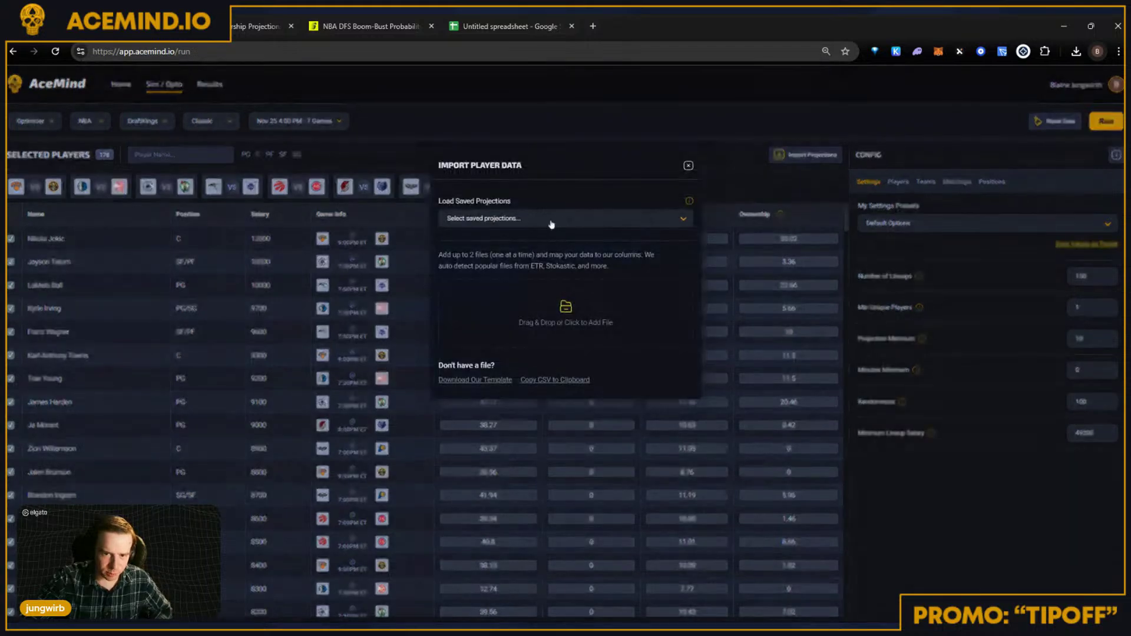
{"action": "left_click", "coordinate": [530, 219]}
{"action": "left_click", "coordinate": [524, 219]}
{"action": "left_click", "coordinate": [524, 219]}
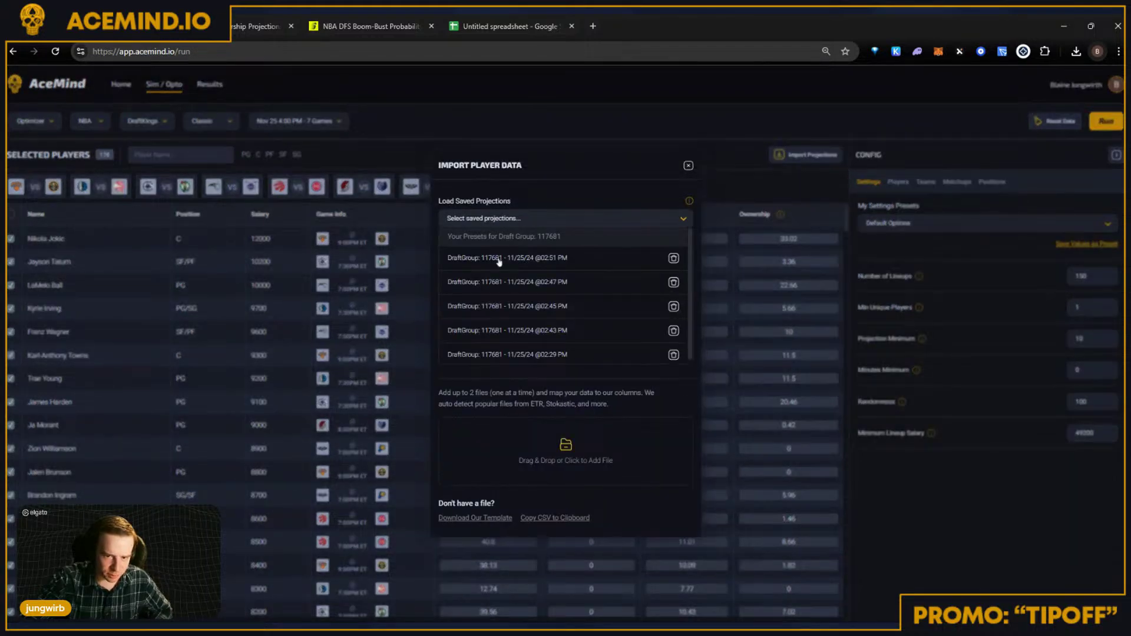
{"action": "left_click", "coordinate": [499, 259]}
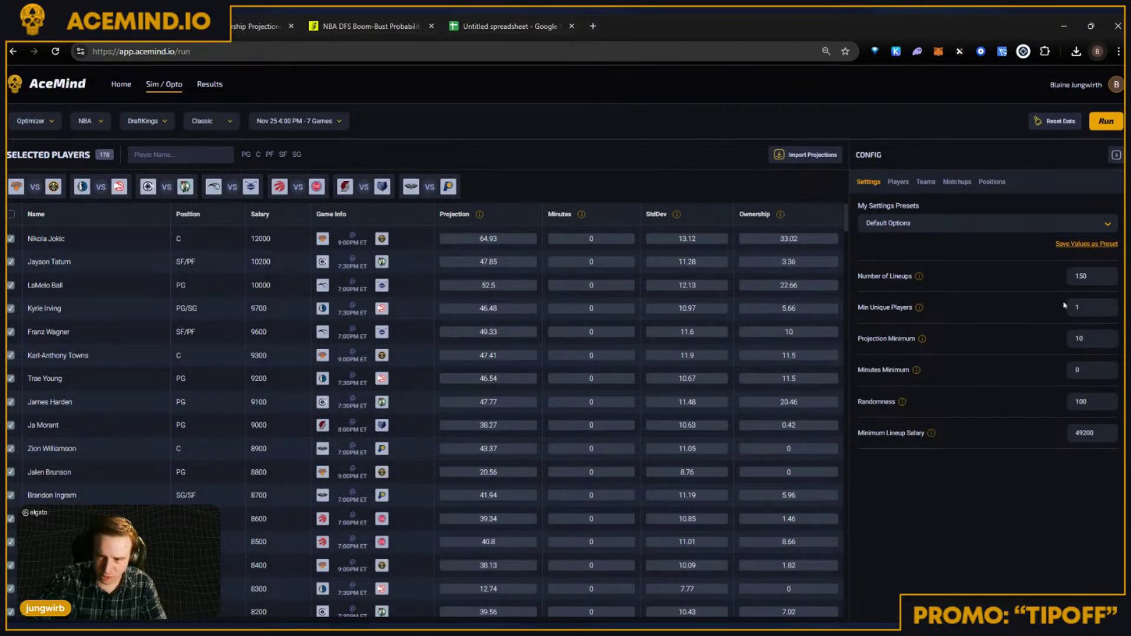
Step: Set the Number of Lineups to 20 and run the optimizer
{"action": "double_click", "coordinate": [1081, 276]}
{"action": "type", "text": "20"}
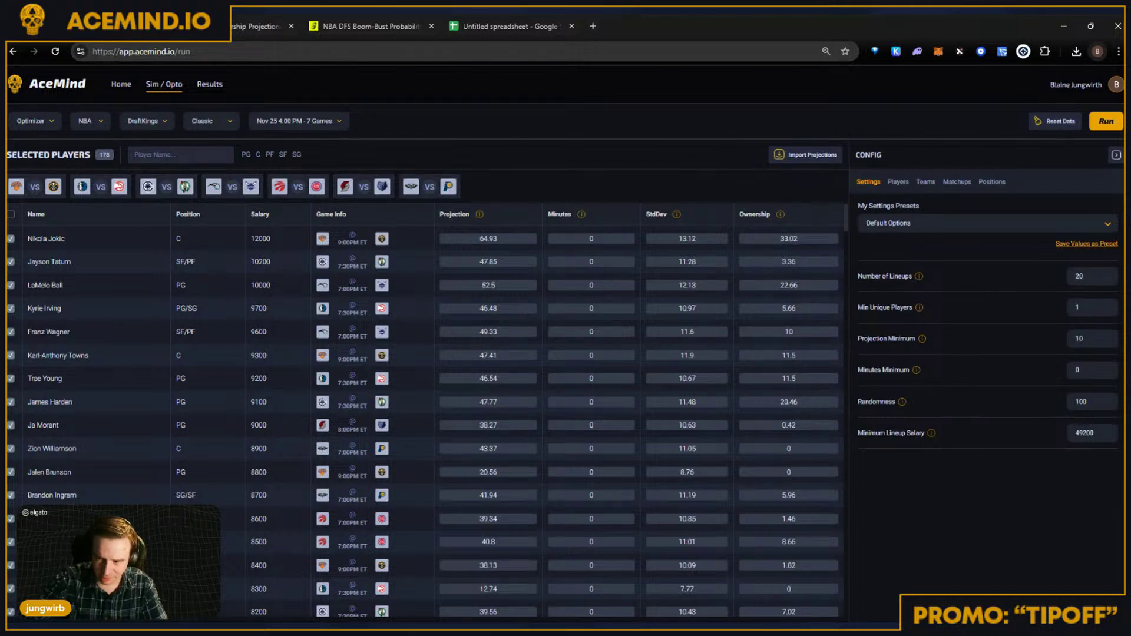
{"action": "key", "text": "Return"}
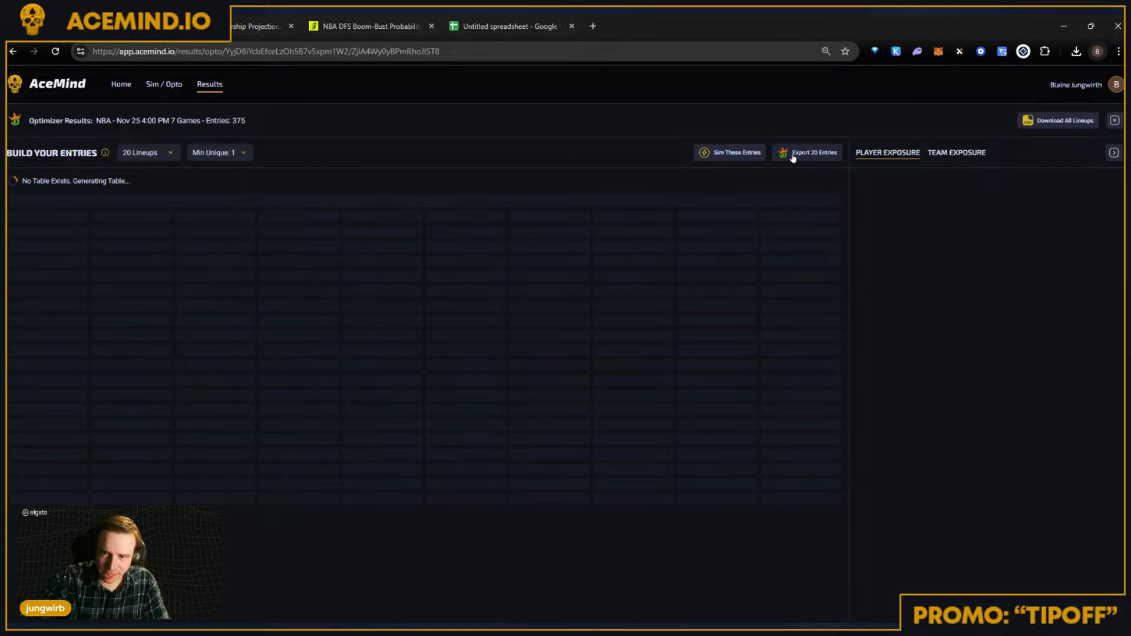
Step: Download all the optimizer lineups and return to the Sim / Opto page in Simulator mode
{"action": "left_click", "coordinate": [1062, 121]}
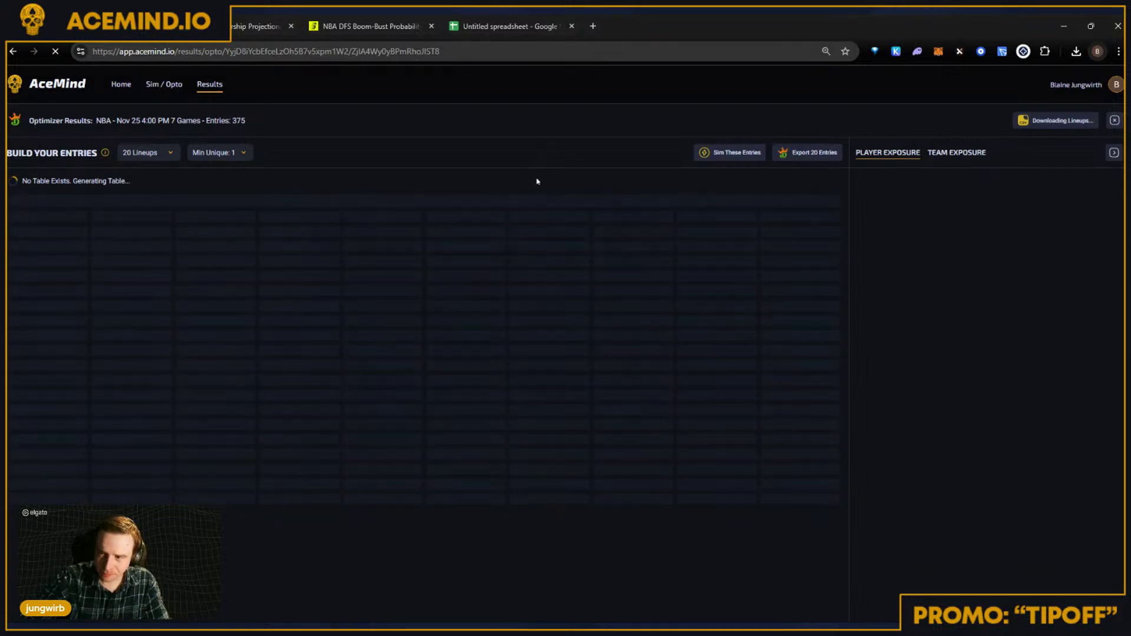
{"action": "left_click", "coordinate": [167, 89]}
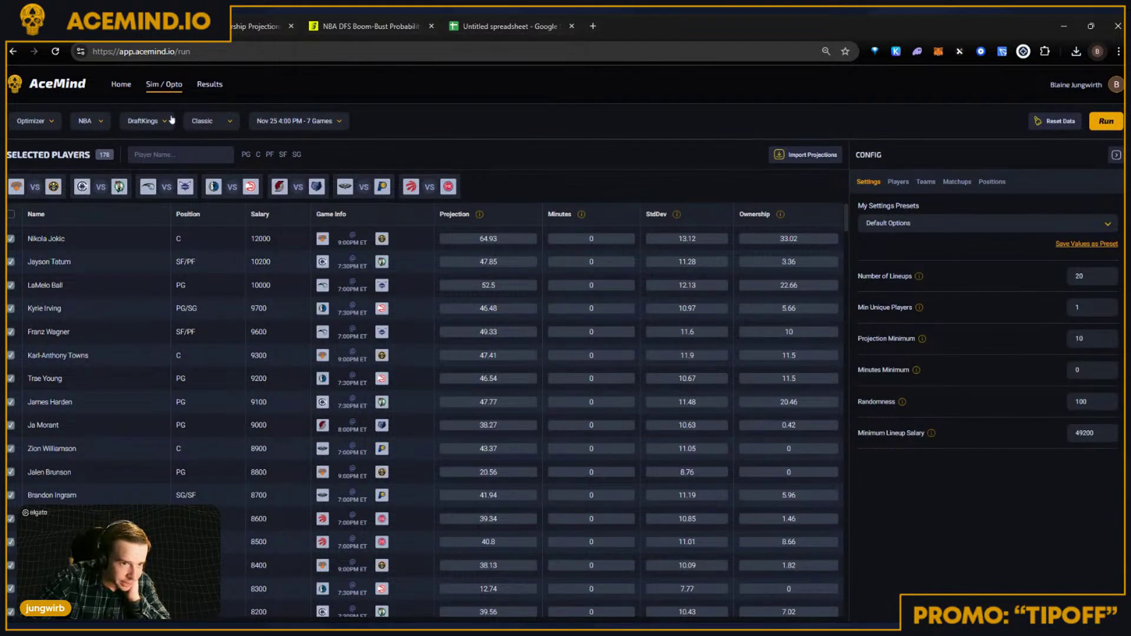
{"action": "left_click", "coordinate": [35, 122]}
{"action": "left_click", "coordinate": [34, 141]}
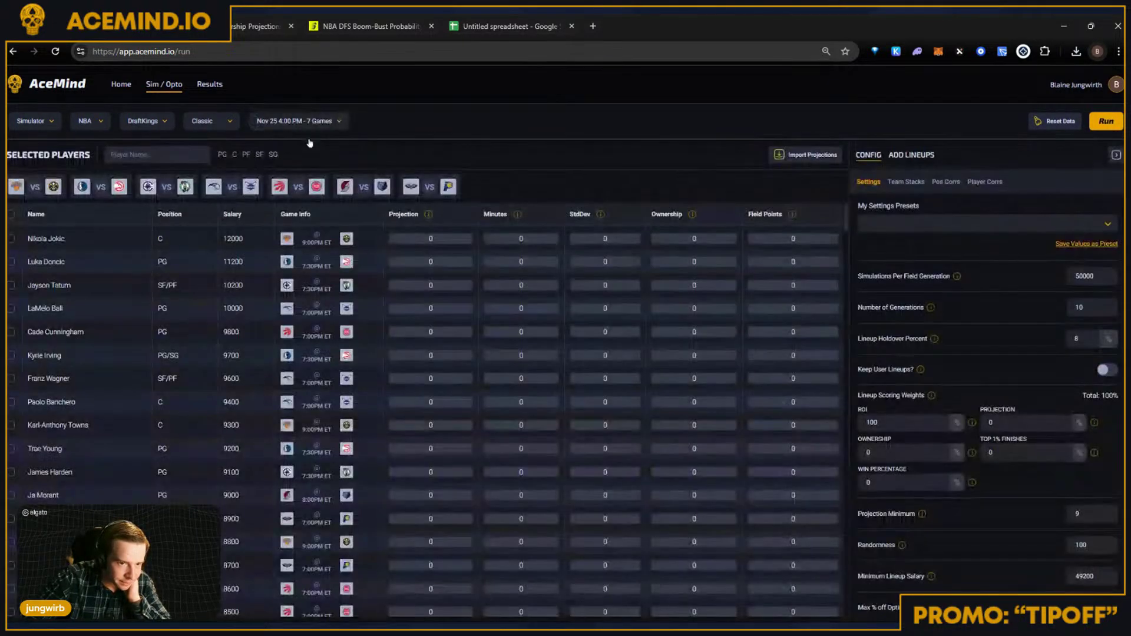
Step: Choose the NBA $300K Mega 8's [$100K to 1st] contest for the simulation
{"action": "left_click", "coordinate": [367, 120]}
{"action": "scroll", "coordinate": [420, 157], "scroll_direction": "down", "scroll_amount": 5}
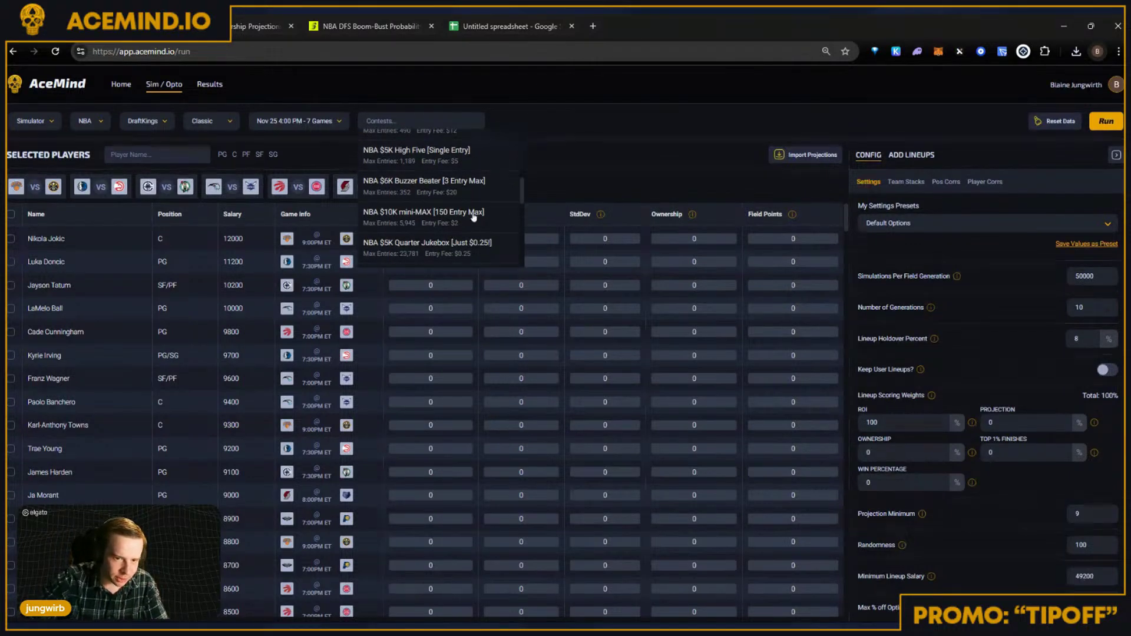
{"action": "scroll", "coordinate": [463, 215], "scroll_direction": "down", "scroll_amount": 5}
{"action": "scroll", "coordinate": [450, 193], "scroll_direction": "down", "scroll_amount": 2}
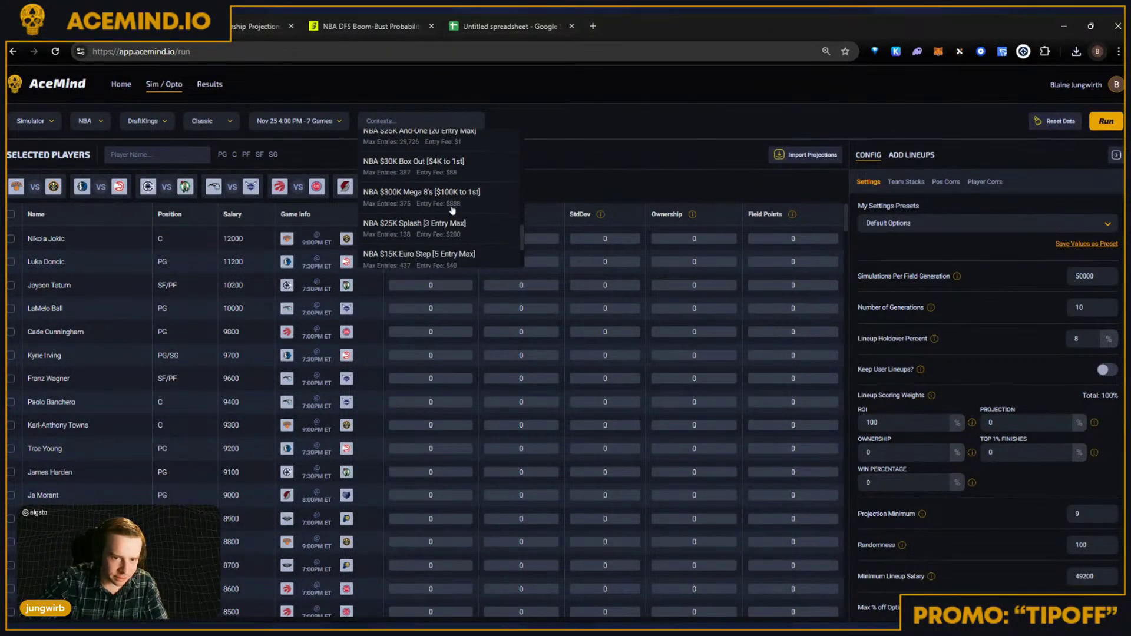
{"action": "left_click", "coordinate": [446, 212]}
{"action": "left_click", "coordinate": [791, 157]}
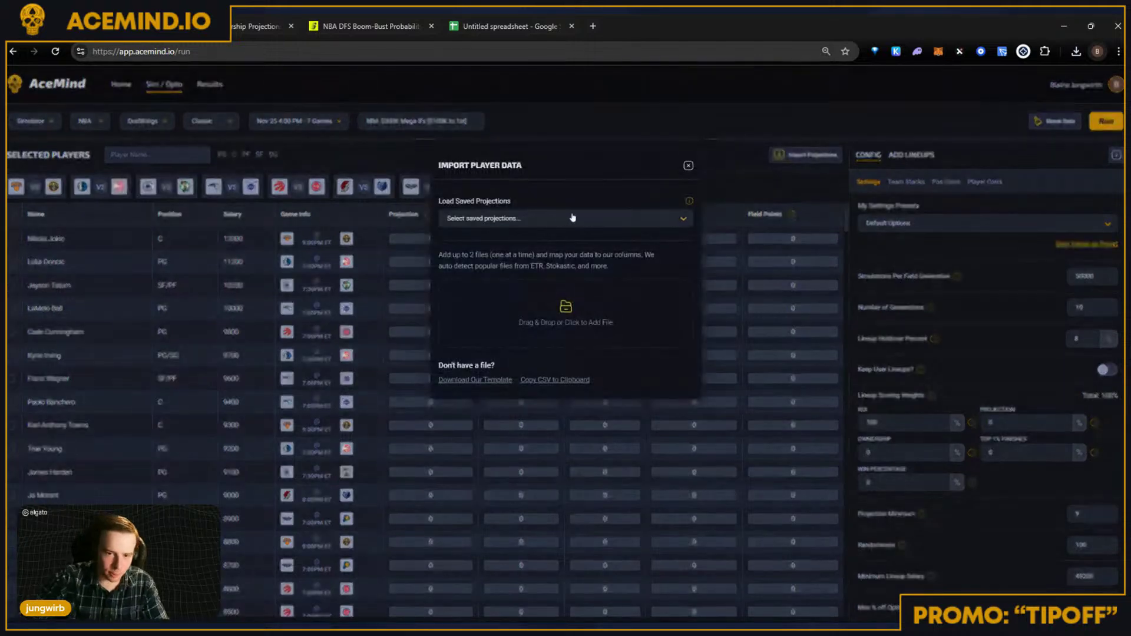
{"action": "left_click", "coordinate": [557, 219]}
{"action": "left_click", "coordinate": [503, 259]}
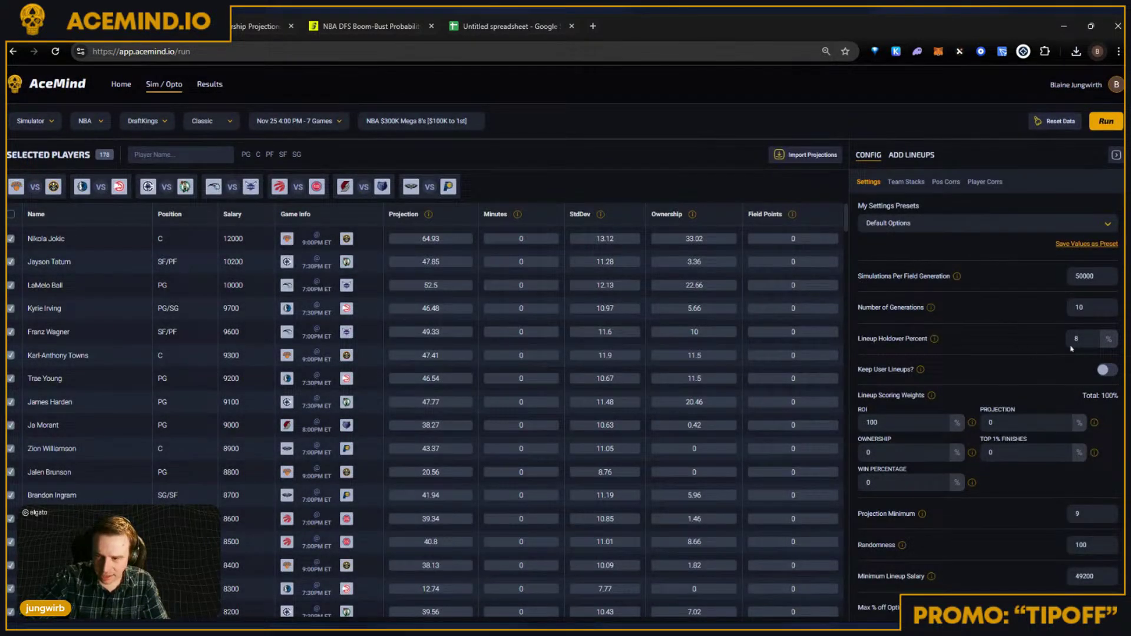
Step: Add custom lineups to the sim by importing the Nov 25 4:00 PM 7 Games optimizer job
{"action": "left_click", "coordinate": [920, 157]}
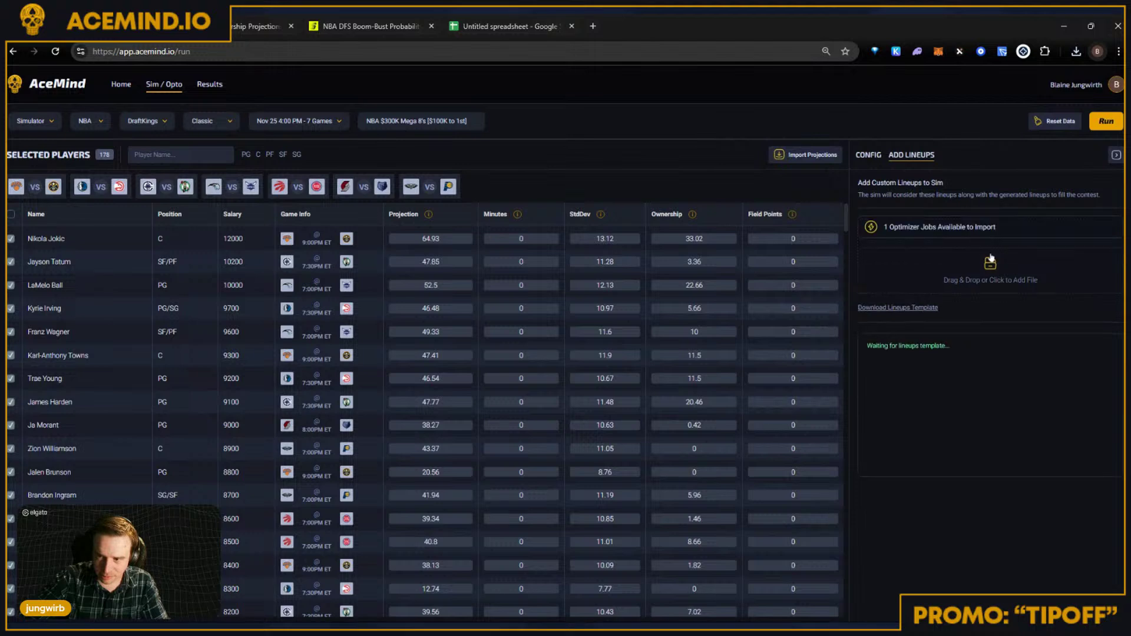
{"action": "left_click", "coordinate": [938, 231]}
{"action": "left_click", "coordinate": [583, 198]}
{"action": "left_click", "coordinate": [589, 248]}
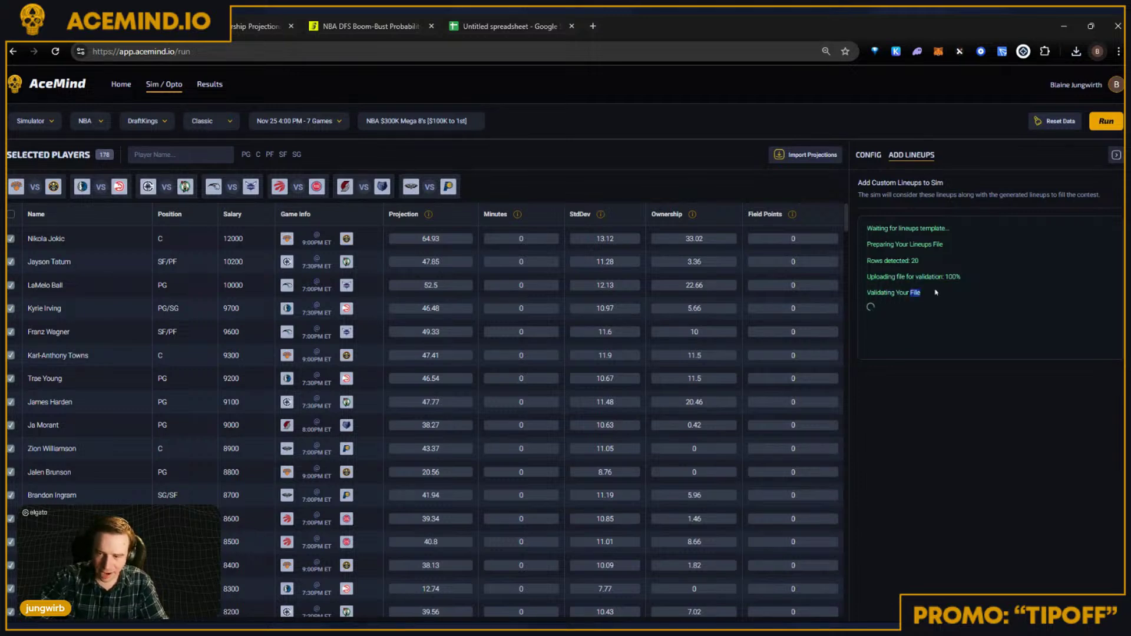
{"action": "left_click_drag", "start_coordinate": [942, 268], "coordinate": [864, 263]}
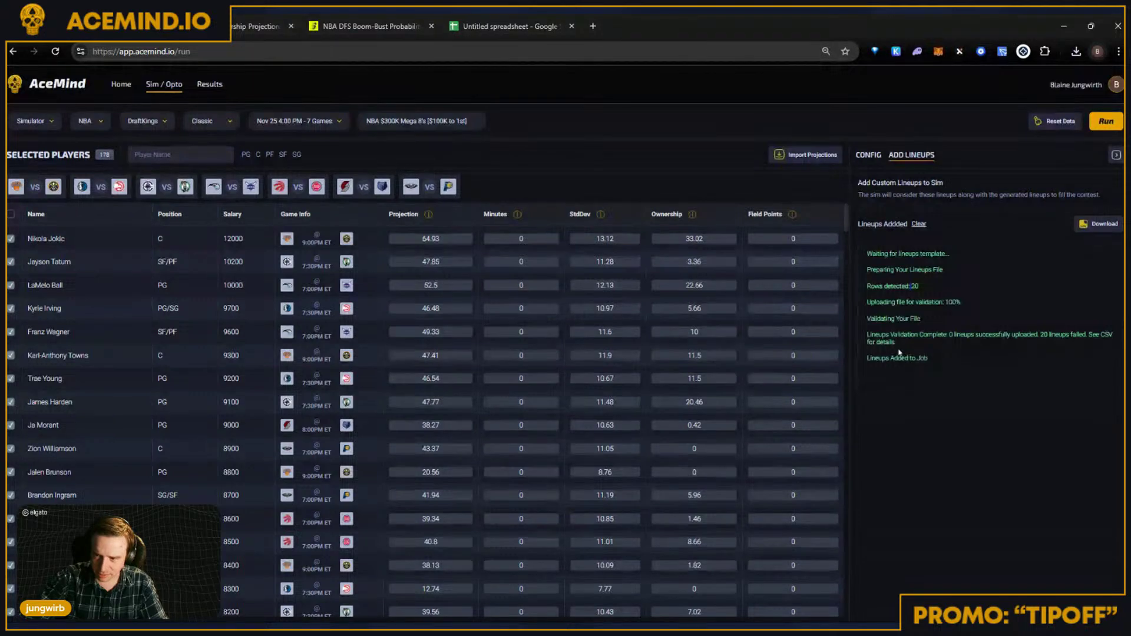
Step: Clear the added lineups and re-import the optimizer job completed 11/25/2024 02:52 PM
{"action": "left_click", "coordinate": [918, 224]}
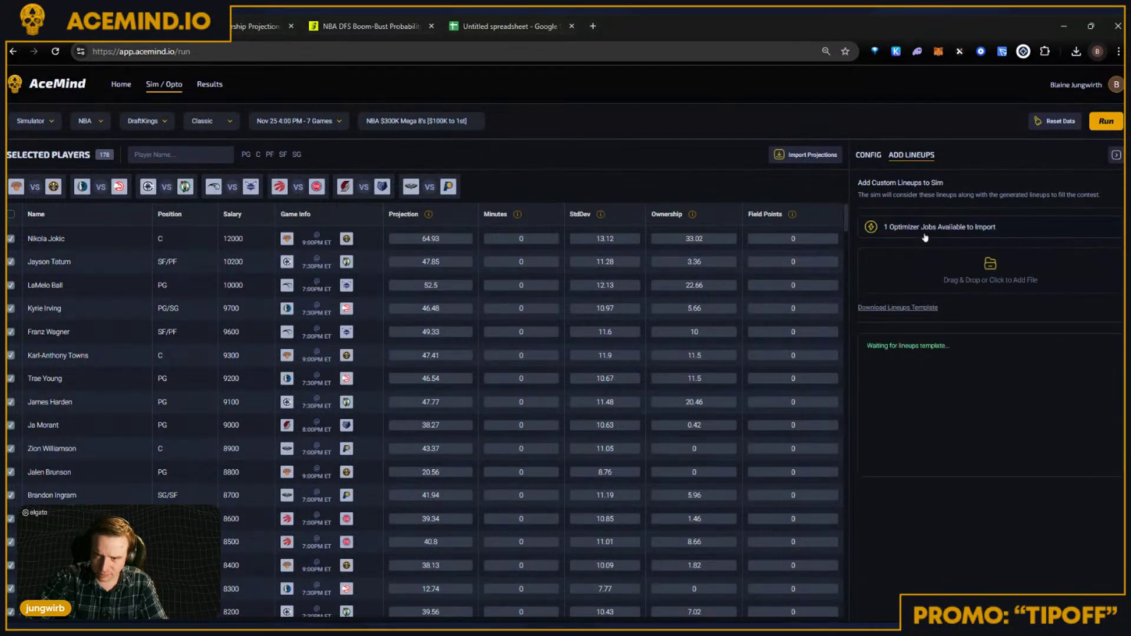
{"action": "left_click", "coordinate": [876, 229]}
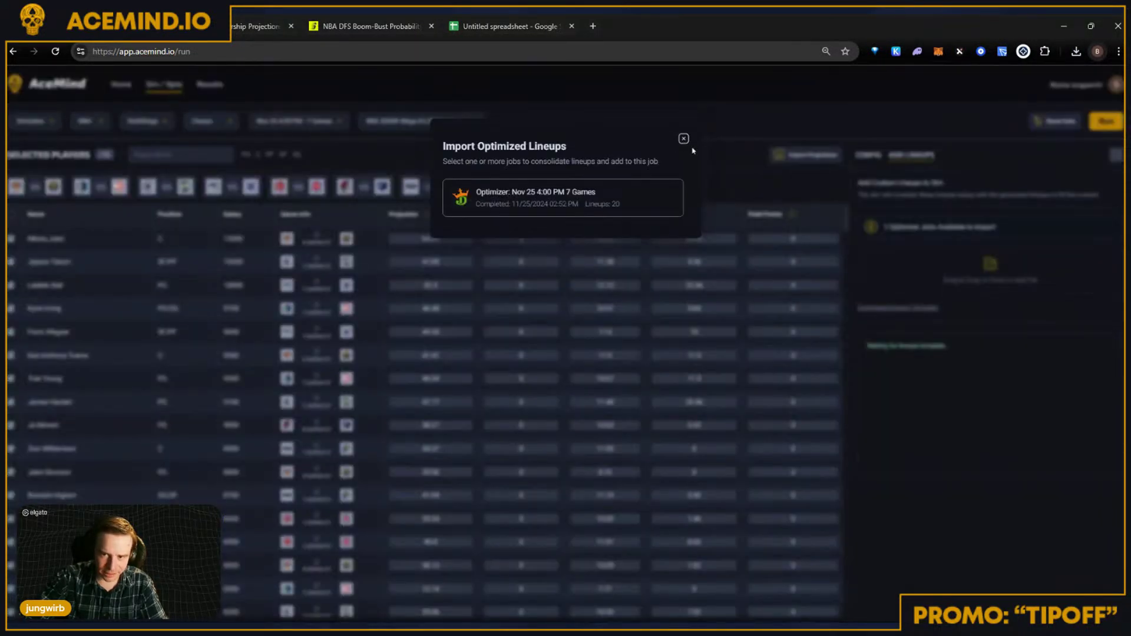
{"action": "left_click", "coordinate": [671, 147]}
{"action": "left_click", "coordinate": [969, 228]}
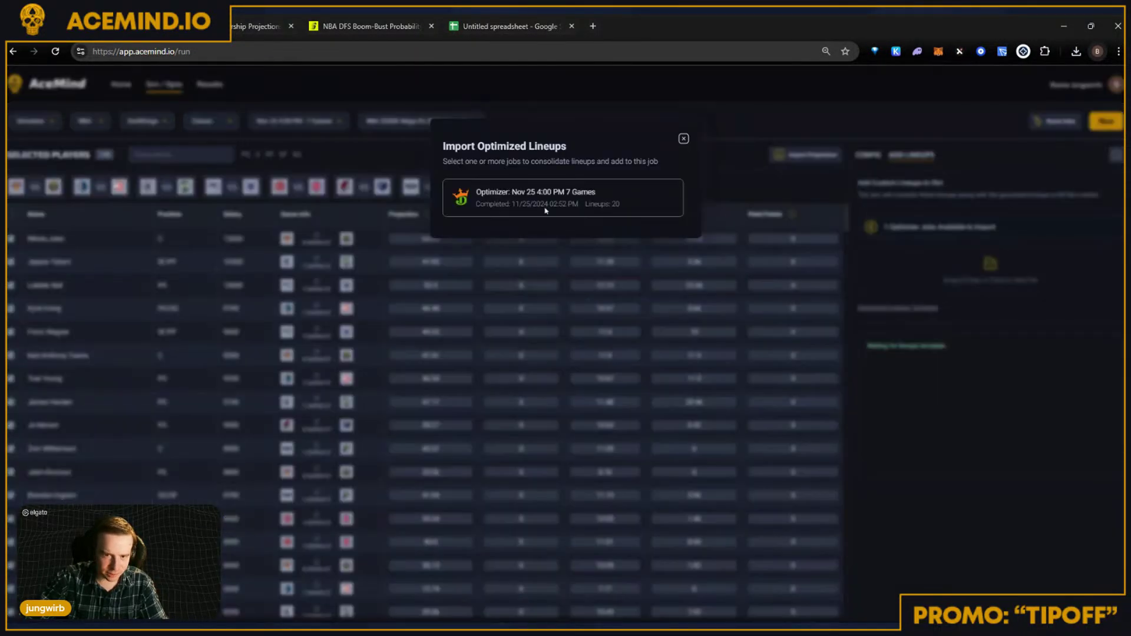
{"action": "left_click", "coordinate": [763, 167]}
{"action": "left_click", "coordinate": [903, 230]}
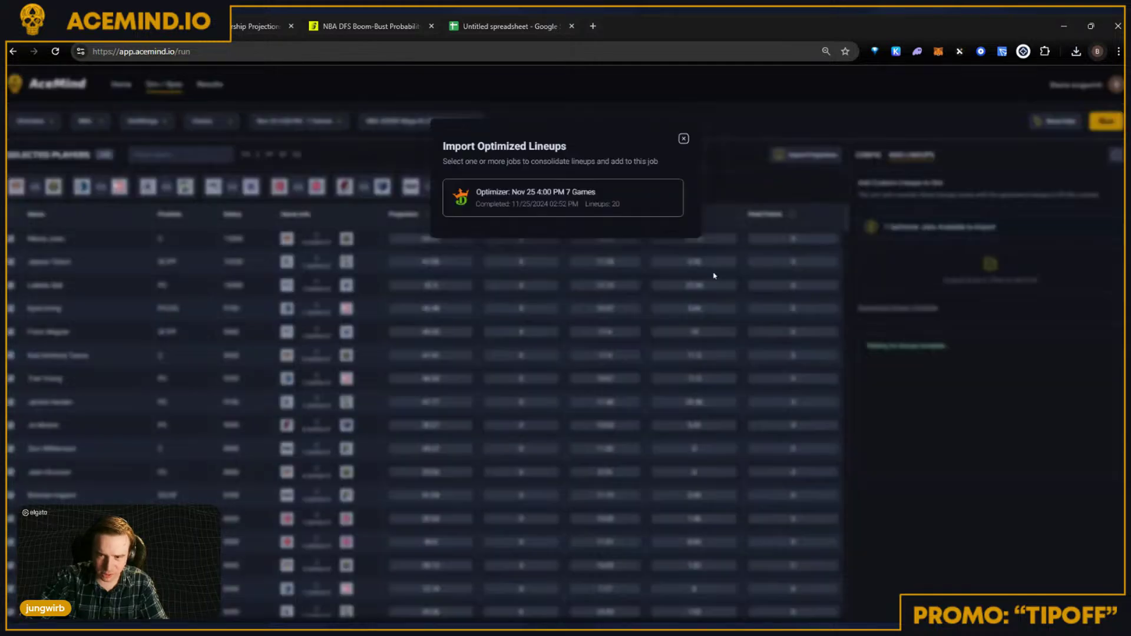
{"action": "left_click", "coordinate": [558, 205]}
{"action": "left_click", "coordinate": [575, 248]}
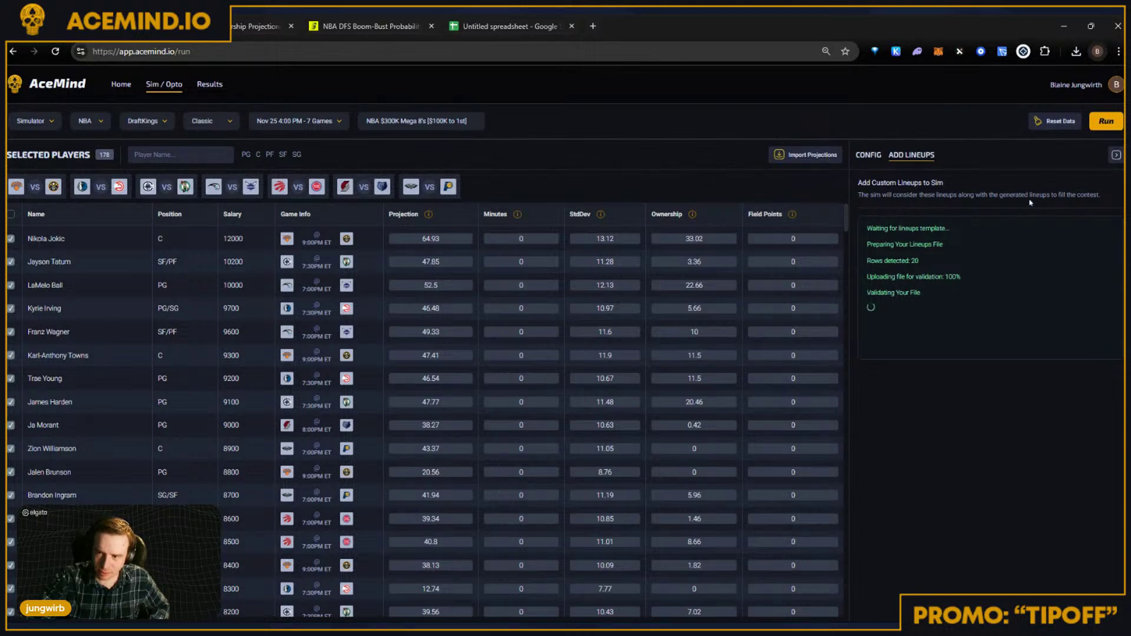
Step: Download the processed file for the custom lineups added to the sim
{"action": "left_click", "coordinate": [879, 157]}
{"action": "left_click", "coordinate": [908, 157]}
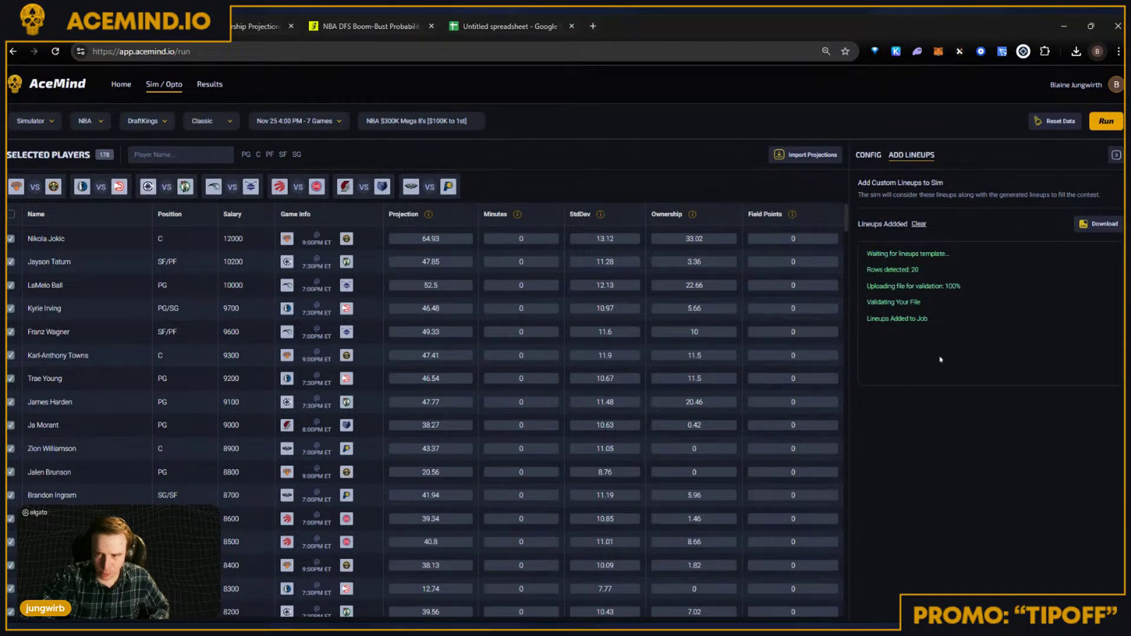
{"action": "left_click", "coordinate": [1105, 229]}
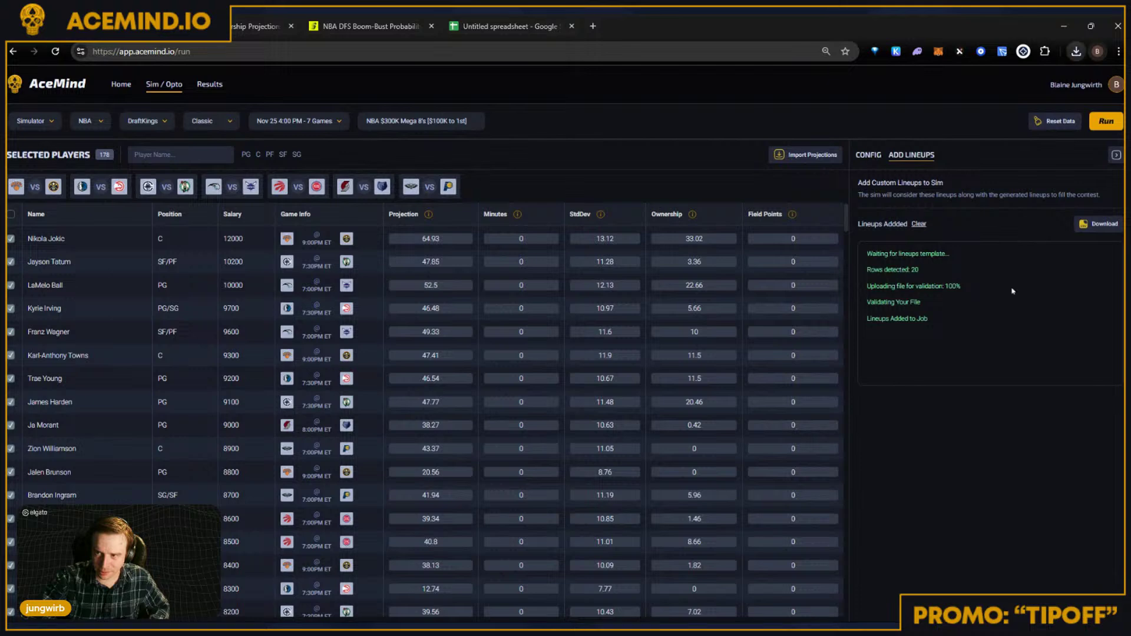
Step: Switch to Google Sheets, import Job_Lineups_Processed_Nov 25 4_00 PM 7 Games.csv as a new spreadsheet, and open it
{"action": "left_click", "coordinate": [487, 31]}
{"action": "left_click", "coordinate": [41, 93]}
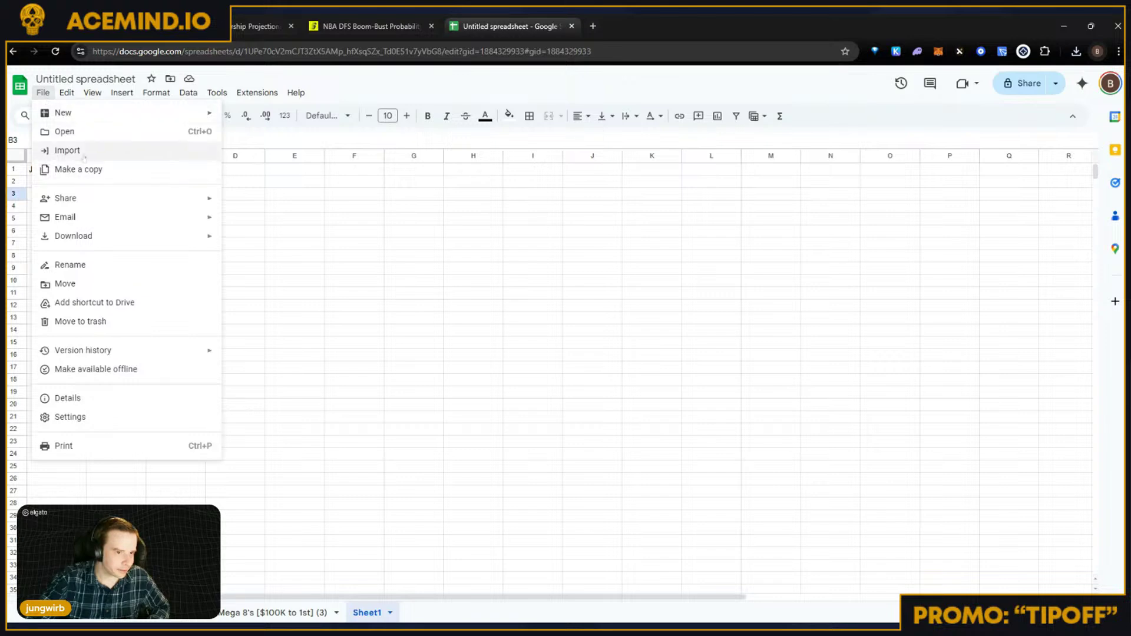
{"action": "left_click", "coordinate": [55, 152]}
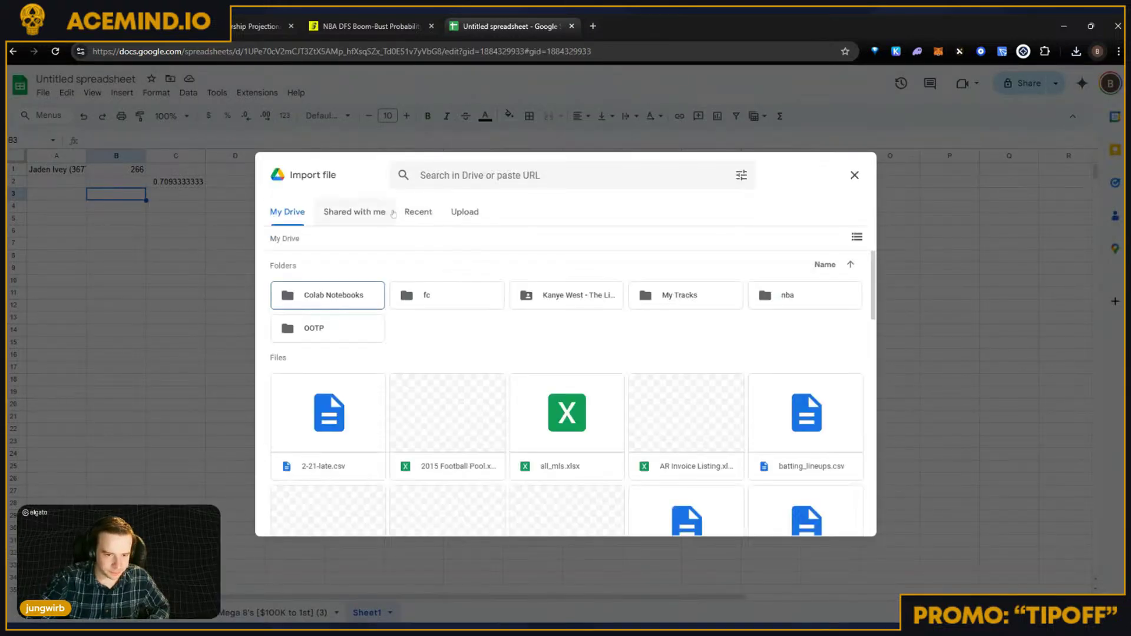
{"action": "left_click", "coordinate": [464, 211]}
{"action": "left_click", "coordinate": [546, 422]}
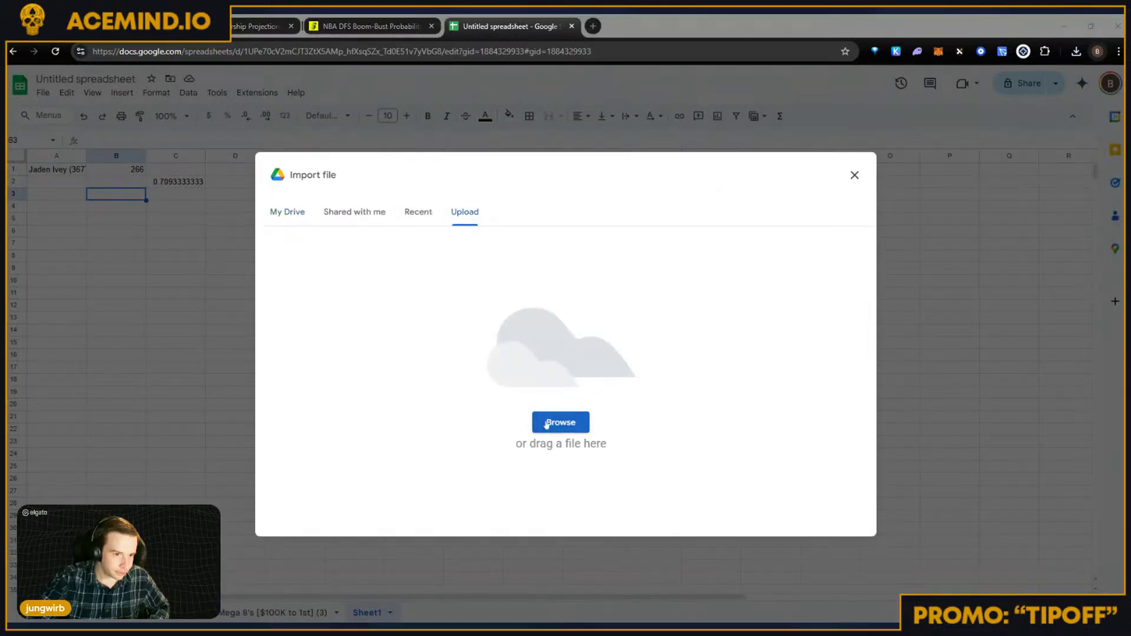
{"action": "key", "text": "Return"}
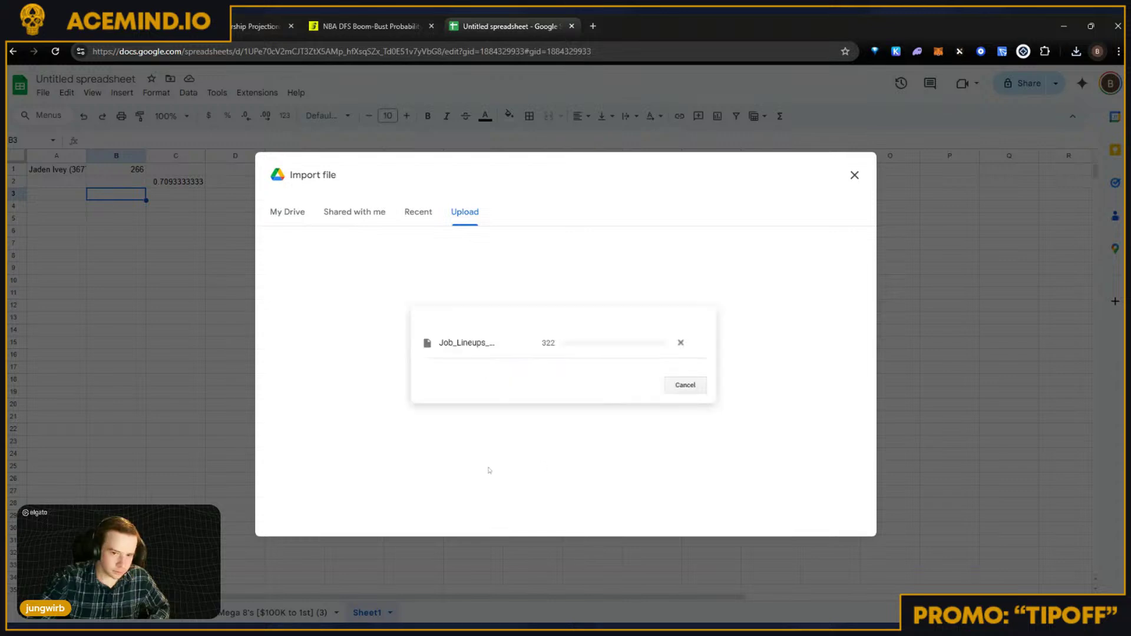
{"action": "left_click", "coordinate": [603, 419]}
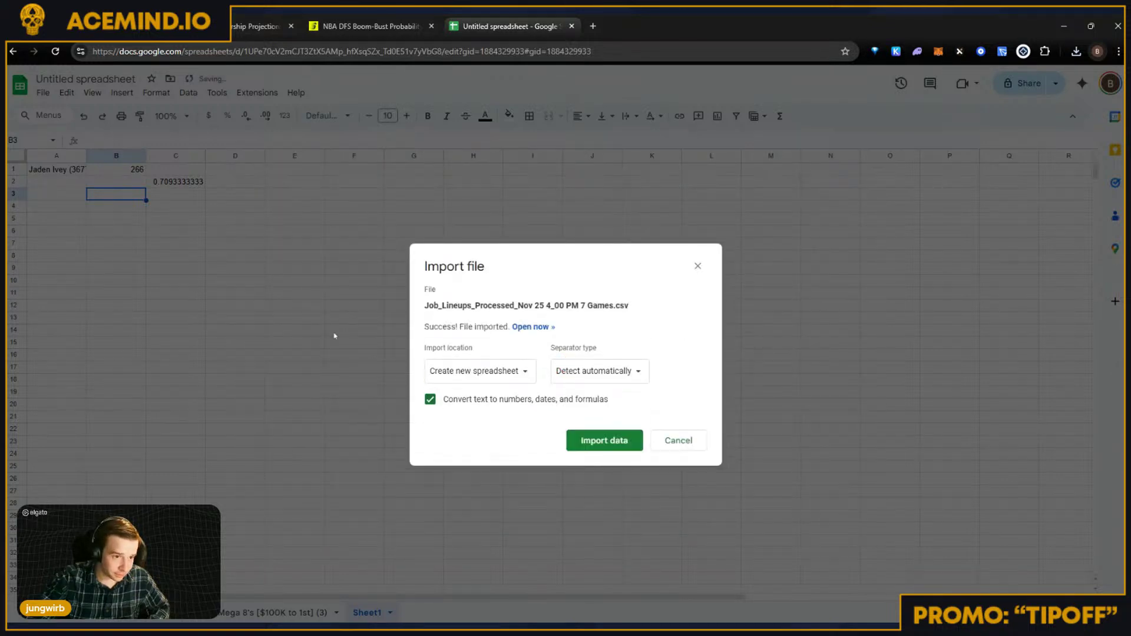
{"action": "left_click", "coordinate": [592, 438]}
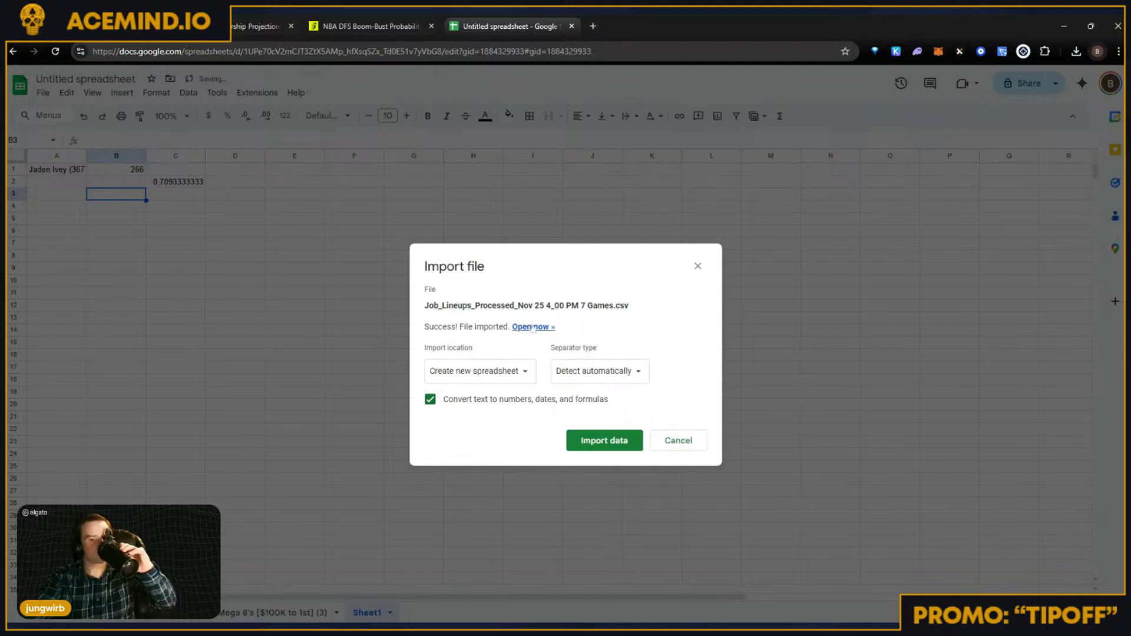
{"action": "left_click", "coordinate": [532, 328]}
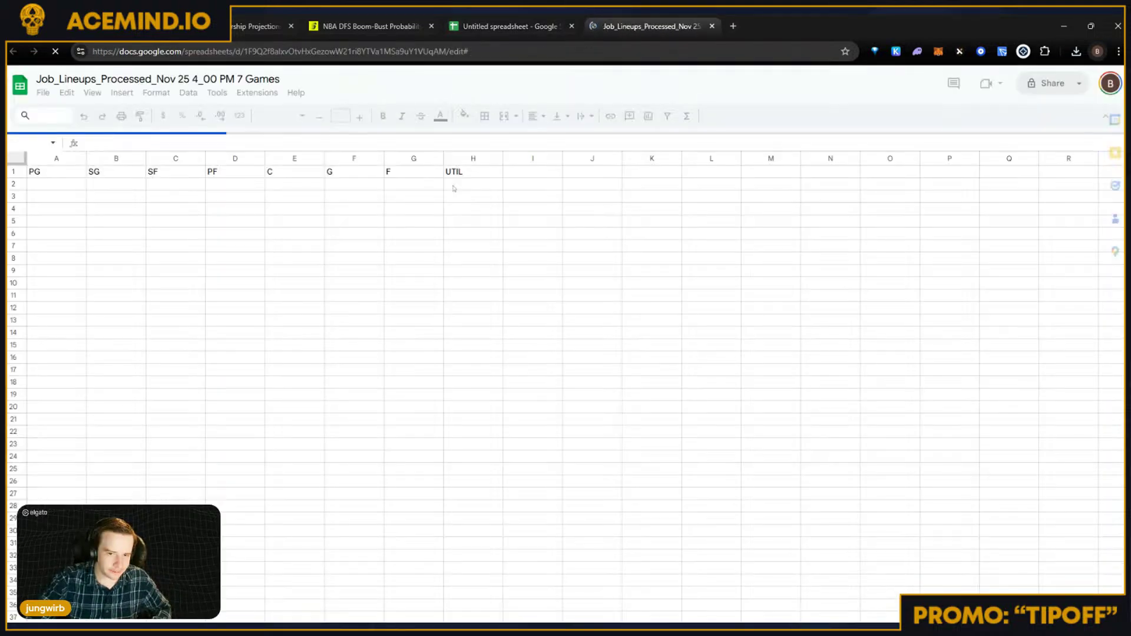
{"action": "left_click", "coordinate": [175, 196]}
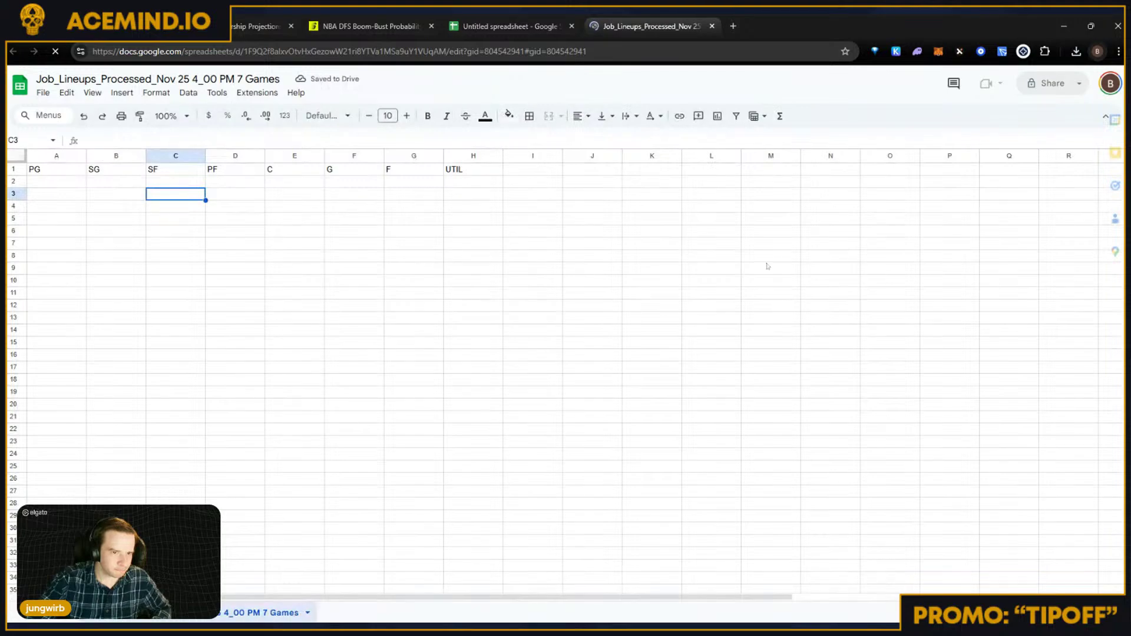
Step: Switch to AceMind, replace the added lineups with a fresh import of the Nov 25 4:00 PM 7 Games optimizer job, and download the processed CSV
{"action": "key", "text": "ctrl+1"}
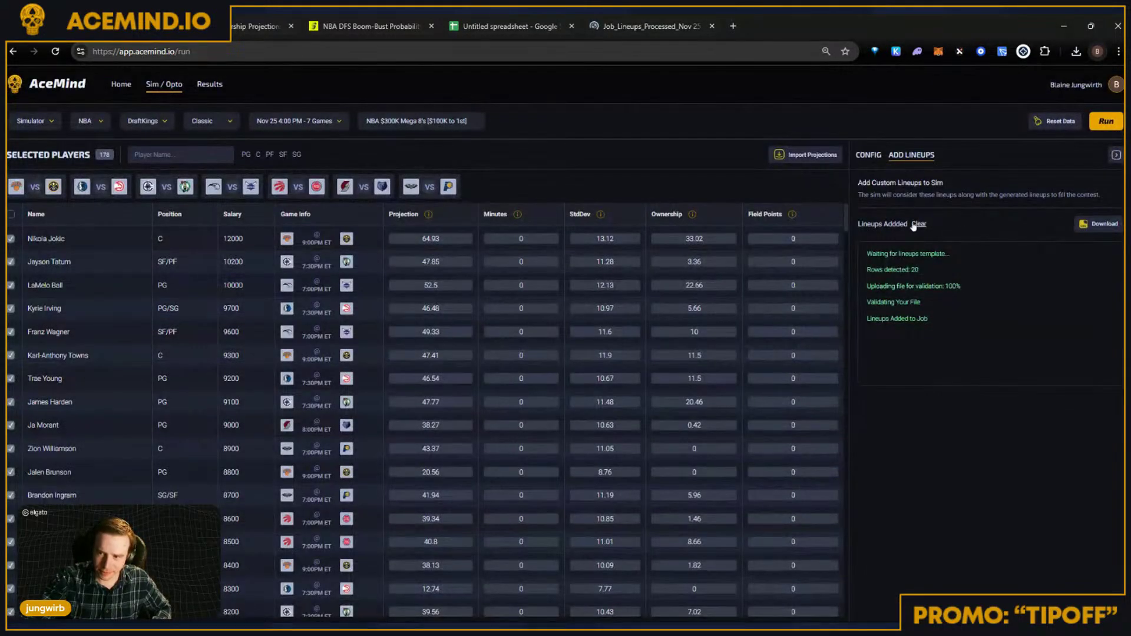
{"action": "left_click", "coordinate": [943, 228]}
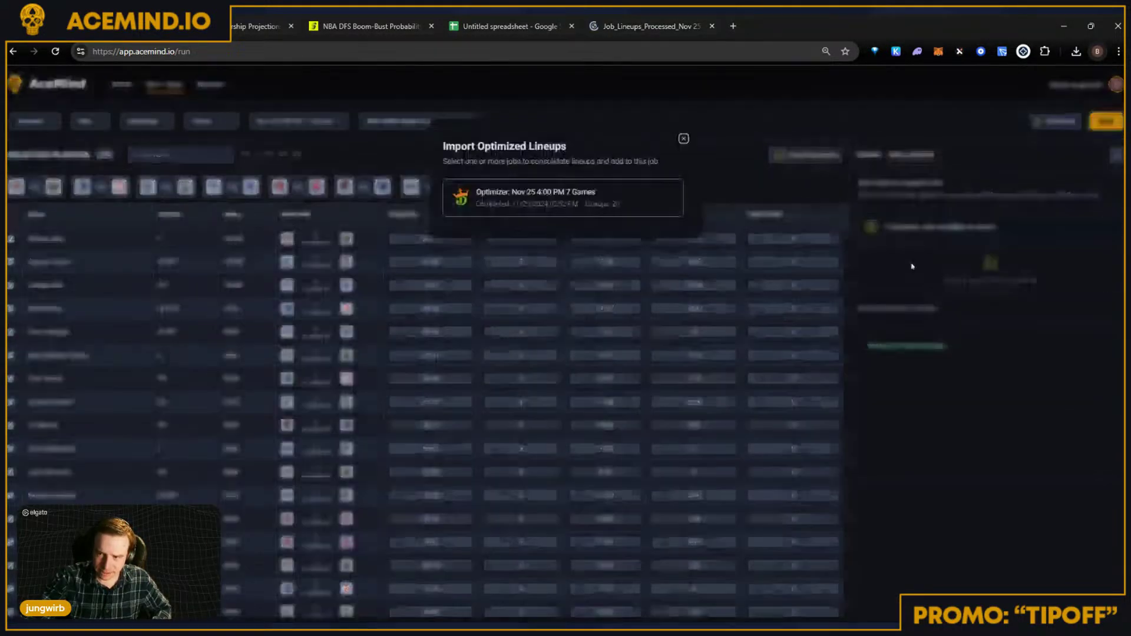
{"action": "left_click", "coordinate": [568, 206]}
{"action": "left_click", "coordinate": [653, 249]}
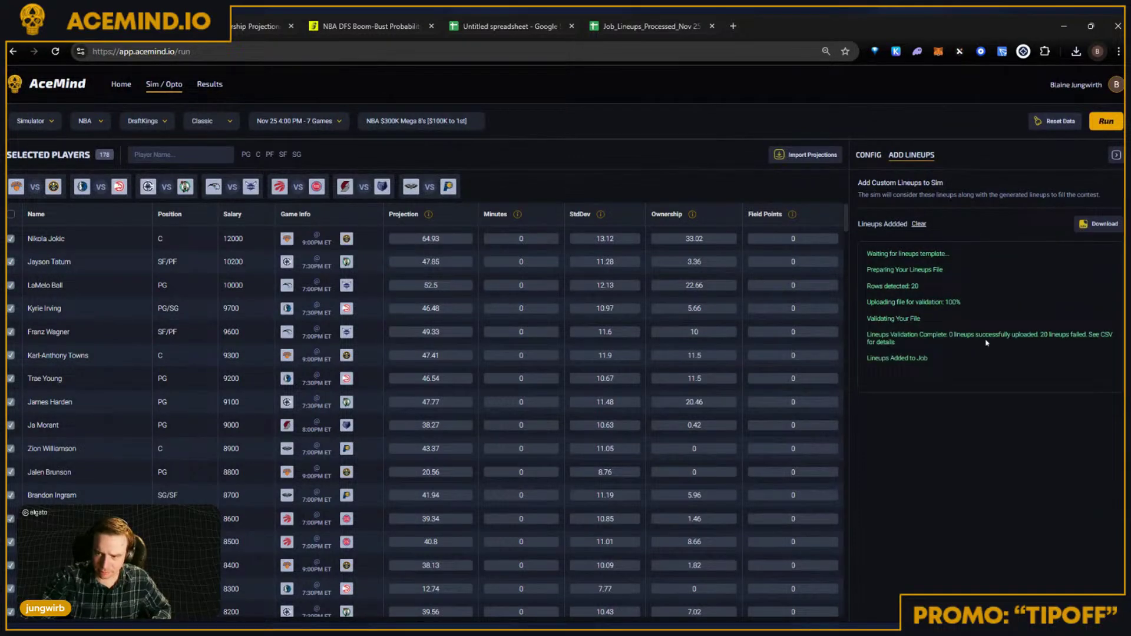
{"action": "left_click", "coordinate": [1102, 229]}
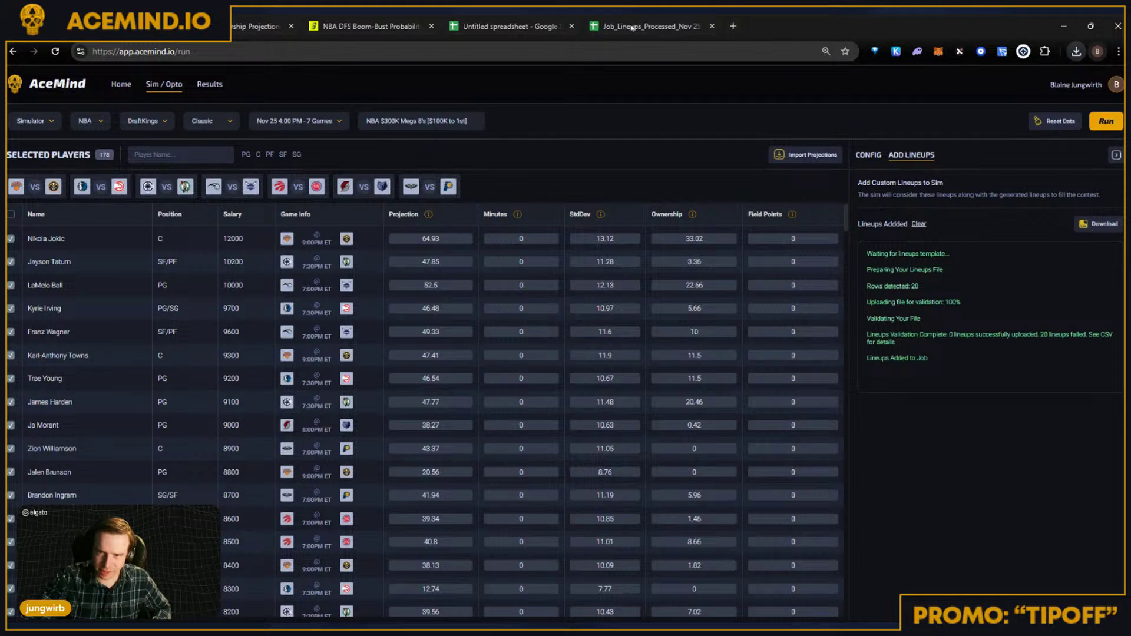
Step: In Google Sheets, import Job_Lineups_Processed_Nov 25 4_00 PM 7 Games (1).csv as a new spreadsheet and open it
{"action": "left_click", "coordinate": [648, 26]}
{"action": "left_click", "coordinate": [563, 24]}
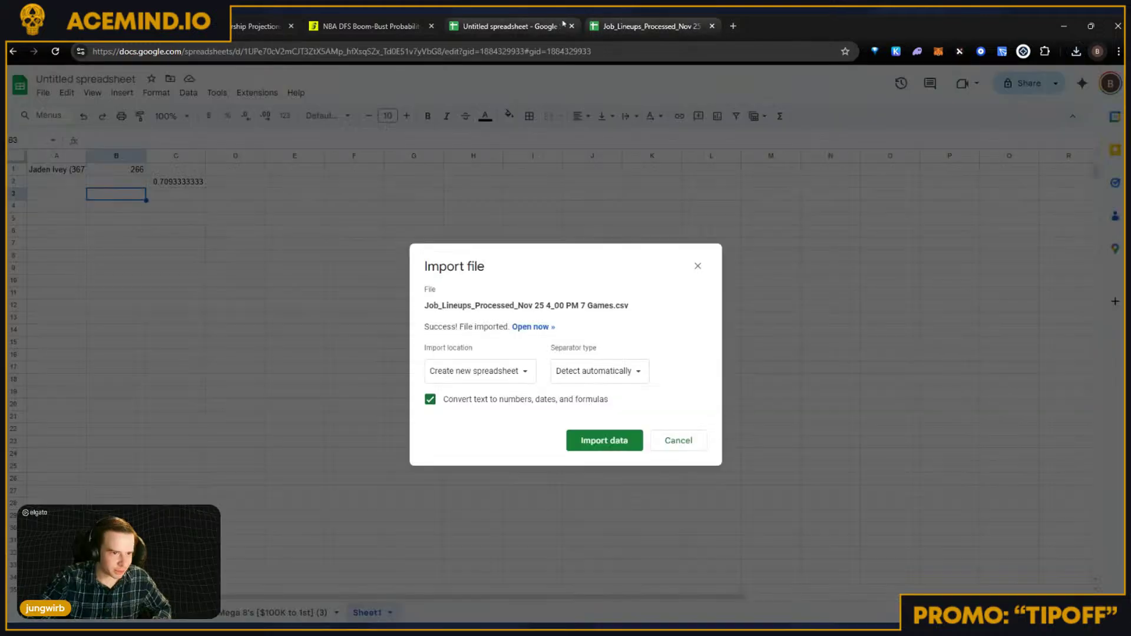
{"action": "left_click", "coordinate": [687, 438]}
{"action": "left_click", "coordinate": [43, 92]}
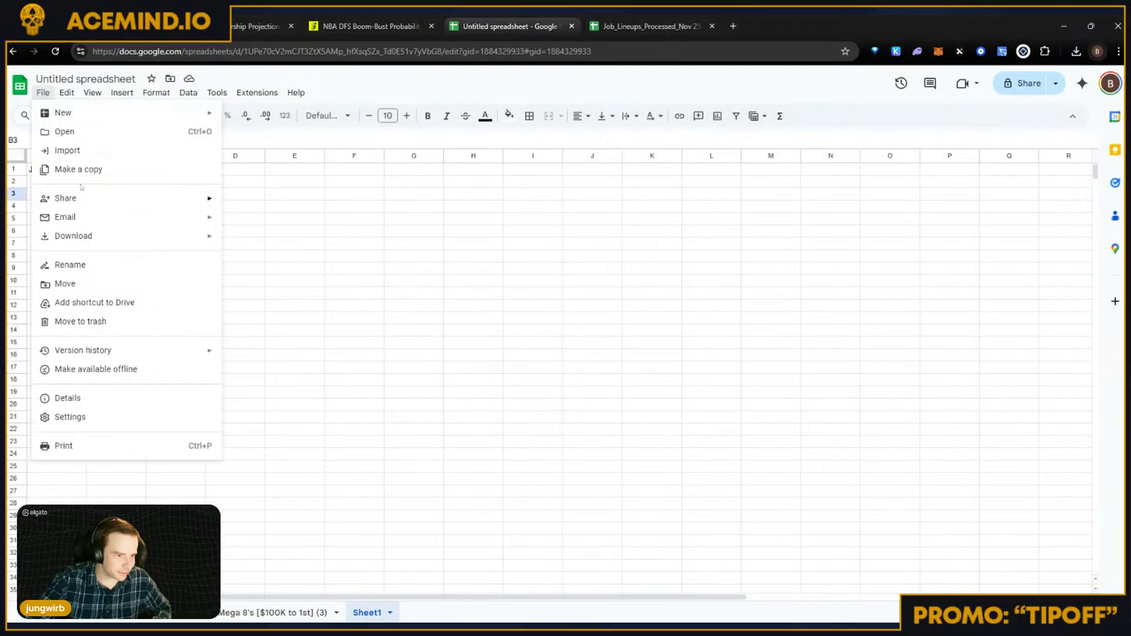
{"action": "left_click", "coordinate": [54, 150]}
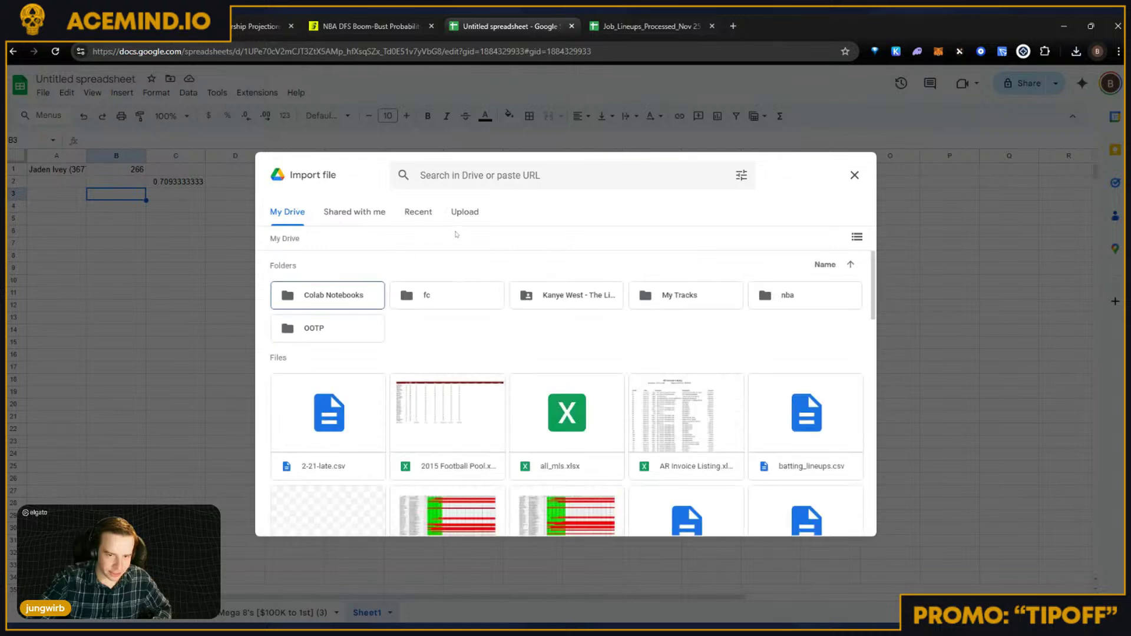
{"action": "left_click", "coordinate": [465, 212]}
{"action": "left_click", "coordinate": [561, 428]}
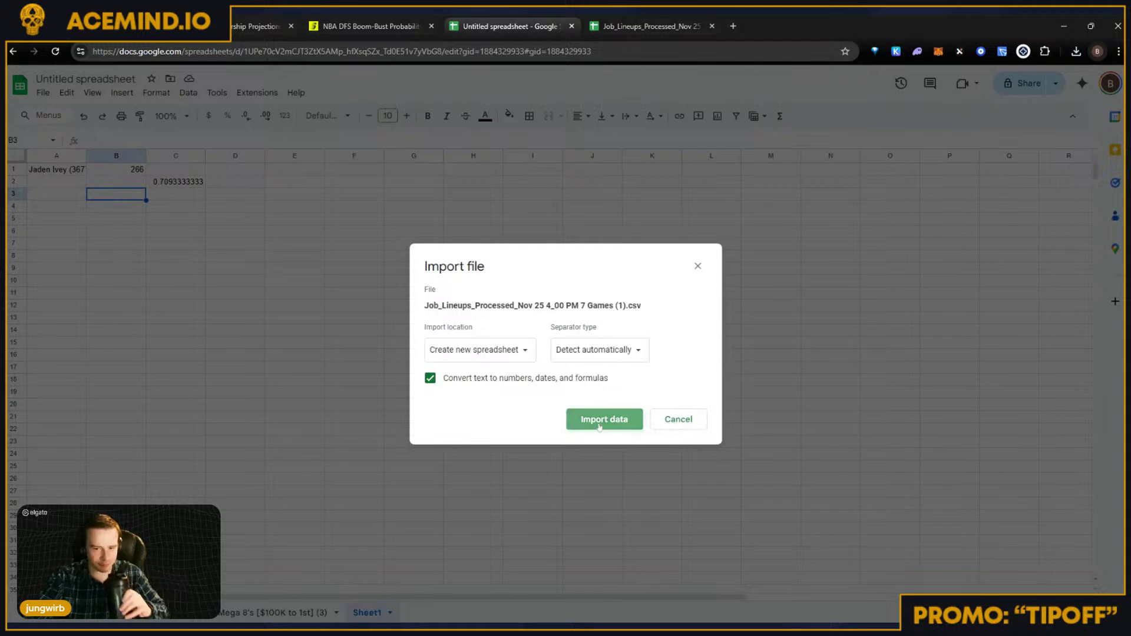
{"action": "key", "text": "Return"}
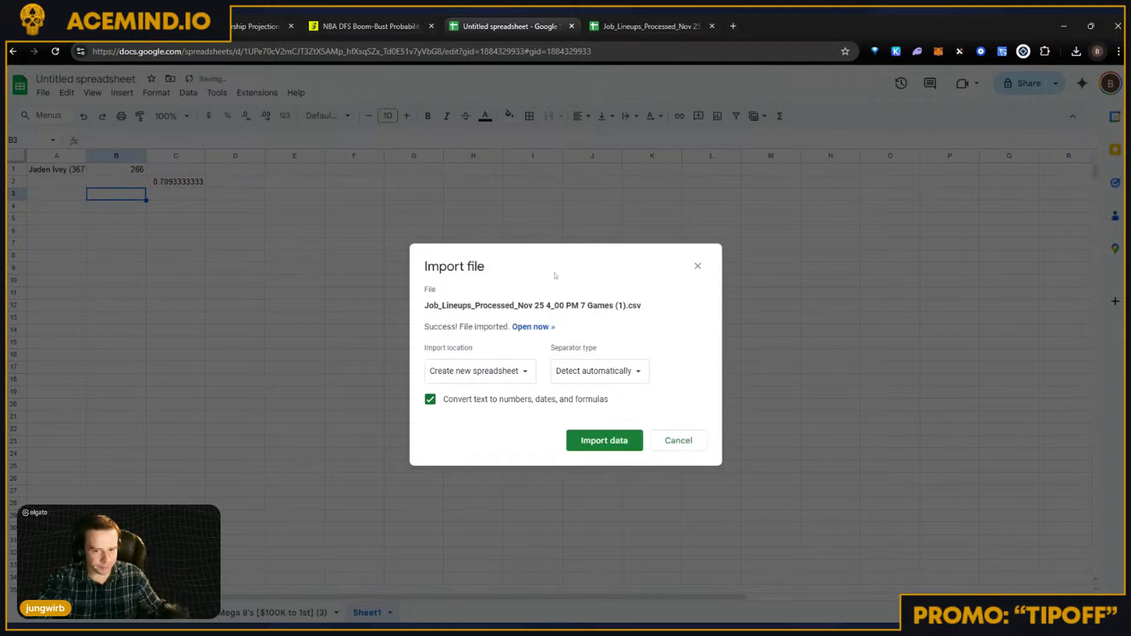
{"action": "left_click", "coordinate": [605, 440]}
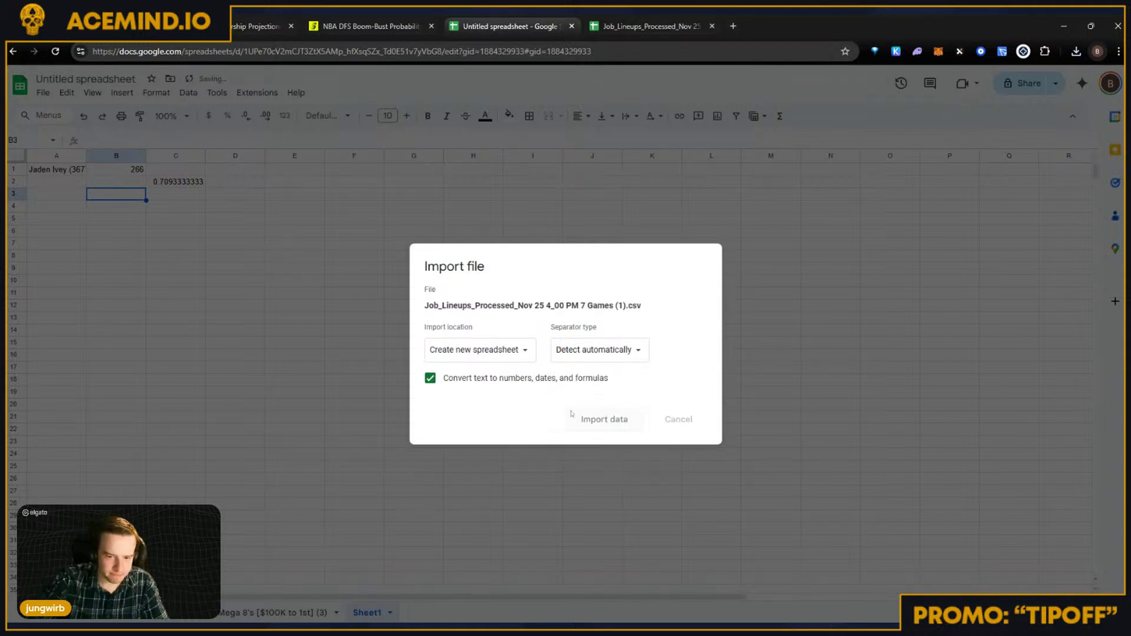
{"action": "left_click", "coordinate": [529, 337]}
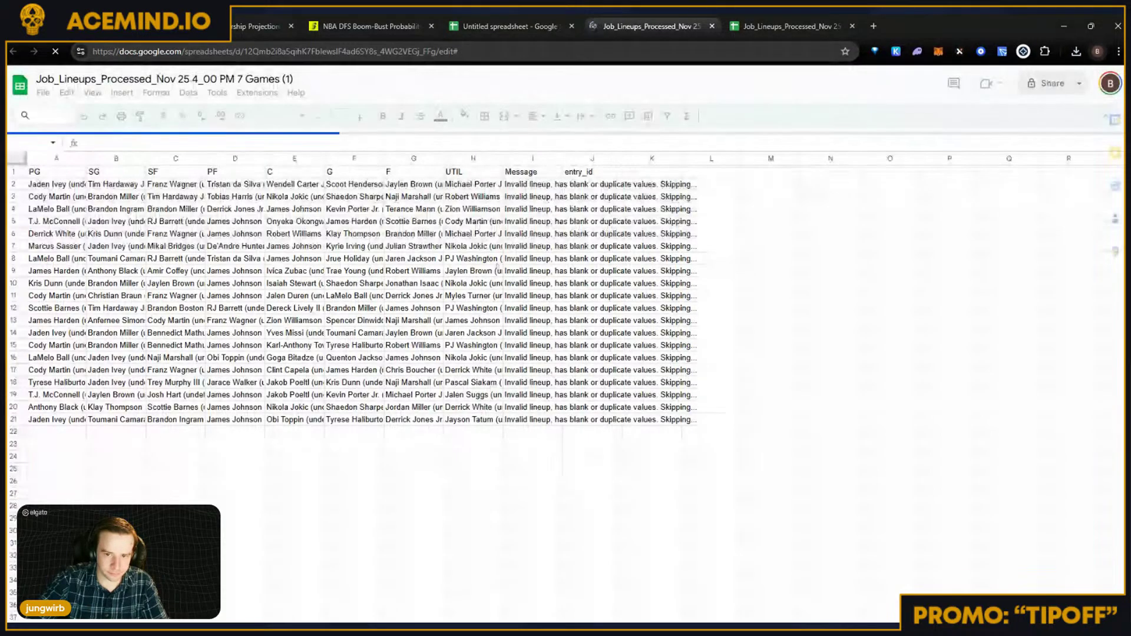
Step: Examine the full contents of the player cells in the first rows of the processed lineups across all roster positions
{"action": "left_click", "coordinate": [465, 183]}
{"action": "key", "text": "Left"}
{"action": "key", "text": "Left"}
{"action": "key", "text": "Left"}
{"action": "key", "text": "Left"}
{"action": "key", "text": "Left"}
{"action": "key", "text": "Left"}
{"action": "key", "text": "Left"}
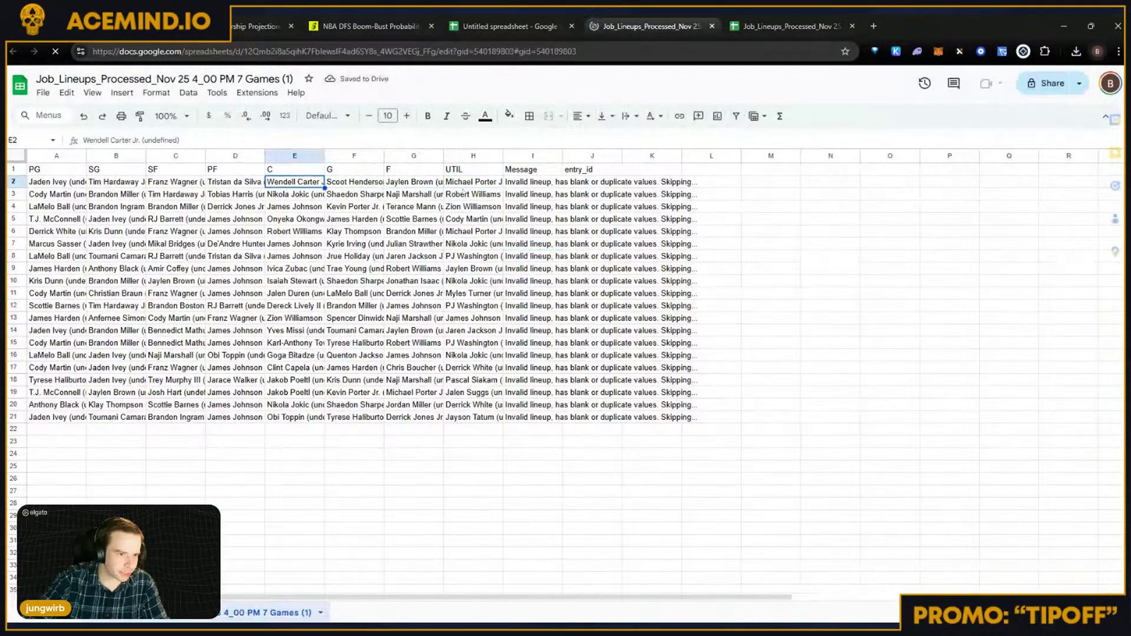
{"action": "key", "text": "Right"}
{"action": "key", "text": "Right"}
{"action": "key", "text": "Right"}
{"action": "key", "text": "Right"}
{"action": "key", "text": "Right"}
{"action": "key", "text": "Right"}
{"action": "key", "text": "Right"}
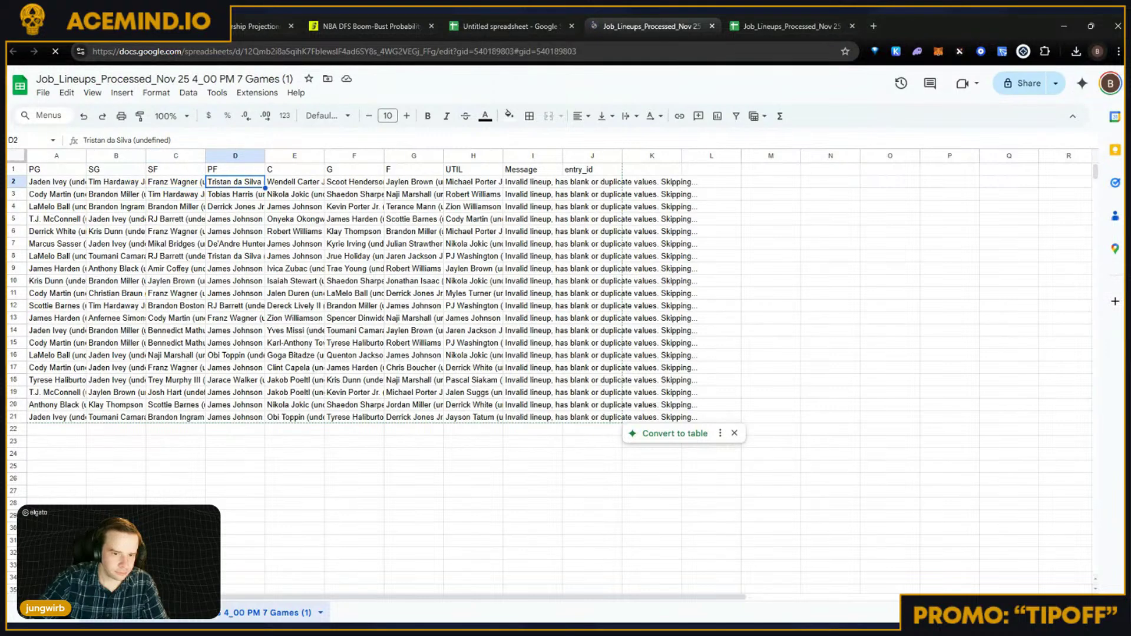
{"action": "key", "text": "Down"}
{"action": "key", "text": "Down"}
{"action": "key", "text": "Down"}
{"action": "key", "text": "Down"}
{"action": "key", "text": "Down"}
{"action": "key", "text": "Down"}
{"action": "key", "text": "Down"}
{"action": "key", "text": "Down"}
{"action": "key", "text": "Down"}
{"action": "key", "text": "Down"}
{"action": "key", "text": "Down"}
{"action": "key", "text": "Down"}
{"action": "key", "text": "Down"}
{"action": "key", "text": "Down"}
{"action": "key", "text": "Down"}
{"action": "key", "text": "Down"}
{"action": "key", "text": "Down"}
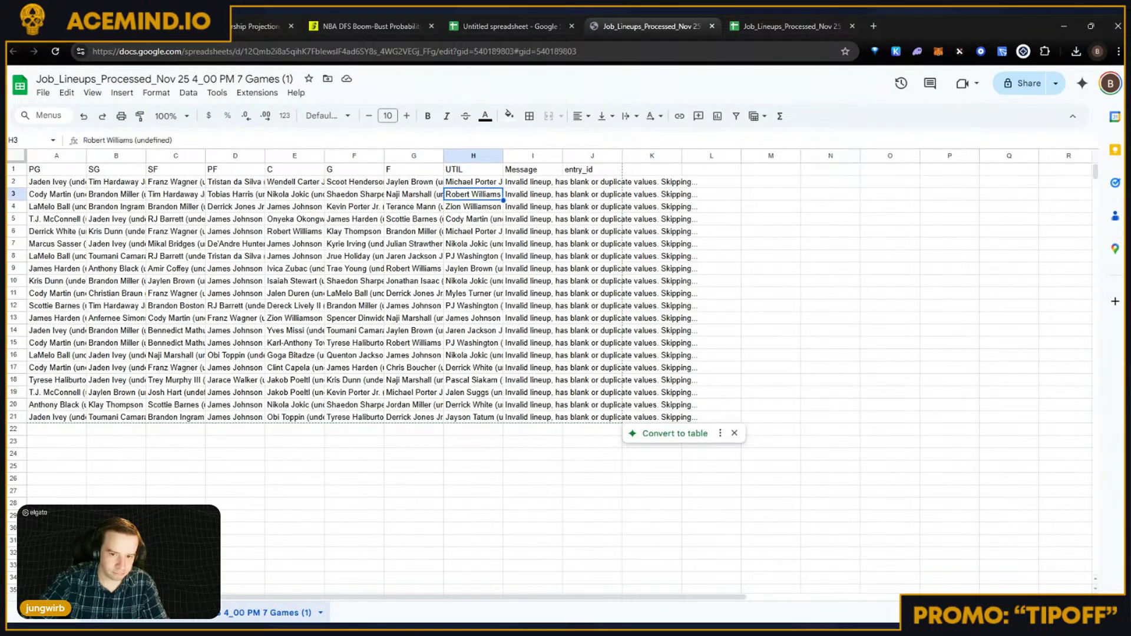
{"action": "key", "text": "Up"}
{"action": "key", "text": "Up"}
{"action": "key", "text": "Up"}
{"action": "key", "text": "Up"}
{"action": "key", "text": "Up"}
{"action": "key", "text": "Up"}
{"action": "key", "text": "Up"}
{"action": "left_click", "coordinate": [354, 181]}
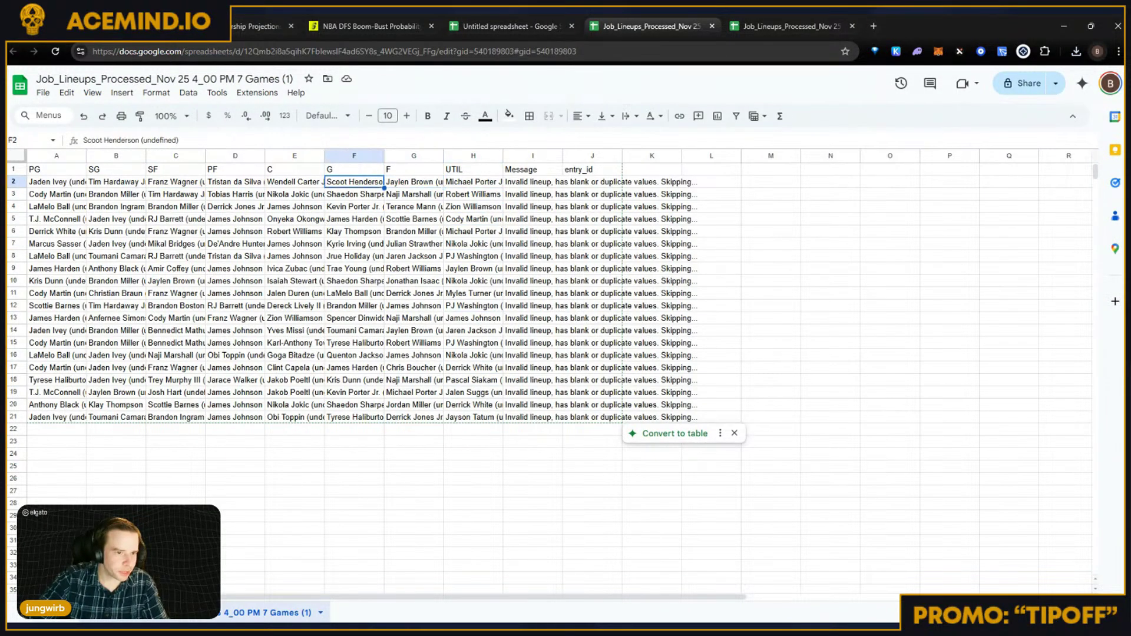
{"action": "key", "text": "Return"}
{"action": "left_click", "coordinate": [116, 182]}
Step: Review the AceMind lineup upload log, and inspect the player IDs in the UTIL column of the processed lineups sheet
{"action": "key", "text": "ctrl+1"}
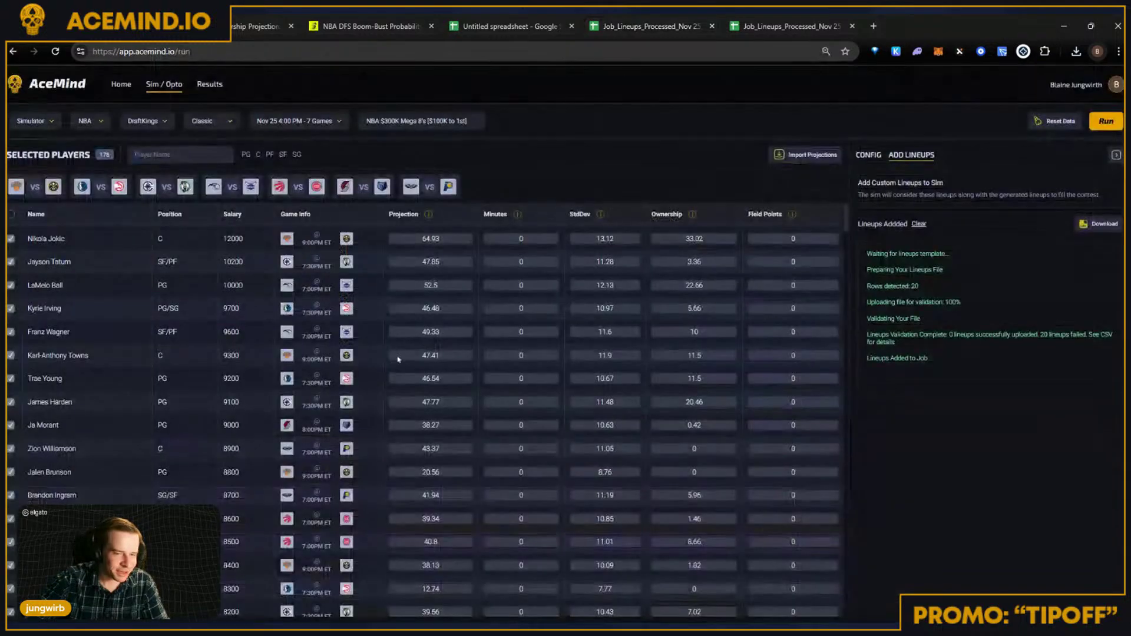
{"action": "left_click", "coordinate": [652, 34]}
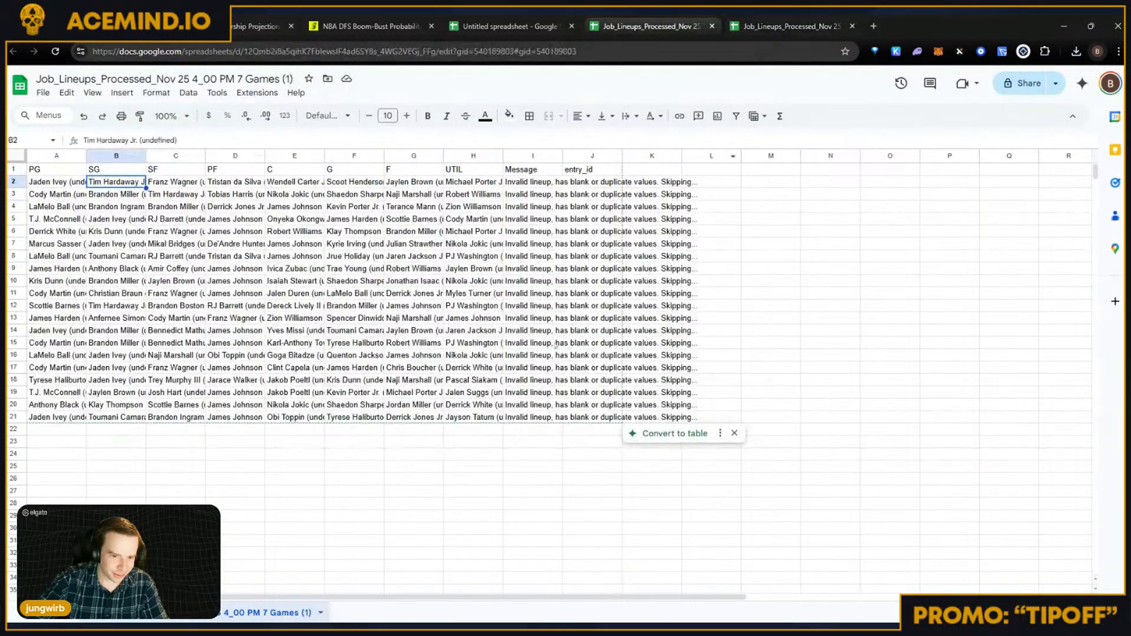
{"action": "left_click", "coordinate": [471, 417]}
{"action": "left_click", "coordinate": [464, 369]}
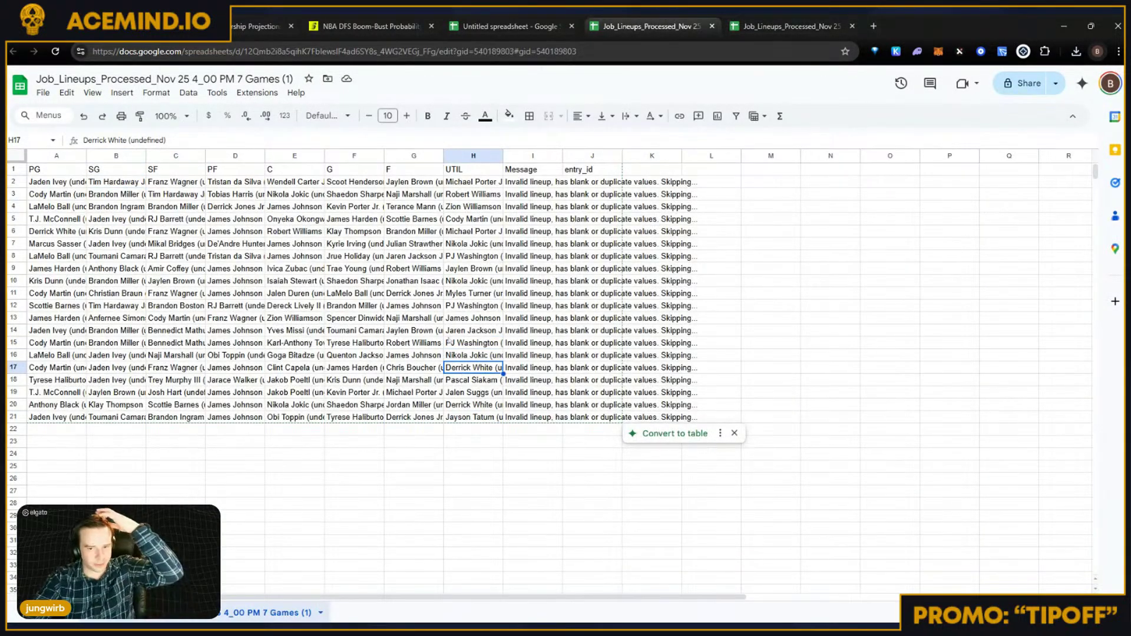
{"action": "left_click", "coordinate": [472, 243]}
{"action": "left_click", "coordinate": [473, 256]}
{"action": "left_click_drag", "start_coordinate": [170, 141], "coordinate": [83, 140]}
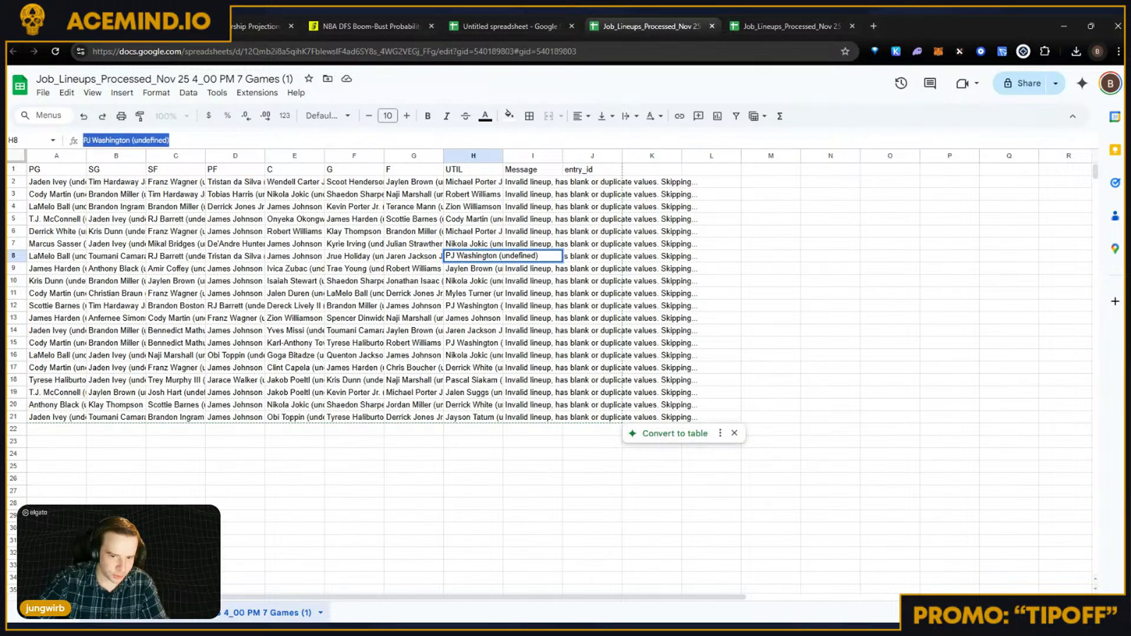
{"action": "left_click", "coordinate": [477, 257]}
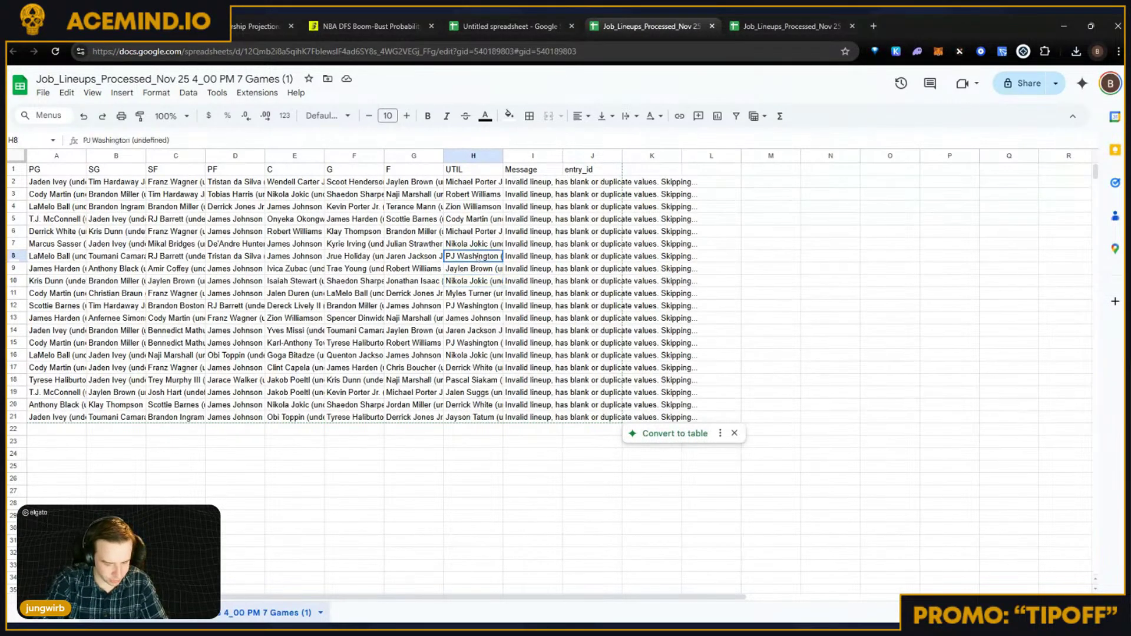
{"action": "type", "text": "123456789"}
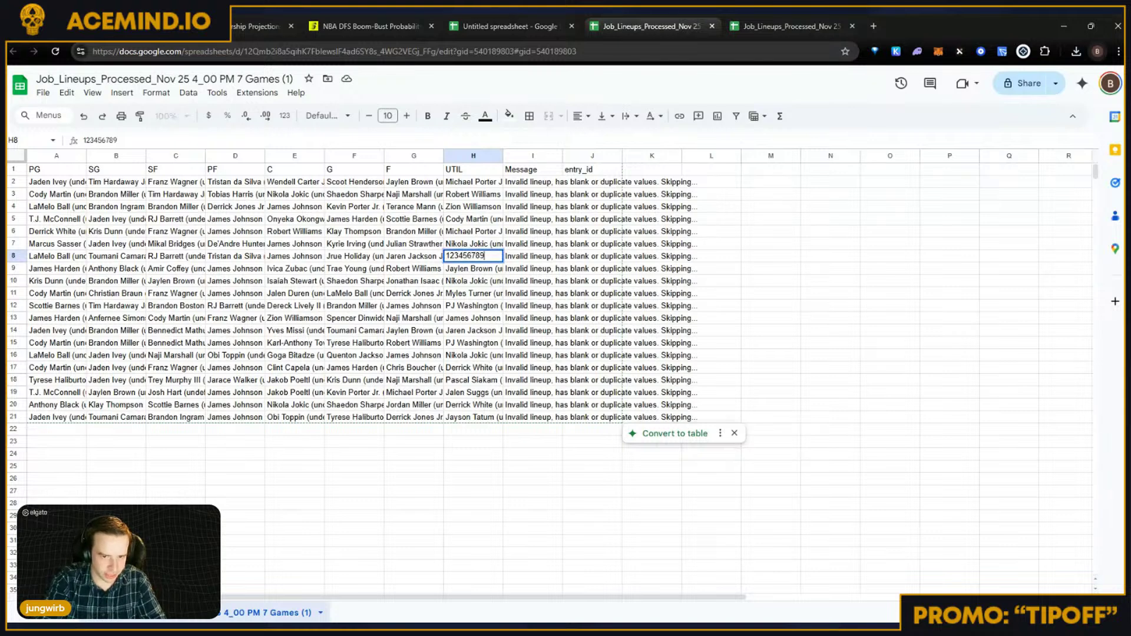
{"action": "key", "text": "Return"}
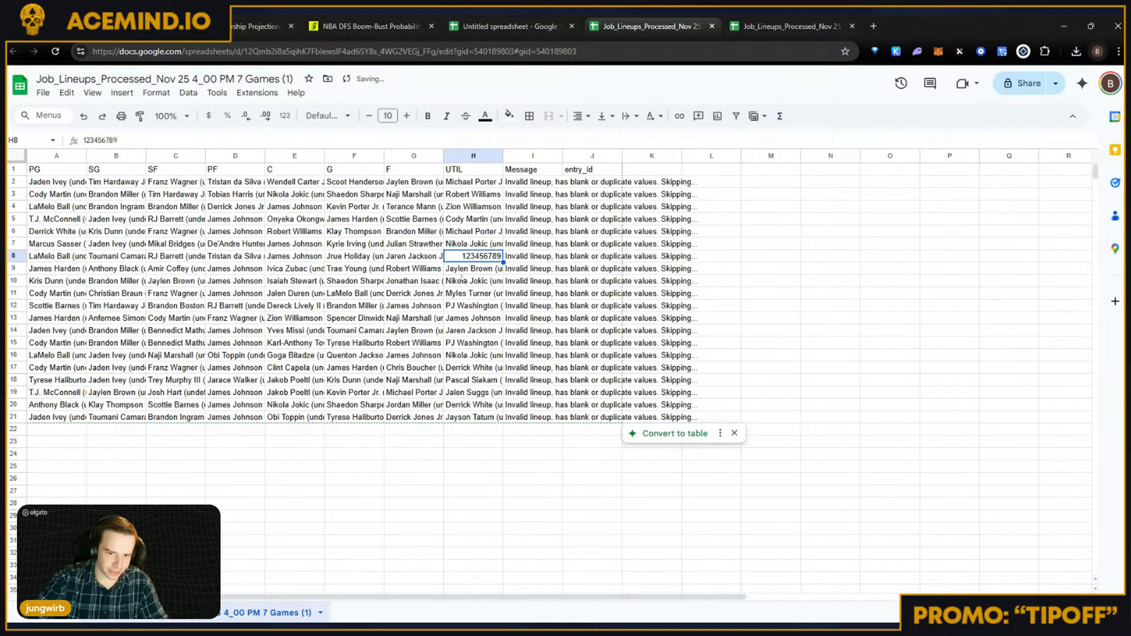
{"action": "key", "text": "ctrl+z"}
Step: In the row 8 UTIL cell, replace PJ Washington's undefined ID so that it reads PJ Washington (12356789)
{"action": "double_click", "coordinate": [148, 140]}
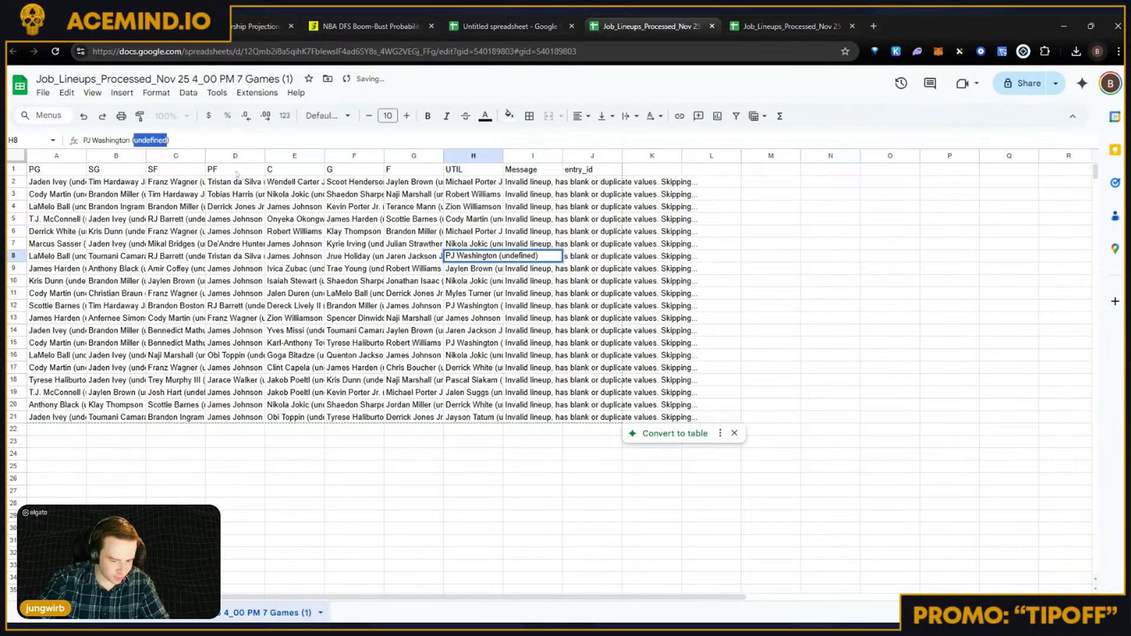
{"action": "type", "text": "123456789"}
{"action": "key", "text": "BackSpace"}
{"action": "key", "text": "BackSpace"}
{"action": "key", "text": "BackSpace"}
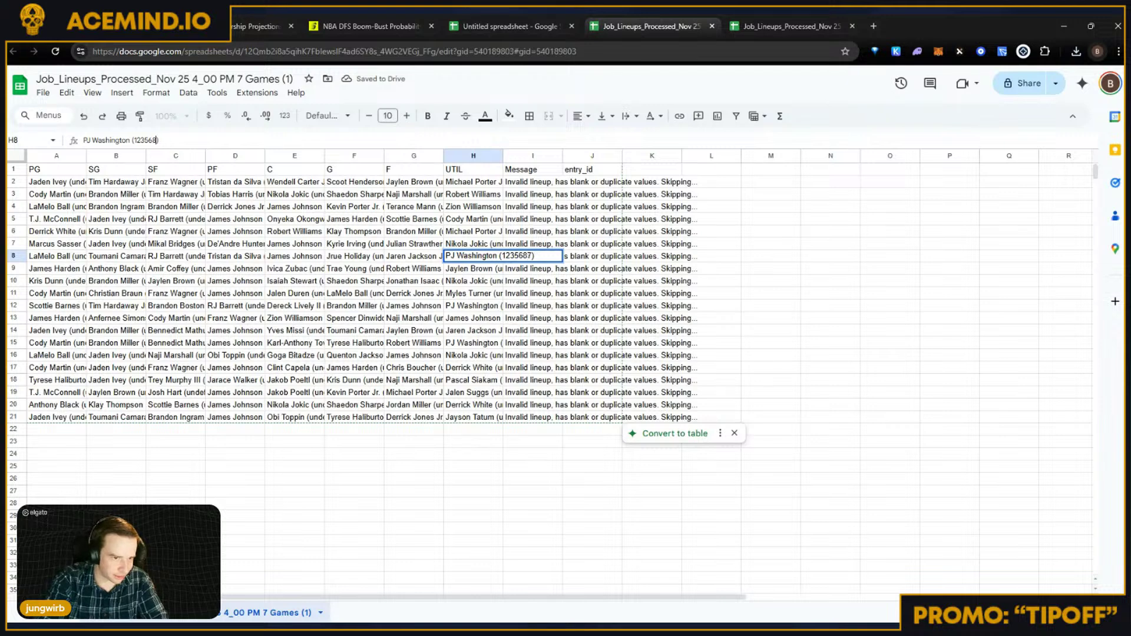
{"action": "type", "text": "7890"}
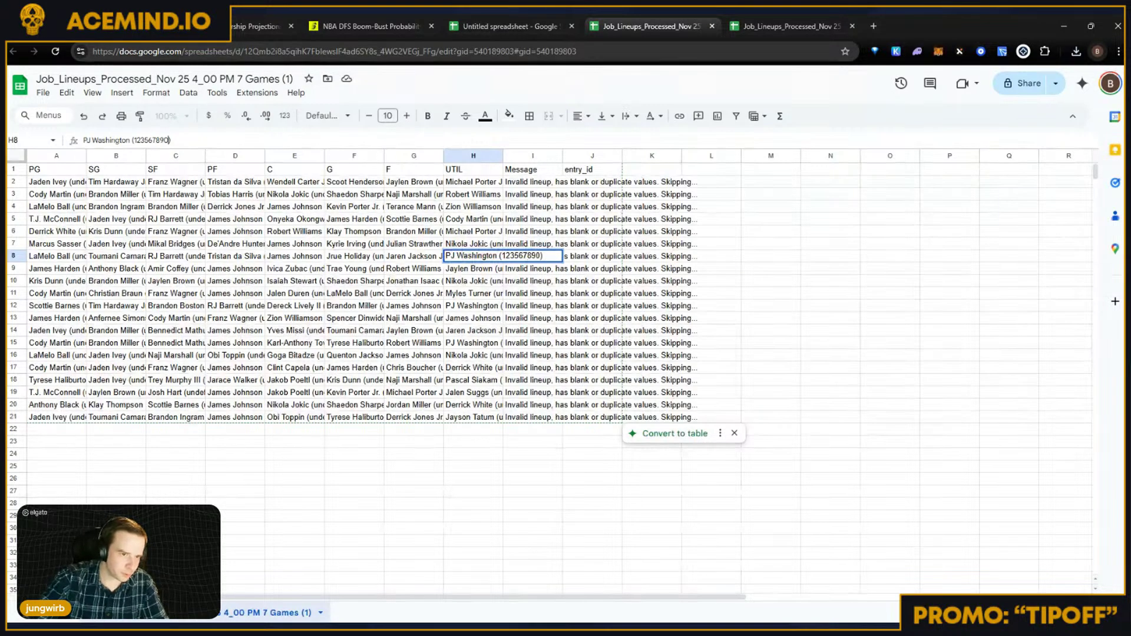
{"action": "key", "text": "Return"}
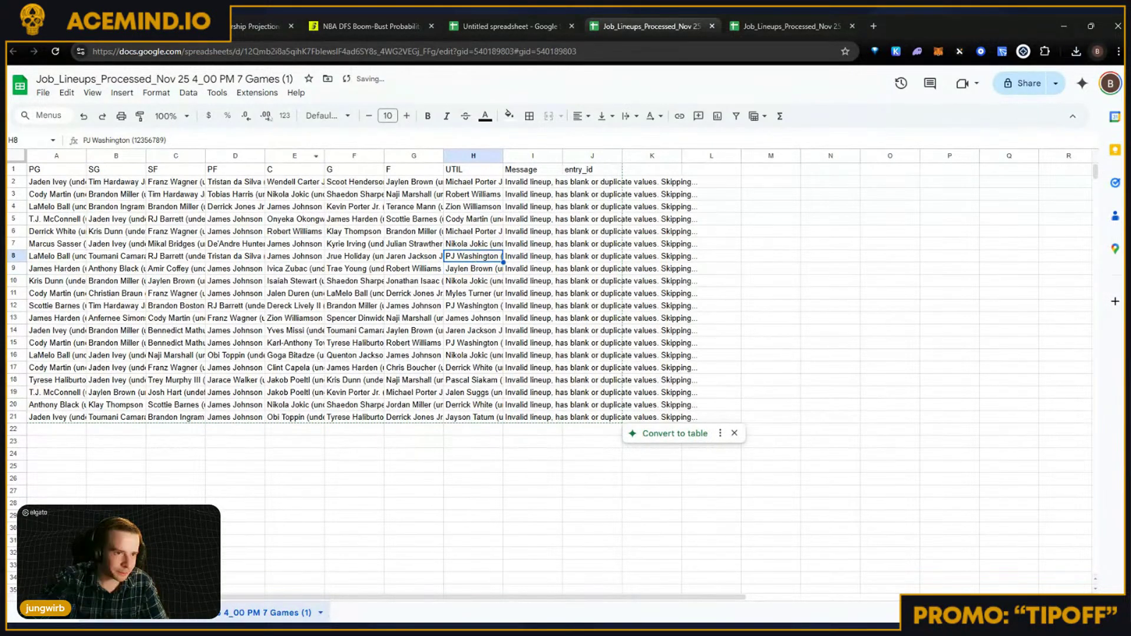
Step: Switch to AceMind, view the lineups of the Nov 25 4:00 PM 7 Games NBA Optimizer result, and return to the results list
{"action": "left_click", "coordinate": [256, 26]}
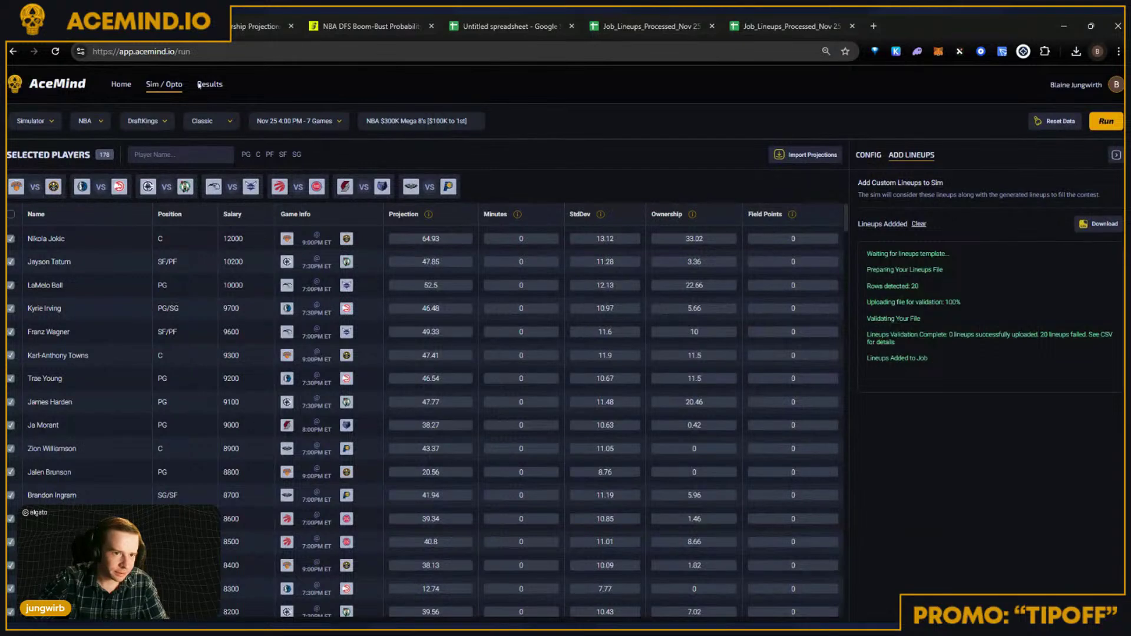
{"action": "left_click", "coordinate": [199, 85]}
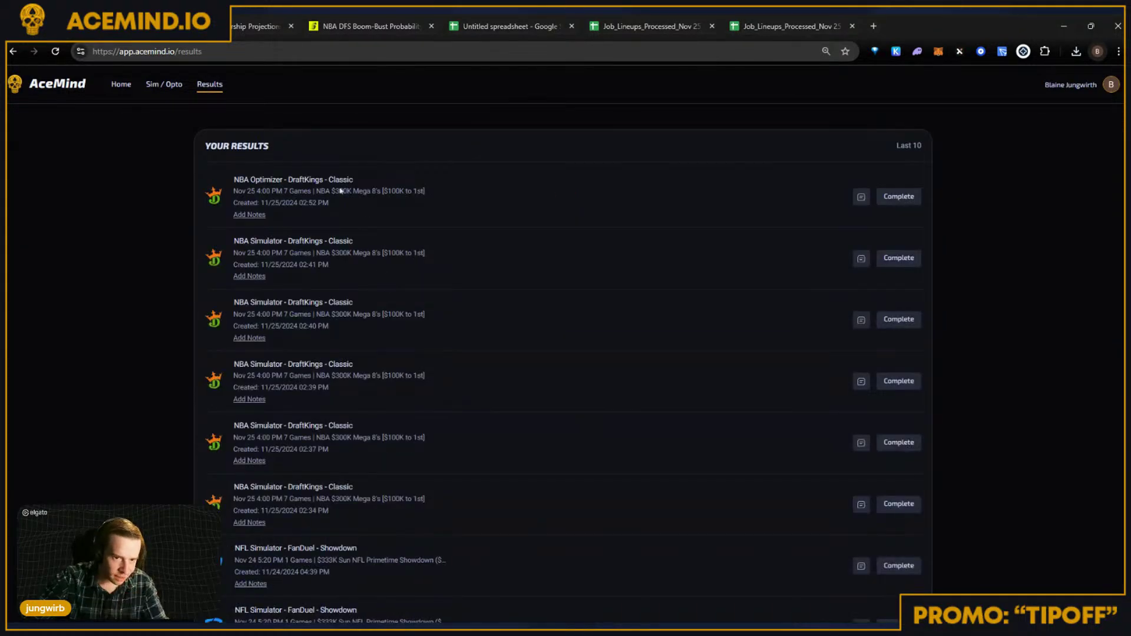
{"action": "left_click", "coordinate": [341, 190]}
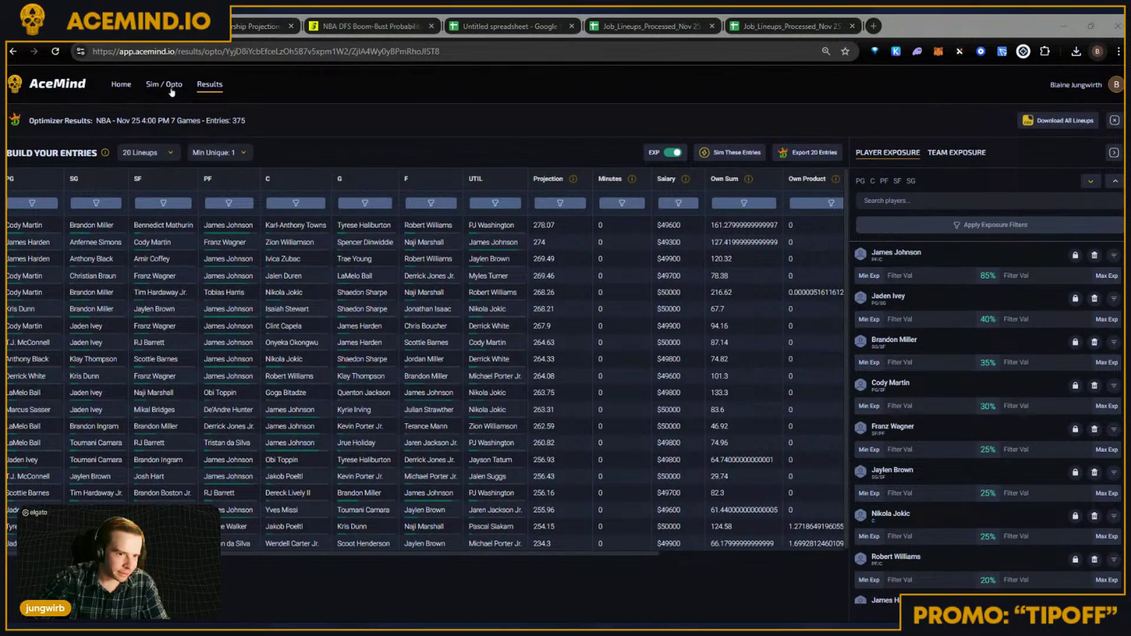
{"action": "left_click", "coordinate": [13, 51]}
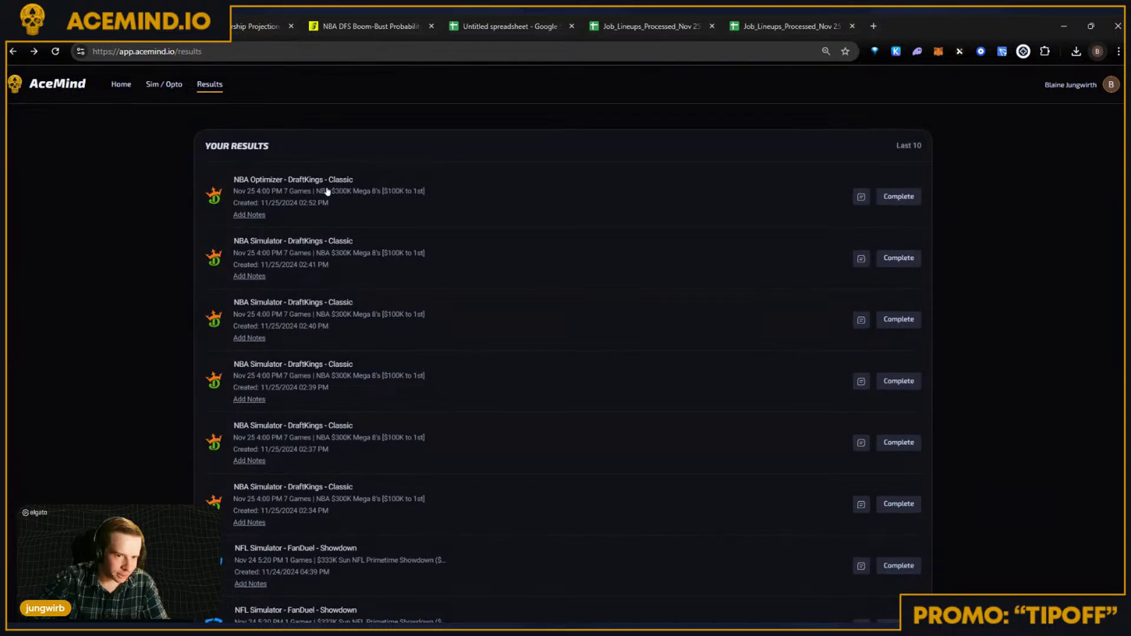
Step: Return to the NBA simulator setup and upload the optimizer lineups file as custom lineups for the sim
{"action": "left_click", "coordinate": [164, 84]}
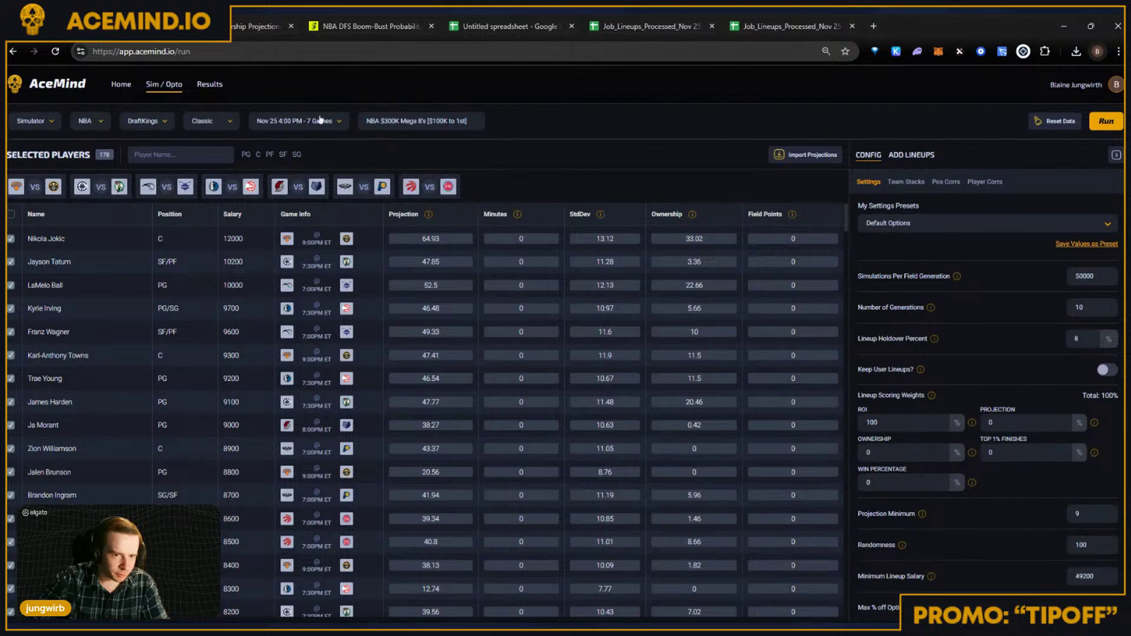
{"action": "left_click", "coordinate": [810, 154]}
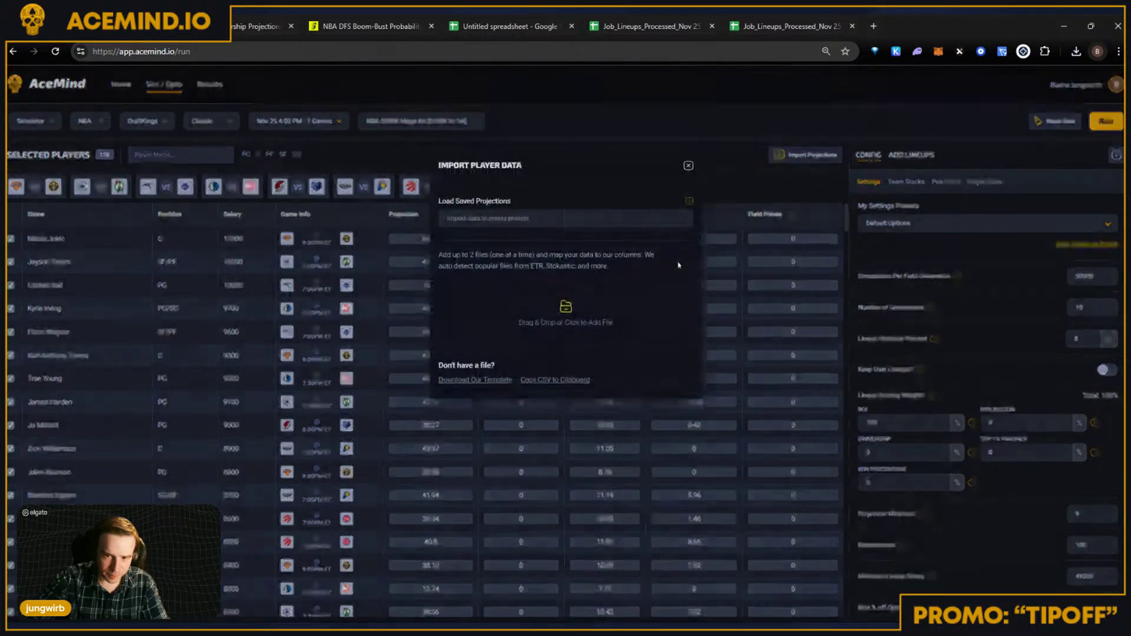
{"action": "left_click", "coordinate": [688, 166]}
{"action": "left_click", "coordinate": [925, 156]}
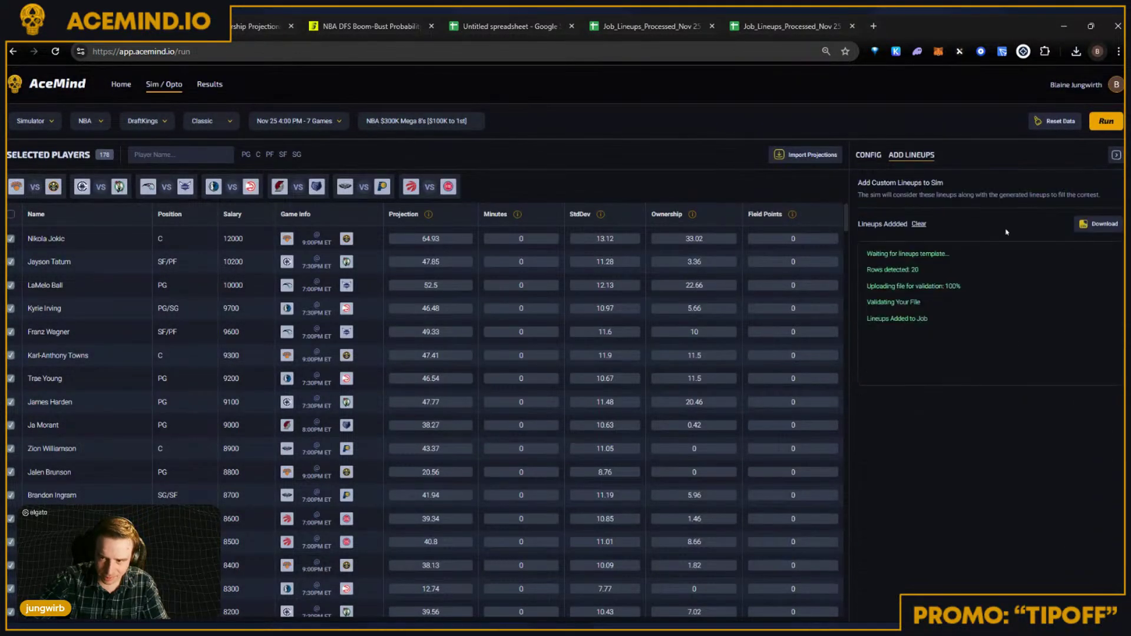
{"action": "left_click", "coordinate": [992, 264]}
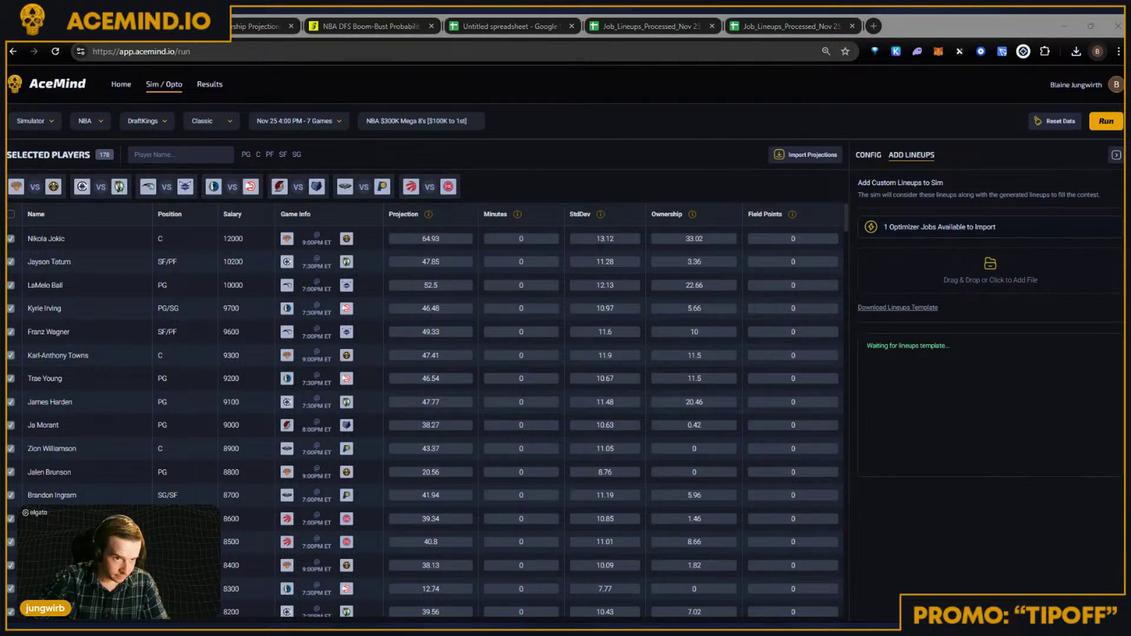
{"action": "double_click", "coordinate": [927, 337]}
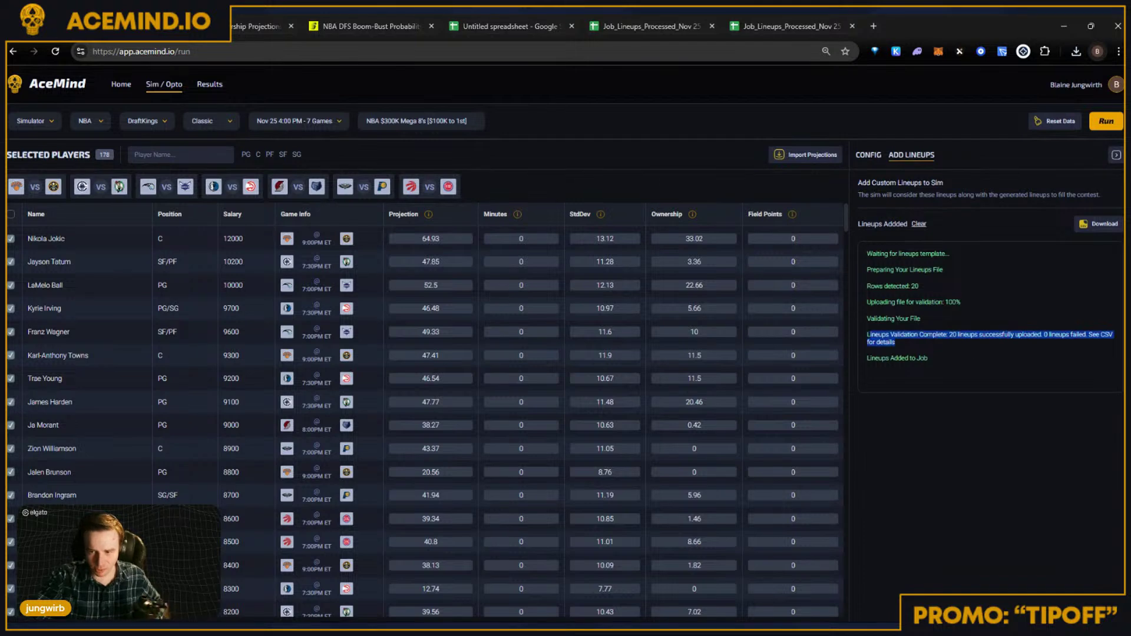
Step: In the simulation settings, set the number of generations to 5
{"action": "left_click", "coordinate": [869, 155]}
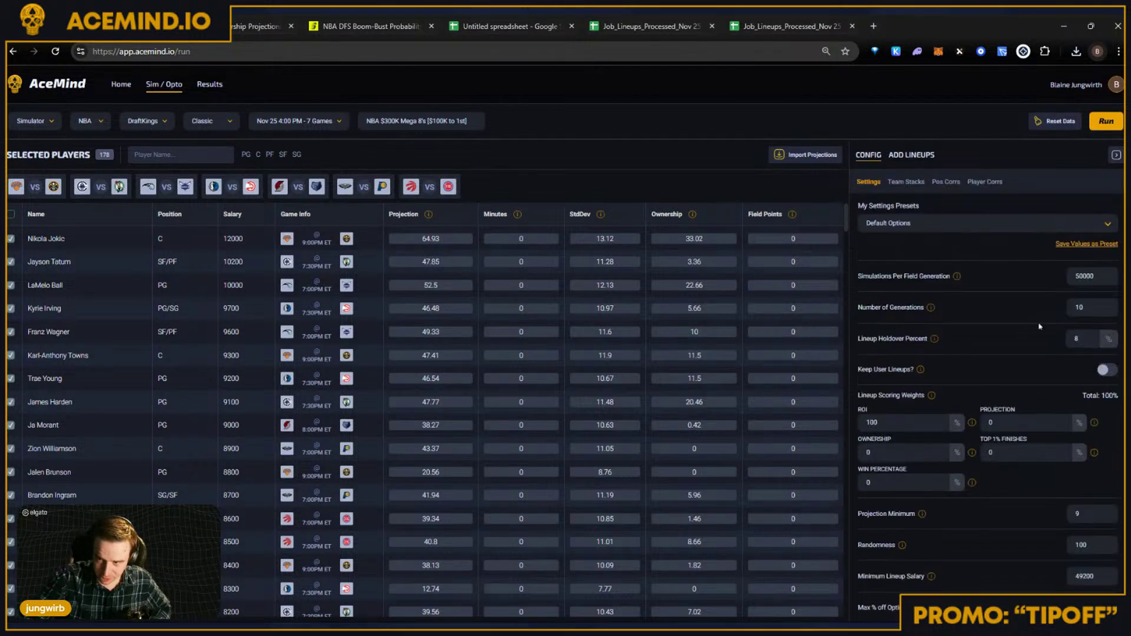
{"action": "double_click", "coordinate": [1080, 307]}
{"action": "type", "text": "5"}
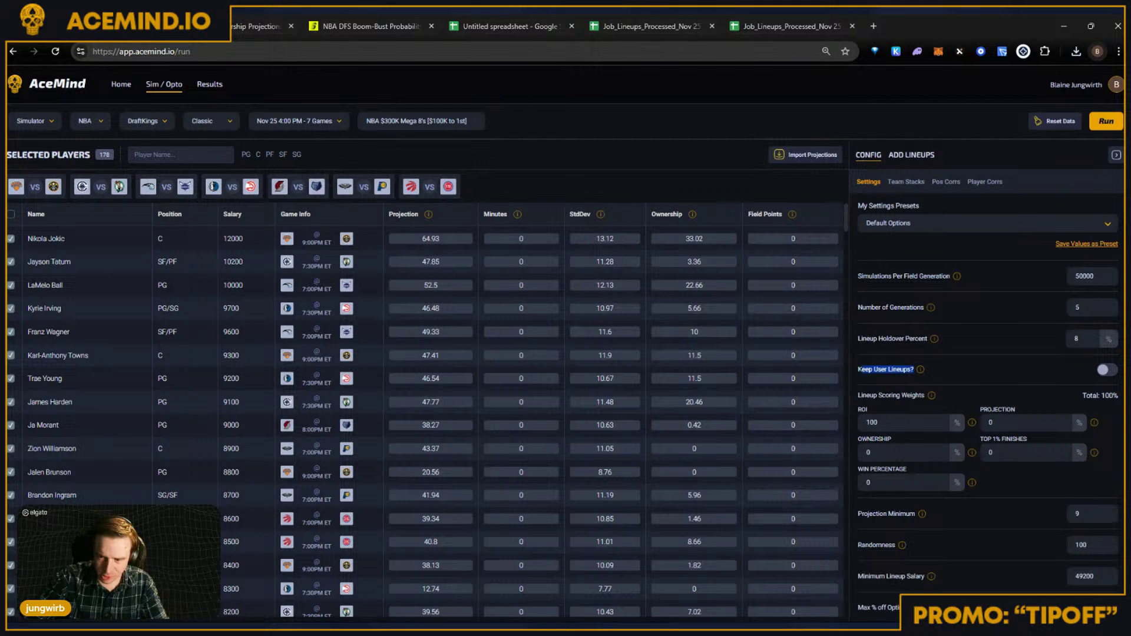
Step: Turn on the Keep User Lineups option in the simulation settings
{"action": "left_click", "coordinate": [1107, 370]}
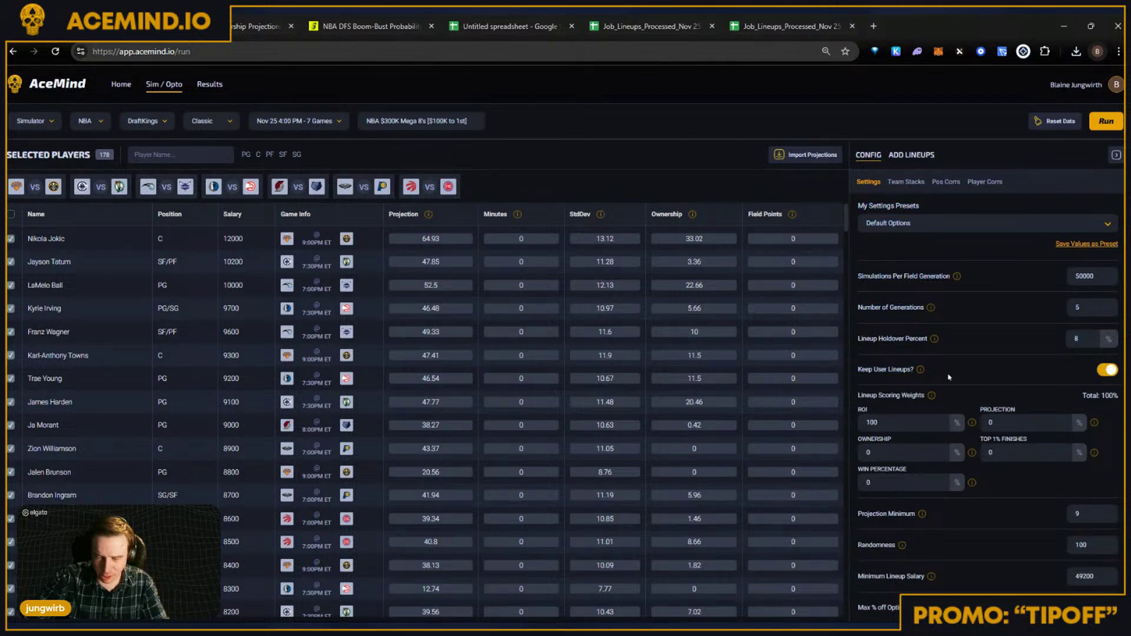
{"action": "left_click_drag", "start_coordinate": [944, 372], "coordinate": [914, 370]}
{"action": "left_click", "coordinate": [892, 378]}
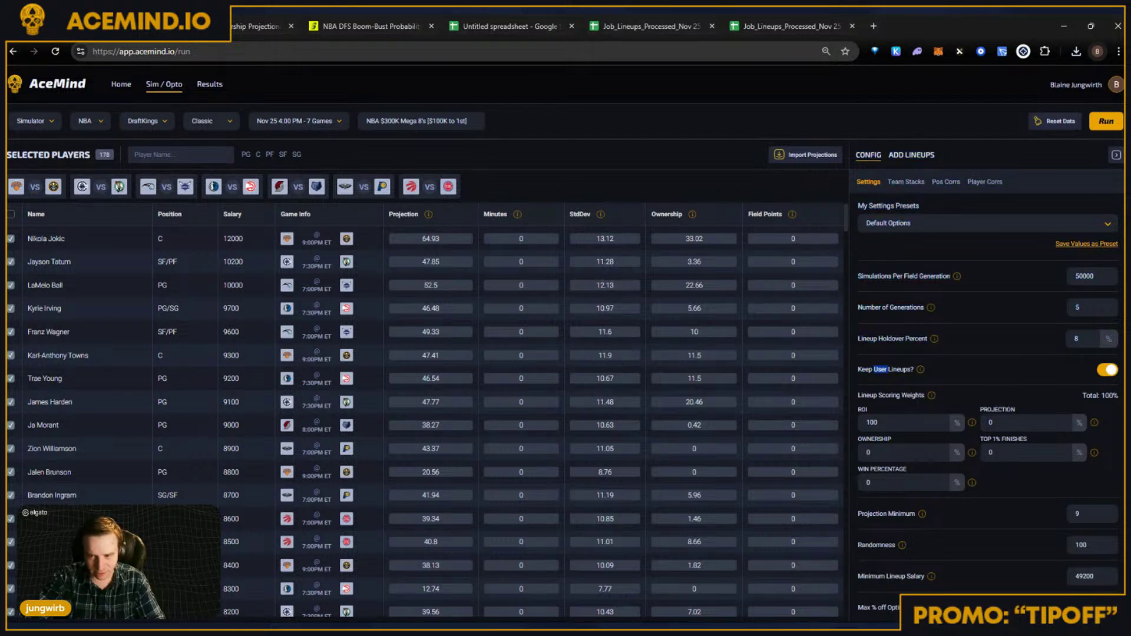
{"action": "mouse_move", "coordinate": [936, 395]}
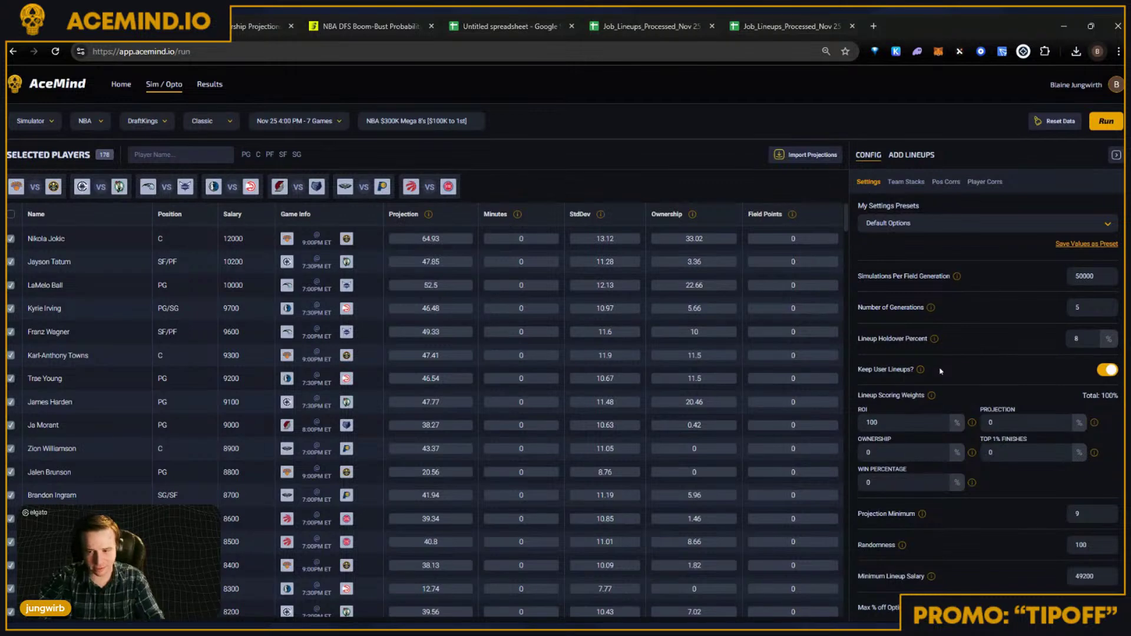
Step: Examine the Lineup Scoring Weights explanation and its ROI, Projection, Ownership, Top 1% Finishes and Win Percentage fields
{"action": "scroll", "coordinate": [967, 385], "scroll_direction": "down", "scroll_amount": 1}
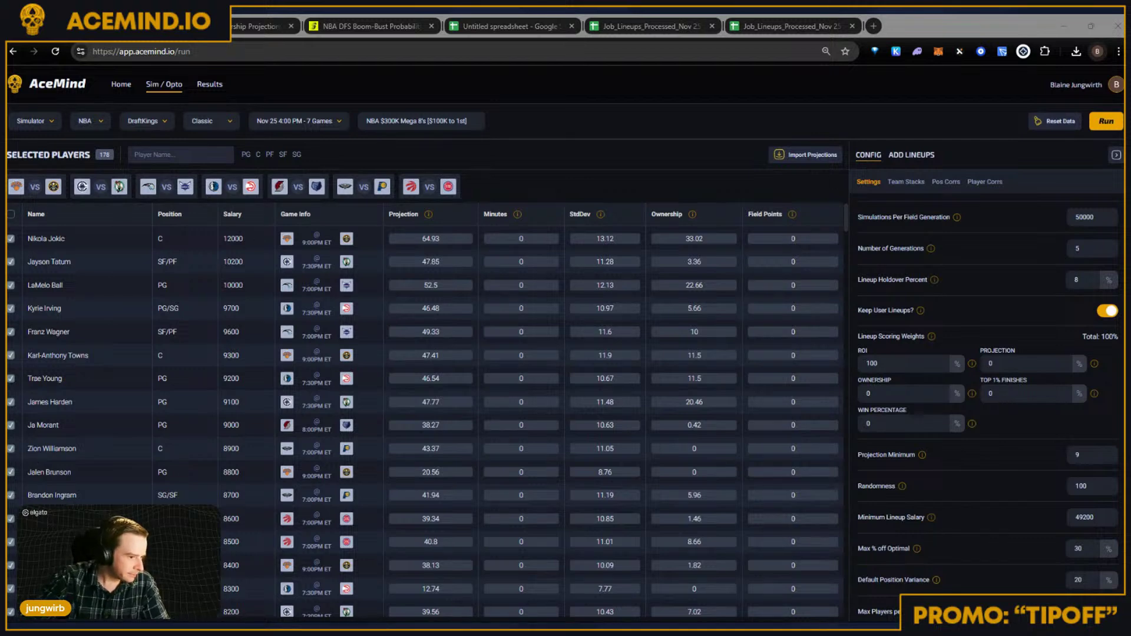
{"action": "left_click", "coordinate": [950, 328]}
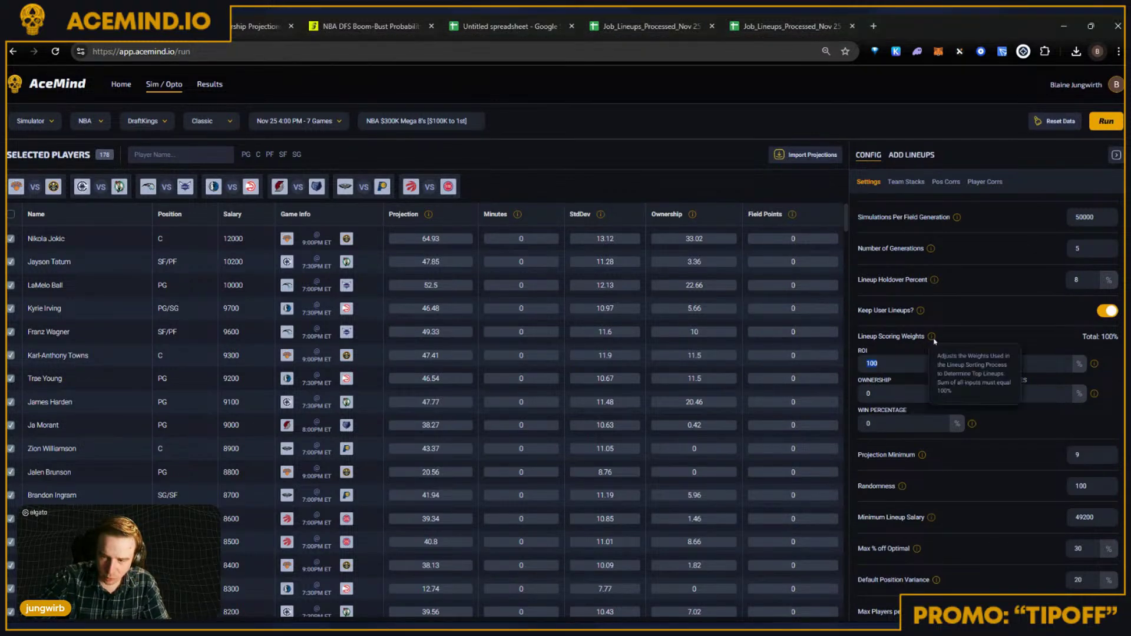
{"action": "left_click_drag", "start_coordinate": [861, 337], "coordinate": [915, 338]}
{"action": "left_click", "coordinate": [915, 338]}
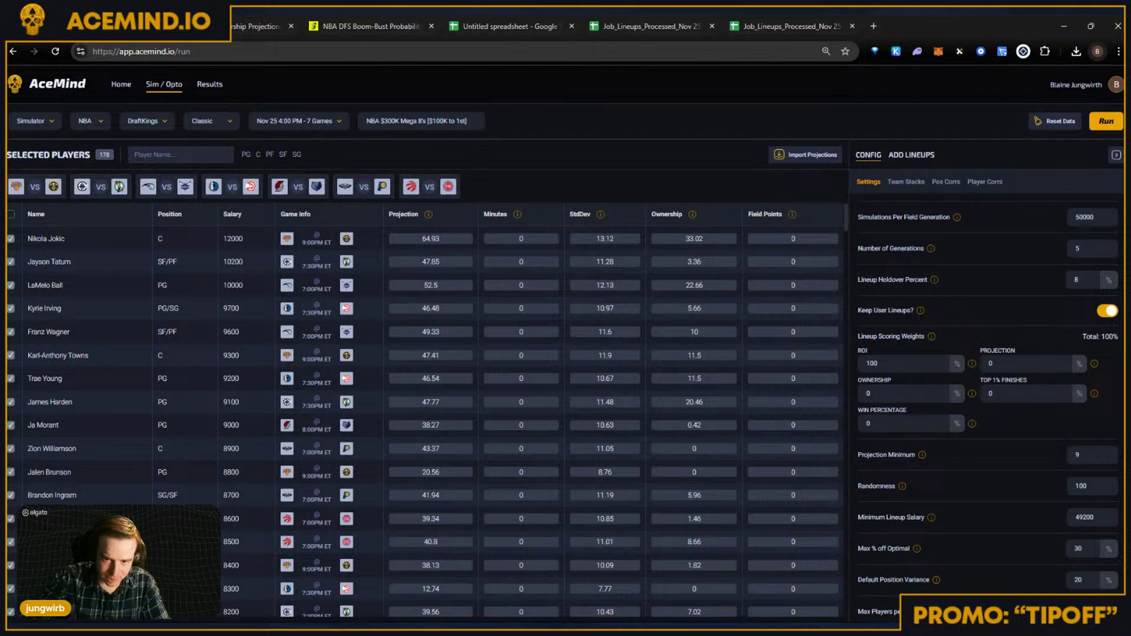
{"action": "double_click", "coordinate": [862, 351]}
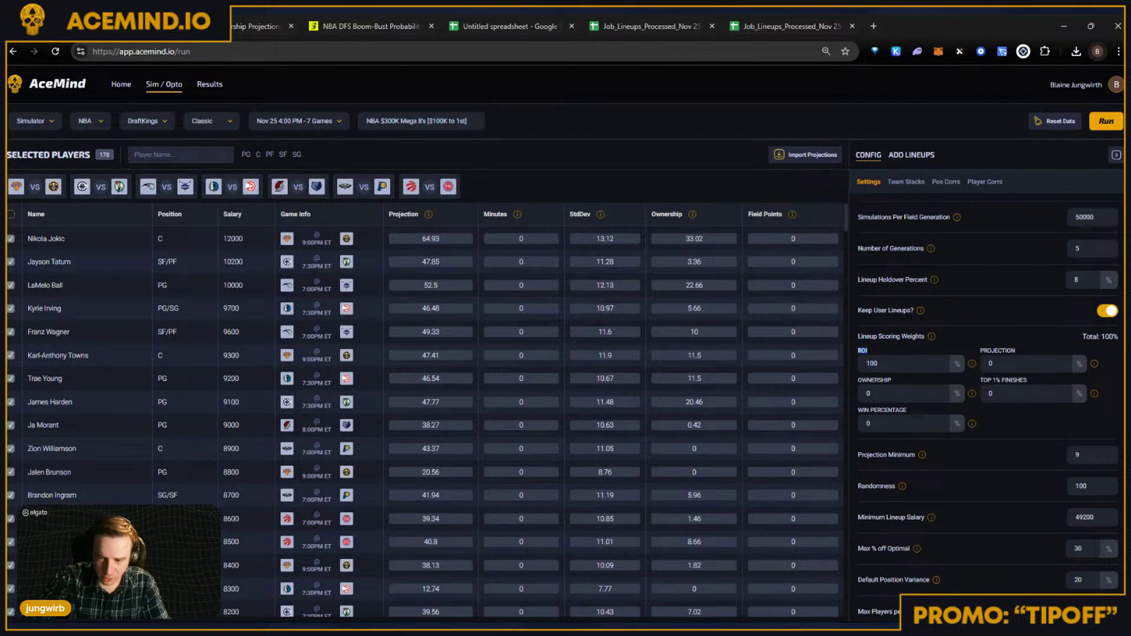
{"action": "left_click", "coordinate": [881, 353]}
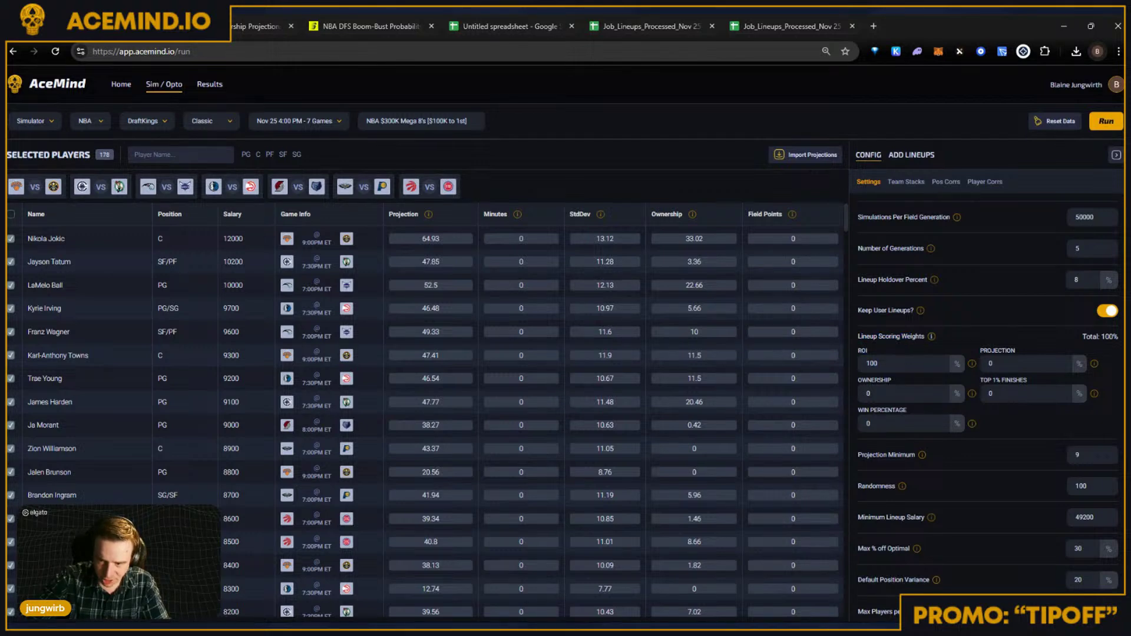
{"action": "double_click", "coordinate": [874, 380]}
{"action": "triple_click", "coordinate": [1003, 380]}
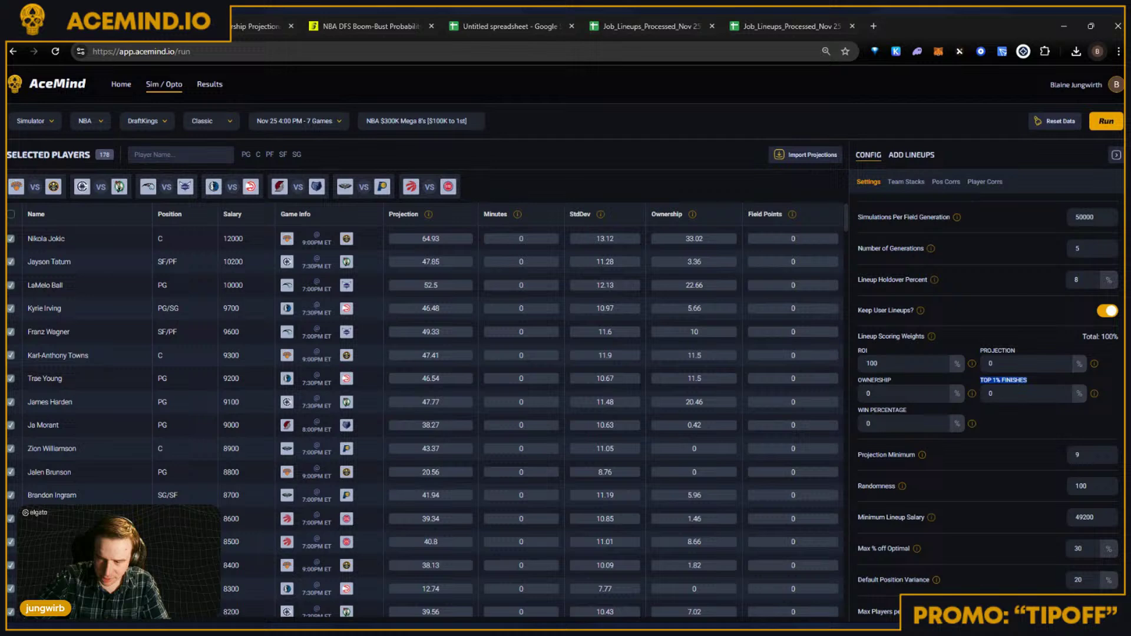
{"action": "triple_click", "coordinate": [860, 409]}
{"action": "left_click", "coordinate": [913, 412]}
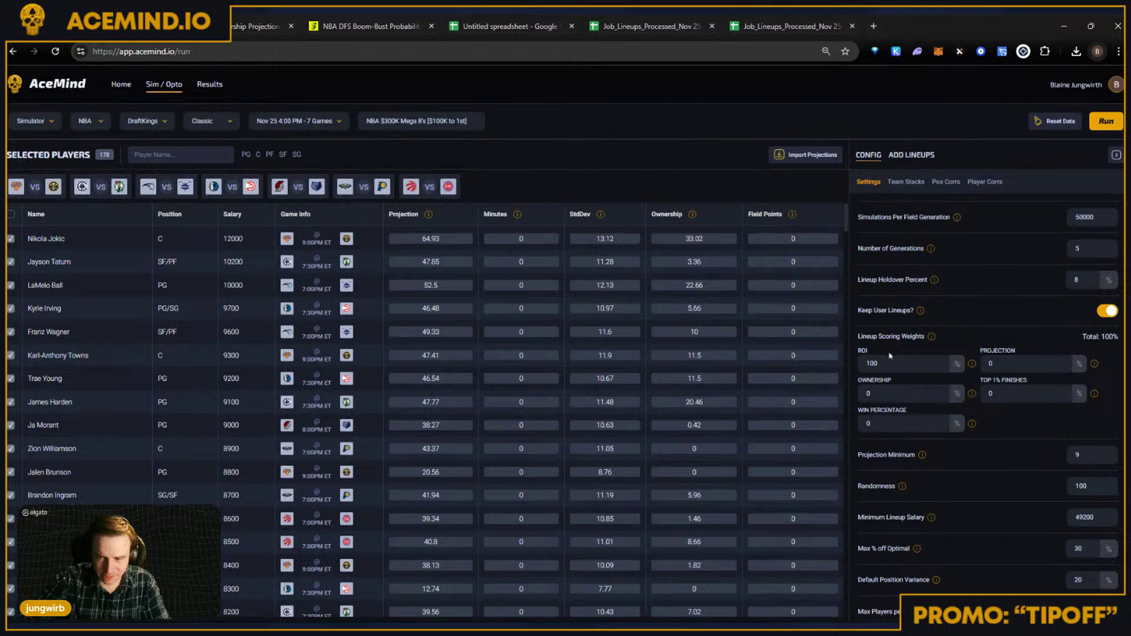
{"action": "double_click", "coordinate": [997, 351]}
{"action": "double_click", "coordinate": [900, 380]}
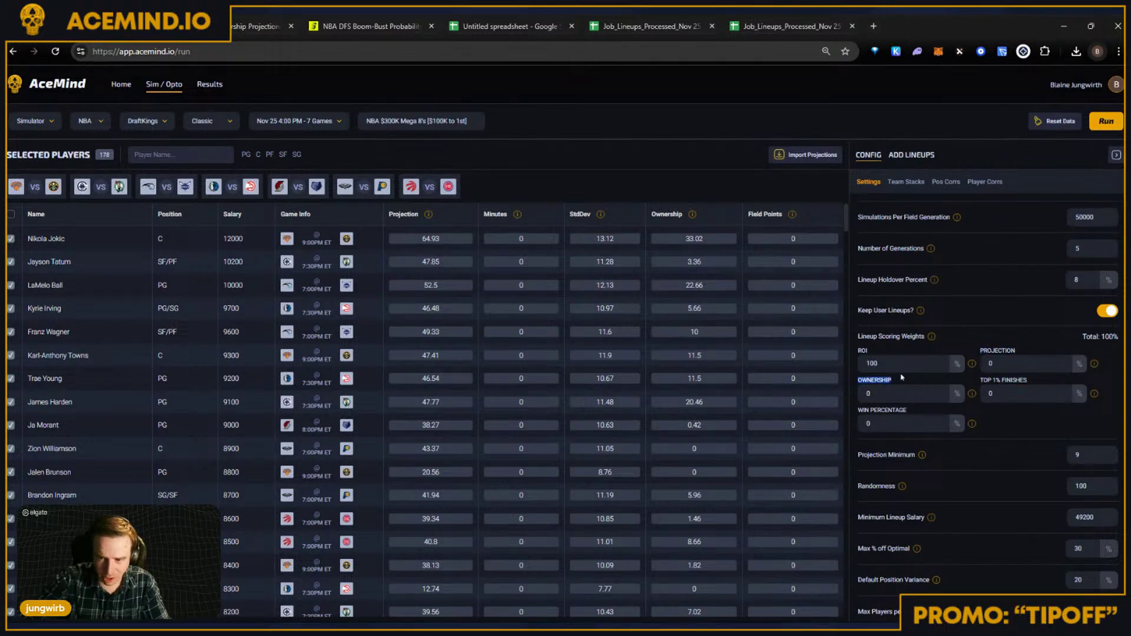
{"action": "double_click", "coordinate": [871, 363]}
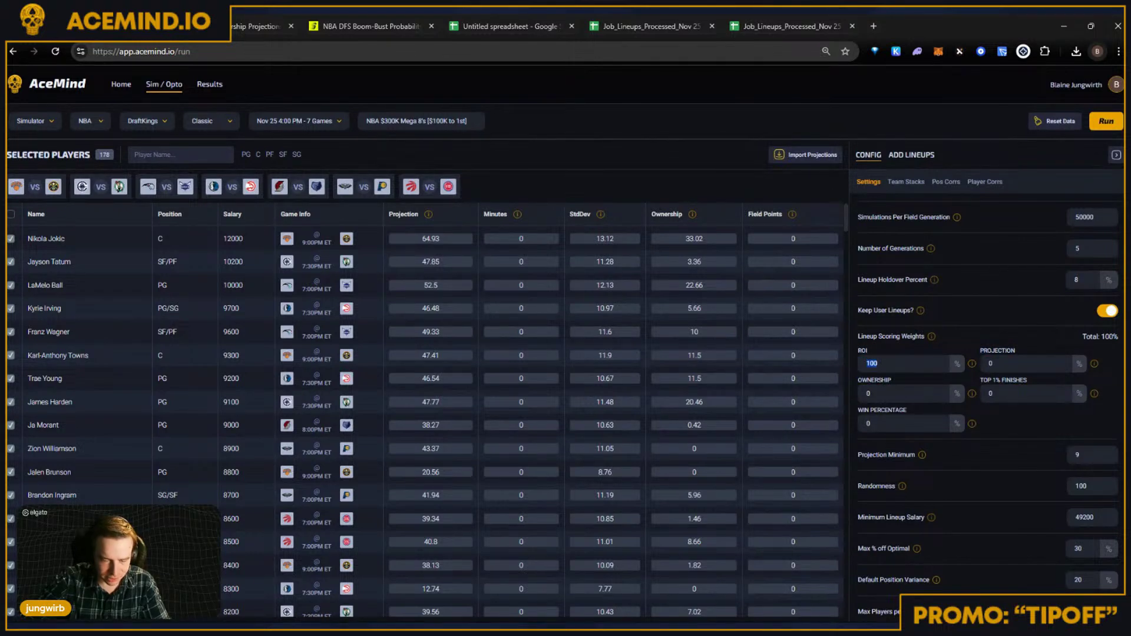
{"action": "left_click", "coordinate": [922, 352]}
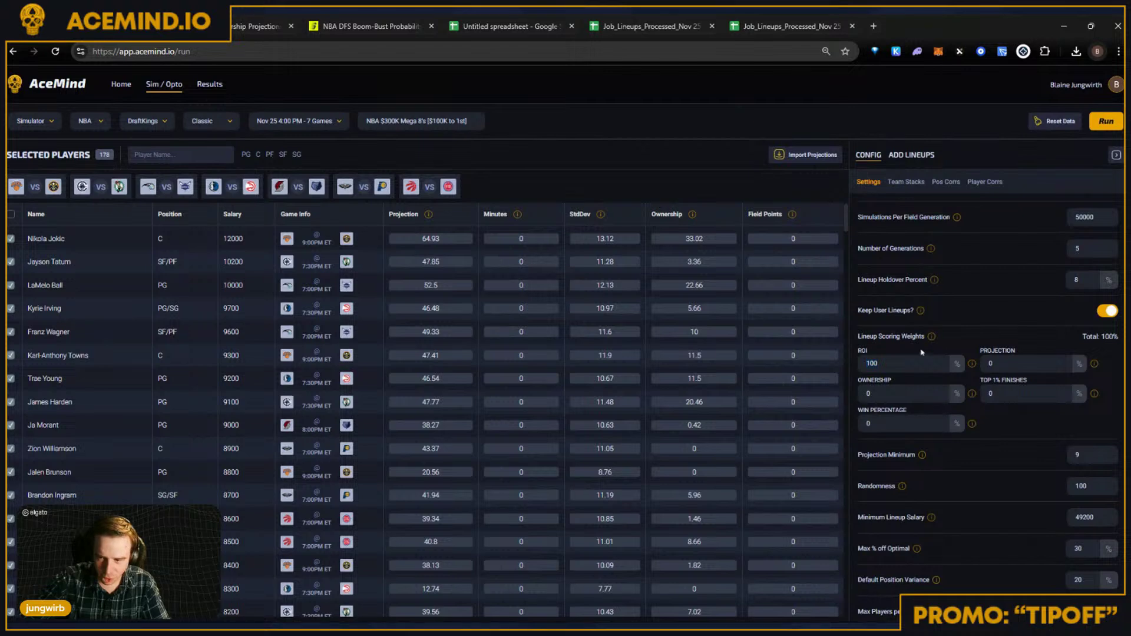
{"action": "double_click", "coordinate": [997, 351]}
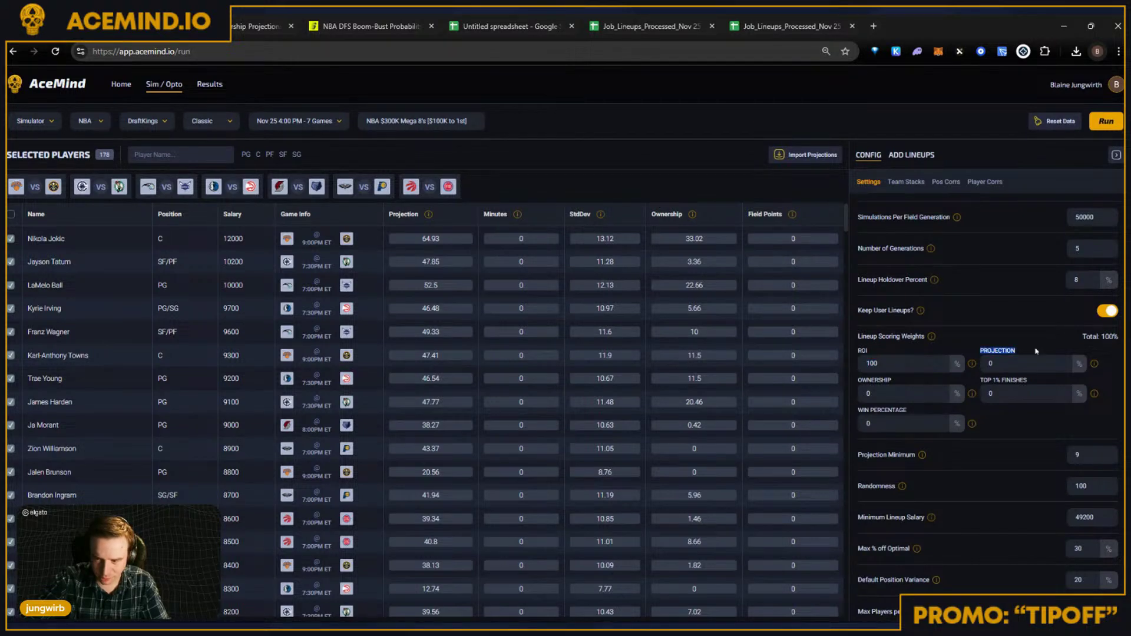
Step: Set the lineup scoring weights to ROI 60%, Projection 10%, Ownership 20% and Win Percentage 10%
{"action": "left_click", "coordinate": [928, 355]}
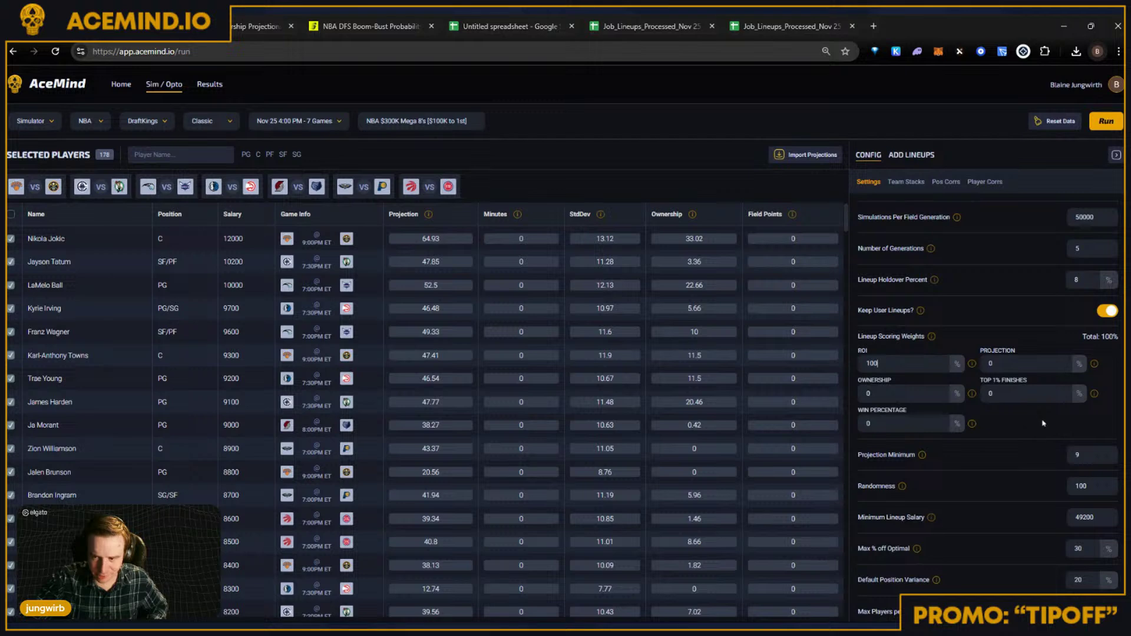
{"action": "key", "text": "ctrl+a"}
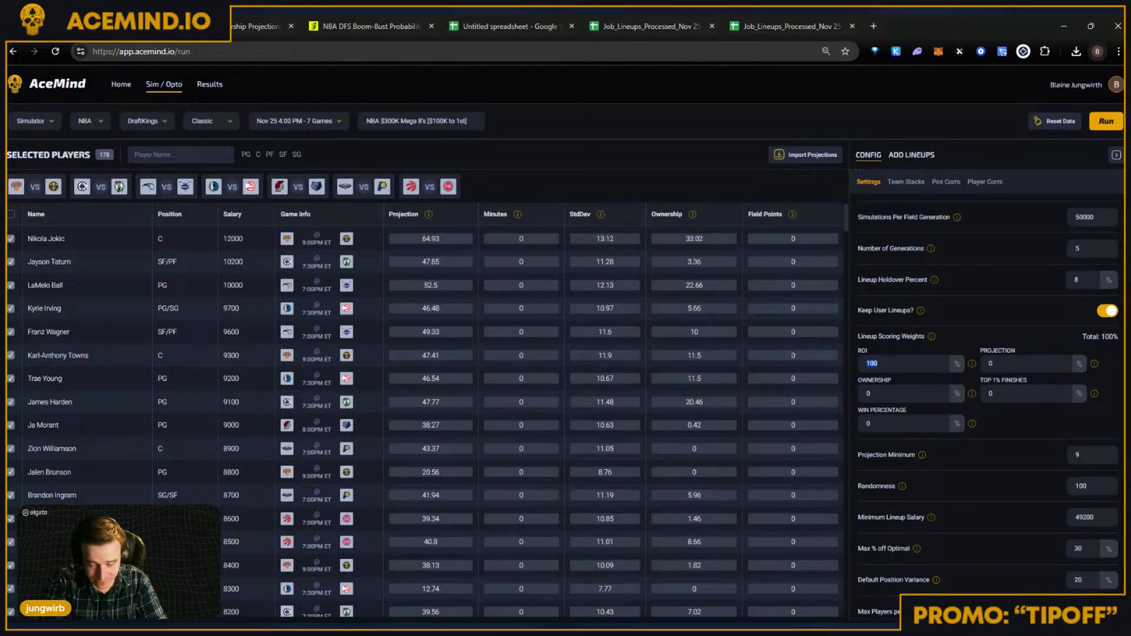
{"action": "type", "text": "60"}
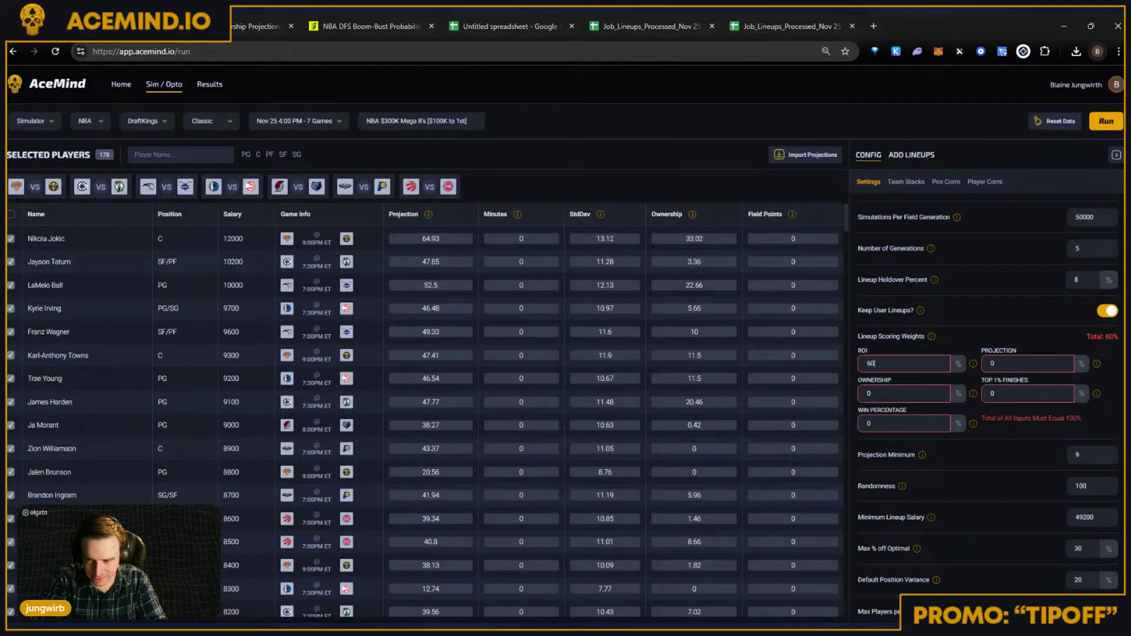
{"action": "type", "text": "10"}
{"action": "key", "text": "Tab"}
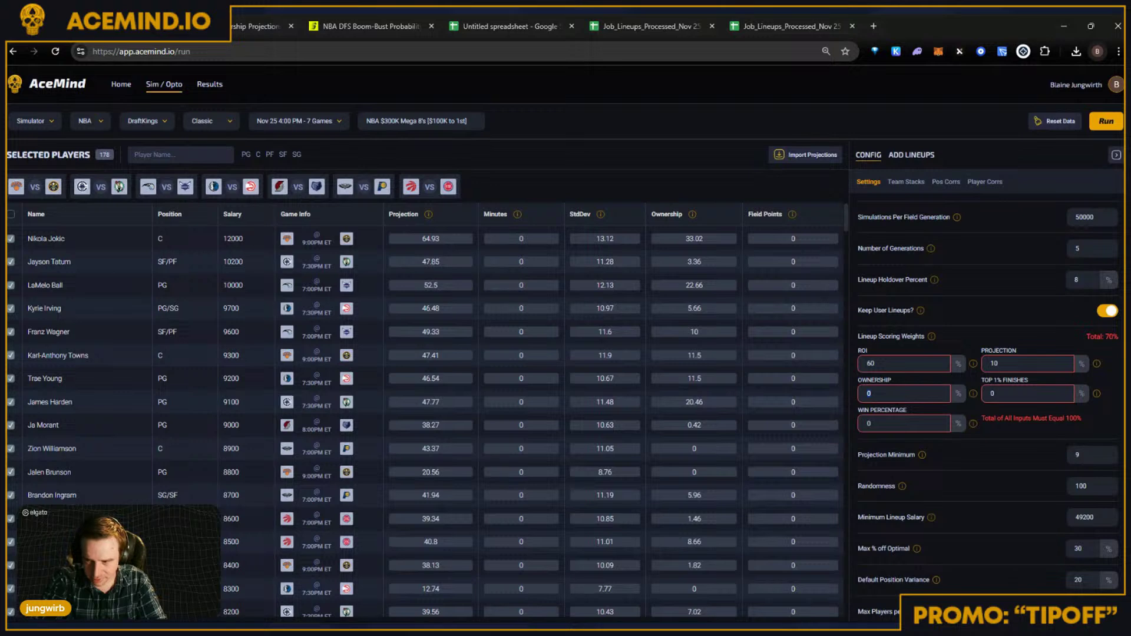
{"action": "type", "text": "2"}
{"action": "type", "text": "10"}
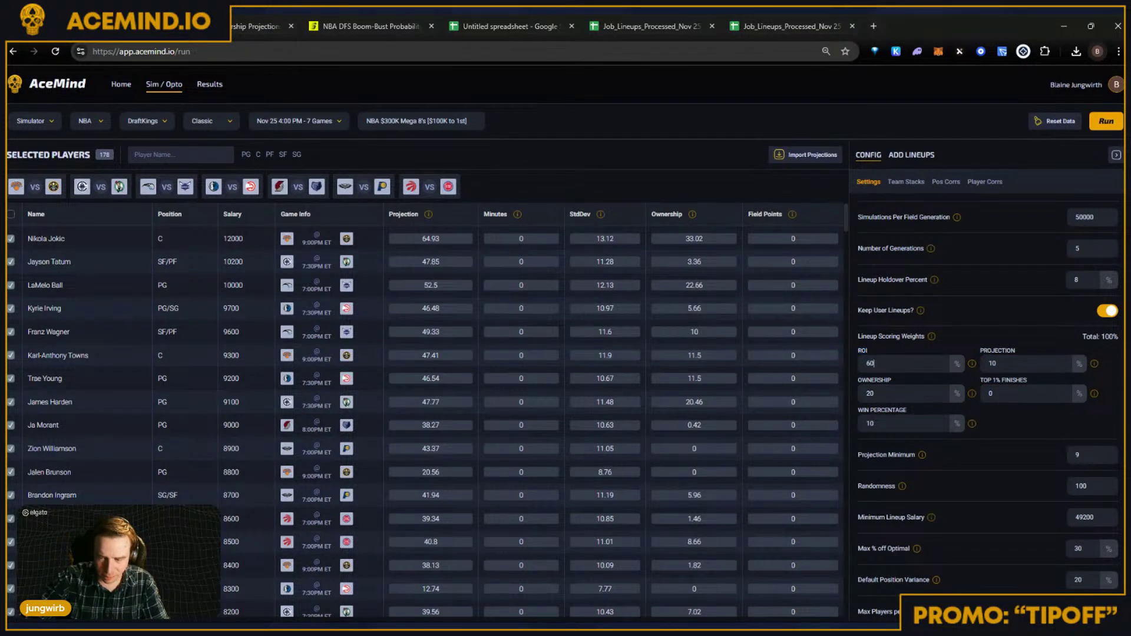
Step: Review the ROI, Projection, Ownership and Win Percentage values entered under Lineup Scoring Weights
{"action": "double_click", "coordinate": [869, 363]}
{"action": "key", "text": "Tab"}
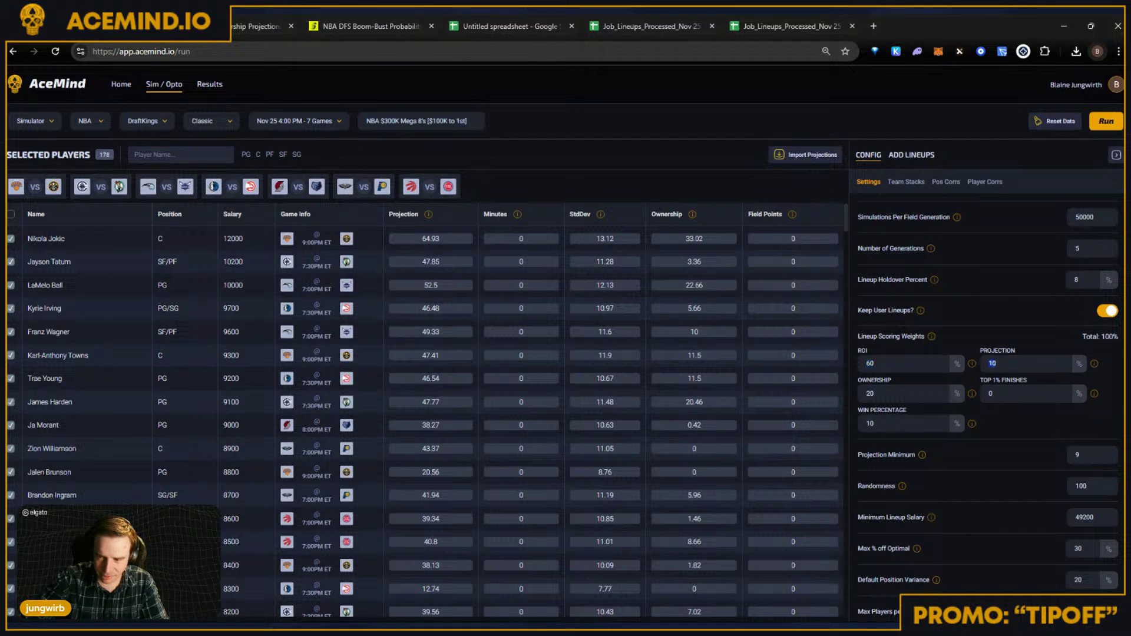
{"action": "double_click", "coordinate": [997, 351]}
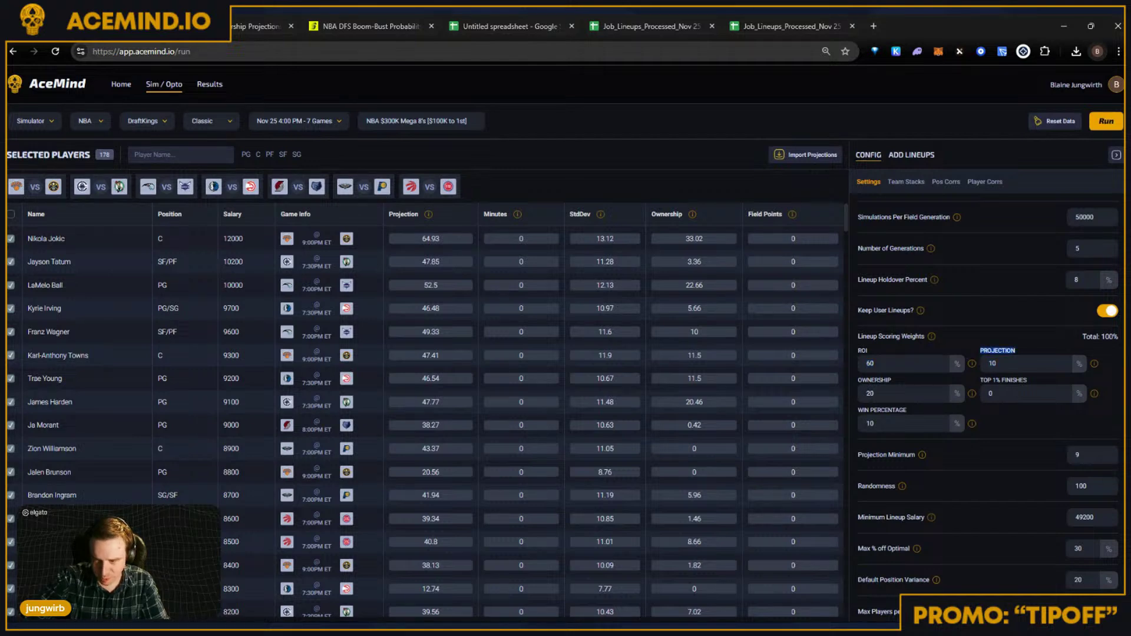
{"action": "double_click", "coordinate": [874, 380]}
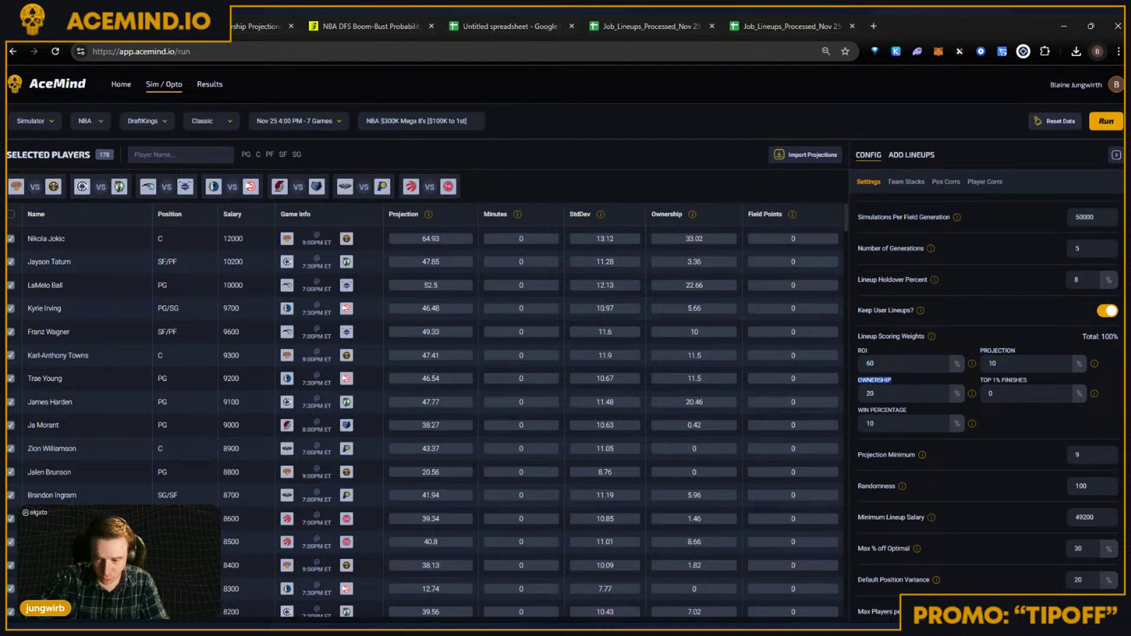
{"action": "double_click", "coordinate": [869, 423]}
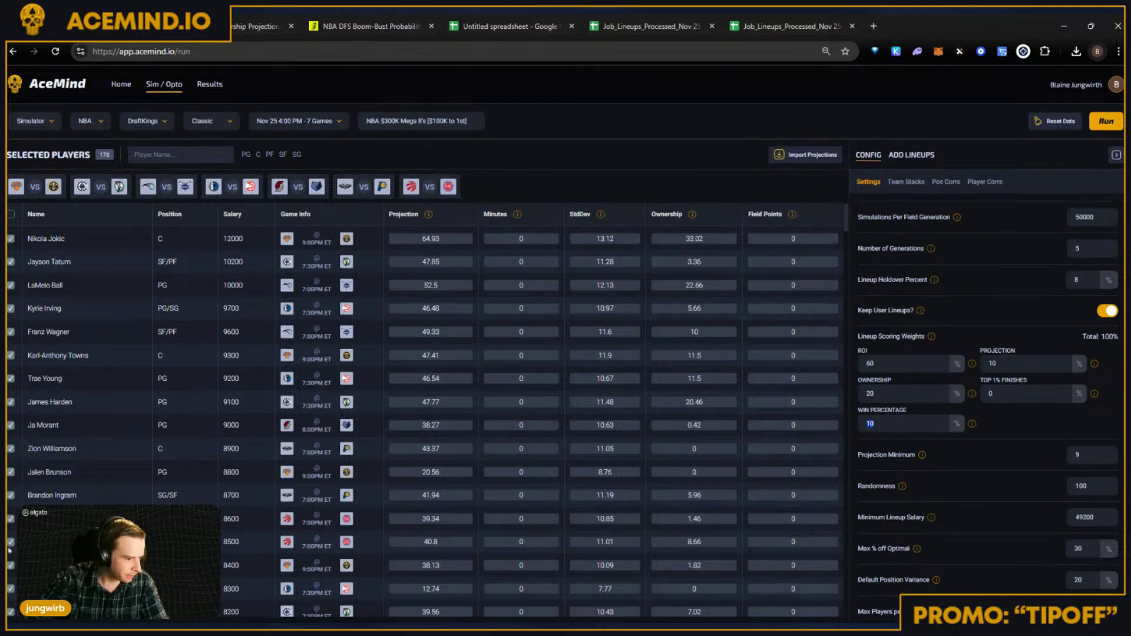
{"action": "key", "text": "BackSpace"}
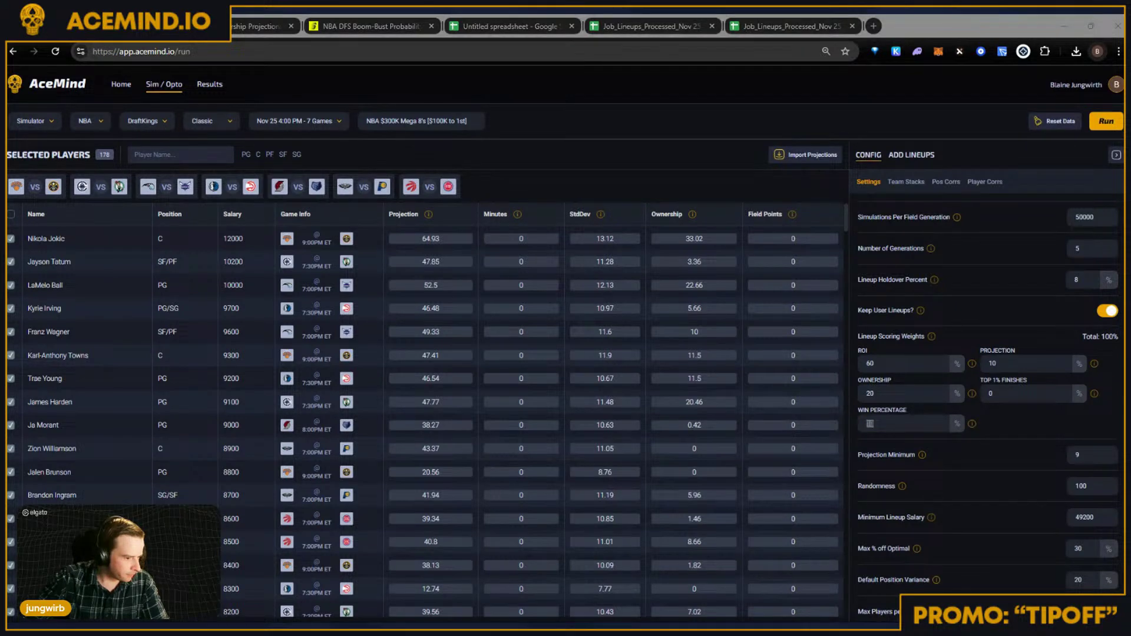
{"action": "key", "text": "ctrl+z"}
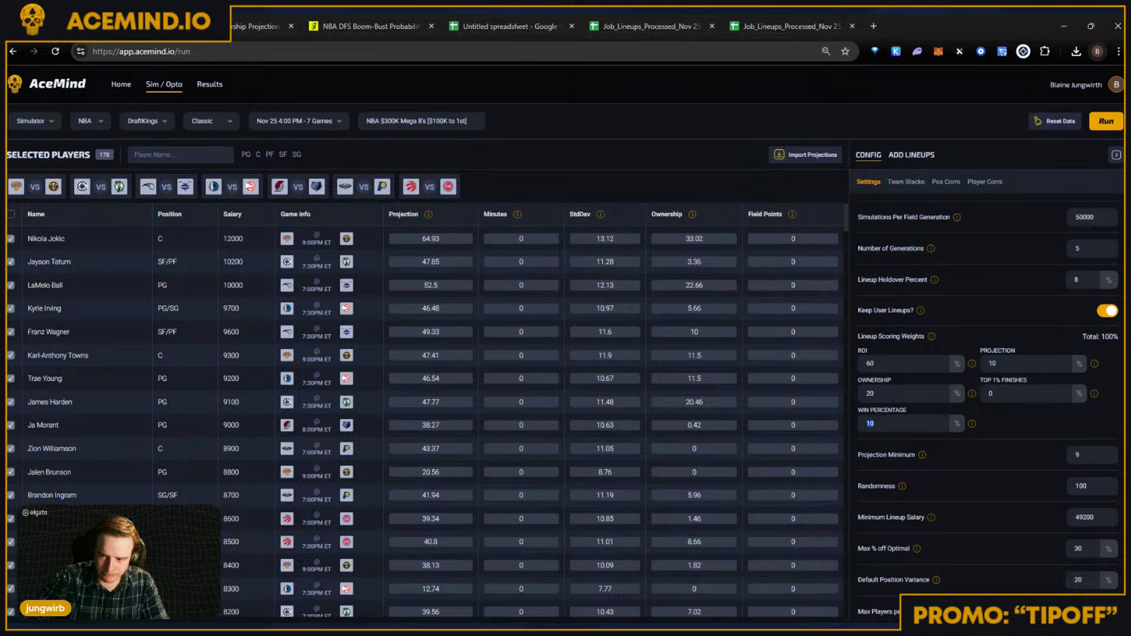
{"action": "left_click", "coordinate": [1062, 429]}
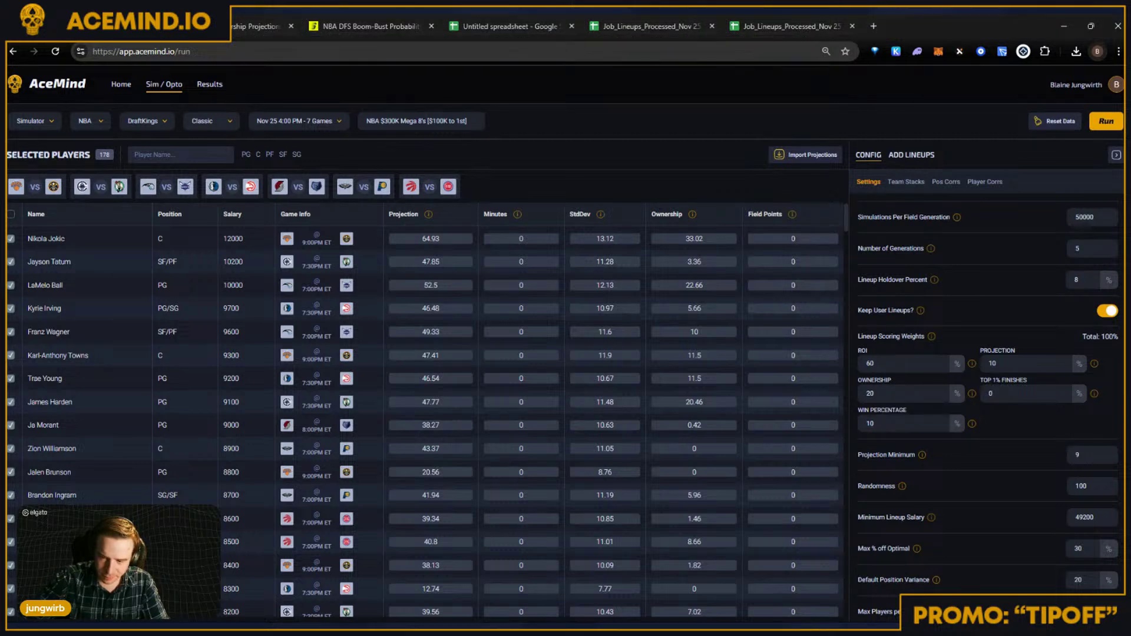
{"action": "double_click", "coordinate": [937, 334]}
{"action": "triple_click", "coordinate": [940, 336]}
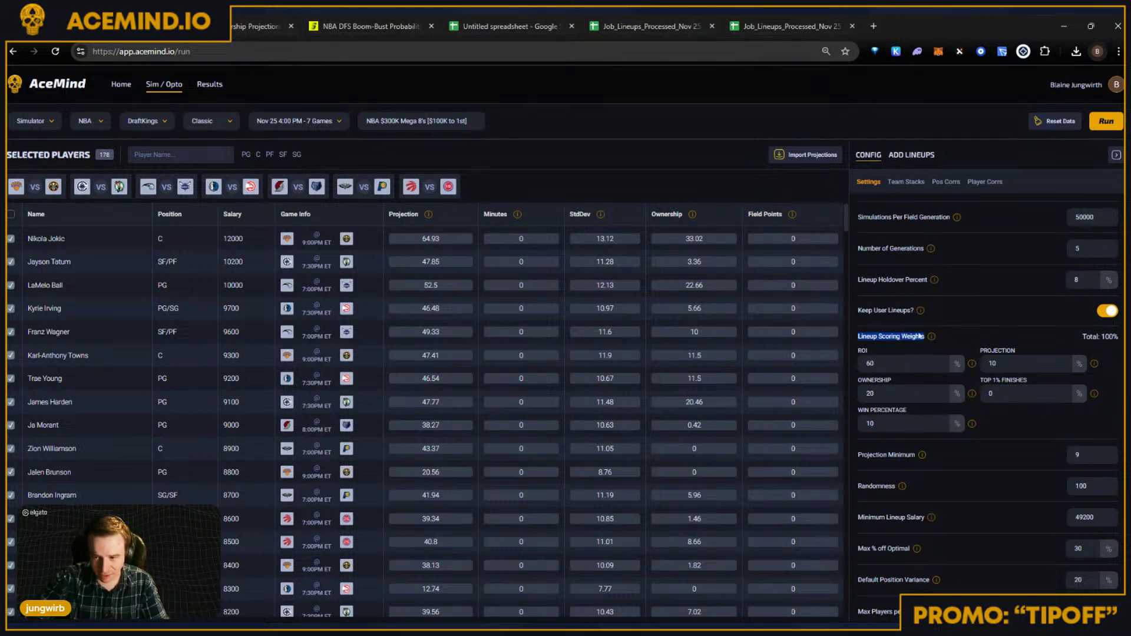
{"action": "left_click", "coordinate": [944, 338]}
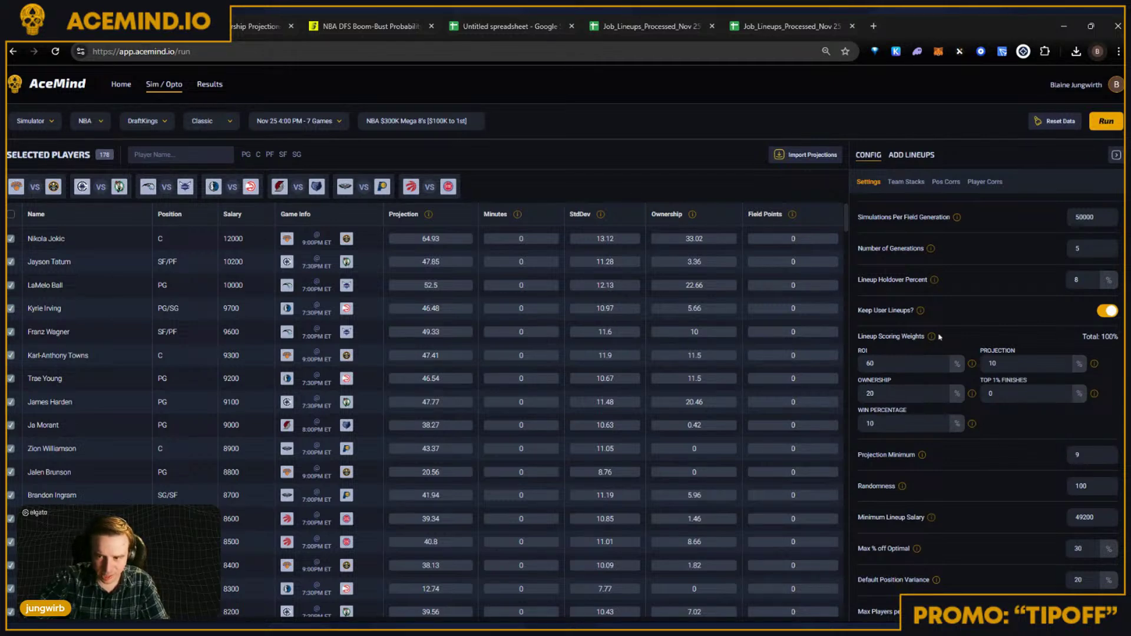
{"action": "triple_click", "coordinate": [890, 337]}
{"action": "double_click", "coordinate": [890, 337]}
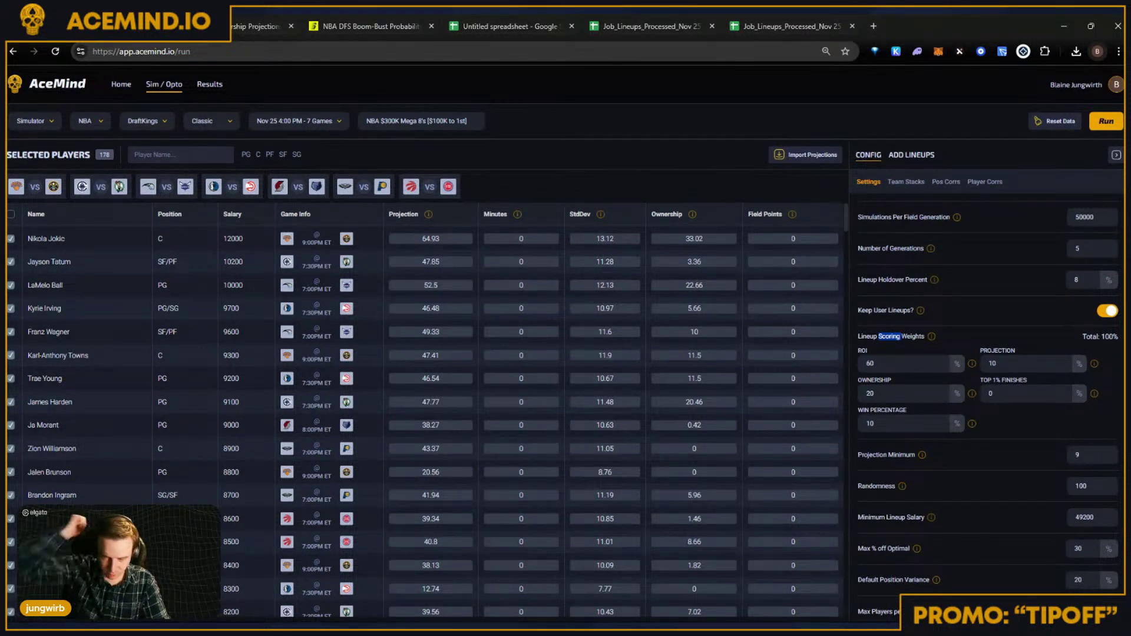
{"action": "double_click", "coordinate": [912, 337]}
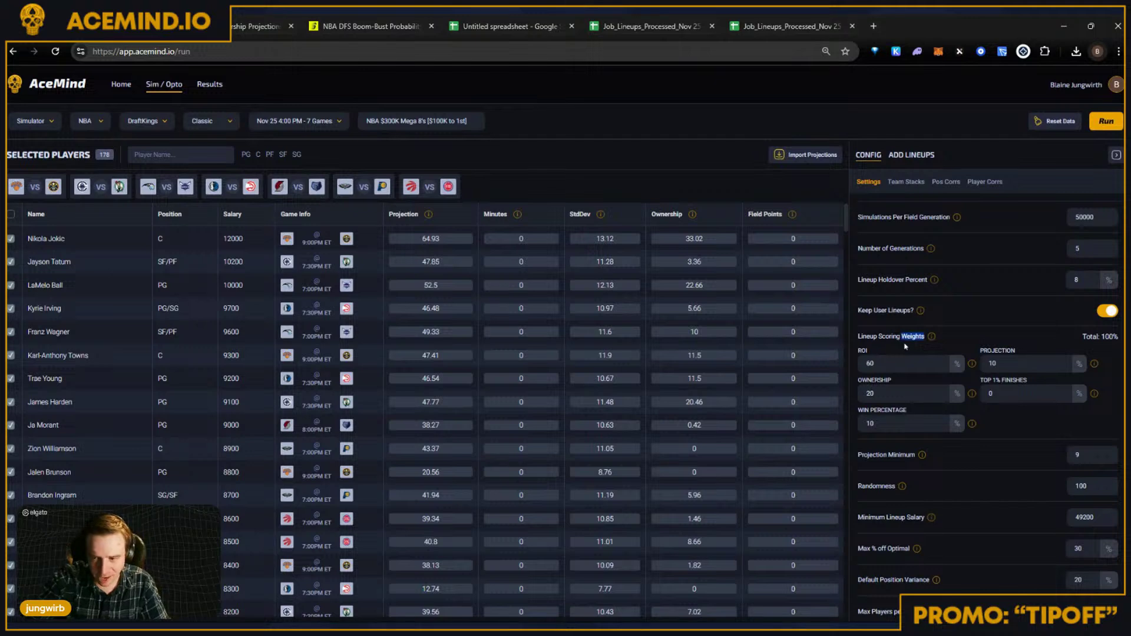
{"action": "triple_click", "coordinate": [905, 346]}
{"action": "triple_click", "coordinate": [905, 346]}
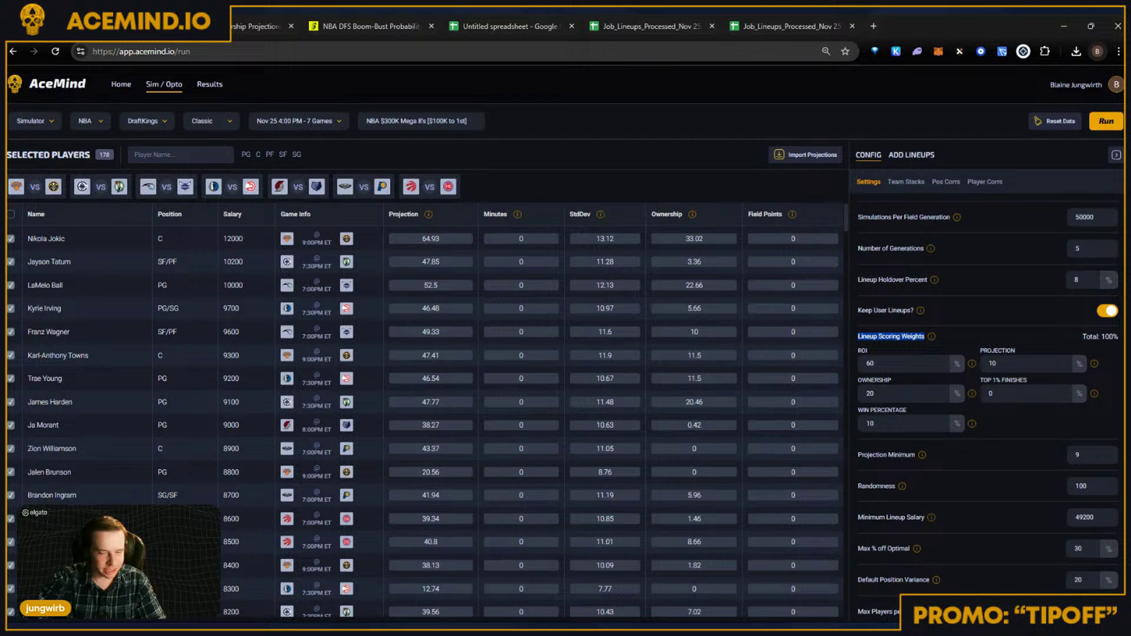
{"action": "left_click", "coordinate": [931, 344]}
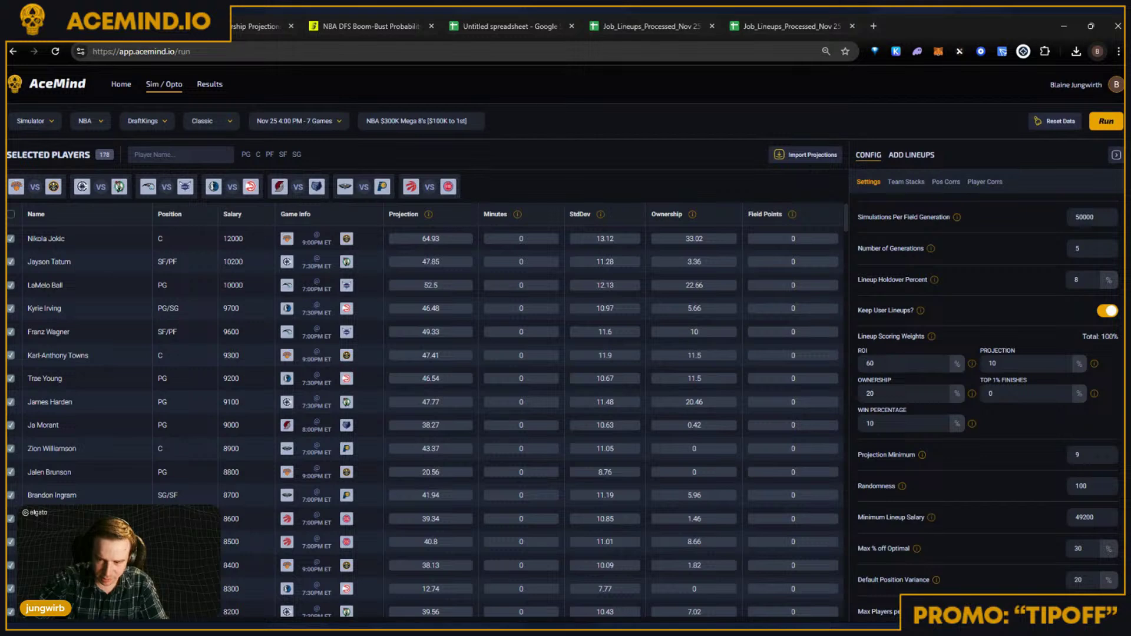
Step: Check the Projection Minimum and Minimum Lineup Salary settings
{"action": "left_click_drag", "start_coordinate": [1084, 455], "coordinate": [1043, 456]}
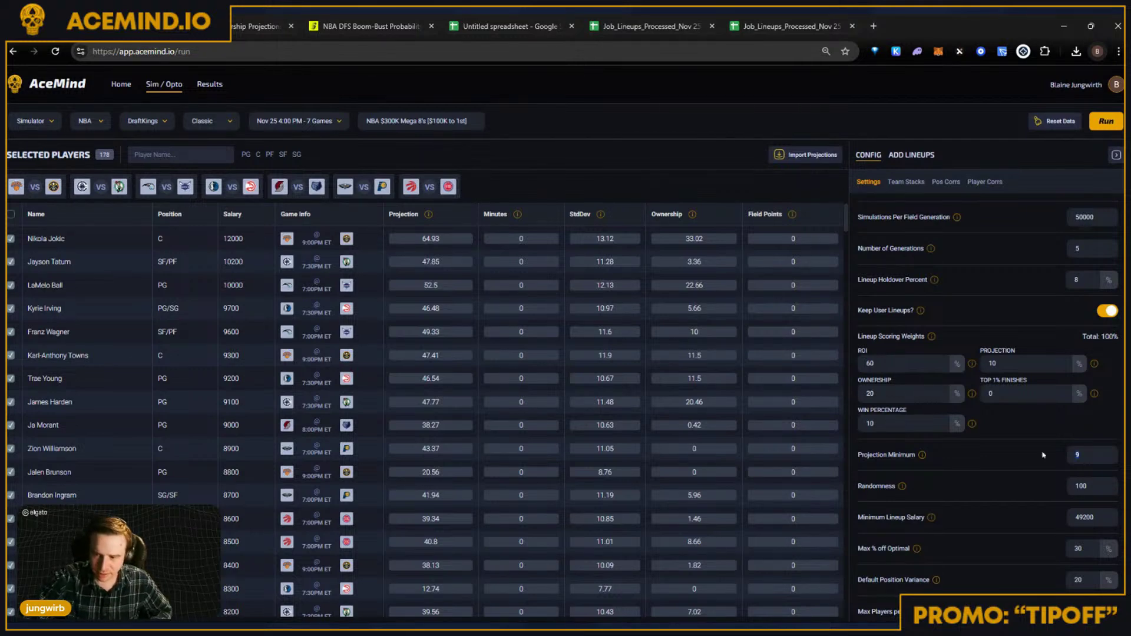
{"action": "scroll", "coordinate": [987, 407], "scroll_direction": "down", "scroll_amount": 1}
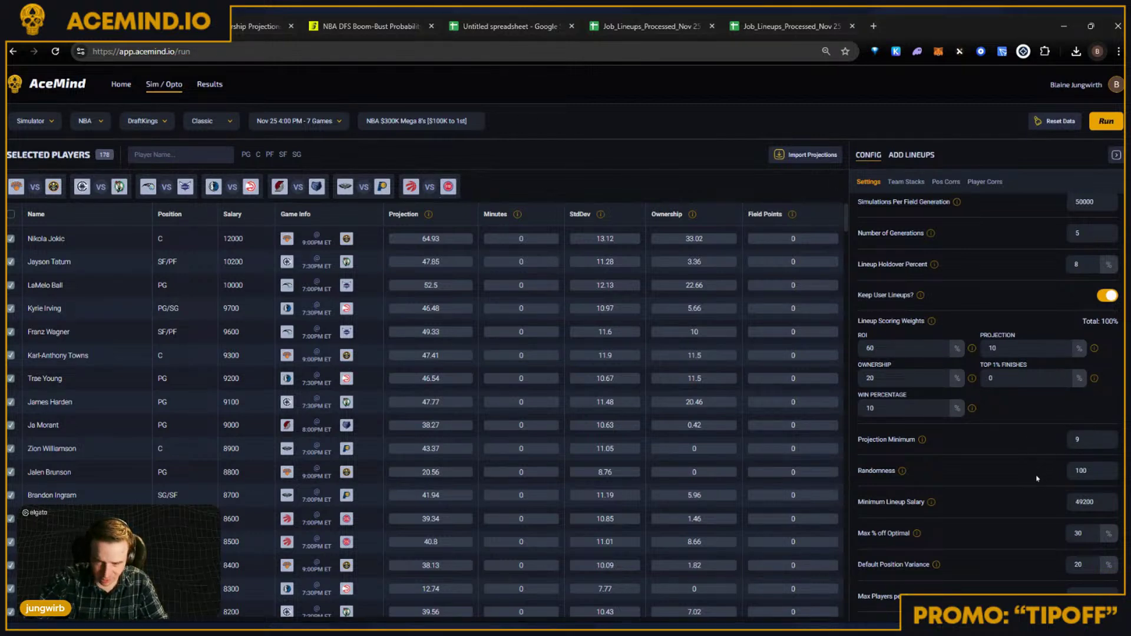
{"action": "double_click", "coordinate": [1083, 502]}
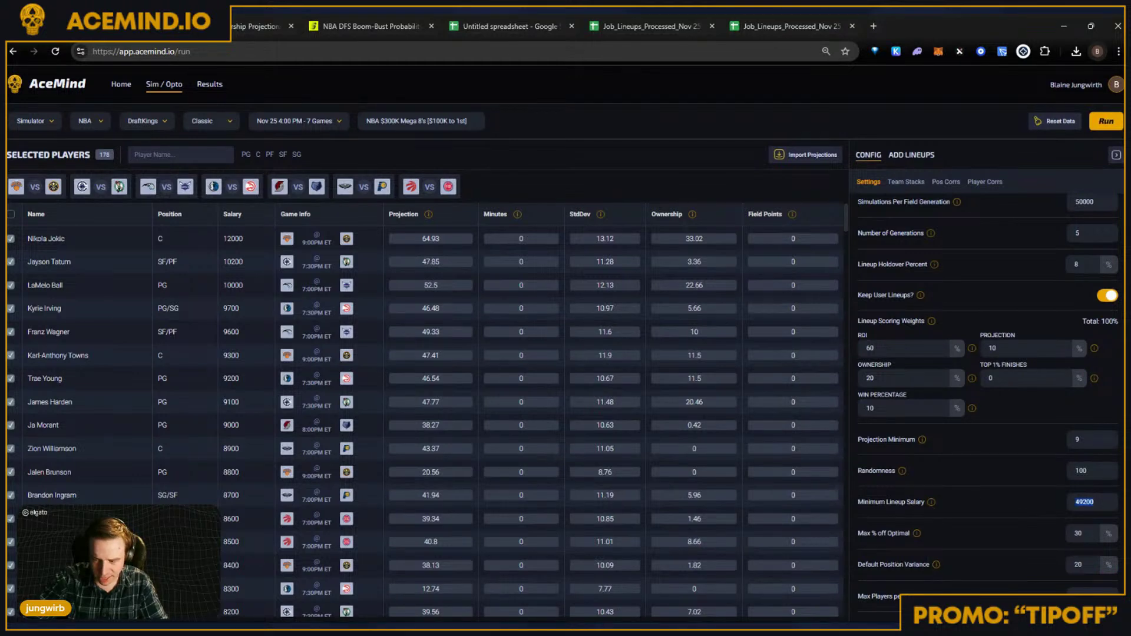
Step: Set the Minimum Lineup Salary to 49500 and Max % off Optimal to 15%
{"action": "type", "text": "49500"}
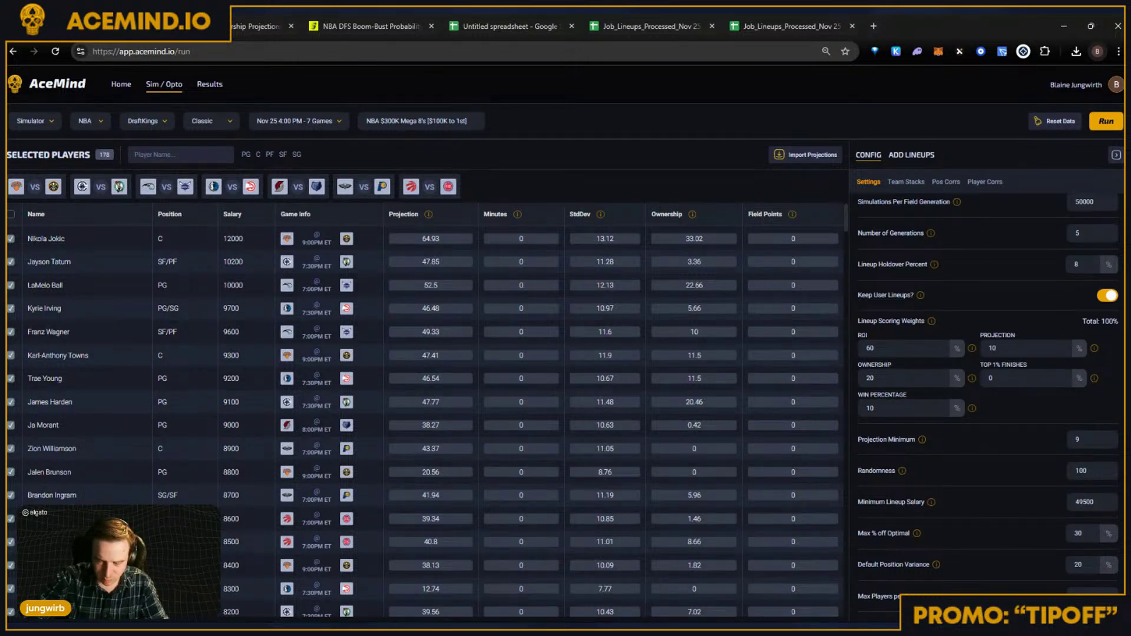
{"action": "key", "text": "Tab"}
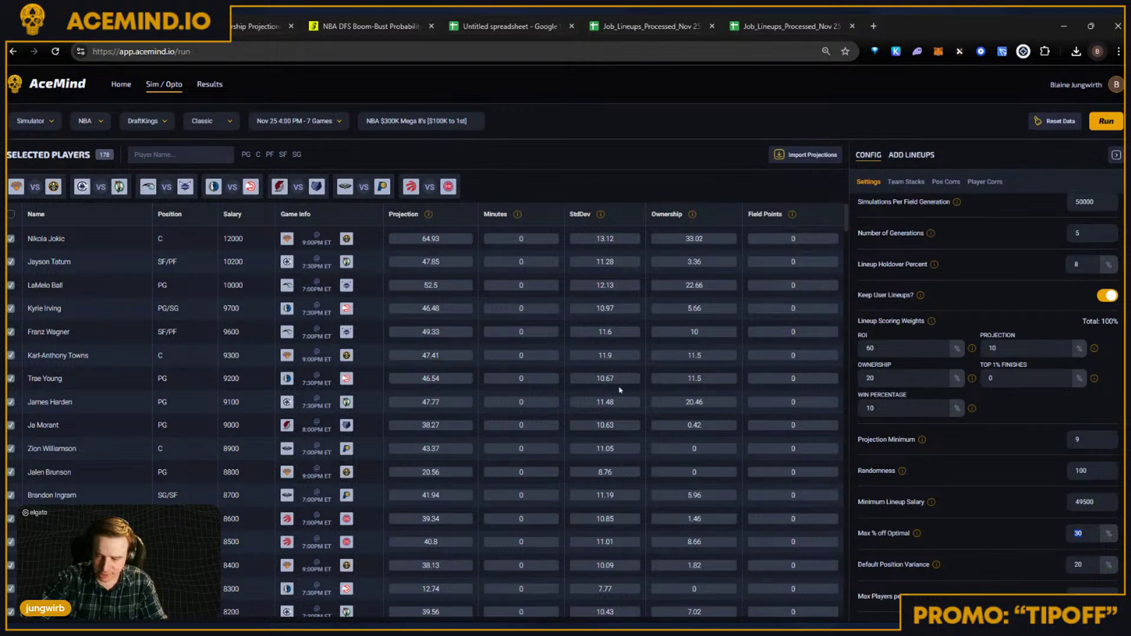
{"action": "type", "text": "30"}
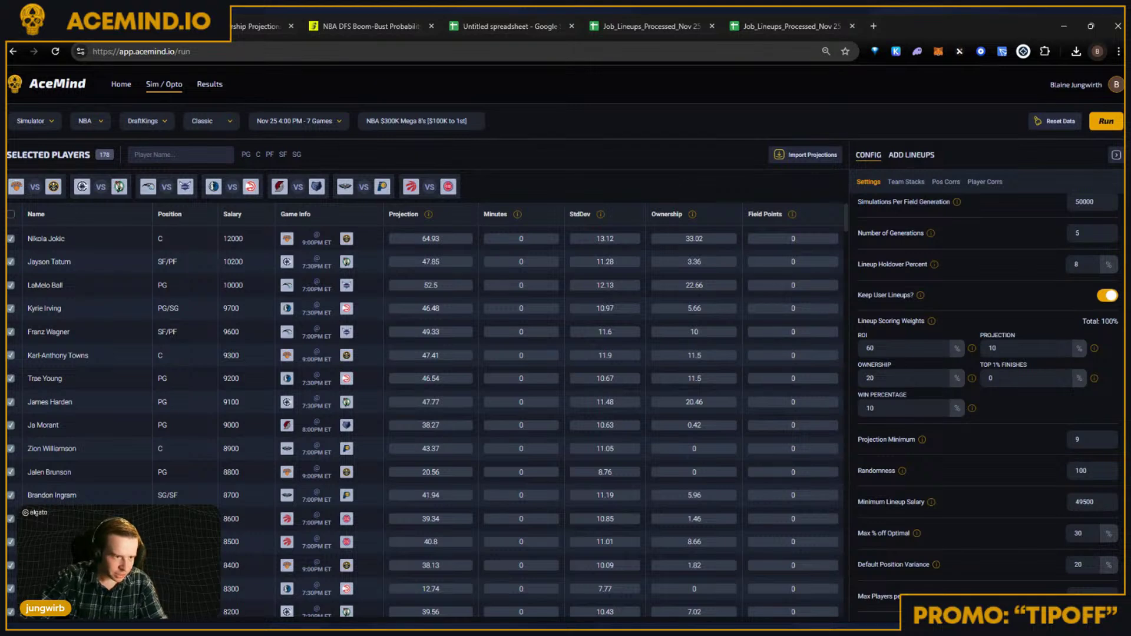
{"action": "double_click", "coordinate": [1078, 533]}
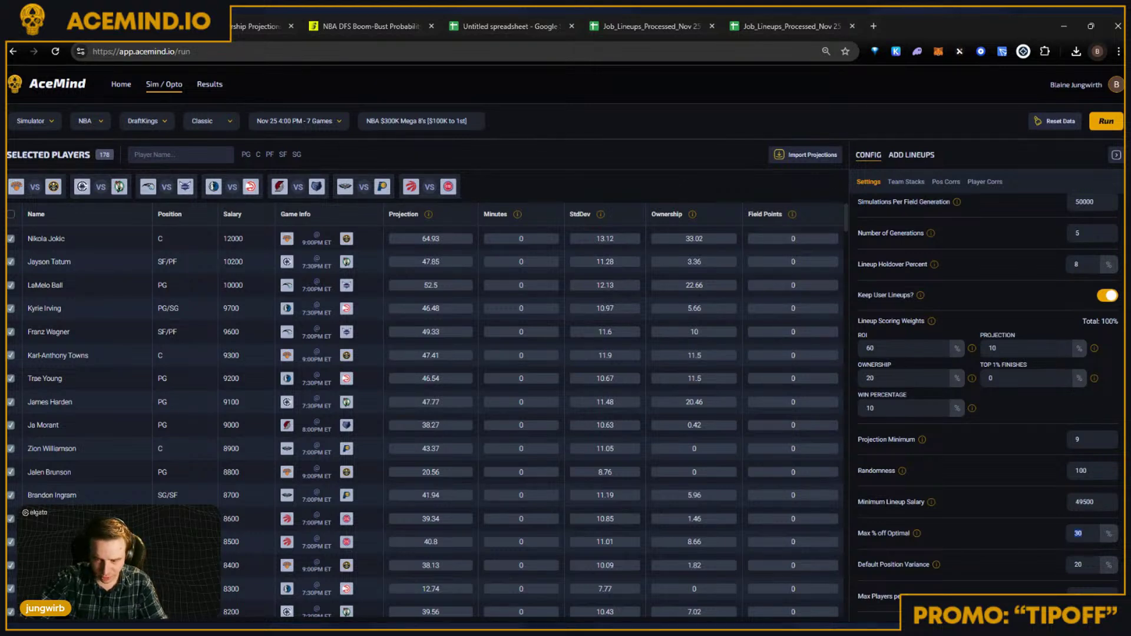
{"action": "type", "text": "15"}
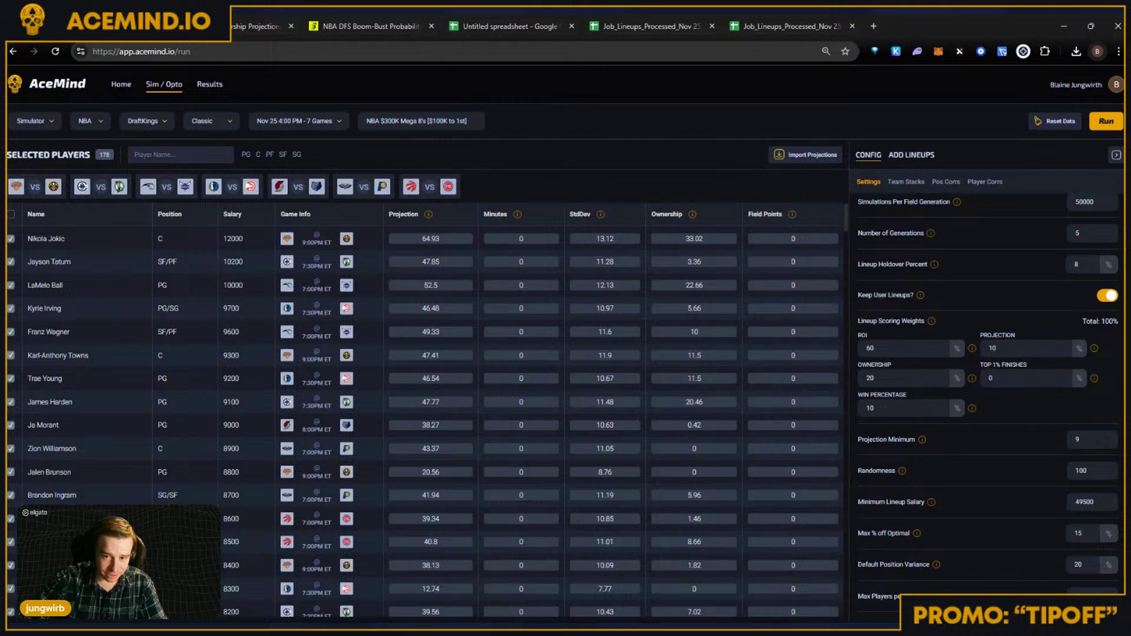
Step: Set the Default Position Variance to 10%, and return it to 20%
{"action": "double_click", "coordinate": [1078, 564]}
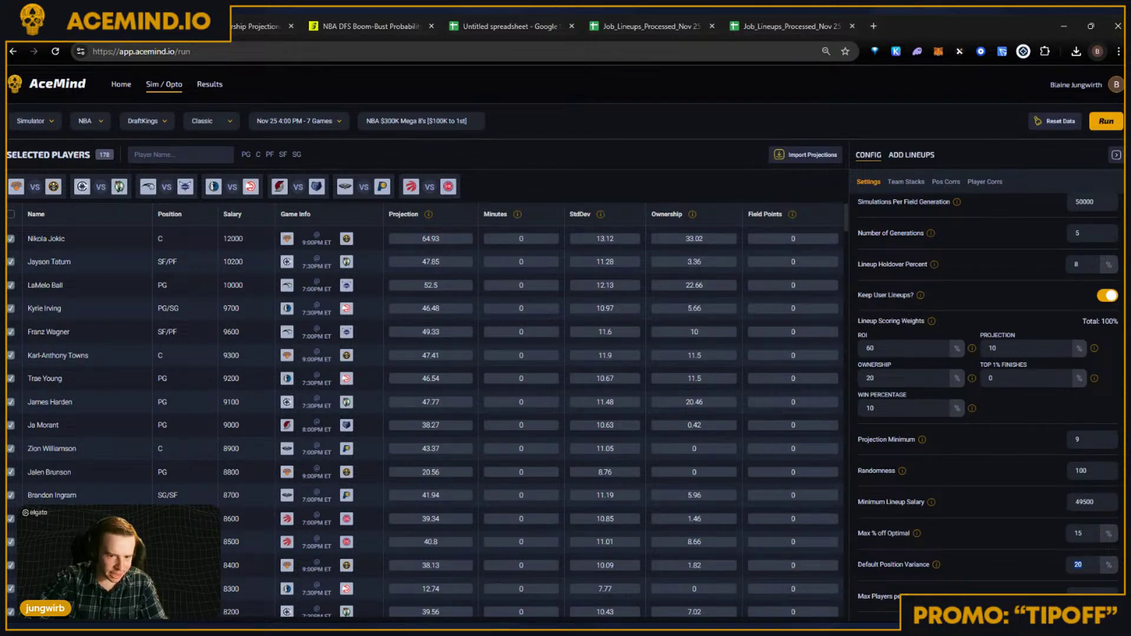
{"action": "type", "text": "10"}
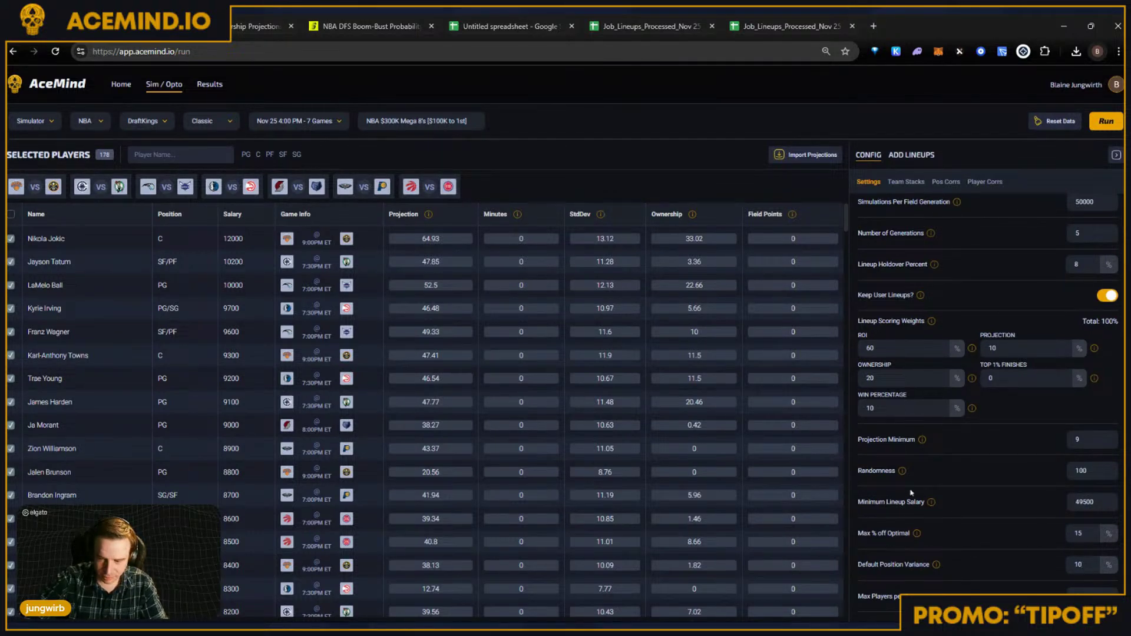
{"action": "key", "text": "ctrl+a"}
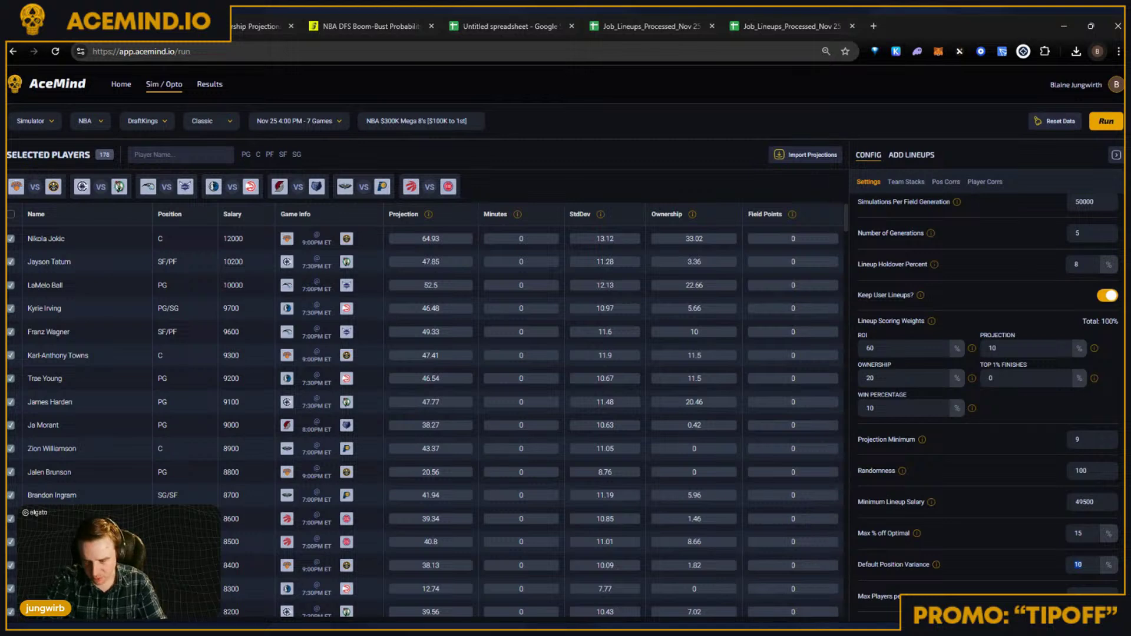
{"action": "type", "text": "20"}
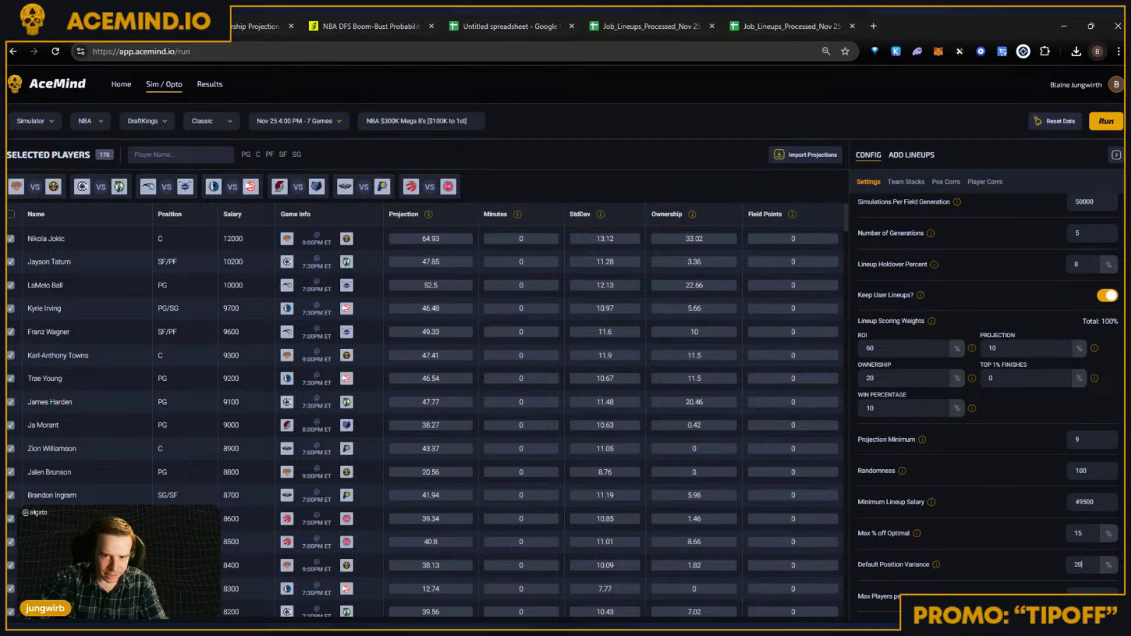
Step: Compare the Projection and StdDev values of high-, mid- and low-salary players, including Nikola Jokic, Jerami Grant, Clint Capela and Tidjane Salaun
{"action": "left_click", "coordinate": [431, 238]}
{"action": "key", "text": "ctrl+a"}
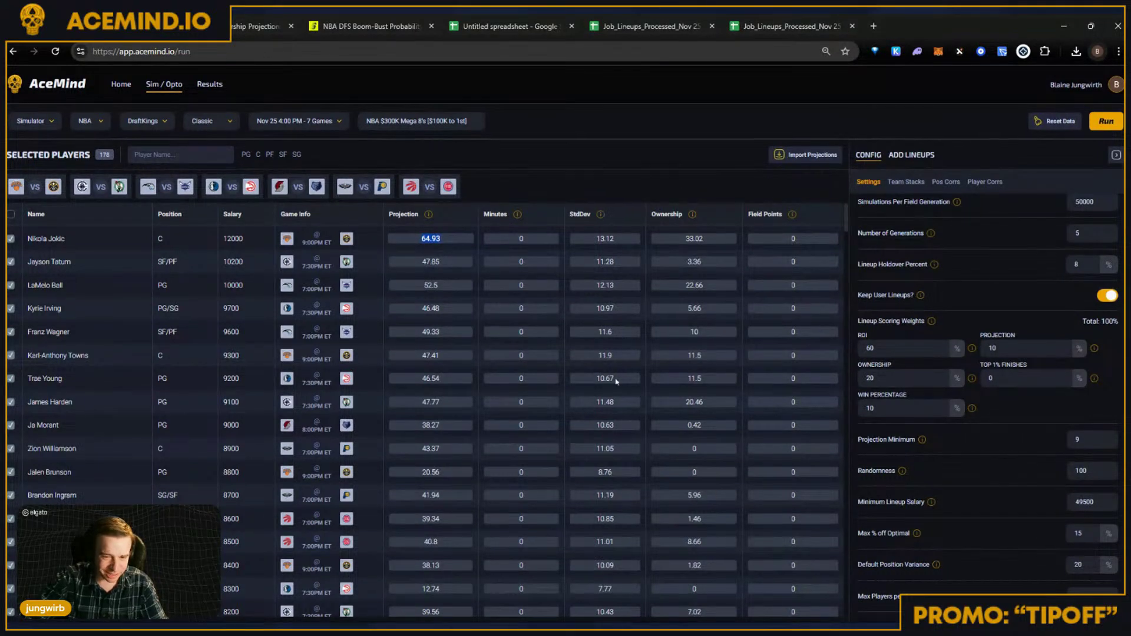
{"action": "scroll", "coordinate": [616, 382], "scroll_direction": "down", "scroll_amount": 10}
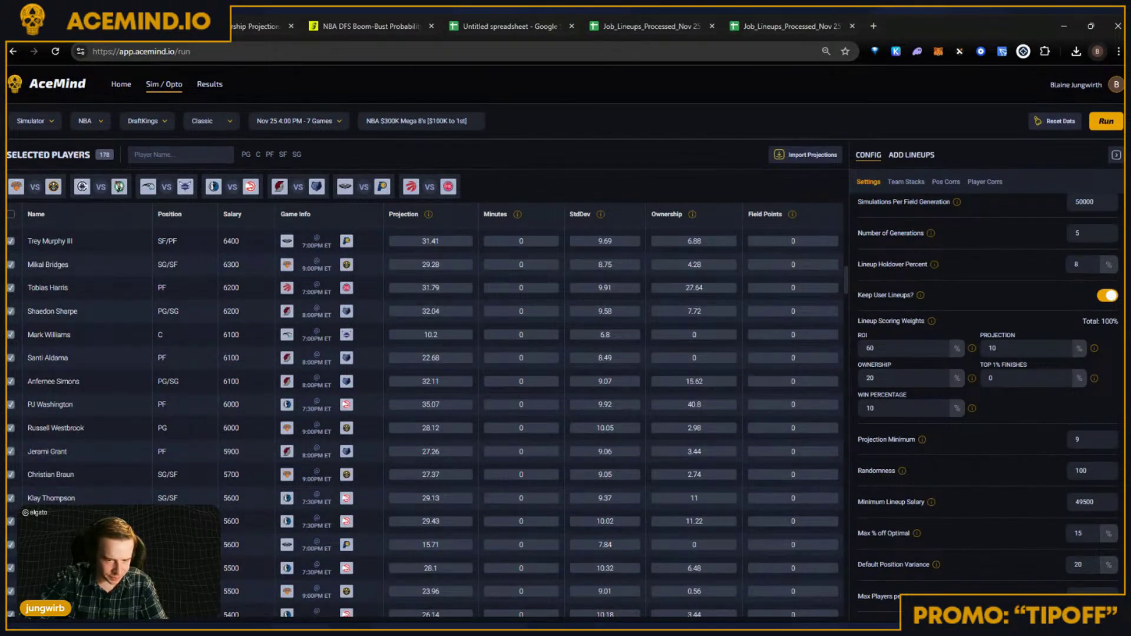
{"action": "left_click", "coordinate": [605, 451]}
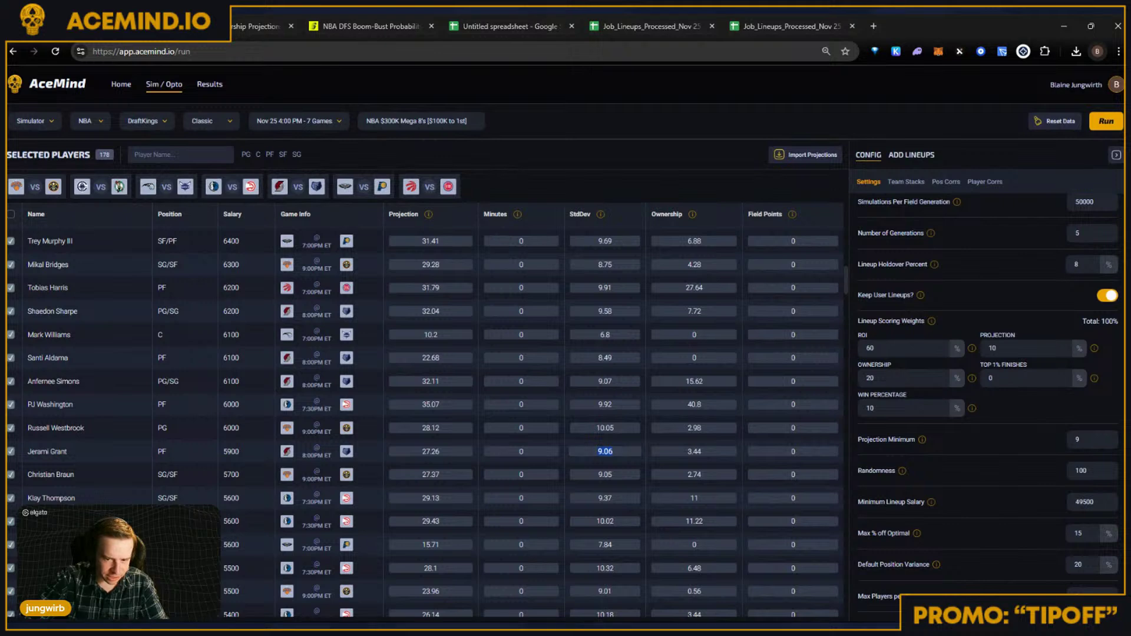
{"action": "left_click", "coordinate": [430, 451]}
{"action": "left_click", "coordinate": [430, 474]}
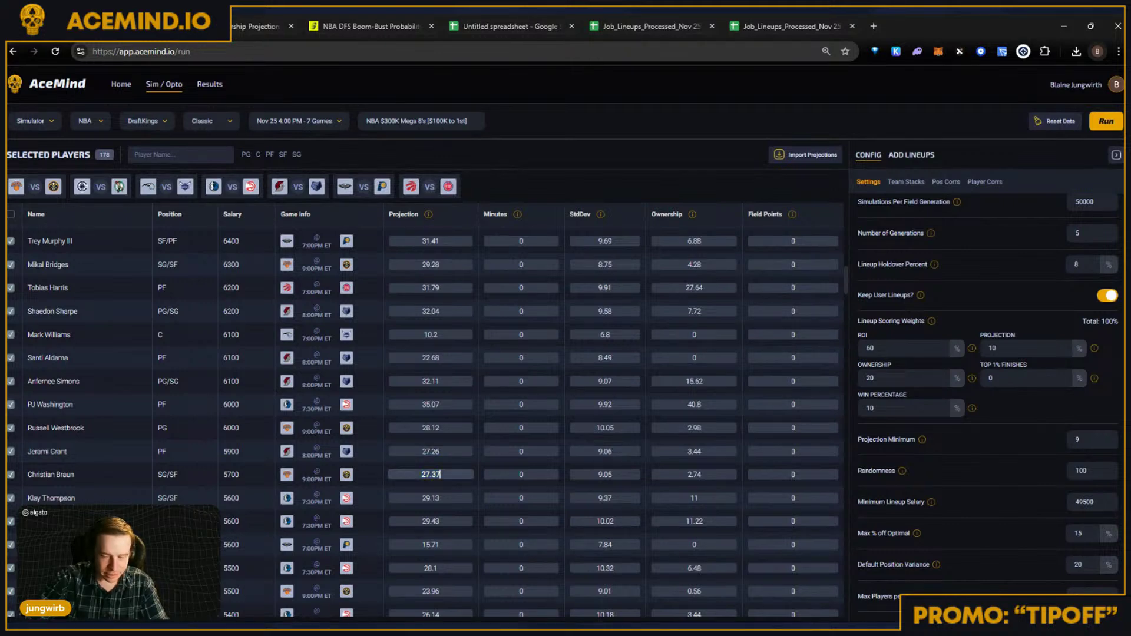
{"action": "scroll", "coordinate": [424, 422], "scroll_direction": "down", "scroll_amount": 1}
{"action": "left_click", "coordinate": [605, 462]}
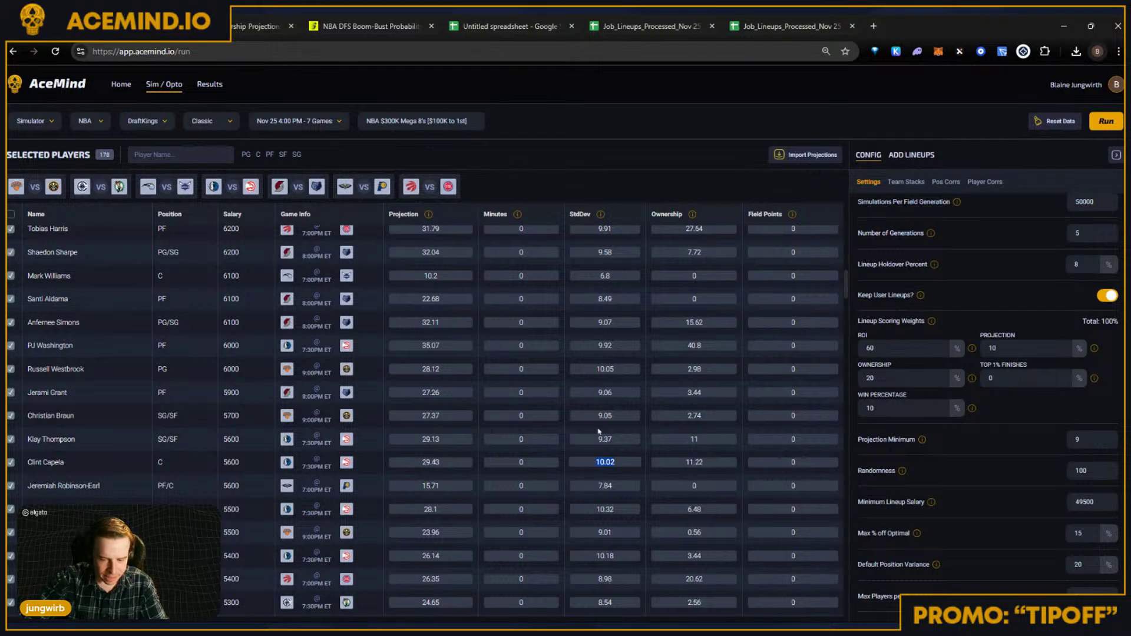
{"action": "scroll", "coordinate": [489, 454], "scroll_direction": "down", "scroll_amount": 10}
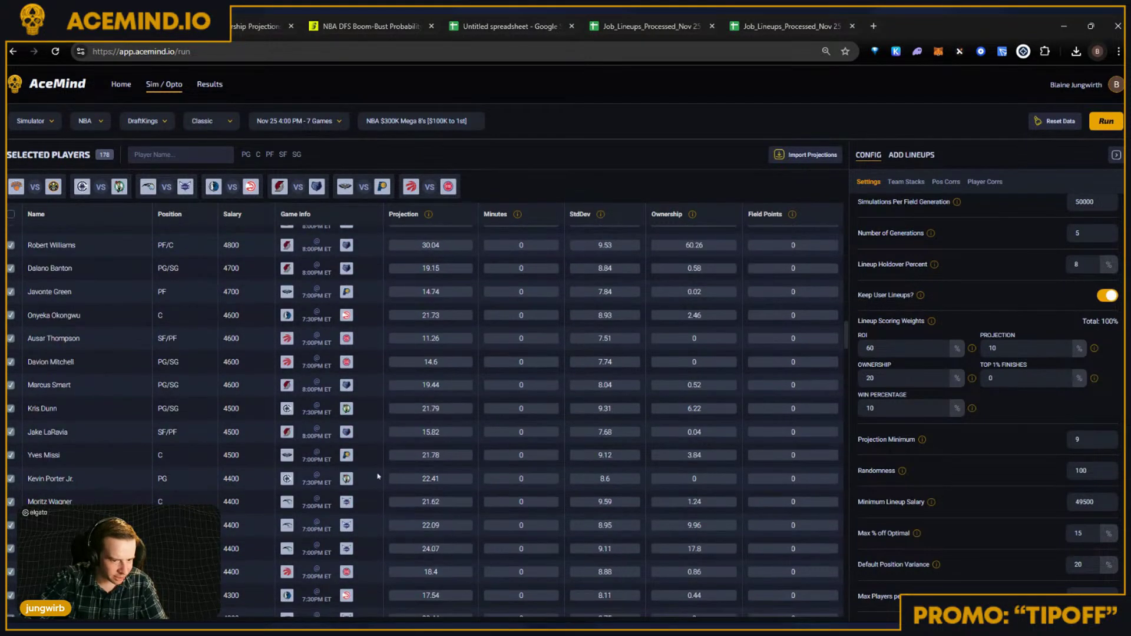
{"action": "scroll", "coordinate": [378, 476], "scroll_direction": "down", "scroll_amount": 12}
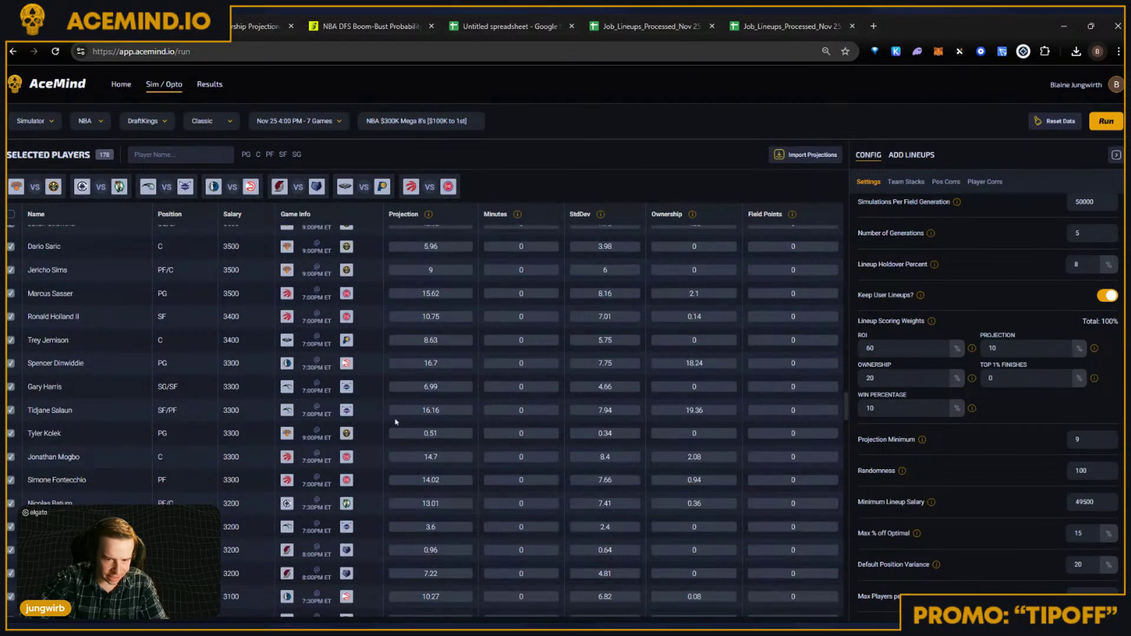
{"action": "left_click_drag", "start_coordinate": [133, 405], "coordinate": [42, 410]}
{"action": "left_click", "coordinate": [42, 410]}
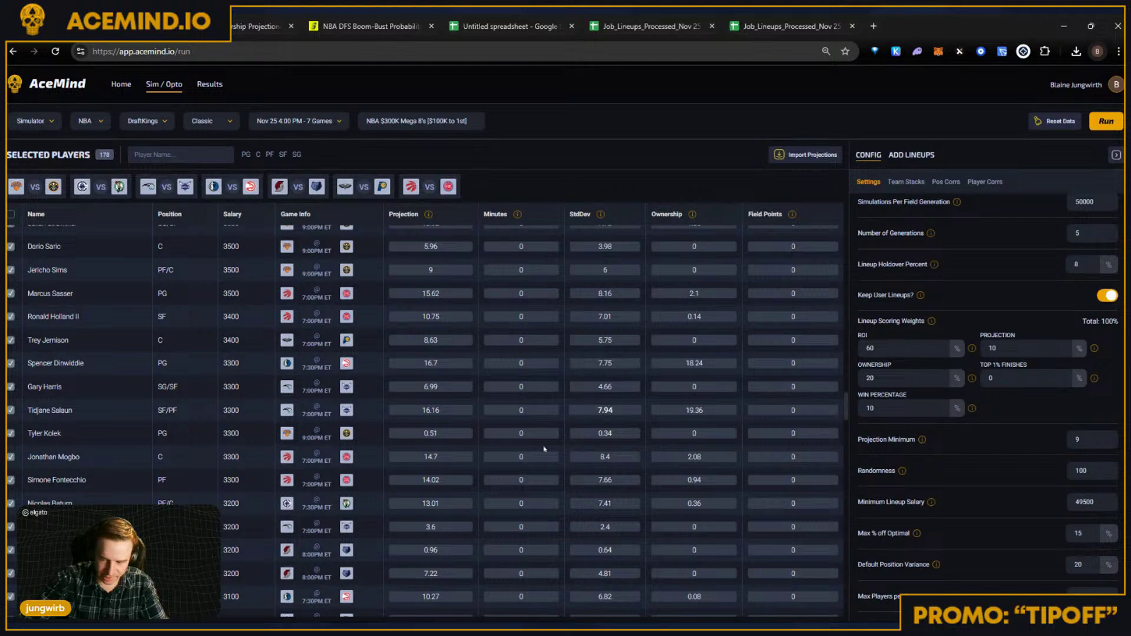
Step: Set the Default Position Variance to 50%
{"action": "left_click", "coordinate": [1077, 564]}
{"action": "key", "text": "BackSpace"}
{"action": "key", "text": "BackSpace"}
{"action": "type", "text": "50"}
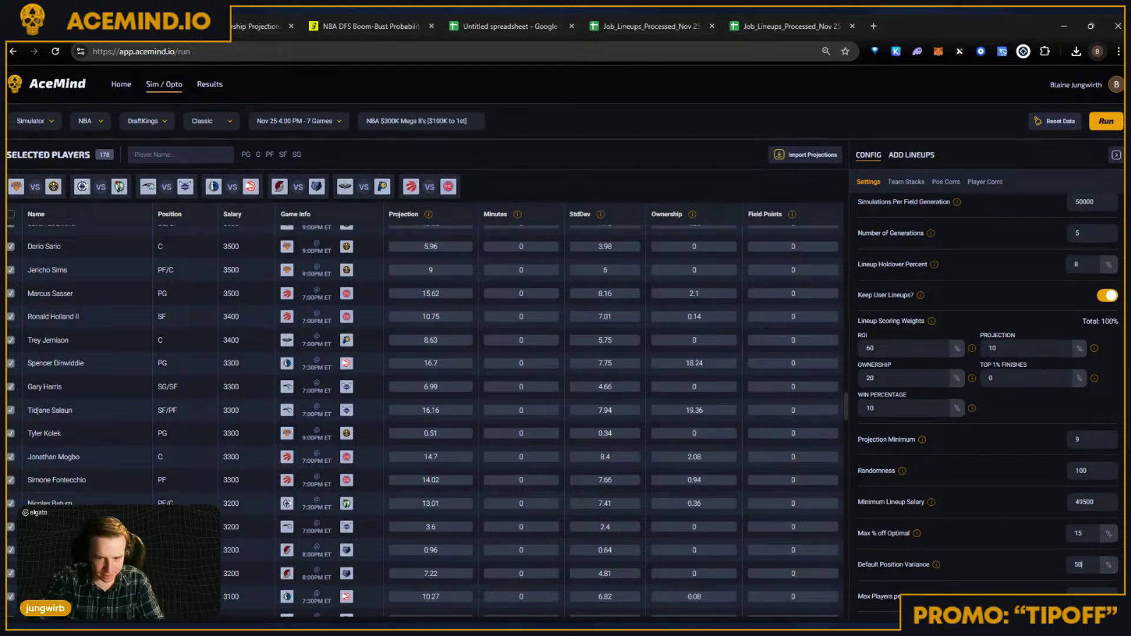
Step: Set Nikola Jokic's StdDev to 32 in the player list
{"action": "scroll", "coordinate": [627, 426], "scroll_direction": "up", "scroll_amount": 15}
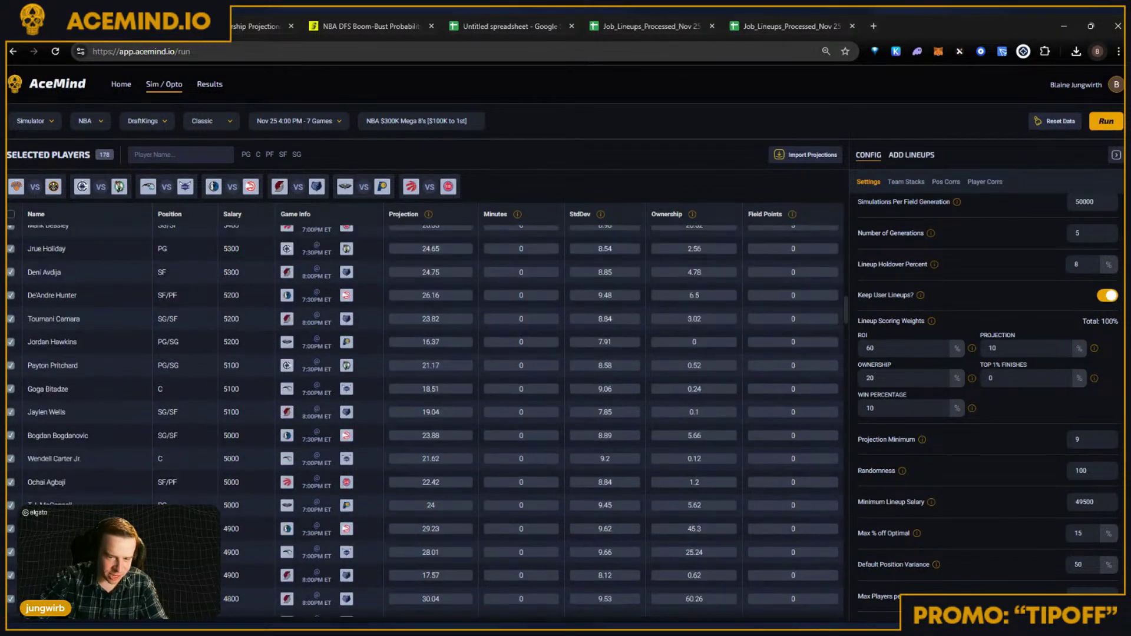
{"action": "scroll", "coordinate": [464, 299], "scroll_direction": "up", "scroll_amount": 10}
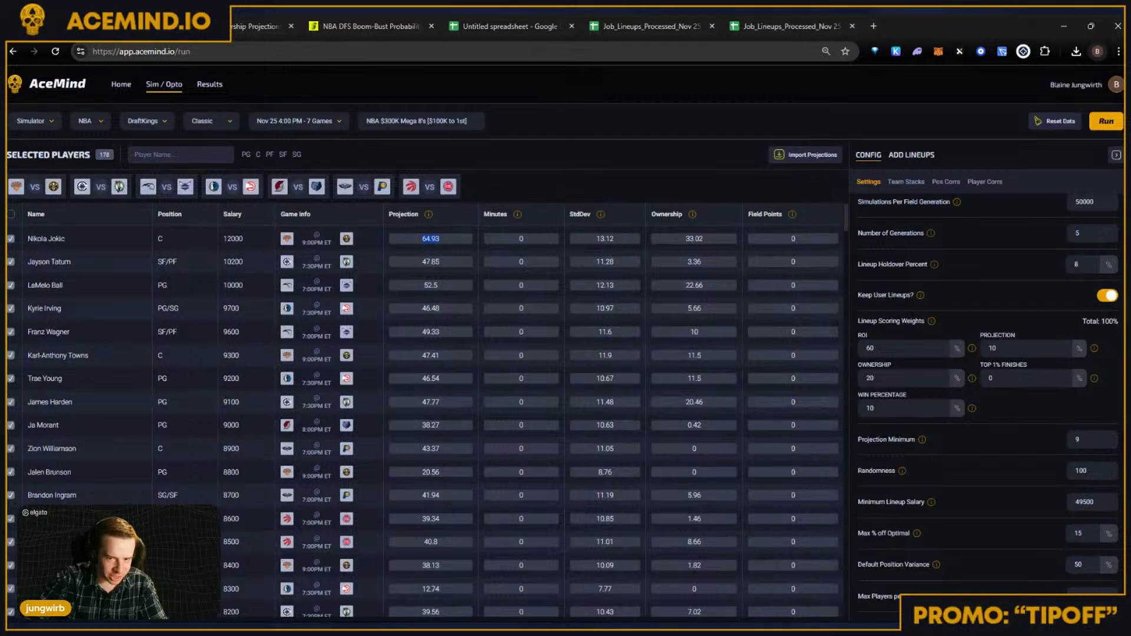
{"action": "left_click", "coordinate": [605, 238]}
{"action": "type", "text": "32"}
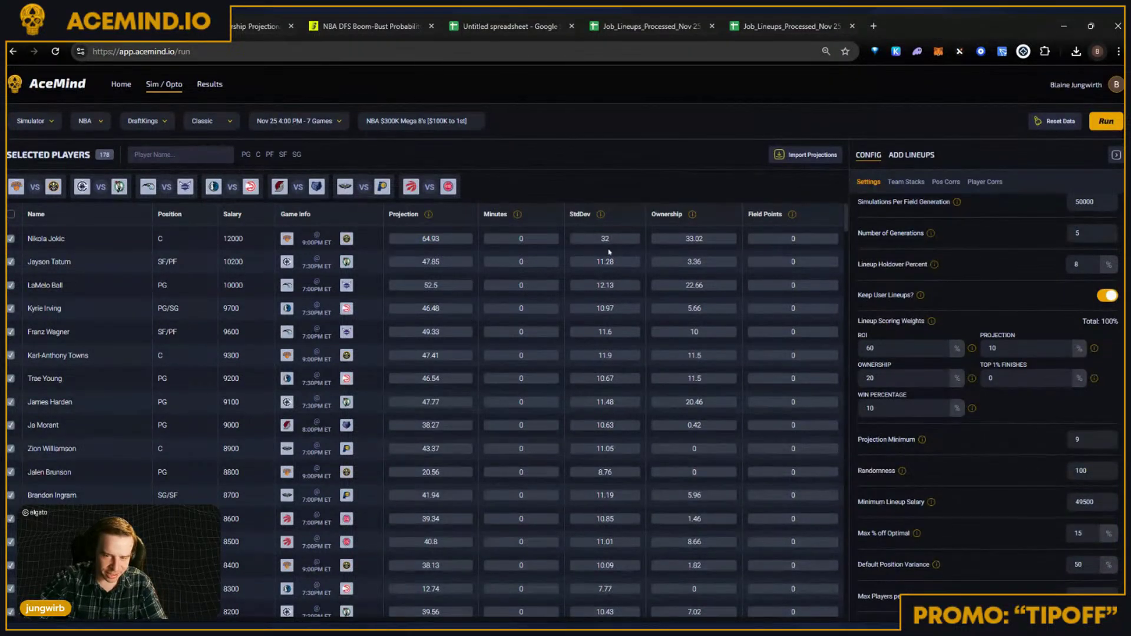
{"action": "left_click", "coordinate": [808, 157]}
{"action": "left_click", "coordinate": [546, 224]}
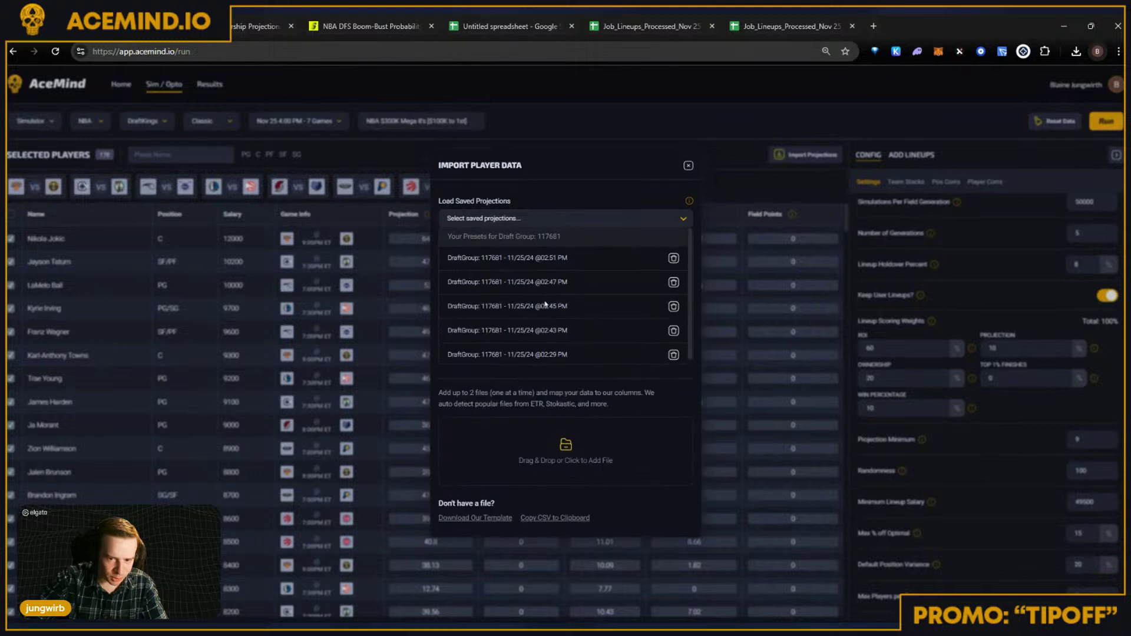
{"action": "left_click", "coordinate": [545, 305]}
{"action": "double_click", "coordinate": [1074, 563]}
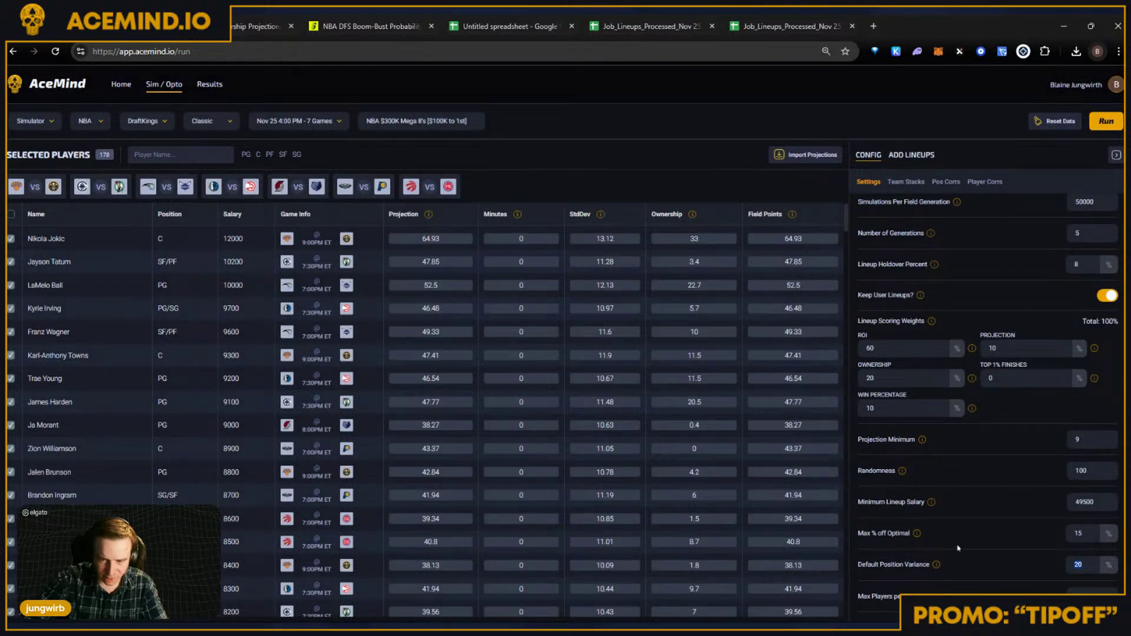
Step: Review the loaded Projection, StdDev, Ownership and Field Points values throughout the player list
{"action": "scroll", "coordinate": [714, 440], "scroll_direction": "down", "scroll_amount": 10}
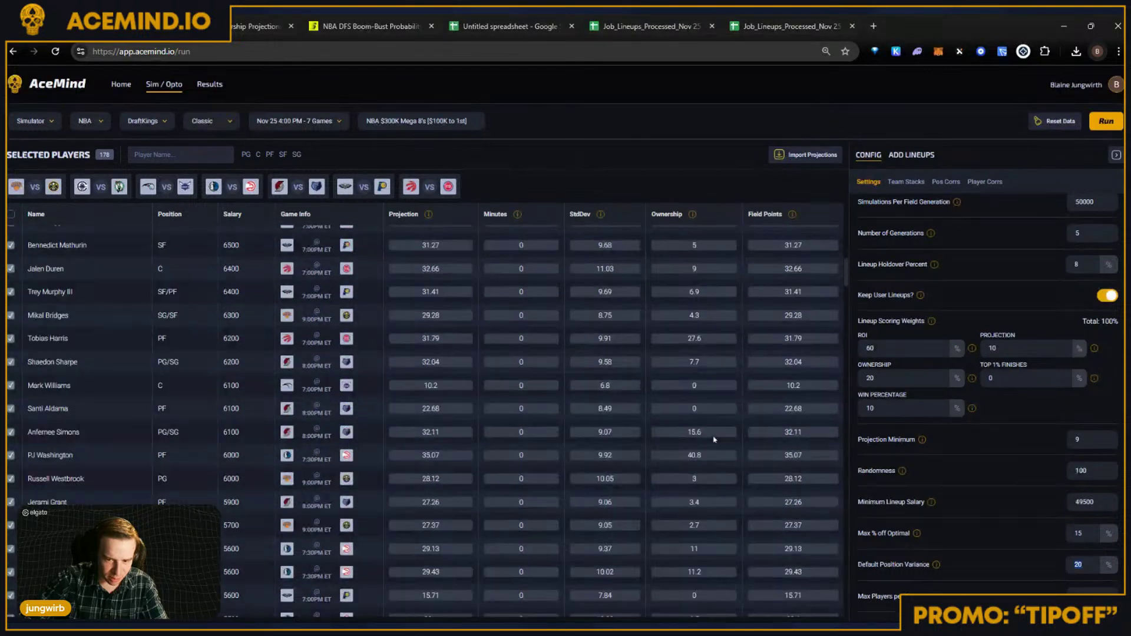
{"action": "scroll", "coordinate": [713, 439], "scroll_direction": "down", "scroll_amount": 15}
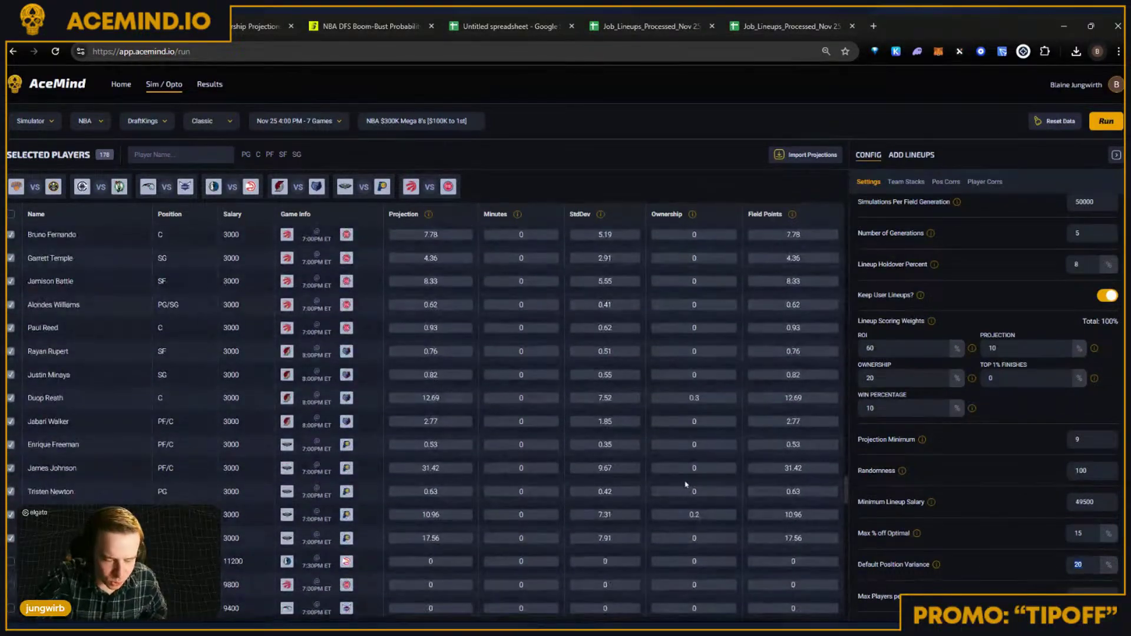
{"action": "scroll", "coordinate": [686, 484], "scroll_direction": "down", "scroll_amount": 5}
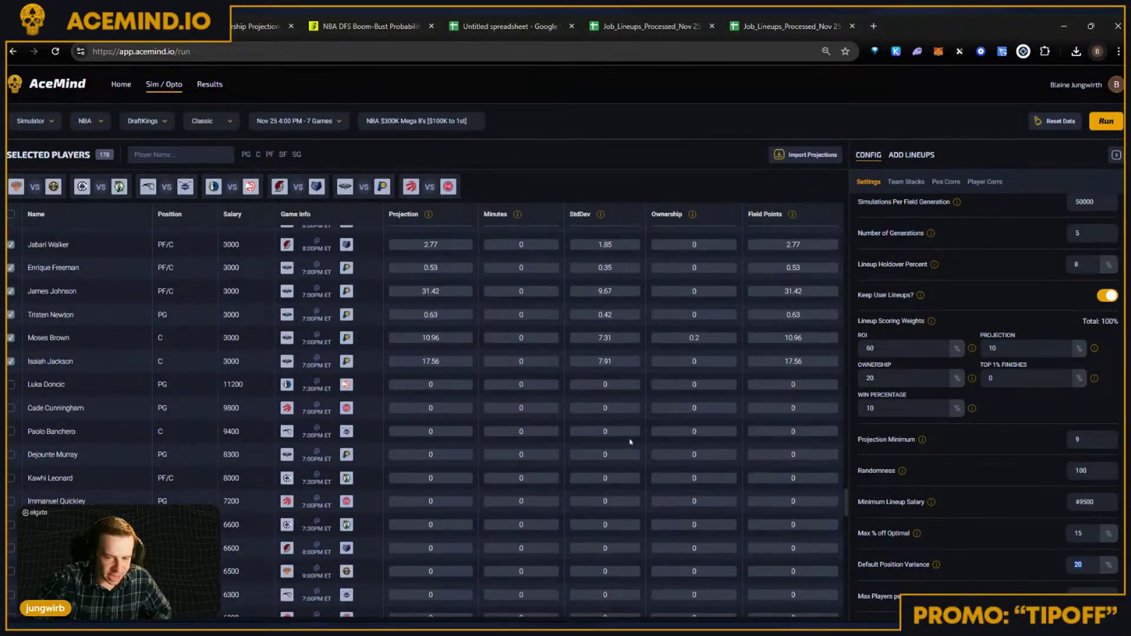
{"action": "scroll", "coordinate": [630, 442], "scroll_direction": "up", "scroll_amount": 10}
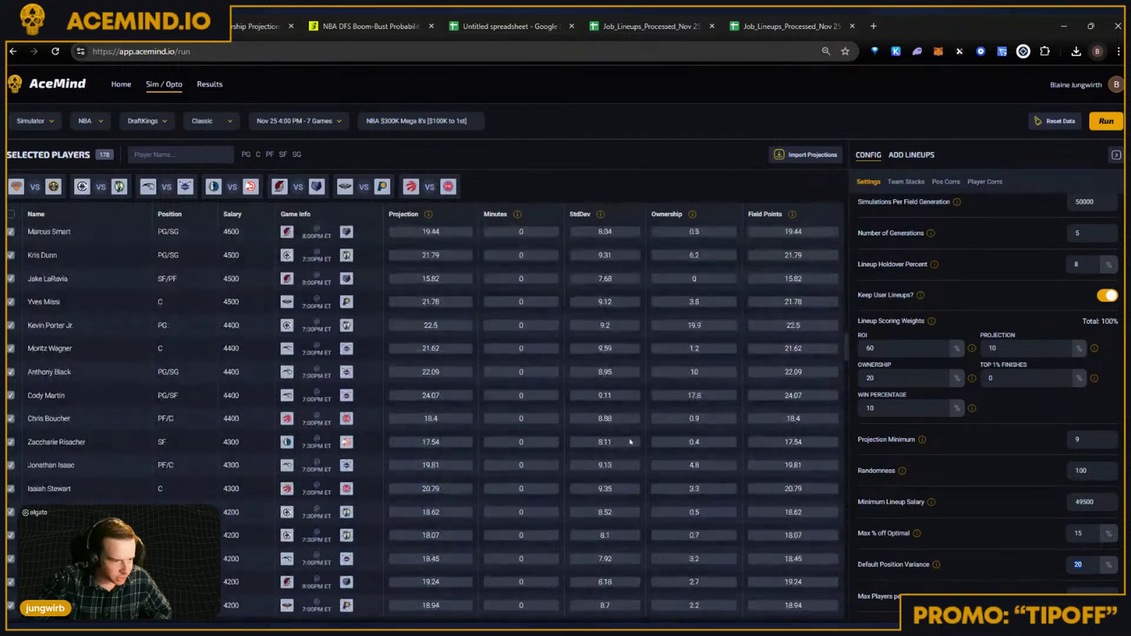
{"action": "scroll", "coordinate": [612, 436], "scroll_direction": "up", "scroll_amount": 5}
{"action": "scroll", "coordinate": [673, 394], "scroll_direction": "up", "scroll_amount": 10}
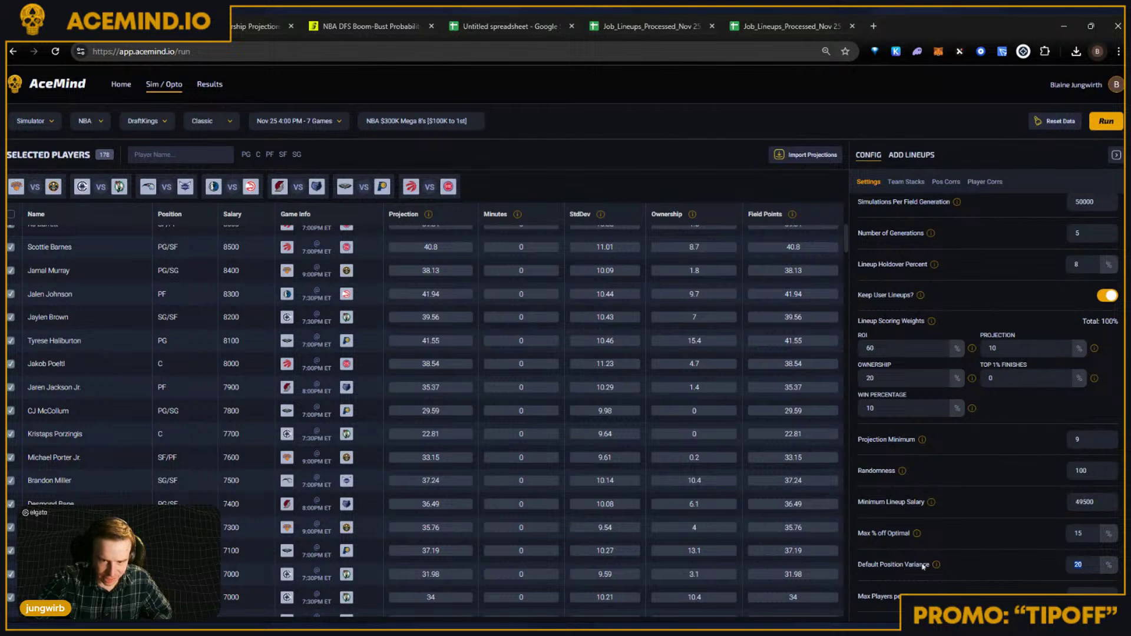
{"action": "scroll", "coordinate": [427, 417], "scroll_direction": "up", "scroll_amount": 5}
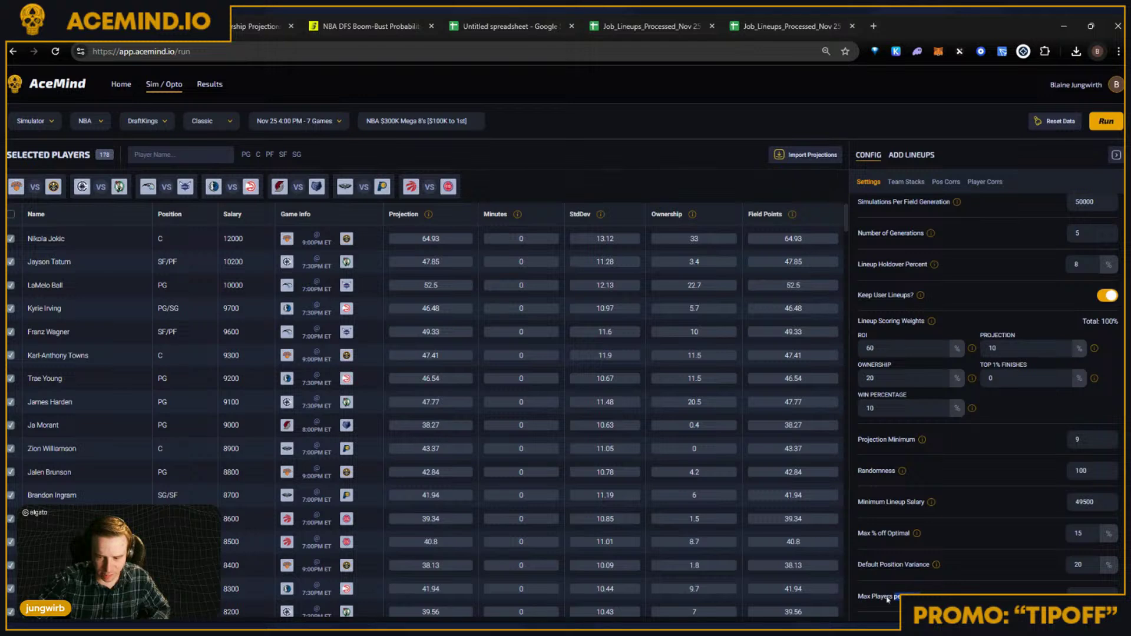
Step: Check the Max Players limit in the simulation settings and the per-team percentages under Team Stack Ownership
{"action": "left_click_drag", "start_coordinate": [943, 597], "coordinate": [843, 564]}
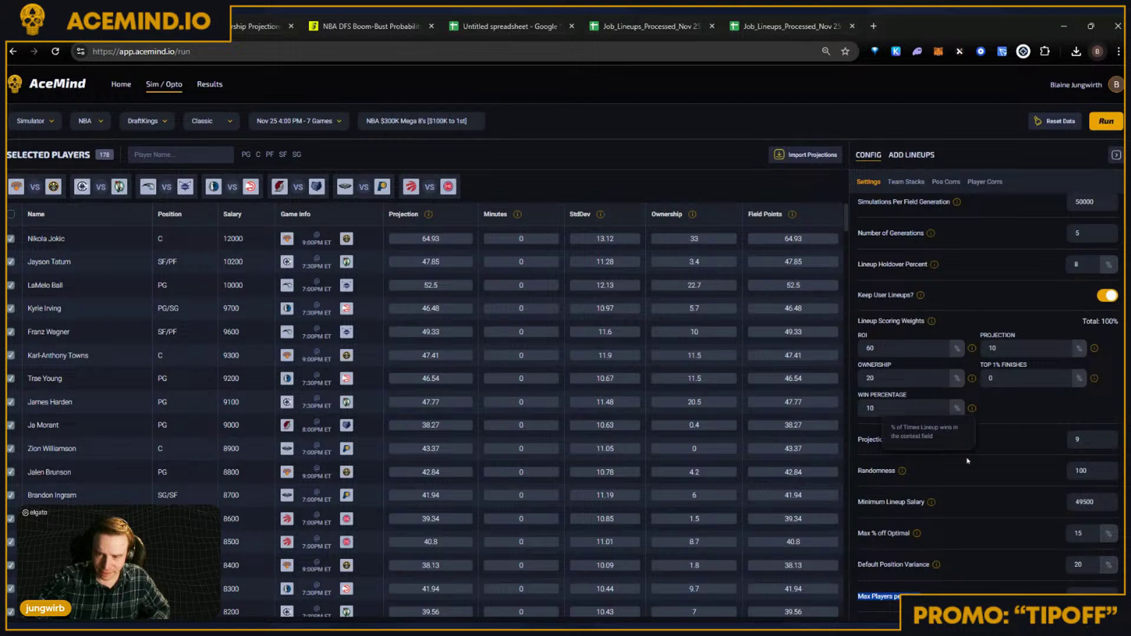
{"action": "left_click", "coordinate": [918, 447]}
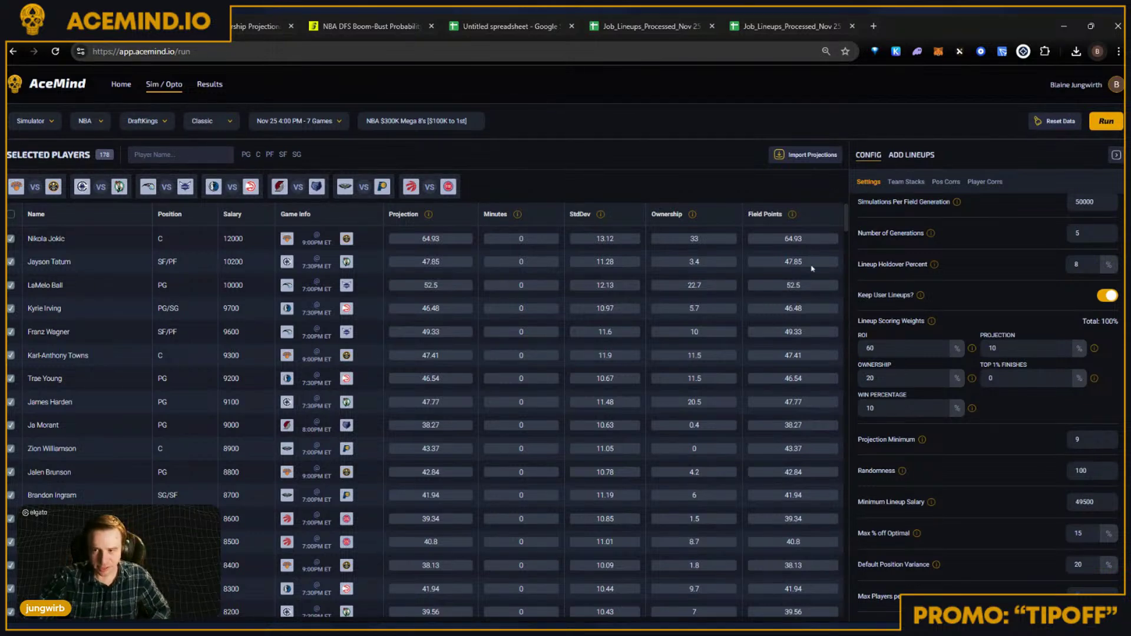
{"action": "scroll", "coordinate": [1014, 455], "scroll_direction": "up", "scroll_amount": 2}
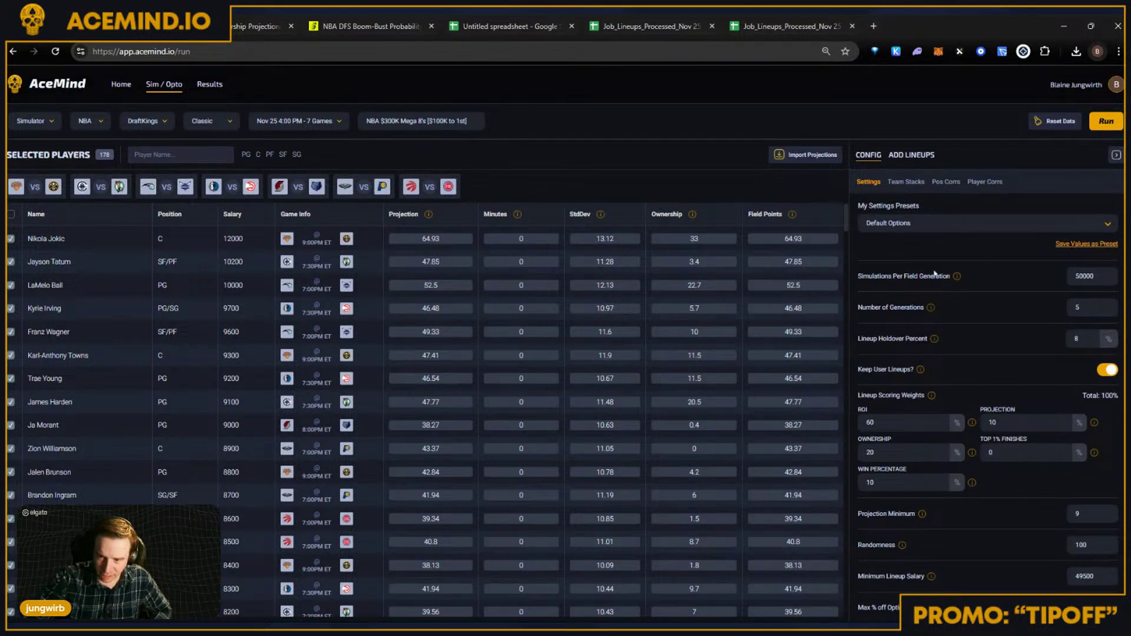
{"action": "left_click", "coordinate": [919, 184]}
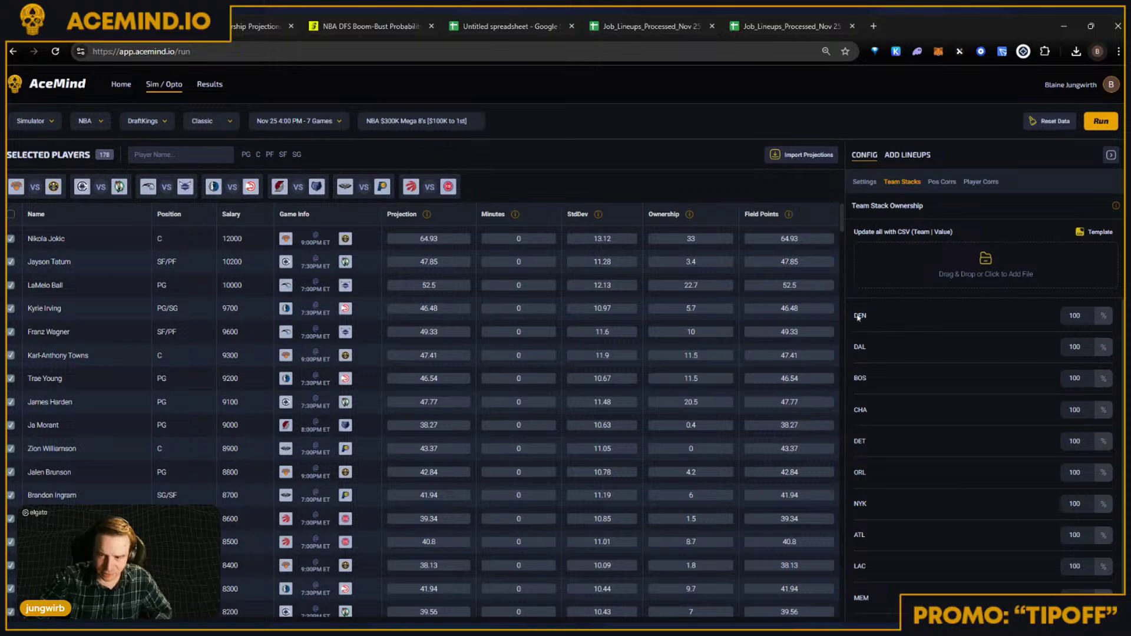
{"action": "left_click", "coordinate": [863, 184]}
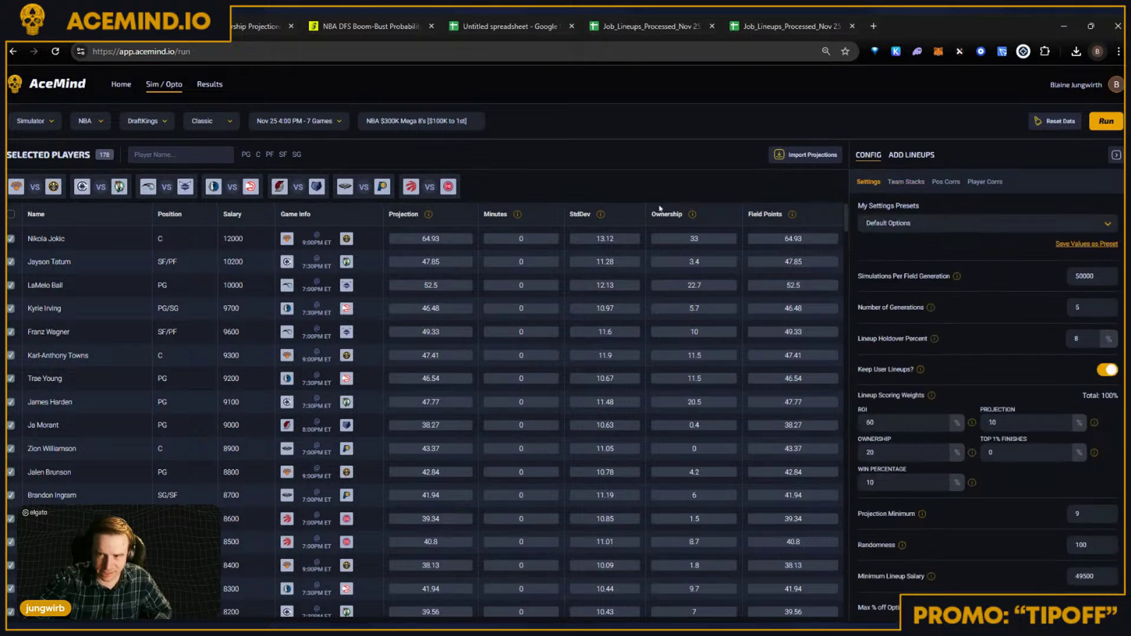
Step: Switch the simulator to NFL with the Nov 25 5:15 PM - 2 Games slate and the $20K Flea Flicker contest
{"action": "left_click", "coordinate": [98, 118]}
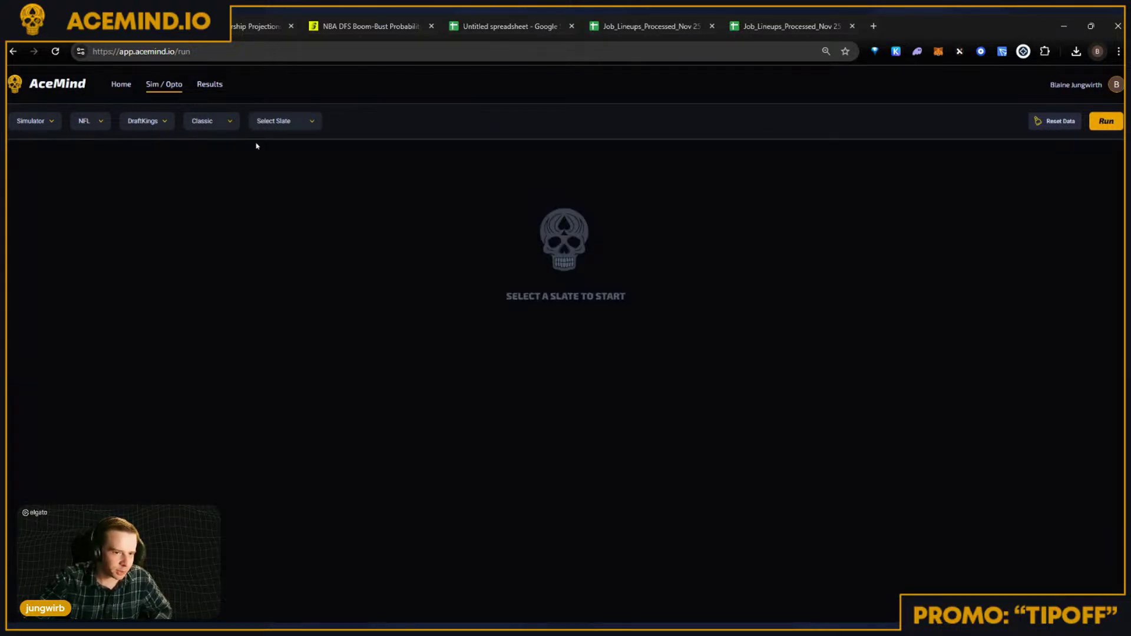
{"action": "left_click", "coordinate": [282, 122]}
{"action": "left_click", "coordinate": [295, 134]}
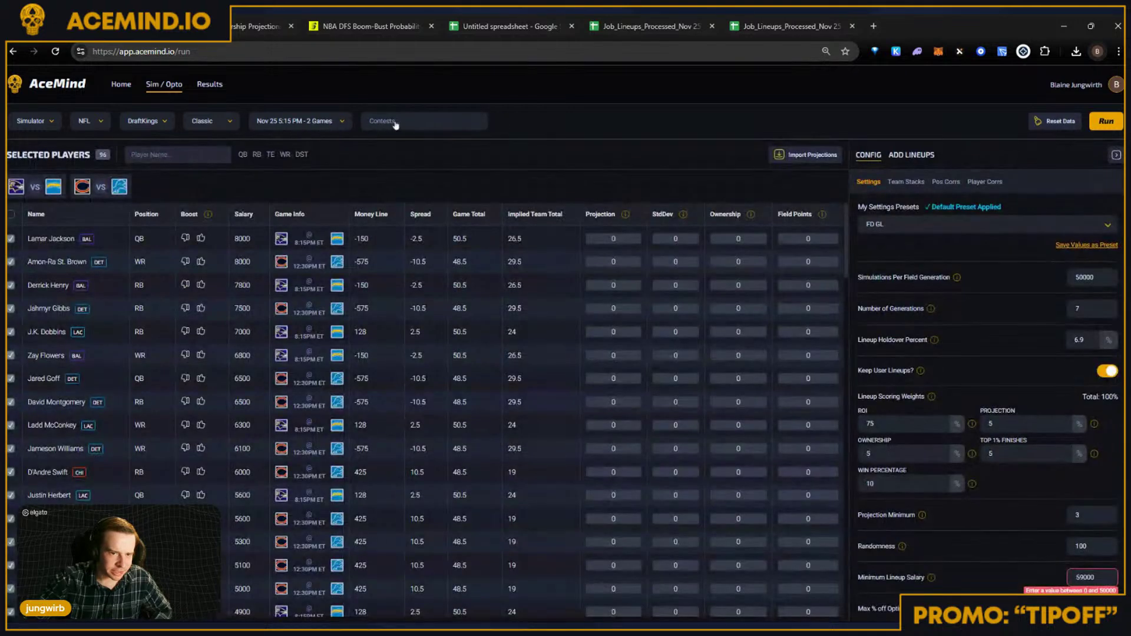
{"action": "left_click", "coordinate": [392, 121]}
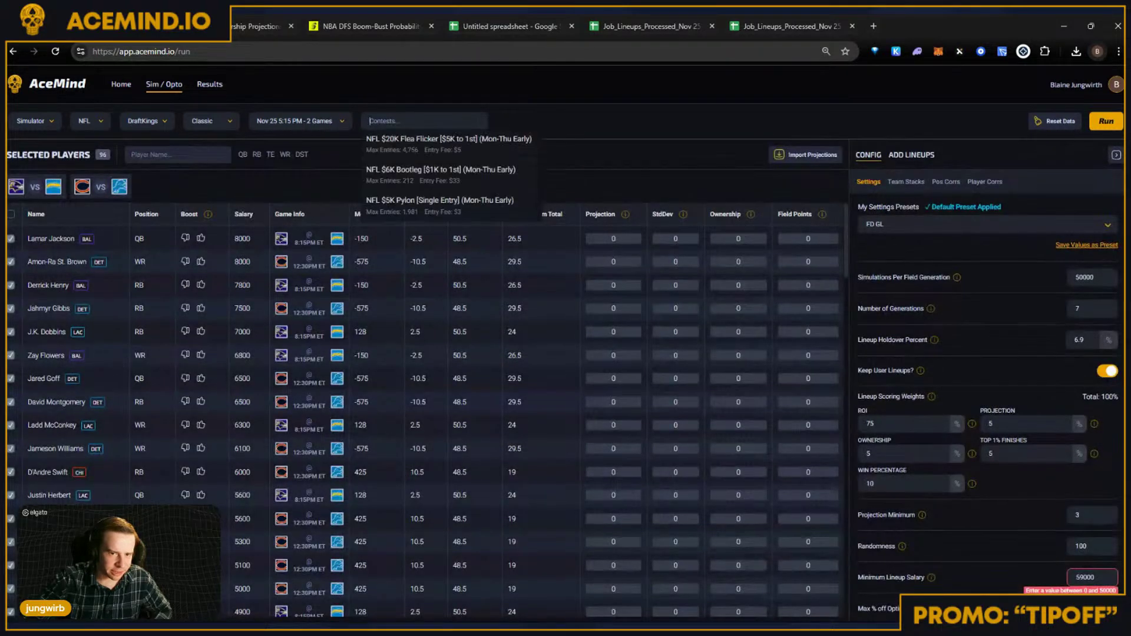
{"action": "left_click", "coordinate": [397, 141]}
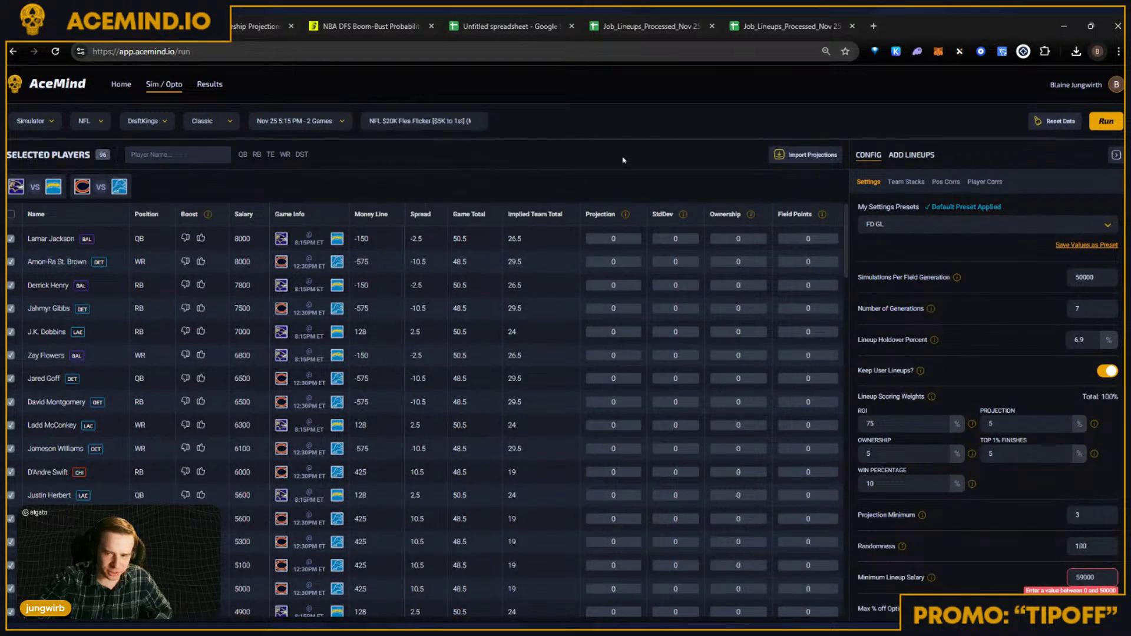
Step: Look through the Team Stack Ownership percentages listed for the NFL teams
{"action": "left_click", "coordinate": [906, 182]}
{"action": "scroll", "coordinate": [943, 455], "scroll_direction": "down", "scroll_amount": 3}
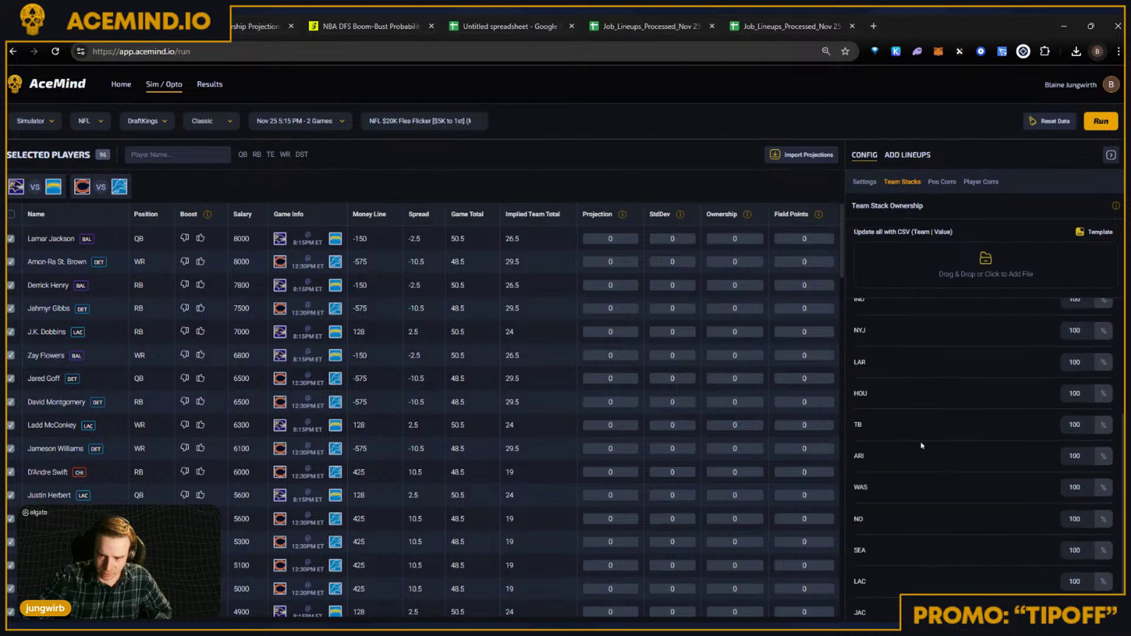
{"action": "scroll", "coordinate": [943, 454], "scroll_direction": "up", "scroll_amount": 2}
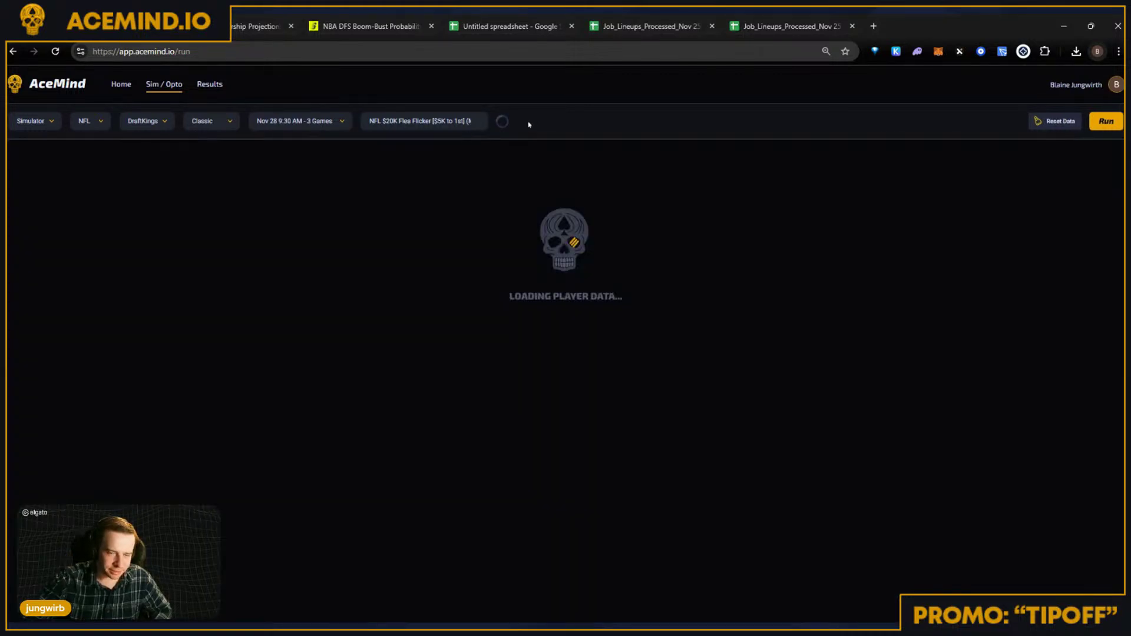
Step: Choose the NFL $1M Thanksgiving Wildcat contest for the Nov 28 9:30 AM slate and review its team stack percentages
{"action": "left_click", "coordinate": [462, 125]}
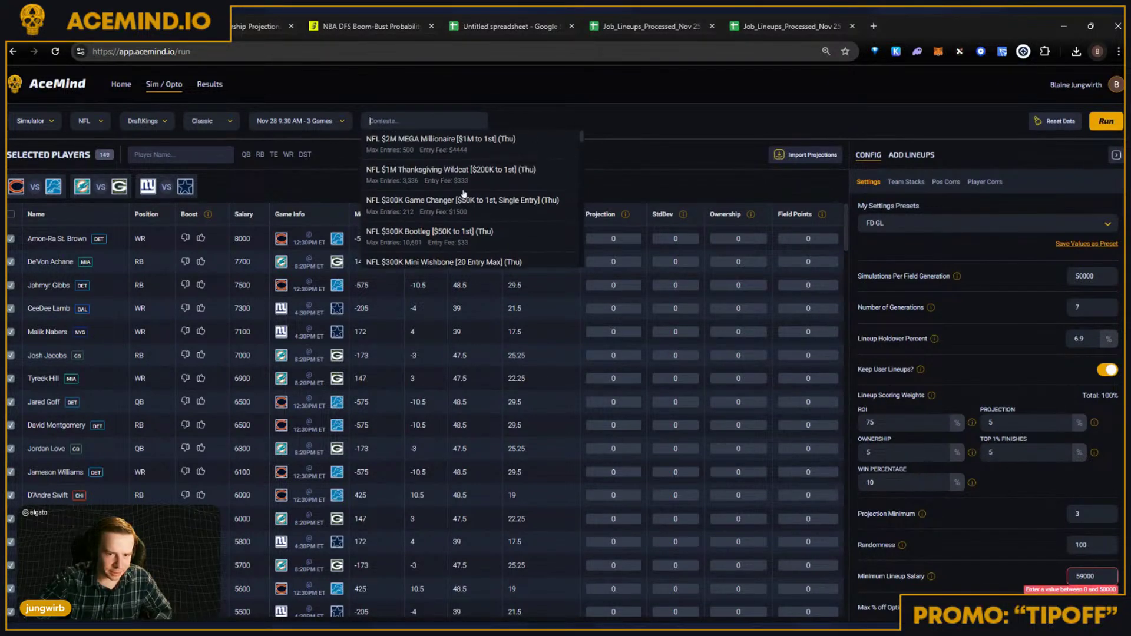
{"action": "left_click", "coordinate": [454, 175]}
{"action": "left_click", "coordinate": [898, 183]}
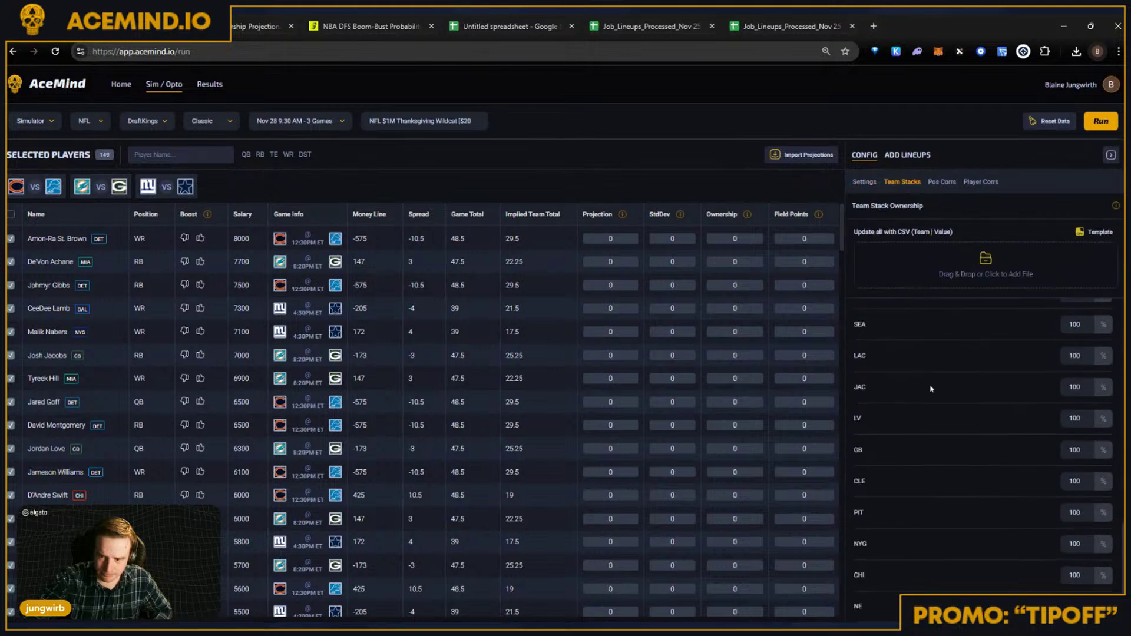
{"action": "scroll", "coordinate": [929, 401], "scroll_direction": "down", "scroll_amount": 2}
{"action": "scroll", "coordinate": [982, 507], "scroll_direction": "up", "scroll_amount": 3}
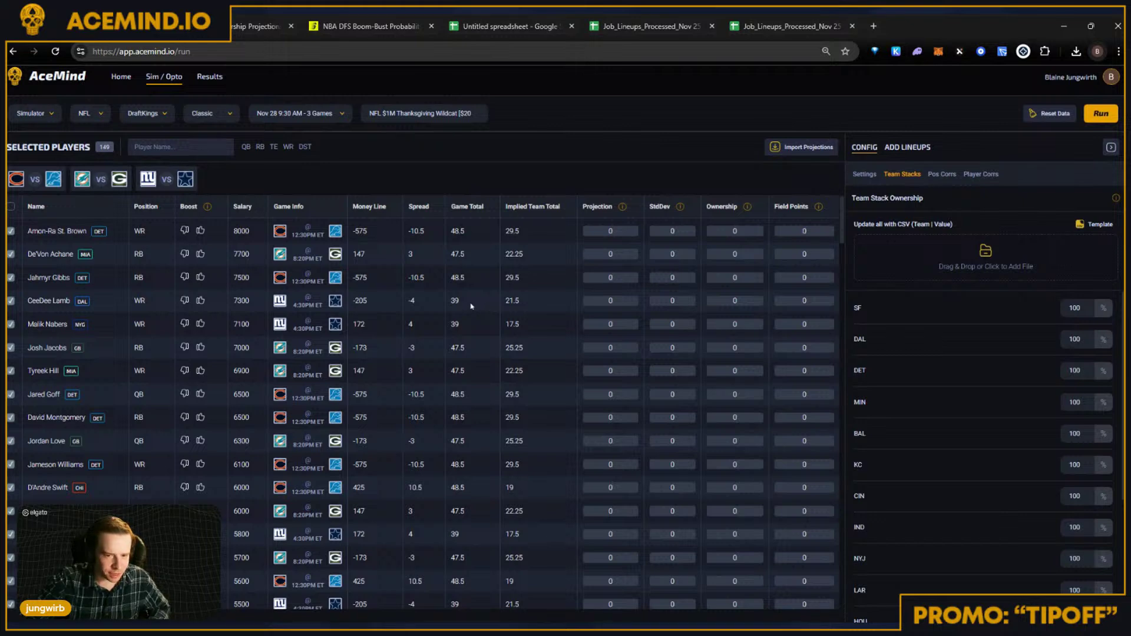
Step: Examine the Percent of Field Using Stacks and Percent of Field Using Double Stacks settings, and the list of NFL Thursday contests
{"action": "left_click", "coordinate": [867, 175]}
{"action": "scroll", "coordinate": [941, 530], "scroll_direction": "down", "scroll_amount": 5}
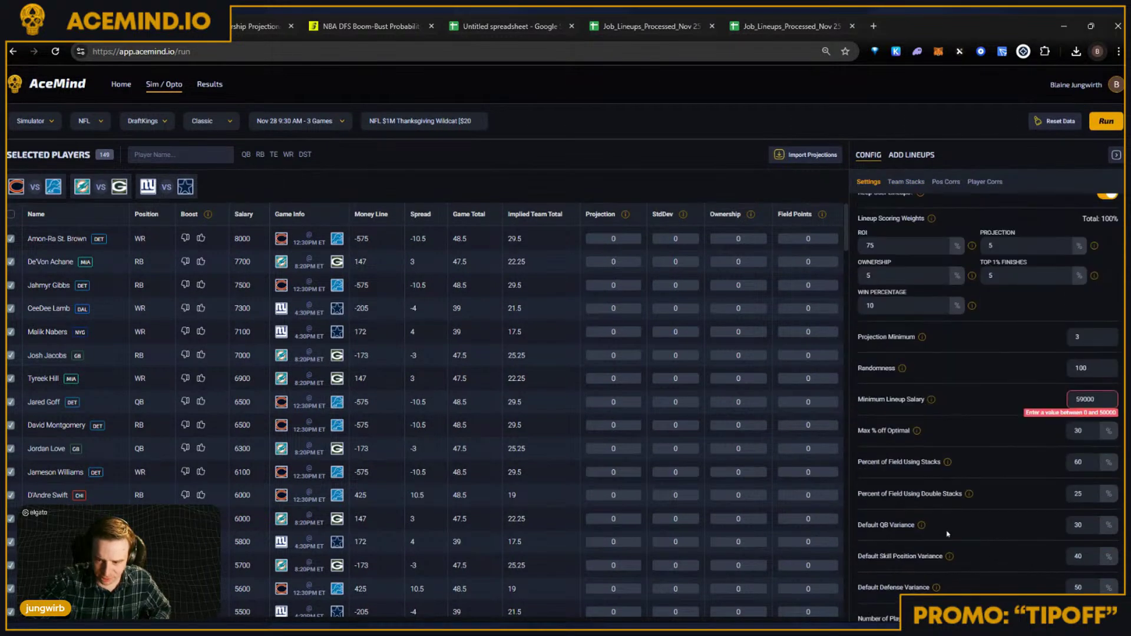
{"action": "mouse_move", "coordinate": [859, 439]}
{"action": "left_mouse_down"}
{"action": "mouse_move", "coordinate": [942, 439]}
{"action": "mouse_move", "coordinate": [879, 438]}
{"action": "left_mouse_up"}
{"action": "left_click", "coordinate": [456, 125]}
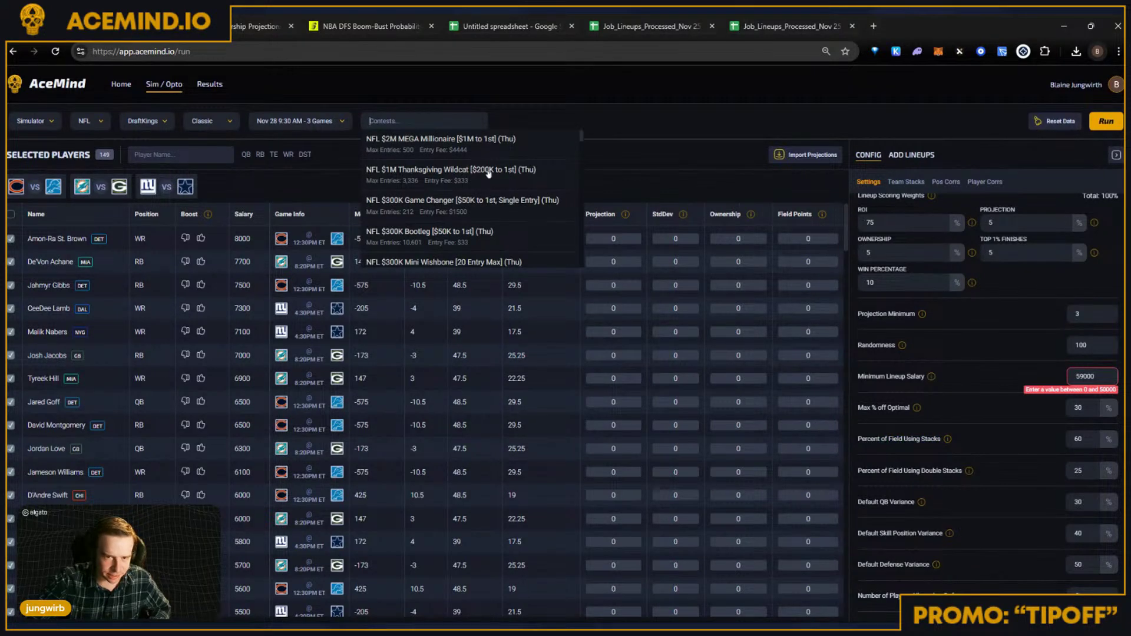
{"action": "left_click", "coordinate": [953, 505]}
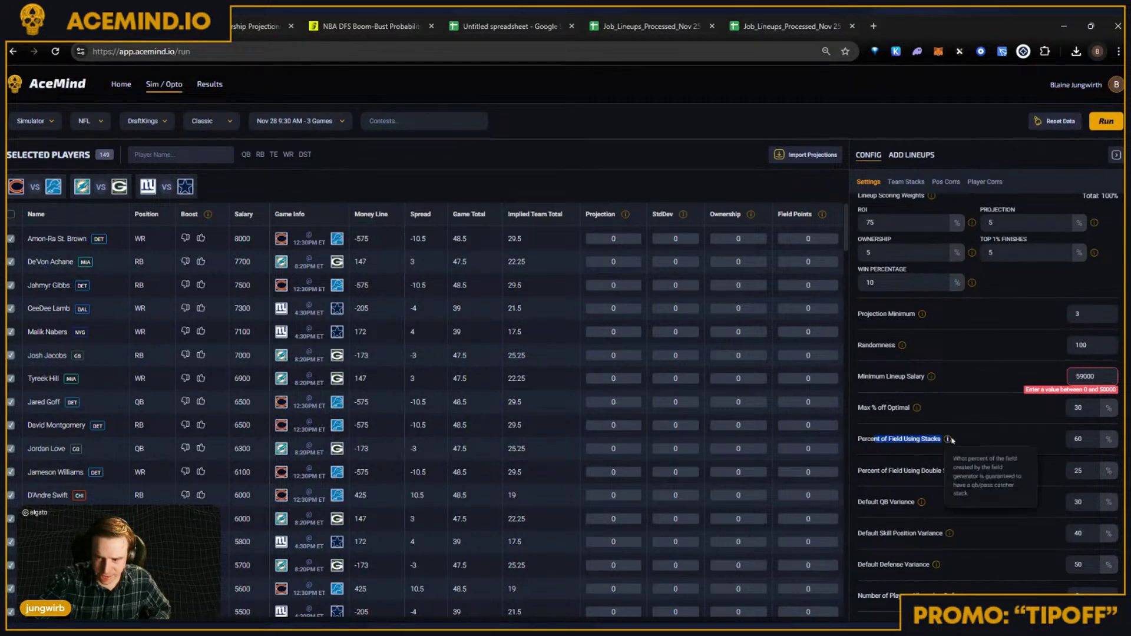
{"action": "left_click_drag", "start_coordinate": [942, 441], "coordinate": [1040, 446]}
{"action": "left_click", "coordinate": [1033, 452]}
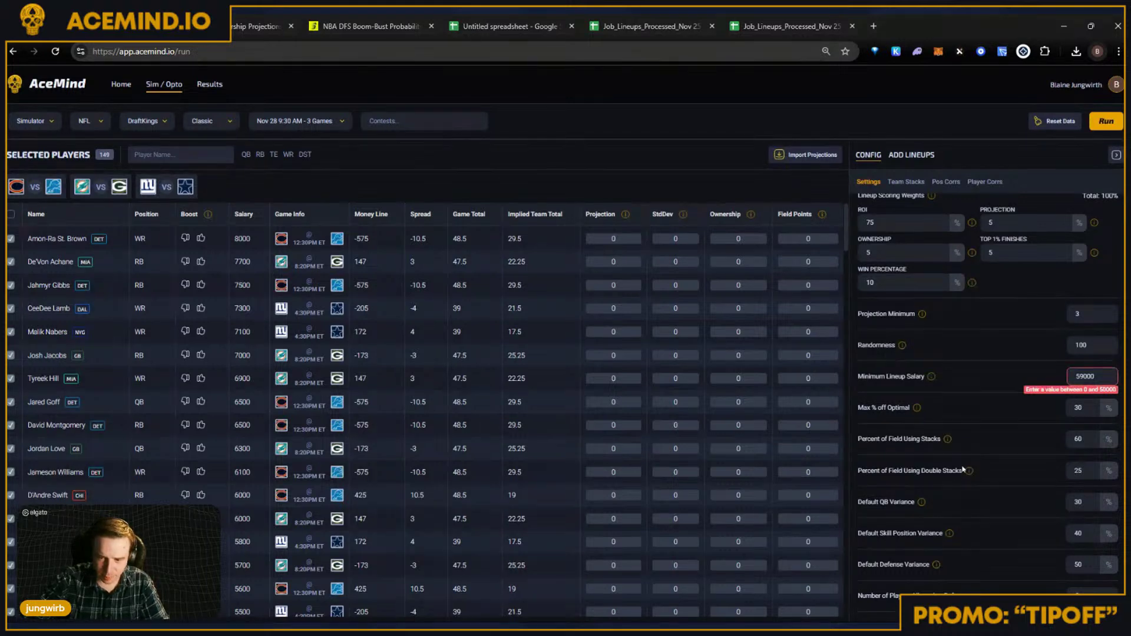
{"action": "mouse_move", "coordinate": [969, 474]}
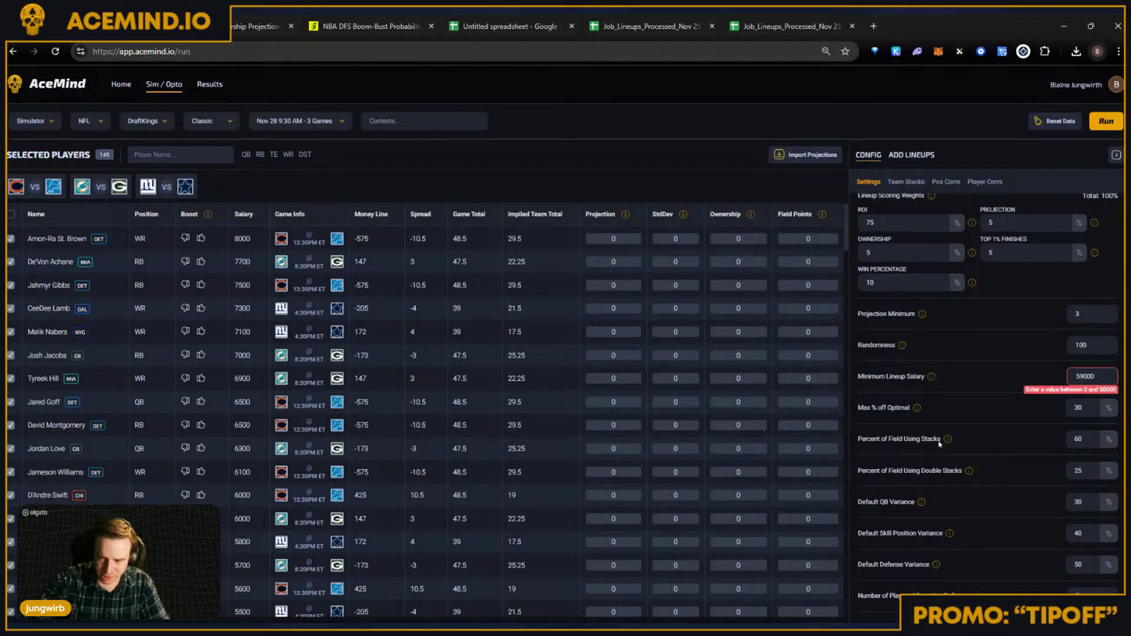
{"action": "left_click", "coordinate": [428, 124]}
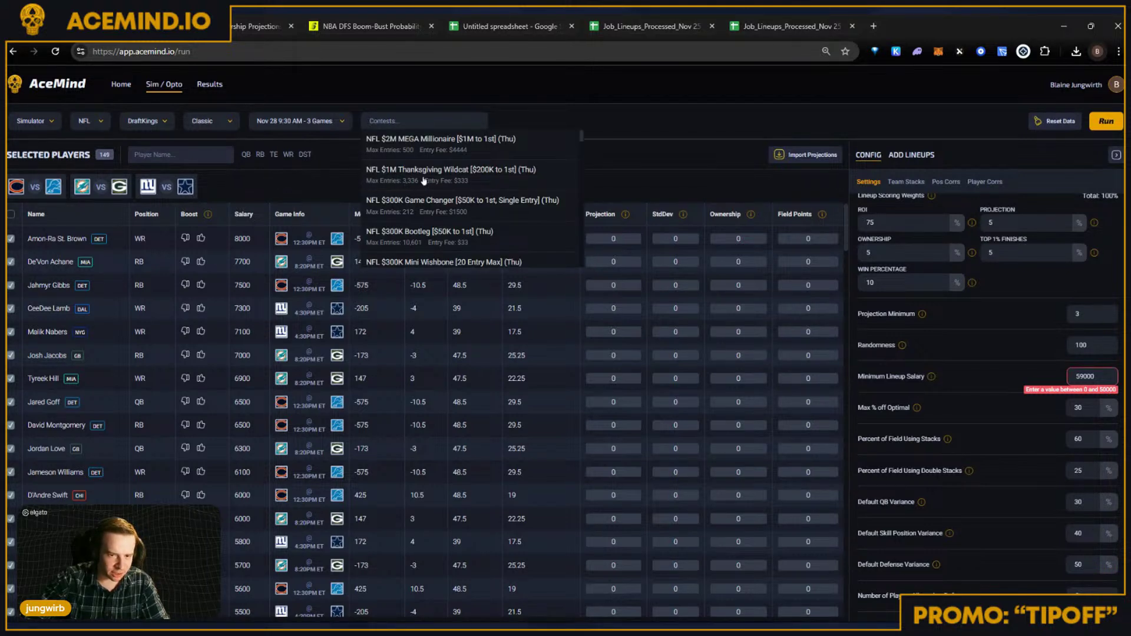
{"action": "left_click", "coordinate": [998, 282]}
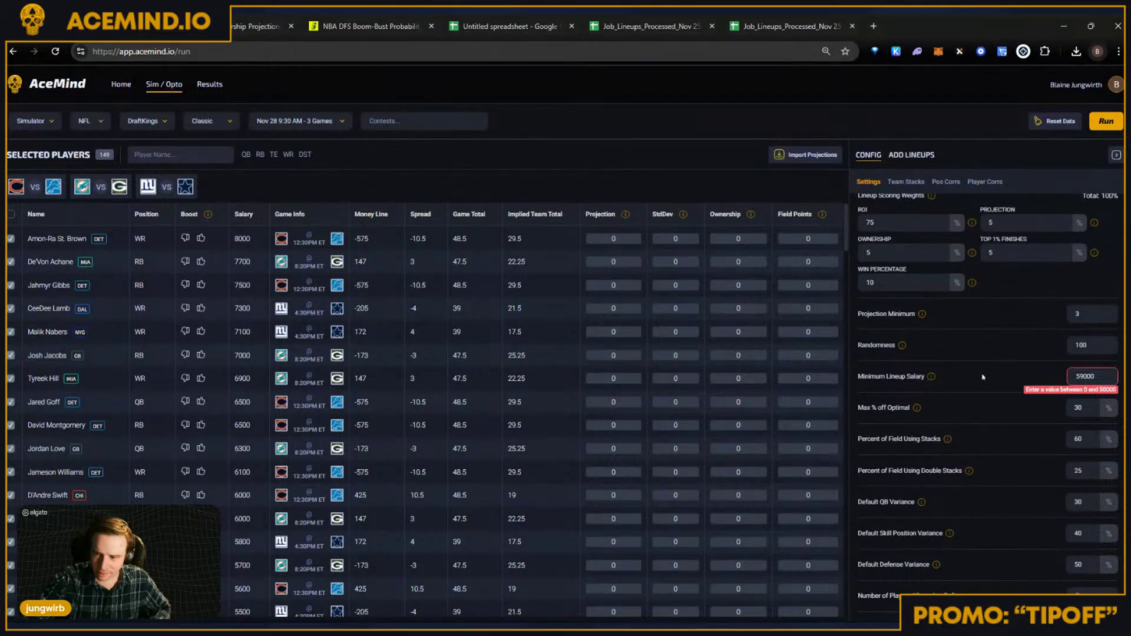
Step: Set the Team Stack Ownership of both DAL and DET to 25%
{"action": "left_click", "coordinate": [909, 182]}
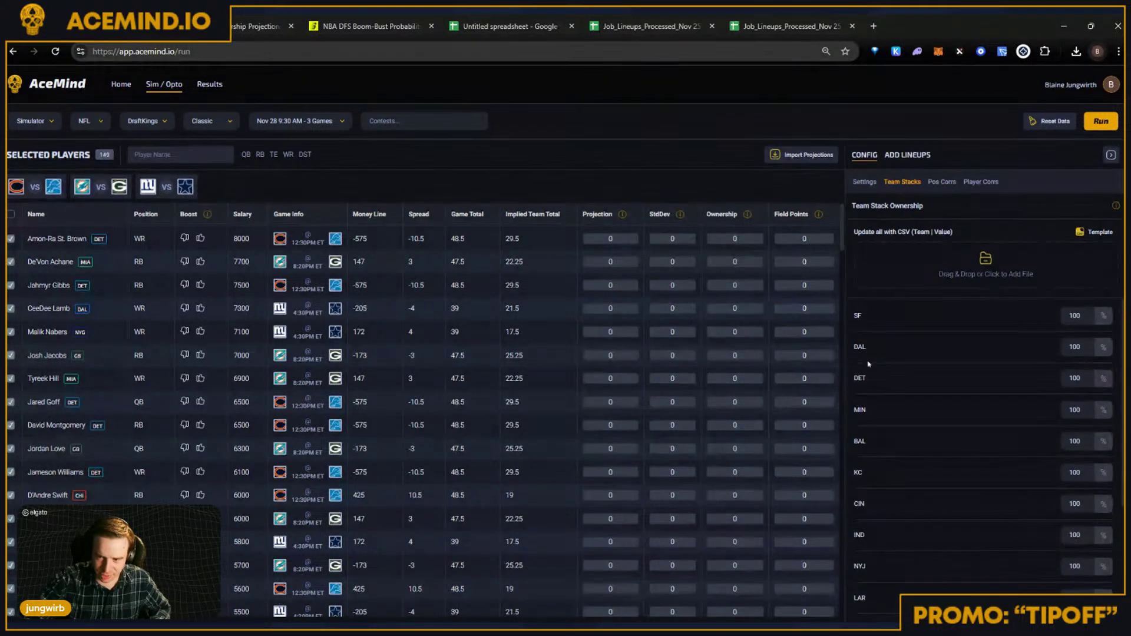
{"action": "scroll", "coordinate": [1054, 326], "scroll_direction": "down", "scroll_amount": 1}
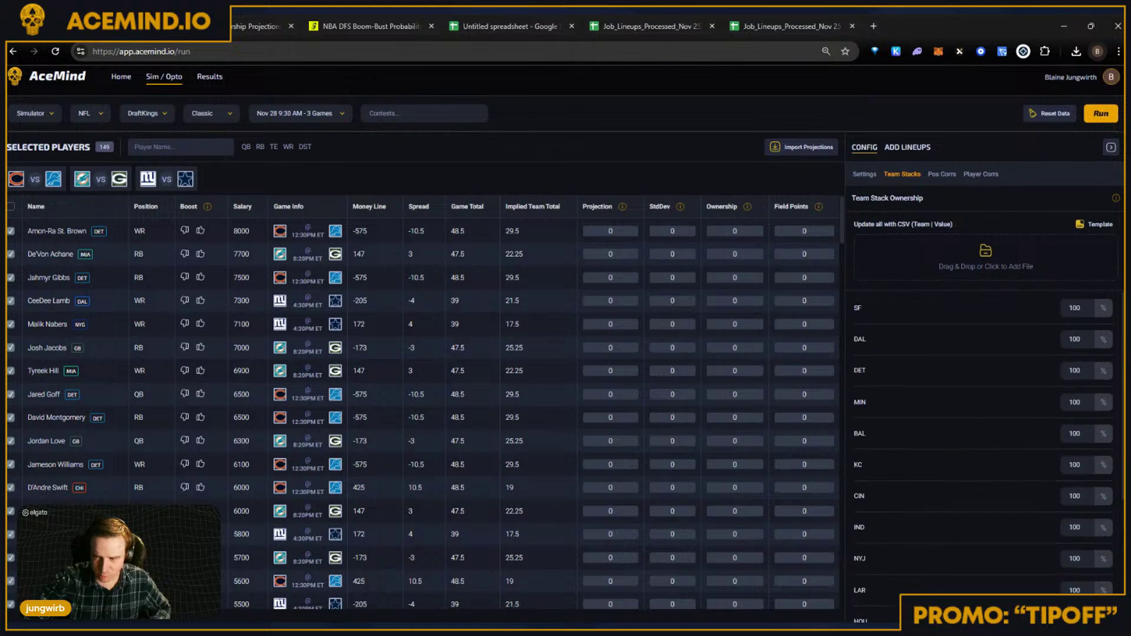
{"action": "double_click", "coordinate": [1074, 339]}
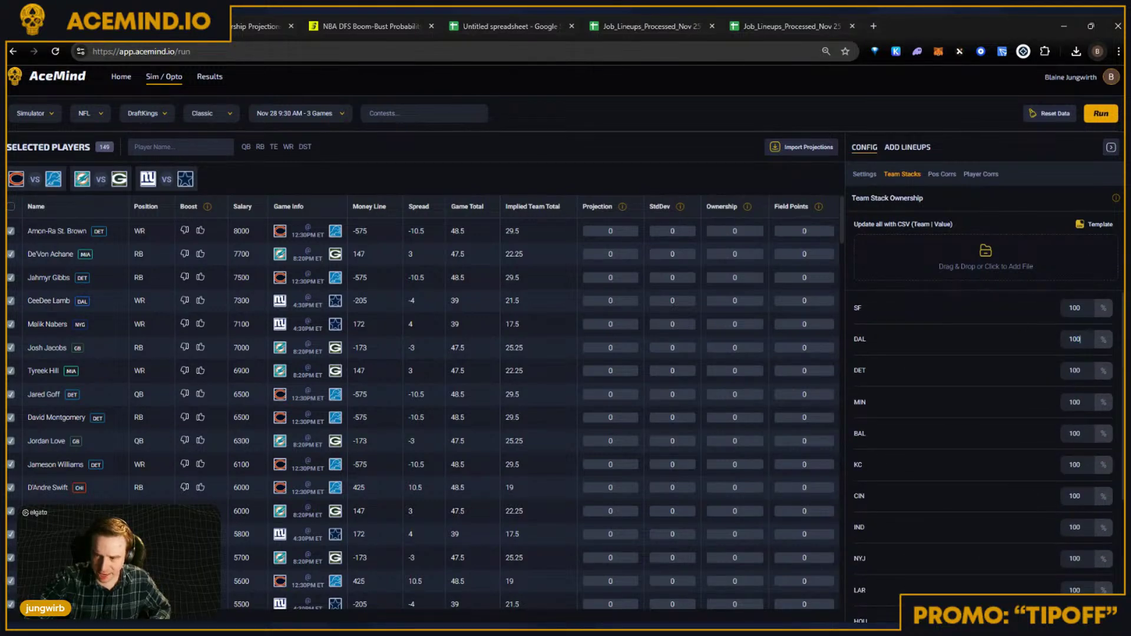
{"action": "key", "text": "shift+Tab"}
{"action": "key", "text": "Tab"}
{"action": "type", "text": "25"}
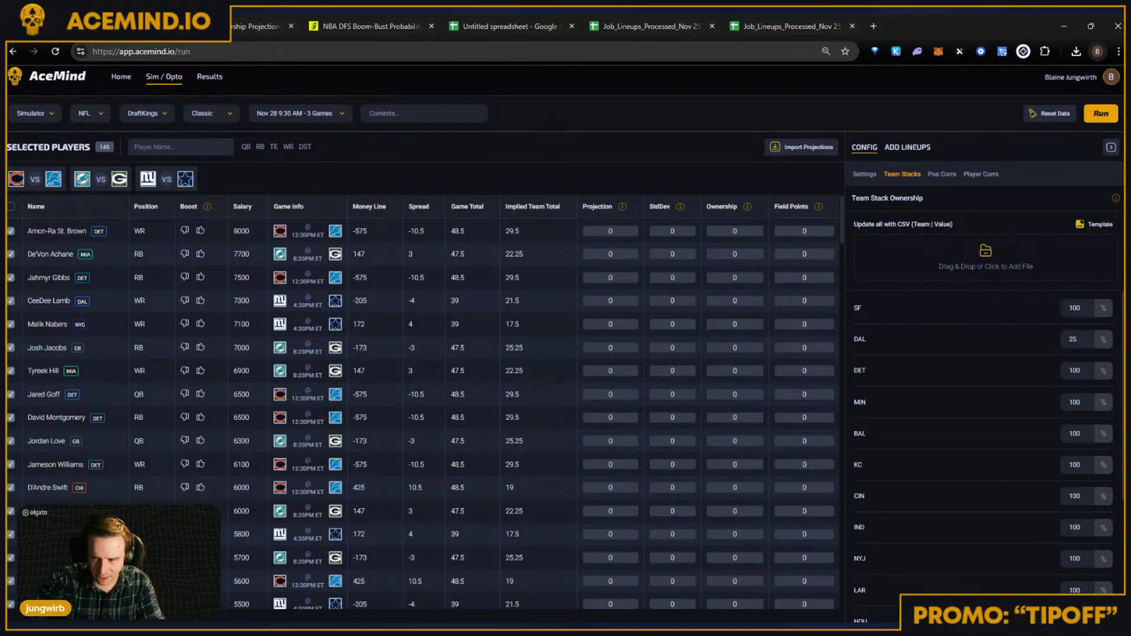
{"action": "key", "text": "Tab"}
{"action": "type", "text": "25"}
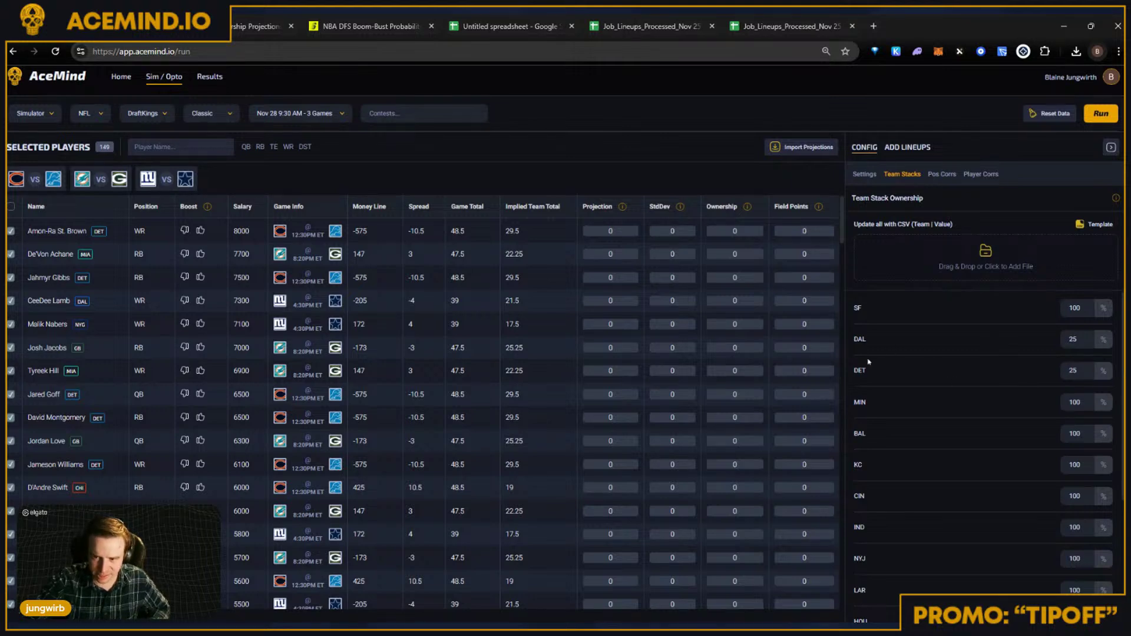
{"action": "double_click", "coordinate": [858, 338]}
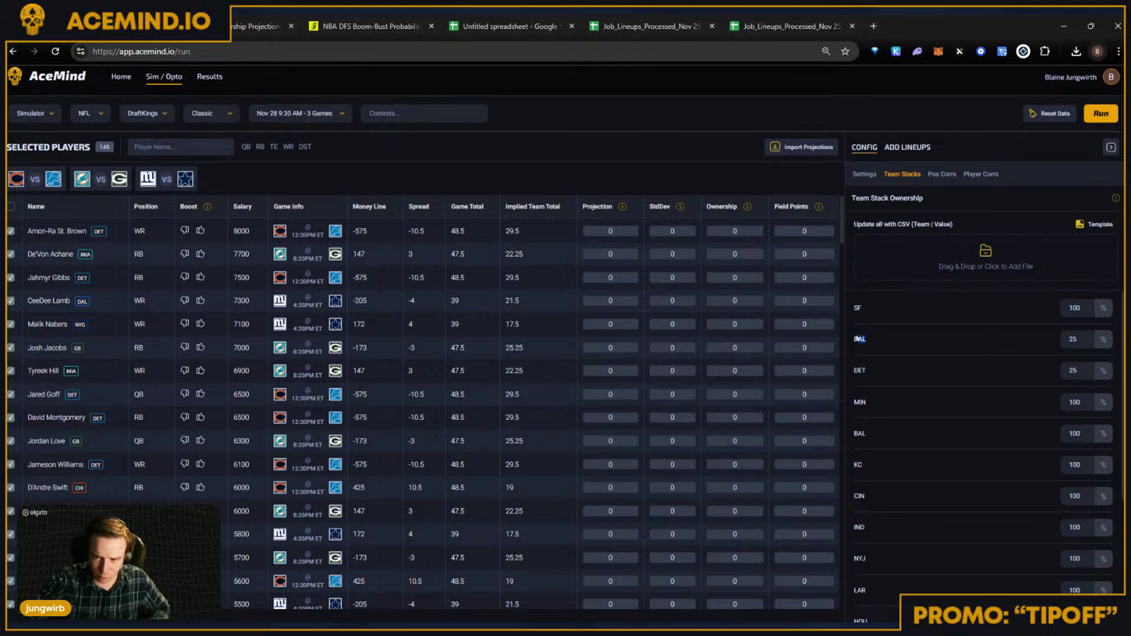
{"action": "left_click", "coordinate": [821, 379]}
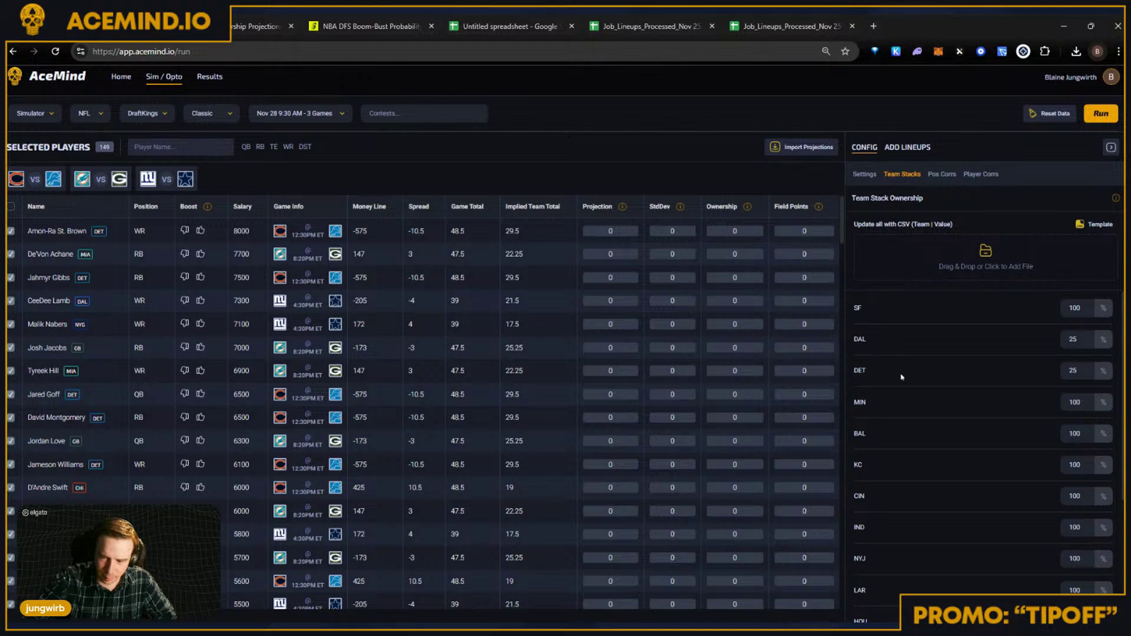
{"action": "double_click", "coordinate": [883, 348]}
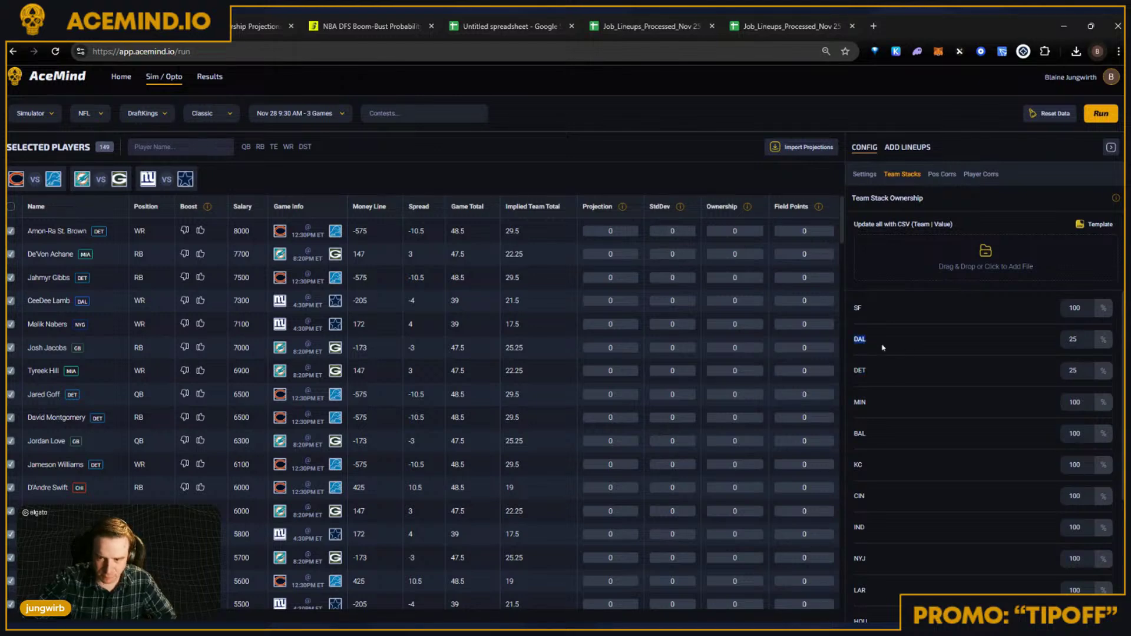
{"action": "left_click", "coordinate": [883, 348]}
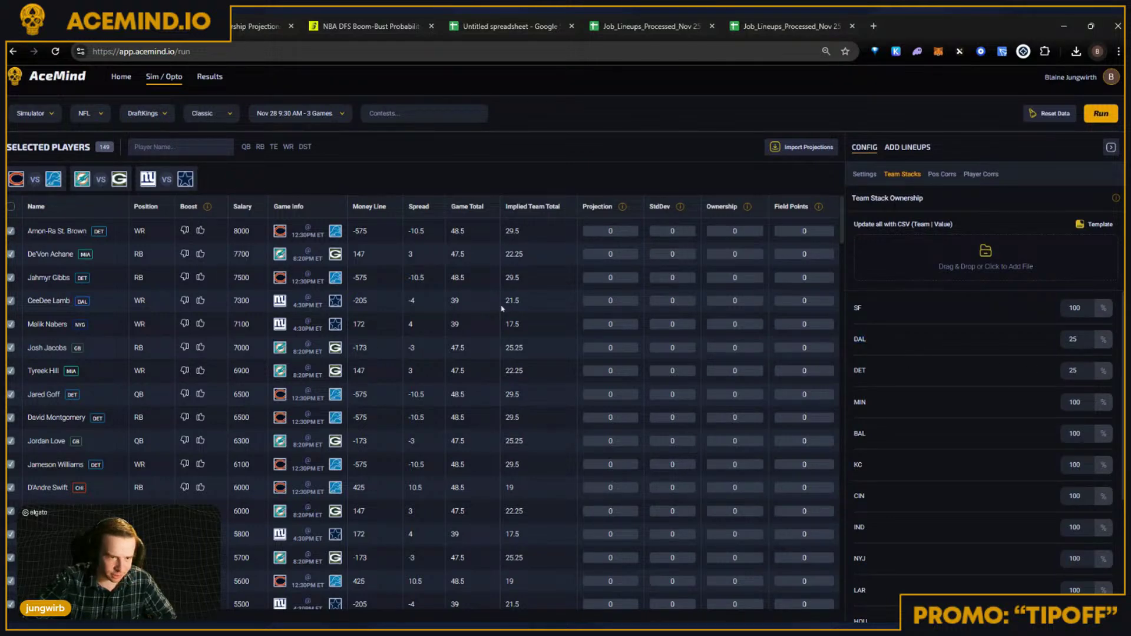
Step: Restore the Team Stack Ownership of DET and DAL to 100%
{"action": "double_click", "coordinate": [1072, 370]}
{"action": "type", "text": "100"}
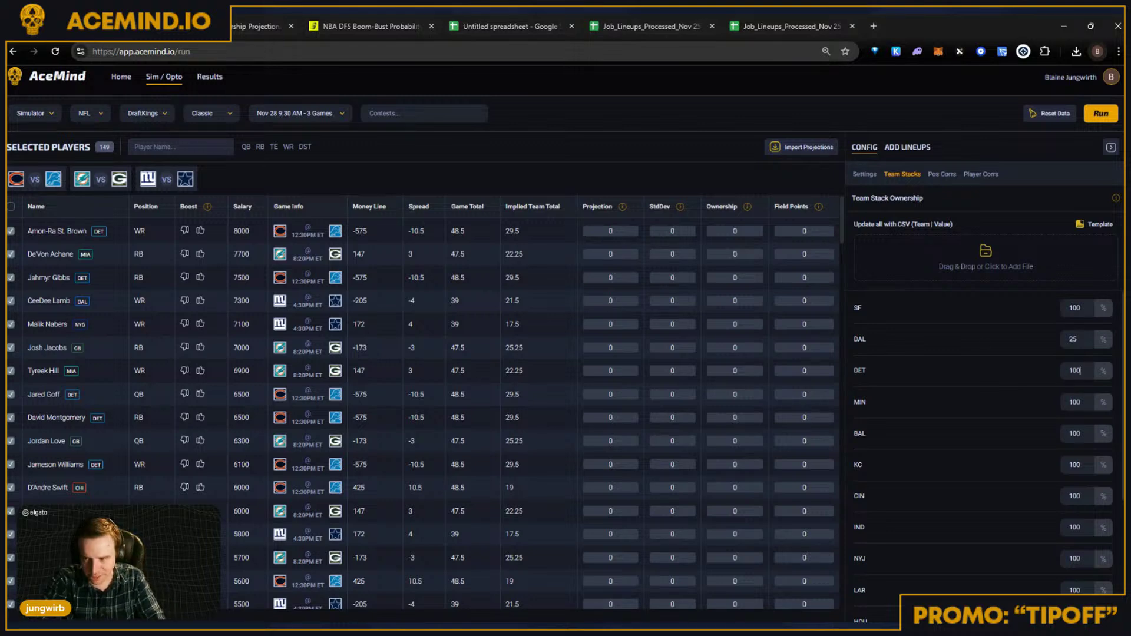
{"action": "double_click", "coordinate": [1073, 338]}
{"action": "type", "text": "100"}
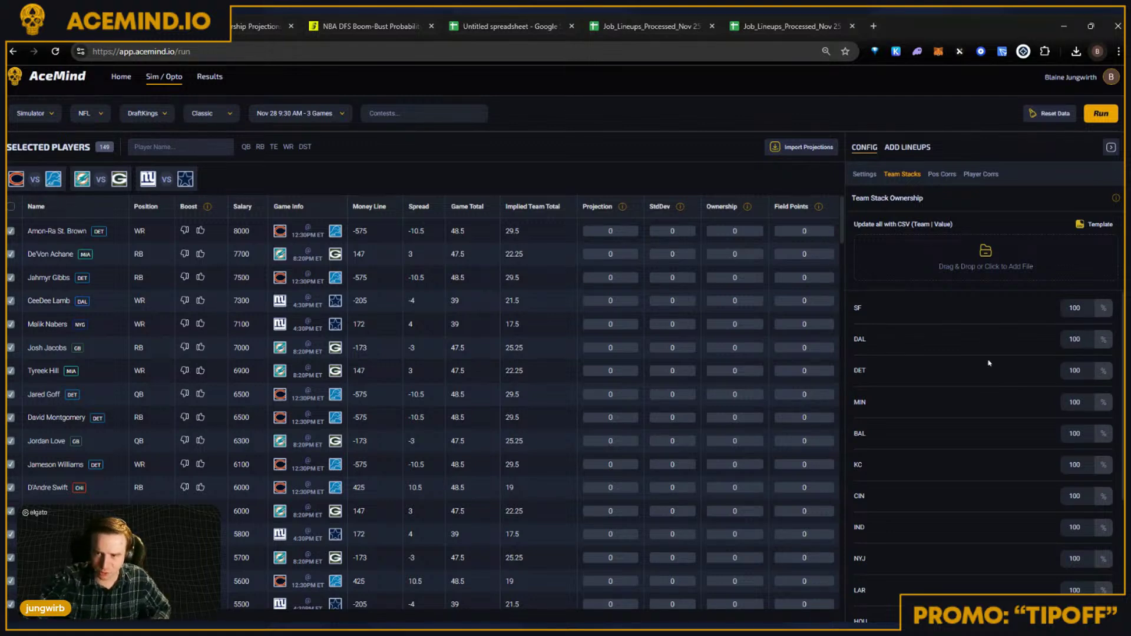
Step: Switch the simulator back to NBA and select the Nov 25 4:00 PM - 7 Games slate
{"action": "left_click", "coordinate": [861, 174]}
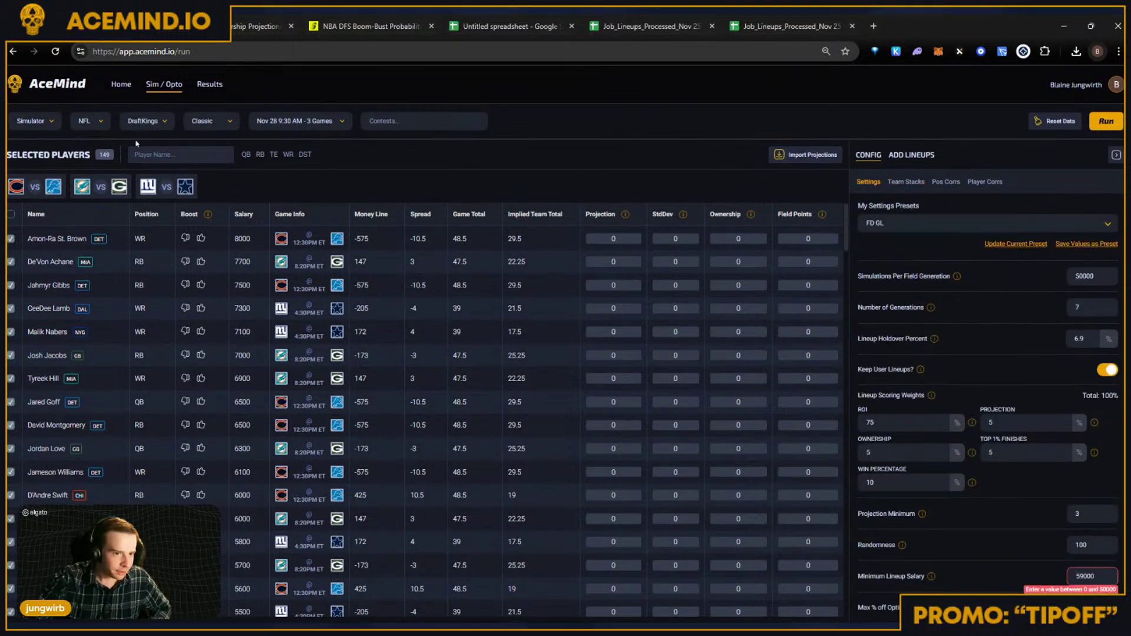
{"action": "left_click", "coordinate": [95, 121]}
{"action": "left_click", "coordinate": [91, 145]}
{"action": "left_click", "coordinate": [281, 122]}
{"action": "left_click", "coordinate": [307, 156]}
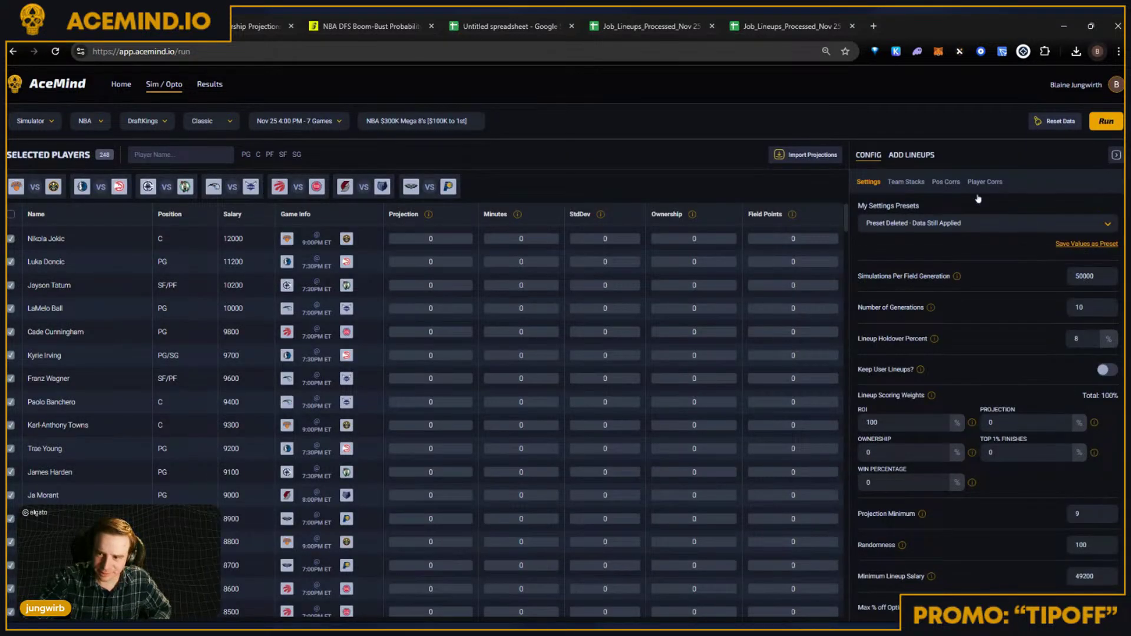
Step: Load a saved set of player projections for DraftGroup 117681 into the NBA slate
{"action": "left_click", "coordinate": [804, 155]}
{"action": "left_click", "coordinate": [580, 217]}
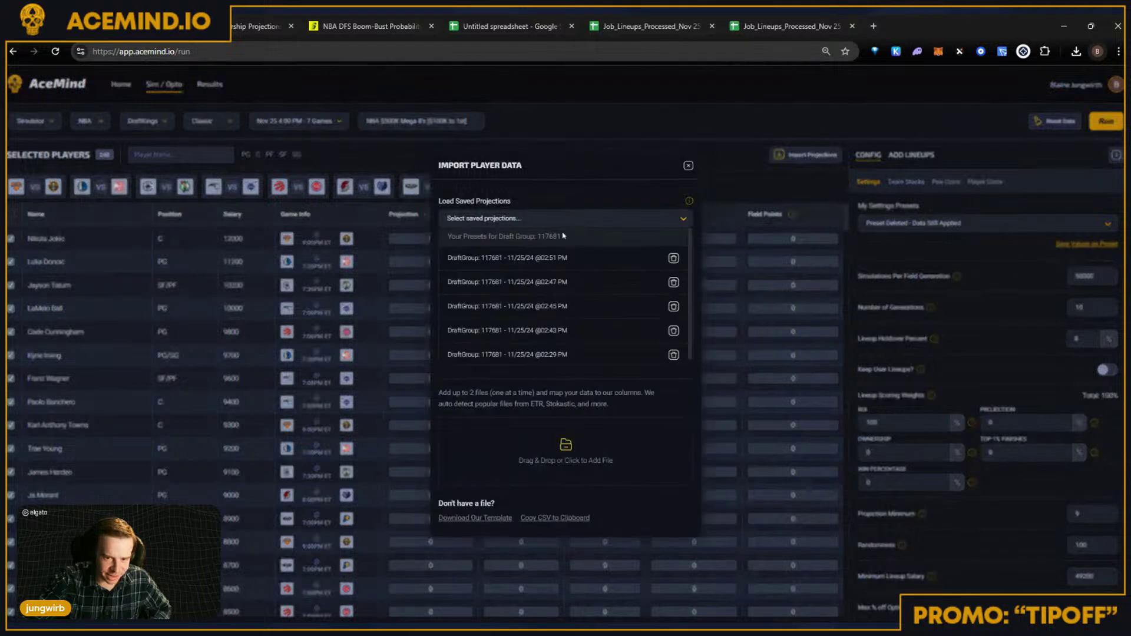
{"action": "left_click", "coordinate": [690, 328]}
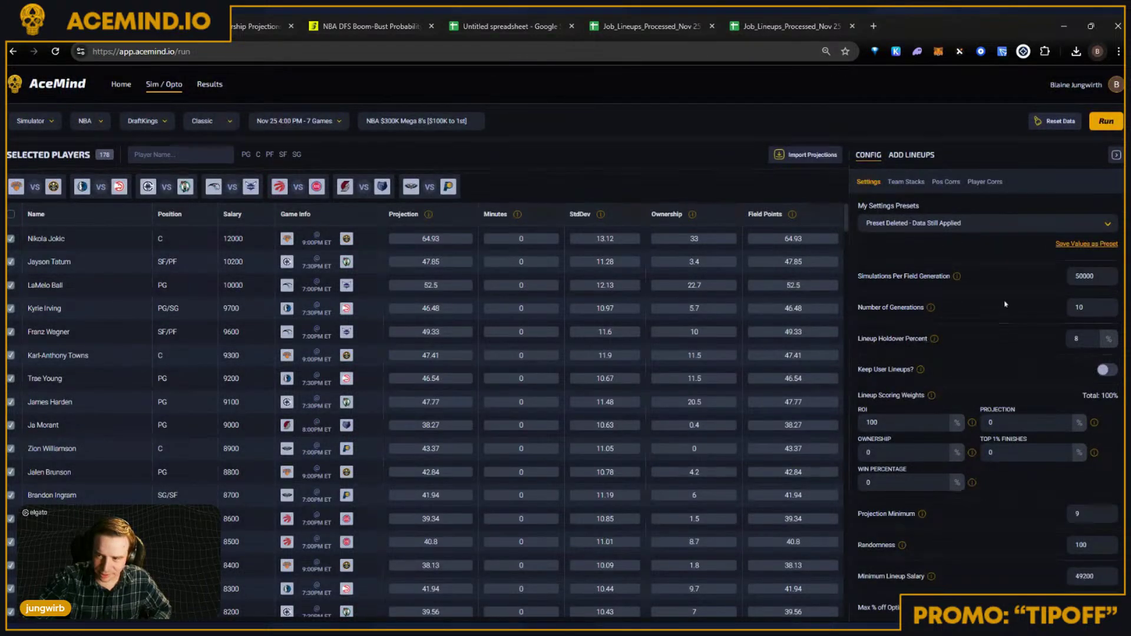
Step: Apply the "small field high $ gpp" settings preset
{"action": "left_click", "coordinate": [921, 224]}
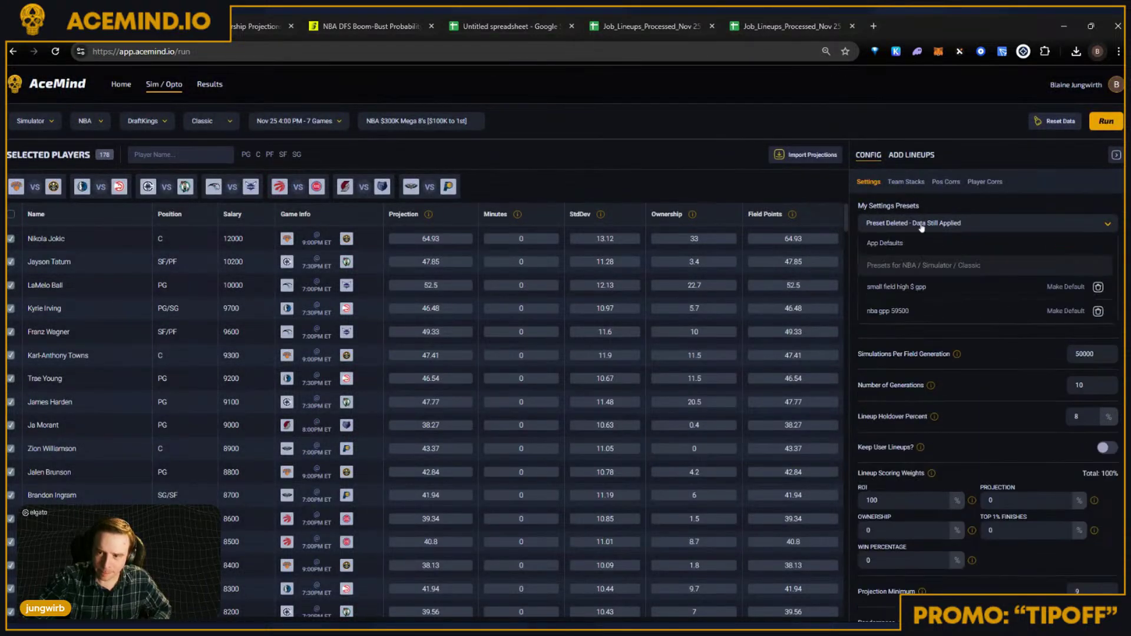
{"action": "left_click", "coordinate": [900, 287]}
Step: Set the Minimum Lineup Salary to 49500 and Max % off Optimal to 15%
{"action": "scroll", "coordinate": [1063, 461], "scroll_direction": "down", "scroll_amount": 2}
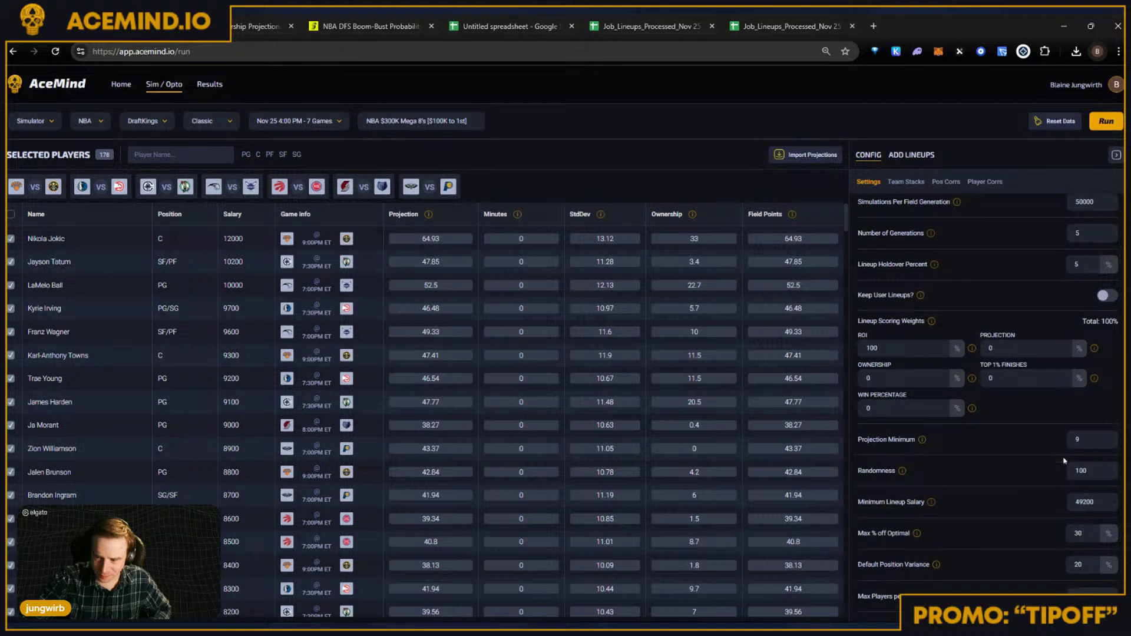
{"action": "double_click", "coordinate": [1084, 501]}
{"action": "type", "text": "49500"}
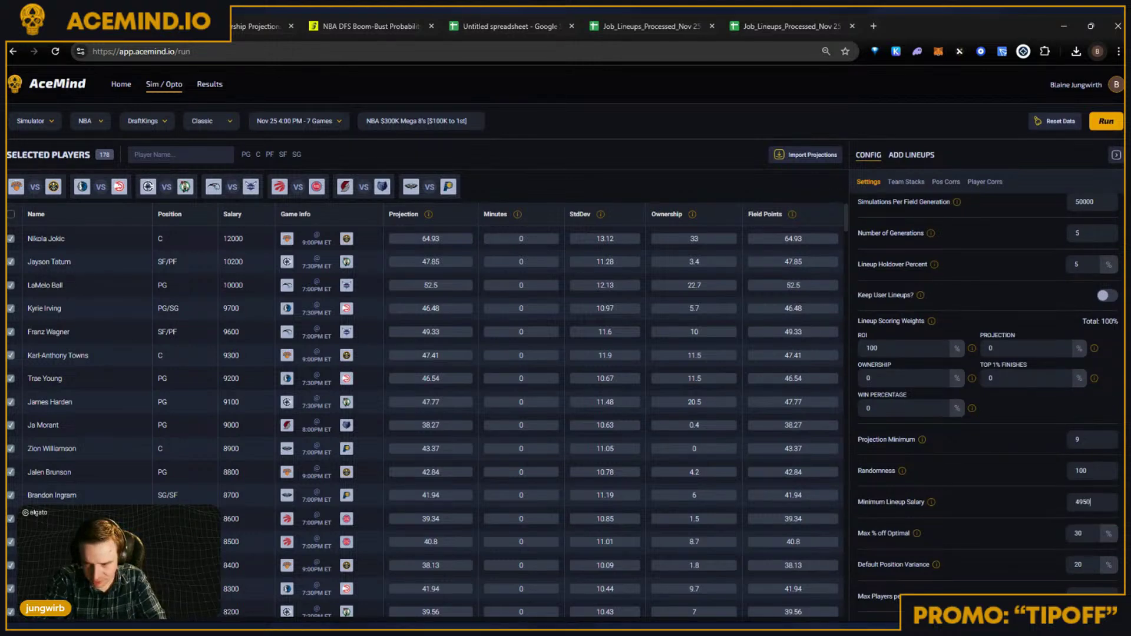
{"action": "key", "text": "Tab"}
{"action": "type", "text": "1"}
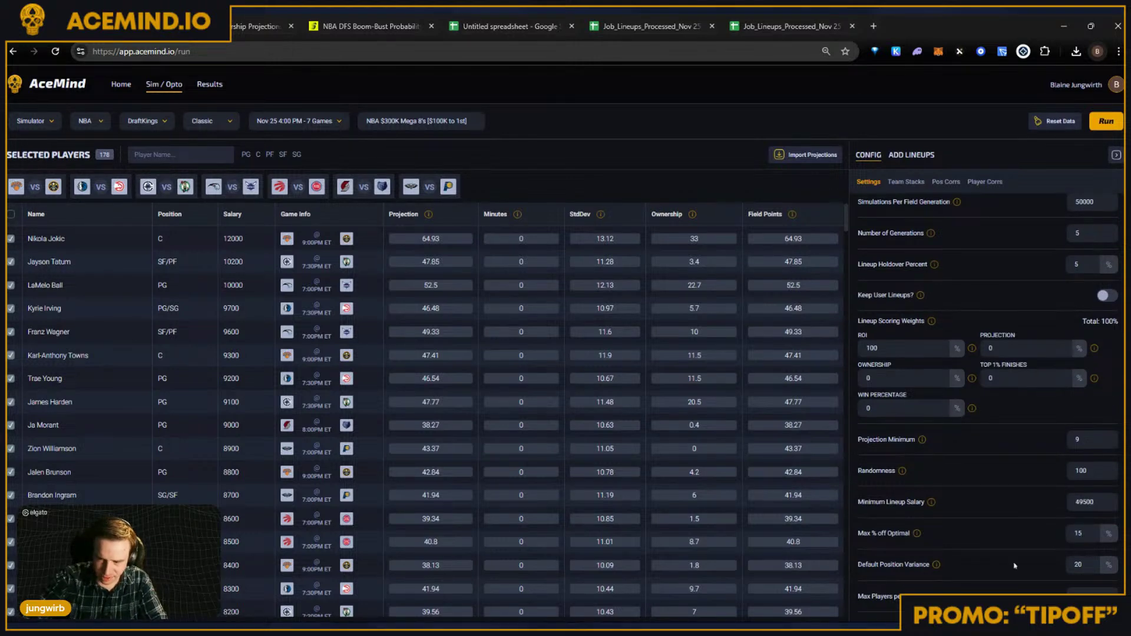
Step: Set the Lineup Scoring Weights to ROI 60%, Projection 10%, Ownership 20% and Win Percentage 10%
{"action": "scroll", "coordinate": [1064, 347], "scroll_direction": "up", "scroll_amount": 2}
{"action": "double_click", "coordinate": [911, 421]}
{"action": "type", "text": "60"}
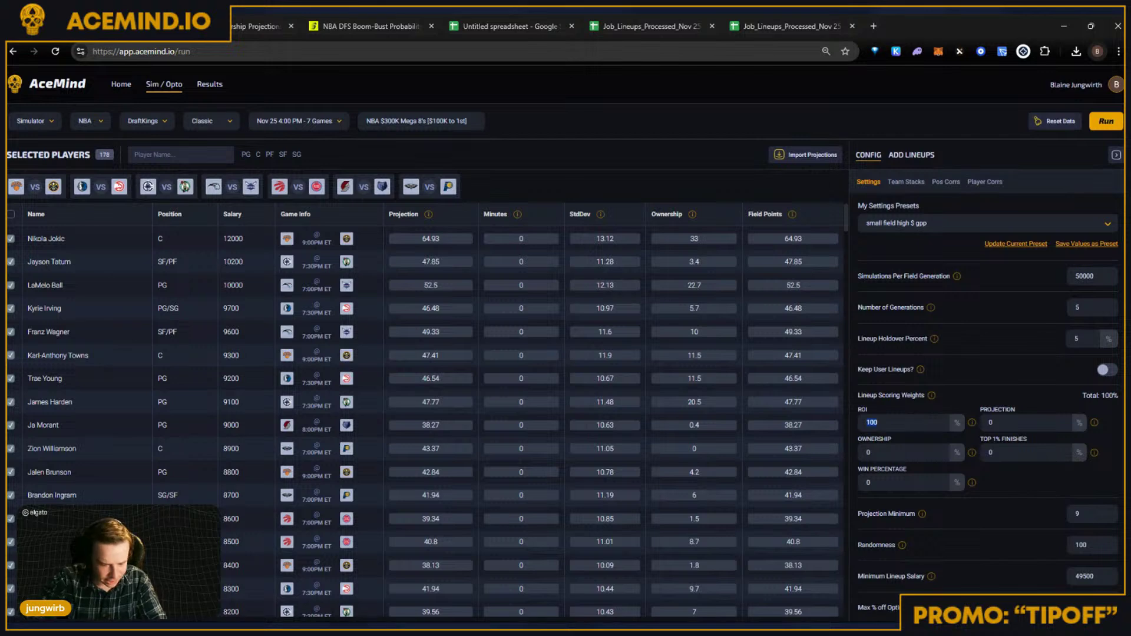
{"action": "key", "text": "Tab"}
{"action": "type", "text": "10"}
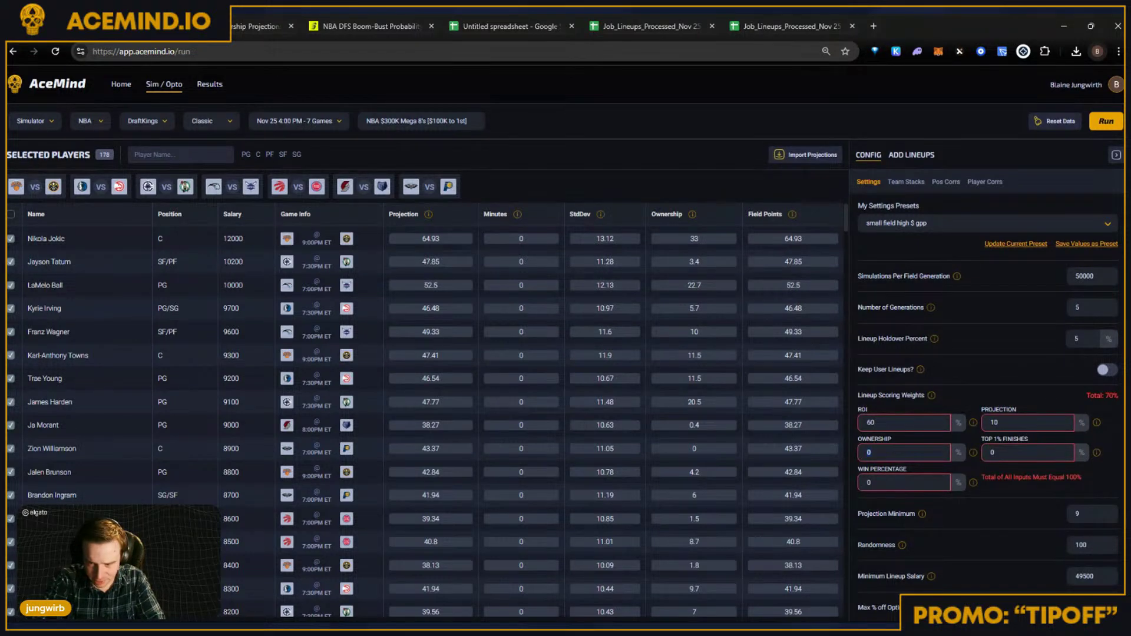
{"action": "type", "text": "20"}
{"action": "key", "text": "Tab"}
{"action": "key", "text": "Tab"}
{"action": "type", "text": "10"}
Step: Update the current "small field high $ gpp" preset with the modified scoring weights
{"action": "left_click", "coordinate": [1067, 245]}
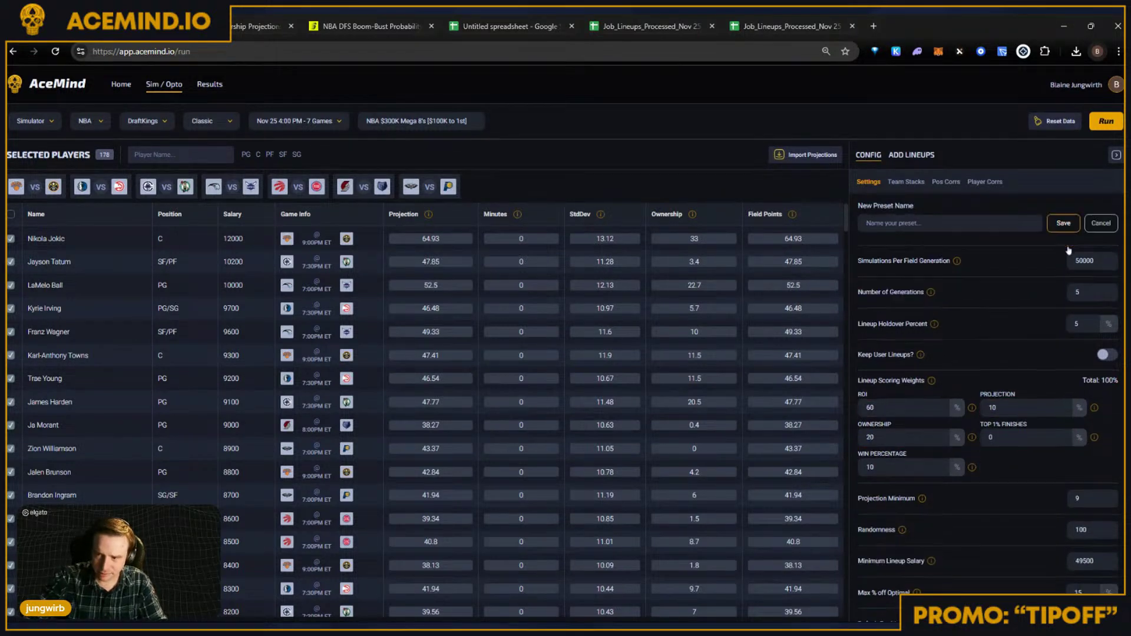
{"action": "left_click", "coordinate": [1099, 224]}
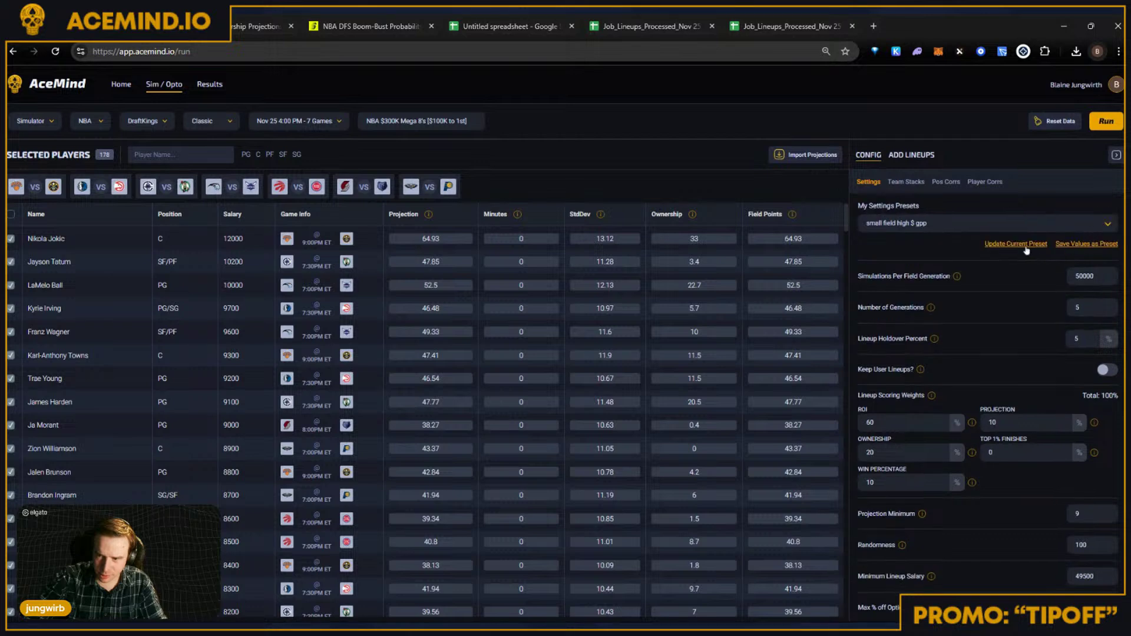
{"action": "left_click", "coordinate": [1026, 245]}
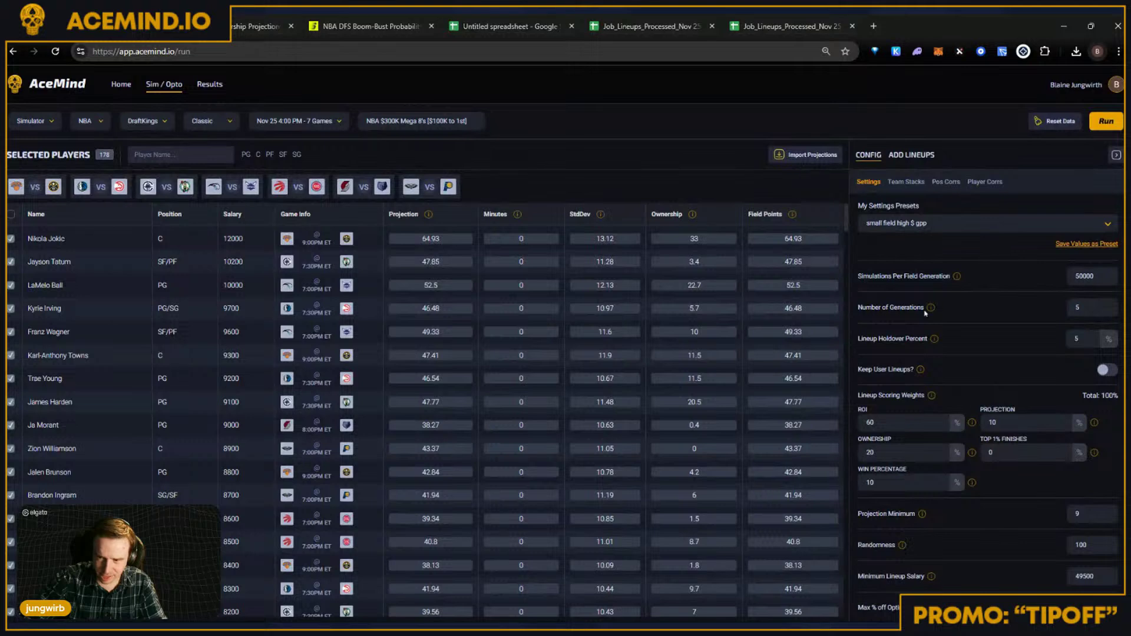
Step: Turn on Keep User Lineups, set the Lineup Holdover Percent to 8%, and update the current preset
{"action": "left_click", "coordinate": [1106, 369]}
{"action": "type", "text": "8"}
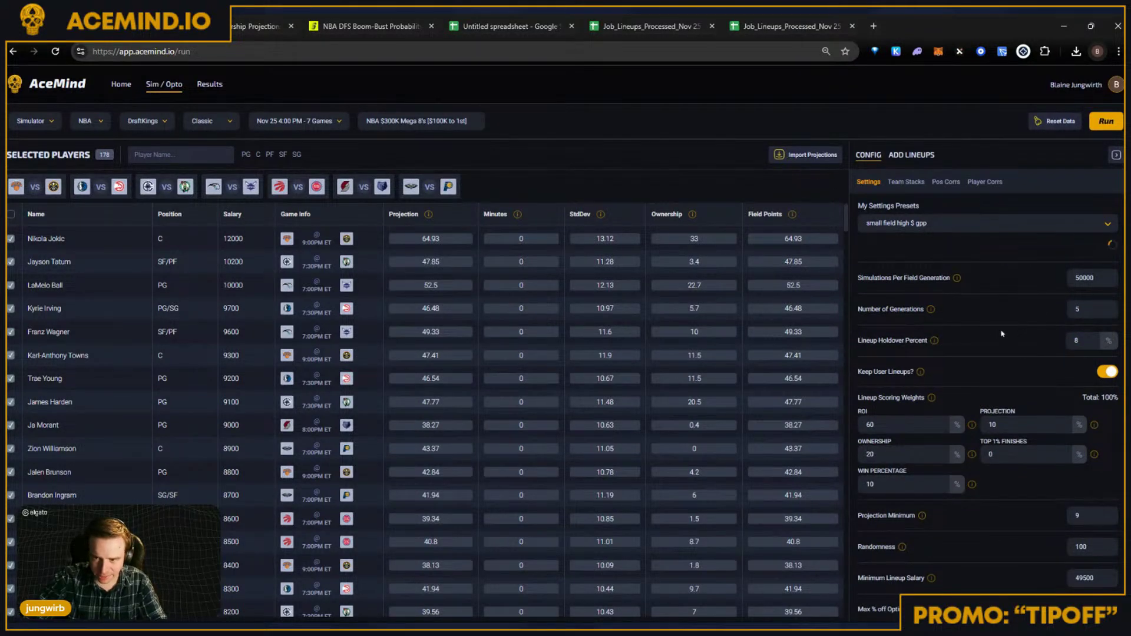
{"action": "key", "text": "shift+Tab"}
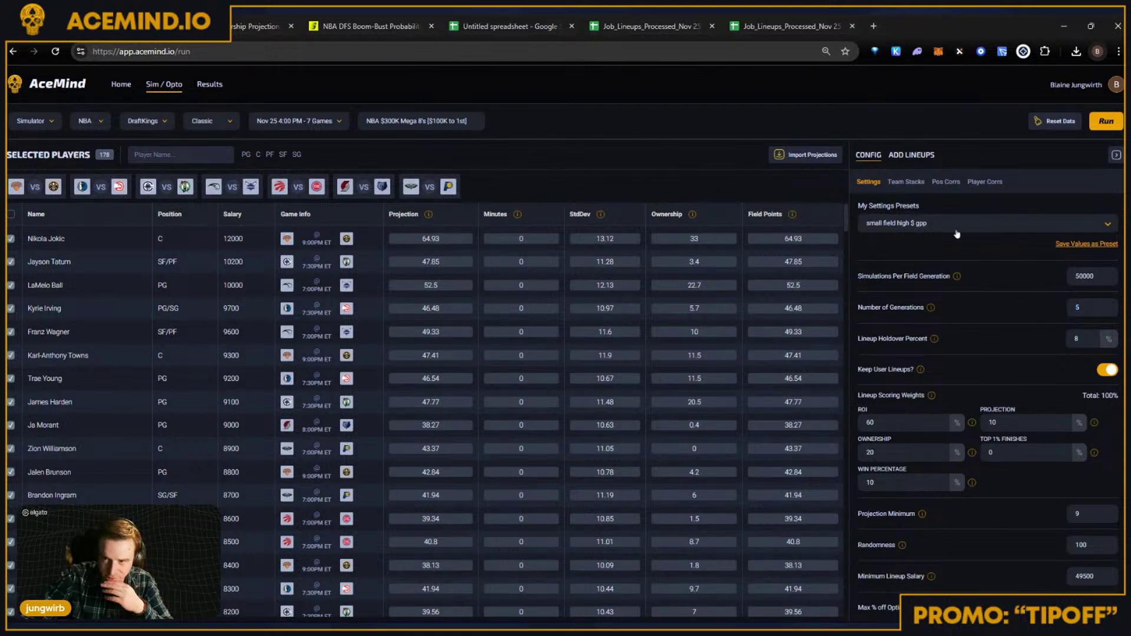
{"action": "left_click", "coordinate": [985, 305]}
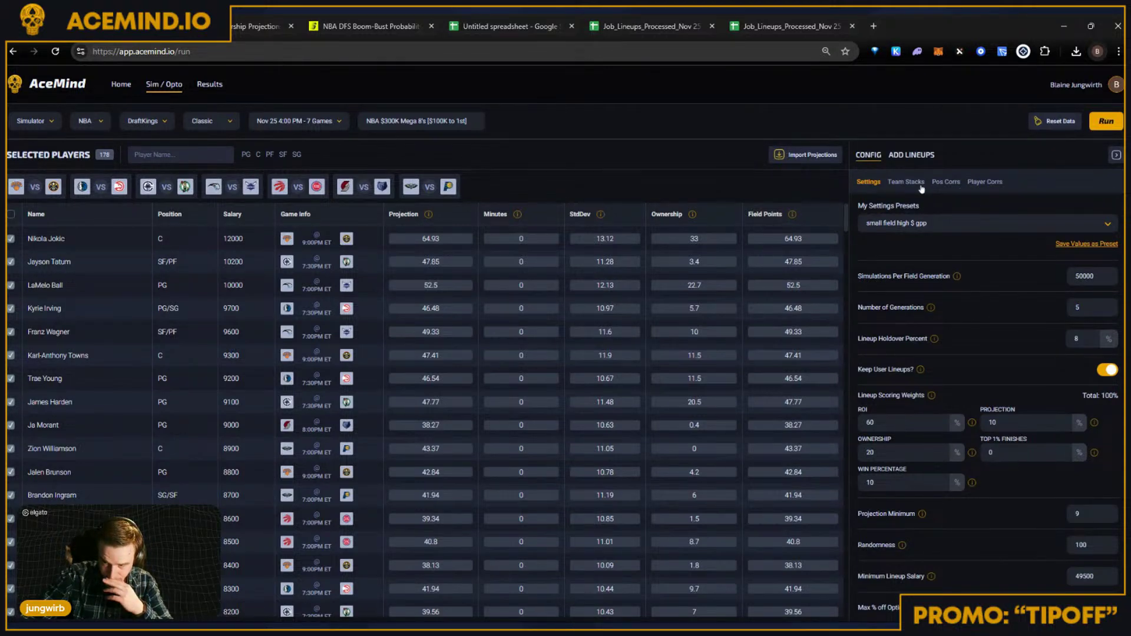
Step: Upload a lineups file as custom lineups for the sim to consider
{"action": "left_click", "coordinate": [911, 155]}
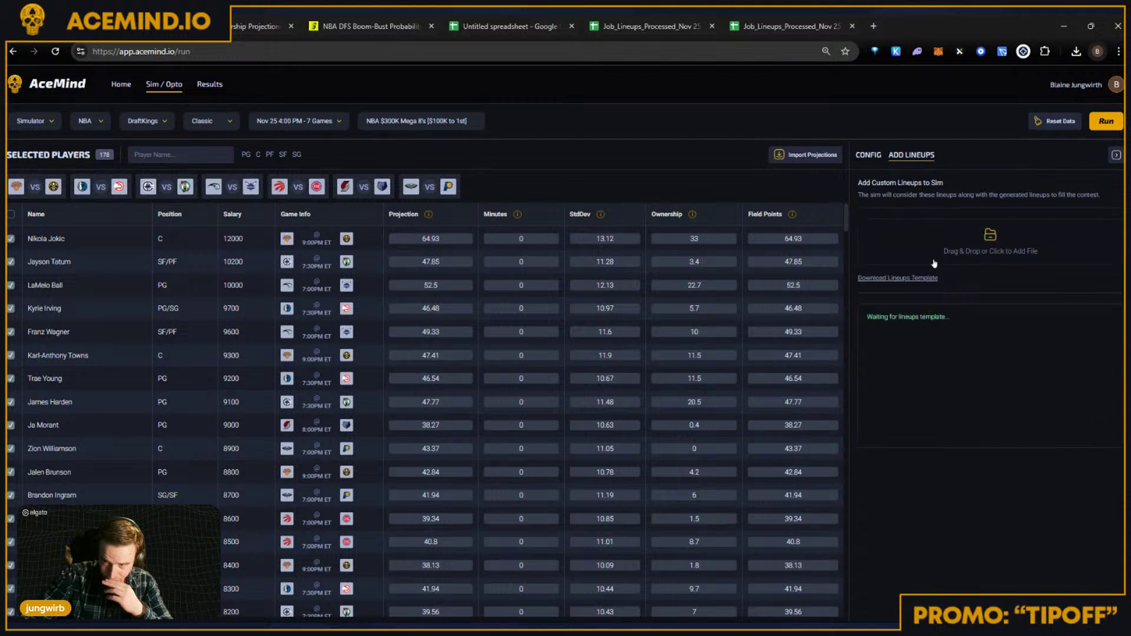
{"action": "left_click", "coordinate": [978, 265]}
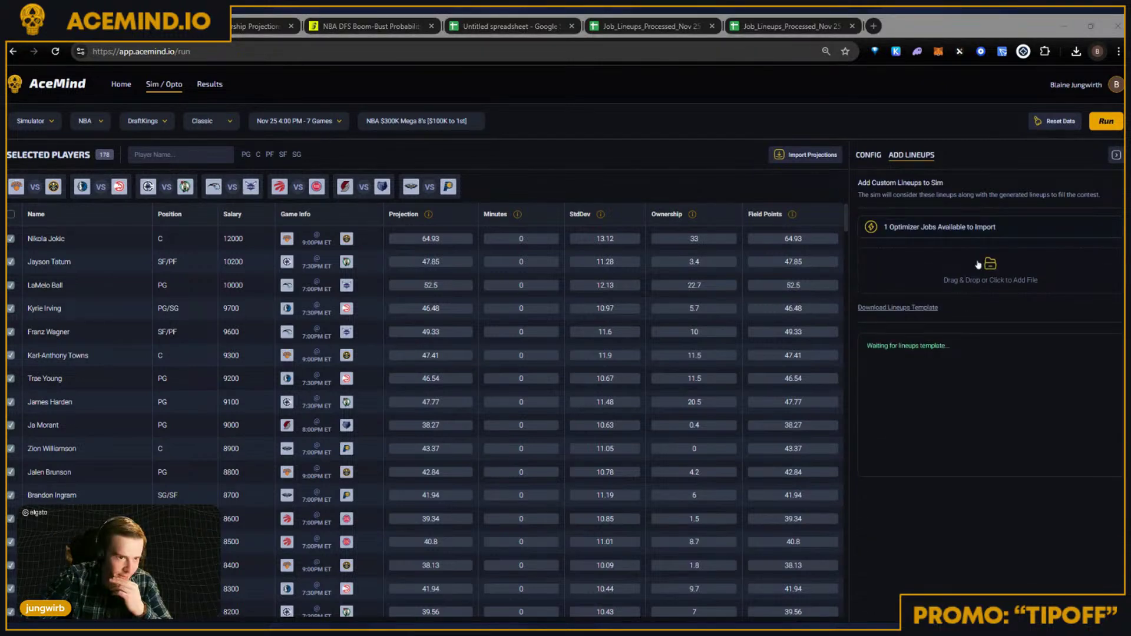
{"action": "key", "text": "Return"}
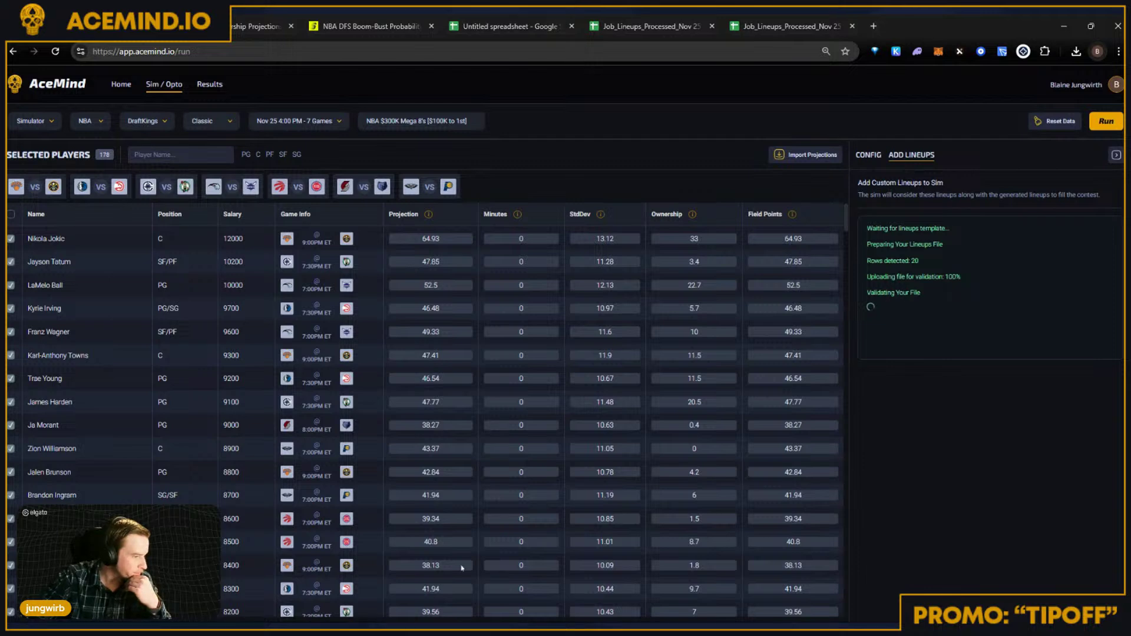
Step: Examine the default custom position correlation values for Nikola Jokic and leave the form without adding a correlation
{"action": "left_click", "coordinate": [868, 155]}
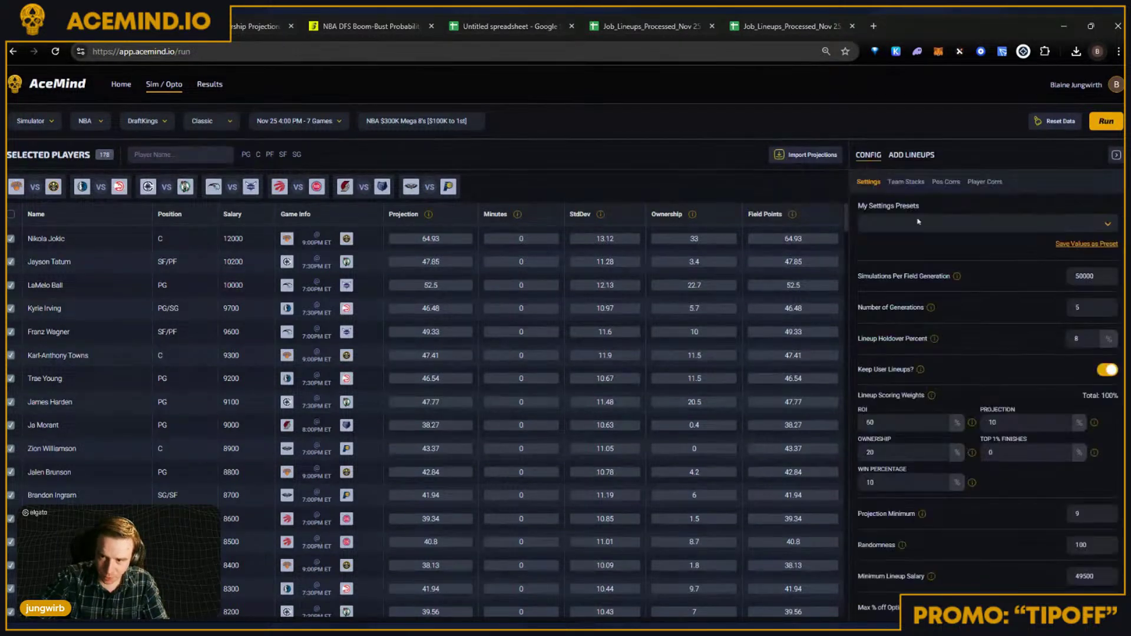
{"action": "left_click", "coordinate": [946, 181]}
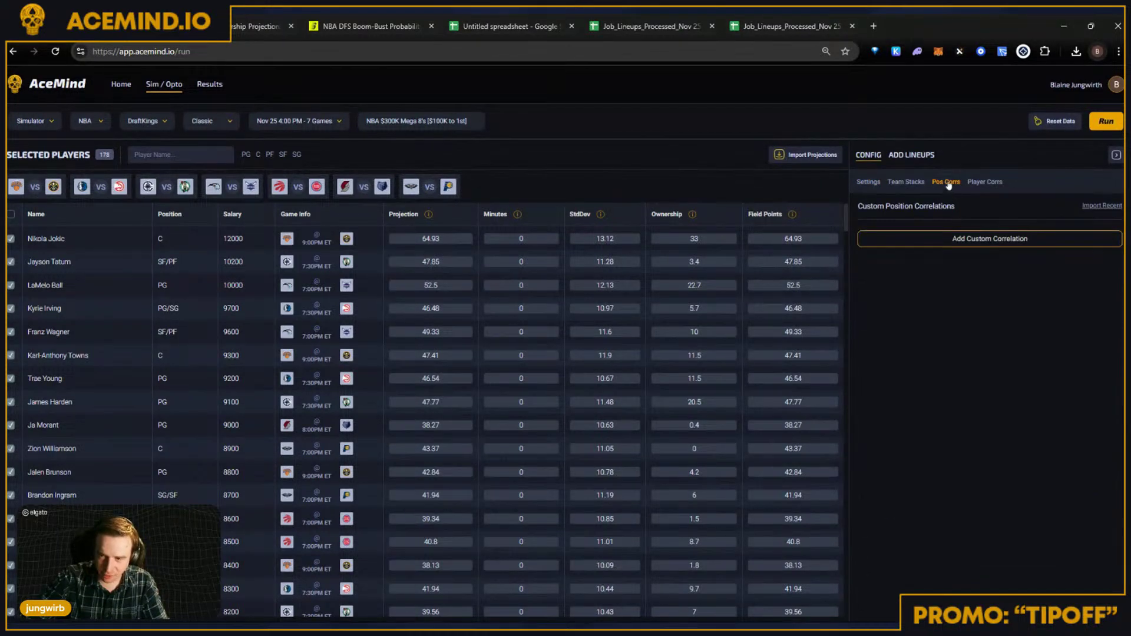
{"action": "left_click", "coordinate": [974, 237]}
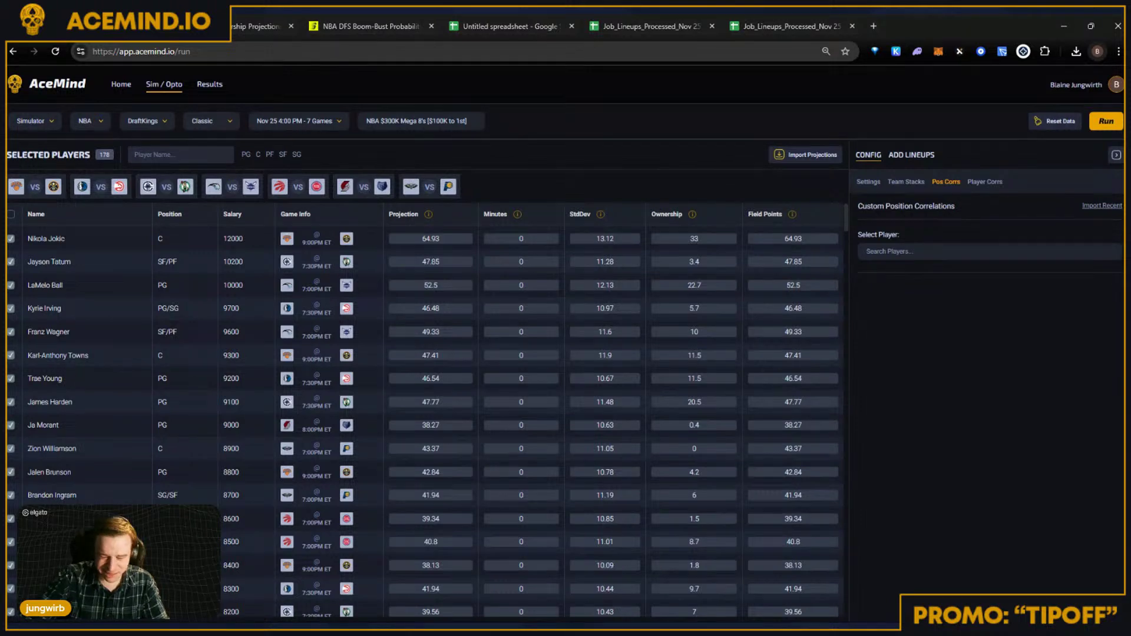
{"action": "left_click", "coordinate": [890, 250]}
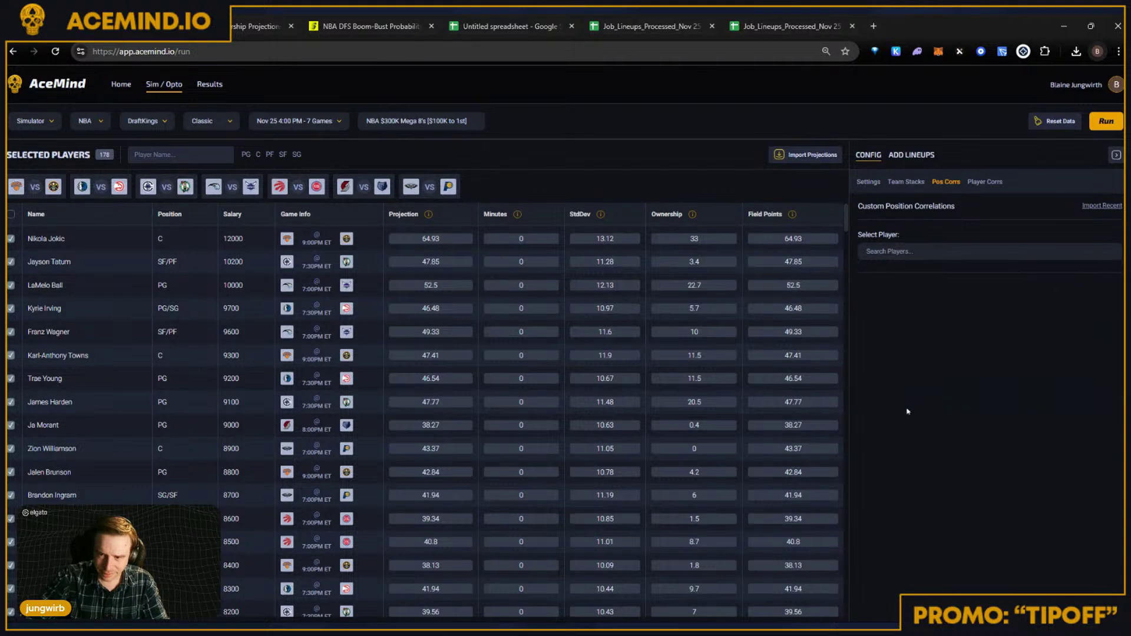
{"action": "left_click", "coordinate": [899, 271]}
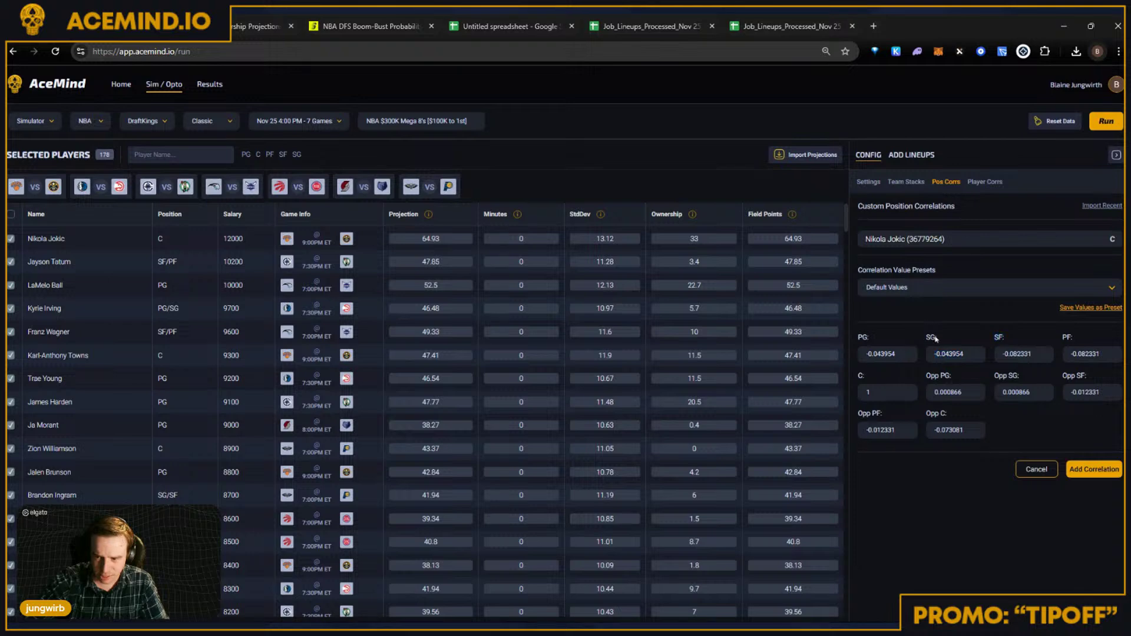
{"action": "left_click_drag", "start_coordinate": [987, 383], "coordinate": [995, 419]}
{"action": "left_click", "coordinate": [985, 418]}
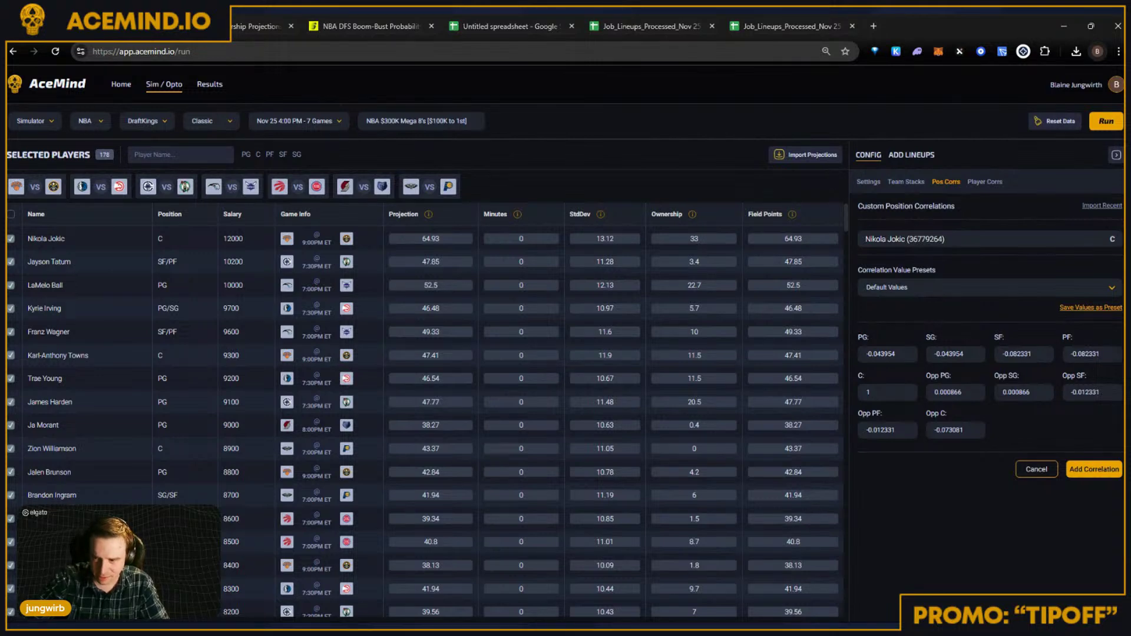
{"action": "double_click", "coordinate": [1085, 354]}
{"action": "left_click_drag", "start_coordinate": [1084, 353], "coordinate": [1042, 353]}
{"action": "key", "text": "ctrl+z"}
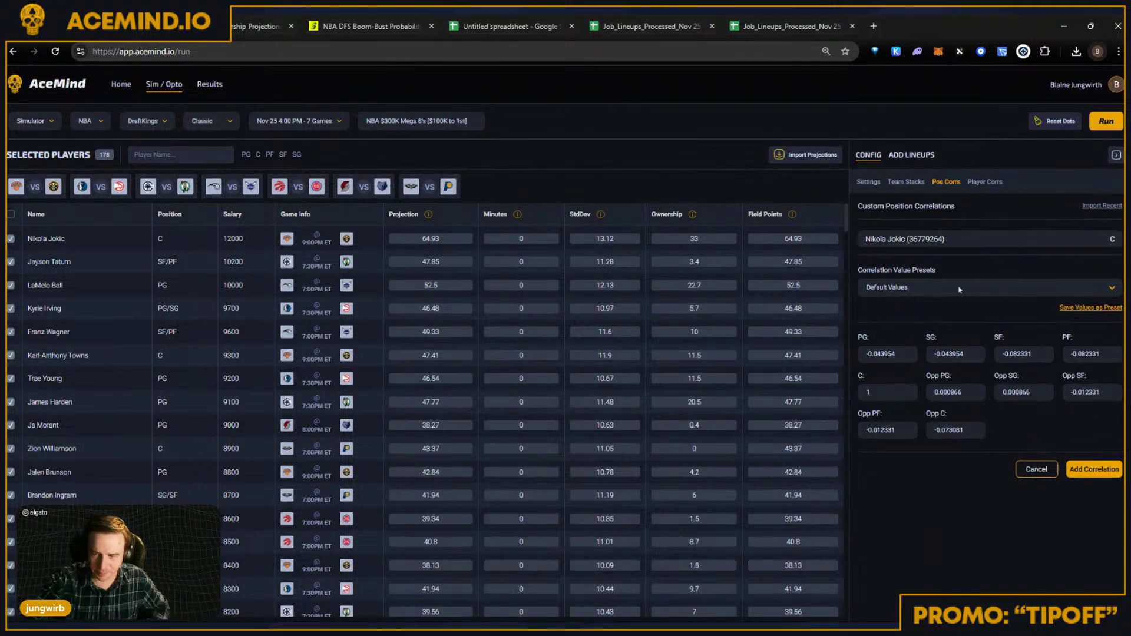
{"action": "left_click", "coordinate": [1034, 469]}
Step: Add a player-to-player correlation of 0.2 between Nikola Jokic and Jamal Murray
{"action": "left_click", "coordinate": [995, 182]}
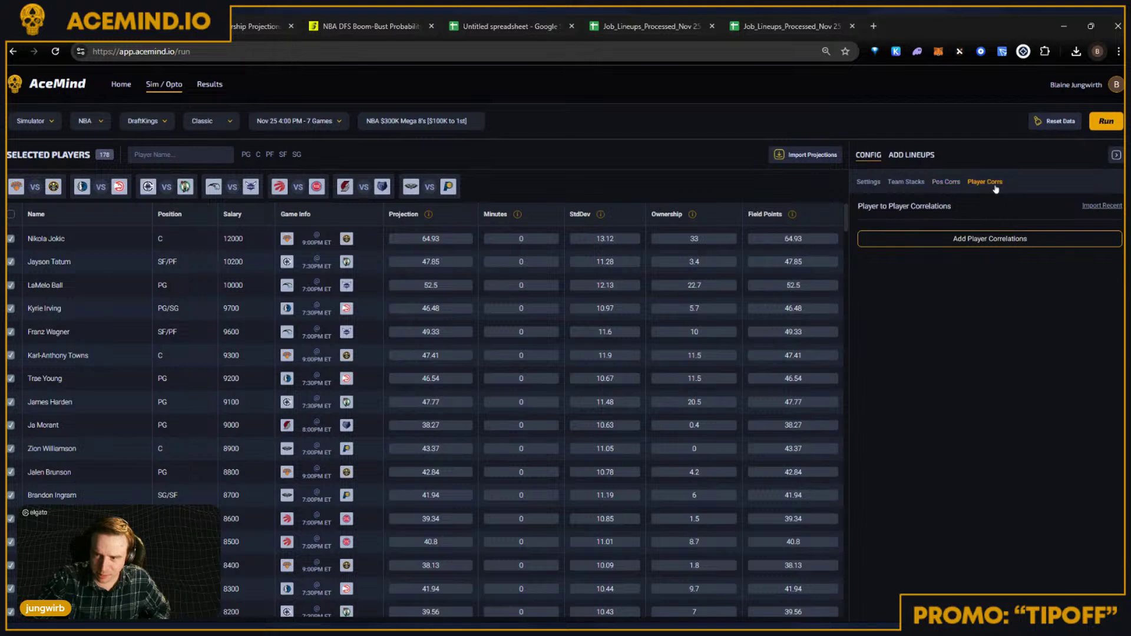
{"action": "left_click", "coordinate": [930, 237]}
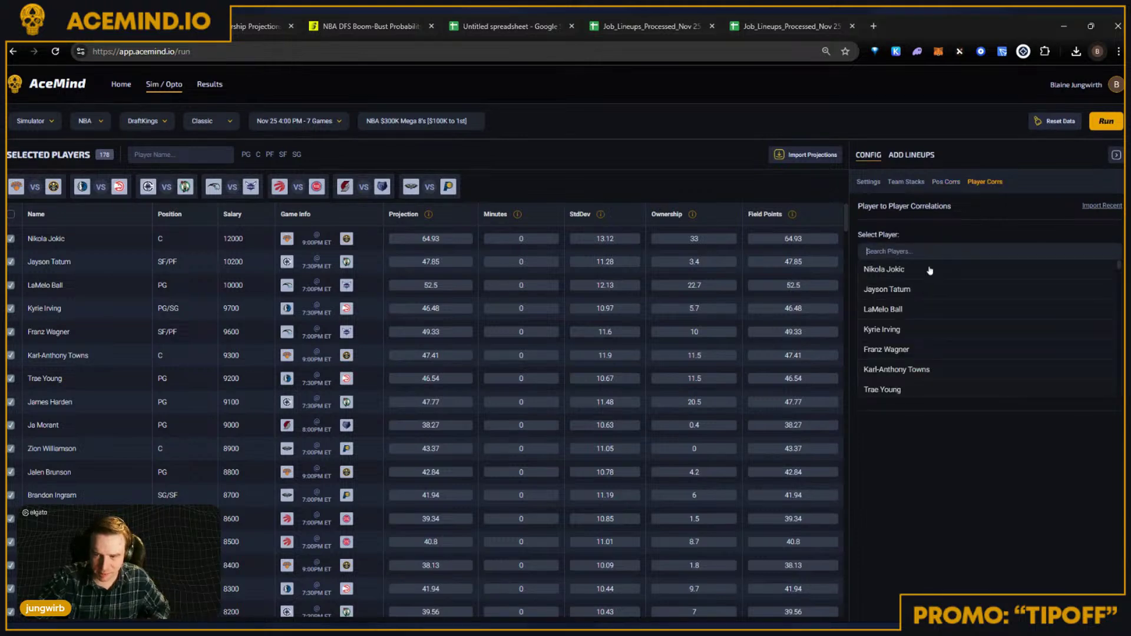
{"action": "left_click", "coordinate": [929, 270]}
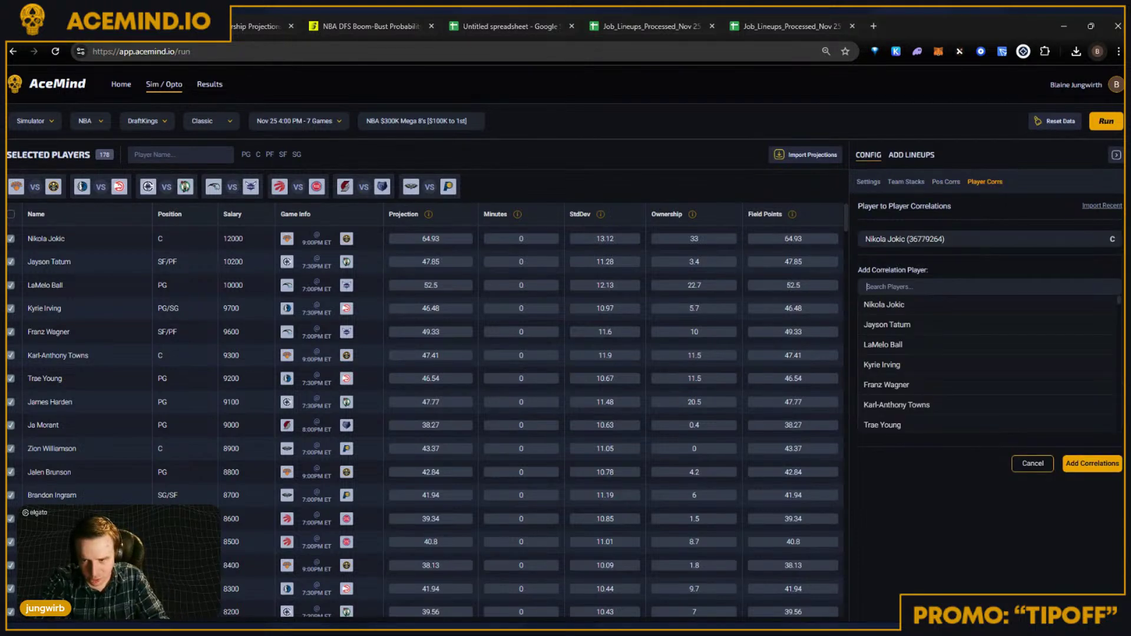
{"action": "type", "text": "jamal"}
{"action": "left_click", "coordinate": [922, 304]}
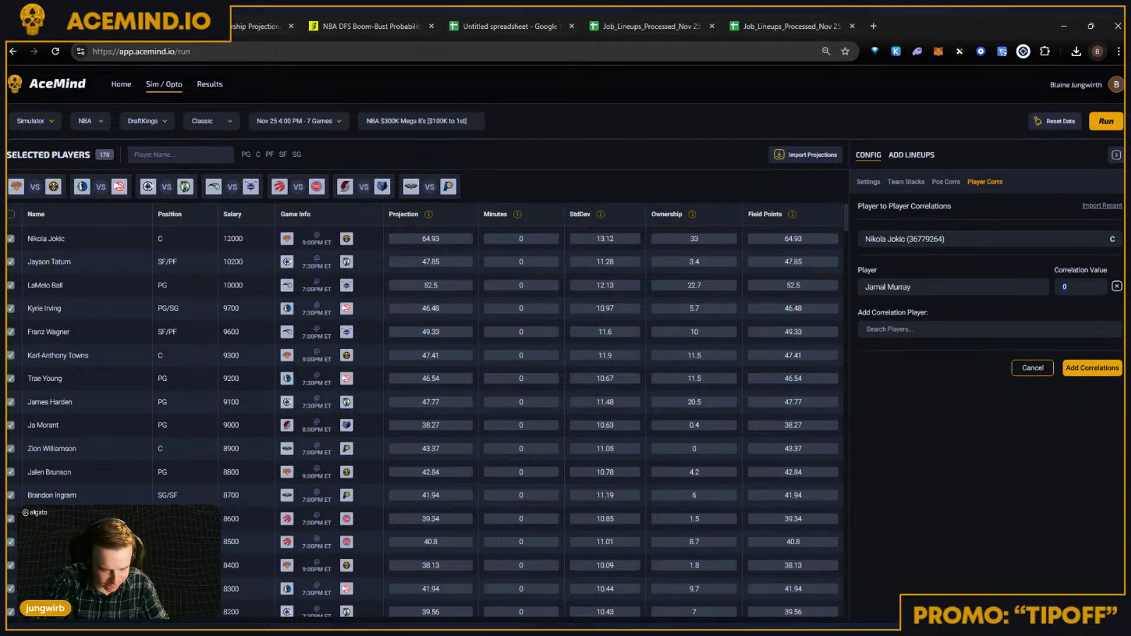
{"action": "type", "text": ".1"}
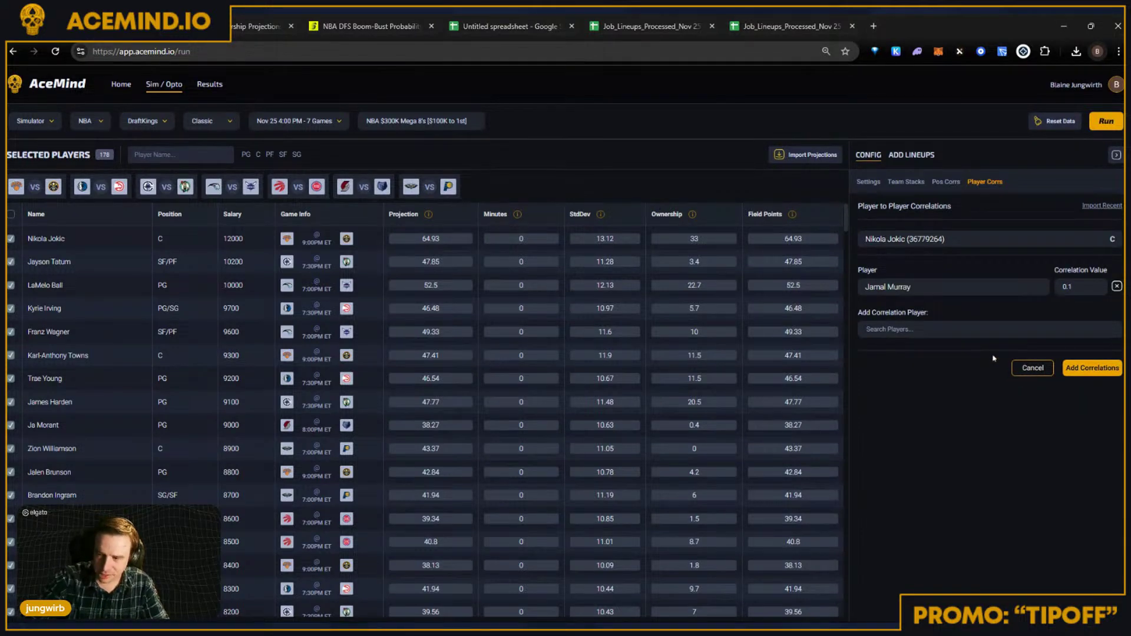
{"action": "left_click_drag", "start_coordinate": [1061, 287], "coordinate": [1077, 299]}
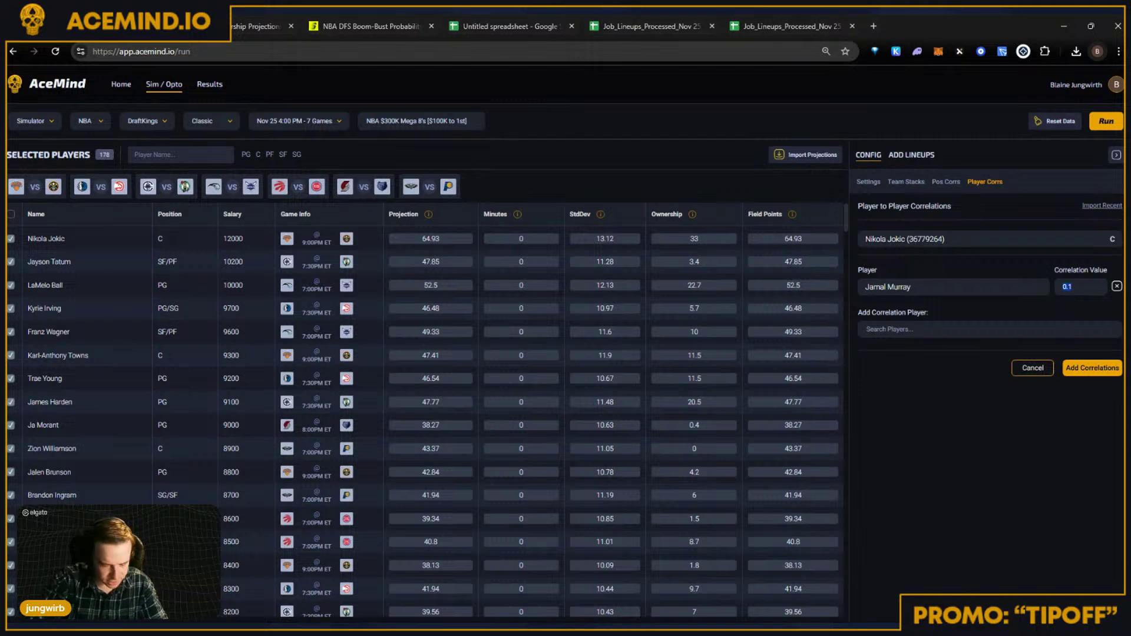
{"action": "type", "text": "0.2"}
{"action": "left_click", "coordinate": [1087, 369]}
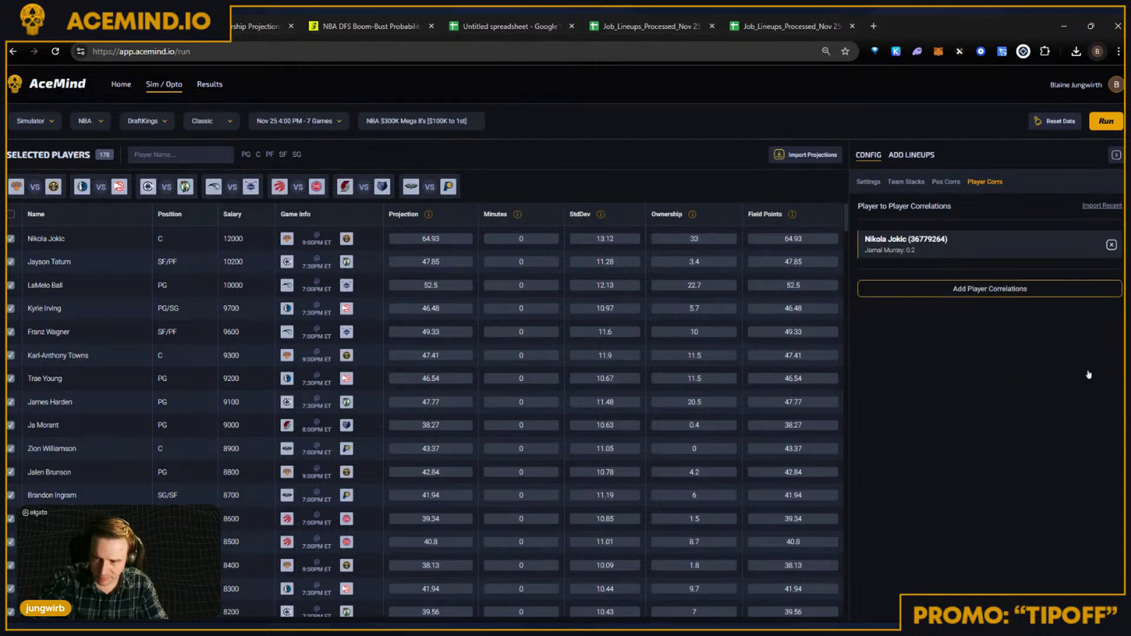
{"action": "mouse_move", "coordinate": [912, 252]}
{"action": "left_mouse_down"}
{"action": "mouse_move", "coordinate": [863, 240]}
{"action": "mouse_move", "coordinate": [934, 254]}
{"action": "left_mouse_up"}
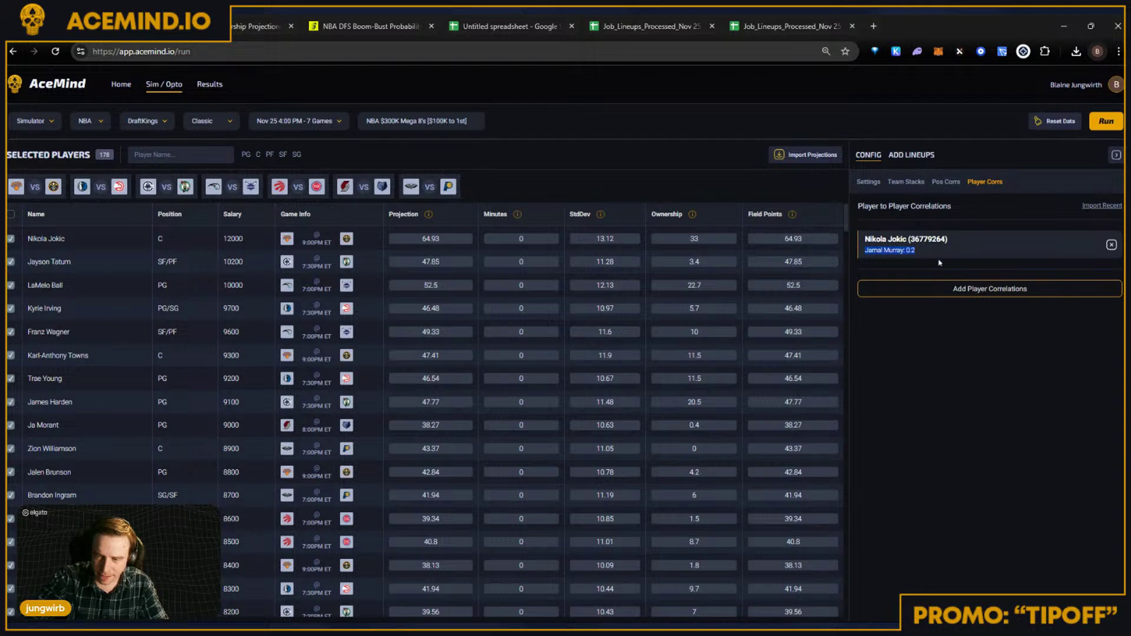
{"action": "left_click", "coordinate": [939, 263]}
Step: Add a player-to-player correlation of -0.5 between Jamal Murray and Michael Porter Jr
{"action": "left_click", "coordinate": [966, 288]}
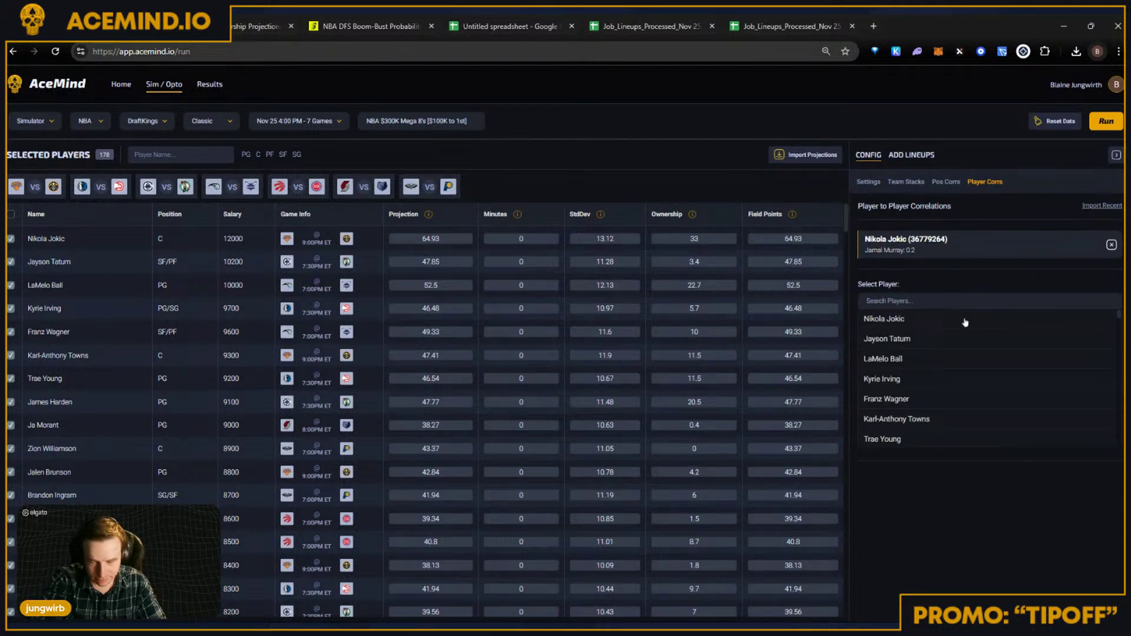
{"action": "type", "text": "jamal"}
{"action": "left_click", "coordinate": [965, 322]}
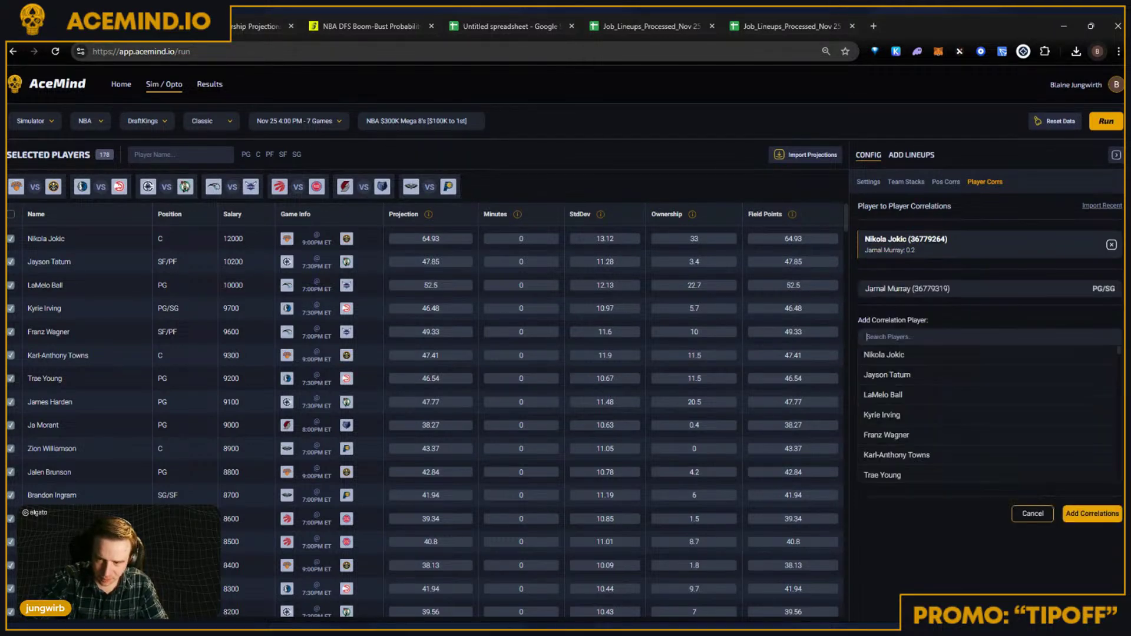
{"action": "type", "text": "michael"}
{"action": "left_click", "coordinate": [919, 360]}
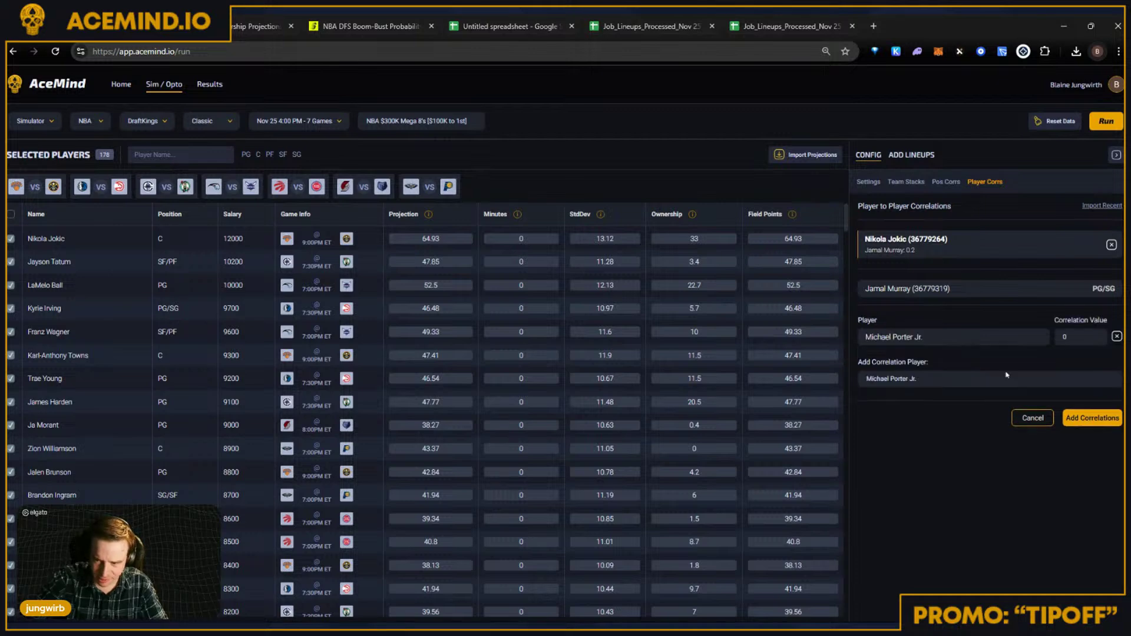
{"action": "left_click", "coordinate": [1081, 337]}
{"action": "type", "text": "-"}
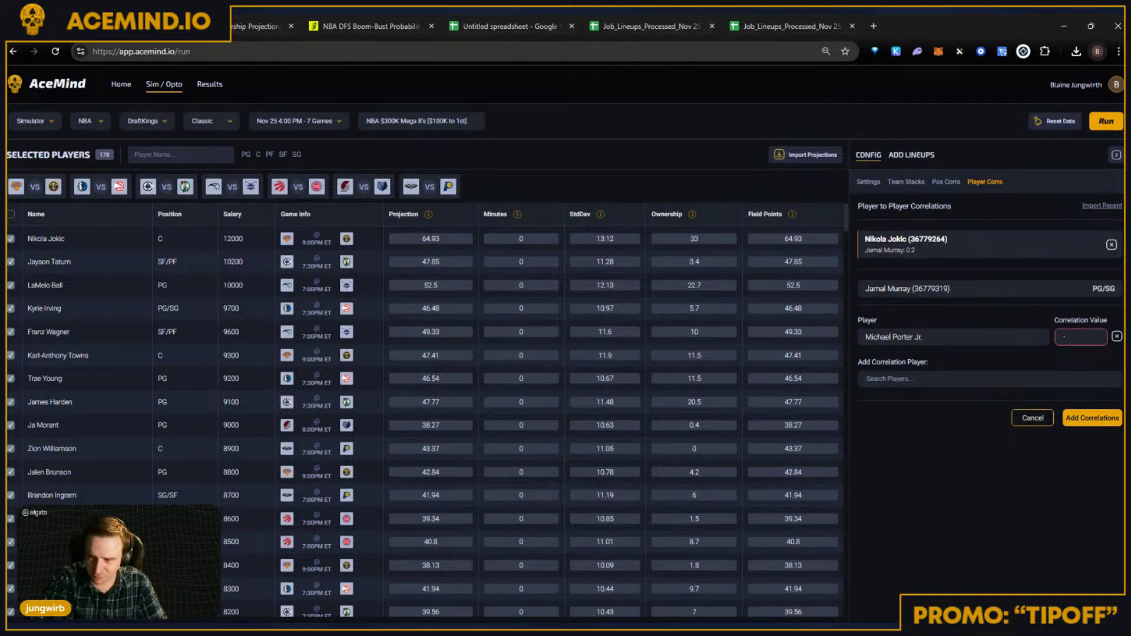
{"action": "type", "text": "0"}
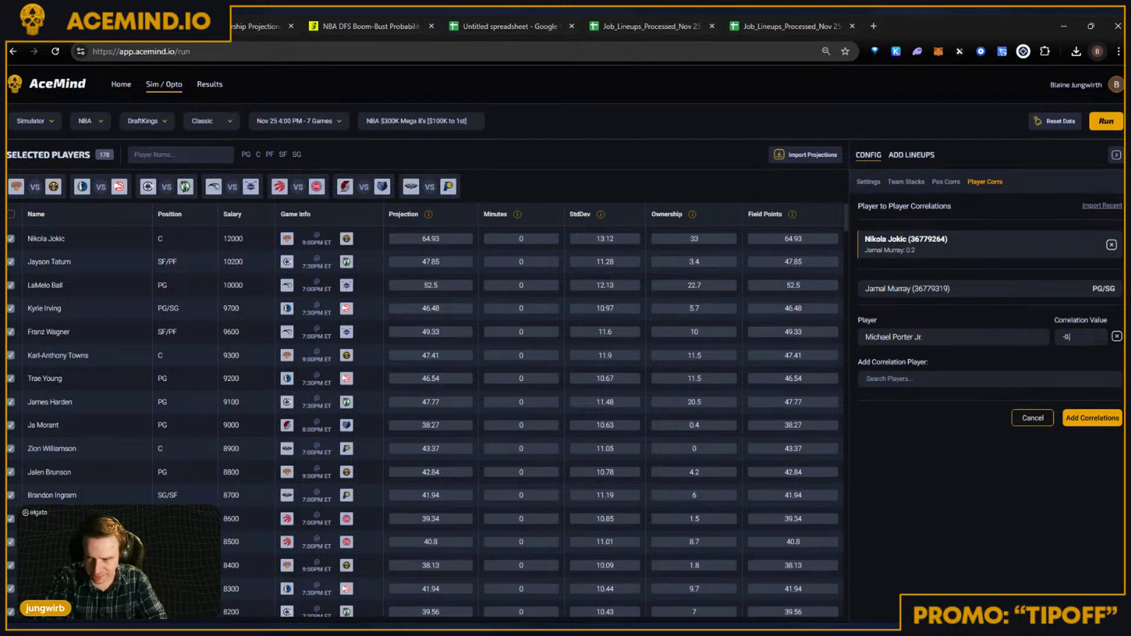
{"action": "type", "text": ".5"}
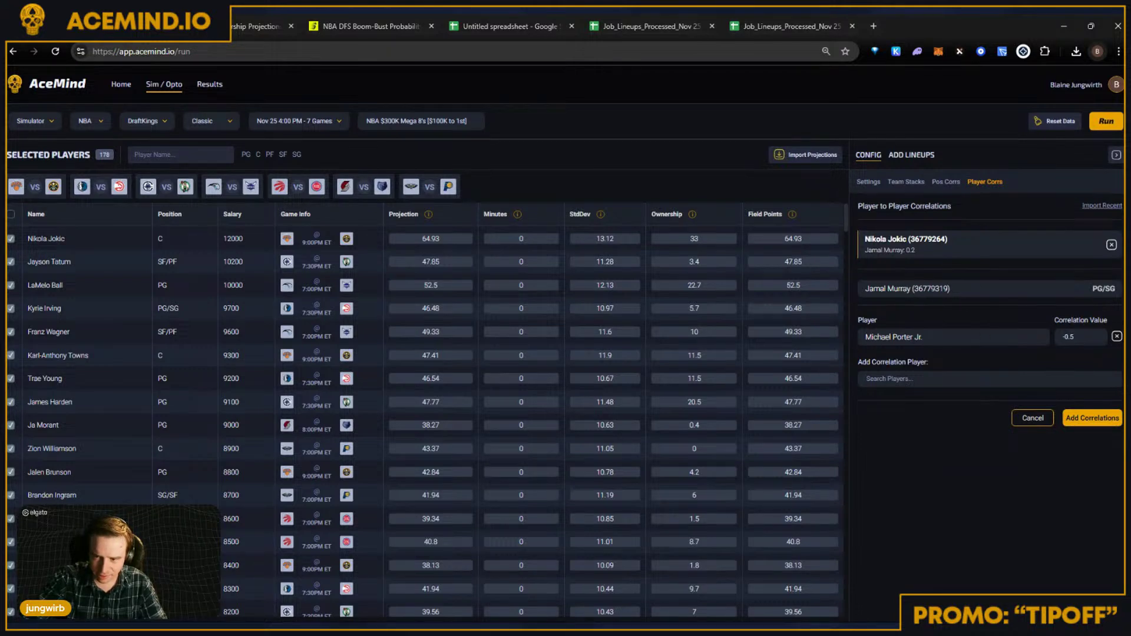
{"action": "left_click", "coordinate": [1110, 422]}
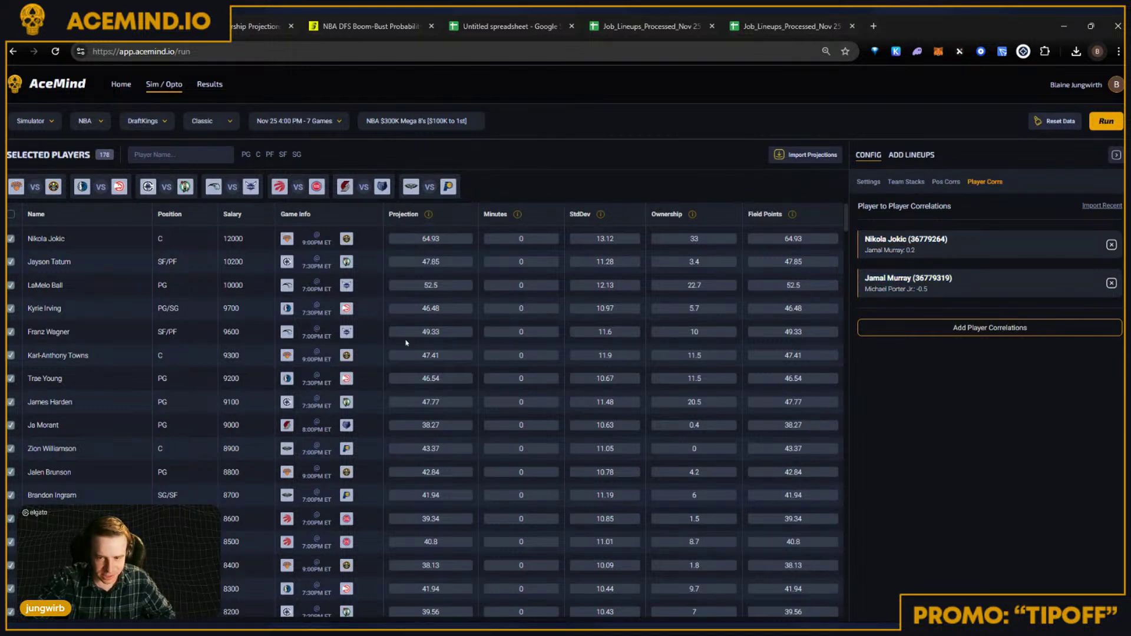
{"action": "triple_click", "coordinate": [864, 282]}
{"action": "left_click", "coordinate": [863, 280]}
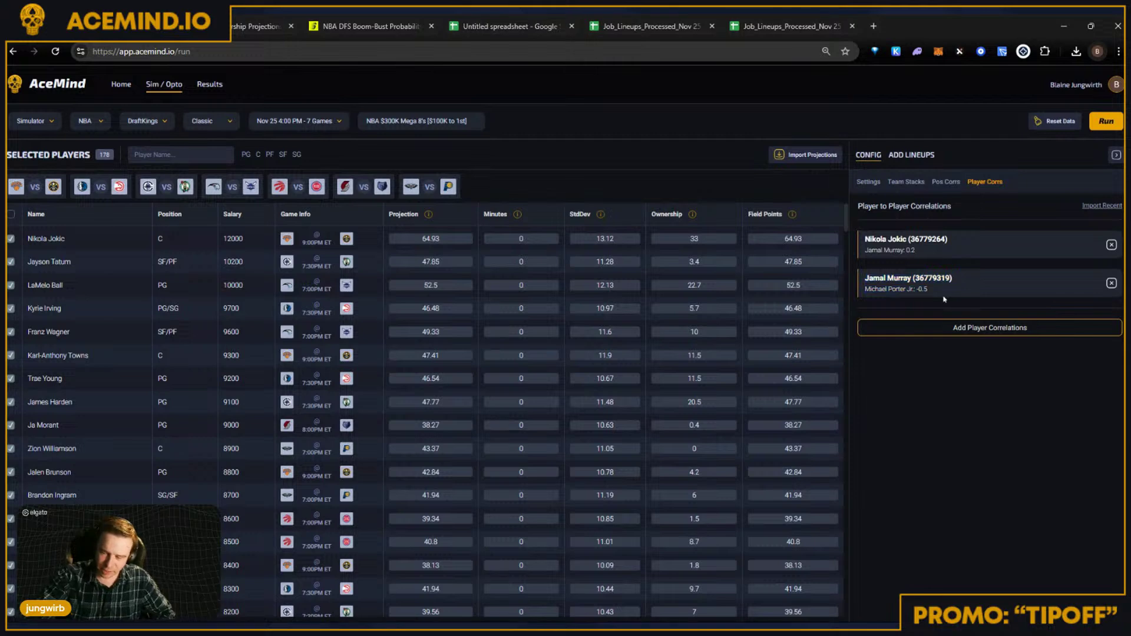
{"action": "left_click_drag", "start_coordinate": [864, 277], "coordinate": [913, 288]}
{"action": "left_click", "coordinate": [941, 289]}
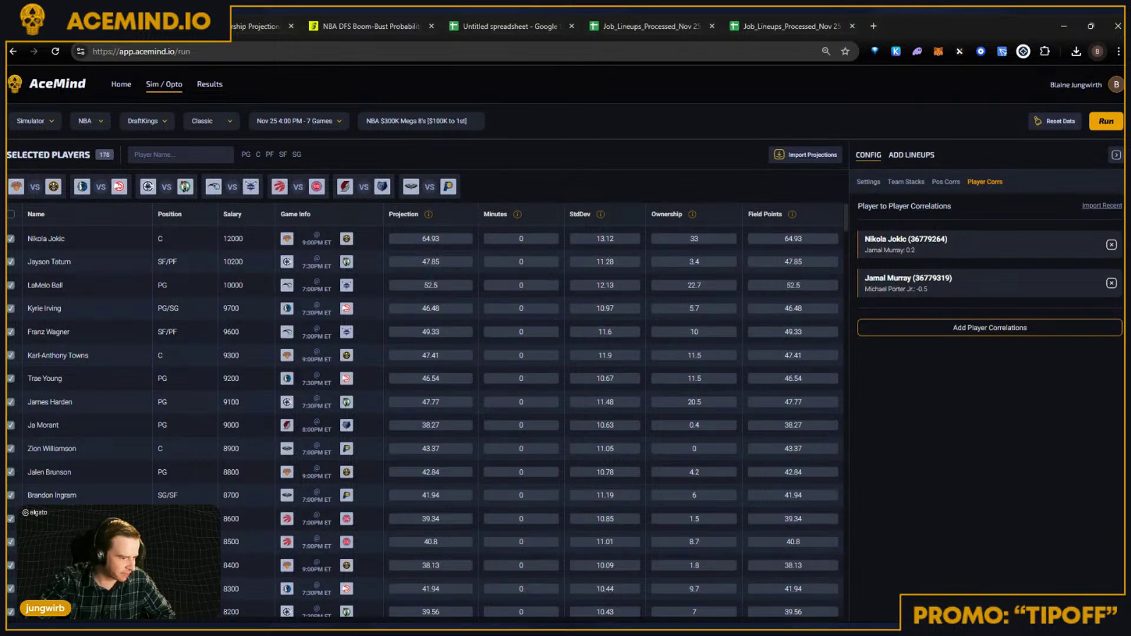
Step: Review the configured player correlations and sim settings, and run the NBA DraftKings simulation for the $300K Mega 8's contest
{"action": "left_click_drag", "start_coordinate": [958, 293], "coordinate": [903, 272]}
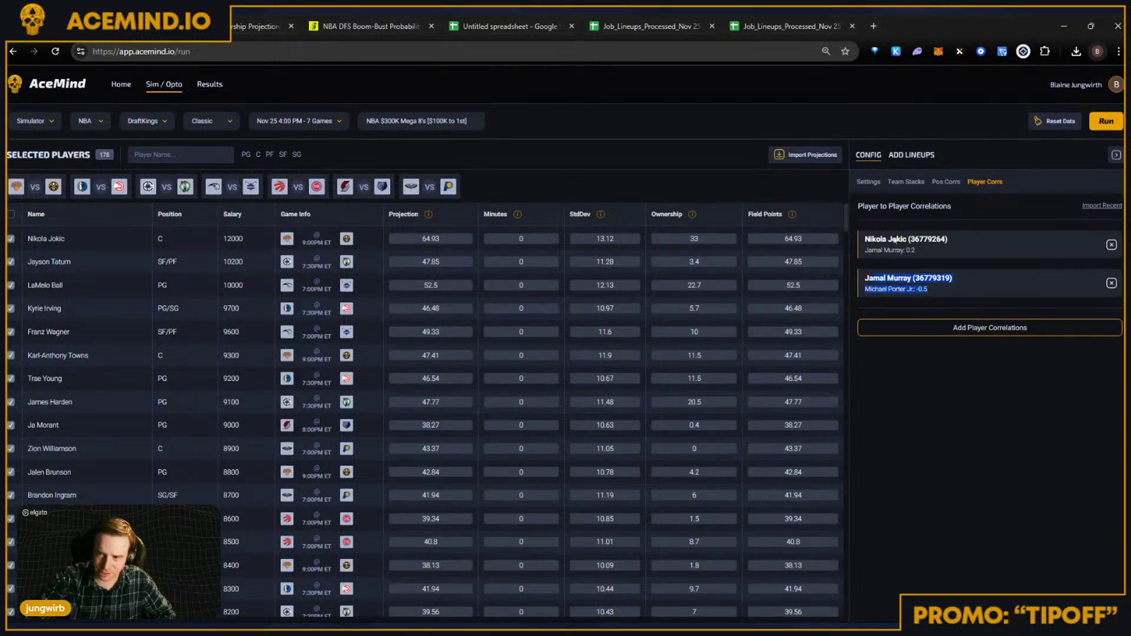
{"action": "left_click", "coordinate": [868, 182]}
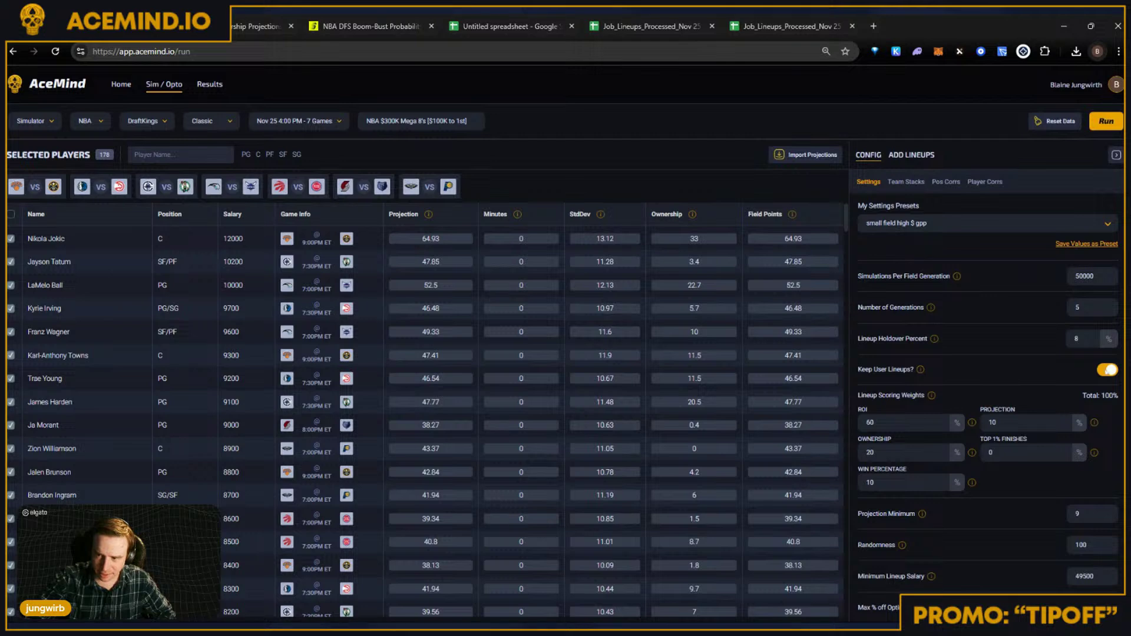
{"action": "left_click", "coordinate": [1112, 119]}
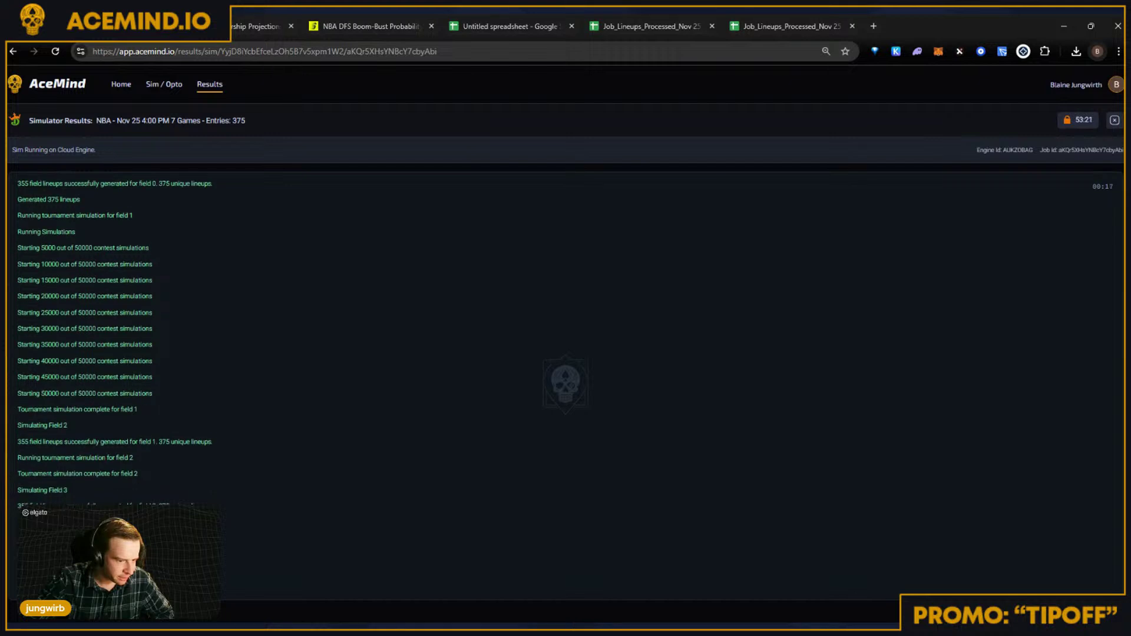
Step: Examine the running simulation's log for the uploaded lineups, the generated field lineups and the progress of each field
{"action": "left_click_drag", "start_coordinate": [21, 408], "coordinate": [247, 371]}
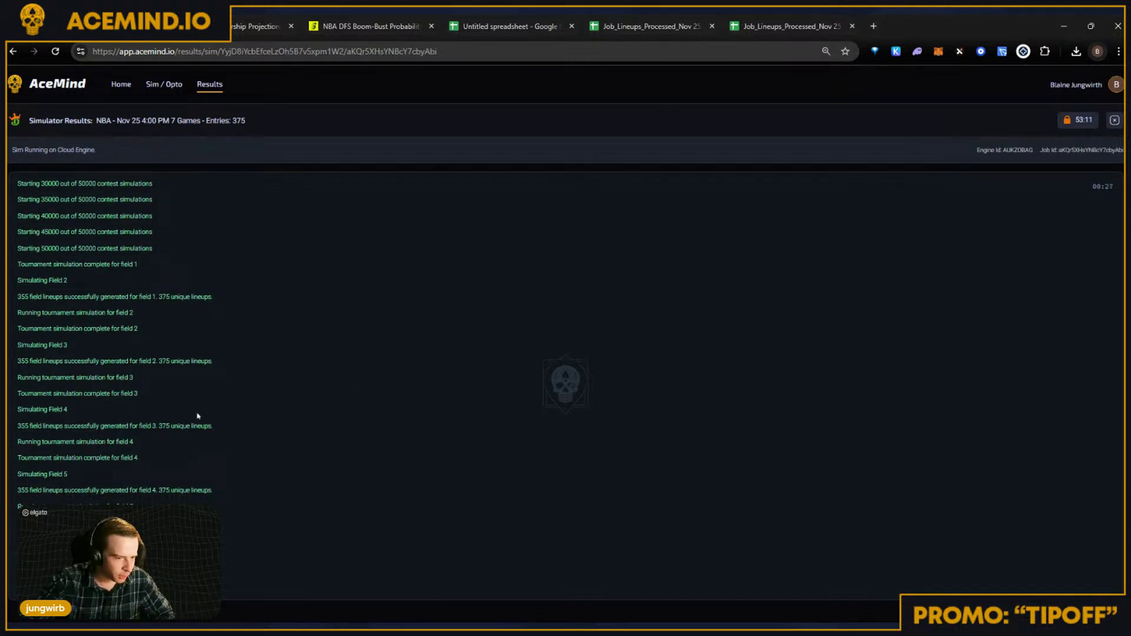
{"action": "scroll", "coordinate": [197, 415], "scroll_direction": "up", "scroll_amount": 5}
{"action": "left_click_drag", "start_coordinate": [214, 330], "coordinate": [18, 330]}
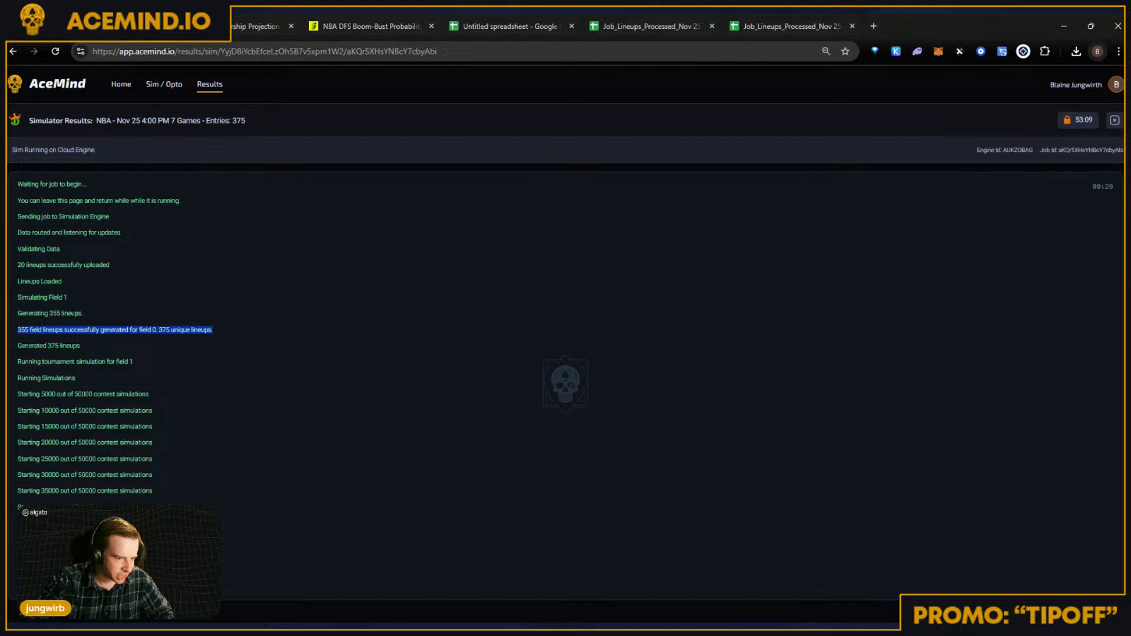
{"action": "left_click", "coordinate": [184, 377]}
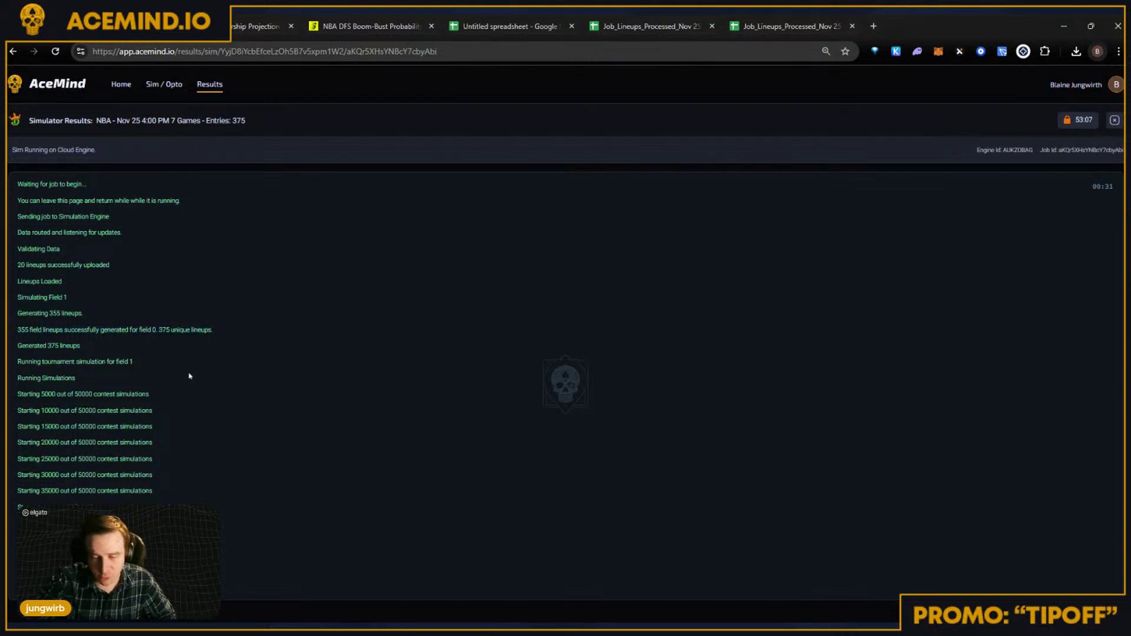
{"action": "scroll", "coordinate": [236, 395], "scroll_direction": "down", "scroll_amount": 5}
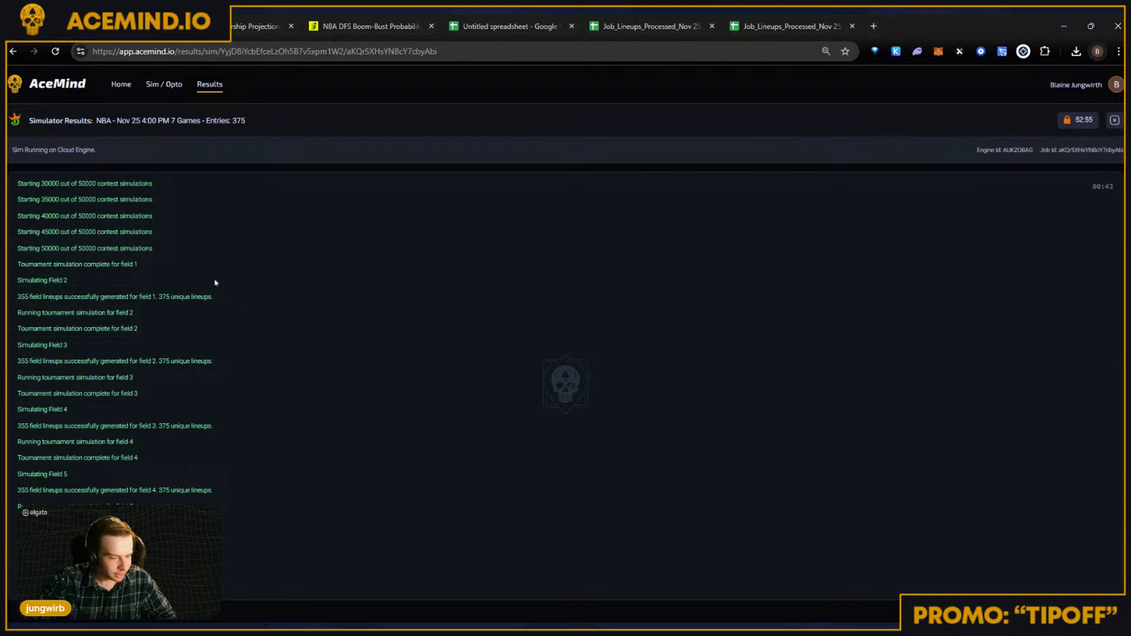
Step: Reload the running simulation and reopen it from the recent results to check whether it has finished
{"action": "left_click", "coordinate": [55, 51]}
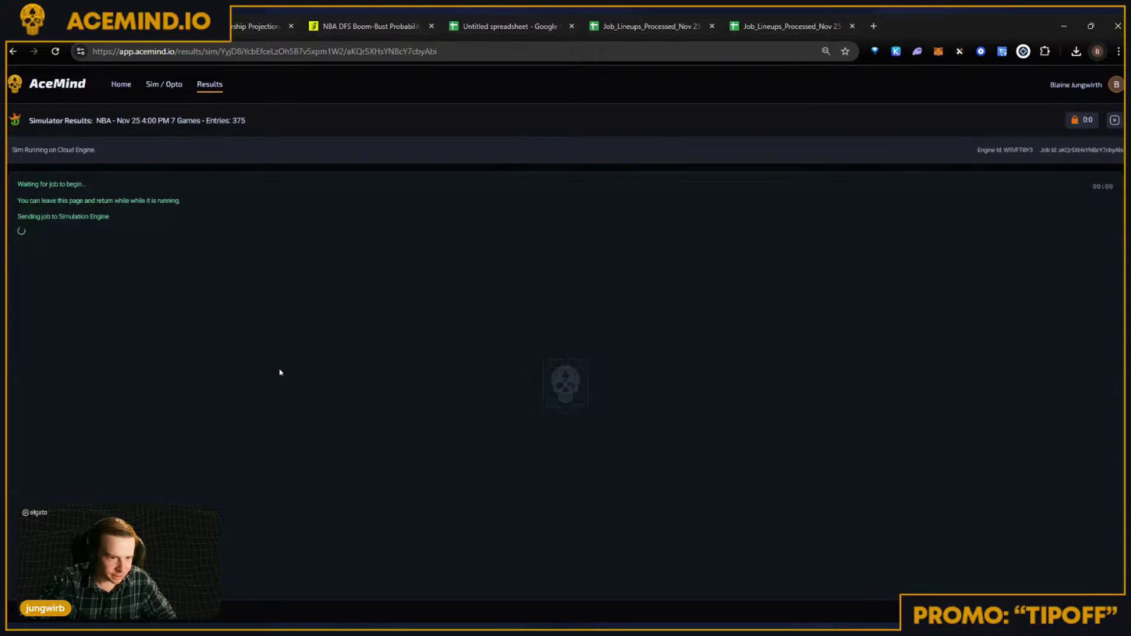
{"action": "left_click", "coordinate": [121, 85]}
{"action": "left_click", "coordinate": [318, 231]}
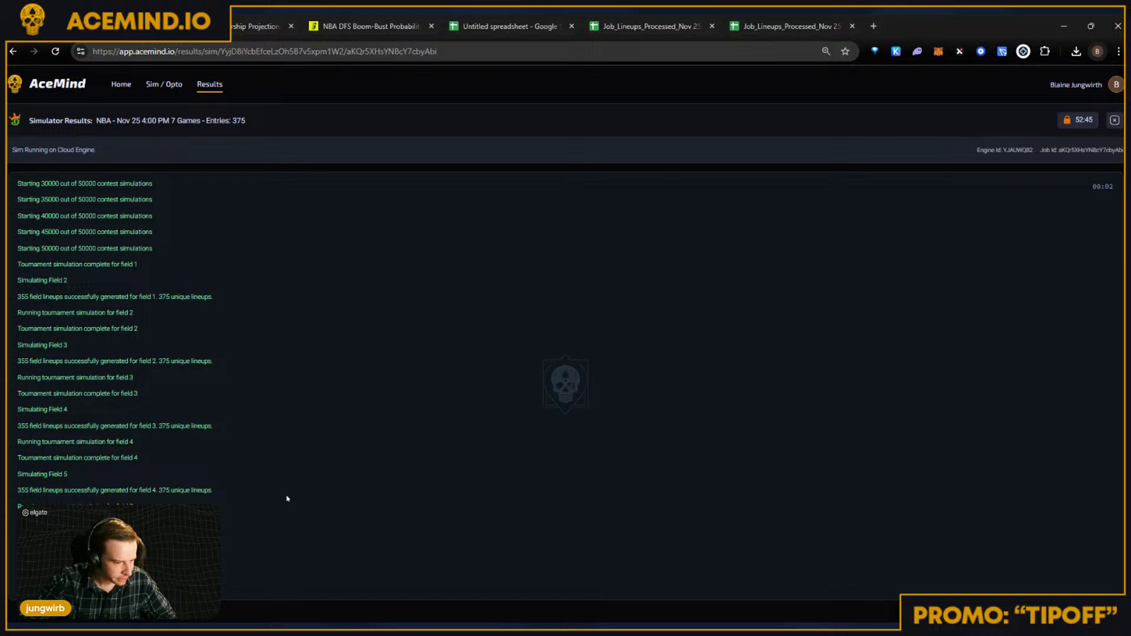
{"action": "left_click", "coordinate": [120, 84]}
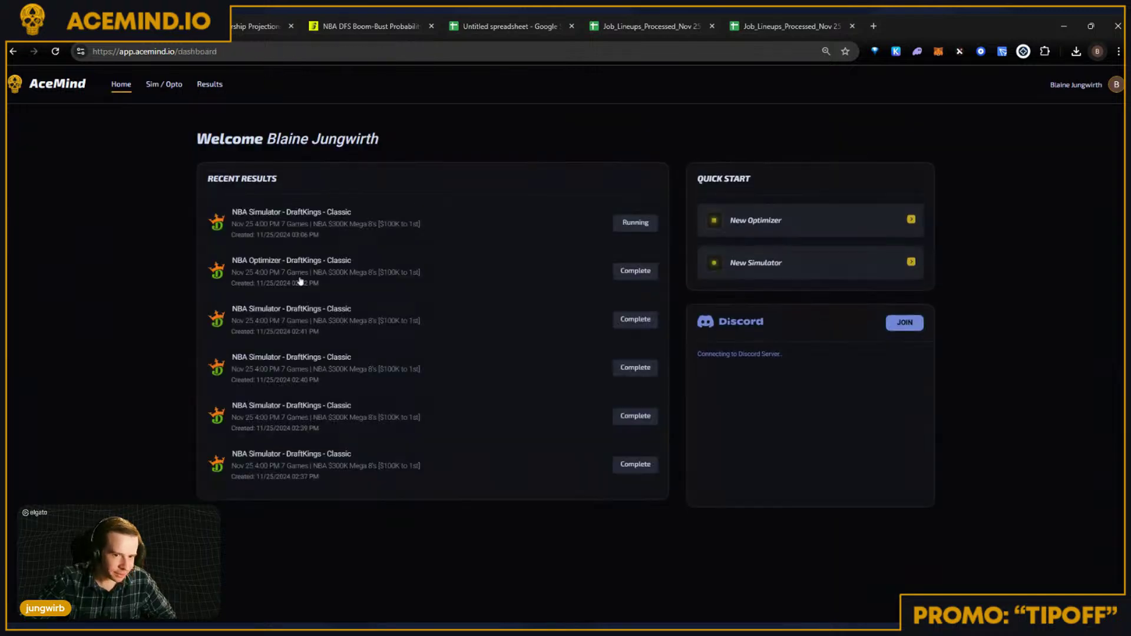
{"action": "left_click", "coordinate": [304, 279]}
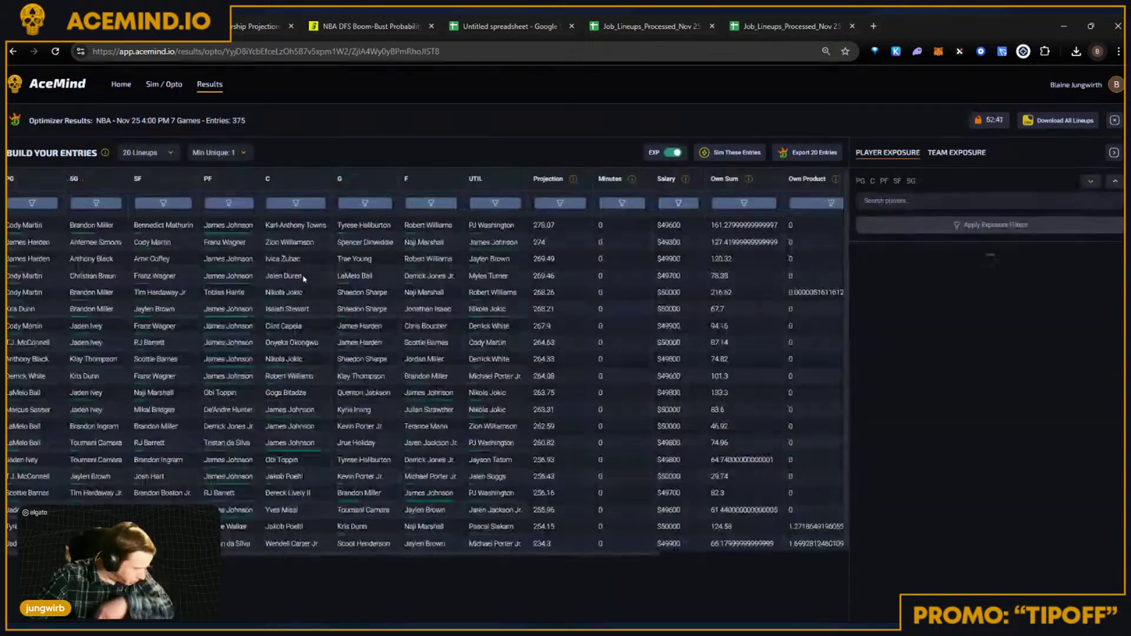
{"action": "left_click", "coordinate": [210, 86]}
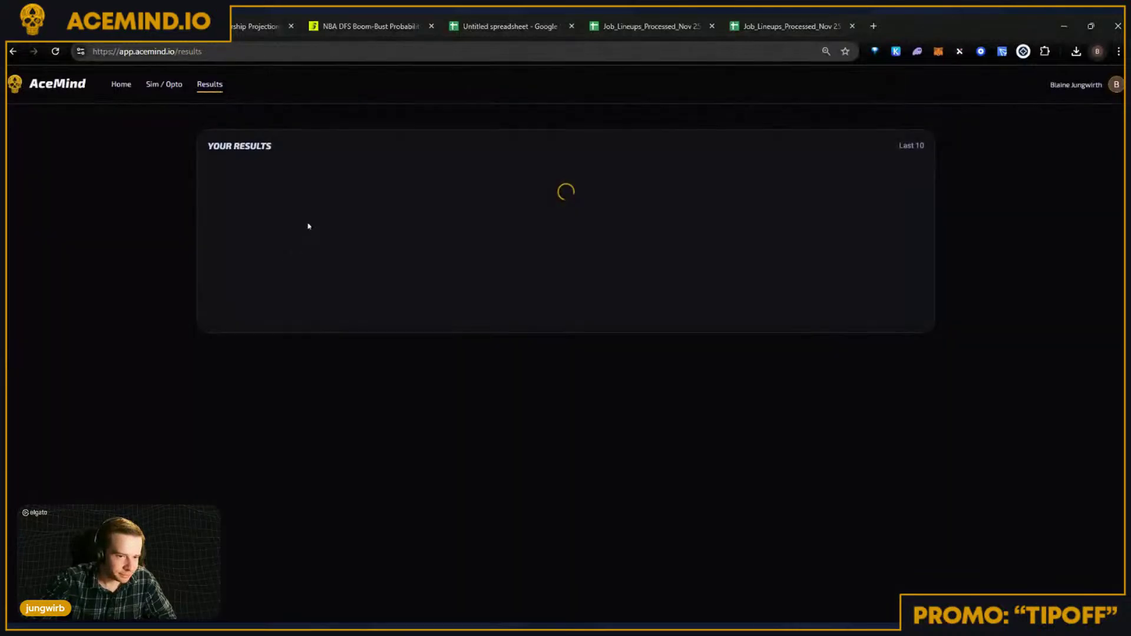
{"action": "left_click", "coordinate": [310, 207]}
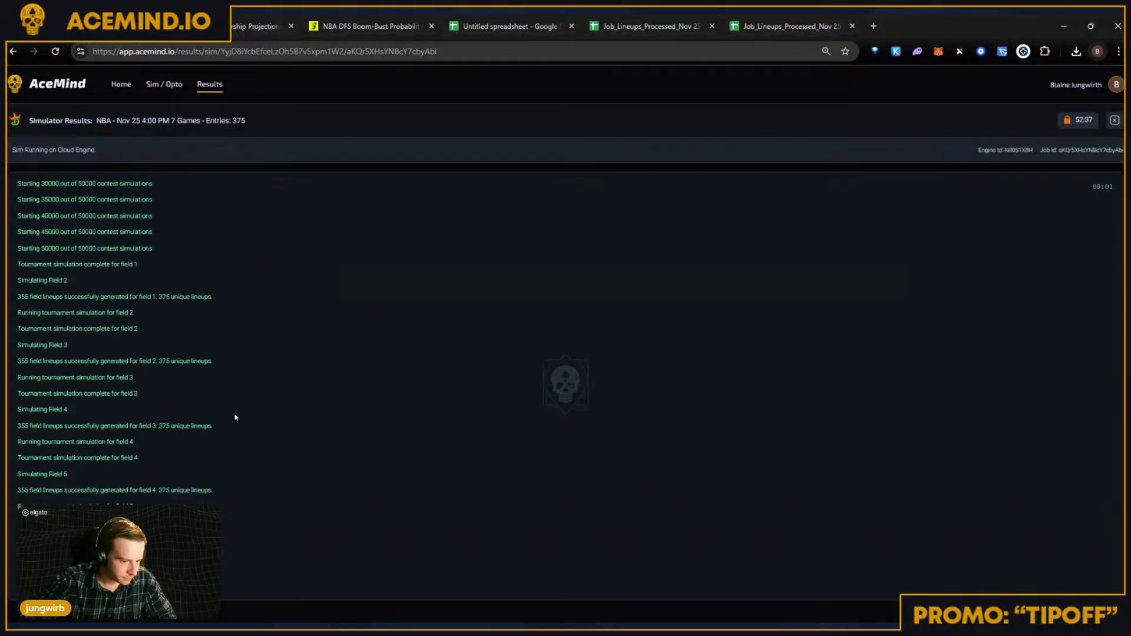
{"action": "left_click", "coordinate": [122, 87]}
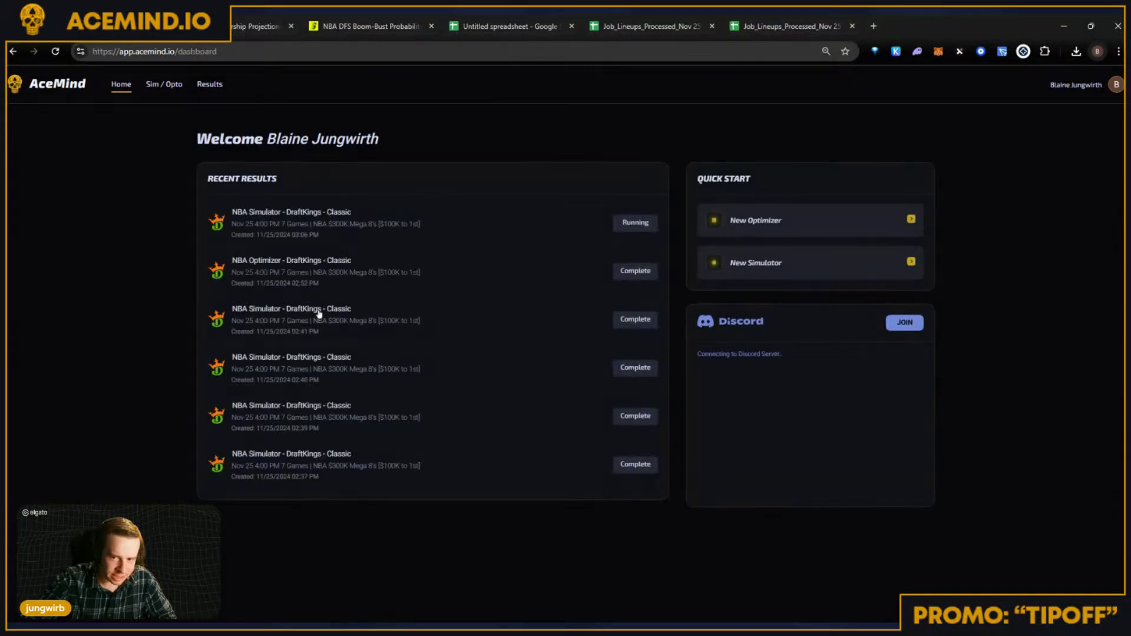
{"action": "left_click", "coordinate": [309, 220]}
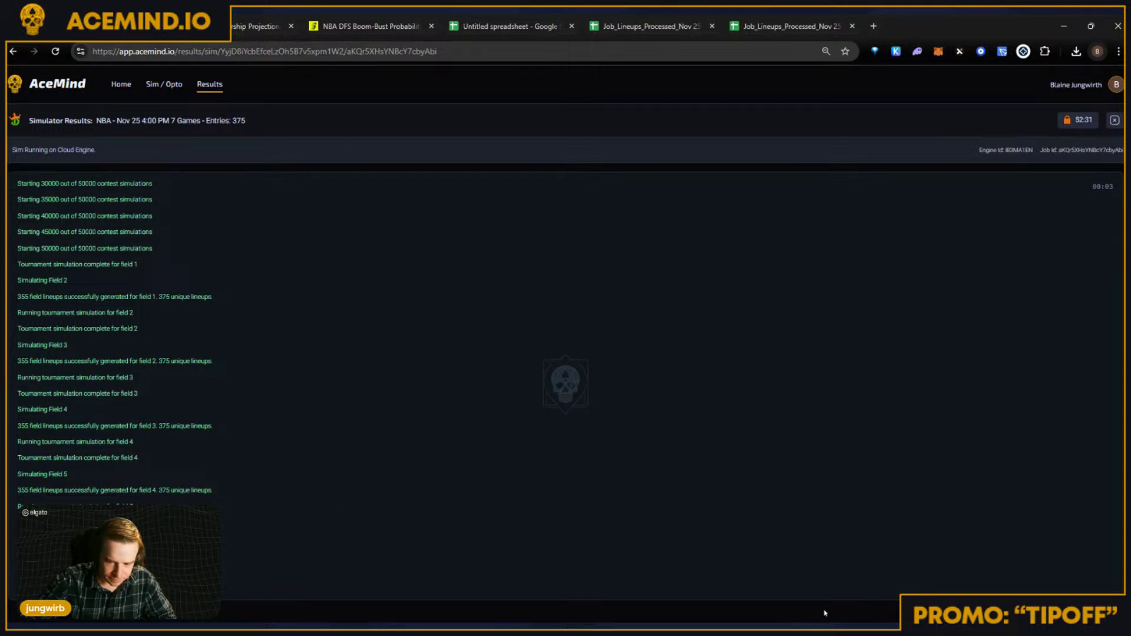
Step: Open the completed NBA optimizer result and examine its lineup projections, salaries, ownership and stack columns
{"action": "left_click", "coordinate": [122, 84]}
{"action": "left_click", "coordinate": [389, 345]}
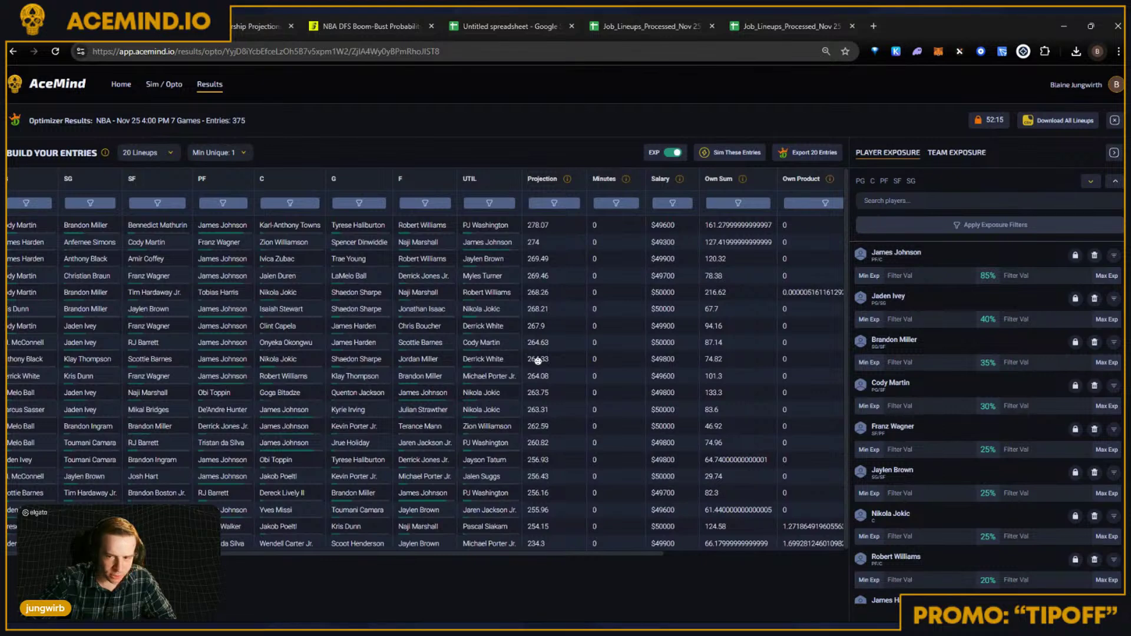
{"action": "scroll", "coordinate": [580, 308], "scroll_direction": "right", "scroll_amount": 4}
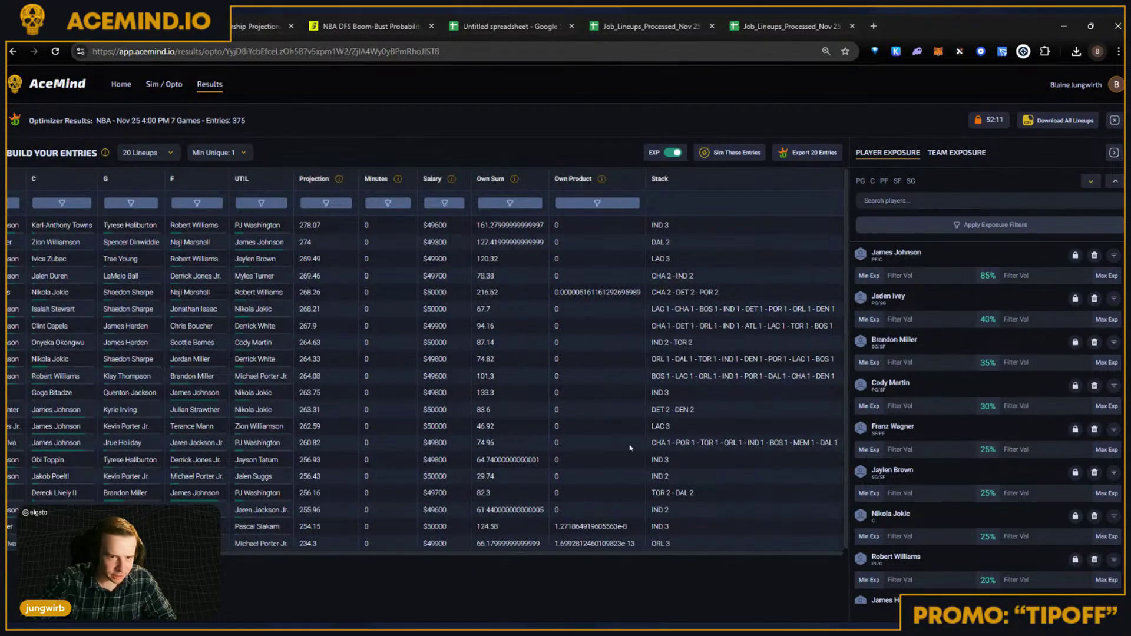
{"action": "scroll", "coordinate": [630, 447], "scroll_direction": "left", "scroll_amount": 4}
{"action": "scroll", "coordinate": [630, 448], "scroll_direction": "right", "scroll_amount": 4}
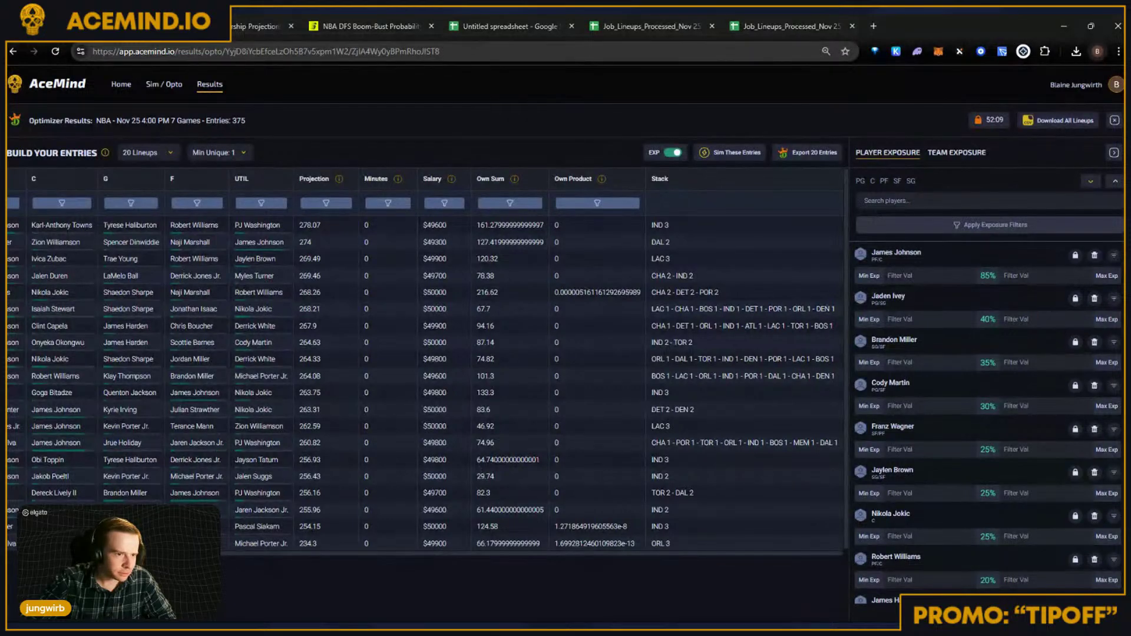
Step: Open the completed NBA simulation created at 02:41 PM and examine its lineup projections, ROI and lineup score columns
{"action": "left_click", "coordinate": [211, 86]}
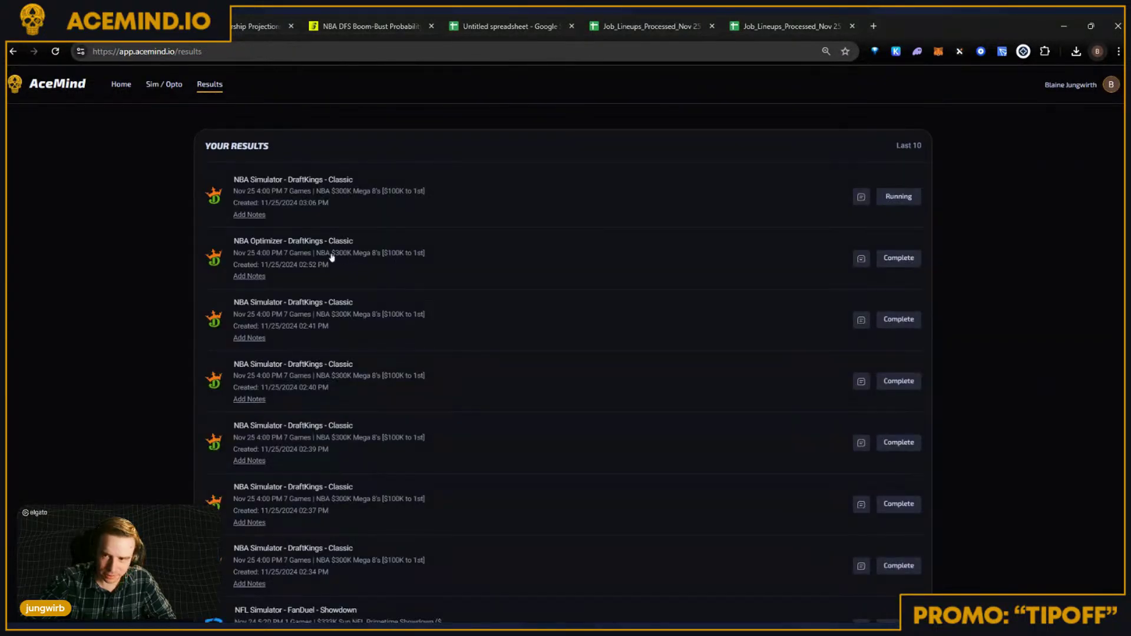
{"action": "left_click", "coordinate": [307, 323]}
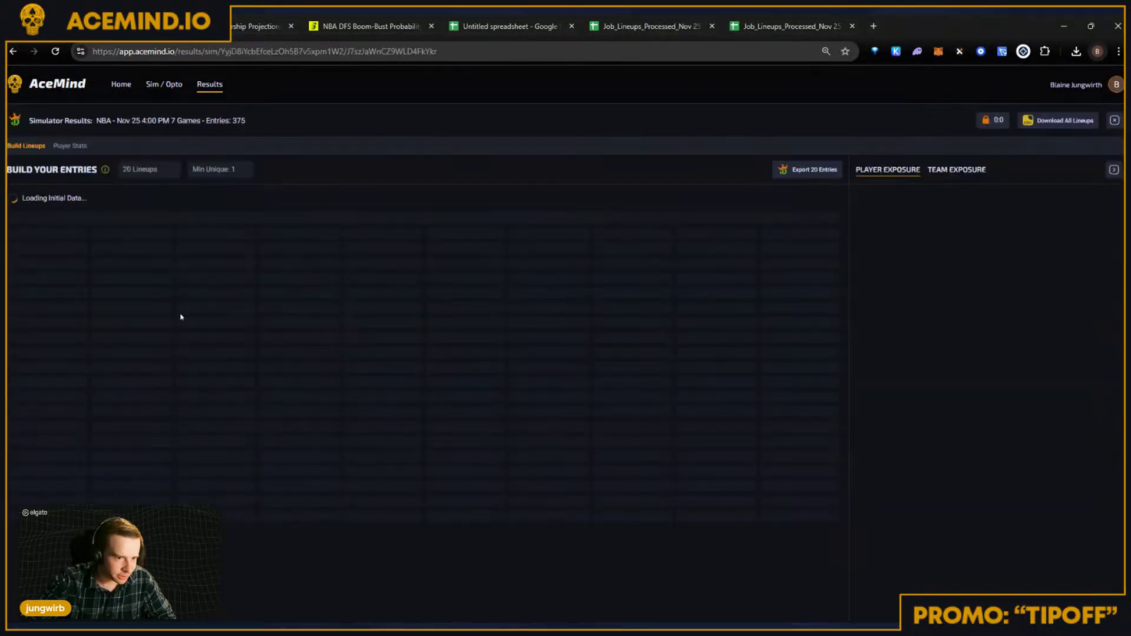
{"action": "scroll", "coordinate": [559, 383], "scroll_direction": "right", "scroll_amount": 10}
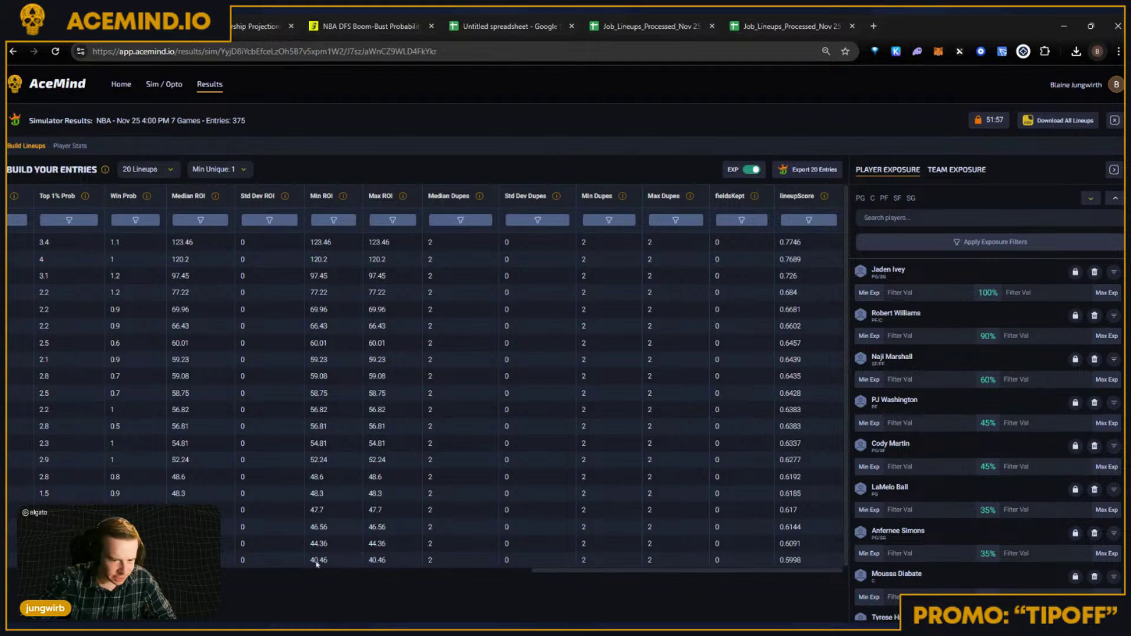
{"action": "scroll", "coordinate": [518, 329], "scroll_direction": "left", "scroll_amount": 10}
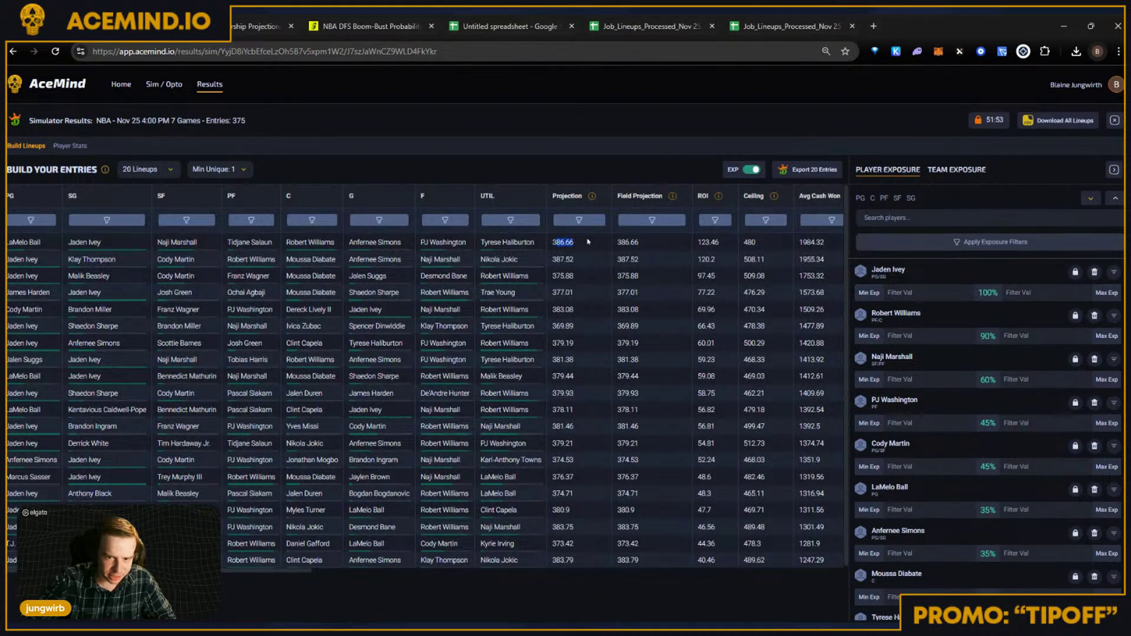
Step: Return to the simulator setup and rerun the NBA simulation with the "small field high $ gpp" preset
{"action": "left_click", "coordinate": [206, 86]}
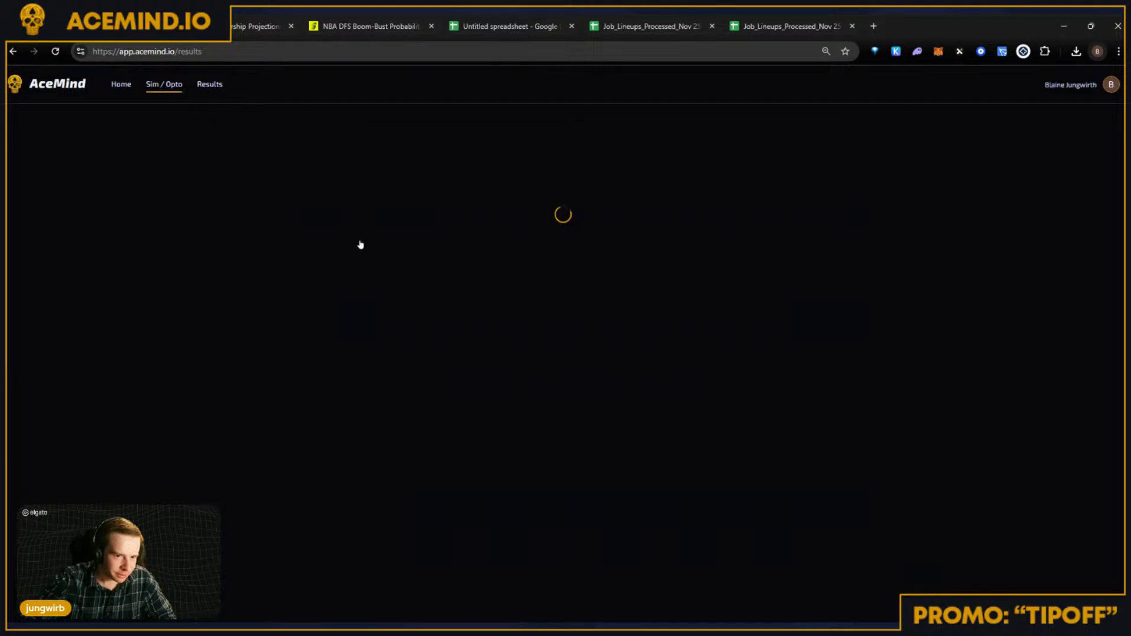
{"action": "left_click", "coordinate": [213, 88]}
{"action": "left_click", "coordinate": [345, 188]}
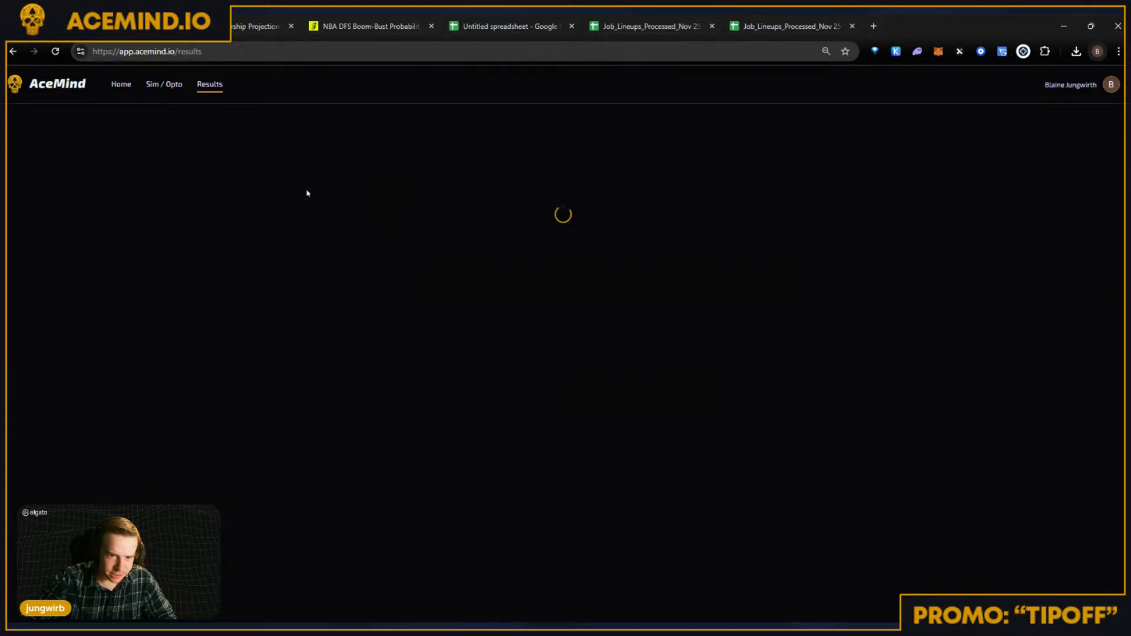
{"action": "left_click", "coordinate": [159, 88]}
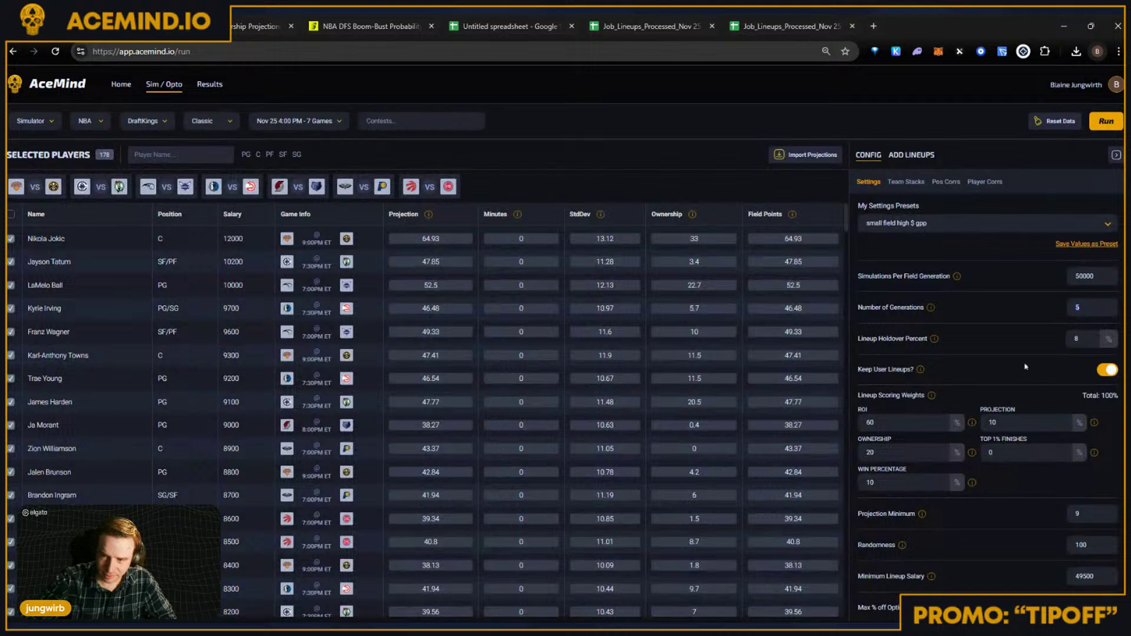
{"action": "scroll", "coordinate": [982, 400], "scroll_direction": "down", "scroll_amount": 2}
{"action": "scroll", "coordinate": [1004, 424], "scroll_direction": "up", "scroll_amount": 2}
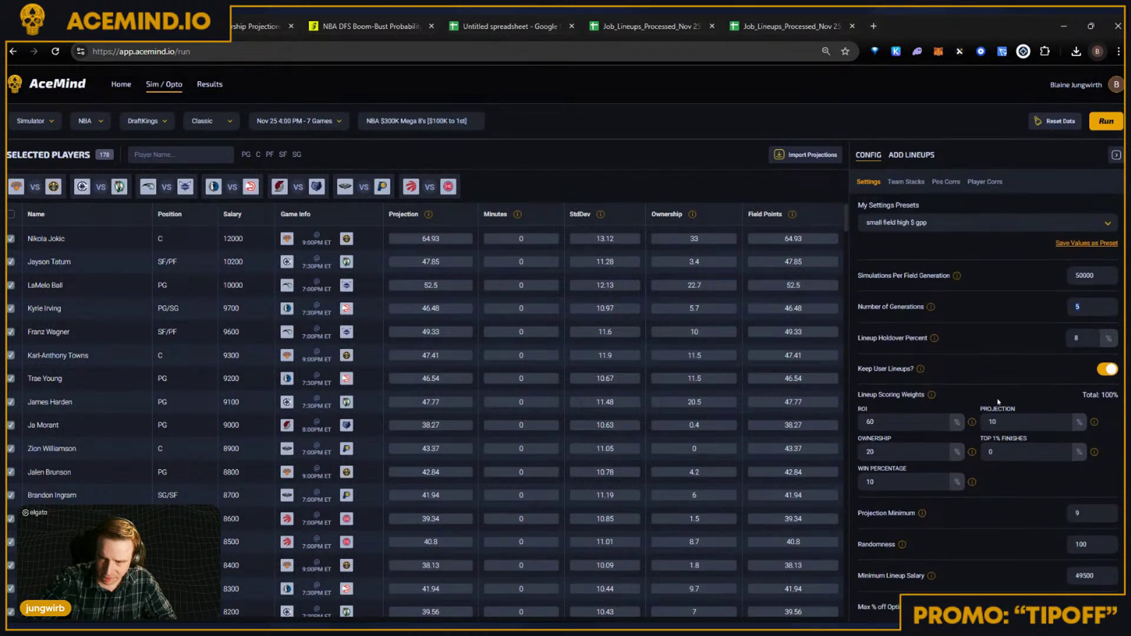
{"action": "left_click", "coordinate": [1107, 122]}
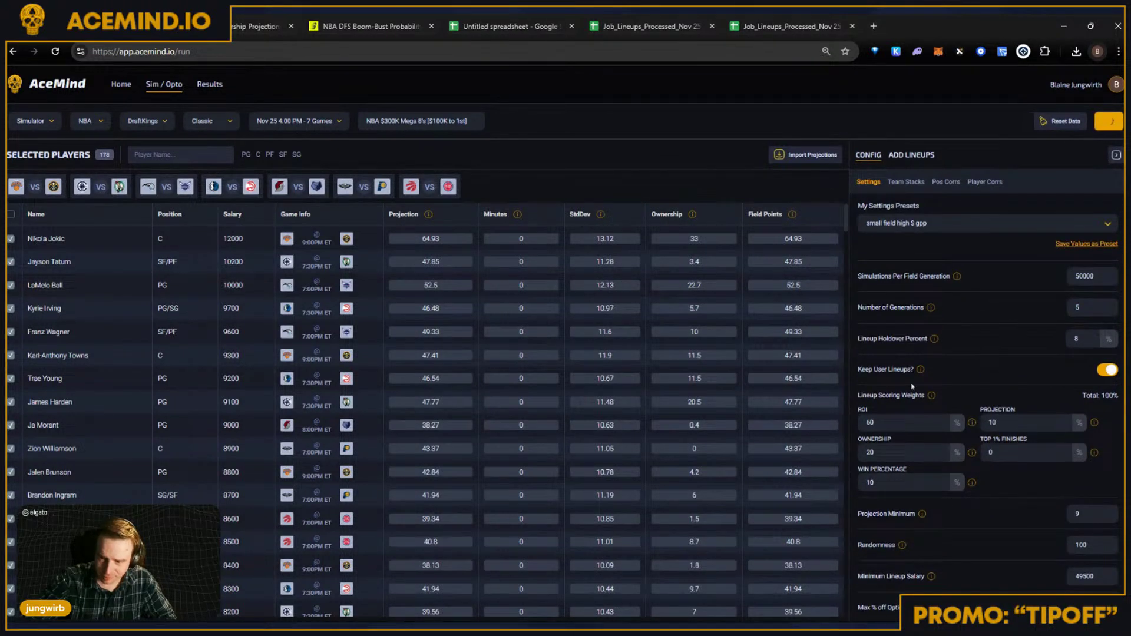
{"action": "scroll", "coordinate": [951, 465], "scroll_direction": "down", "scroll_amount": 2}
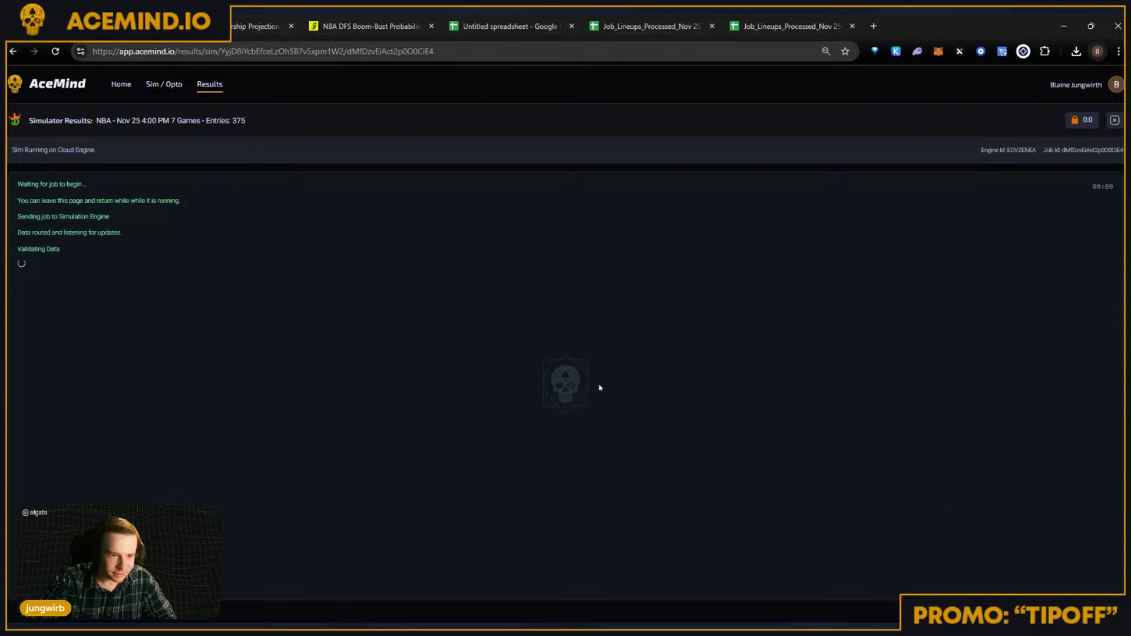
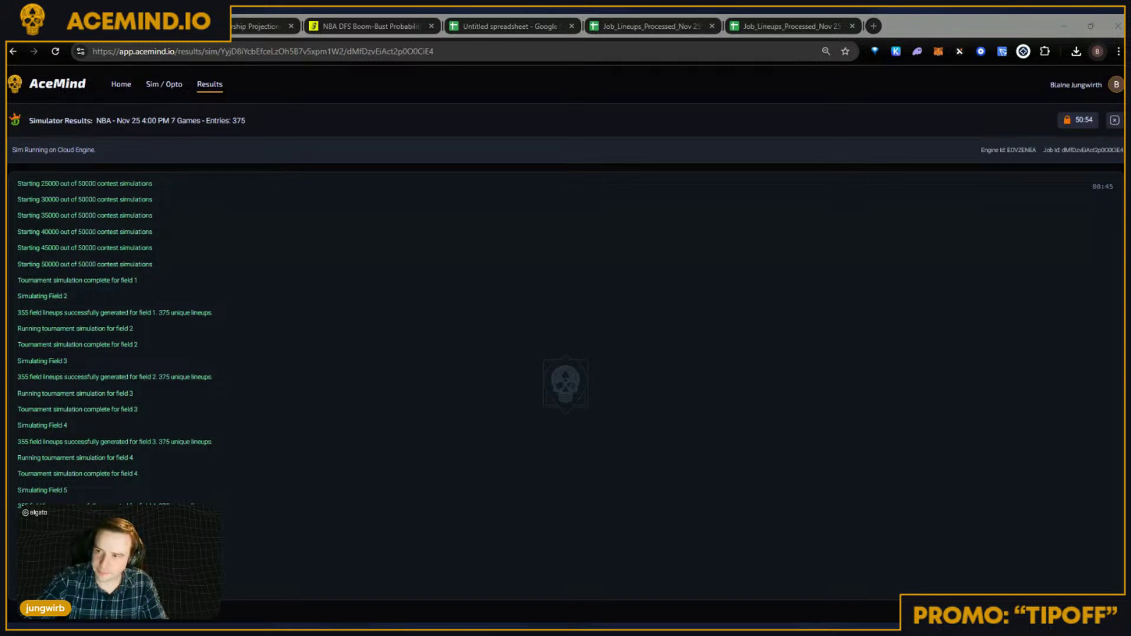
Step: Clear the uploaded custom lineups from the simulator setup and run the simulation again with the same settings
{"action": "left_click", "coordinate": [164, 84]}
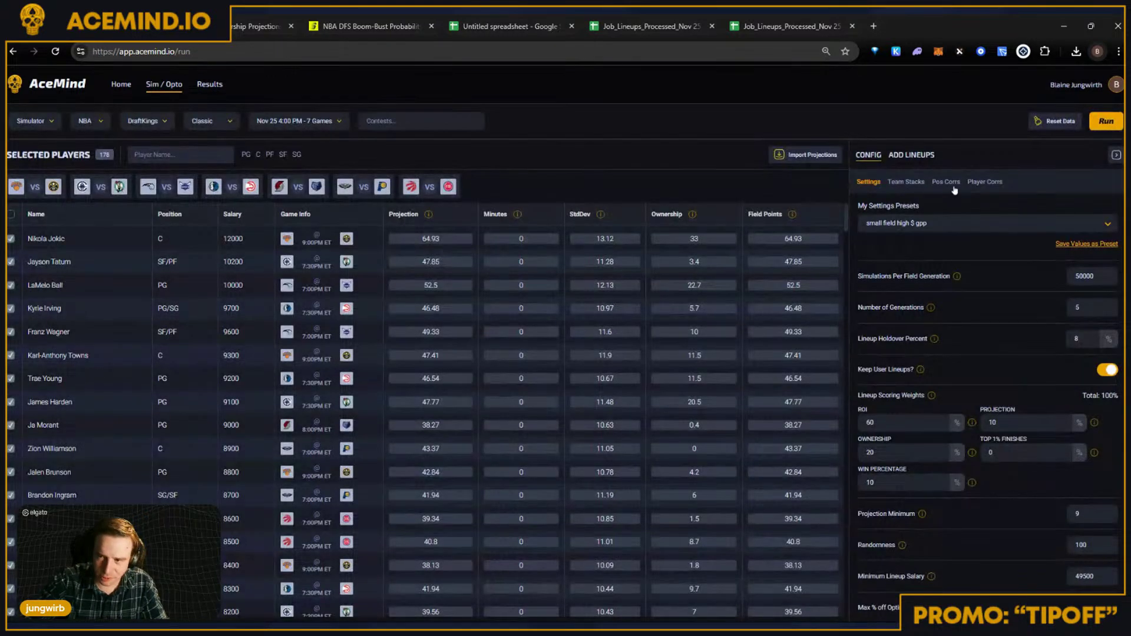
{"action": "left_click", "coordinate": [911, 155]}
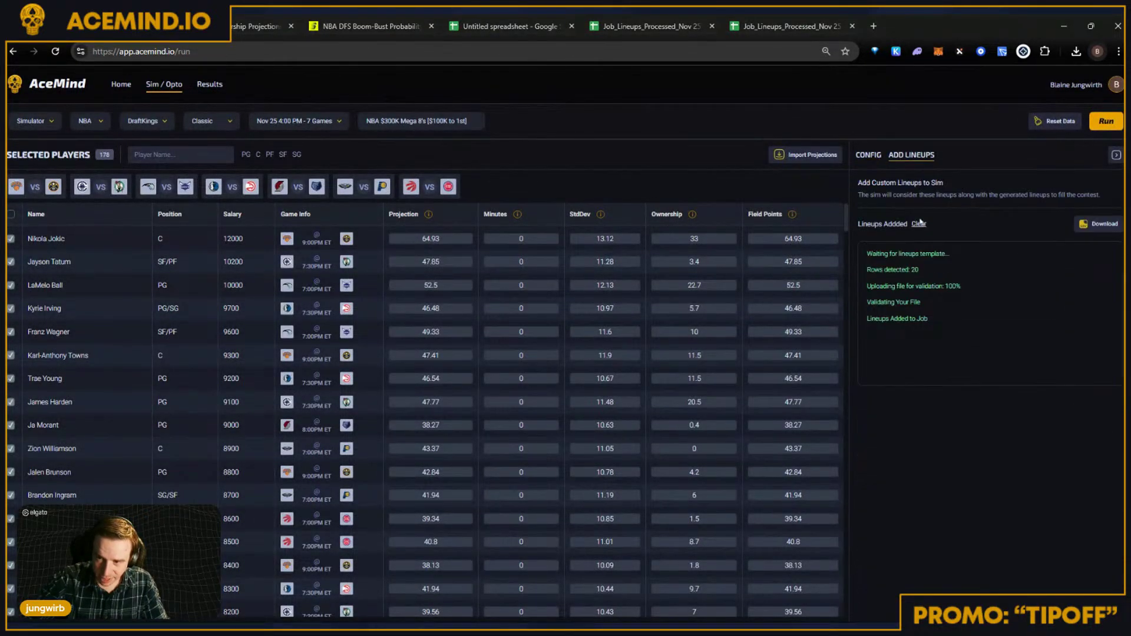
{"action": "left_click", "coordinate": [918, 224]}
{"action": "left_click", "coordinate": [870, 156]}
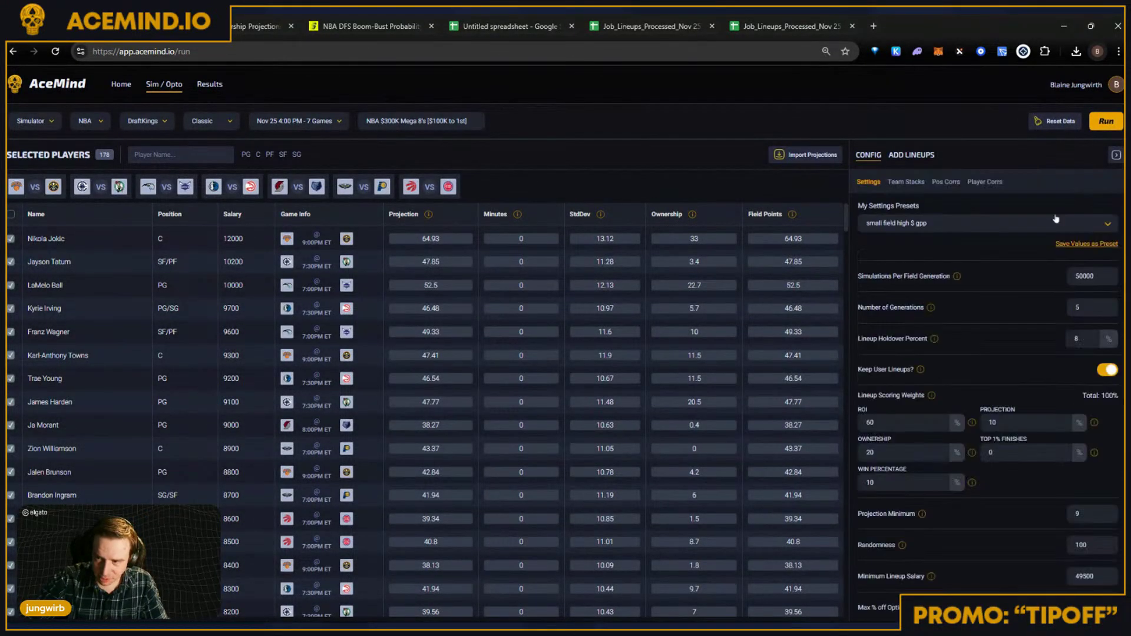
{"action": "left_click", "coordinate": [1116, 124]}
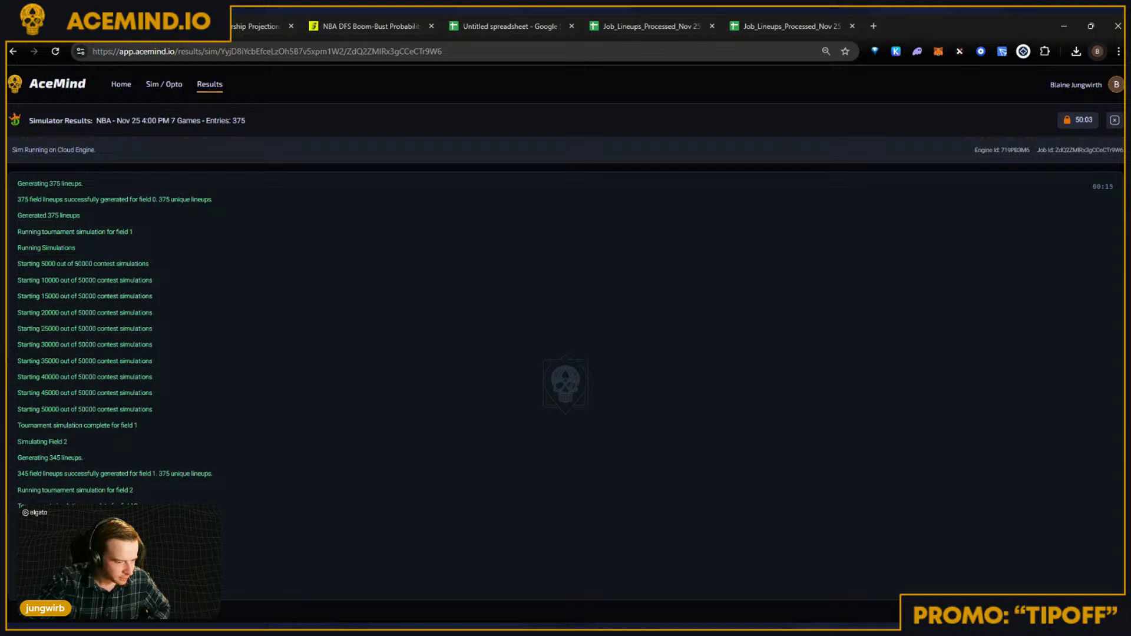
Step: Examine the new simulation's log for the number of lineups generated for each field
{"action": "triple_click", "coordinate": [147, 442]}
{"action": "left_click", "coordinate": [148, 412]}
{"action": "scroll", "coordinate": [149, 381], "scroll_direction": "up", "scroll_amount": 3}
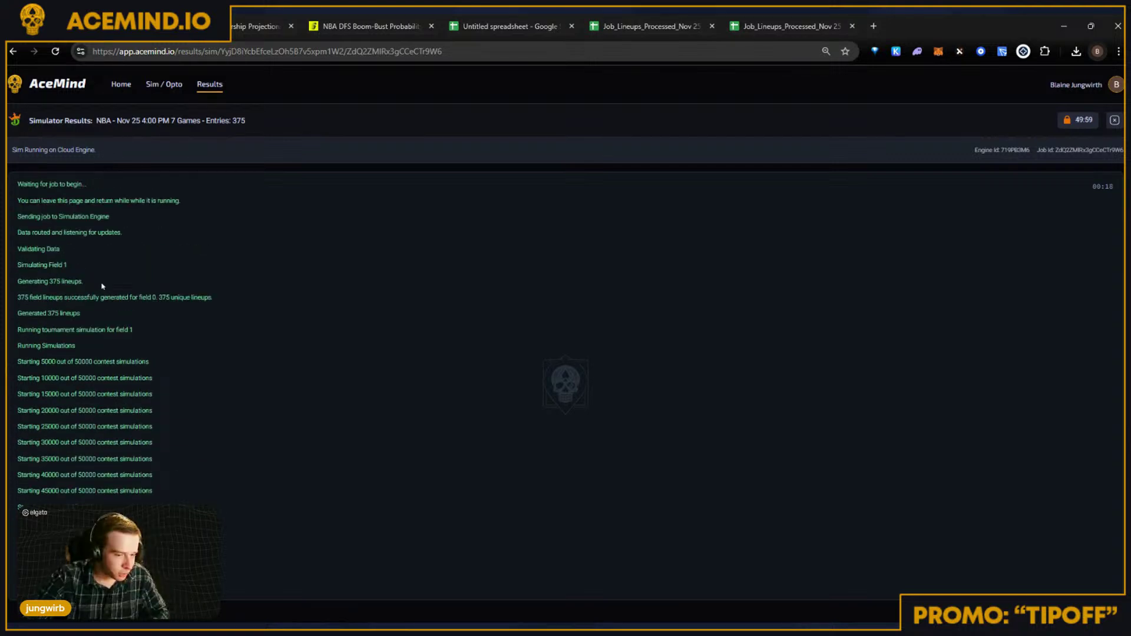
{"action": "scroll", "coordinate": [102, 286], "scroll_direction": "down", "scroll_amount": 4}
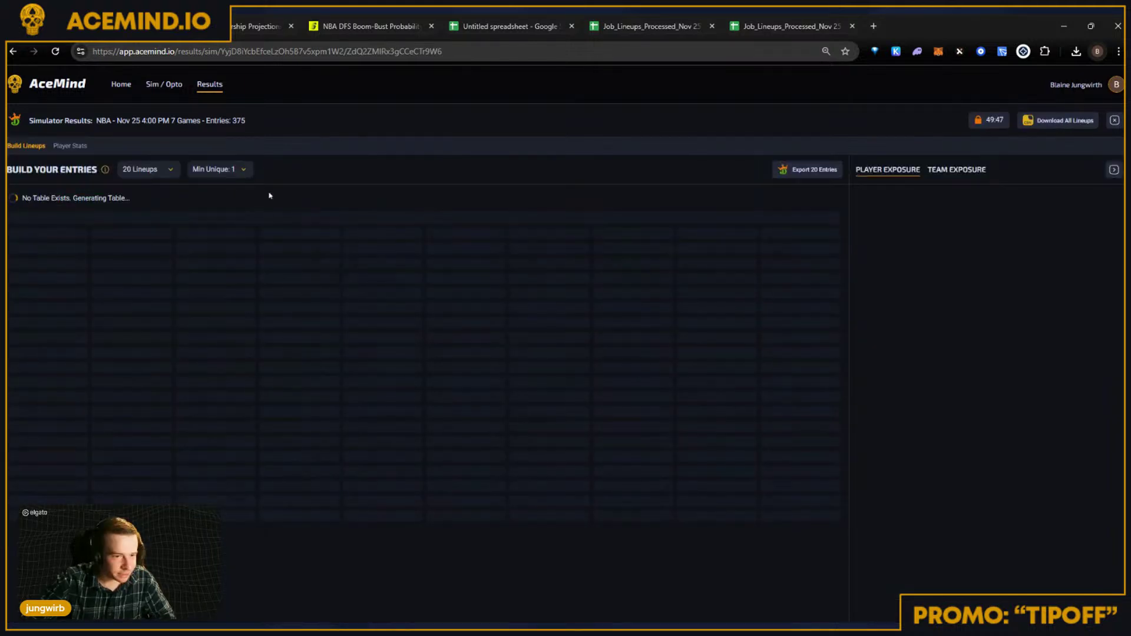
Step: View the simulation's player stats, return to the lineup builder and reload the results page
{"action": "left_click", "coordinate": [69, 146]}
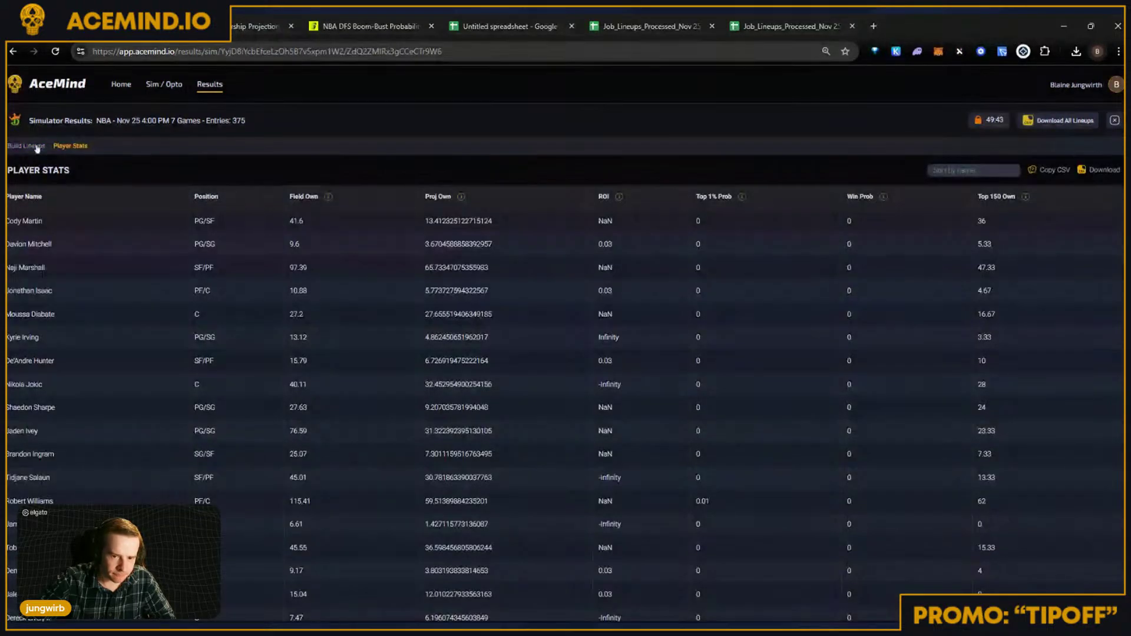
{"action": "left_click", "coordinate": [26, 145]}
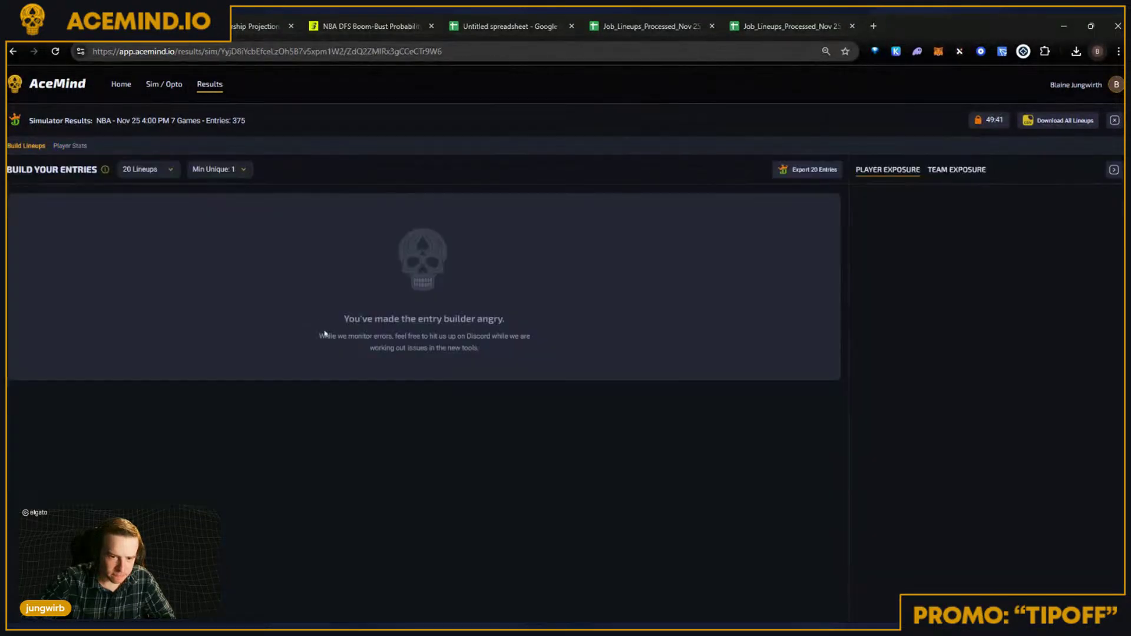
{"action": "key", "text": "F5"}
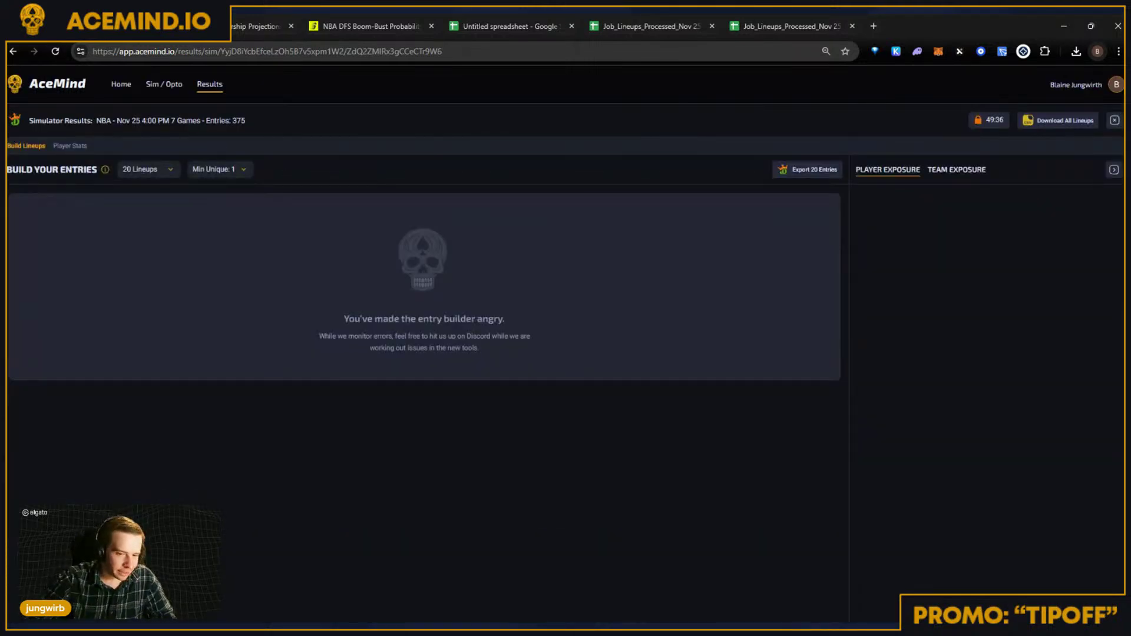
Step: Try to regenerate the entries table by changing the lineup count to 3 and back to 20
{"action": "left_click", "coordinate": [165, 171]}
{"action": "left_click", "coordinate": [169, 200]}
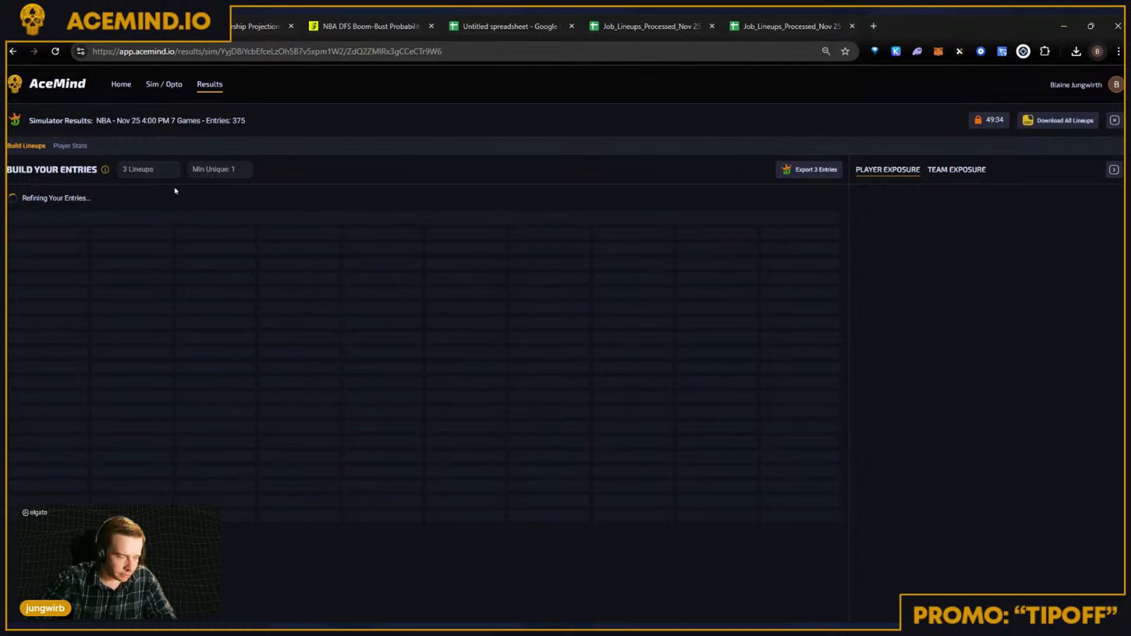
{"action": "left_click", "coordinate": [171, 171]}
{"action": "left_click", "coordinate": [164, 214]}
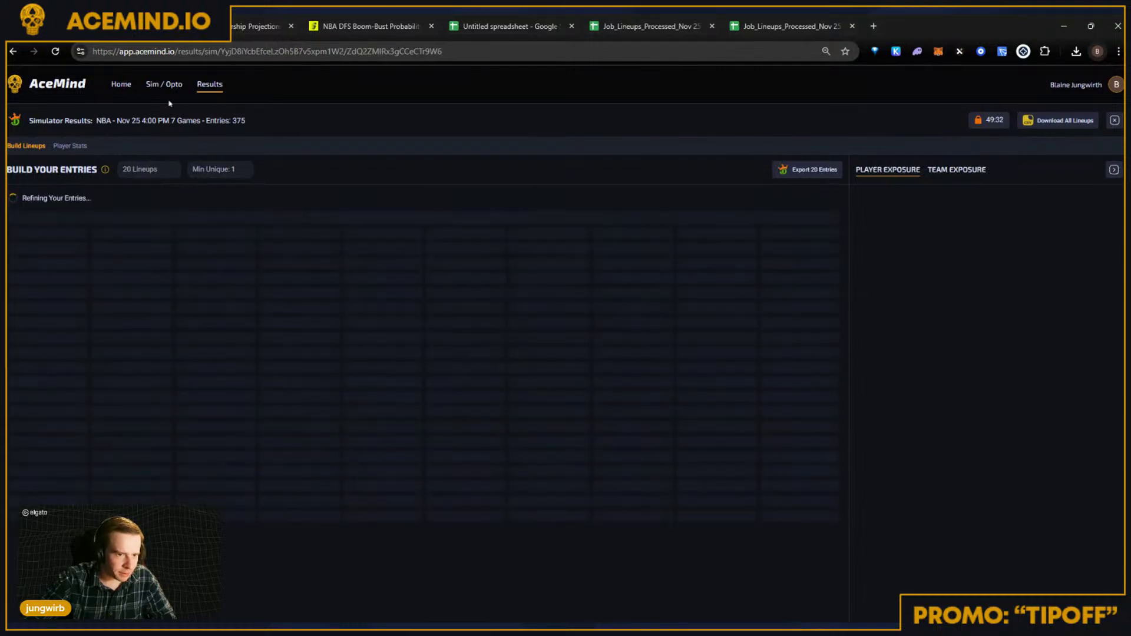
Step: Return to the simulator setup, choose the "NBA $25K Zone [$5K to 1st]" contest for the Nov 25 slate and run the simulation
{"action": "left_click", "coordinate": [165, 84]}
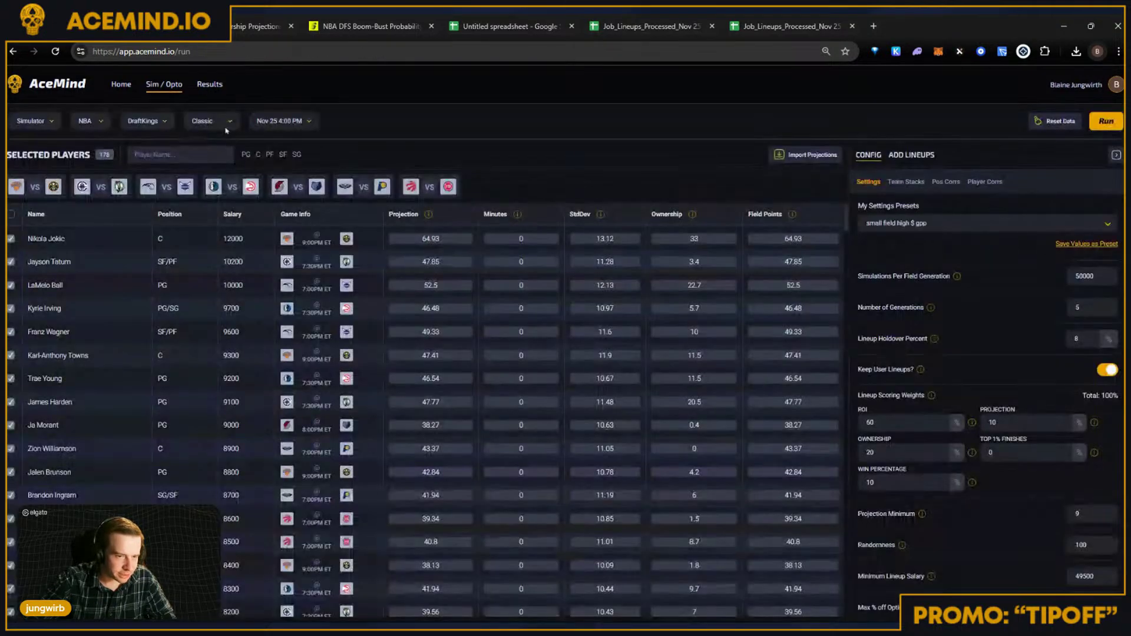
{"action": "left_click", "coordinate": [421, 121]}
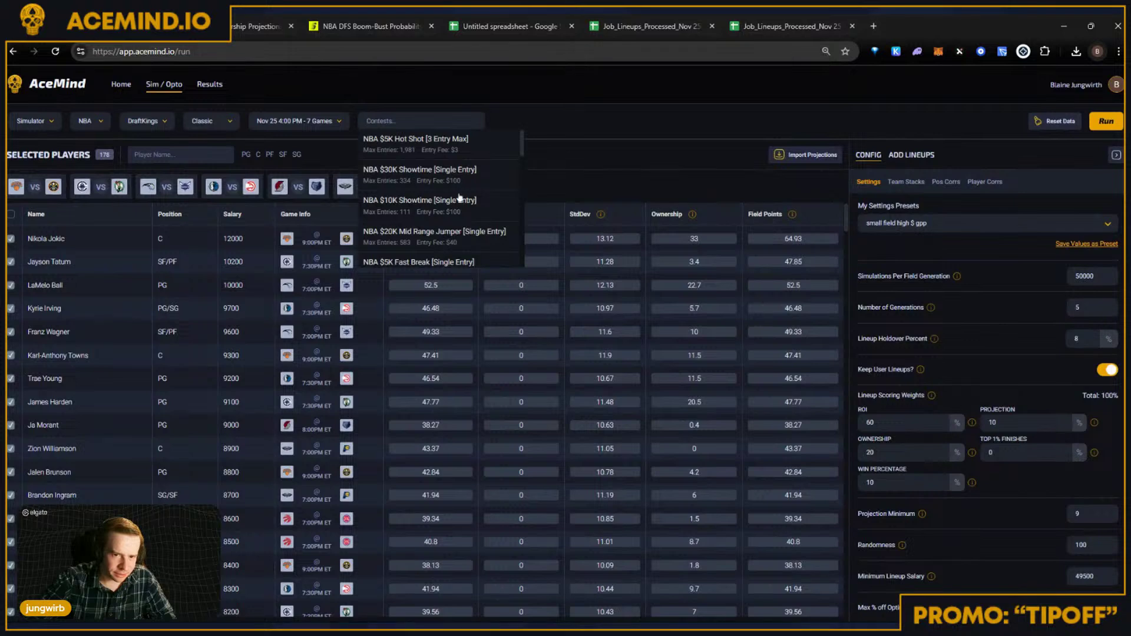
{"action": "scroll", "coordinate": [459, 198], "scroll_direction": "down", "scroll_amount": 5}
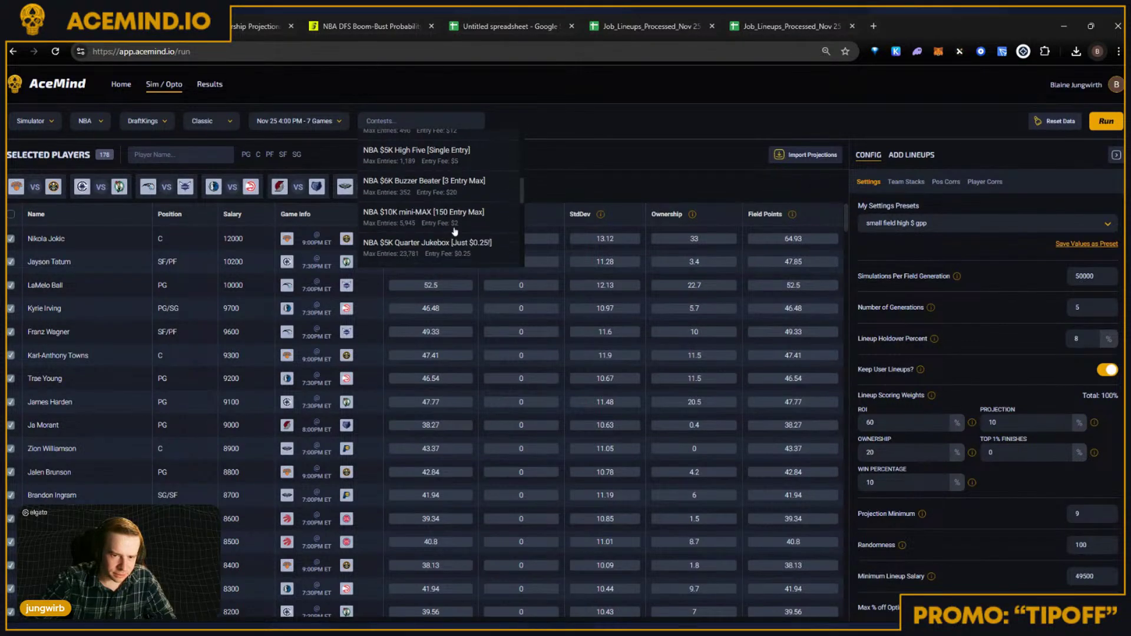
{"action": "scroll", "coordinate": [455, 232], "scroll_direction": "down", "scroll_amount": 3}
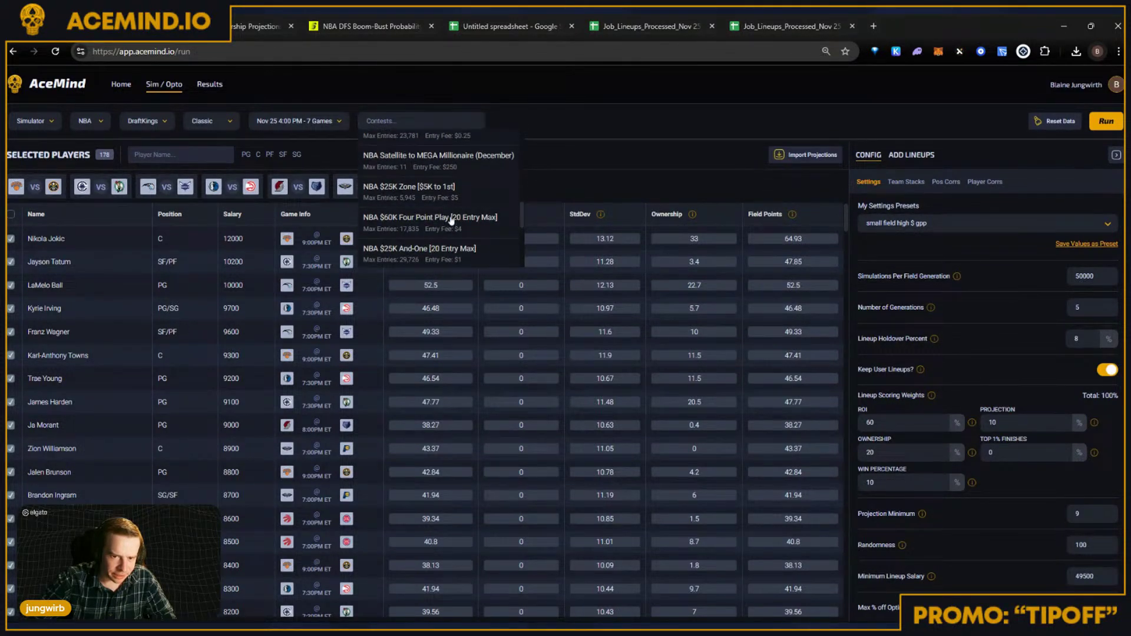
{"action": "left_click", "coordinate": [456, 192]}
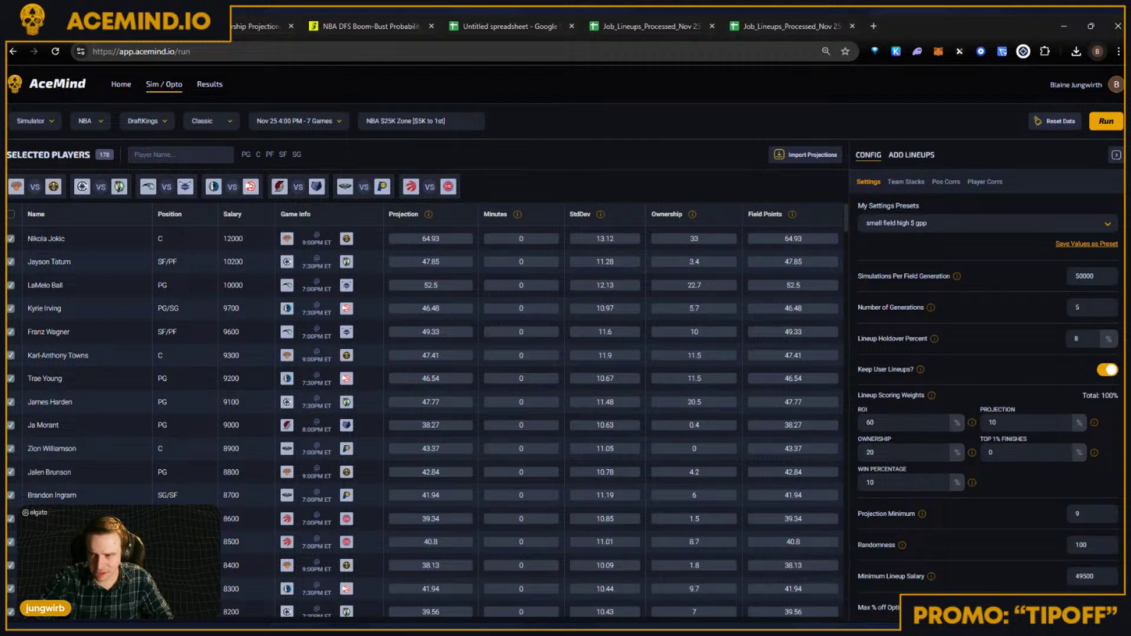
{"action": "scroll", "coordinate": [1077, 377], "scroll_direction": "down", "scroll_amount": 2}
{"action": "scroll", "coordinate": [1077, 377], "scroll_direction": "up", "scroll_amount": 2}
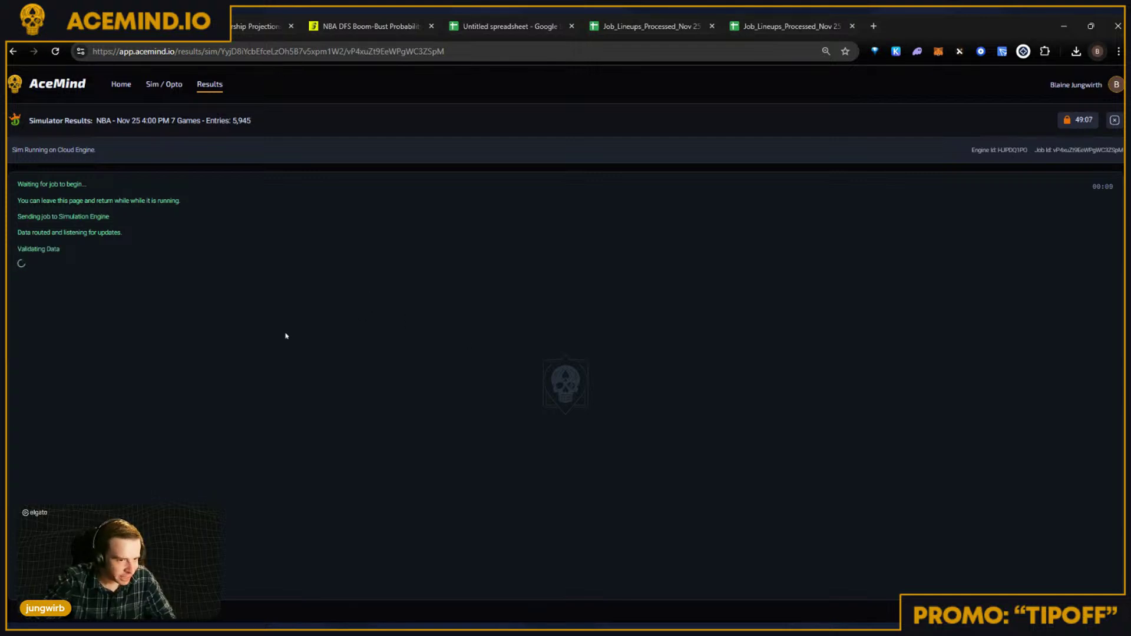
Step: Examine the running simulation's contest entry count and the log line on unique lineups generated for the first field
{"action": "mouse_move", "coordinate": [252, 120]}
{"action": "left_mouse_down"}
{"action": "mouse_move", "coordinate": [204, 120]}
{"action": "mouse_move", "coordinate": [236, 121]}
{"action": "left_mouse_up"}
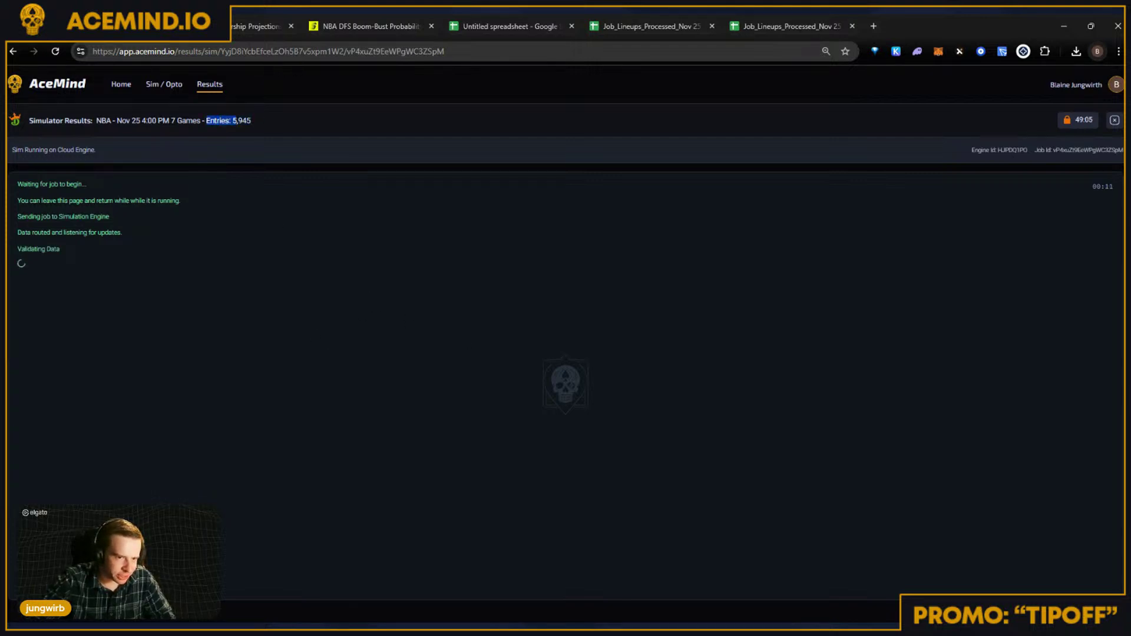
{"action": "left_click", "coordinate": [709, 196]}
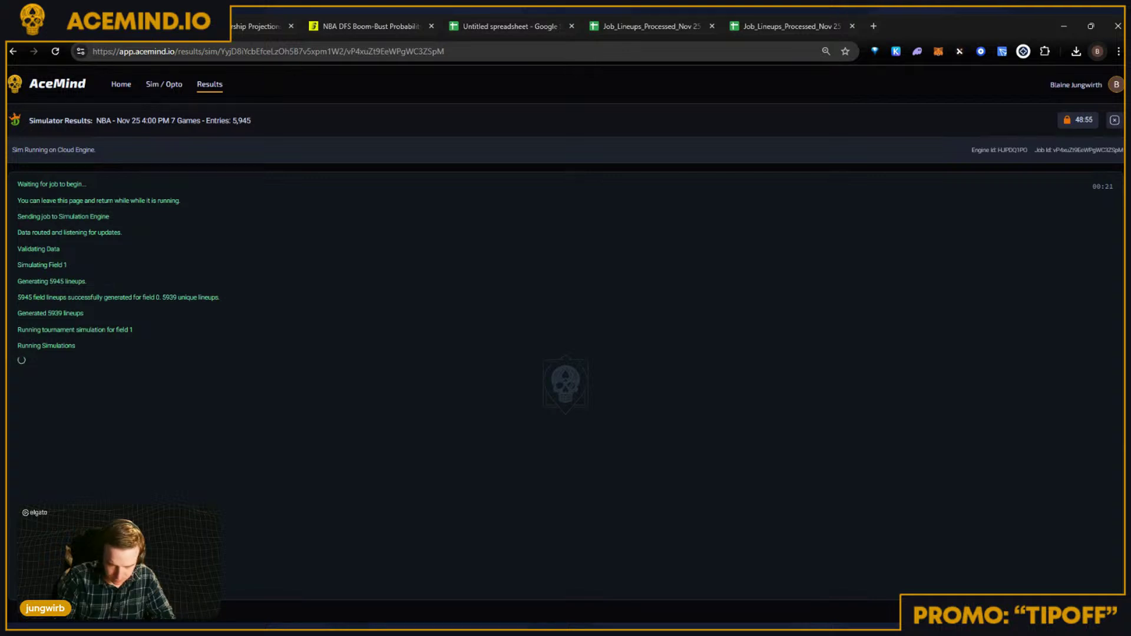
{"action": "triple_click", "coordinate": [166, 297]}
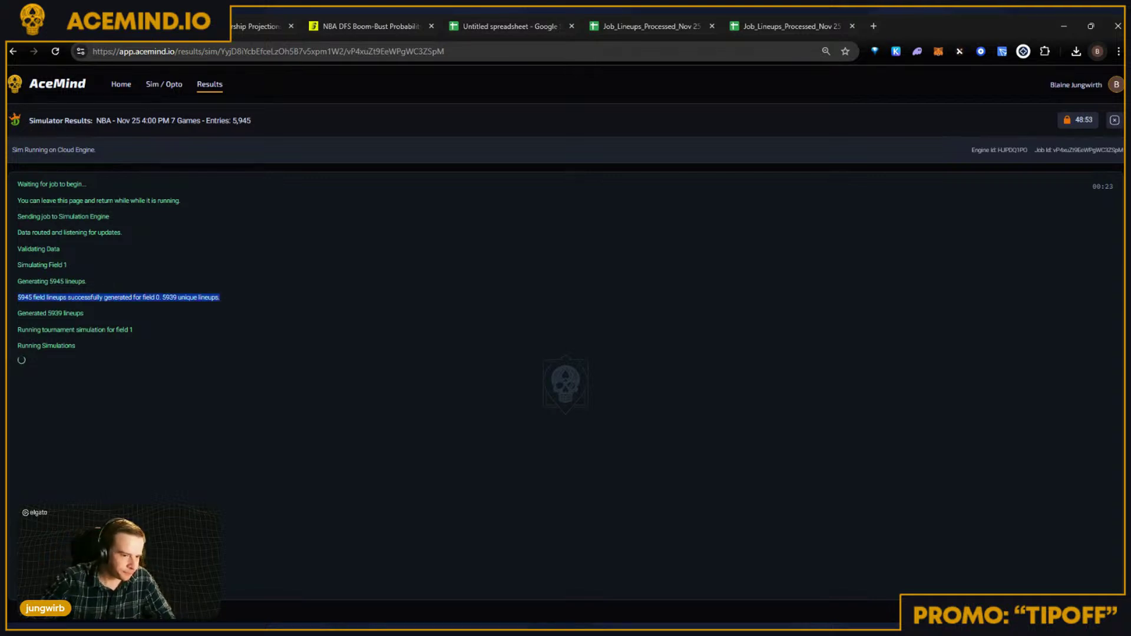
{"action": "left_click", "coordinate": [166, 289]}
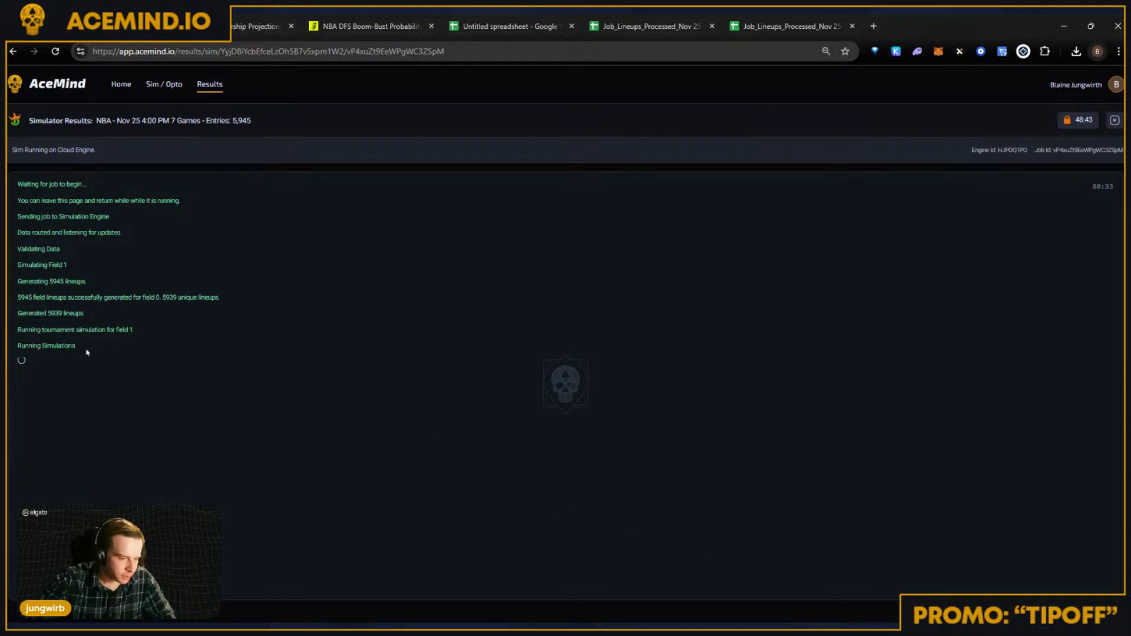
Step: Follow the log's tournament simulation progress for field 1 until the second field starts
{"action": "triple_click", "coordinate": [59, 346]}
{"action": "double_click", "coordinate": [59, 346]}
{"action": "triple_click", "coordinate": [59, 346]}
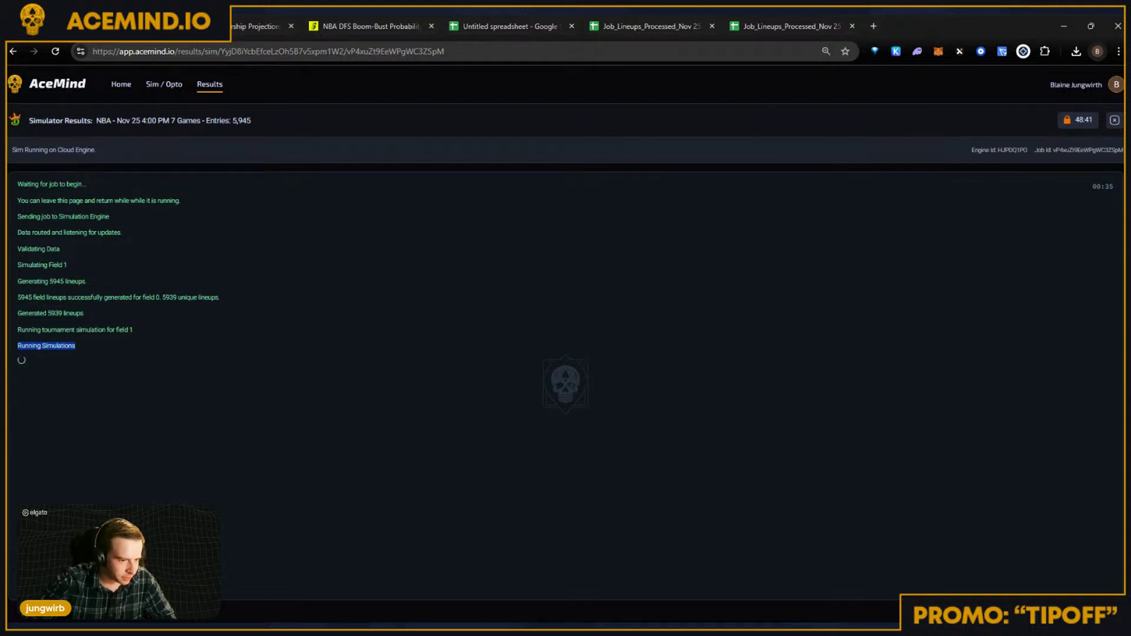
{"action": "left_click", "coordinate": [58, 346]}
{"action": "double_click", "coordinate": [28, 345]}
{"action": "double_click", "coordinate": [59, 345]}
{"action": "double_click", "coordinate": [59, 345]}
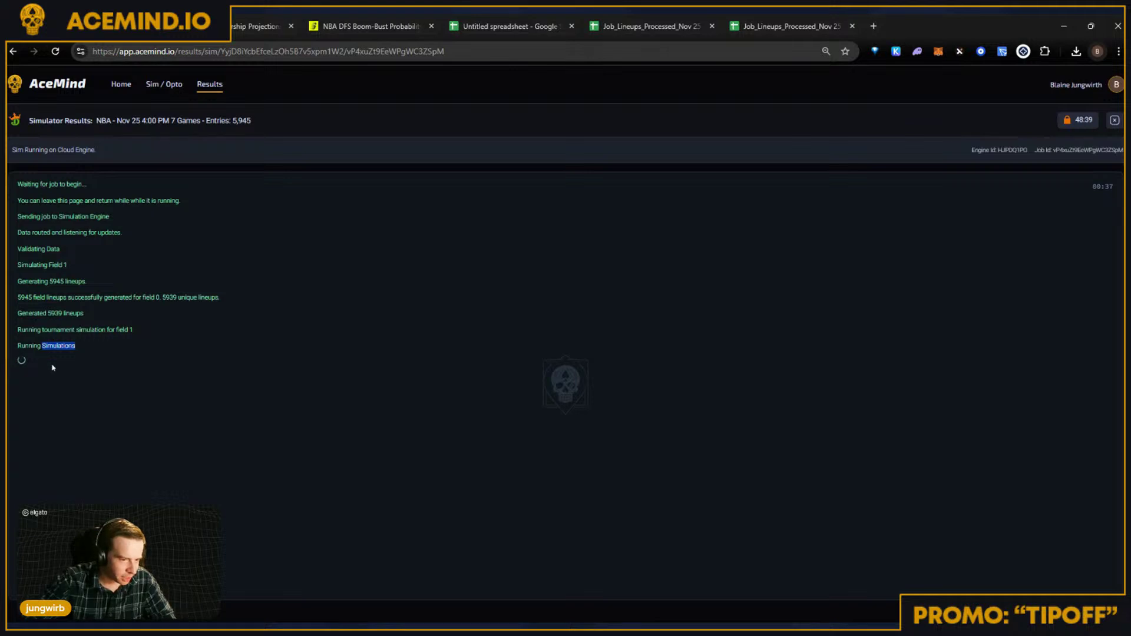
{"action": "double_click", "coordinate": [58, 345]}
{"action": "triple_click", "coordinate": [88, 331]}
{"action": "left_click", "coordinate": [94, 340]}
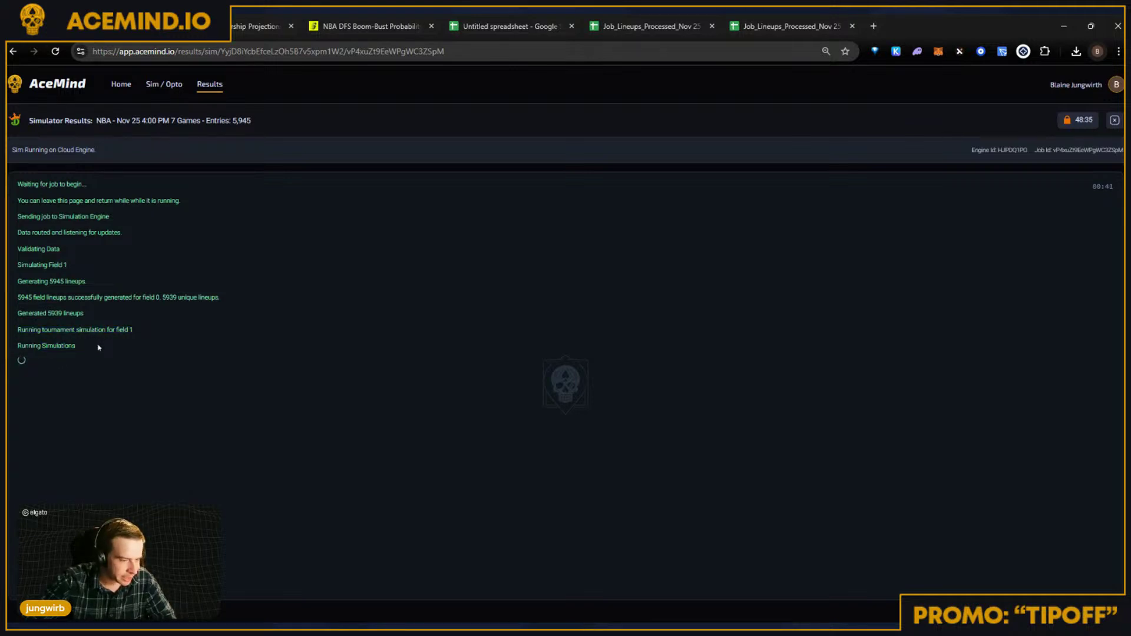
{"action": "left_click_drag", "start_coordinate": [103, 348], "coordinate": [84, 366]}
{"action": "left_click", "coordinate": [84, 366]}
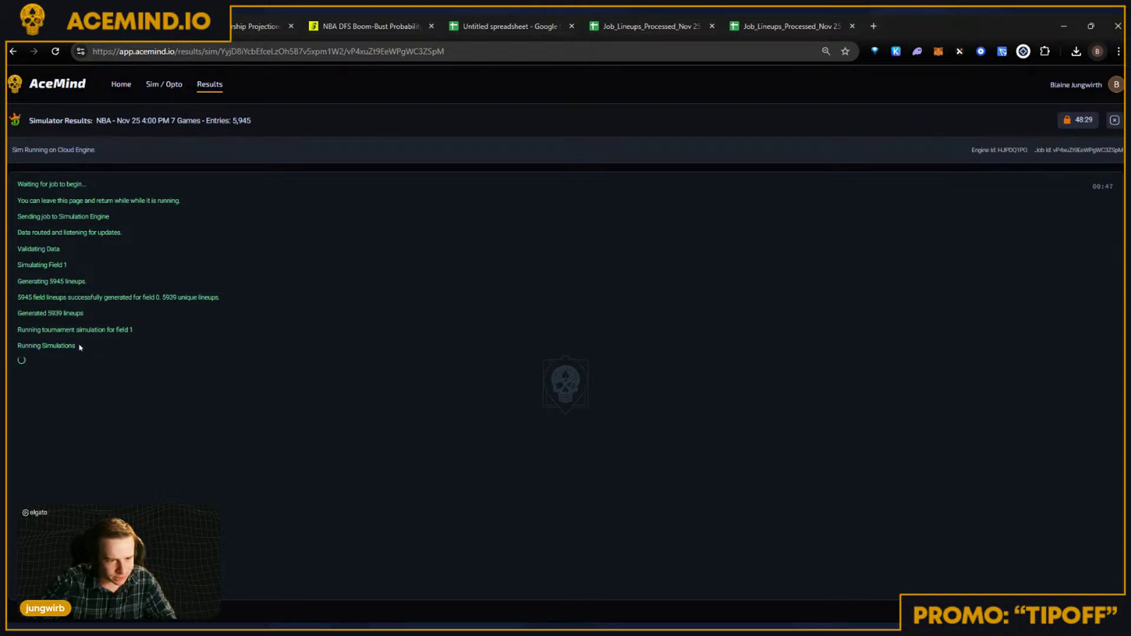
{"action": "mouse_move", "coordinate": [83, 348]}
{"action": "left_mouse_down"}
{"action": "mouse_move", "coordinate": [23, 330]}
{"action": "mouse_move", "coordinate": [96, 348]}
{"action": "left_mouse_up"}
{"action": "double_click", "coordinate": [29, 346]}
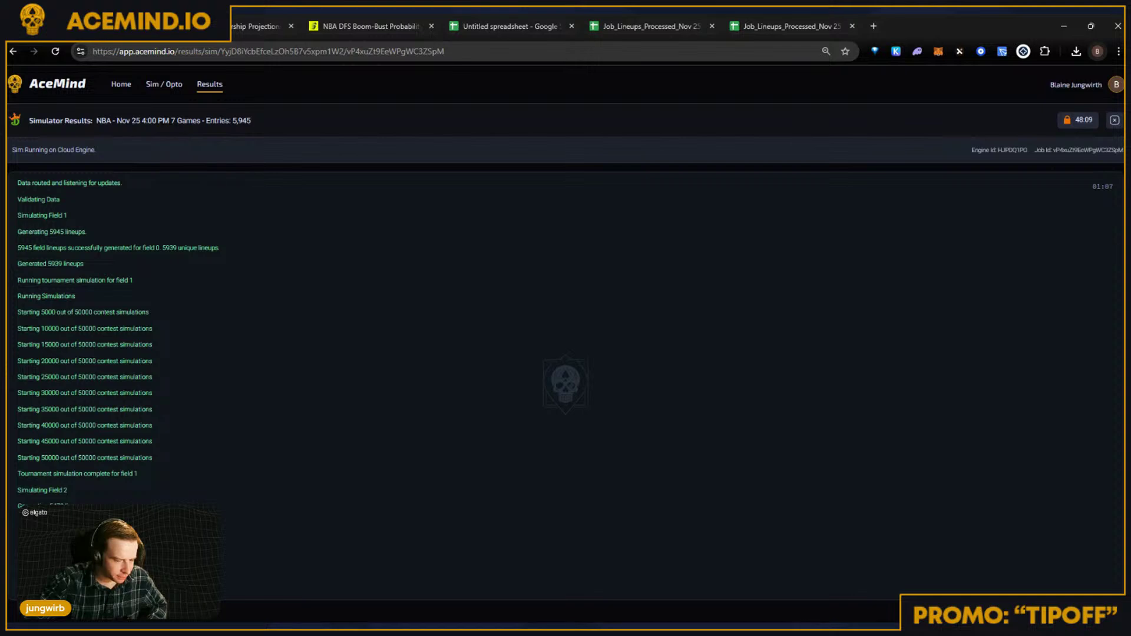
{"action": "left_click_drag", "start_coordinate": [129, 474], "coordinate": [87, 505]}
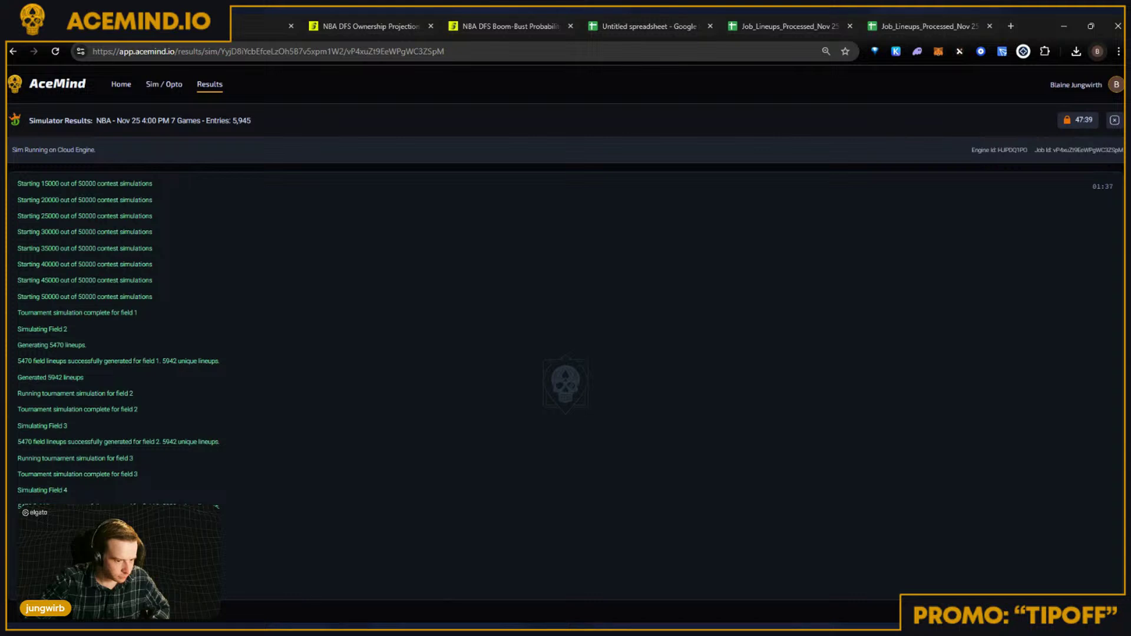
Step: Examine the log's lineup generation and tournament simulation lines for the remaining fields until the results load
{"action": "triple_click", "coordinate": [222, 472]}
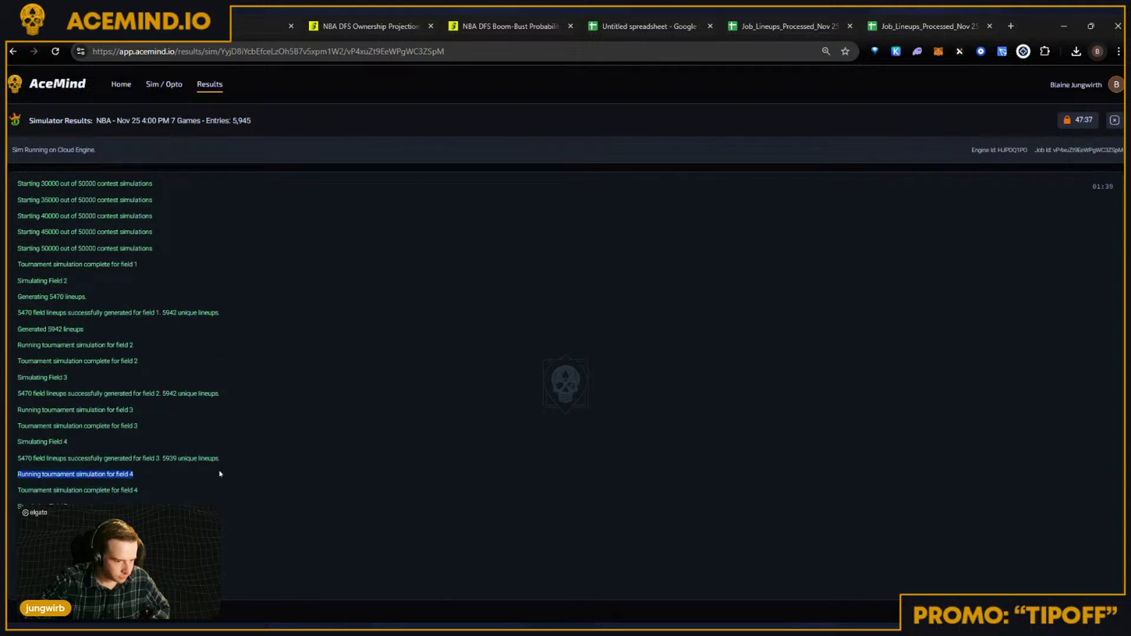
{"action": "left_click", "coordinate": [218, 477]}
{"action": "triple_click", "coordinate": [212, 481]}
{"action": "left_click", "coordinate": [214, 481]}
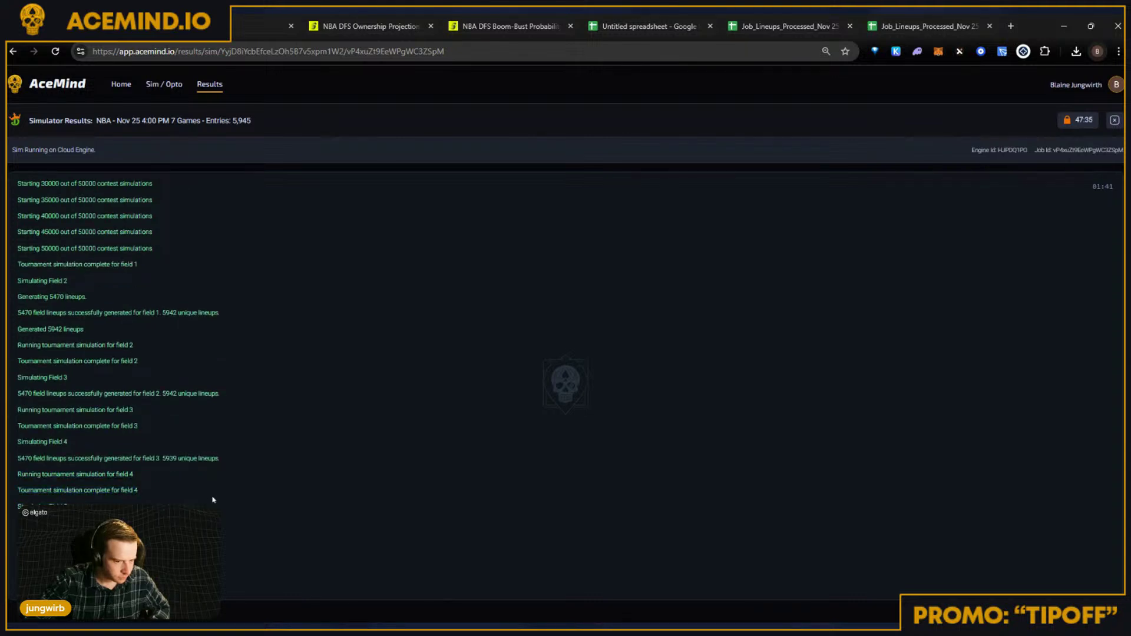
{"action": "triple_click", "coordinate": [231, 475]}
{"action": "left_click", "coordinate": [235, 473]}
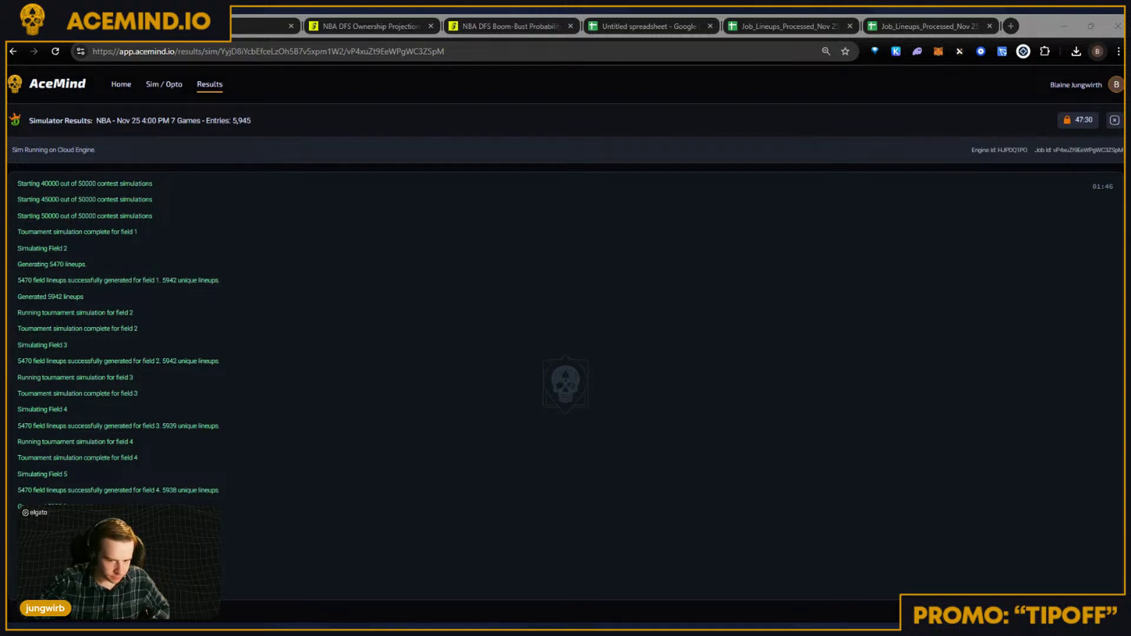
{"action": "left_click", "coordinate": [366, 485]}
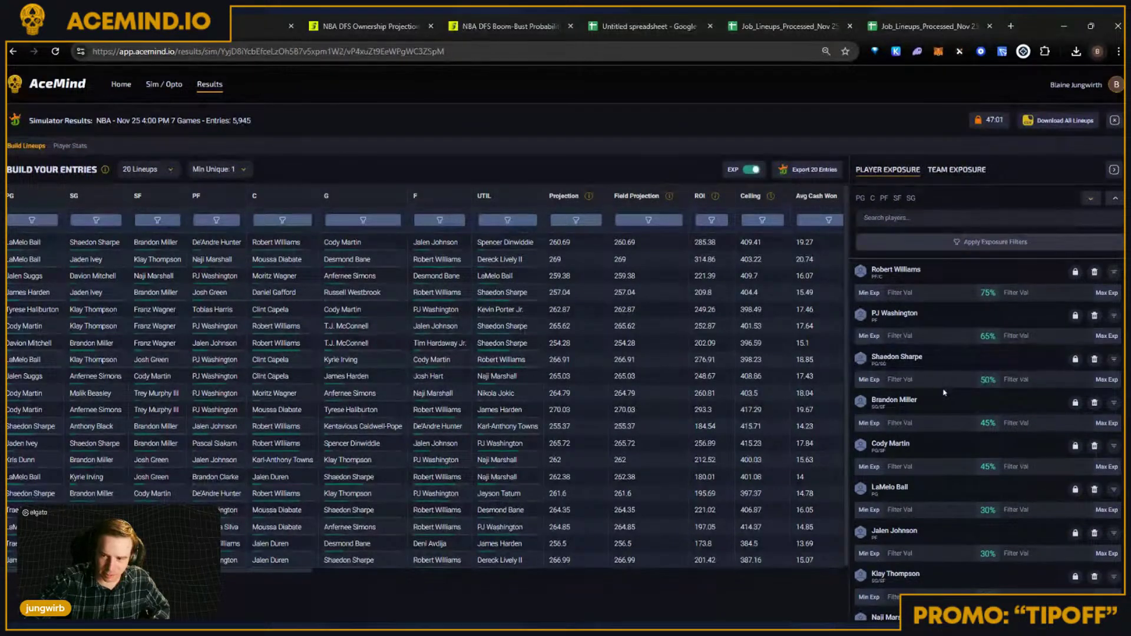
Step: Examine the player exposure percentages for the 20 built lineups and the contest's total entries
{"action": "mouse_move", "coordinate": [872, 356]}
{"action": "left_mouse_down"}
{"action": "mouse_move", "coordinate": [923, 357]}
{"action": "mouse_move", "coordinate": [886, 364]}
{"action": "left_mouse_up"}
{"action": "left_click", "coordinate": [876, 364]}
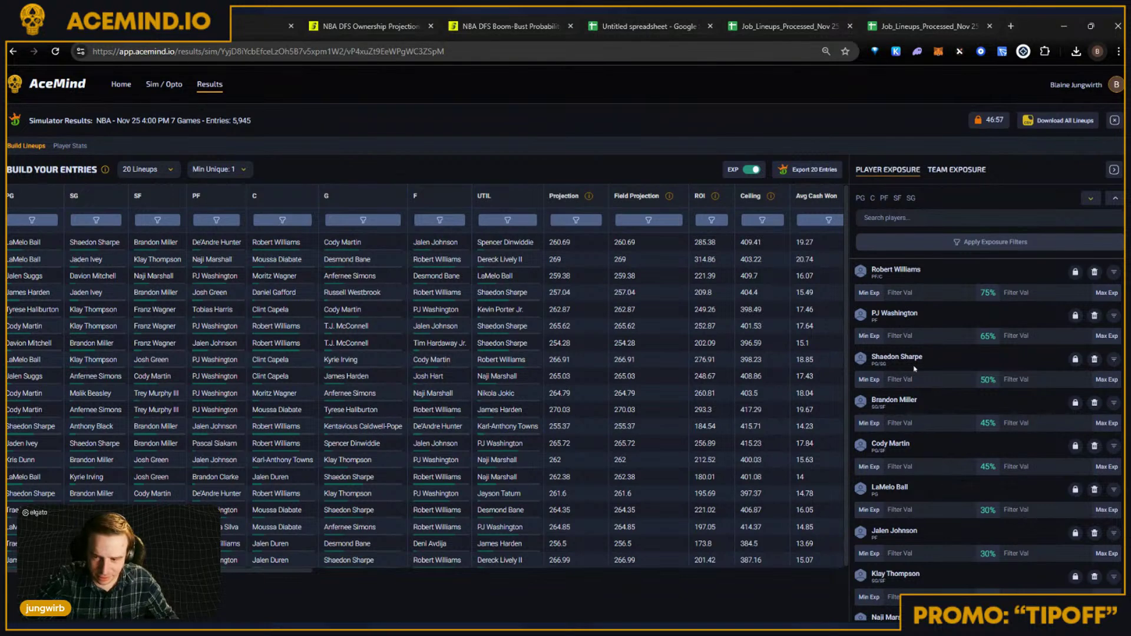
{"action": "double_click", "coordinate": [879, 364]}
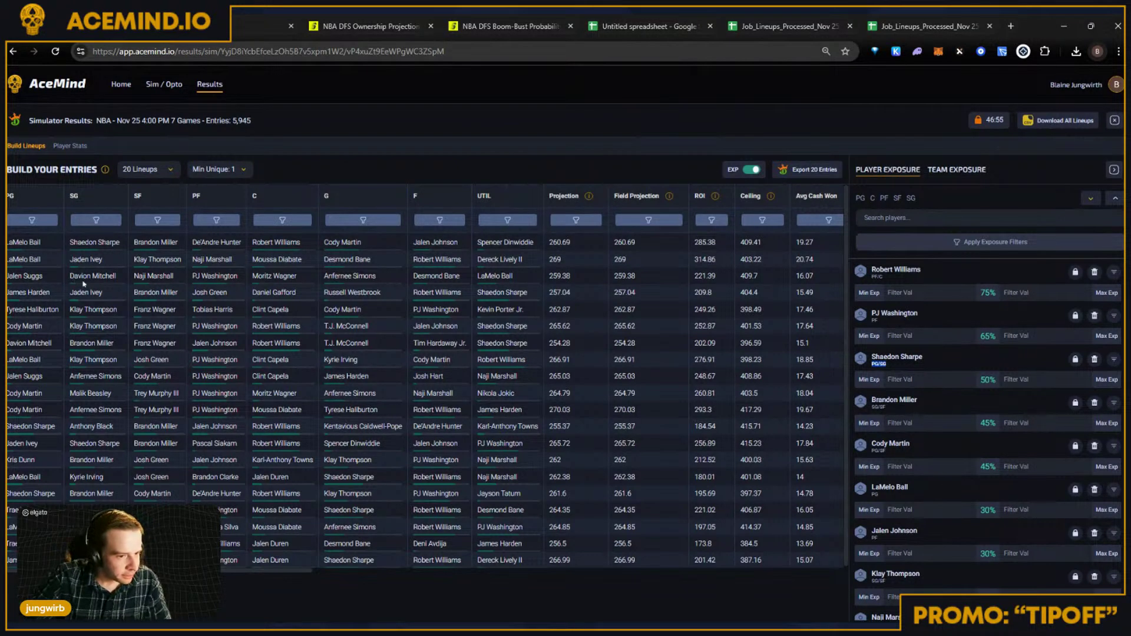
{"action": "left_click_drag", "start_coordinate": [214, 120], "coordinate": [252, 120]}
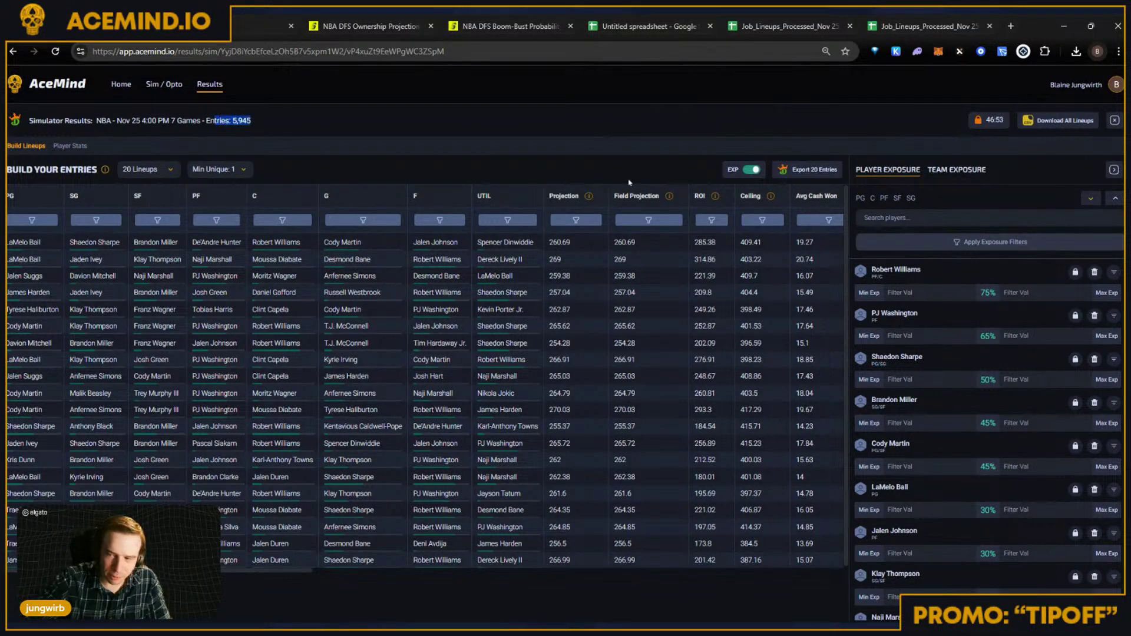
{"action": "double_click", "coordinate": [241, 120]}
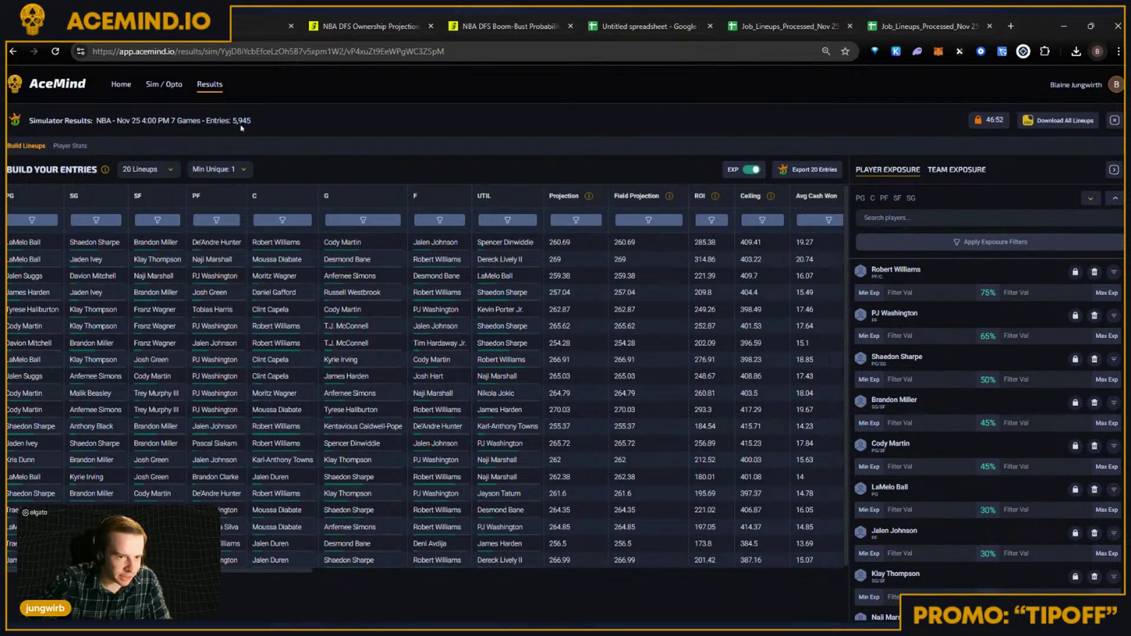
Step: Download all lineups from the simulation results
{"action": "left_click", "coordinate": [1068, 122]}
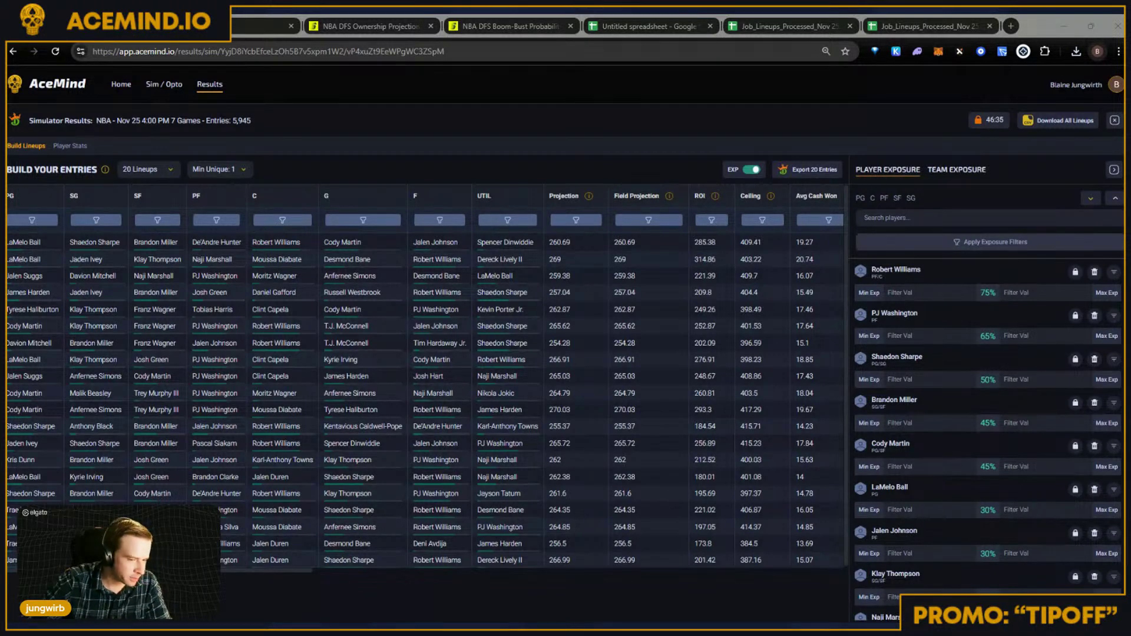
{"action": "left_click", "coordinate": [306, 295]}
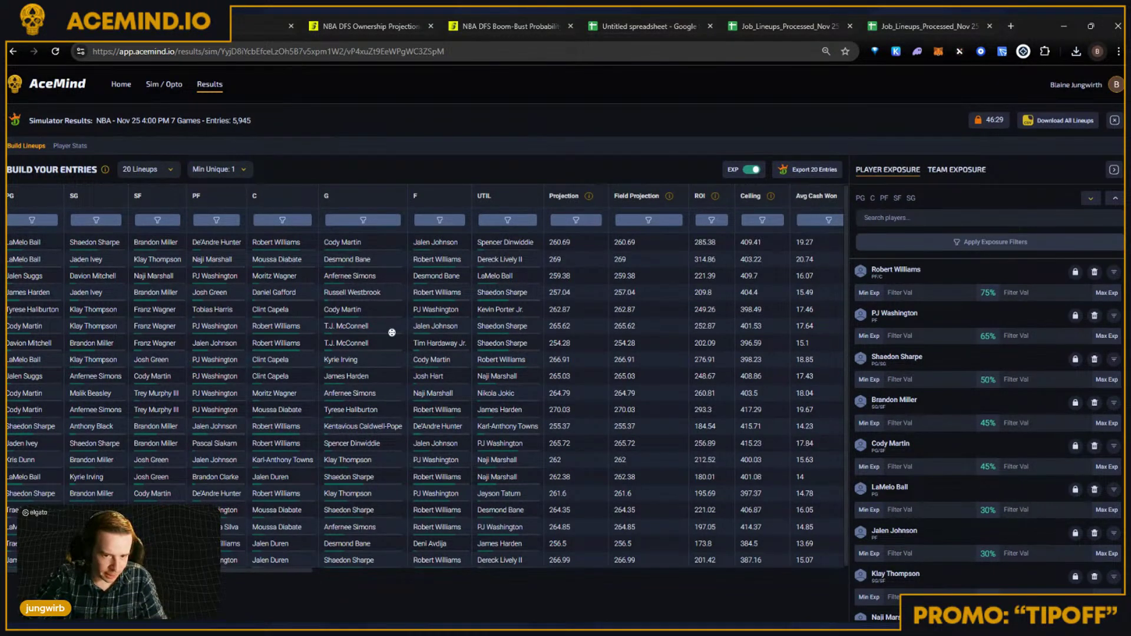
Step: Examine the built lineups' duplicates, fields kept, lineup score, projection and ROI columns
{"action": "scroll", "coordinate": [843, 287], "scroll_direction": "right", "scroll_amount": 10}
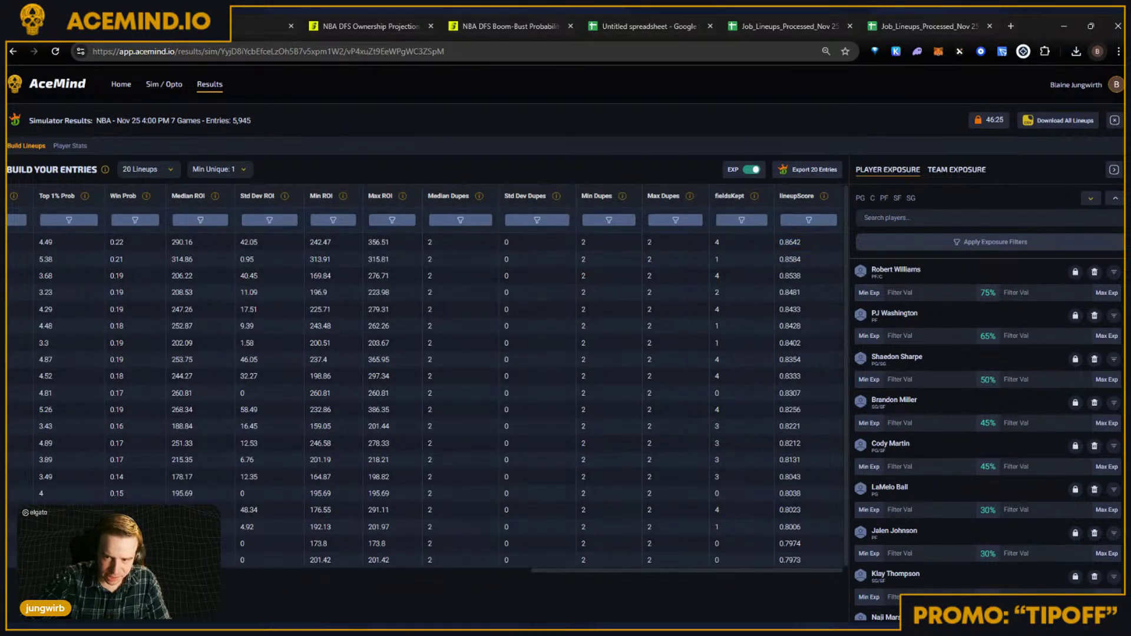
{"action": "scroll", "coordinate": [470, 328], "scroll_direction": "left", "scroll_amount": 10}
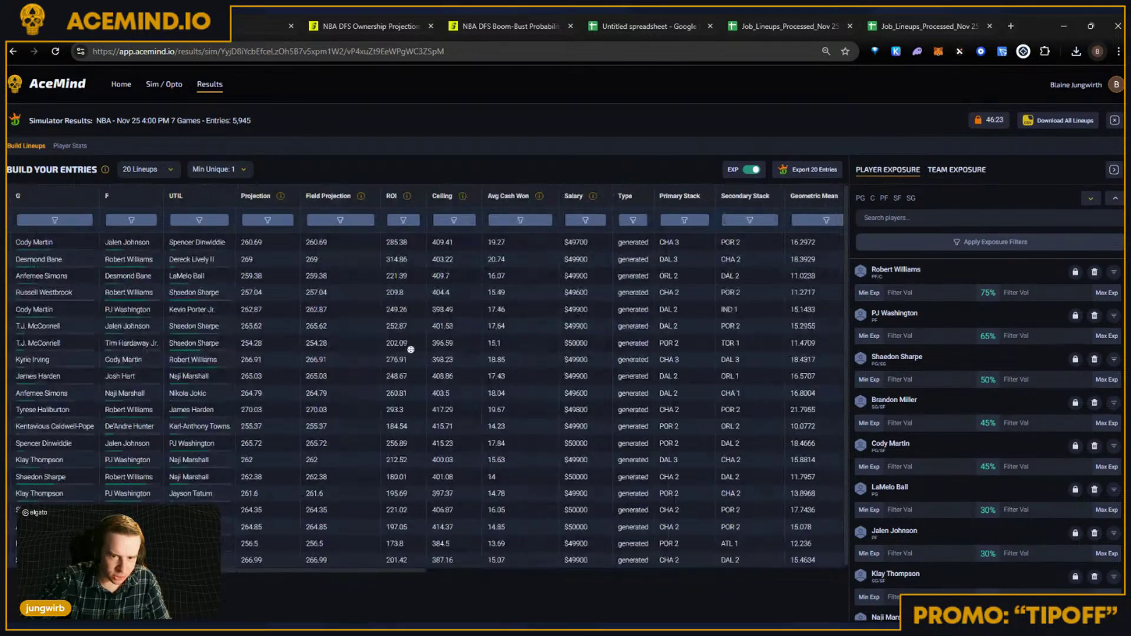
{"action": "scroll", "coordinate": [564, 287], "scroll_direction": "left", "scroll_amount": 3}
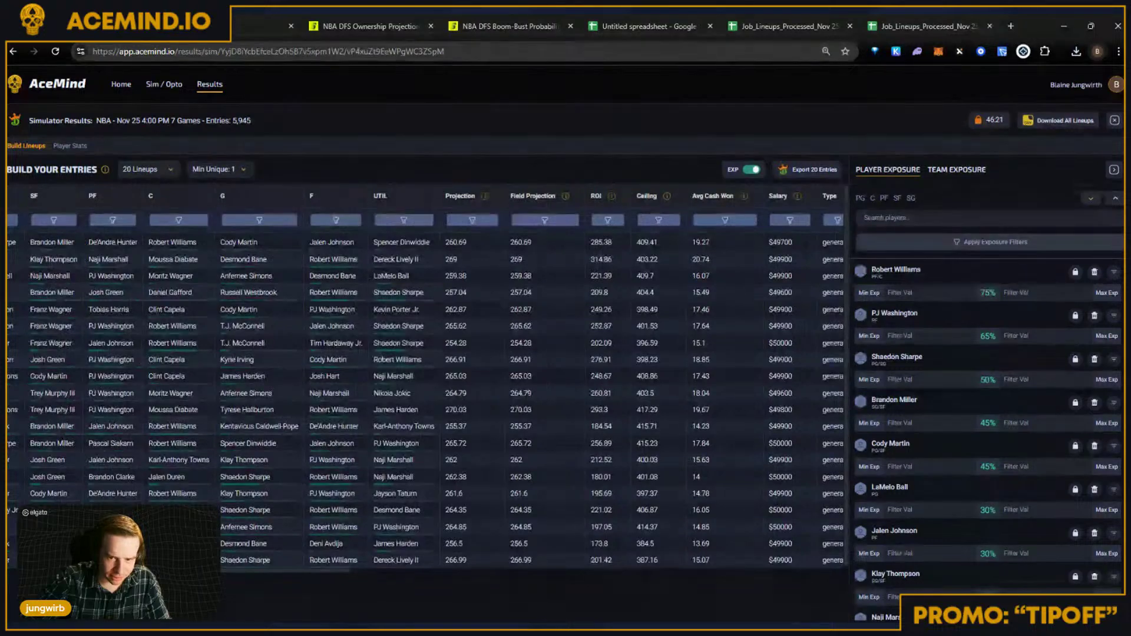
{"action": "double_click", "coordinate": [585, 242]}
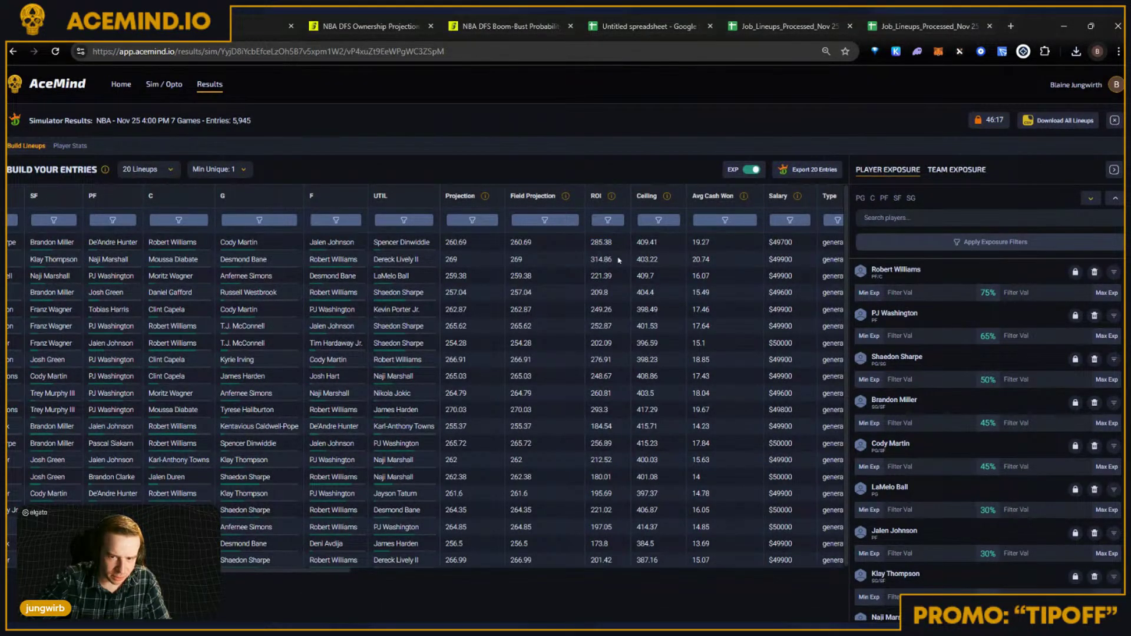
Step: Sort the built lineups by ROI, highest first, and re-sort them by lineupScore in descending order
{"action": "left_click", "coordinate": [597, 200]}
{"action": "left_click", "coordinate": [597, 200]}
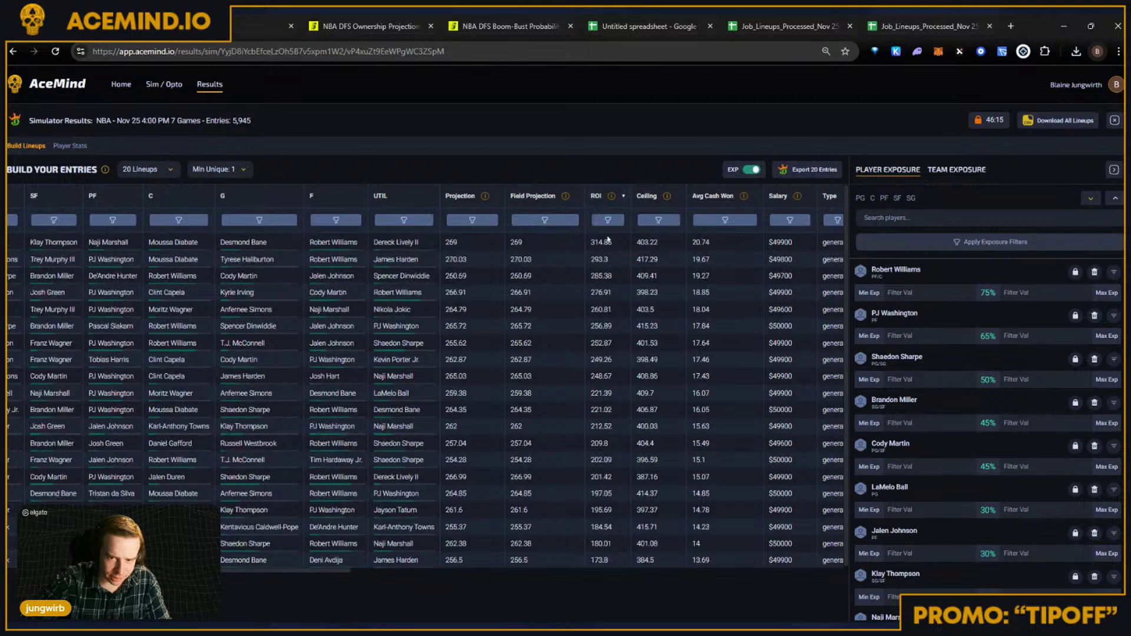
{"action": "scroll", "coordinate": [642, 273], "scroll_direction": "right", "scroll_amount": 10}
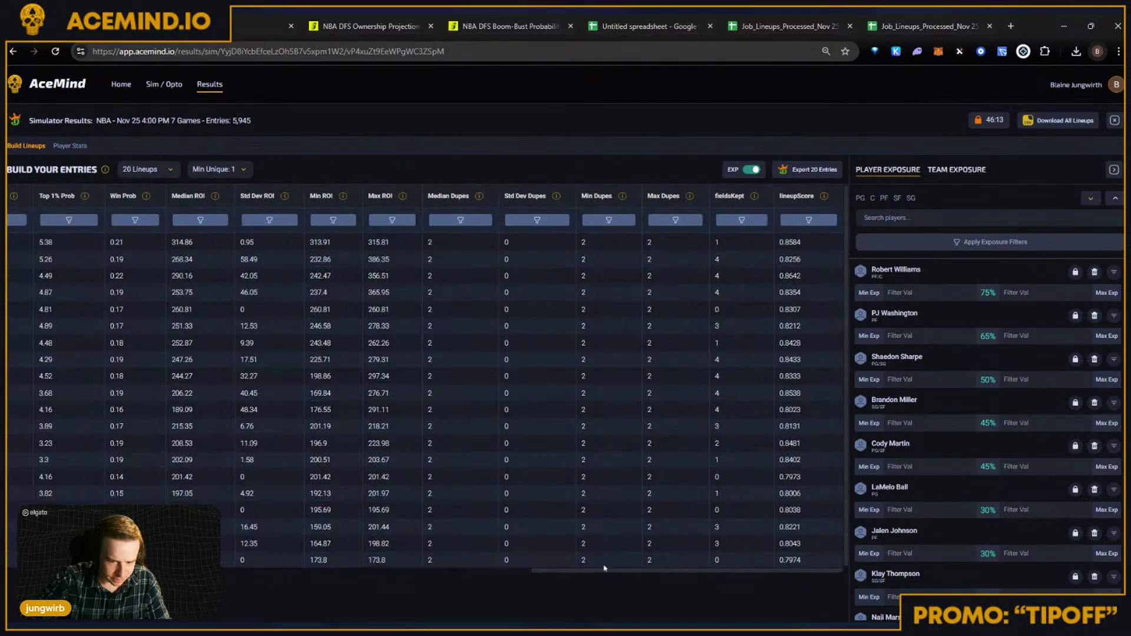
{"action": "double_click", "coordinate": [796, 196]}
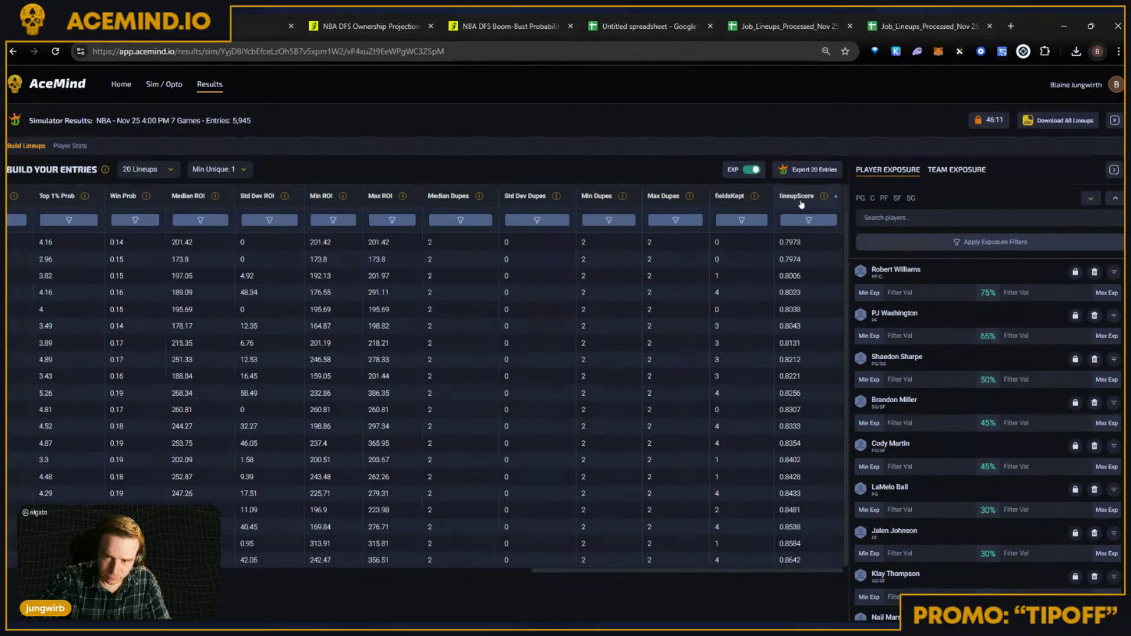
Step: Examine the second-ranked lineup's ROI, ceiling, lineup score and players
{"action": "scroll", "coordinate": [684, 560], "scroll_direction": "left", "scroll_amount": 10}
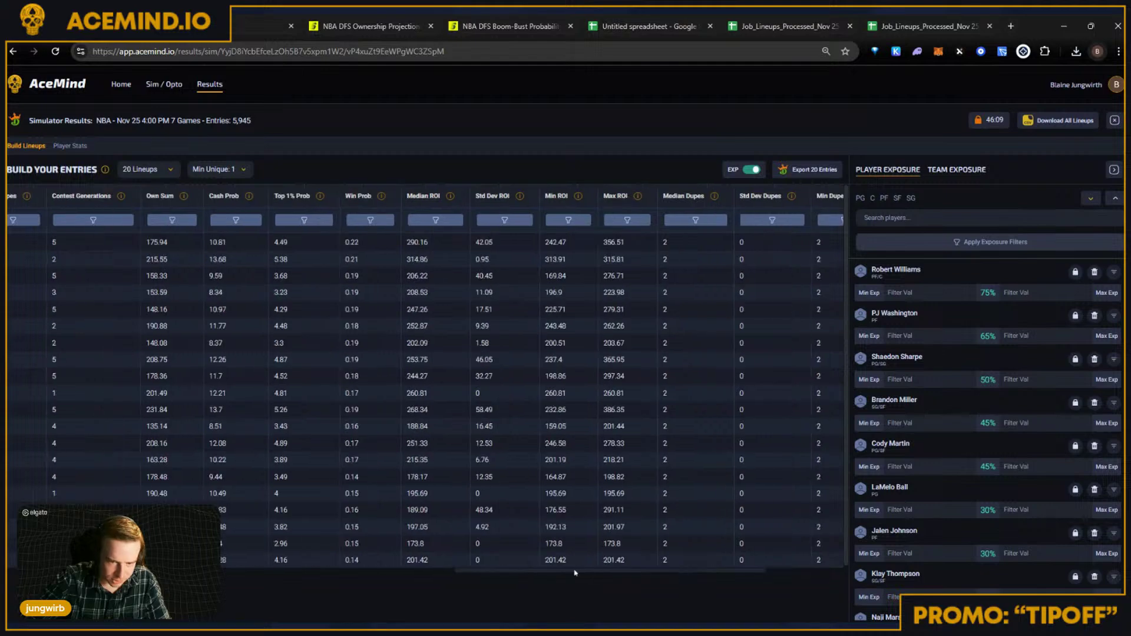
{"action": "scroll", "coordinate": [593, 322], "scroll_direction": "right", "scroll_amount": 5}
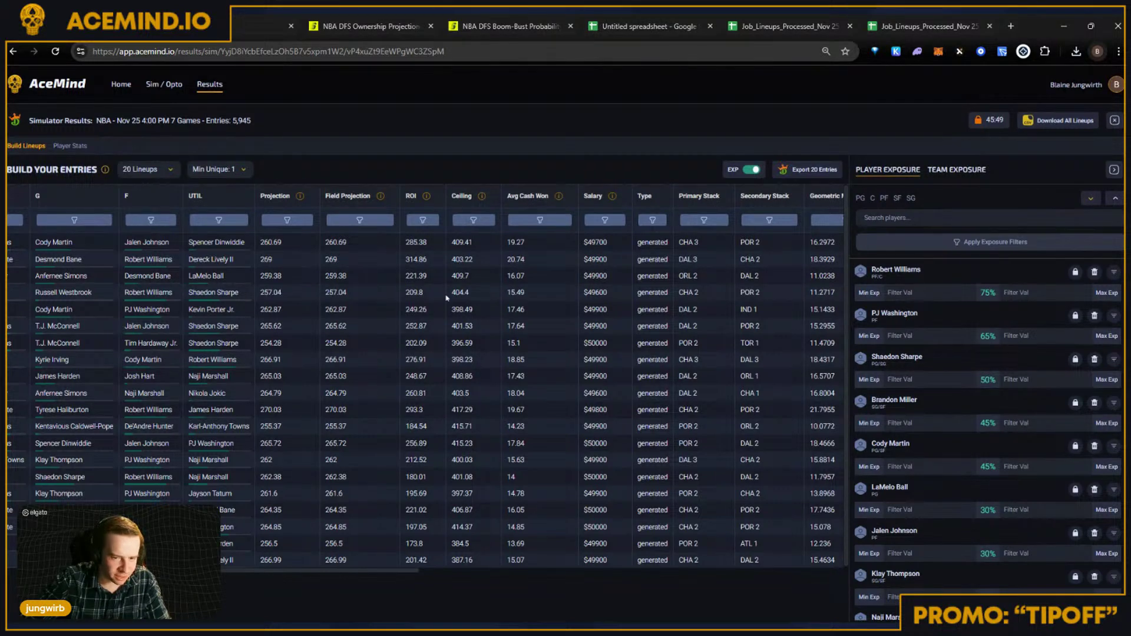
{"action": "double_click", "coordinate": [416, 259]}
{"action": "left_click_drag", "start_coordinate": [451, 259], "coordinate": [484, 263]}
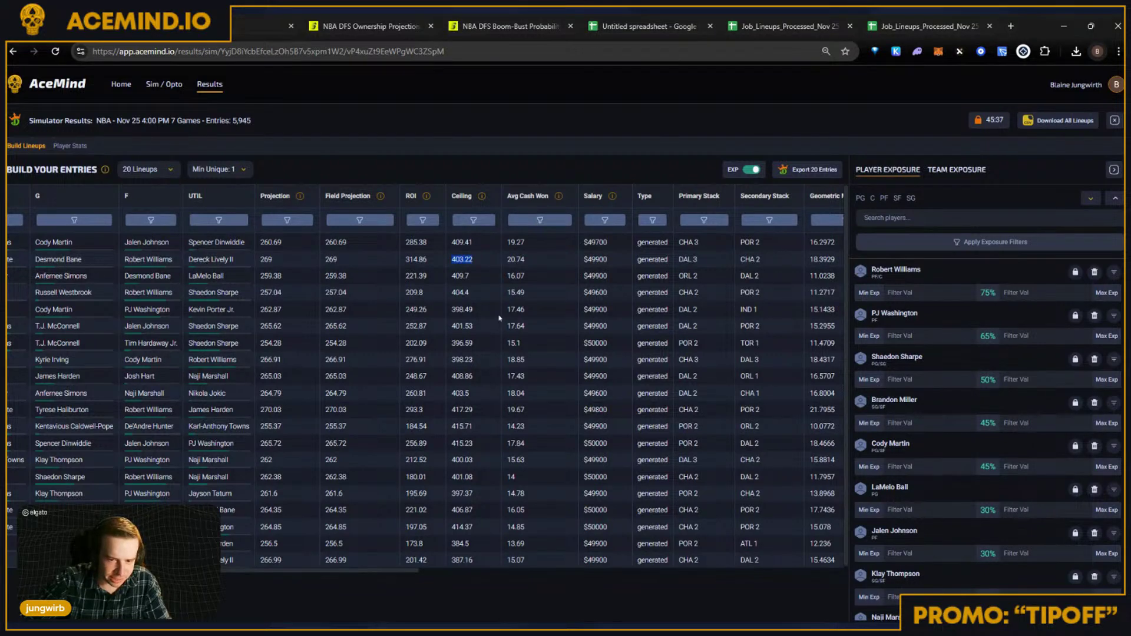
{"action": "scroll", "coordinate": [604, 514], "scroll_direction": "right", "scroll_amount": 10}
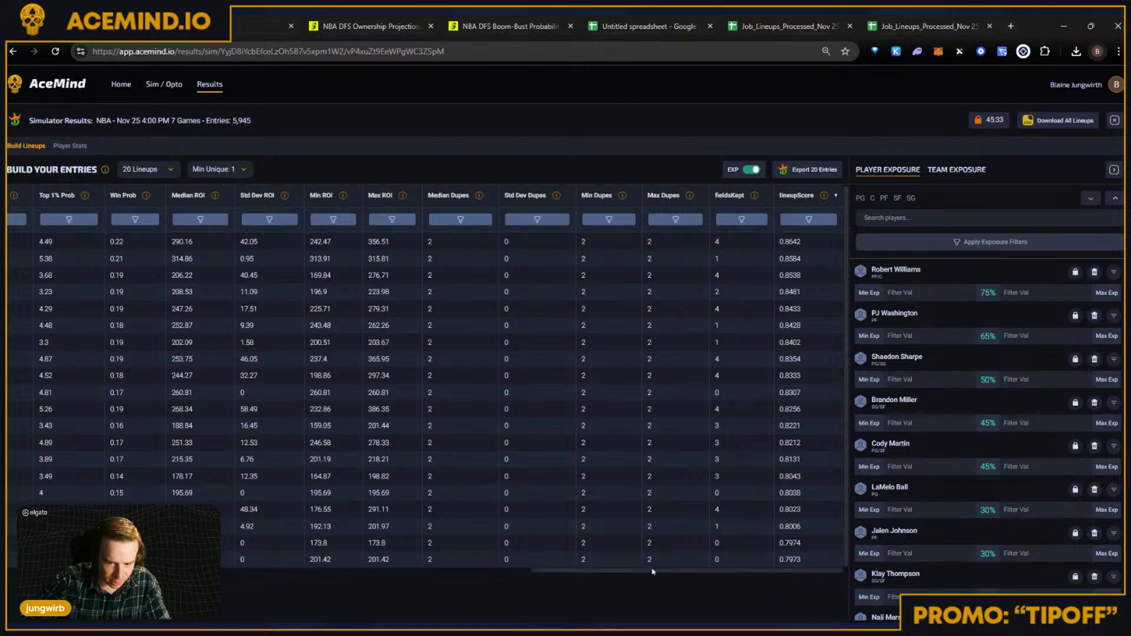
{"action": "scroll", "coordinate": [653, 571], "scroll_direction": "left", "scroll_amount": 10}
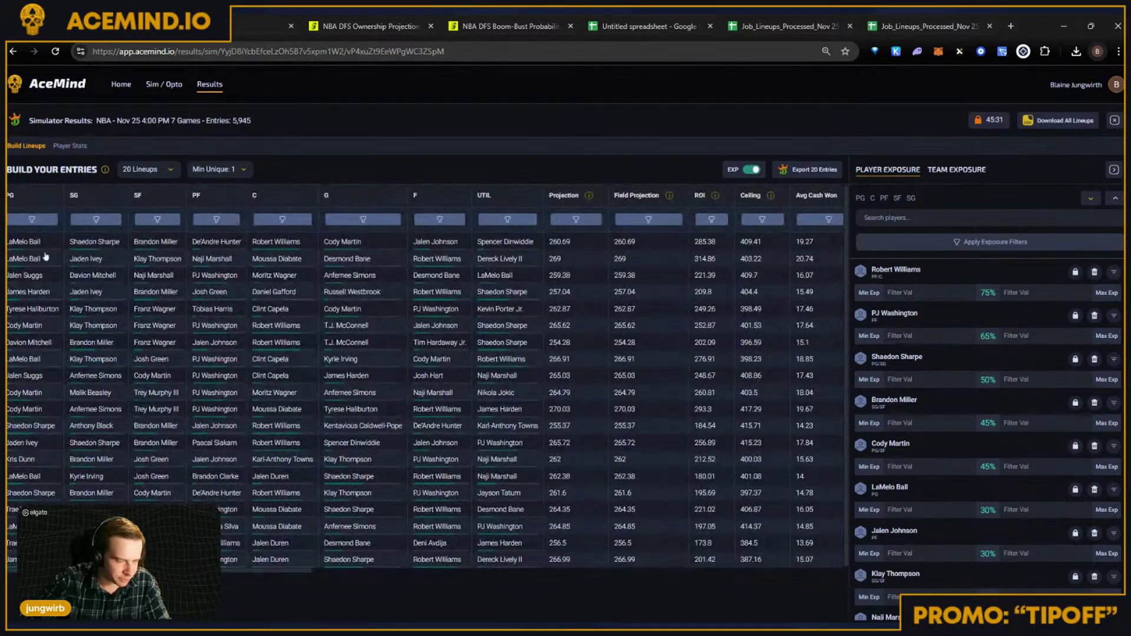
Step: Compare the Ceiling column's values across the built lineups, starting with the top-ranked lineup
{"action": "scroll", "coordinate": [446, 385], "scroll_direction": "right", "scroll_amount": 1}
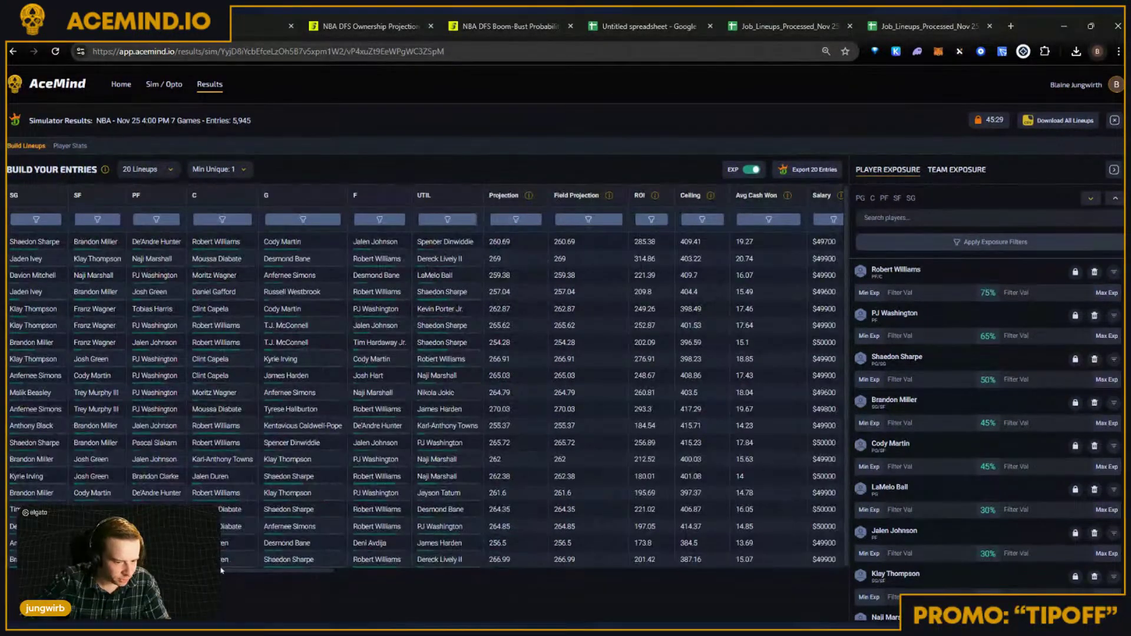
{"action": "left_click_drag", "start_coordinate": [221, 570], "coordinate": [346, 388]}
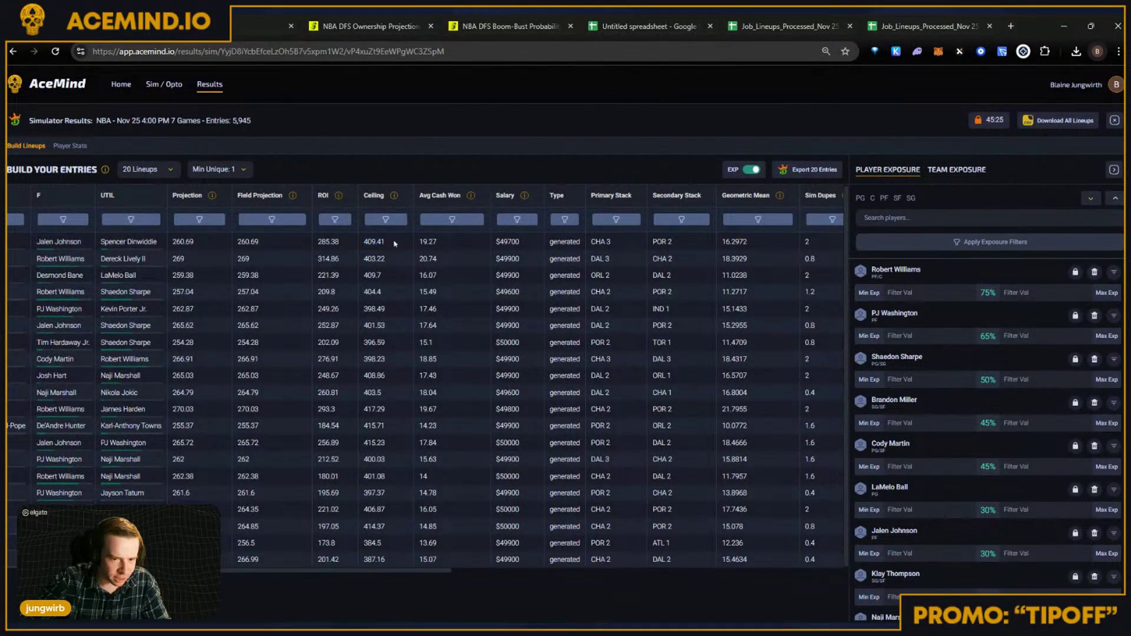
{"action": "scroll", "coordinate": [350, 571], "scroll_direction": "right", "scroll_amount": 1}
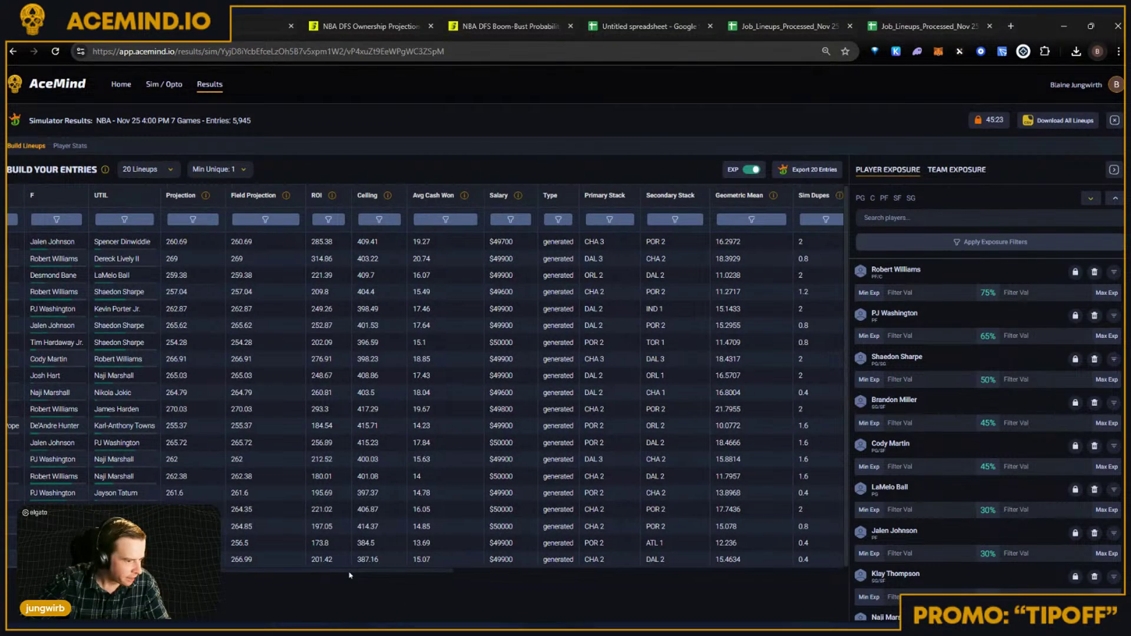
{"action": "scroll", "coordinate": [350, 571], "scroll_direction": "left", "scroll_amount": 3}
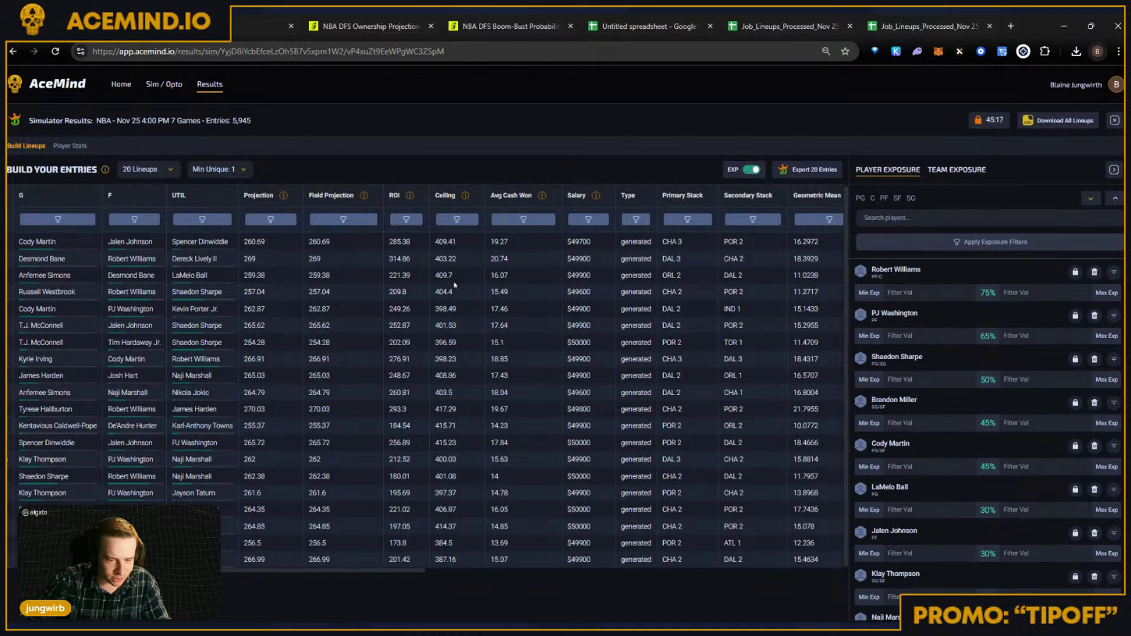
{"action": "left_click_drag", "start_coordinate": [457, 242], "coordinate": [433, 246]}
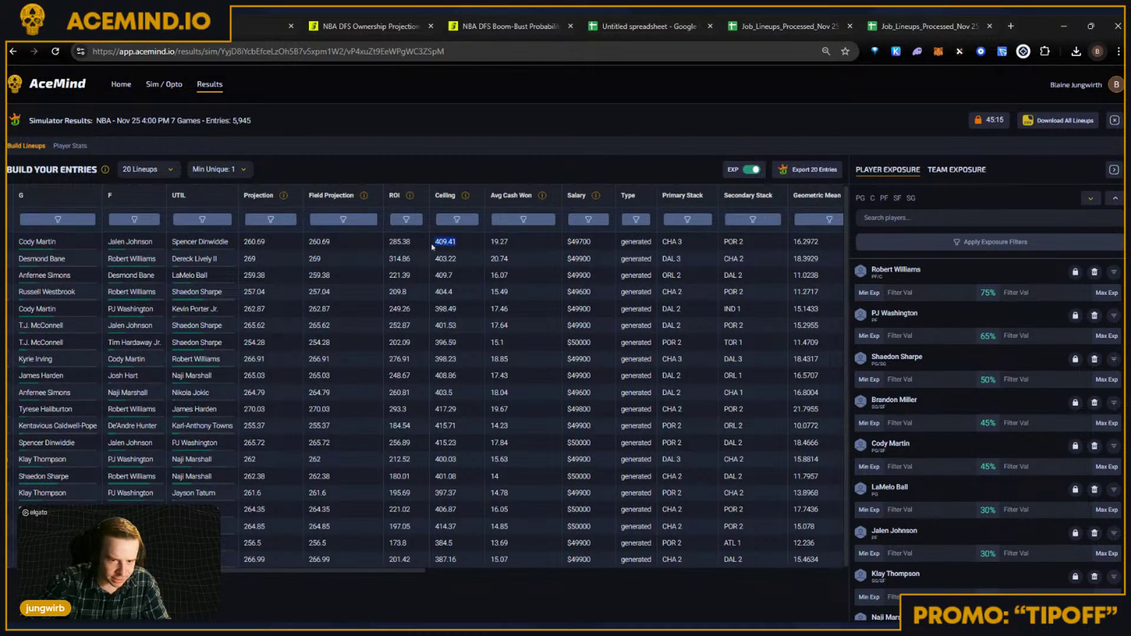
{"action": "left_click", "coordinate": [465, 246]}
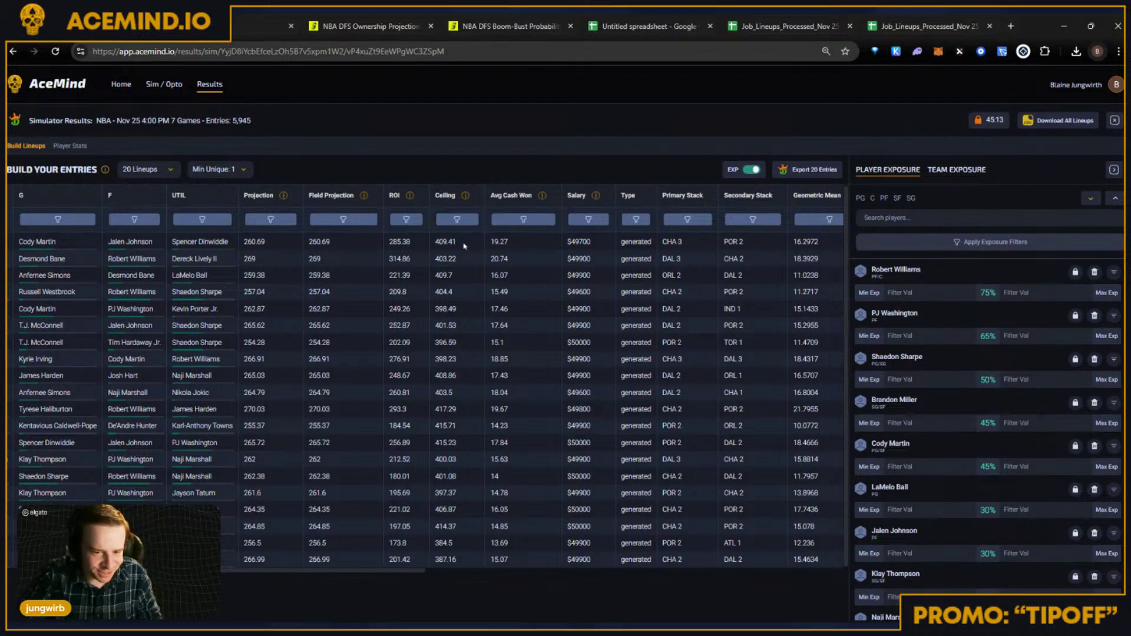
{"action": "left_click", "coordinate": [462, 416]}
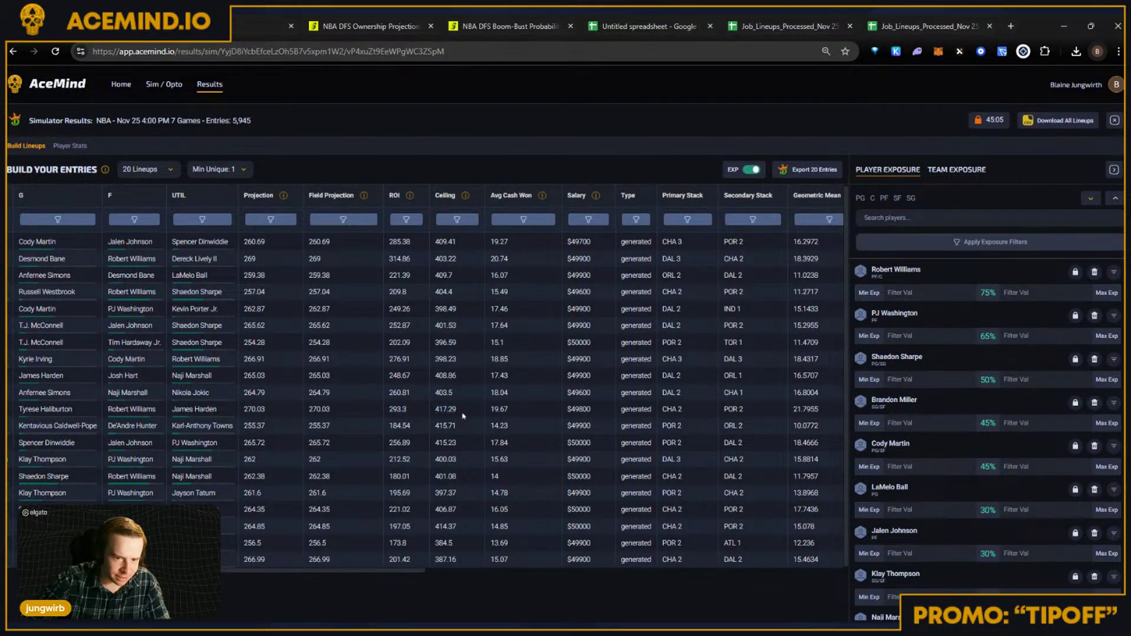
Step: Switch the lineups' exposure display off and back on while viewing the player position columns
{"action": "left_click_drag", "start_coordinate": [390, 570], "coordinate": [88, 354]}
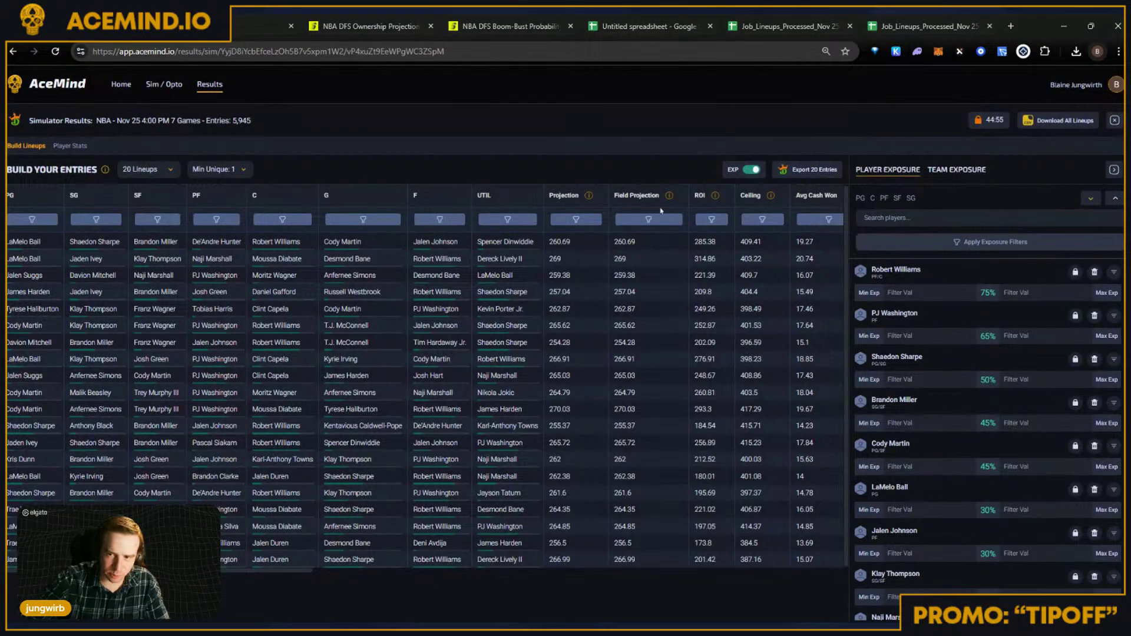
{"action": "left_click", "coordinate": [756, 170]}
{"action": "left_click", "coordinate": [757, 170]}
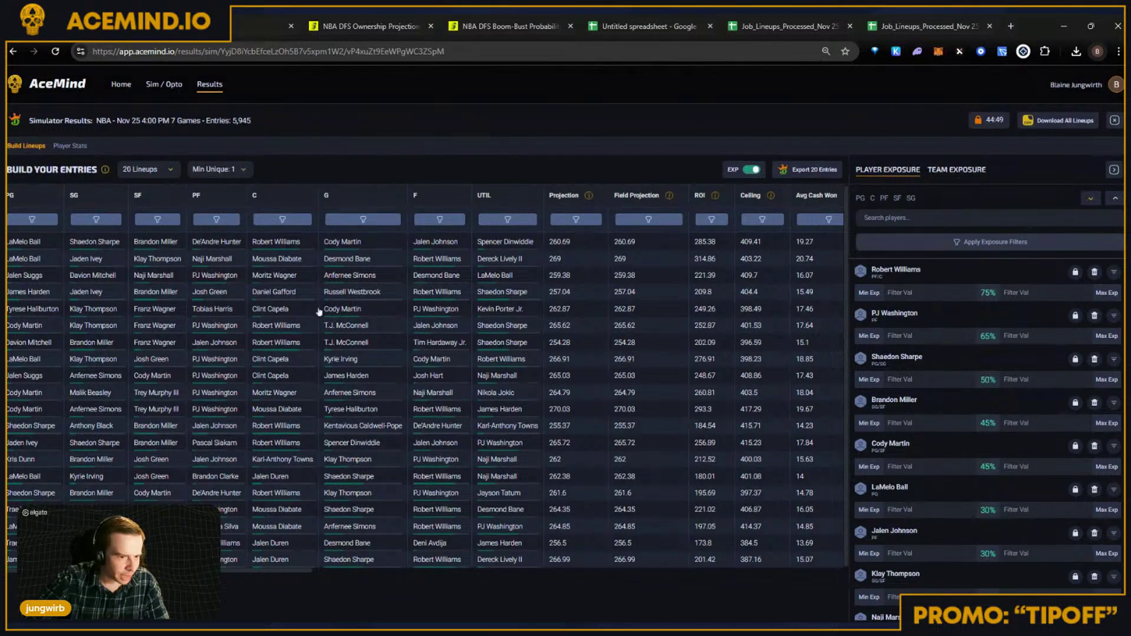
Step: Check Robert Williams in the fourth lineup and search the simulation's player pool for "robert"
{"action": "mouse_move", "coordinate": [463, 293]}
{"action": "left_mouse_down"}
{"action": "mouse_move", "coordinate": [406, 291]}
{"action": "mouse_move", "coordinate": [466, 294]}
{"action": "left_mouse_up"}
{"action": "left_click", "coordinate": [467, 297]}
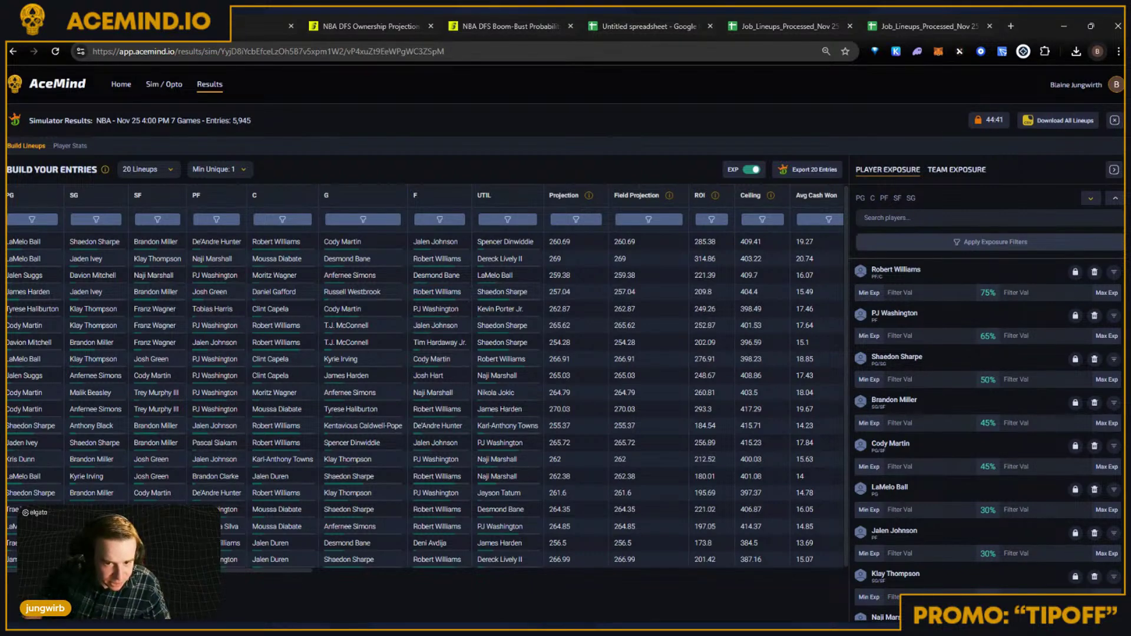
{"action": "mouse_move", "coordinate": [465, 296]}
{"action": "left_mouse_down"}
{"action": "mouse_move", "coordinate": [412, 294]}
{"action": "mouse_move", "coordinate": [468, 296]}
{"action": "left_mouse_up"}
{"action": "left_click", "coordinate": [414, 296]}
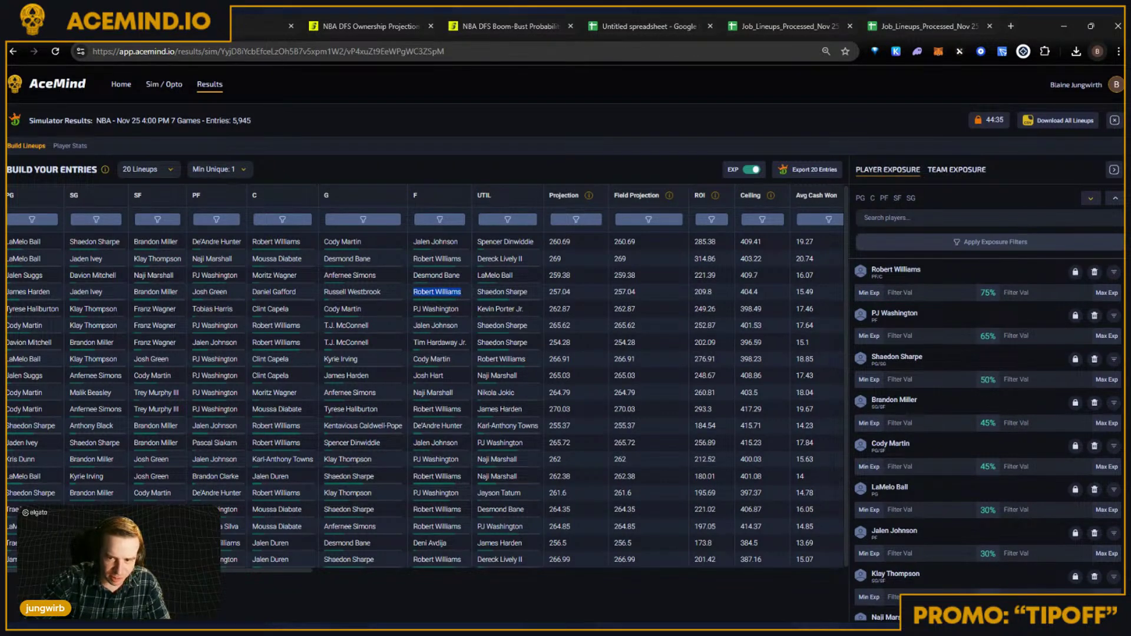
{"action": "key", "text": "alt+Left"}
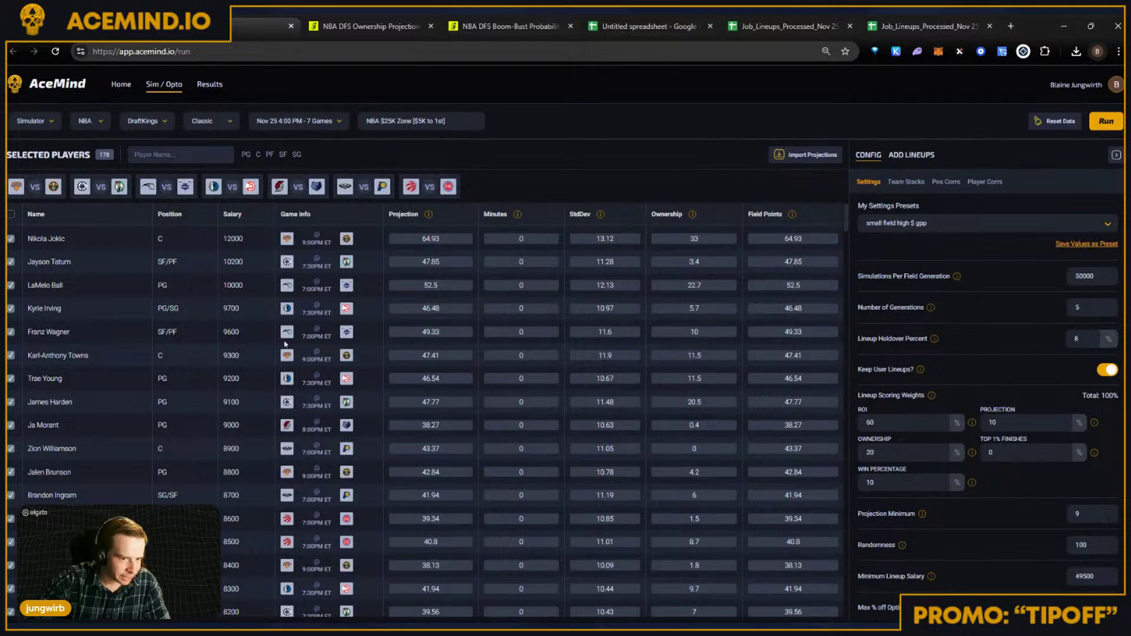
{"action": "type", "text": "robert"}
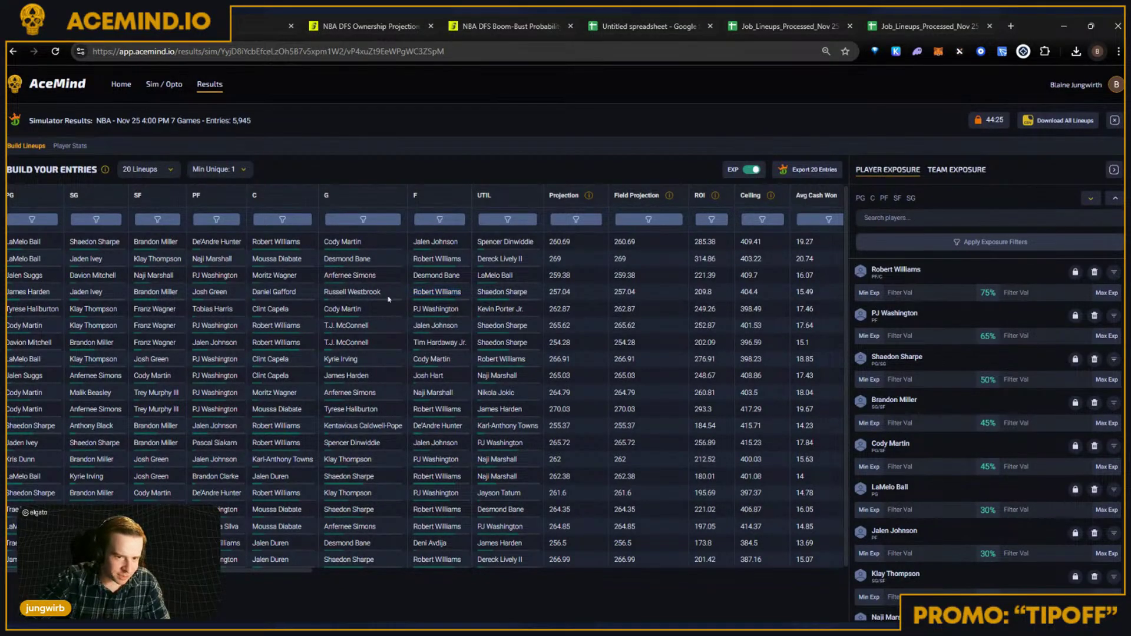
Step: Examine Russell Westbrook's entry in the fourth lineup and the top lineup's ROI, average cash won and salary
{"action": "left_click_drag", "start_coordinate": [389, 297], "coordinate": [314, 297]}
{"action": "left_click", "coordinate": [314, 296]}
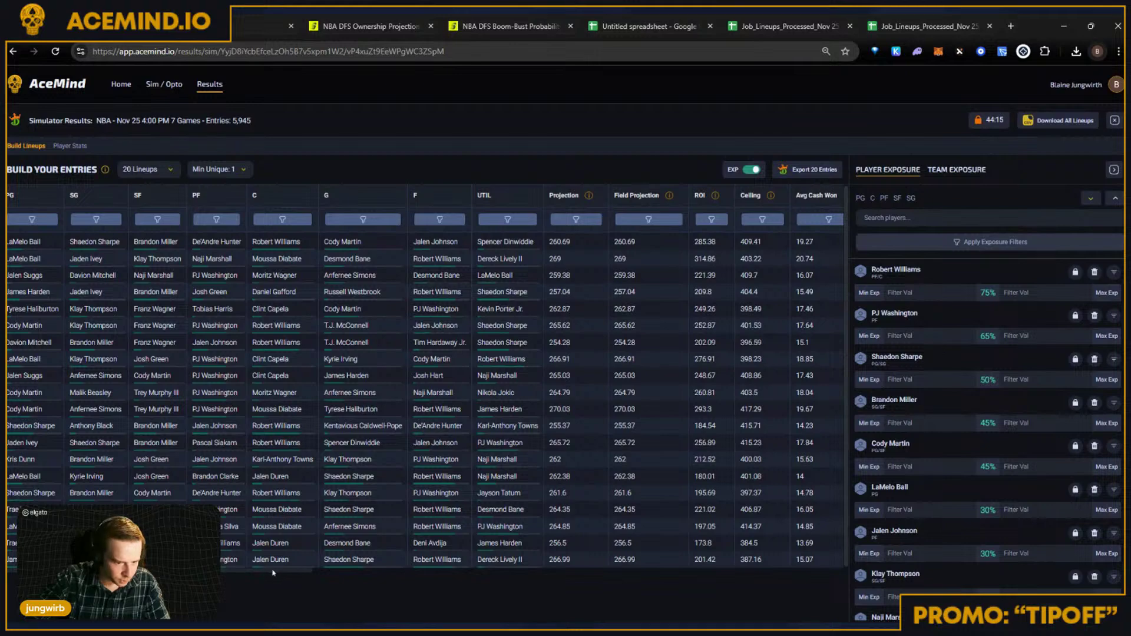
{"action": "scroll", "coordinate": [400, 570], "scroll_direction": "right", "scroll_amount": 5}
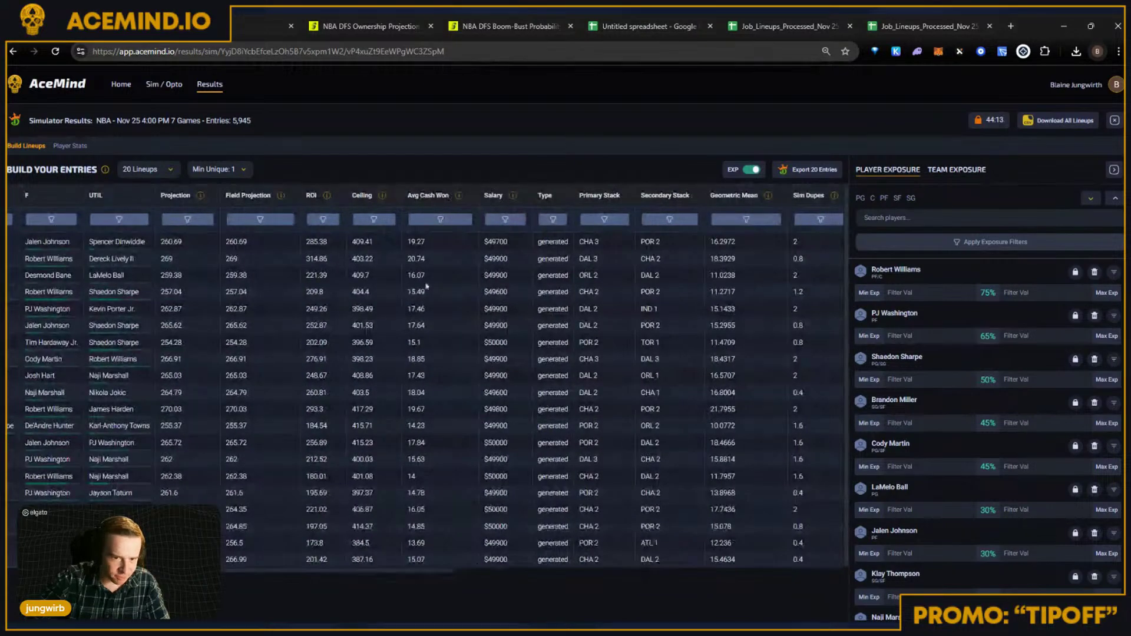
{"action": "double_click", "coordinate": [315, 242]}
{"action": "double_click", "coordinate": [408, 242]}
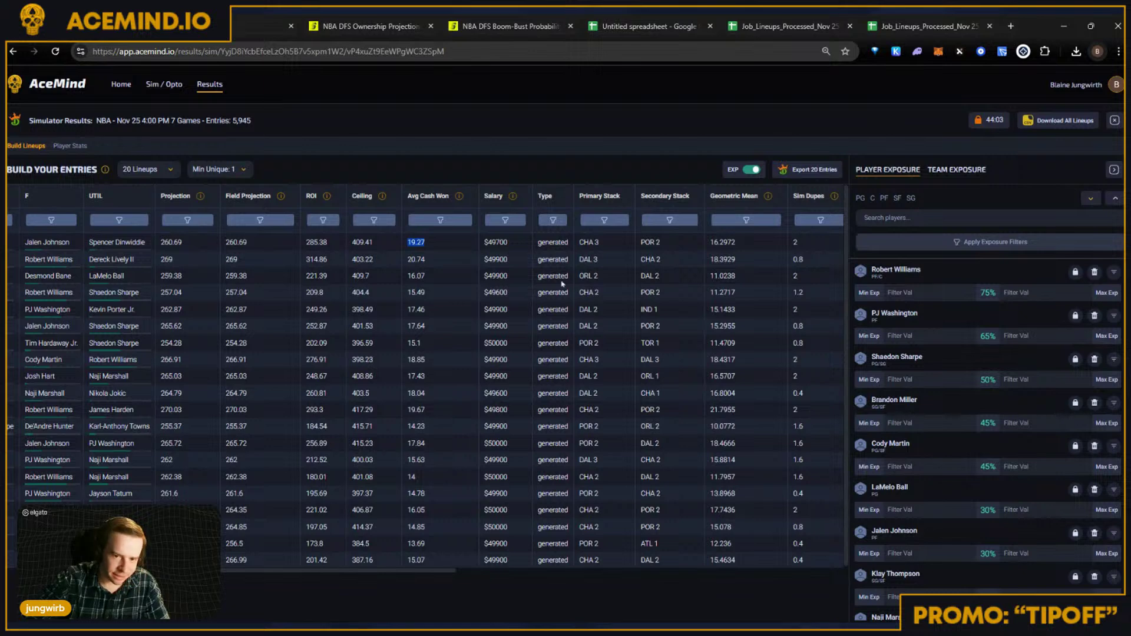
{"action": "double_click", "coordinate": [495, 242]}
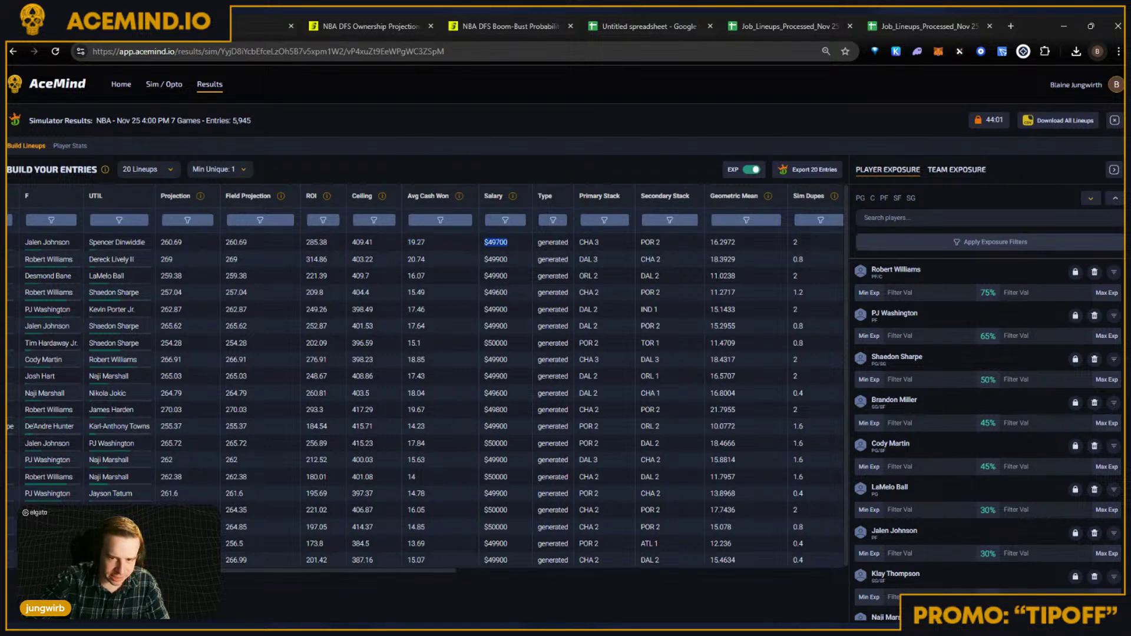
Step: Try the Generated Only and Opto Only options in the lineup type filter and apply the filter
{"action": "left_click", "coordinate": [555, 222]}
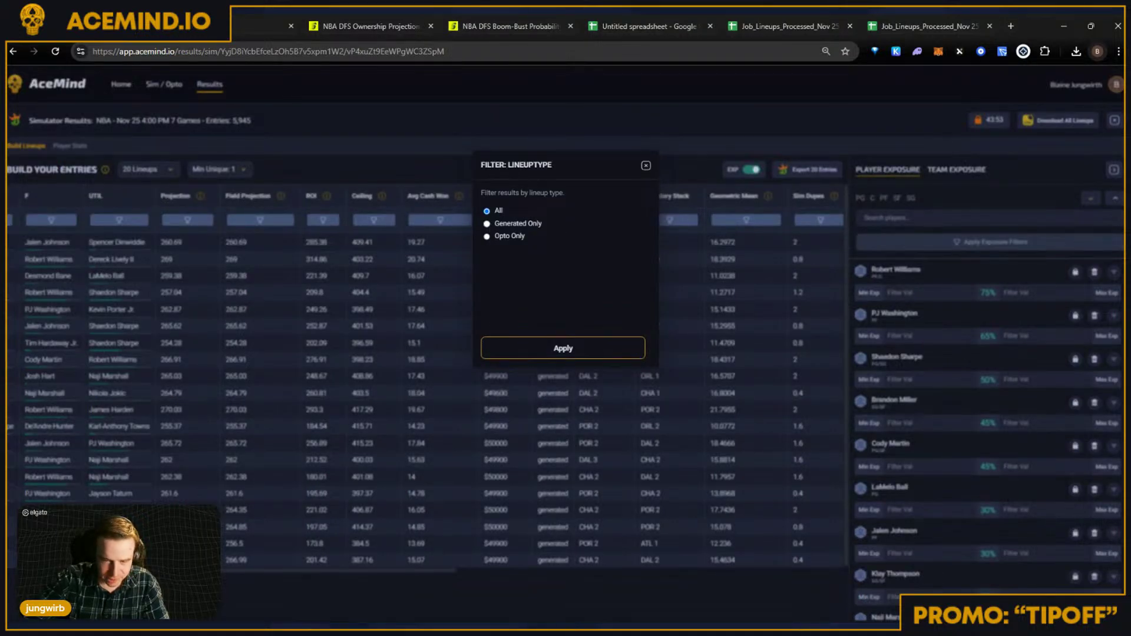
{"action": "left_click", "coordinate": [487, 224]}
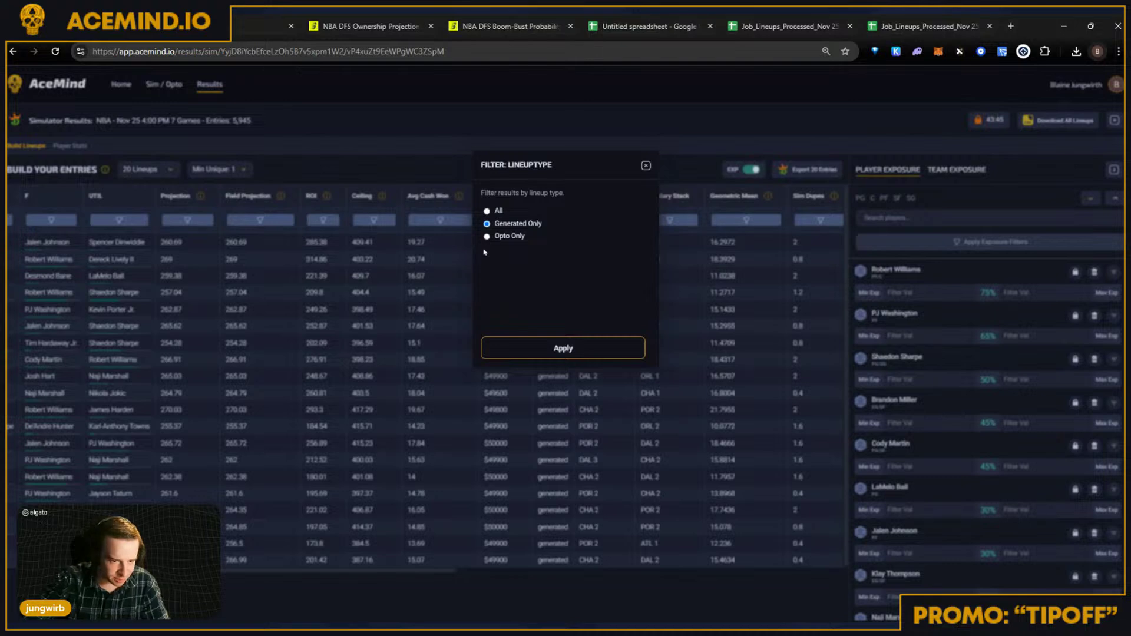
{"action": "triple_click", "coordinate": [495, 237]}
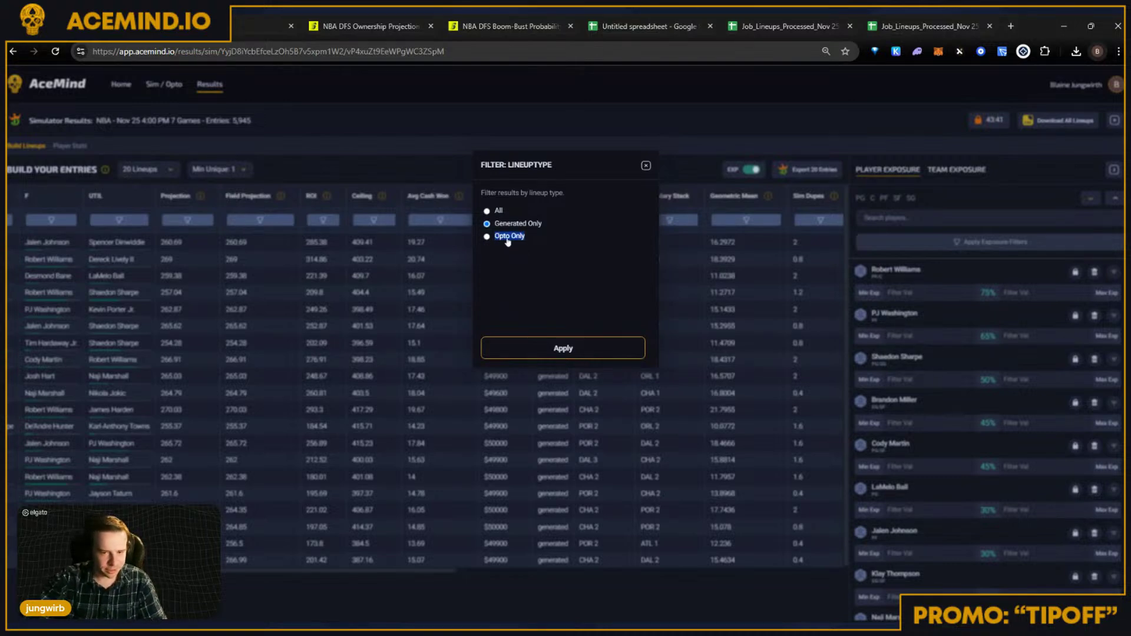
{"action": "left_click", "coordinate": [486, 236]}
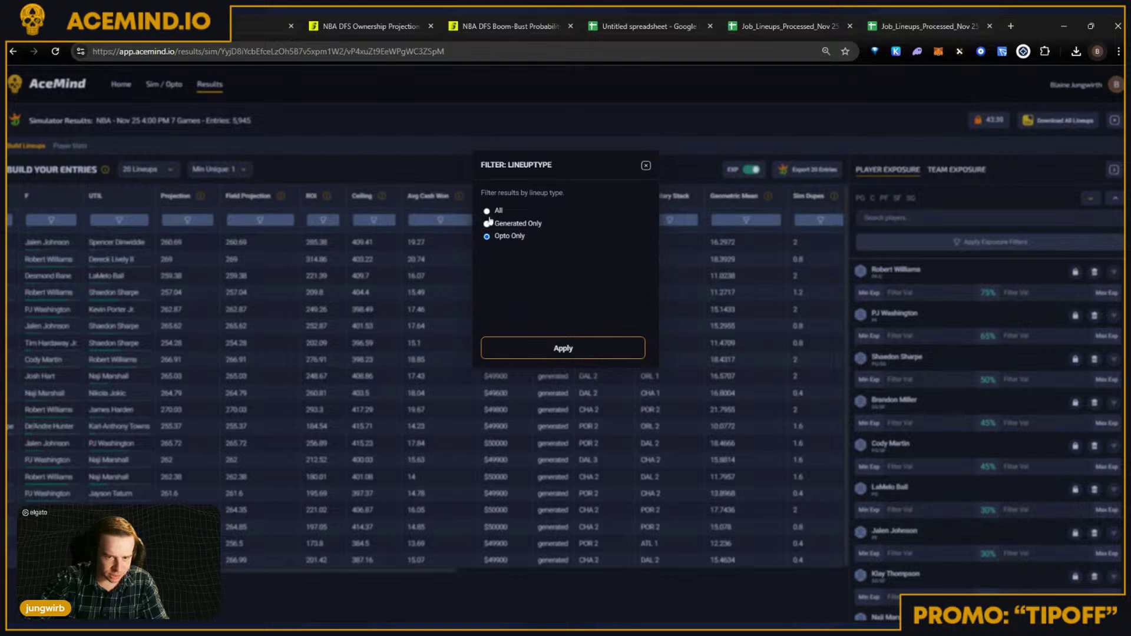
{"action": "left_click", "coordinate": [572, 355]}
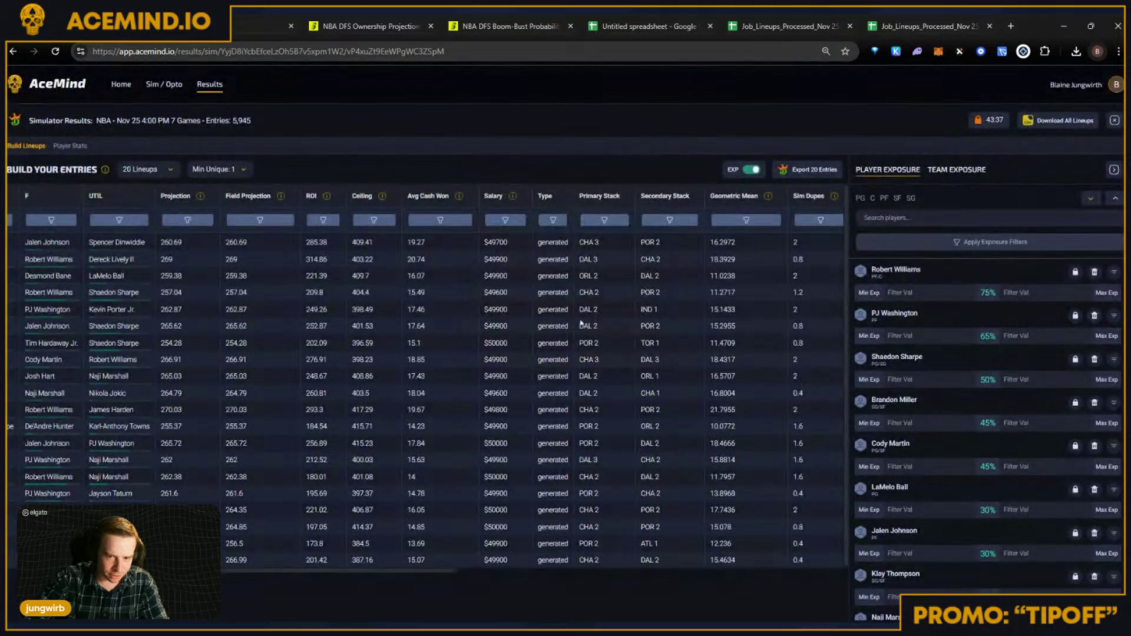
Step: Examine the lineups' primary and secondary stacks, geometric mean, sim dupes and contest generations columns
{"action": "left_click_drag", "start_coordinate": [379, 570], "coordinate": [408, 570]}
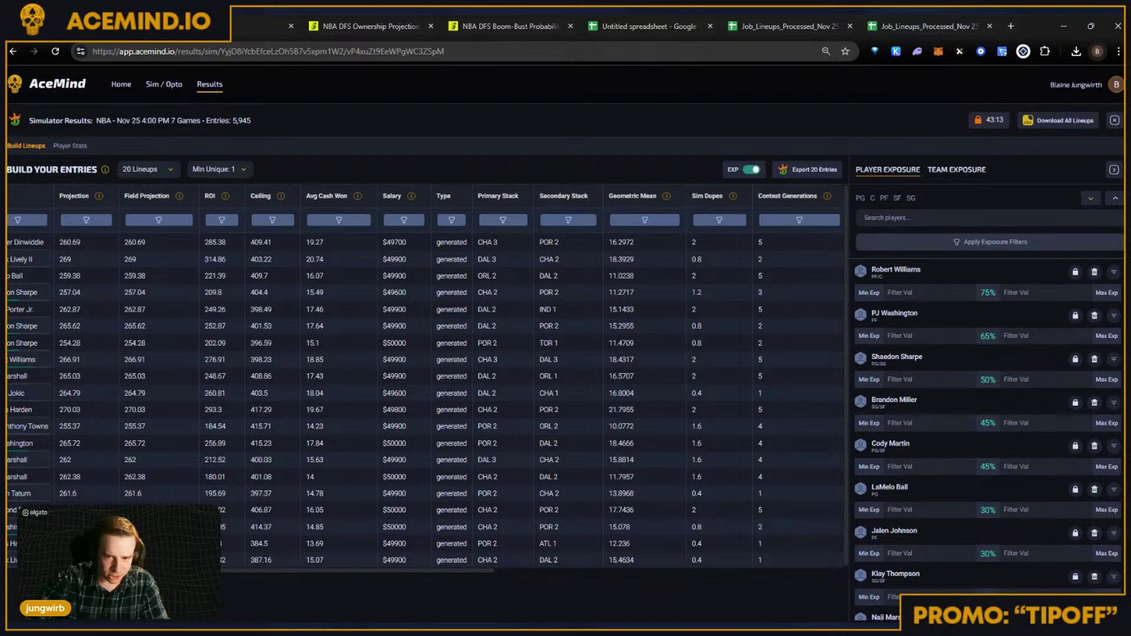
{"action": "scroll", "coordinate": [435, 547], "scroll_direction": "right", "scroll_amount": 3}
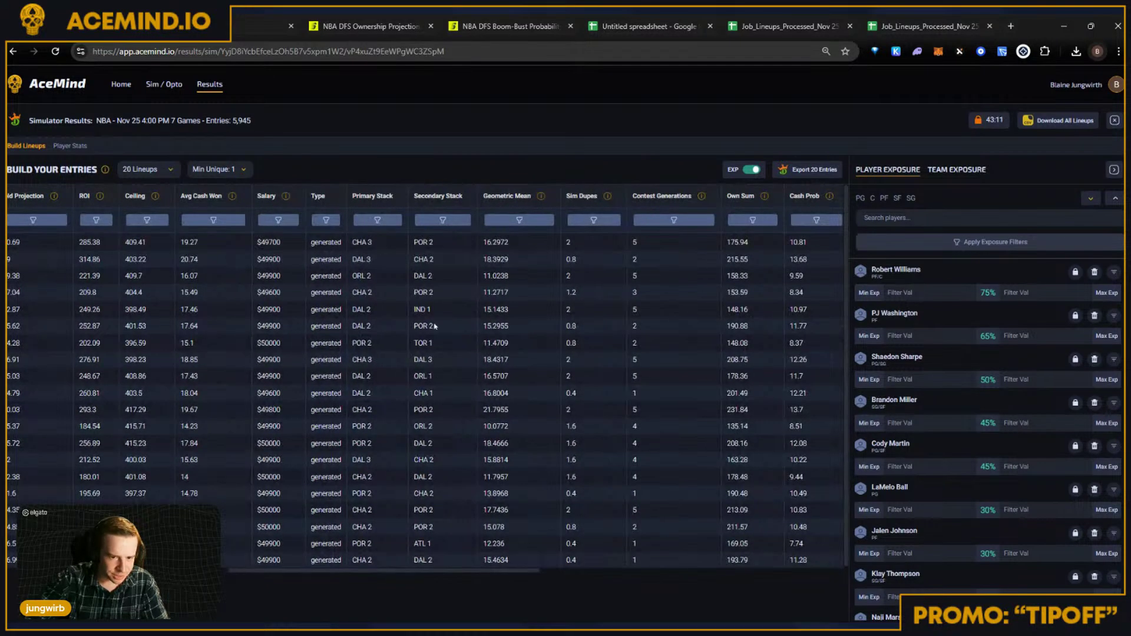
{"action": "triple_click", "coordinate": [434, 326]}
{"action": "triple_click", "coordinate": [435, 309]}
{"action": "triple_click", "coordinate": [435, 293]}
{"action": "left_click", "coordinate": [424, 275]}
{"action": "left_click_drag", "start_coordinate": [352, 242], "coordinate": [433, 242]}
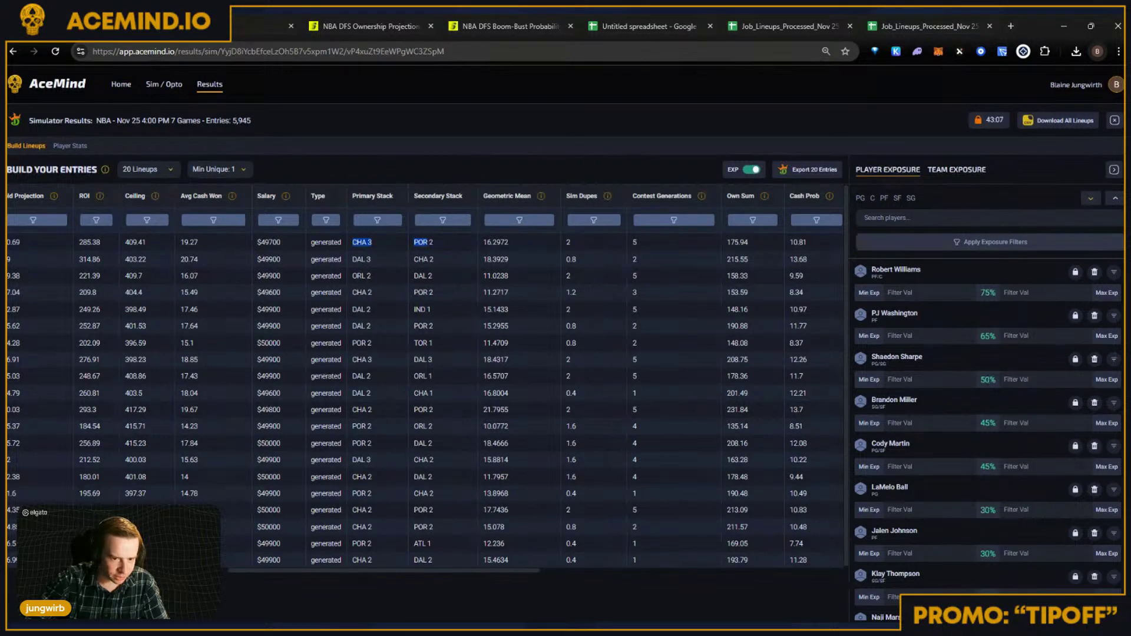
{"action": "left_click_drag", "start_coordinate": [386, 577], "coordinate": [450, 578]}
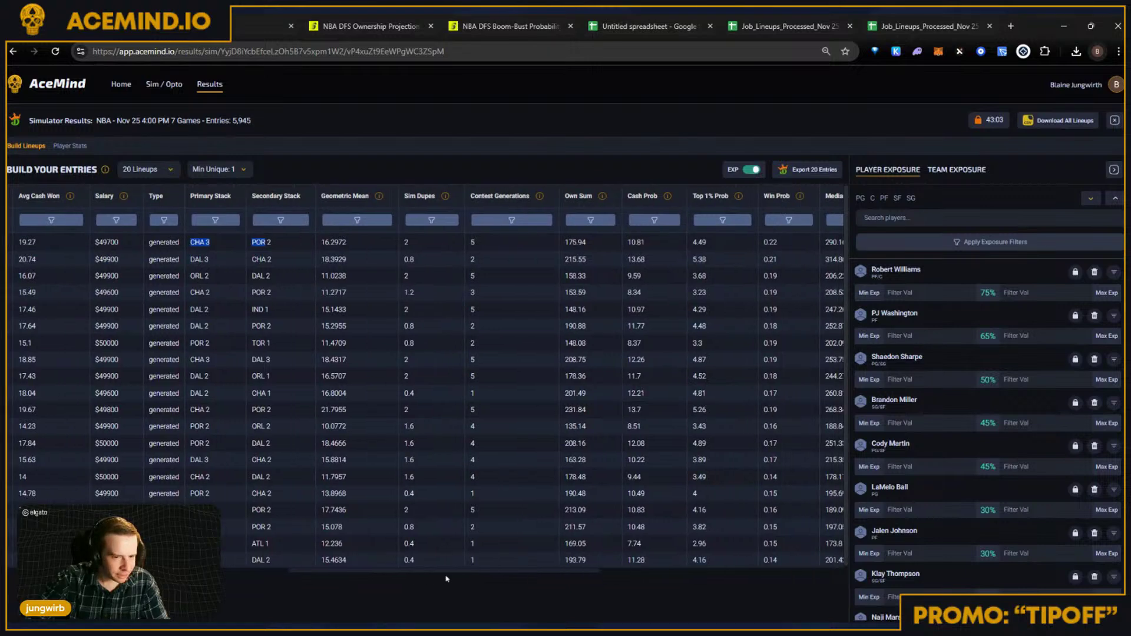
{"action": "left_click", "coordinate": [382, 574]}
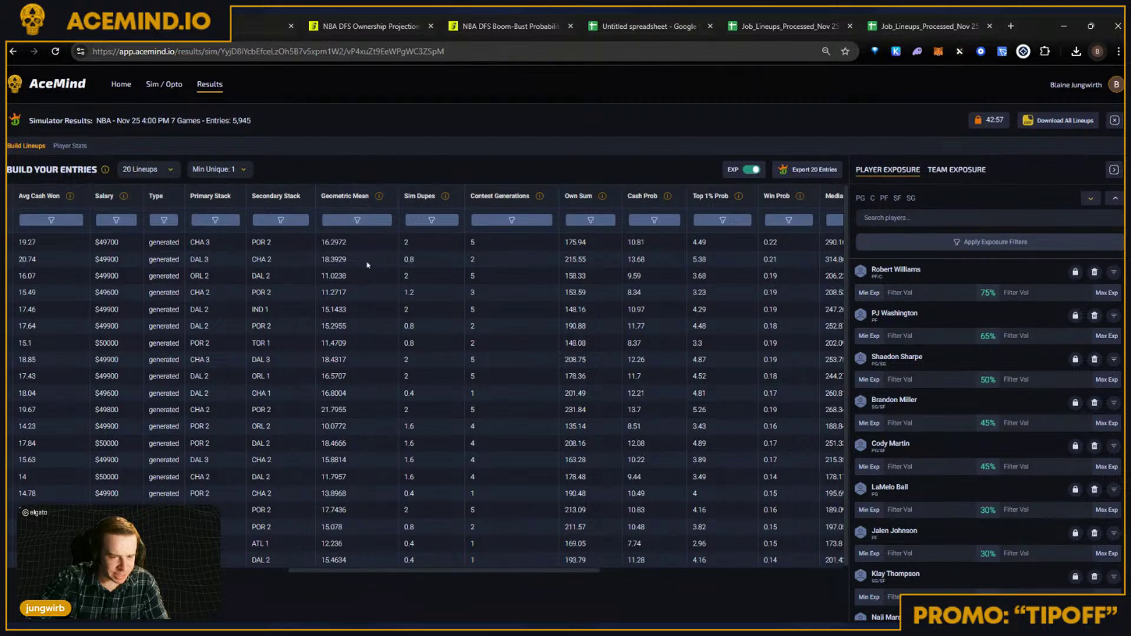
Step: Examine the geometric mean values of the top two lineups
{"action": "mouse_move", "coordinate": [347, 259]}
{"action": "left_mouse_down"}
{"action": "mouse_move", "coordinate": [330, 250]}
{"action": "mouse_move", "coordinate": [345, 268]}
{"action": "left_mouse_up"}
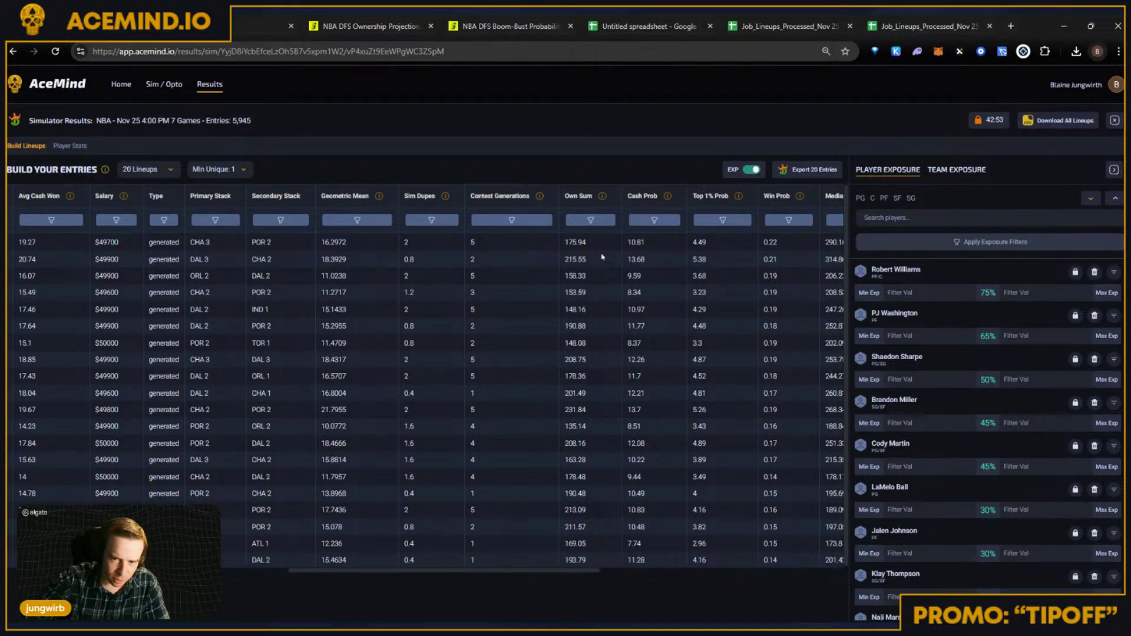
{"action": "left_click_drag", "start_coordinate": [346, 242], "coordinate": [318, 242]}
{"action": "left_click", "coordinate": [318, 242]}
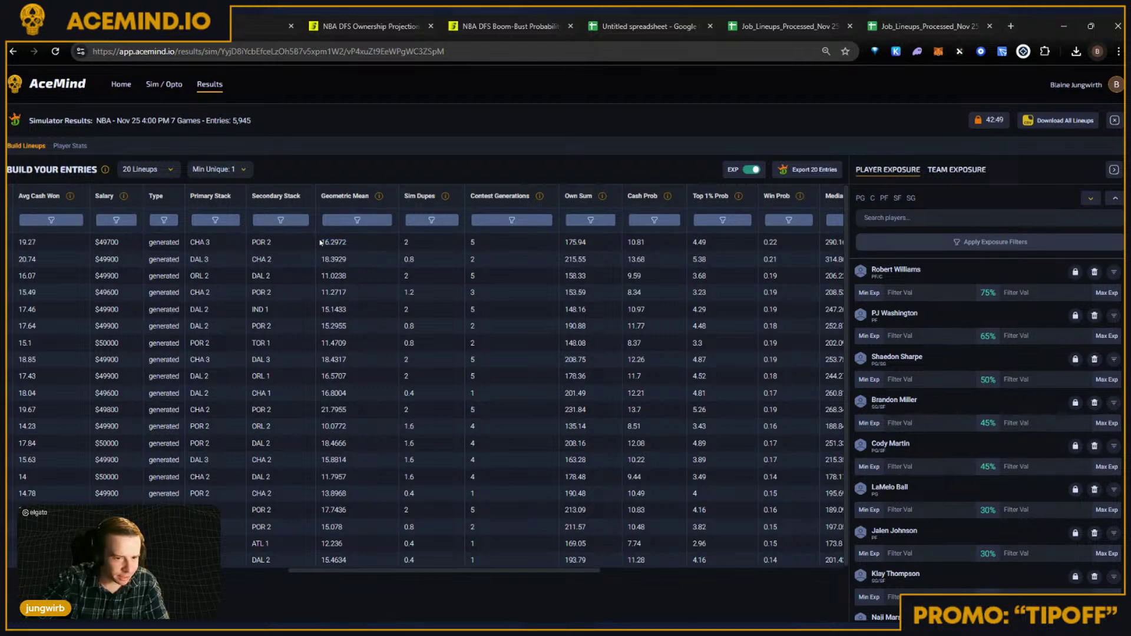
{"action": "left_click_drag", "start_coordinate": [371, 244], "coordinate": [321, 242]}
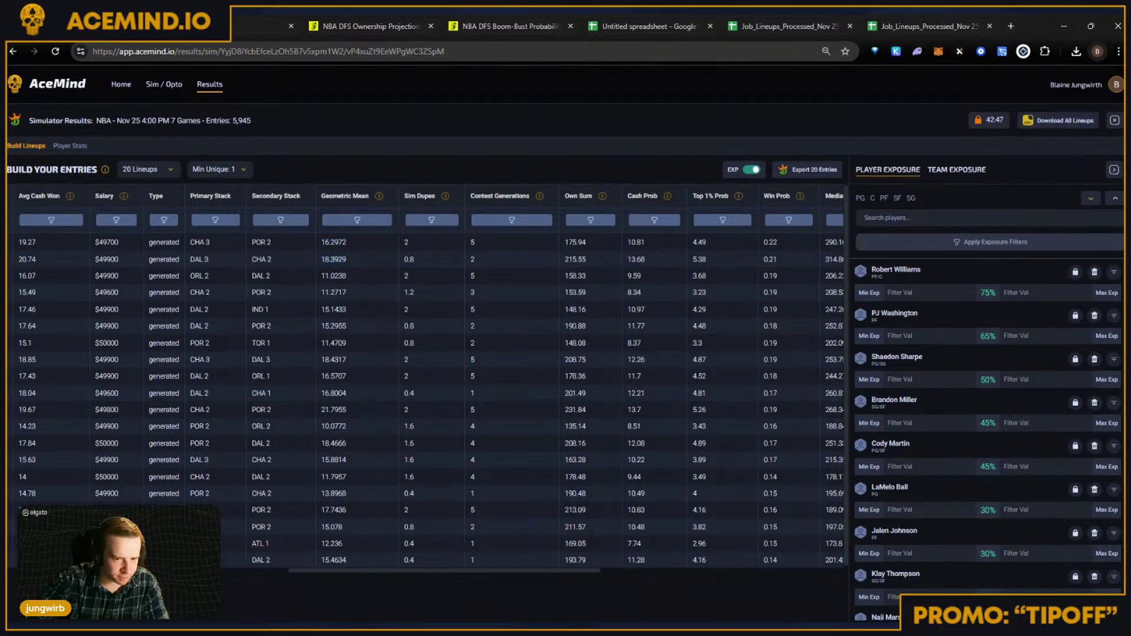
{"action": "double_click", "coordinate": [334, 259]}
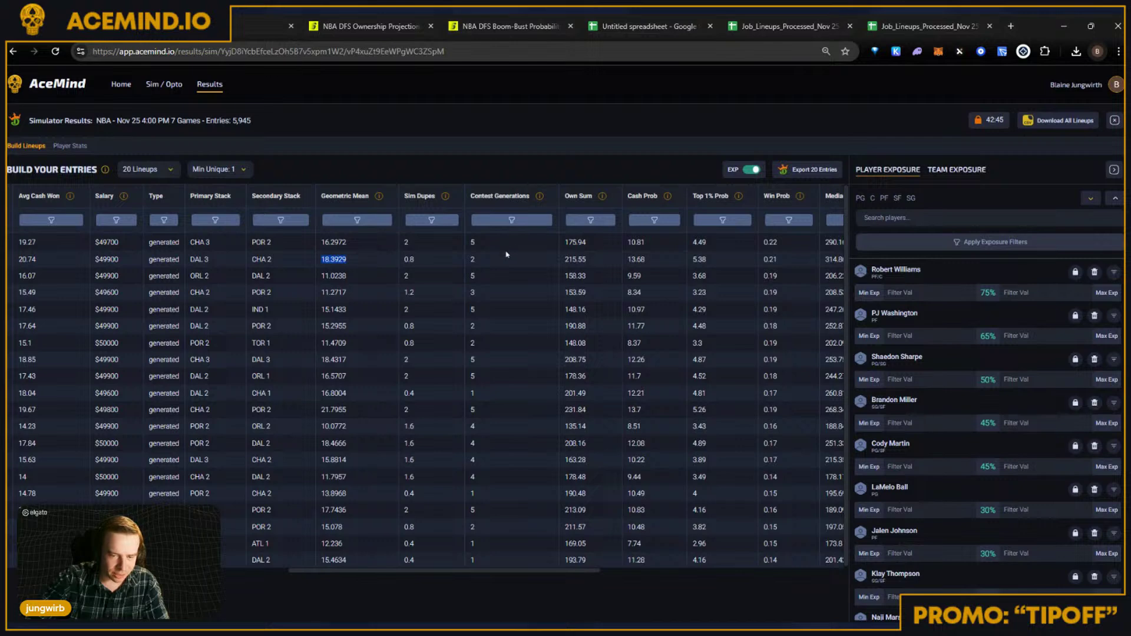
{"action": "left_click_drag", "start_coordinate": [365, 245], "coordinate": [321, 242]}
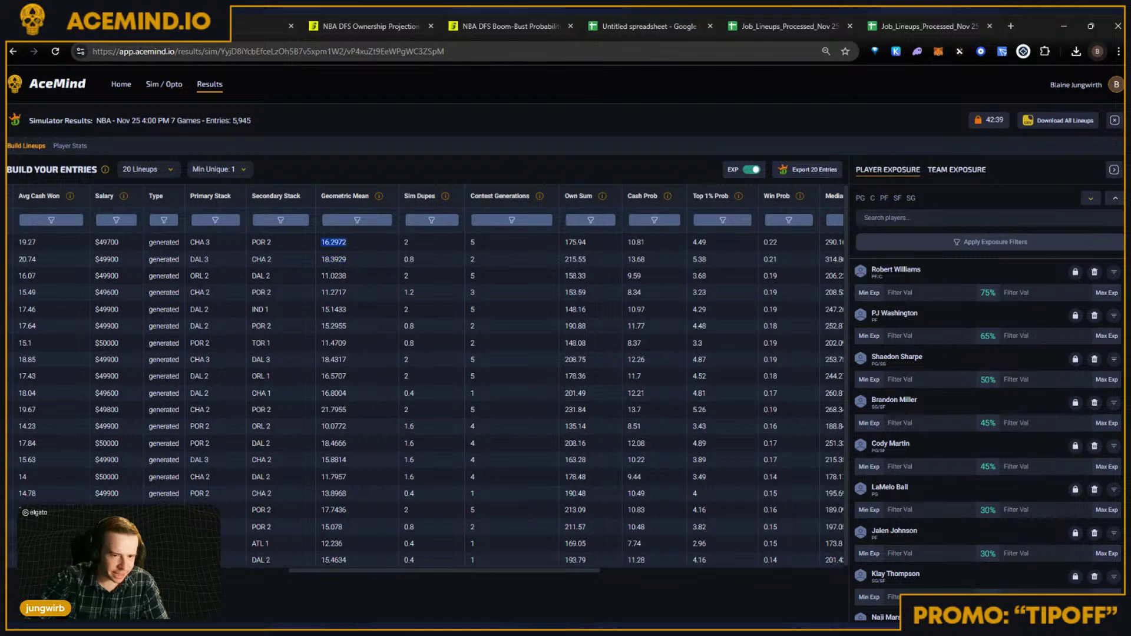
{"action": "double_click", "coordinate": [365, 246]}
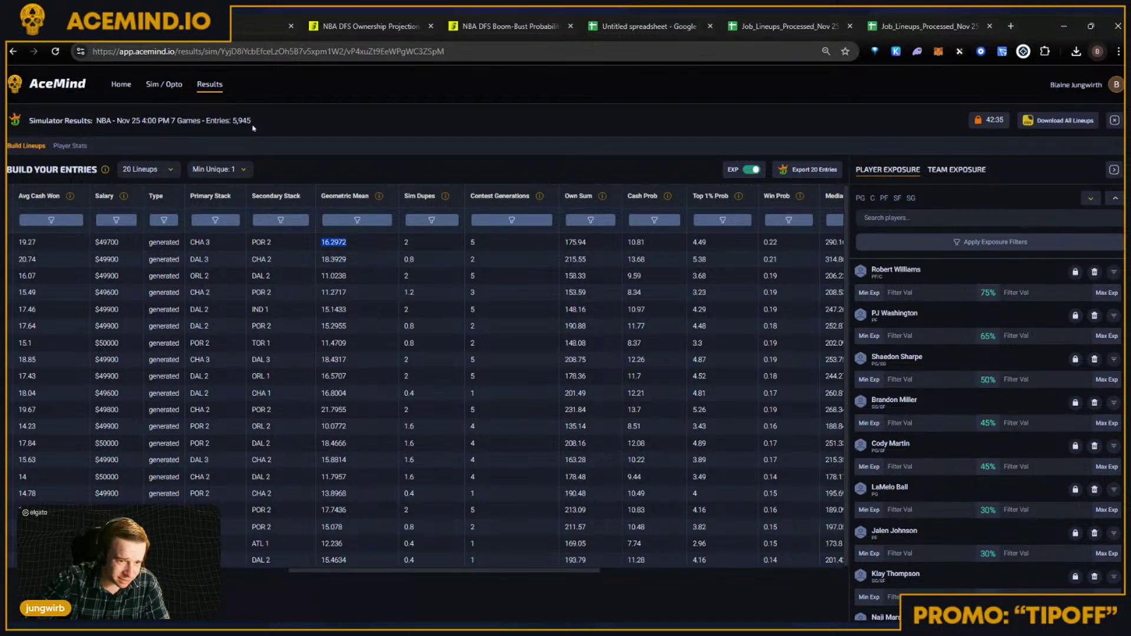
Step: Compare the first lineup's geometric mean with the contest's number of entries
{"action": "left_click", "coordinate": [351, 246]}
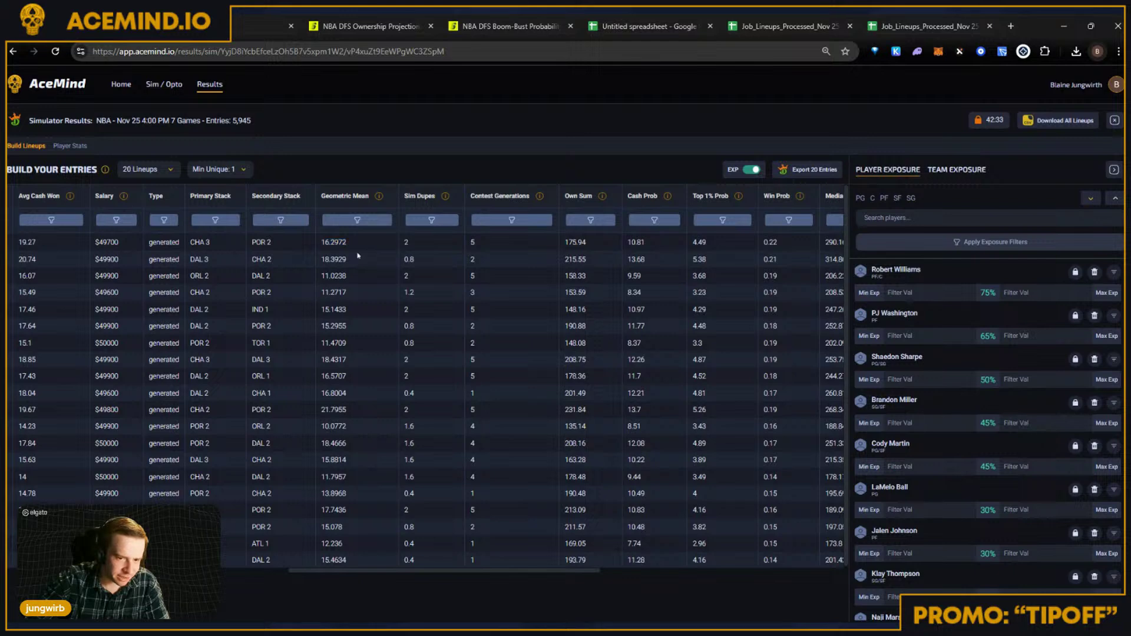
{"action": "double_click", "coordinate": [351, 246]}
{"action": "left_click_drag", "start_coordinate": [232, 121], "coordinate": [257, 128]}
{"action": "mouse_move", "coordinate": [254, 121]}
{"action": "left_mouse_down"}
{"action": "mouse_move", "coordinate": [29, 121]}
{"action": "mouse_move", "coordinate": [232, 120]}
{"action": "left_mouse_up"}
{"action": "left_click", "coordinate": [350, 251]}
{"action": "double_click", "coordinate": [350, 246]}
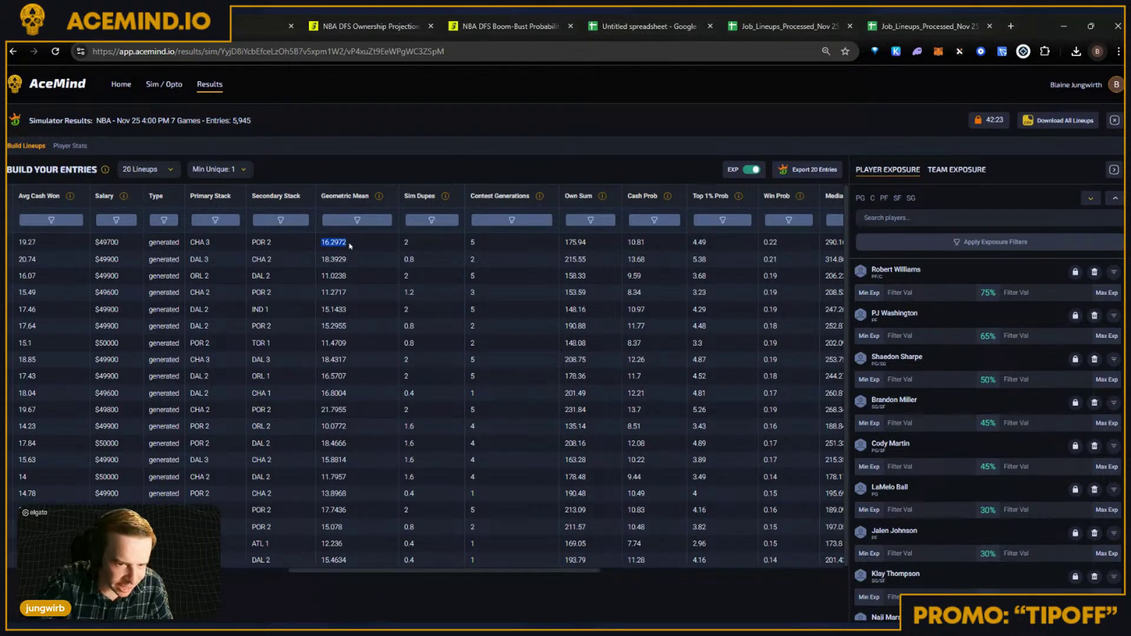
Step: Examine the lineups' sim dupes values alongside their contest generations
{"action": "left_click", "coordinate": [382, 580]}
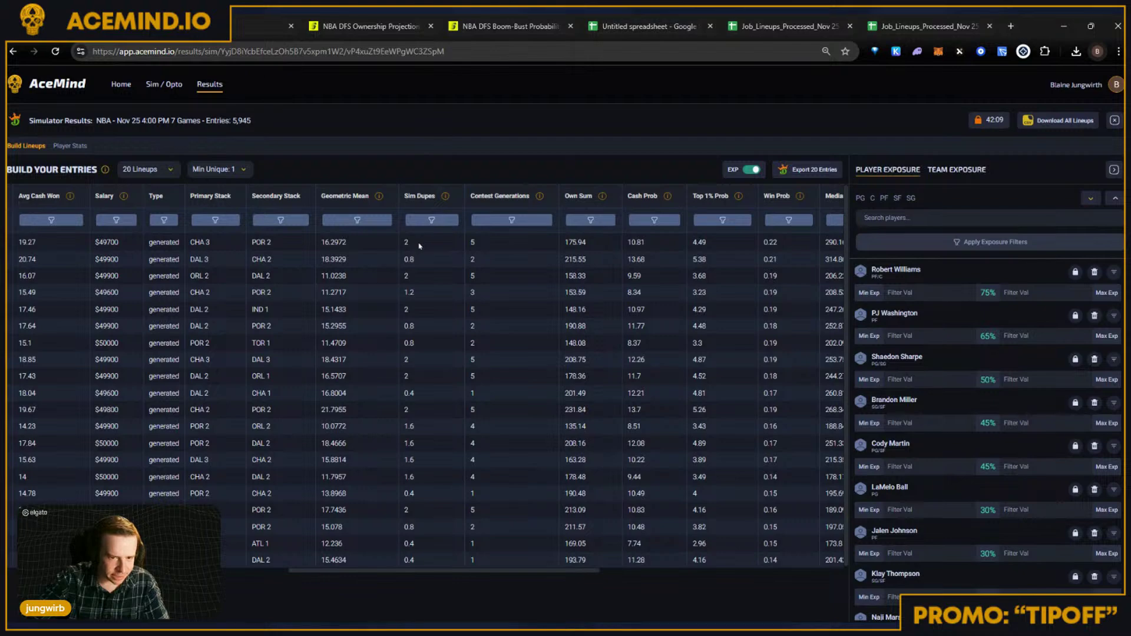
{"action": "scroll", "coordinate": [413, 593], "scroll_direction": "left", "scroll_amount": 10}
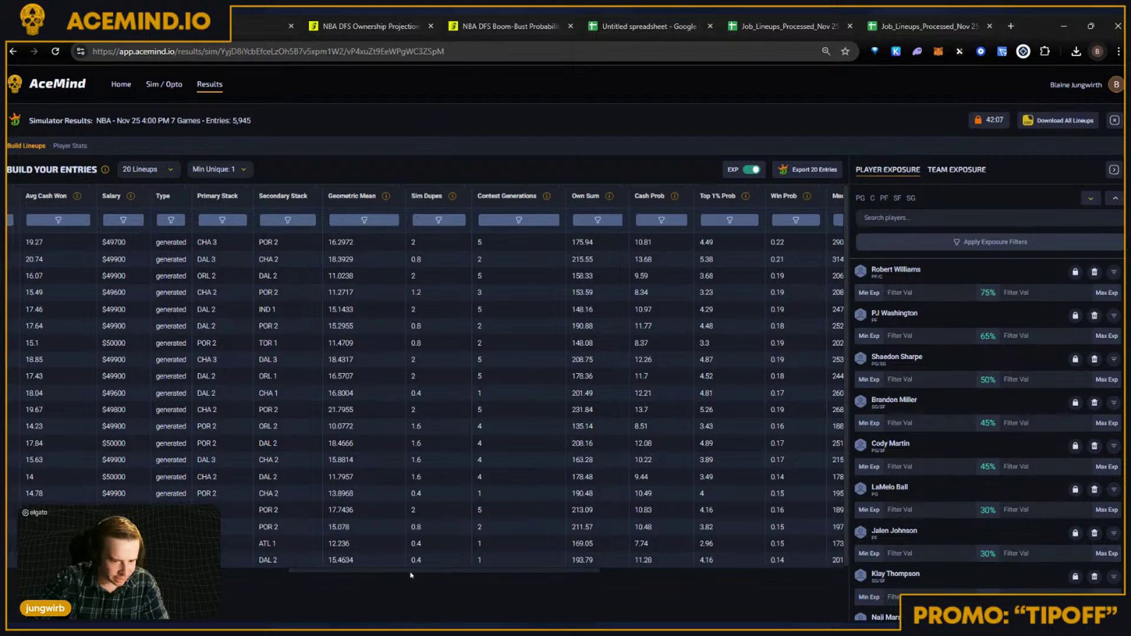
{"action": "scroll", "coordinate": [221, 578], "scroll_direction": "right", "scroll_amount": 5}
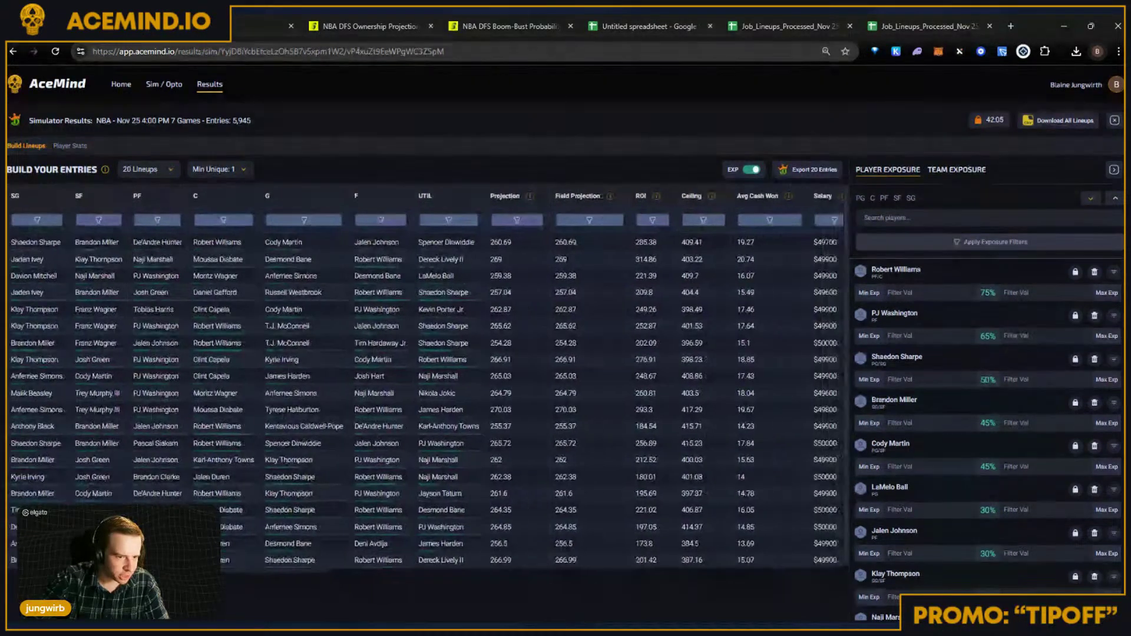
{"action": "scroll", "coordinate": [221, 578], "scroll_direction": "right", "scroll_amount": 8}
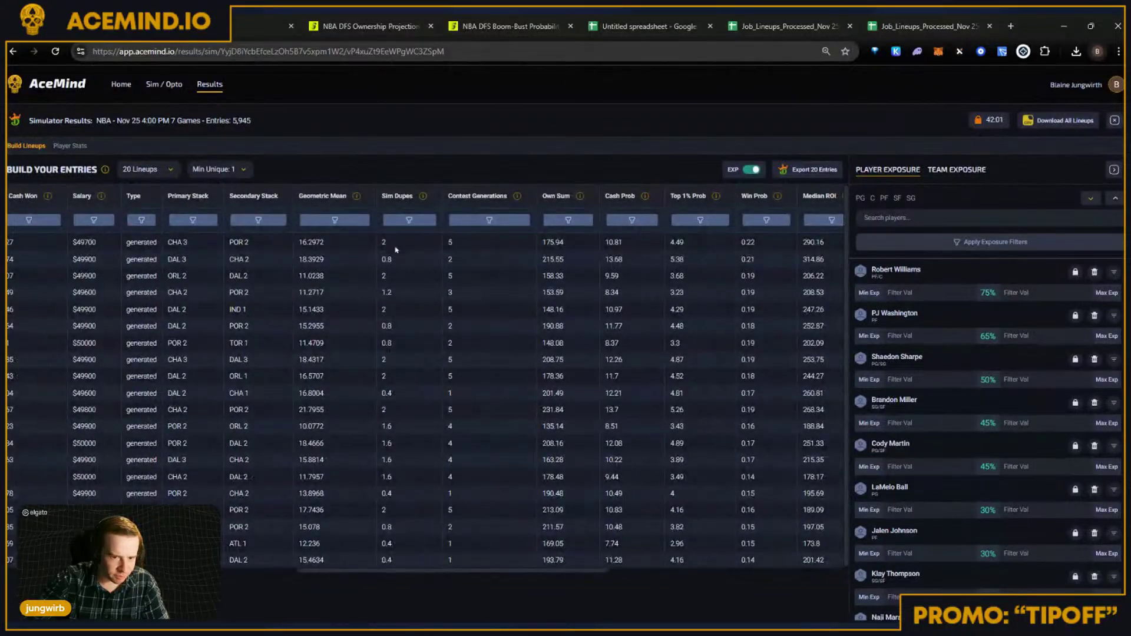
{"action": "scroll", "coordinate": [348, 587], "scroll_direction": "right", "scroll_amount": 1}
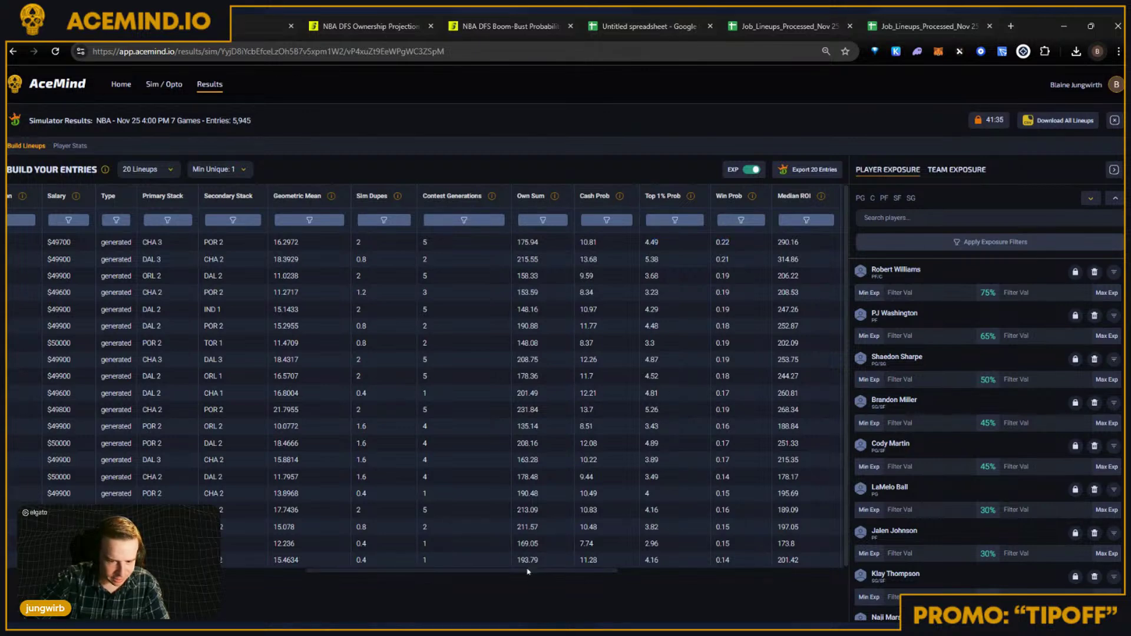
Step: Examine the lineups' probability, ROI spread, dupes, fieldsKept and lineupScore columns
{"action": "left_click_drag", "start_coordinate": [530, 570], "coordinate": [589, 570]}
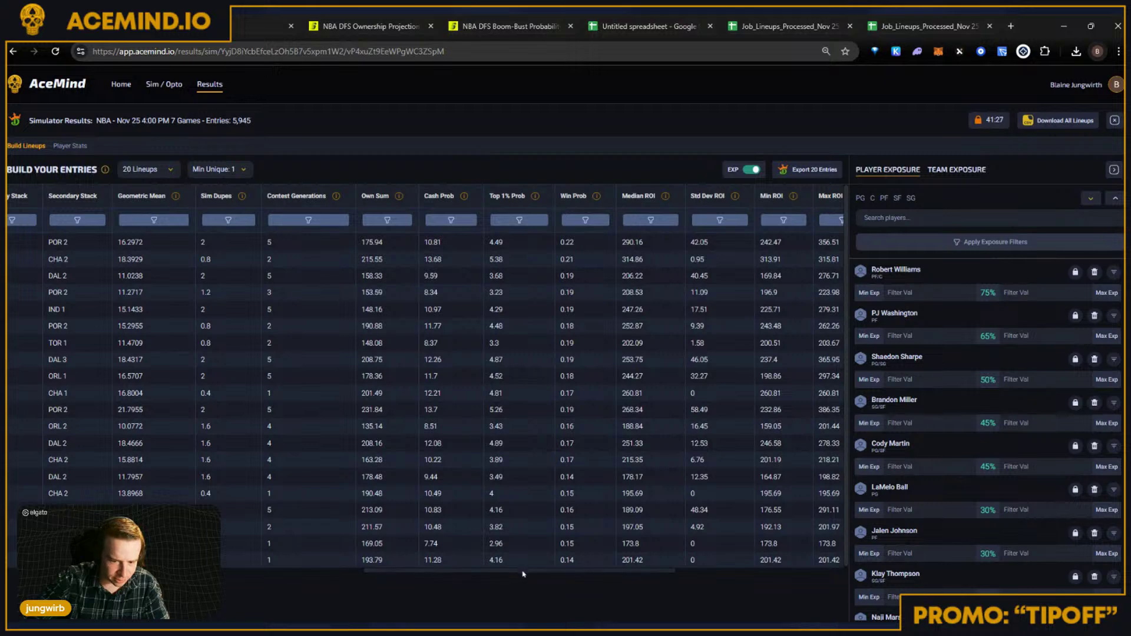
{"action": "left_click_drag", "start_coordinate": [525, 571], "coordinate": [656, 573]}
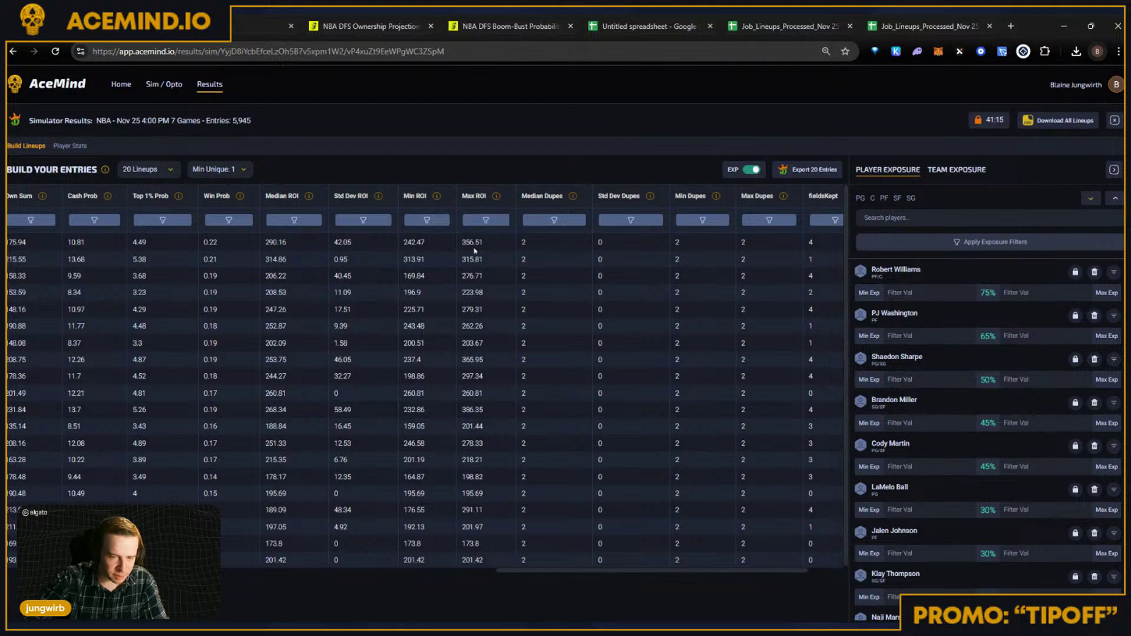
{"action": "scroll", "coordinate": [469, 577], "scroll_direction": "right", "scroll_amount": 3}
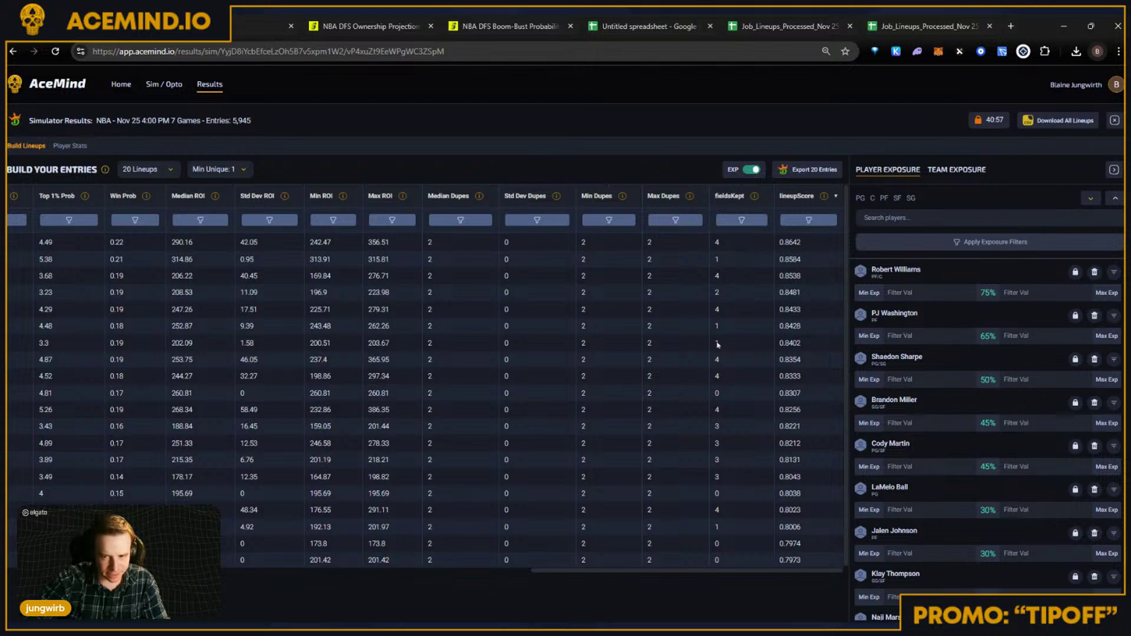
{"action": "scroll", "coordinate": [724, 251], "scroll_direction": "left", "scroll_amount": 15}
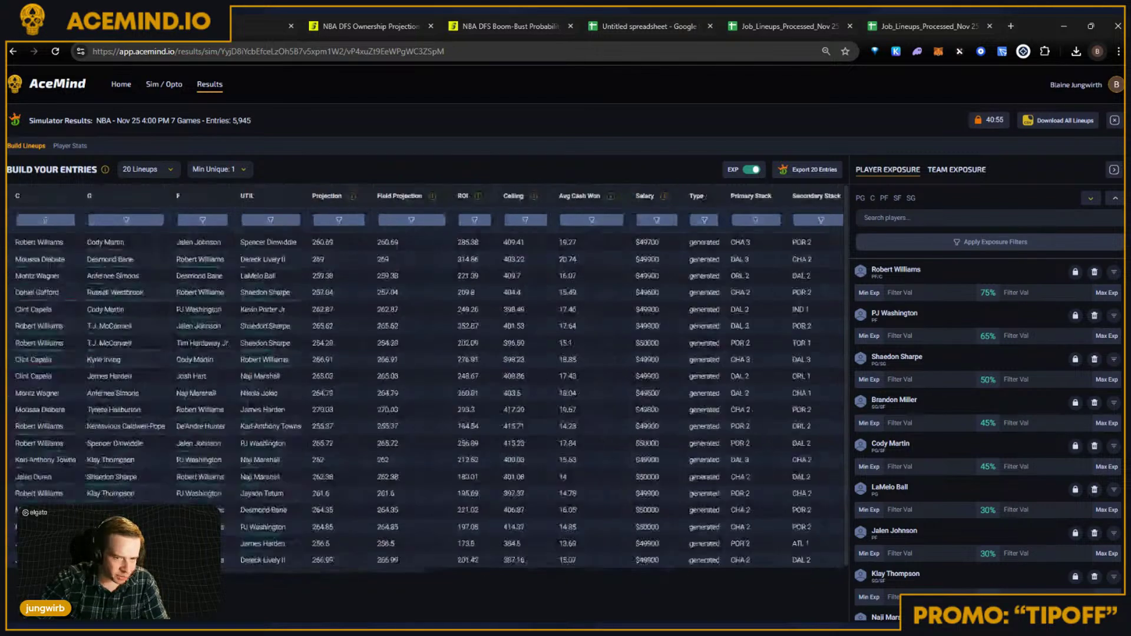
{"action": "scroll", "coordinate": [643, 497], "scroll_direction": "right", "scroll_amount": 15}
{"action": "scroll", "coordinate": [588, 564], "scroll_direction": "left", "scroll_amount": 15}
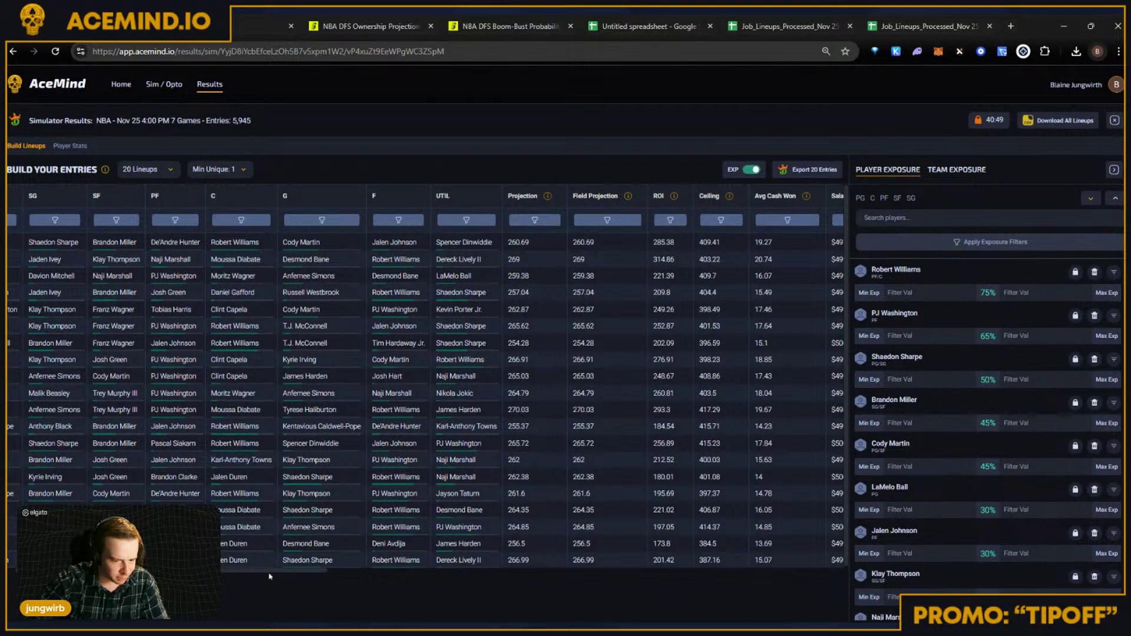
{"action": "left_click_drag", "start_coordinate": [270, 572], "coordinate": [581, 571]}
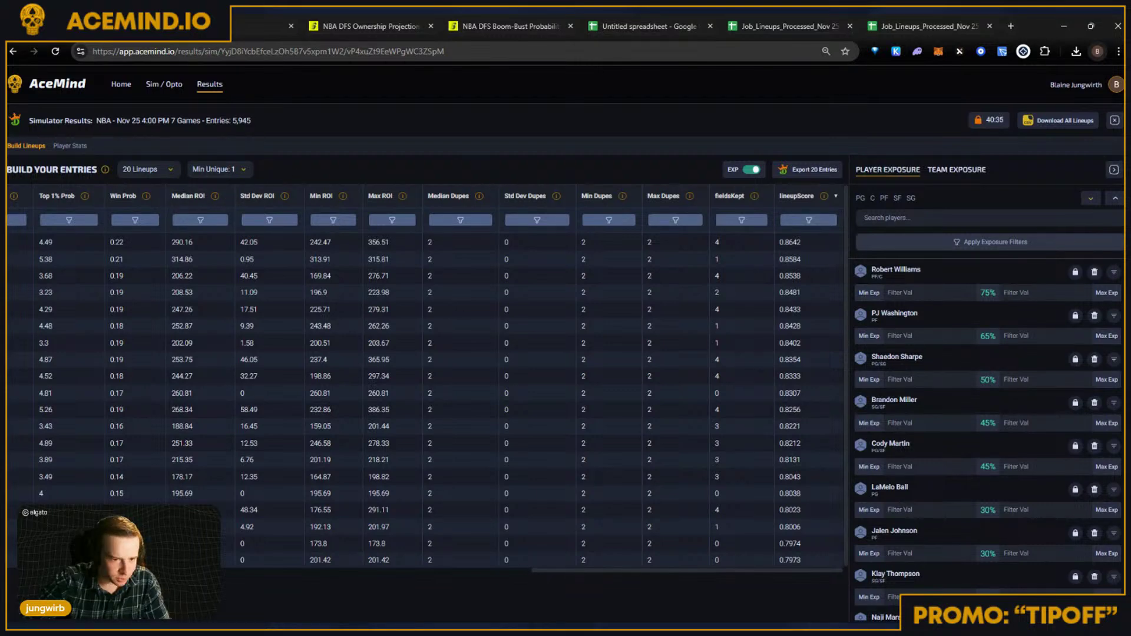
Step: Filter the lineups to a geometric mean less than or equal to 0.12
{"action": "left_click", "coordinate": [451, 221]}
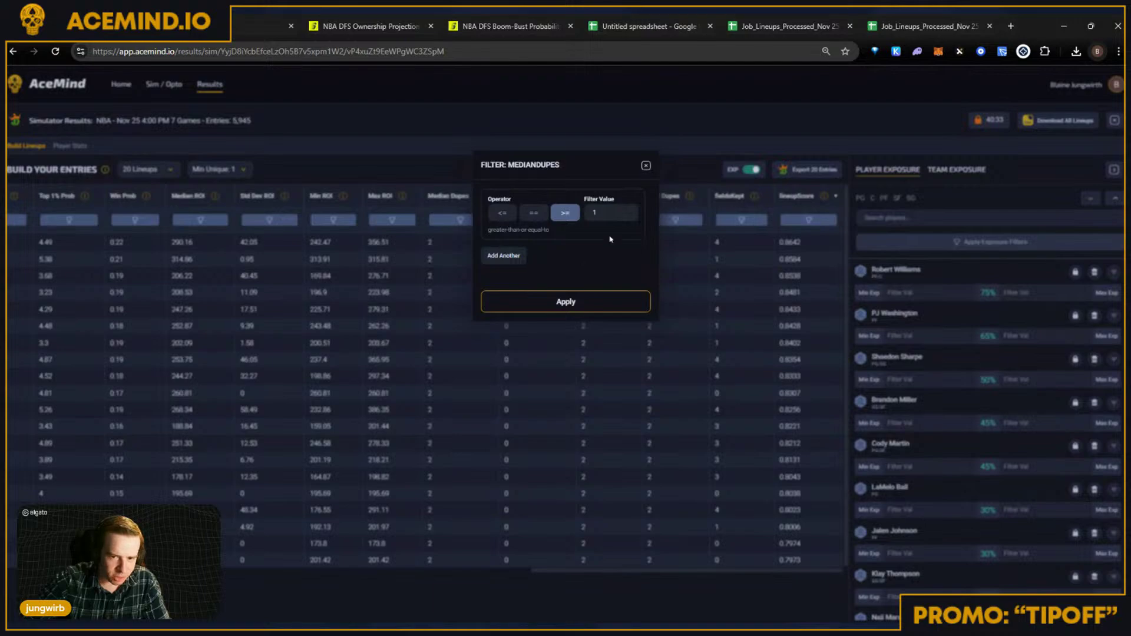
{"action": "left_click", "coordinate": [646, 165]}
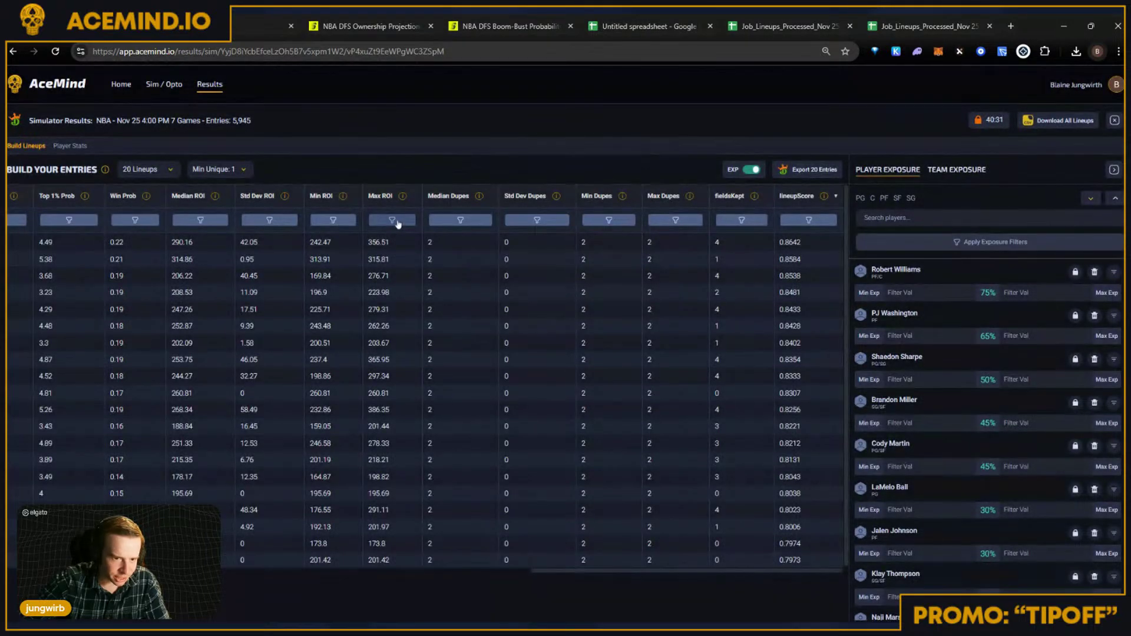
{"action": "left_click_drag", "start_coordinate": [545, 572], "coordinate": [293, 575]}
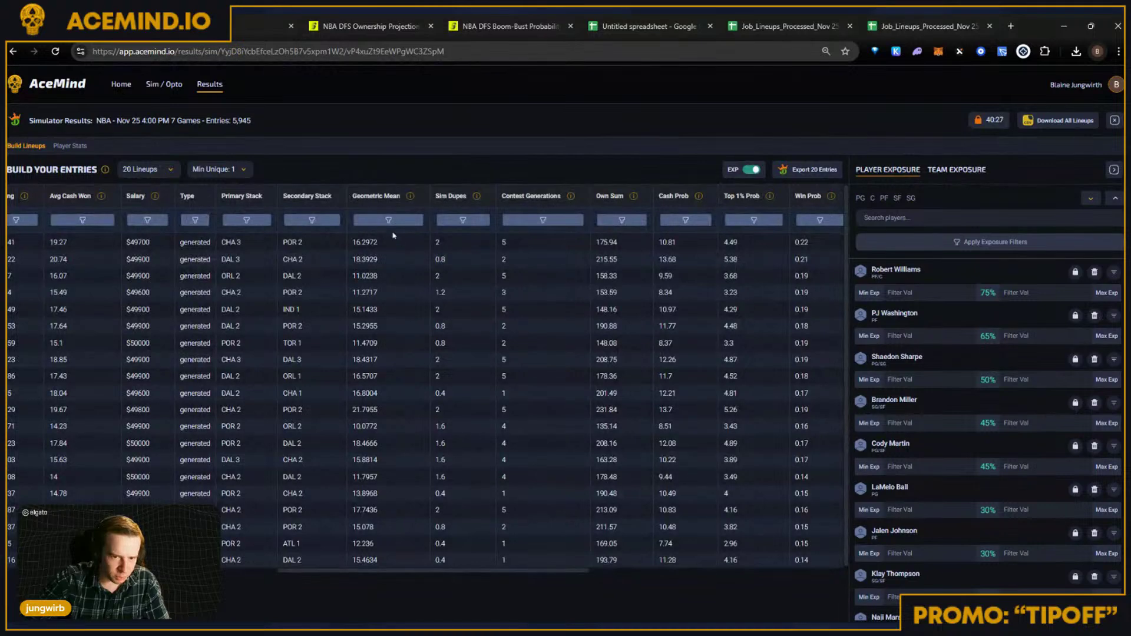
{"action": "left_click", "coordinate": [388, 219]}
{"action": "left_click", "coordinate": [601, 216]}
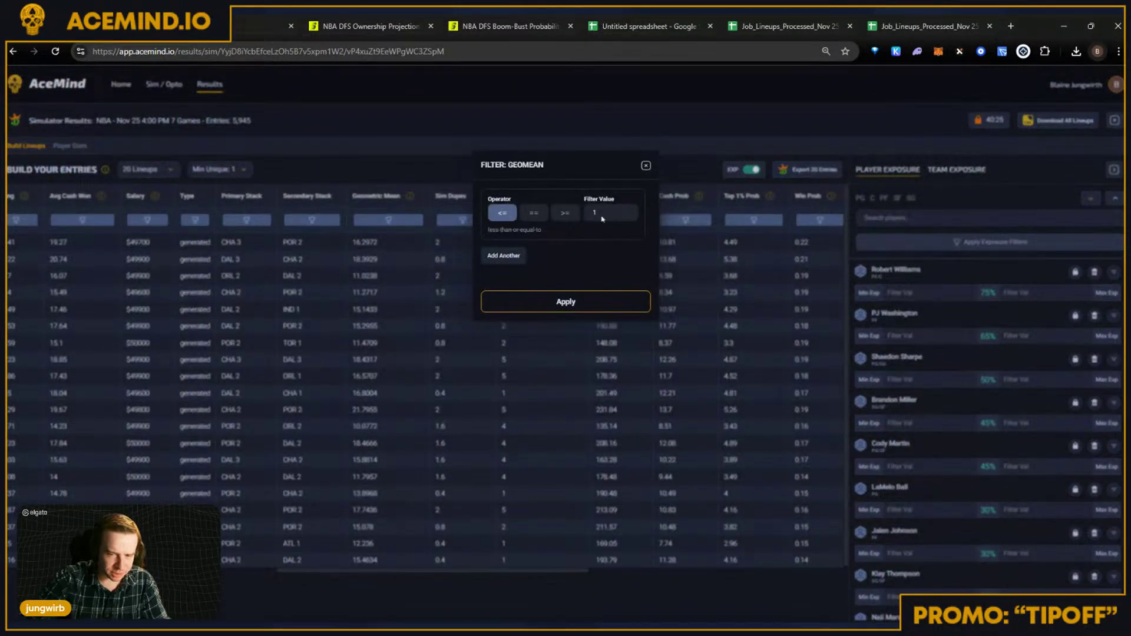
{"action": "key", "text": "BackSpace"}
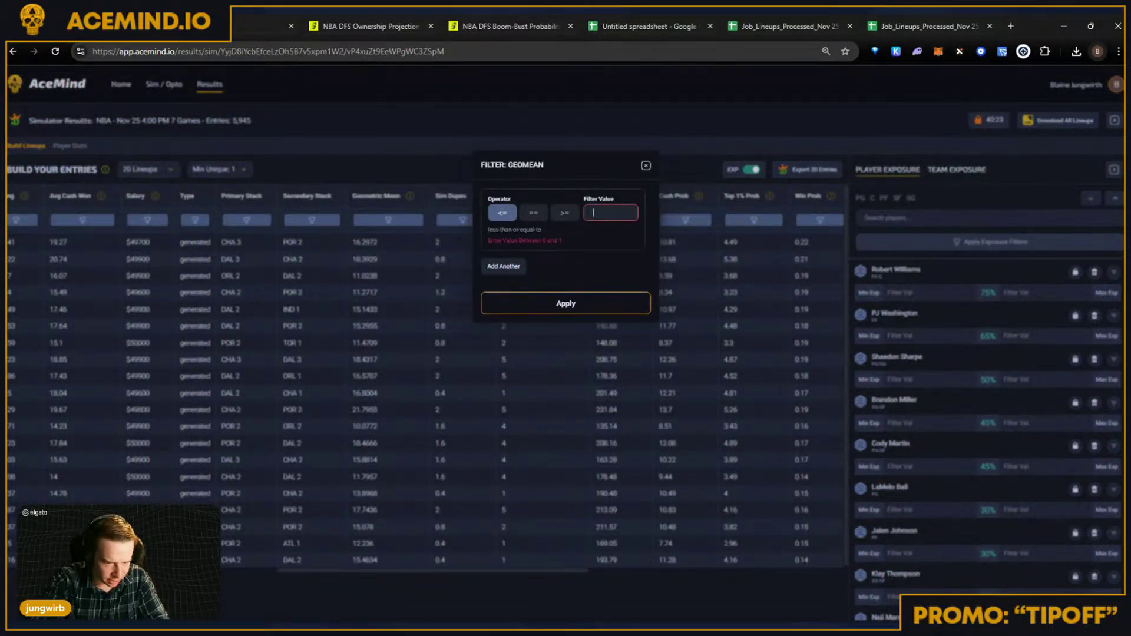
{"action": "type", "text": "12"}
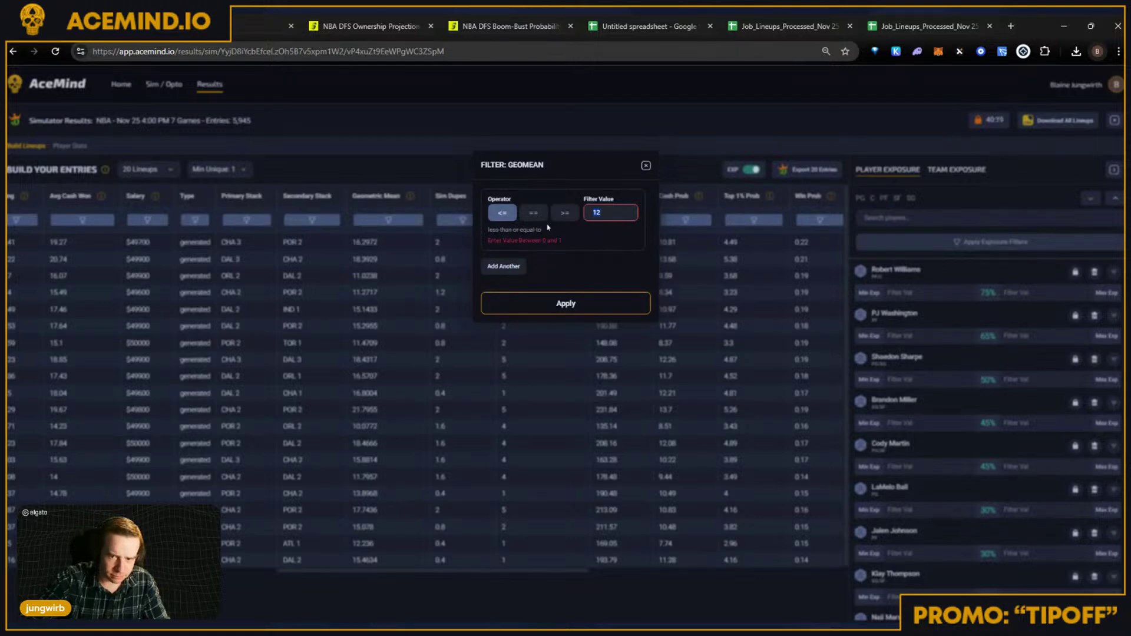
{"action": "type", "text": "1"}
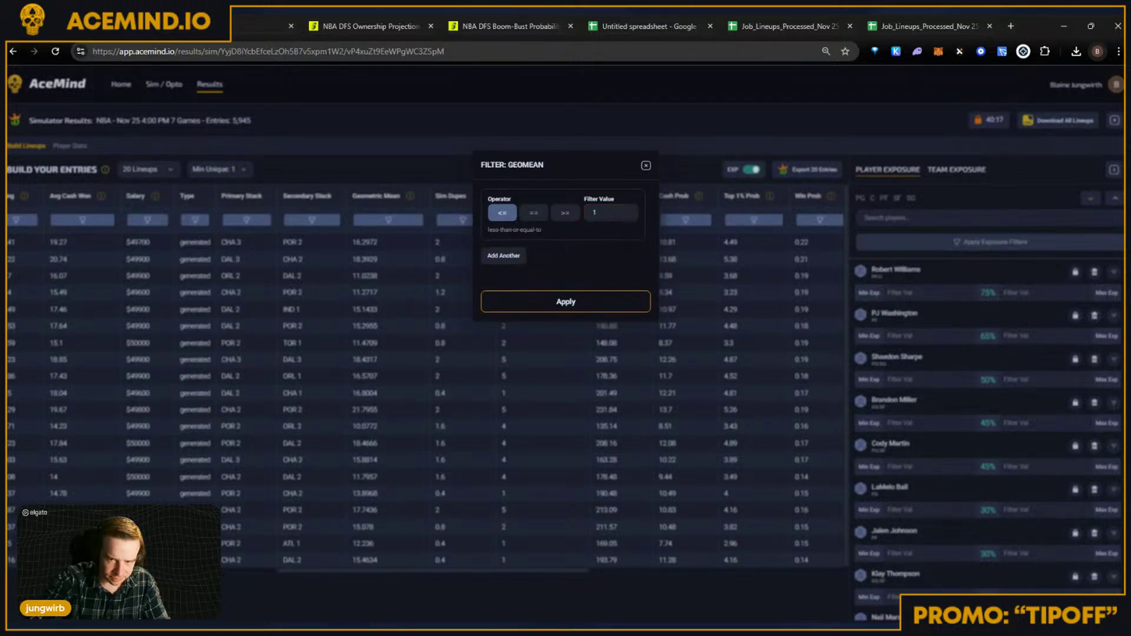
{"action": "key", "text": "BackSpace"}
{"action": "type", "text": ".12"}
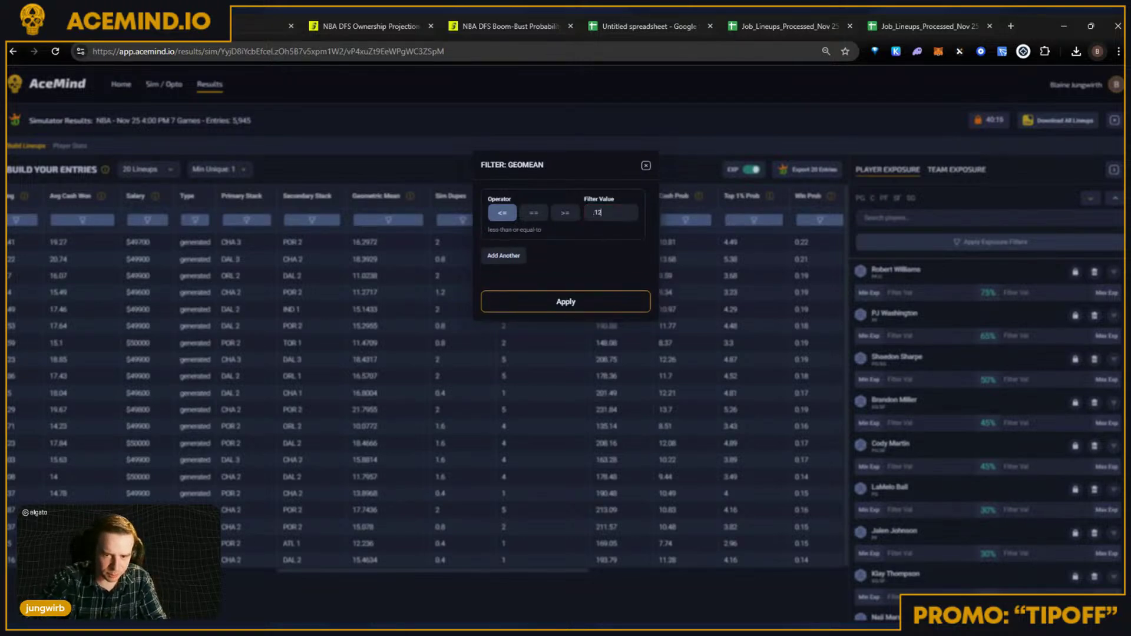
{"action": "left_click", "coordinate": [593, 306]}
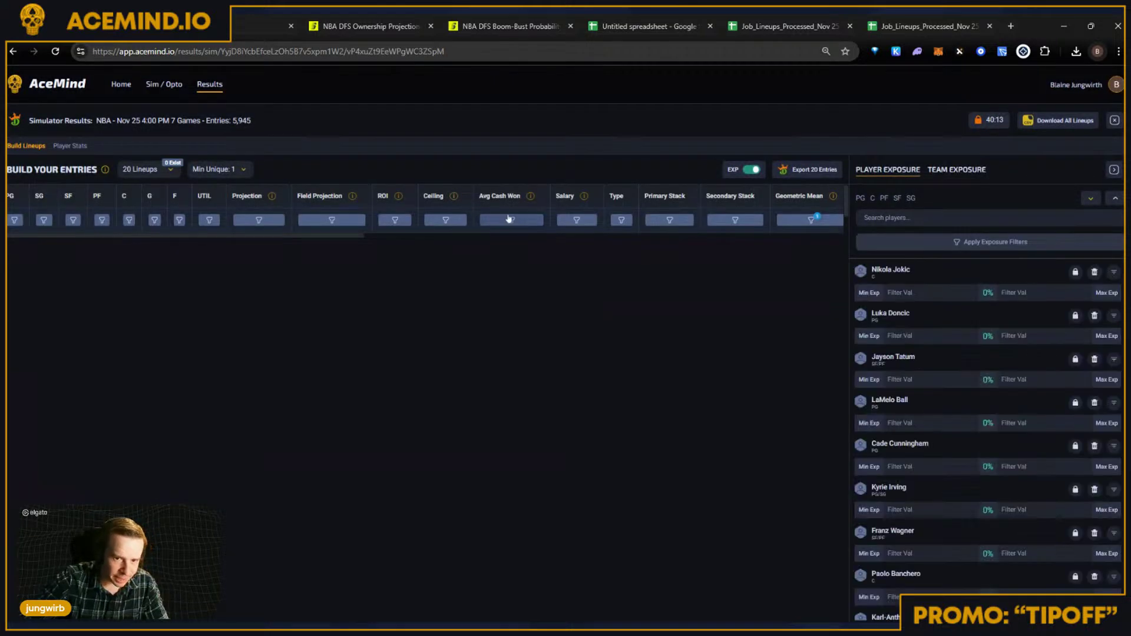
Step: Remove the geometric mean filter and reload the simulation results
{"action": "left_click", "coordinate": [810, 219]}
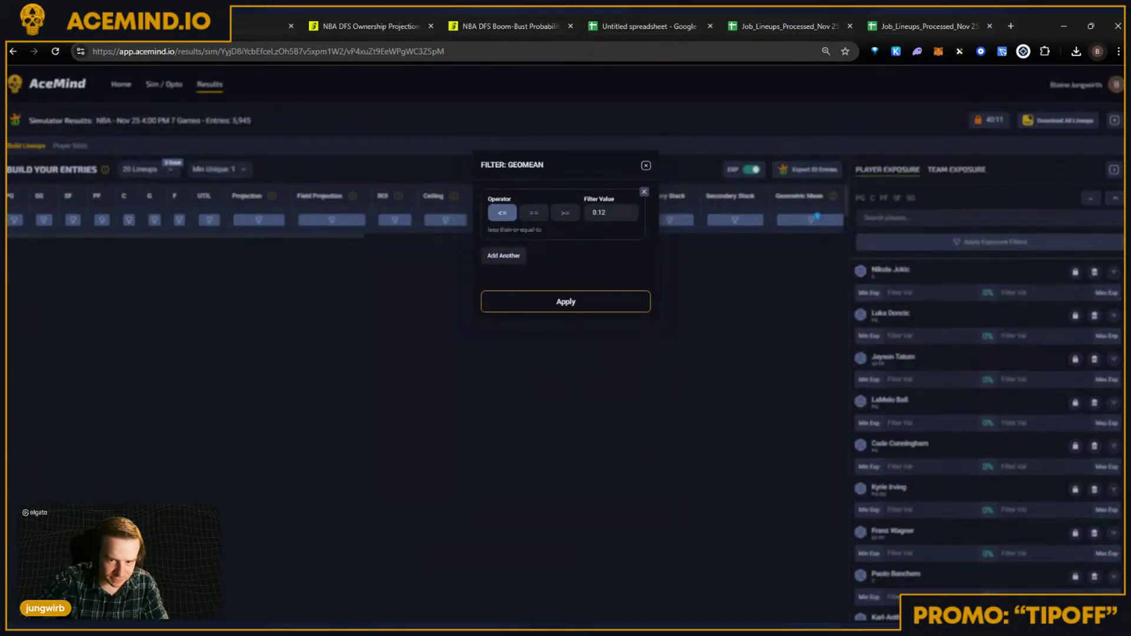
{"action": "left_click", "coordinate": [644, 191]}
{"action": "left_click", "coordinate": [646, 166]}
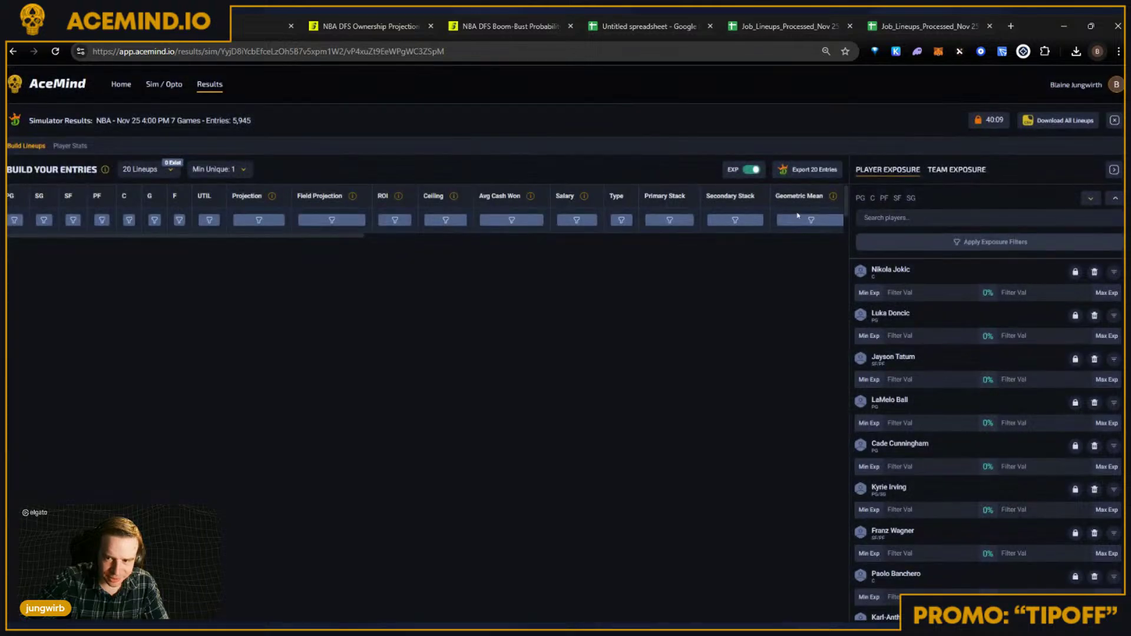
{"action": "key", "text": "F5"}
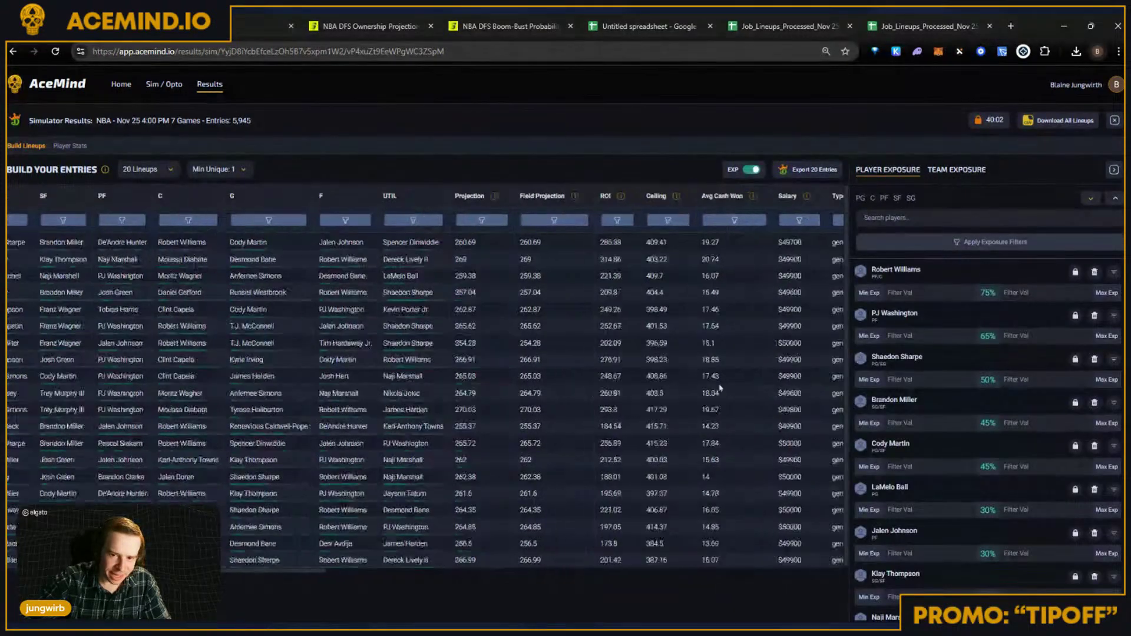
Step: Sort the lineups by projection in descending order and check the top lineup's projection
{"action": "scroll", "coordinate": [720, 387], "scroll_direction": "right", "scroll_amount": 3}
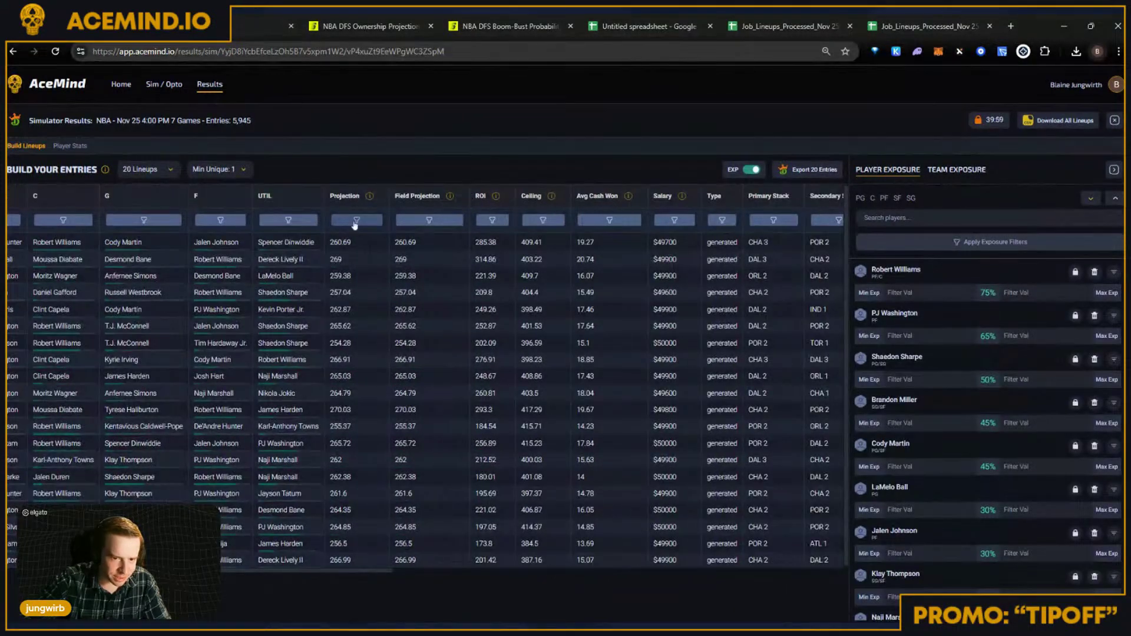
{"action": "left_click", "coordinate": [345, 197]}
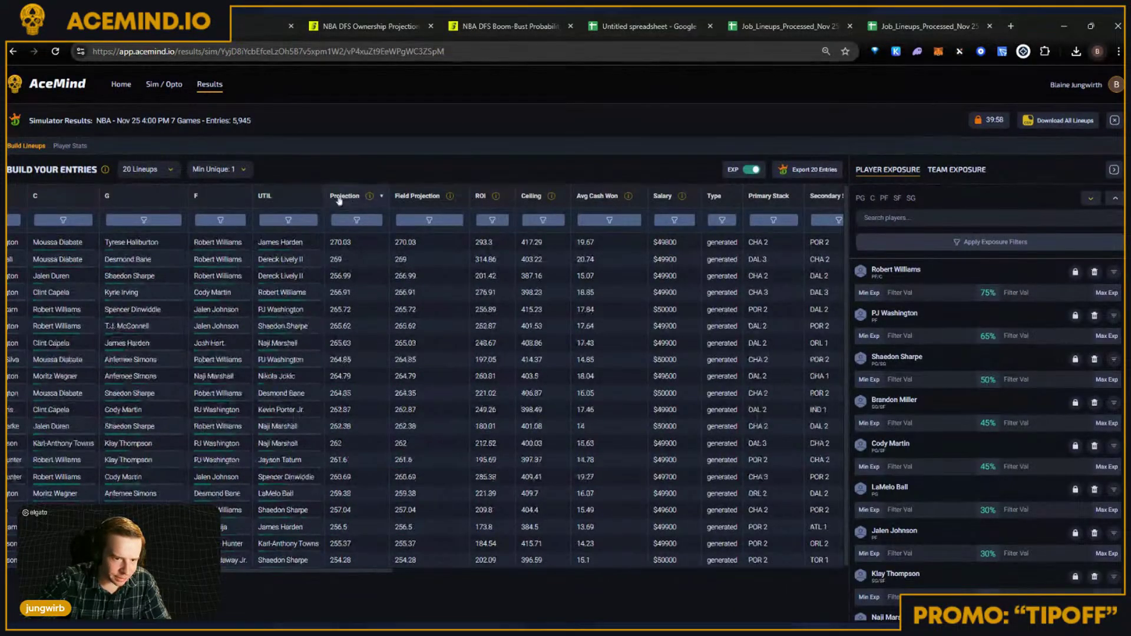
{"action": "double_click", "coordinate": [340, 242]}
{"action": "left_click", "coordinate": [341, 242]}
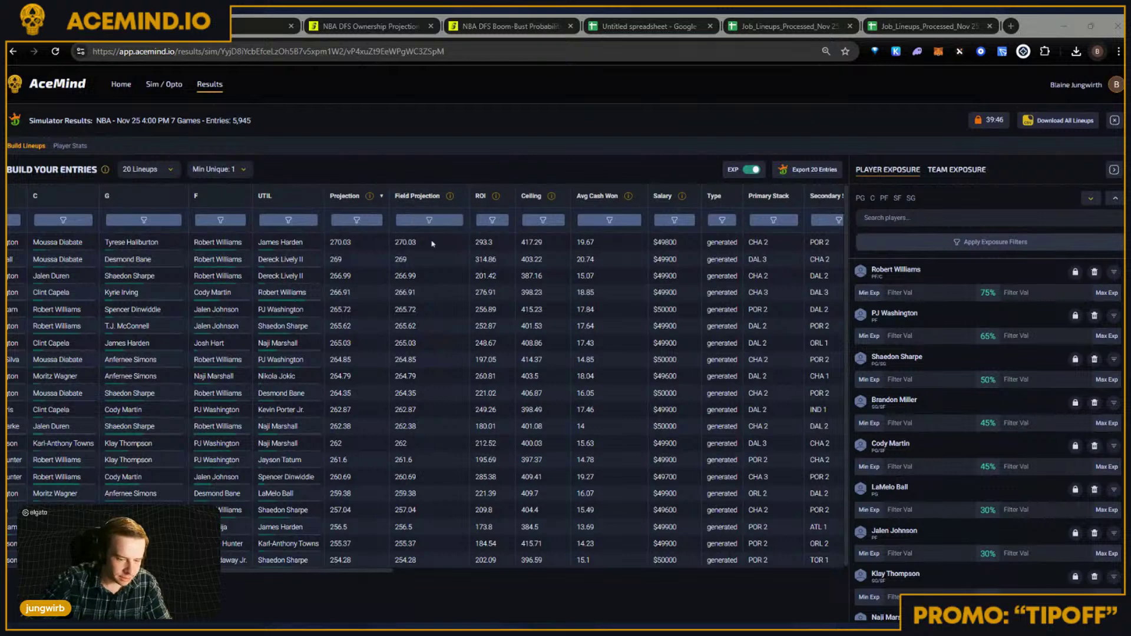
{"action": "scroll", "coordinate": [432, 244], "scroll_direction": "left", "scroll_amount": 3}
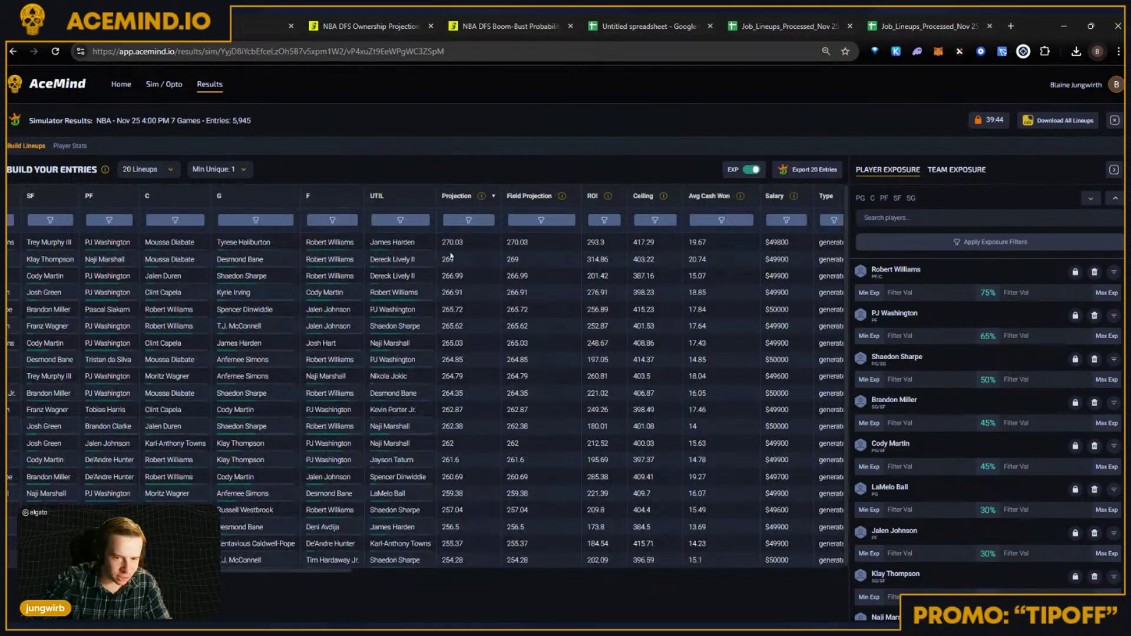
Step: Increase the build to 150 lineups and limit their projection with a less than or equal to filter
{"action": "left_click", "coordinate": [149, 169]}
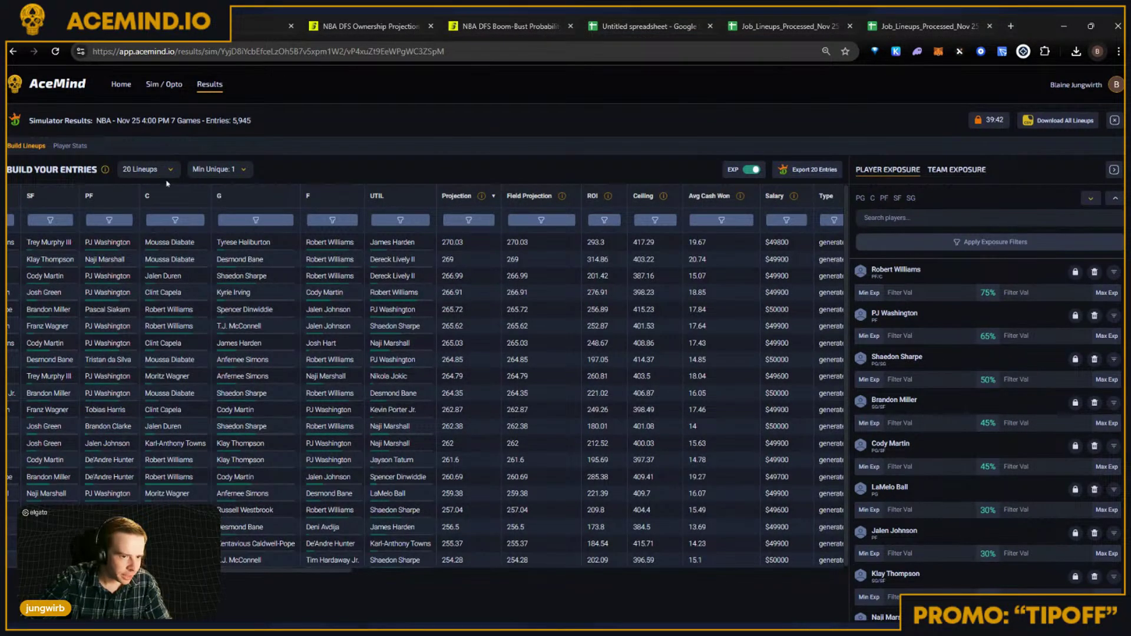
{"action": "left_click", "coordinate": [334, 336]}
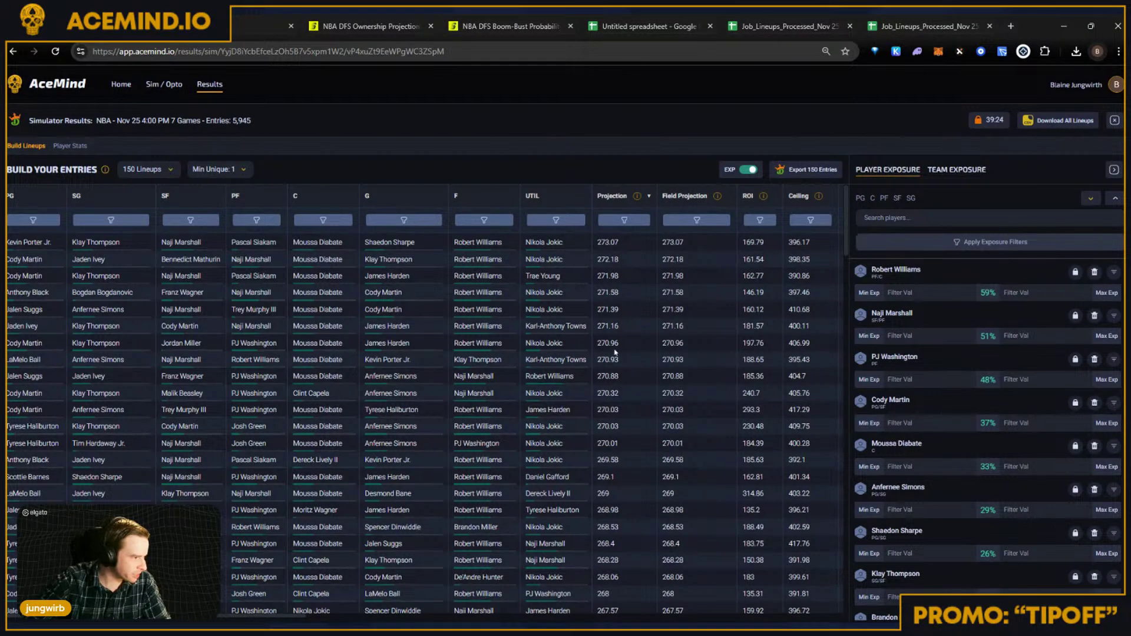
{"action": "left_click", "coordinate": [622, 223]}
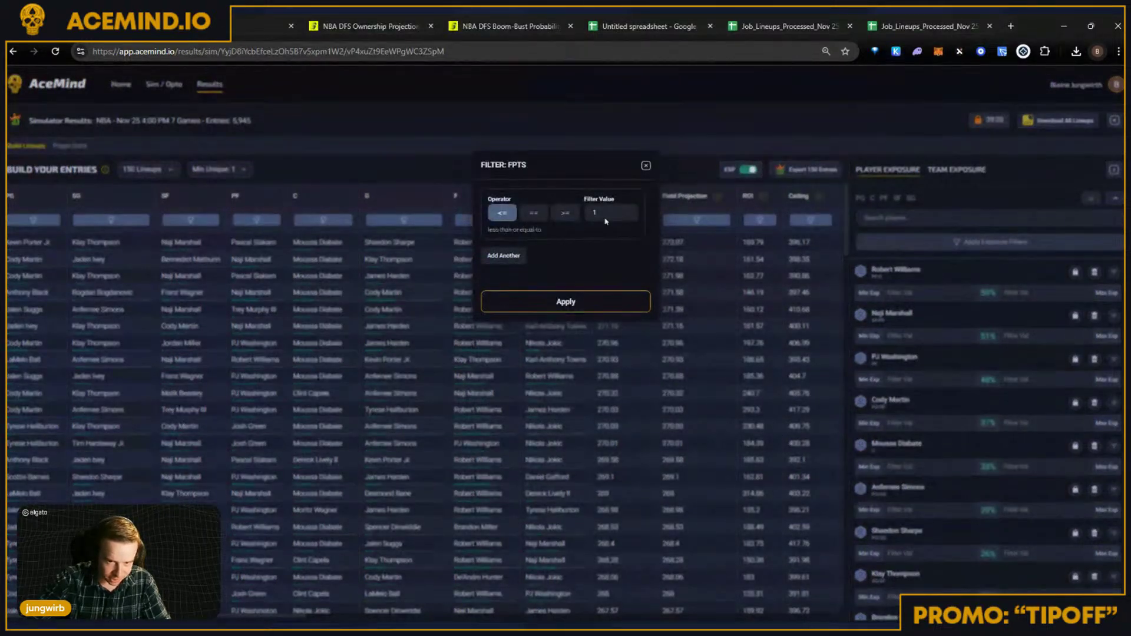
{"action": "left_click", "coordinate": [564, 308]}
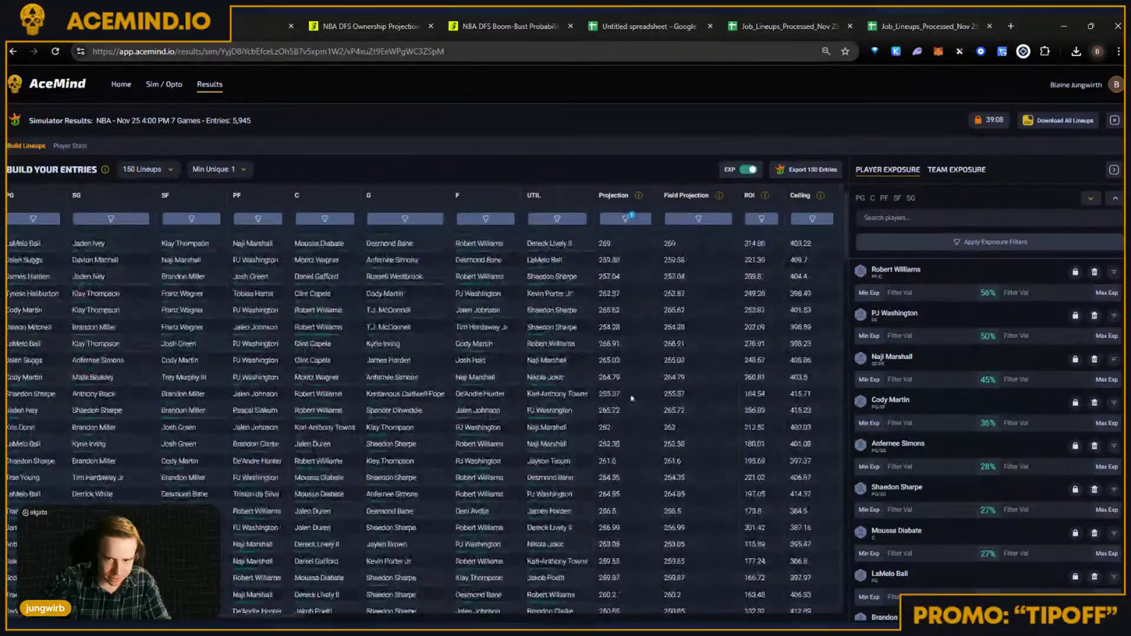
{"action": "scroll", "coordinate": [618, 294], "scroll_direction": "down", "scroll_amount": 10}
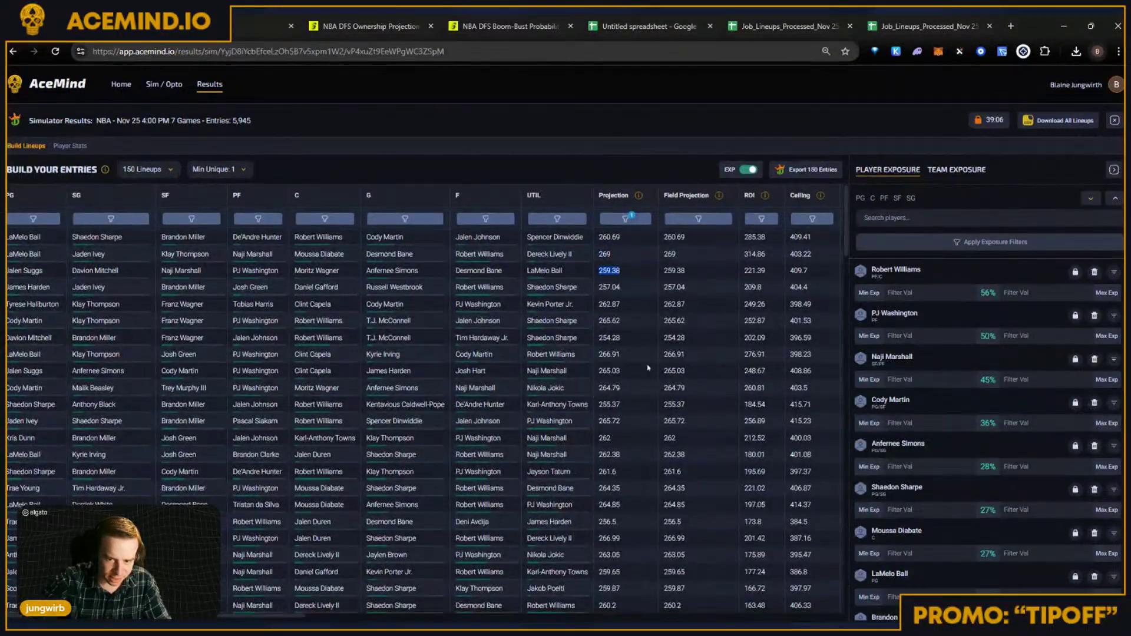
{"action": "scroll", "coordinate": [638, 432], "scroll_direction": "down", "scroll_amount": 5}
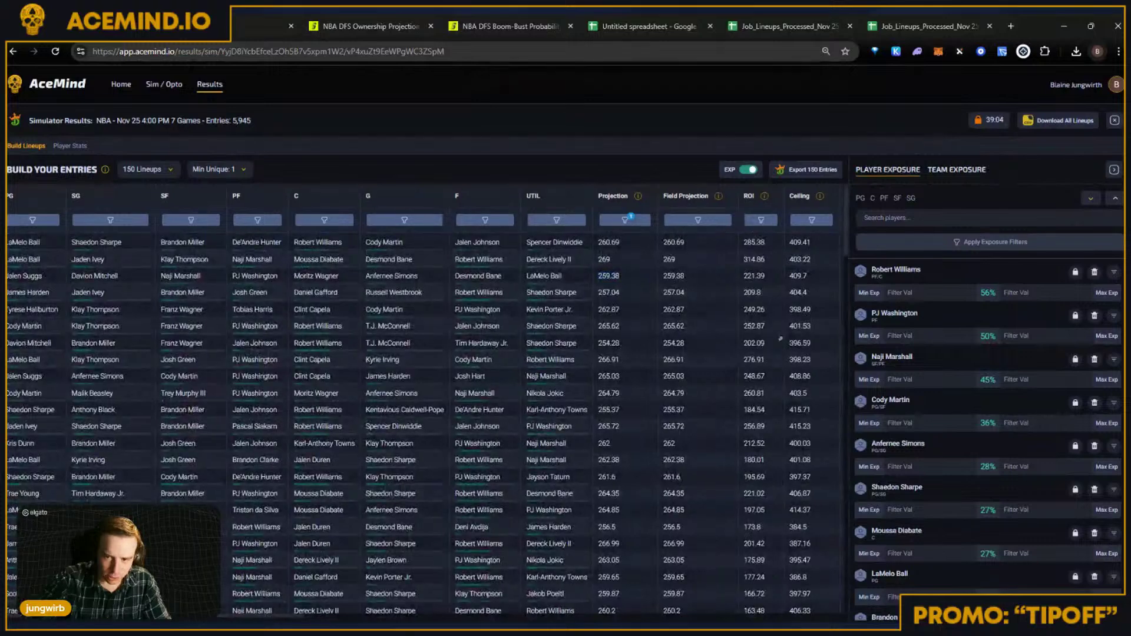
Step: Exclude TOR 3 from the lineups' primary stacks and check the stacks in the refined lineups
{"action": "scroll", "coordinate": [740, 345], "scroll_direction": "right", "scroll_amount": 3}
{"action": "scroll", "coordinate": [739, 345], "scroll_direction": "right", "scroll_amount": 5}
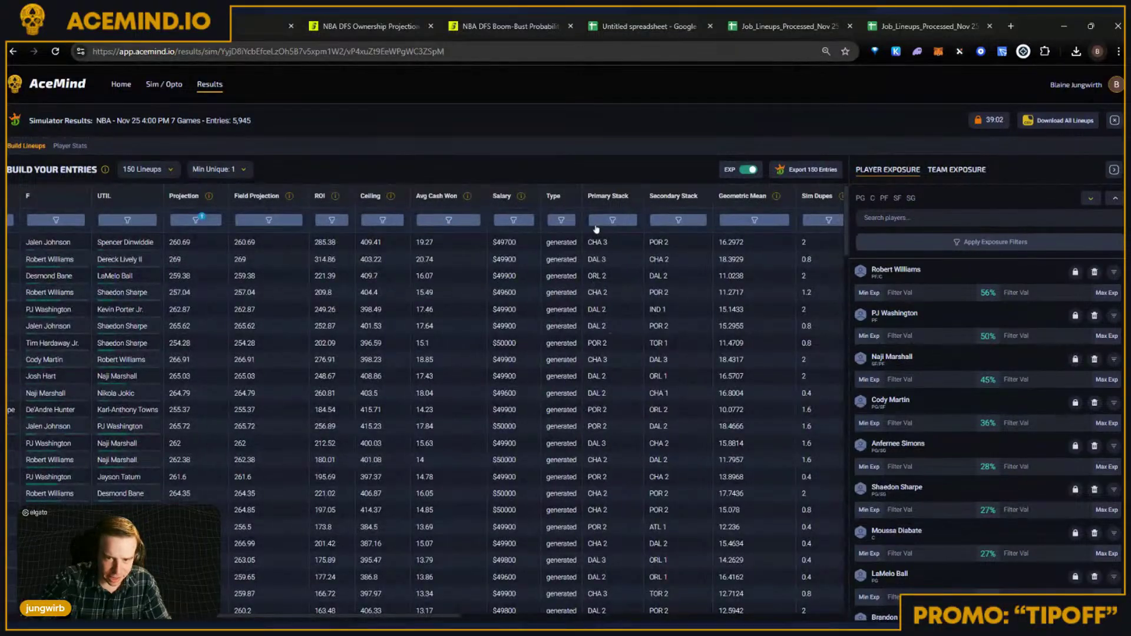
{"action": "left_click", "coordinate": [596, 220]}
{"action": "scroll", "coordinate": [562, 291], "scroll_direction": "down", "scroll_amount": 5}
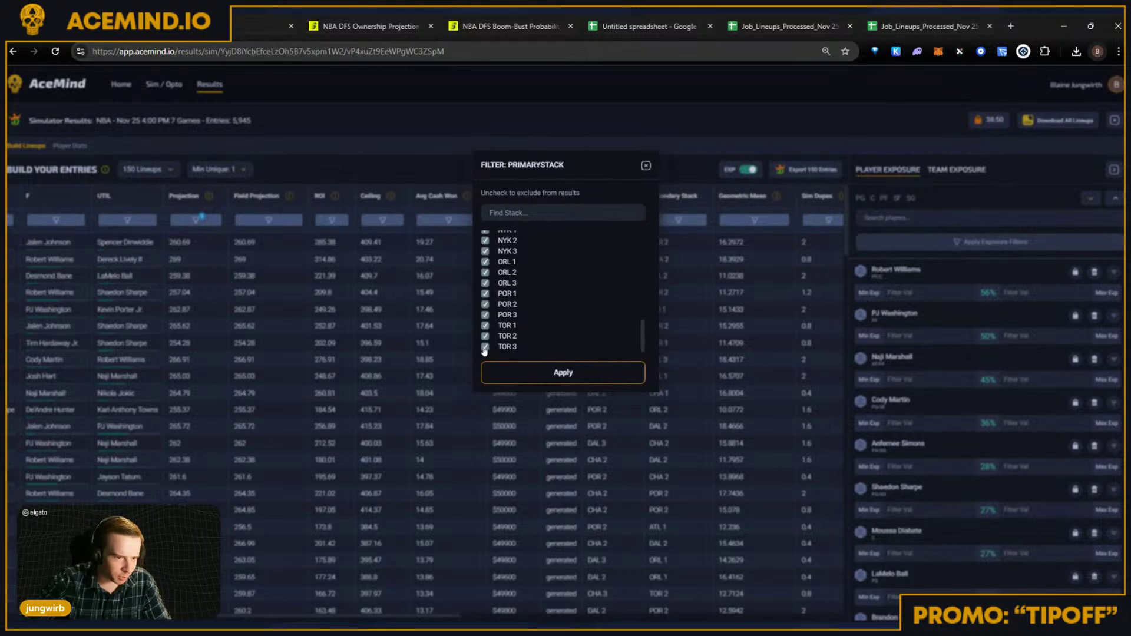
{"action": "left_click", "coordinate": [567, 376]}
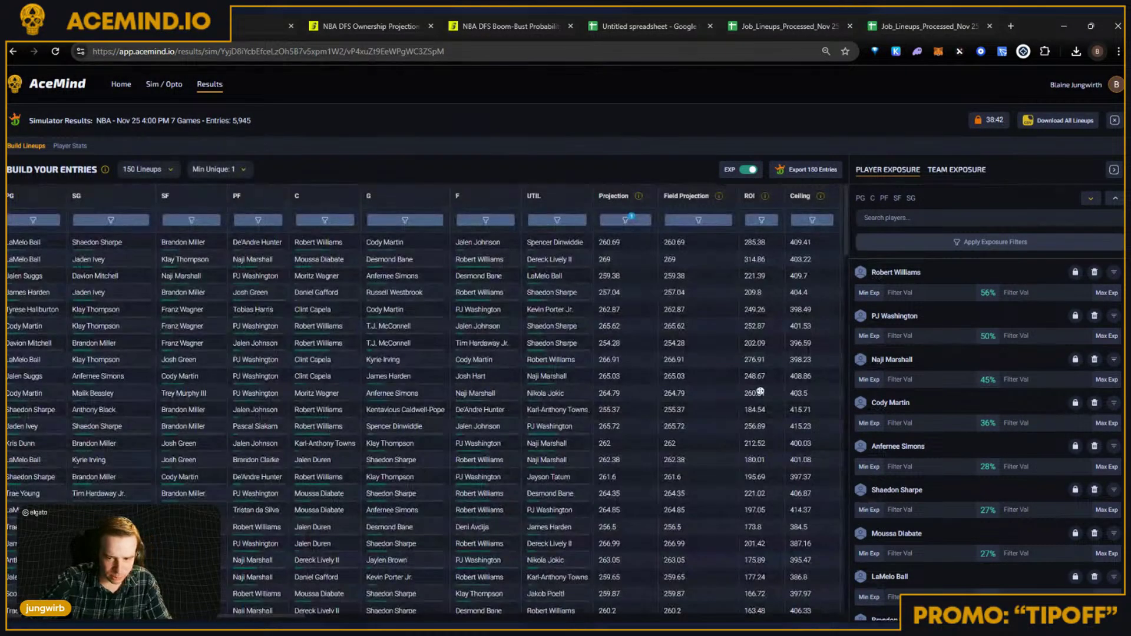
{"action": "scroll", "coordinate": [693, 452], "scroll_direction": "right", "scroll_amount": 5}
{"action": "scroll", "coordinate": [693, 452], "scroll_direction": "down", "scroll_amount": 10}
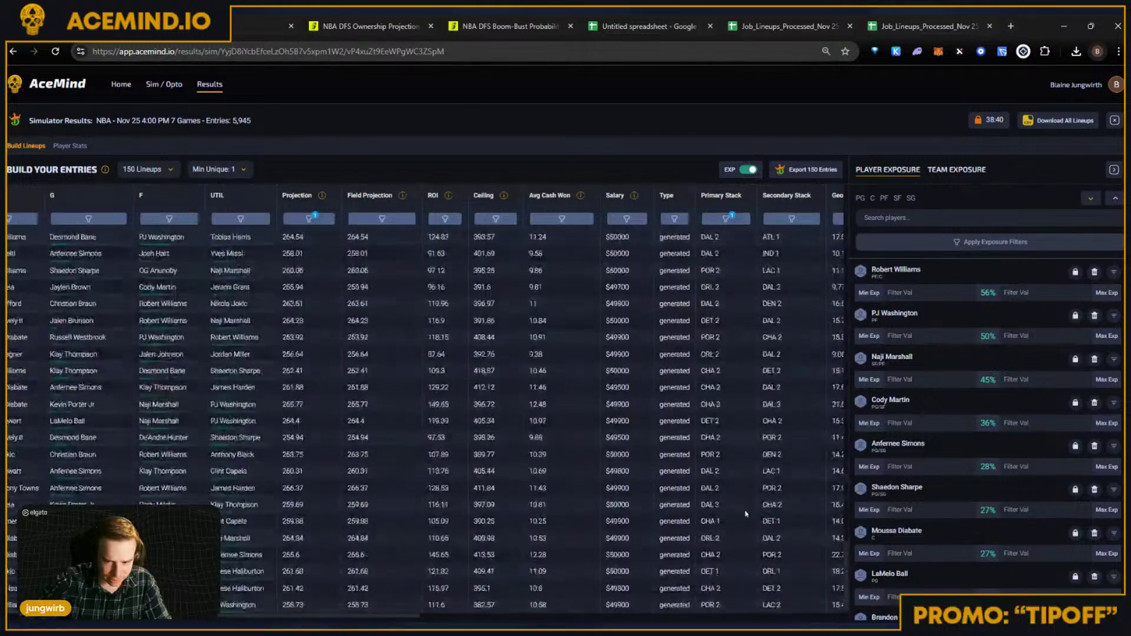
{"action": "scroll", "coordinate": [736, 300], "scroll_direction": "down", "scroll_amount": 5}
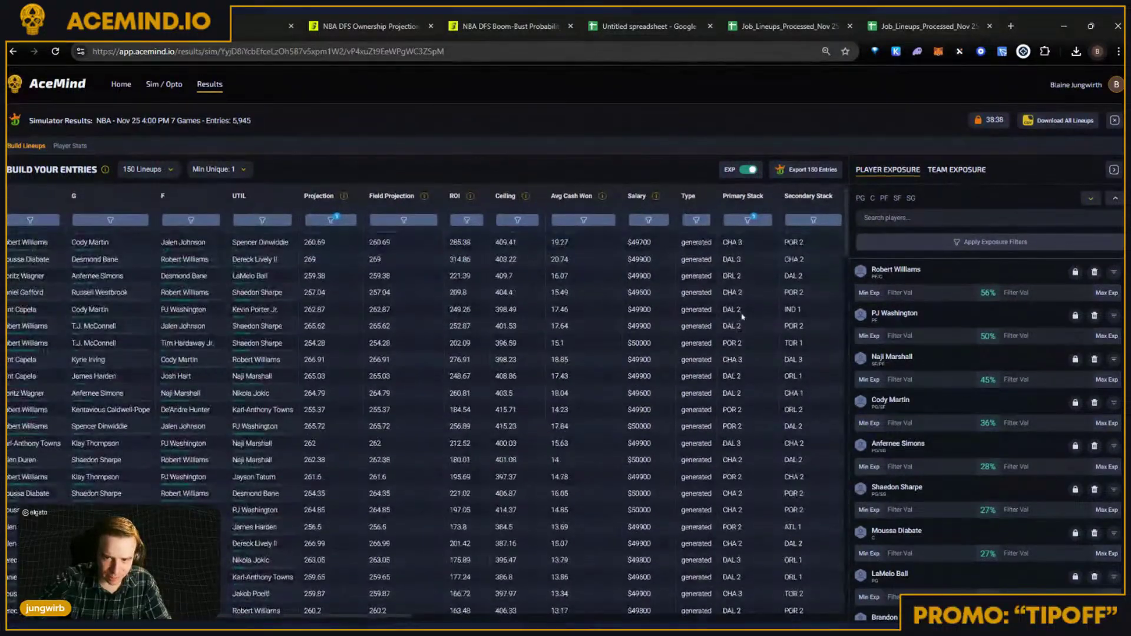
Step: Exclude CHA 3 from the primary stack filter and check the refined lineups' projections
{"action": "scroll", "coordinate": [770, 305], "scroll_direction": "right", "scroll_amount": 2}
{"action": "left_click", "coordinate": [688, 219]}
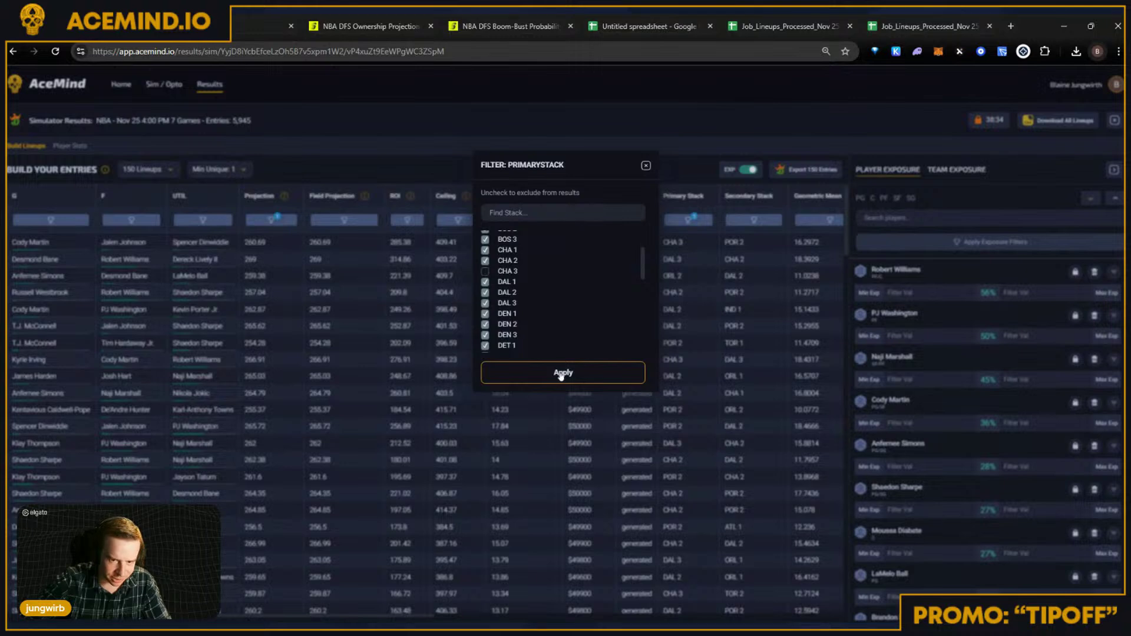
{"action": "left_click", "coordinate": [563, 372]}
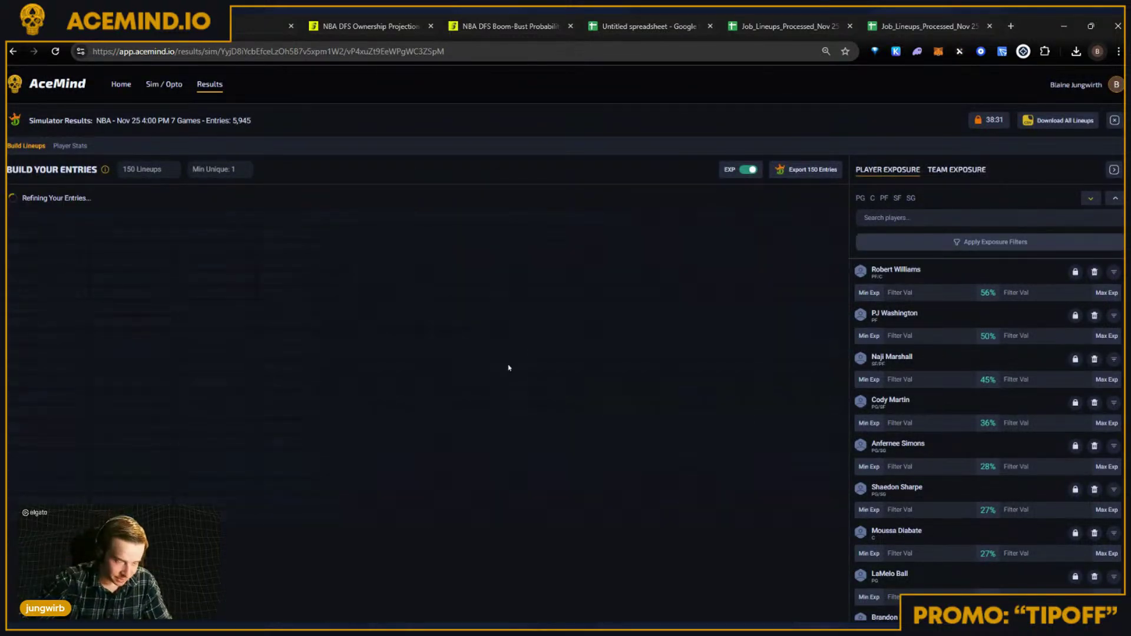
{"action": "scroll", "coordinate": [589, 365], "scroll_direction": "right", "scroll_amount": 1}
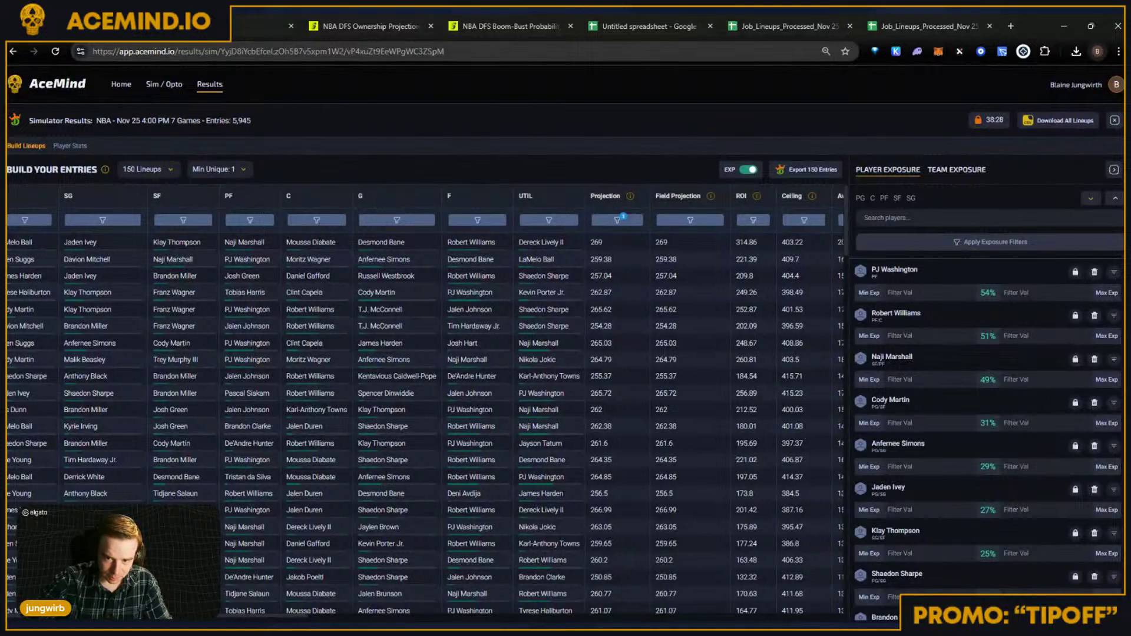
{"action": "double_click", "coordinate": [666, 375]}
{"action": "left_click", "coordinate": [636, 369]}
{"action": "scroll", "coordinate": [636, 369], "scroll_direction": "right", "scroll_amount": 2}
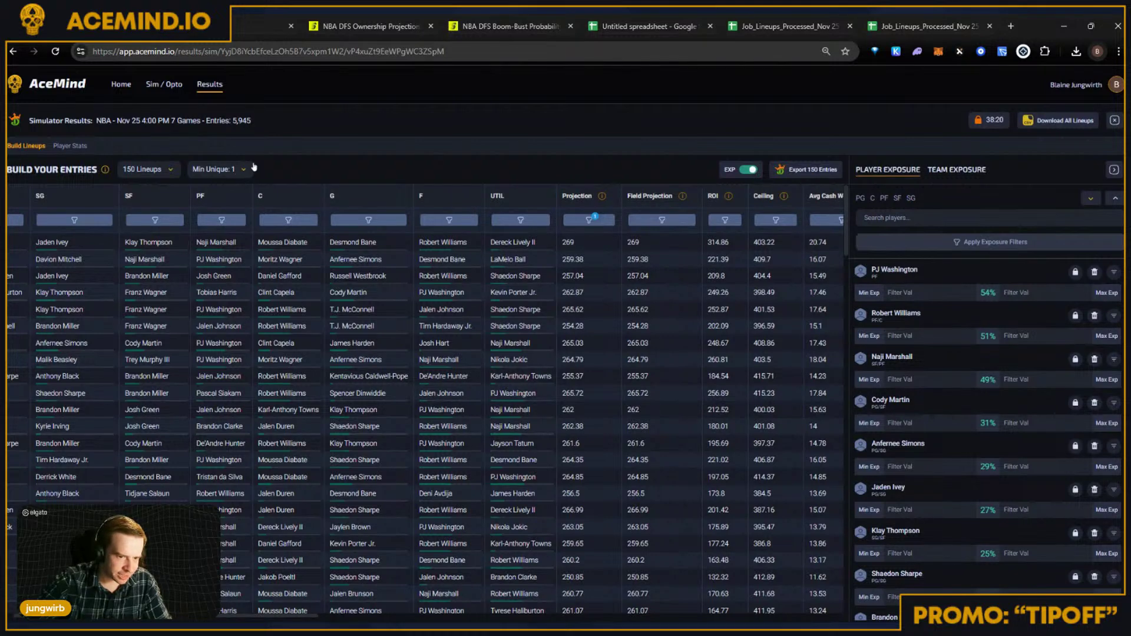
Step: Set the minimum unique players to 3 and check the refined lineups' projection and stack columns
{"action": "left_click", "coordinate": [218, 169]}
{"action": "left_click", "coordinate": [218, 224]}
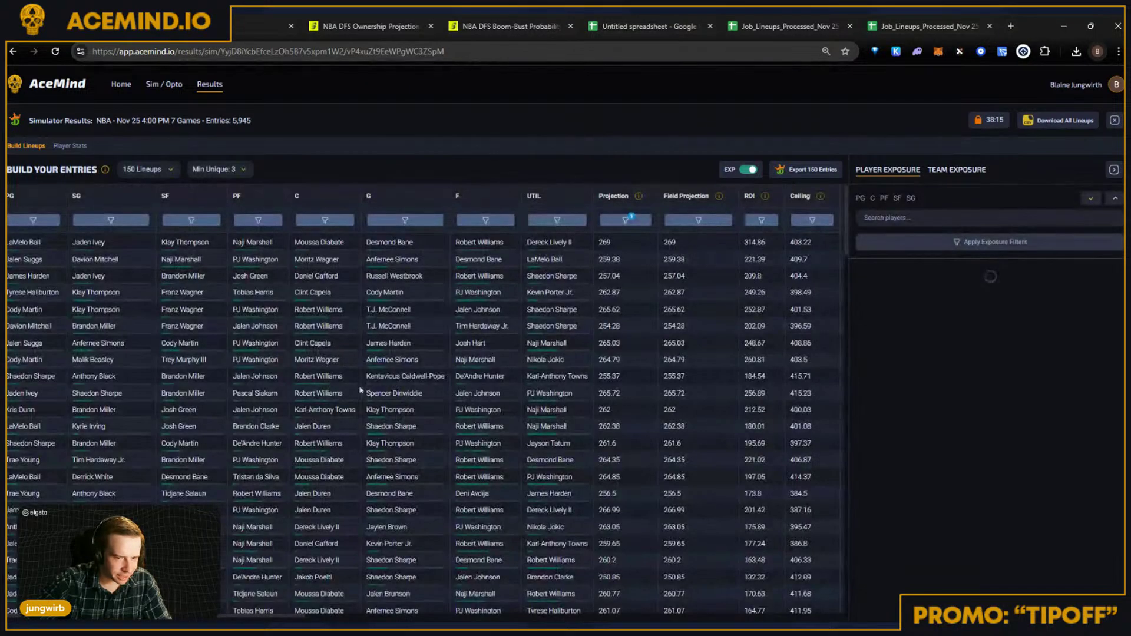
{"action": "scroll", "coordinate": [653, 399], "scroll_direction": "right", "scroll_amount": 2}
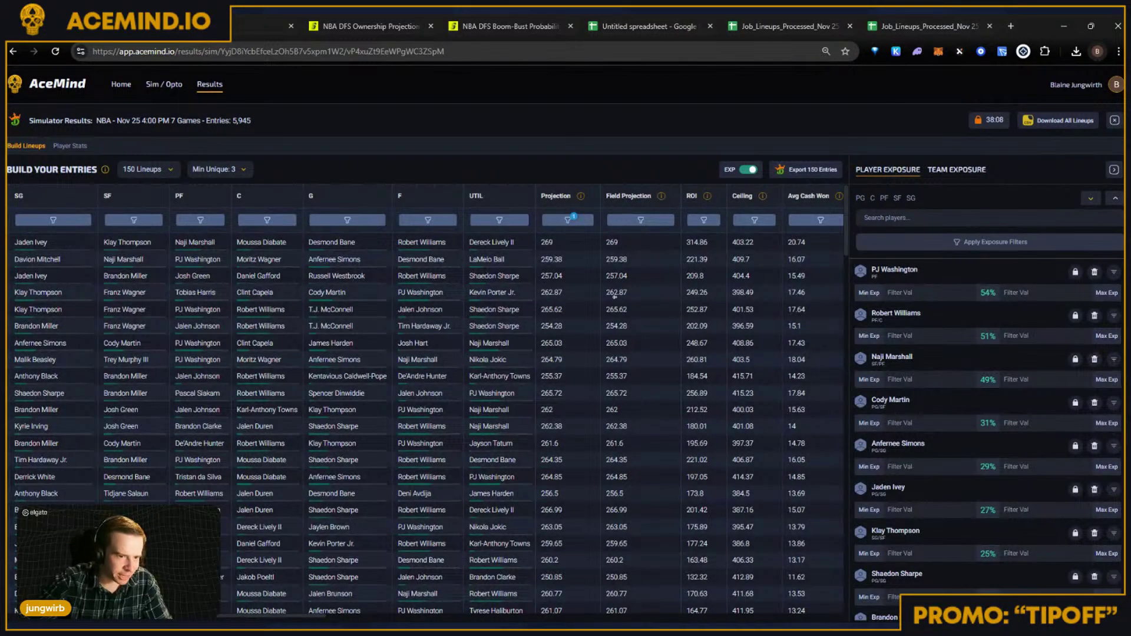
{"action": "scroll", "coordinate": [614, 296], "scroll_direction": "left", "scroll_amount": 1}
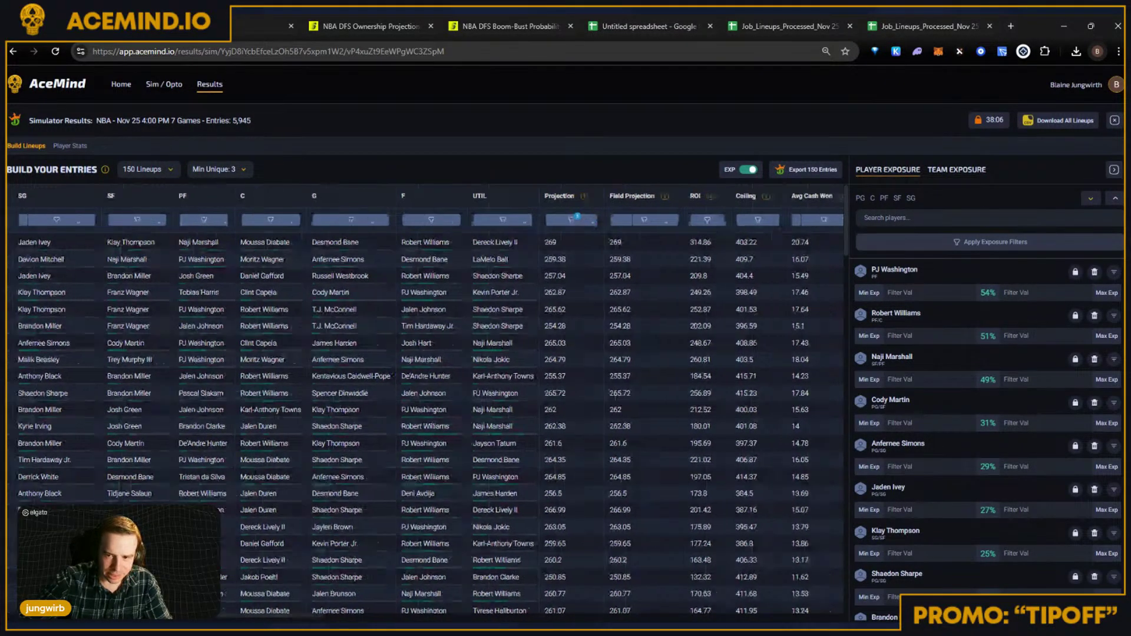
{"action": "scroll", "coordinate": [642, 311], "scroll_direction": "right", "scroll_amount": 5}
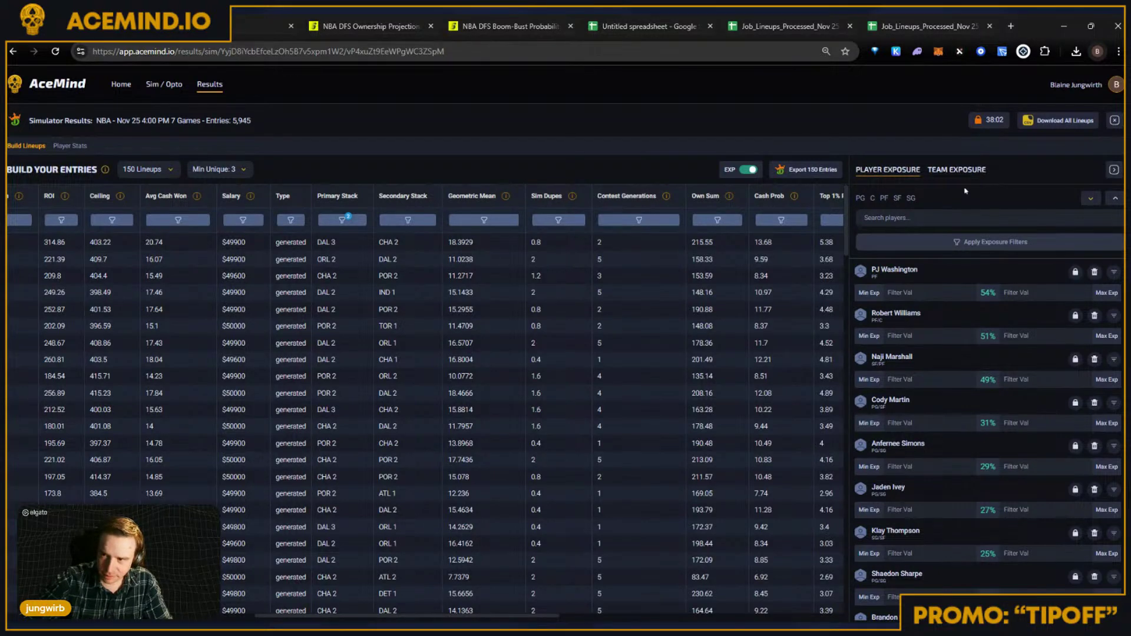
Step: Cap DAL's primary stack team exposure at a maximum of 15% and apply the exposure filter
{"action": "left_click", "coordinate": [949, 172]}
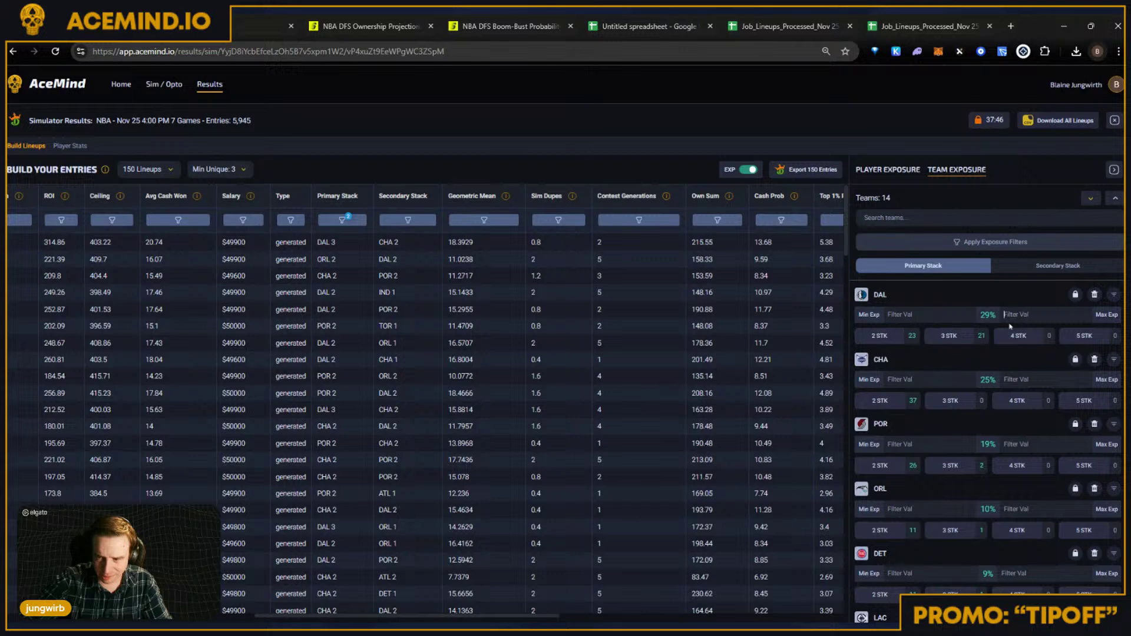
{"action": "type", "text": "15"}
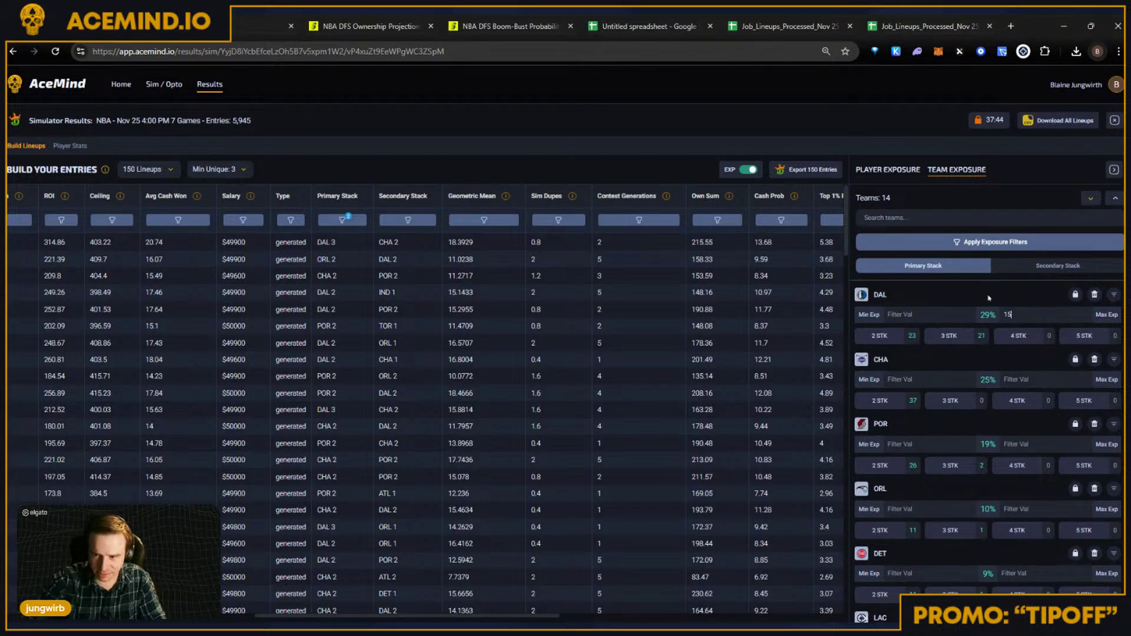
{"action": "left_click", "coordinate": [985, 252]}
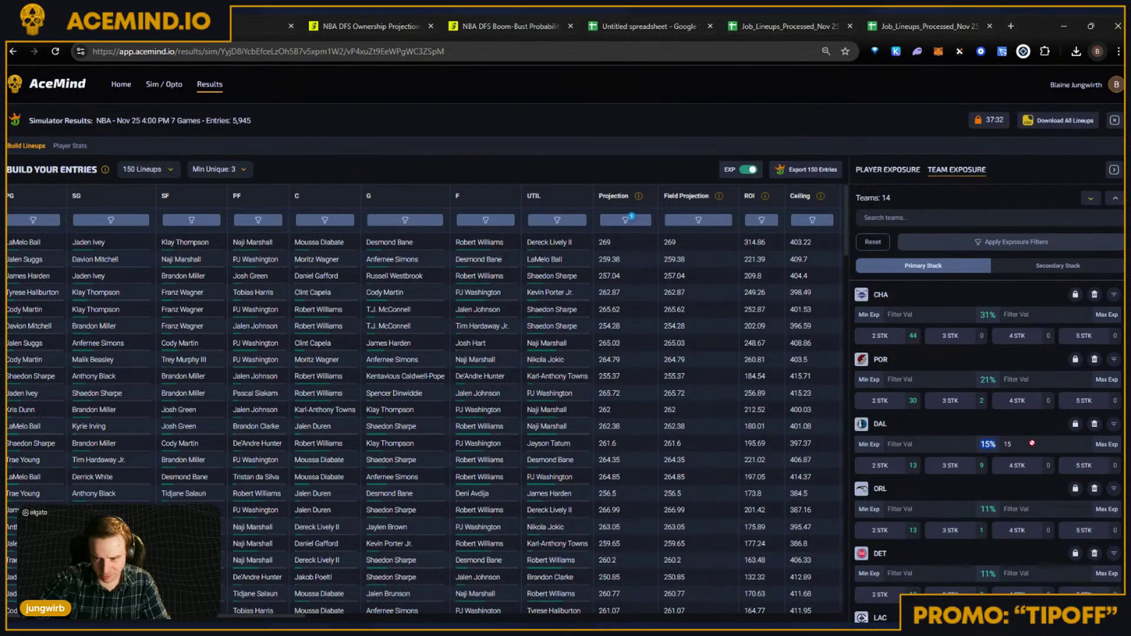
Step: Cap Robert Williams' player exposure at a maximum of 15%, apply the filter and check his exposure
{"action": "left_click", "coordinate": [894, 173]}
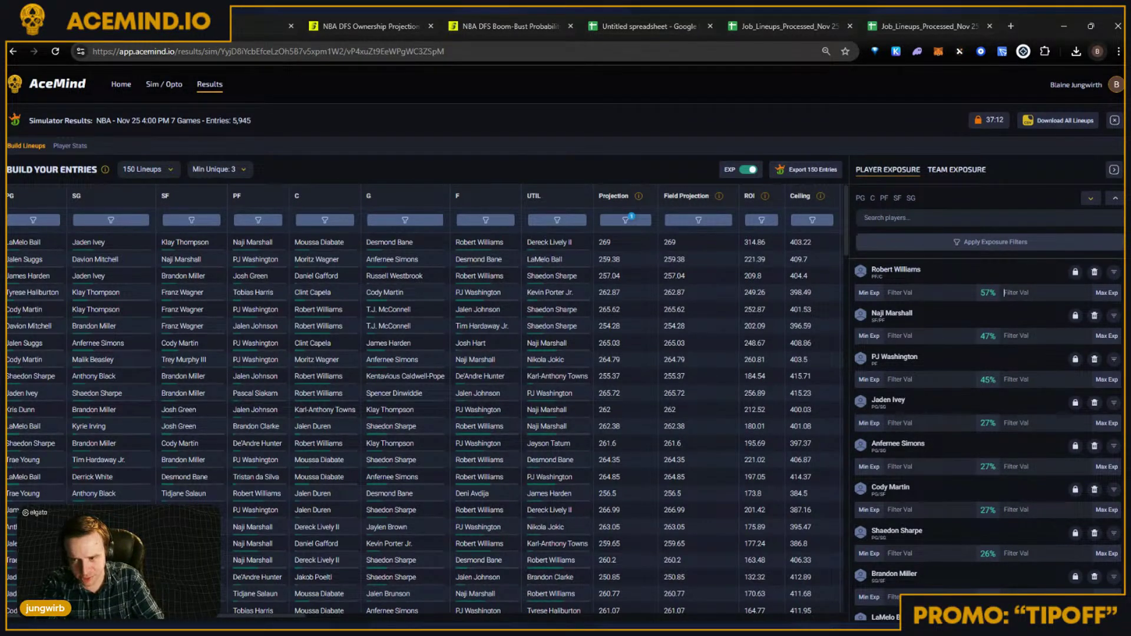
{"action": "type", "text": "15"}
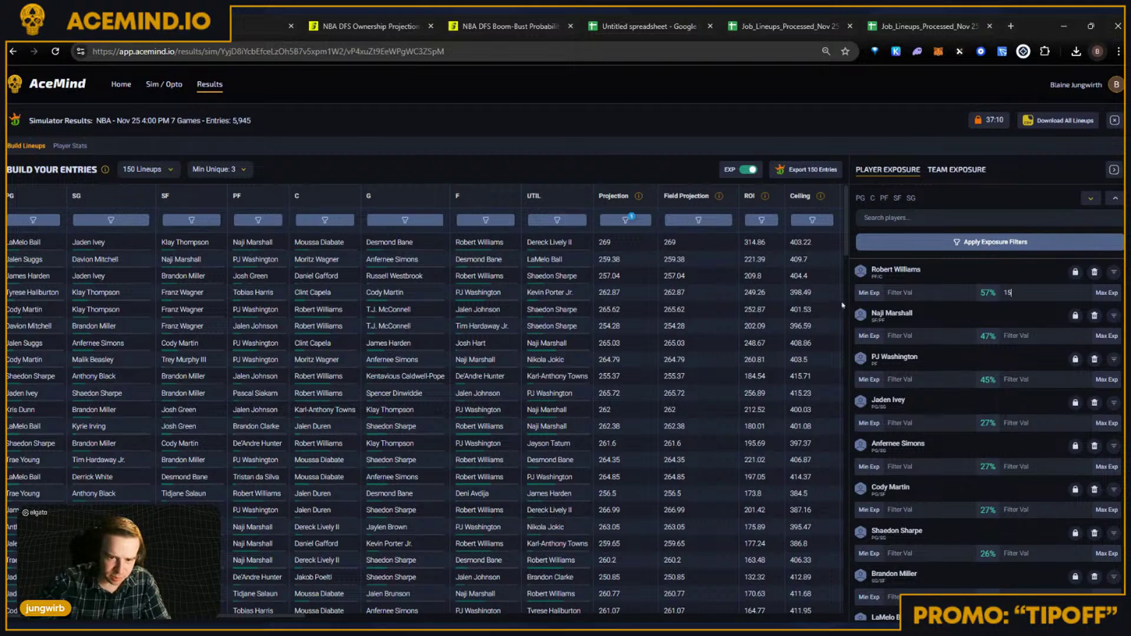
{"action": "left_click", "coordinate": [927, 243]}
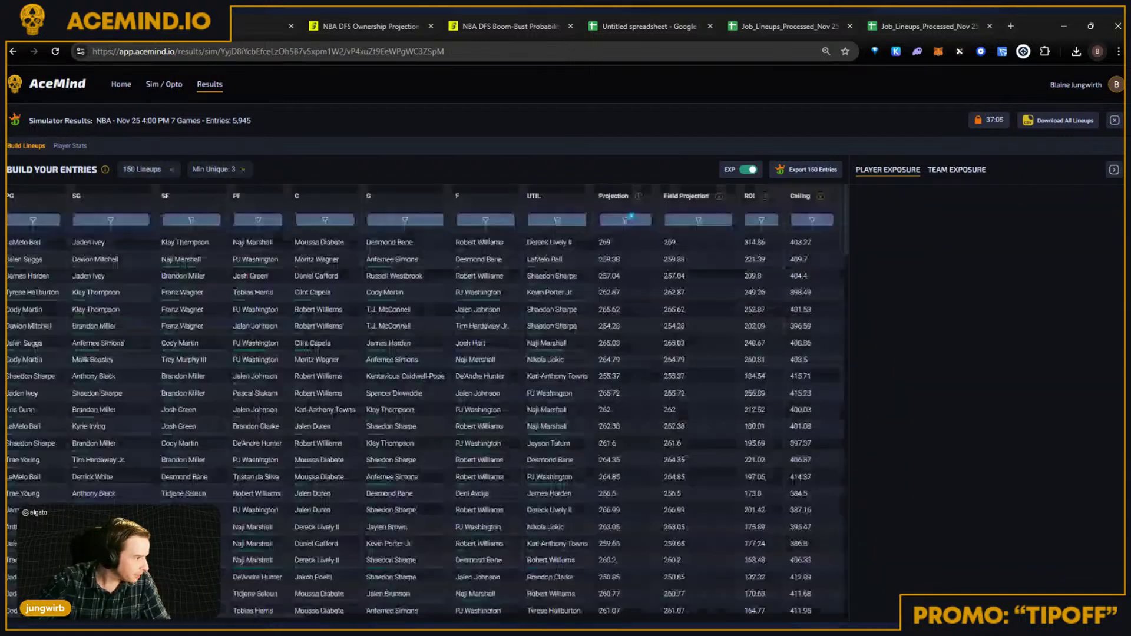
{"action": "scroll", "coordinate": [959, 461], "scroll_direction": "down", "scroll_amount": 5}
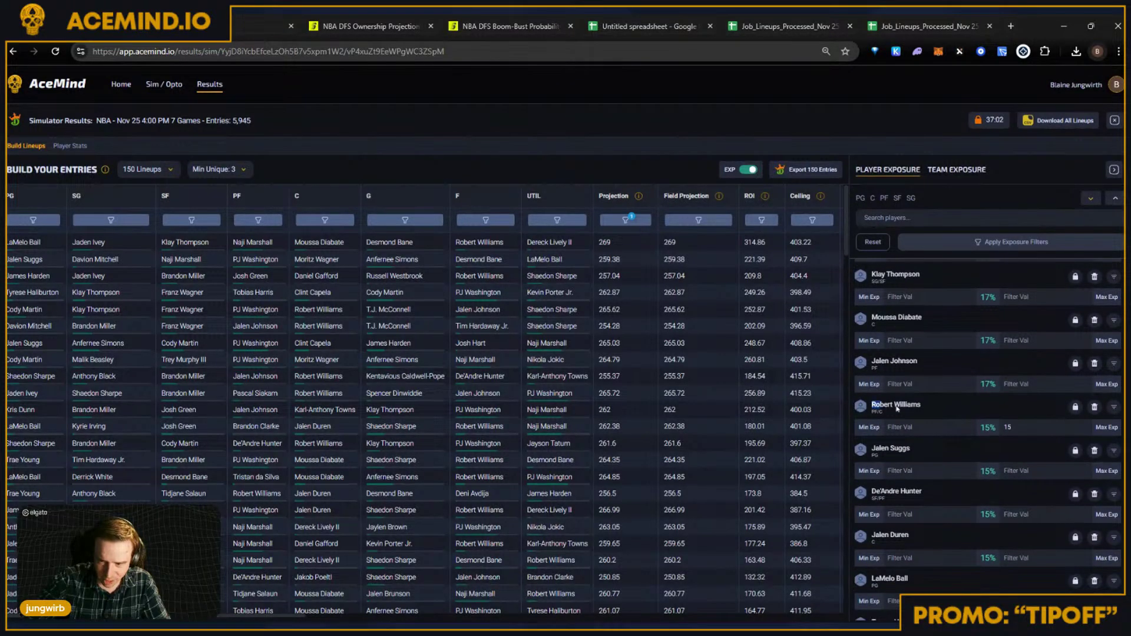
{"action": "left_click", "coordinate": [883, 404]}
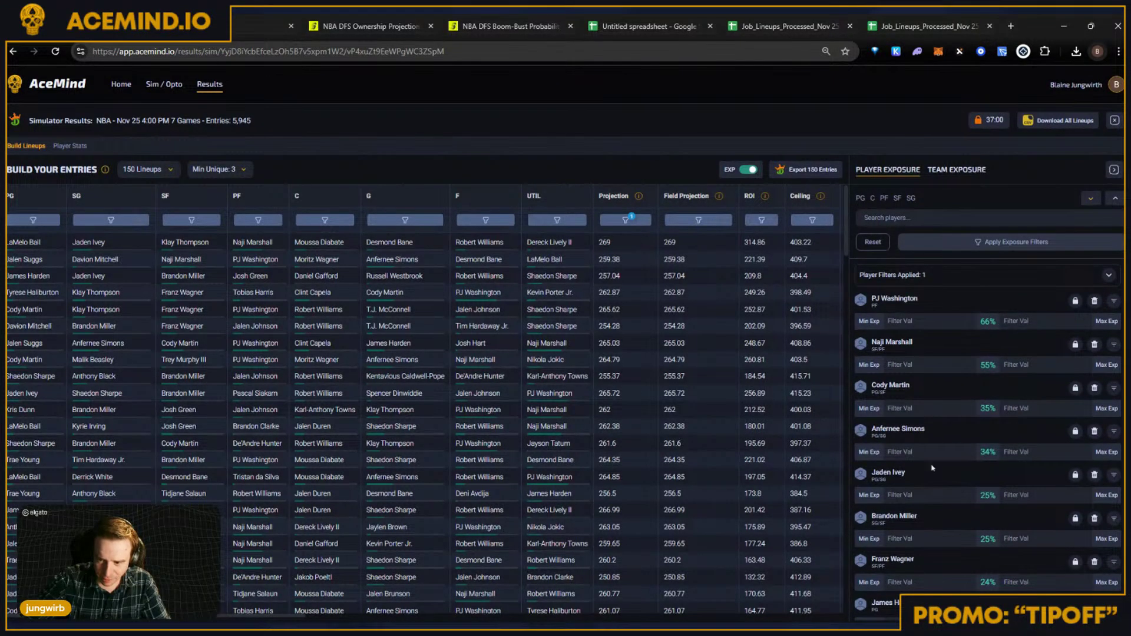
Step: Set Shaedon Sharpe's minimum exposure to 75%, apply the filter and review the refined lineups through to the lineupScore column
{"action": "scroll", "coordinate": [943, 493], "scroll_direction": "down", "scroll_amount": 2}
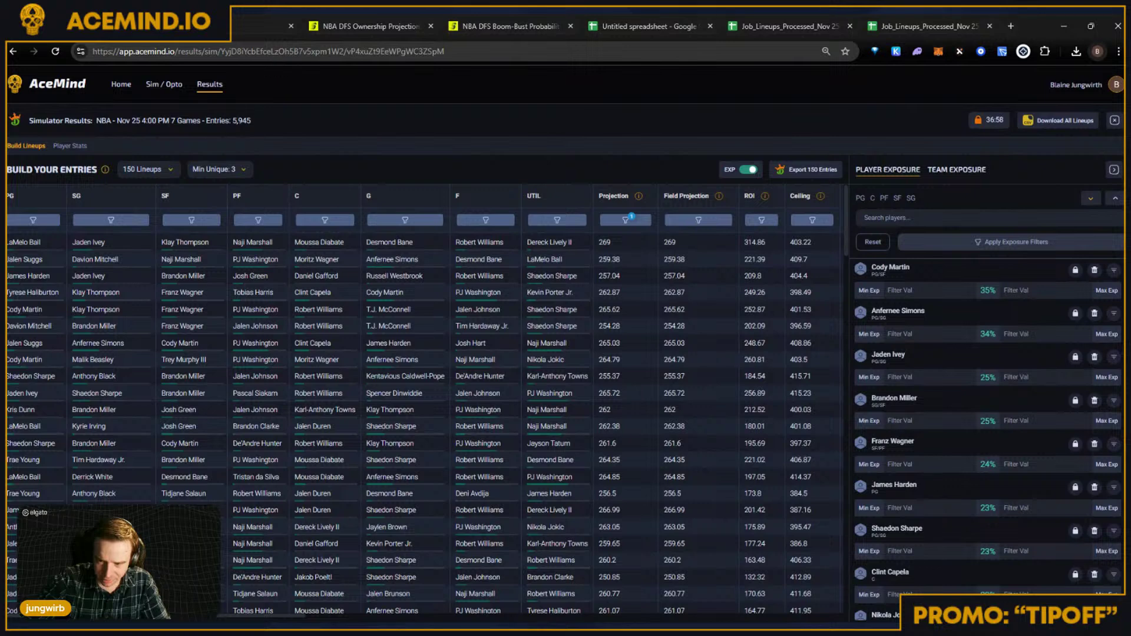
{"action": "scroll", "coordinate": [938, 478], "scroll_direction": "down", "scroll_amount": 1}
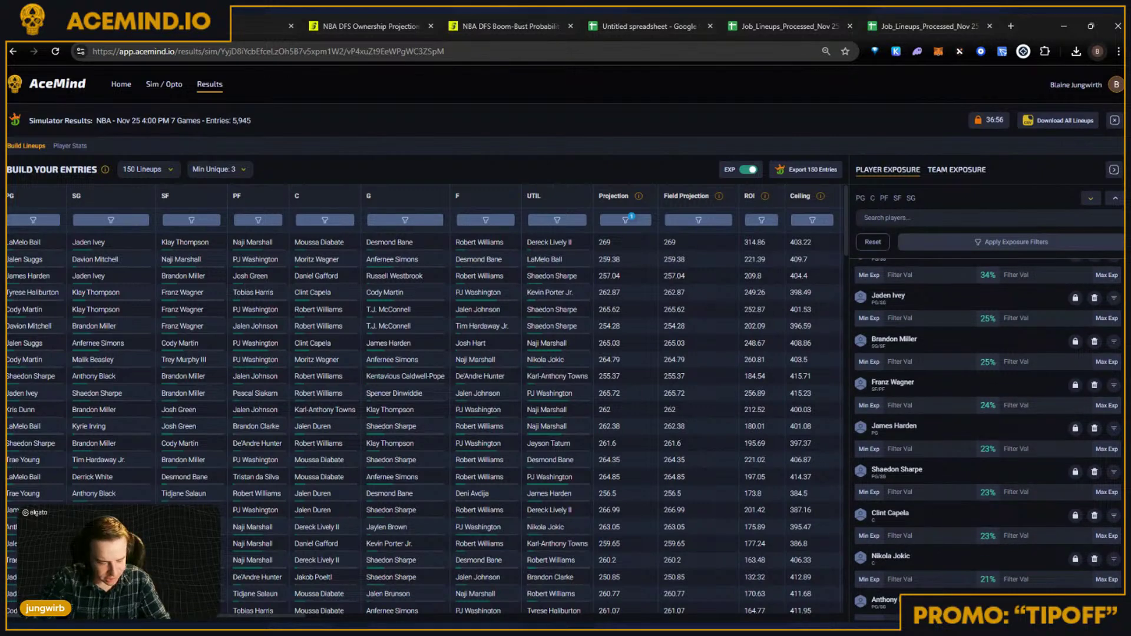
{"action": "left_click", "coordinate": [899, 492]}
{"action": "type", "text": "75"}
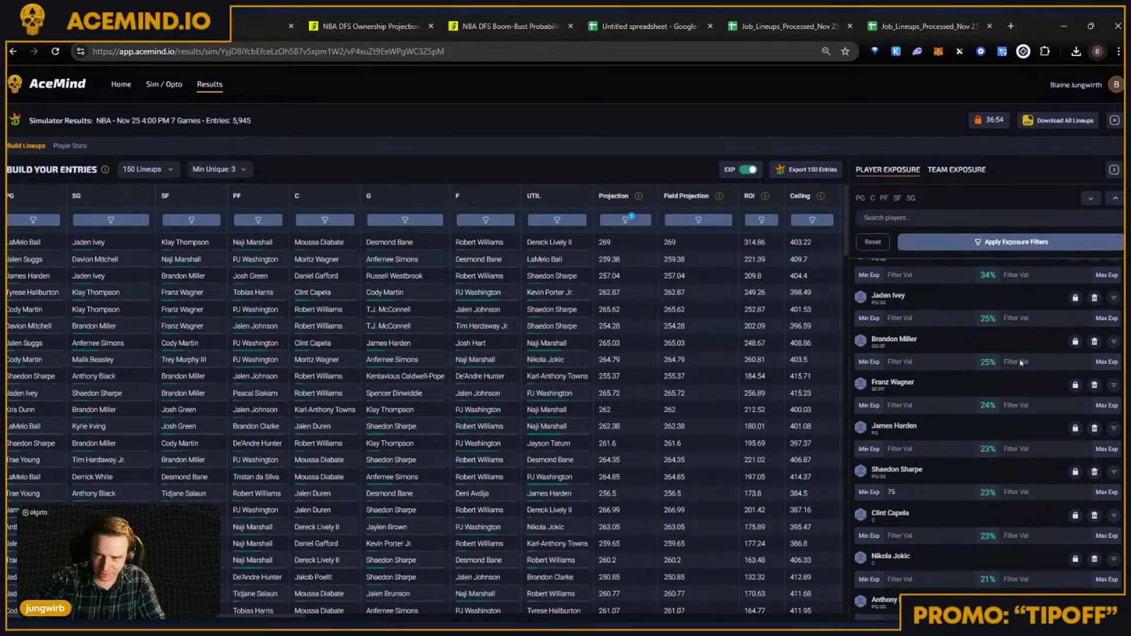
{"action": "left_click", "coordinate": [996, 242]}
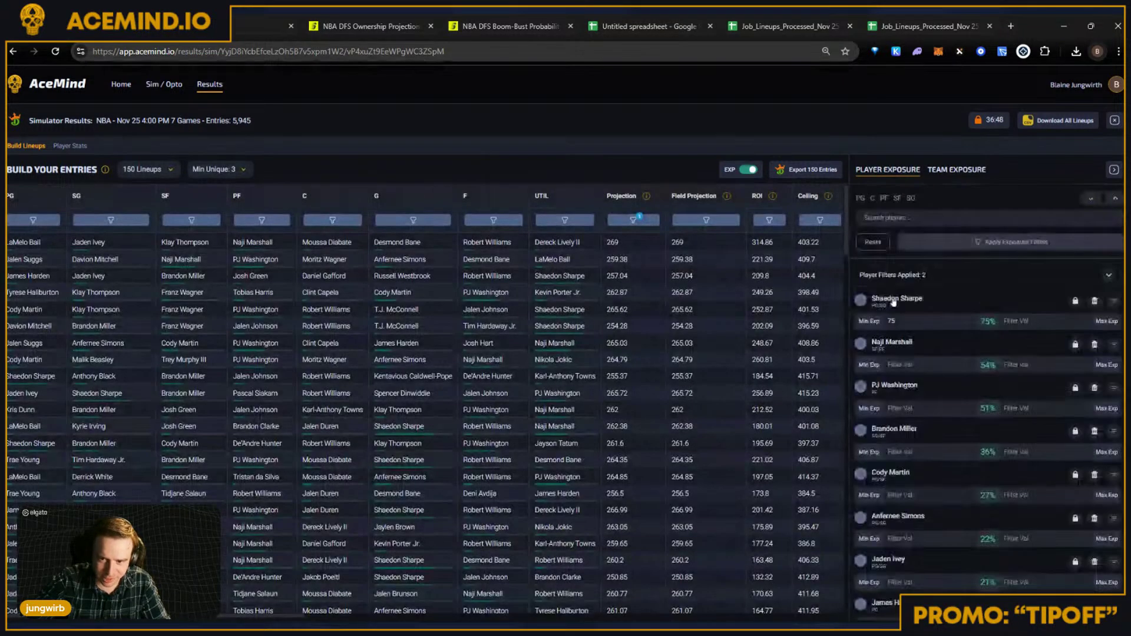
{"action": "triple_click", "coordinate": [861, 300]}
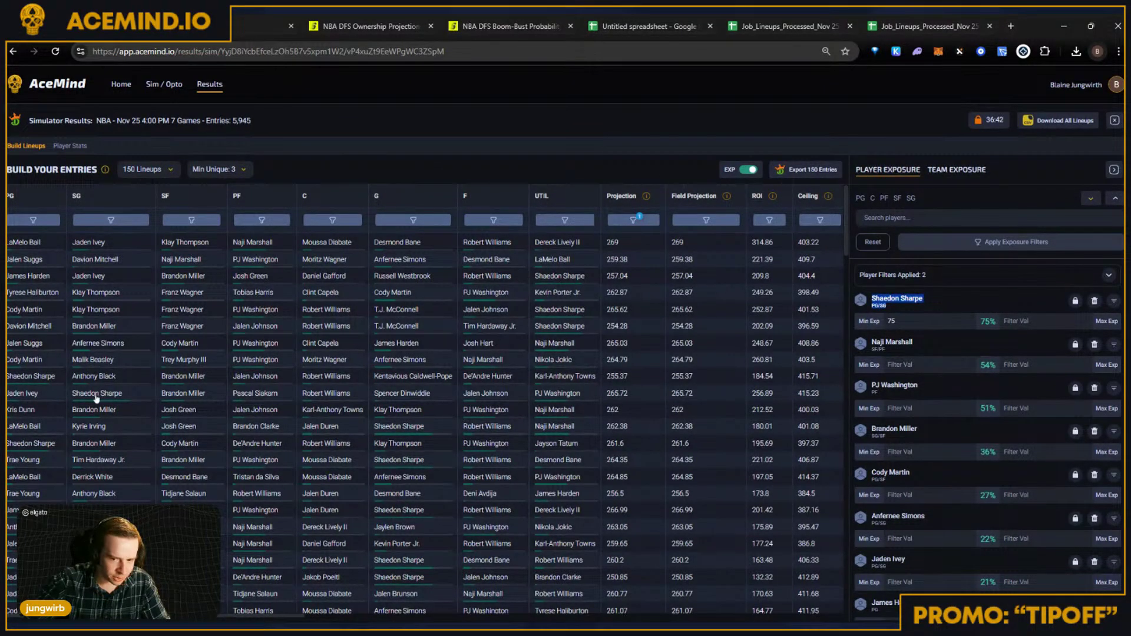
{"action": "scroll", "coordinate": [570, 310], "scroll_direction": "down", "scroll_amount": 3}
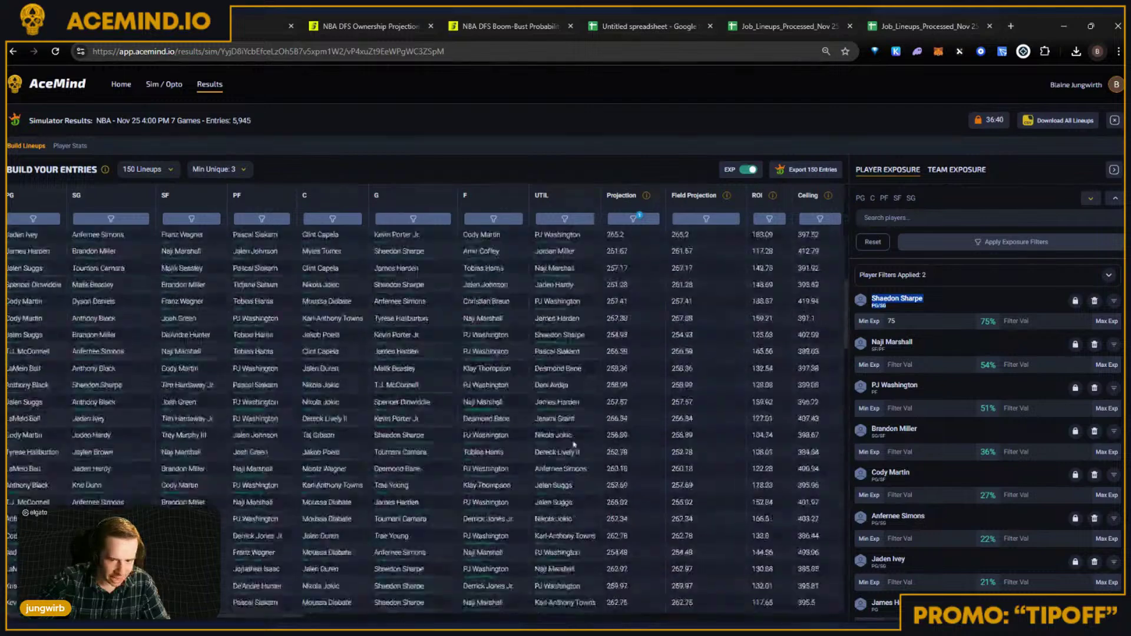
{"action": "scroll", "coordinate": [583, 434], "scroll_direction": "up", "scroll_amount": 3}
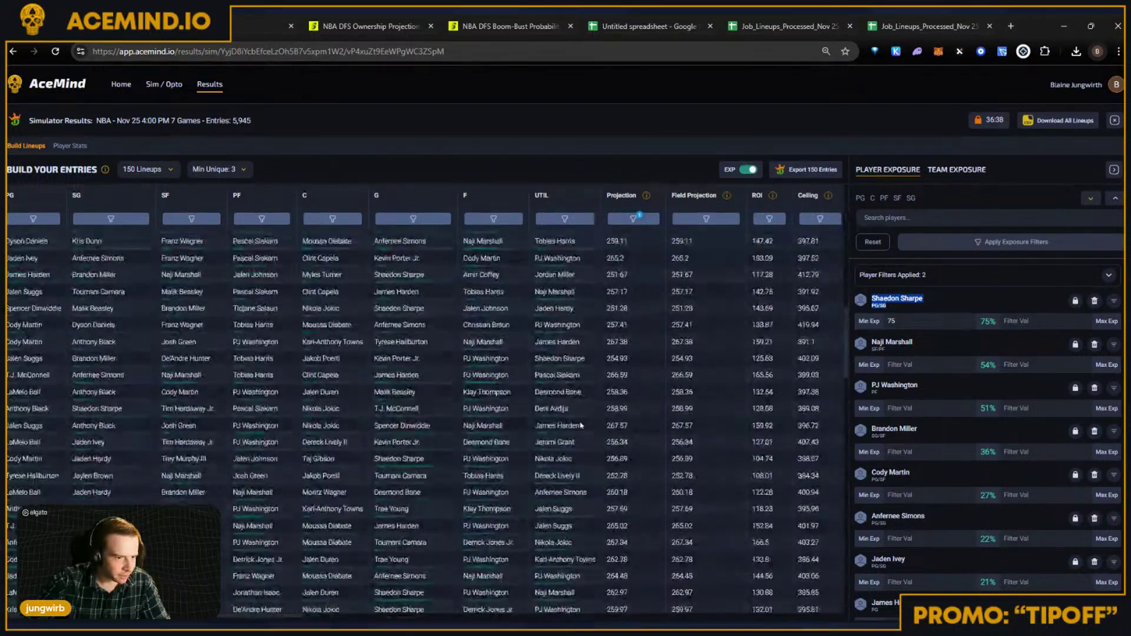
{"action": "scroll", "coordinate": [586, 324], "scroll_direction": "right", "scroll_amount": 10}
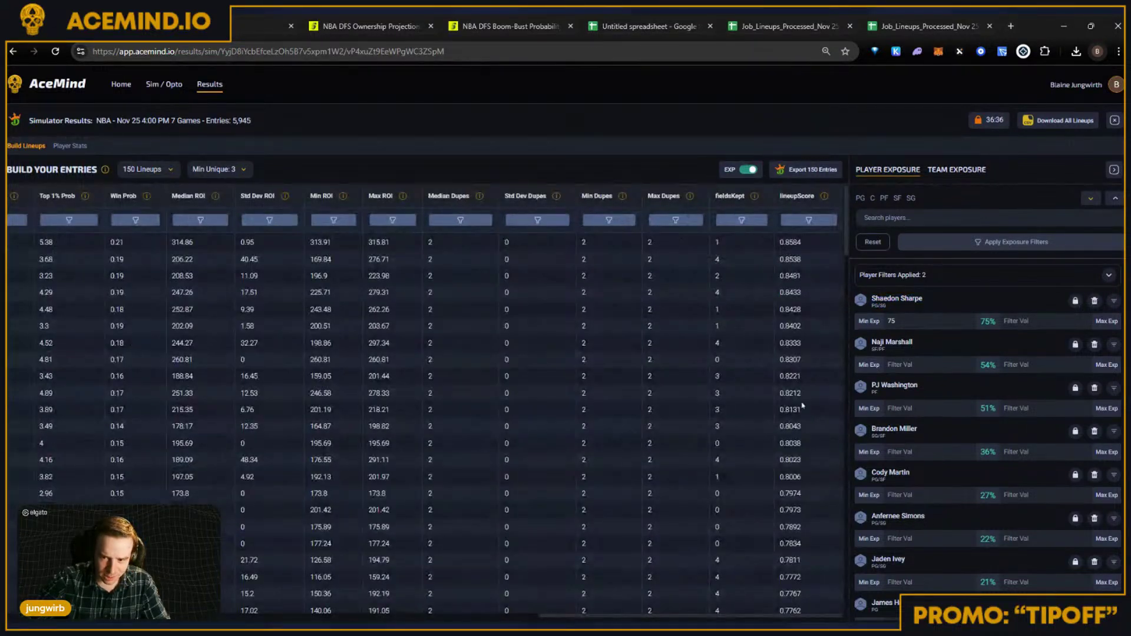
Step: Review the refined lineups from lineupScore down to the lowest-ranked entries and check the projection filter without changing it
{"action": "scroll", "coordinate": [744, 476], "scroll_direction": "down", "scroll_amount": 15}
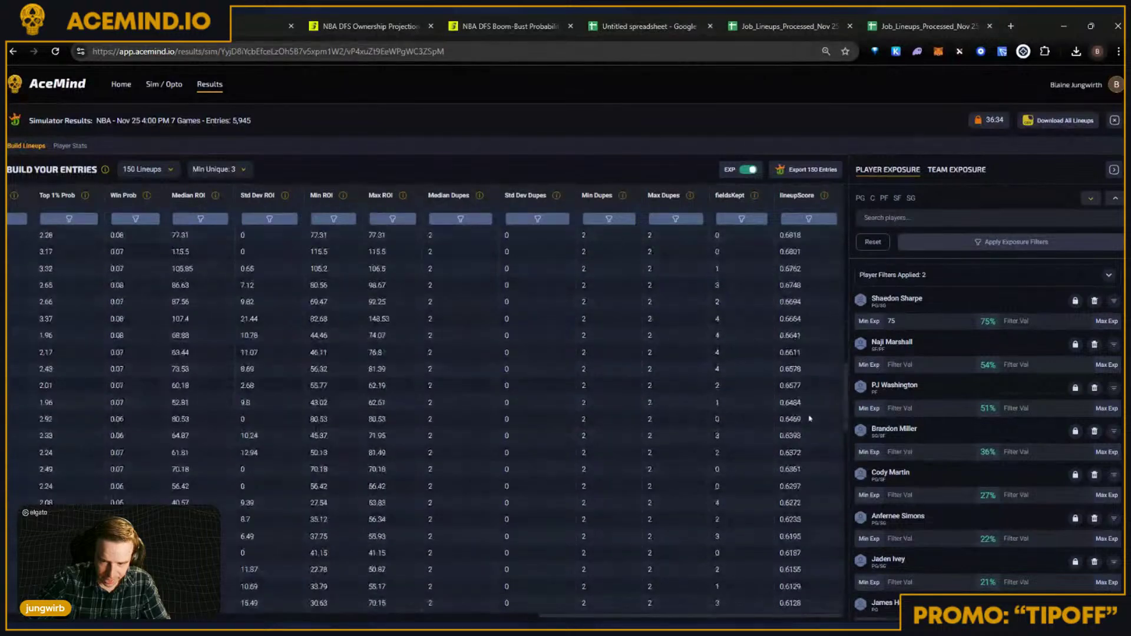
{"action": "scroll", "coordinate": [744, 476], "scroll_direction": "left", "scroll_amount": 10}
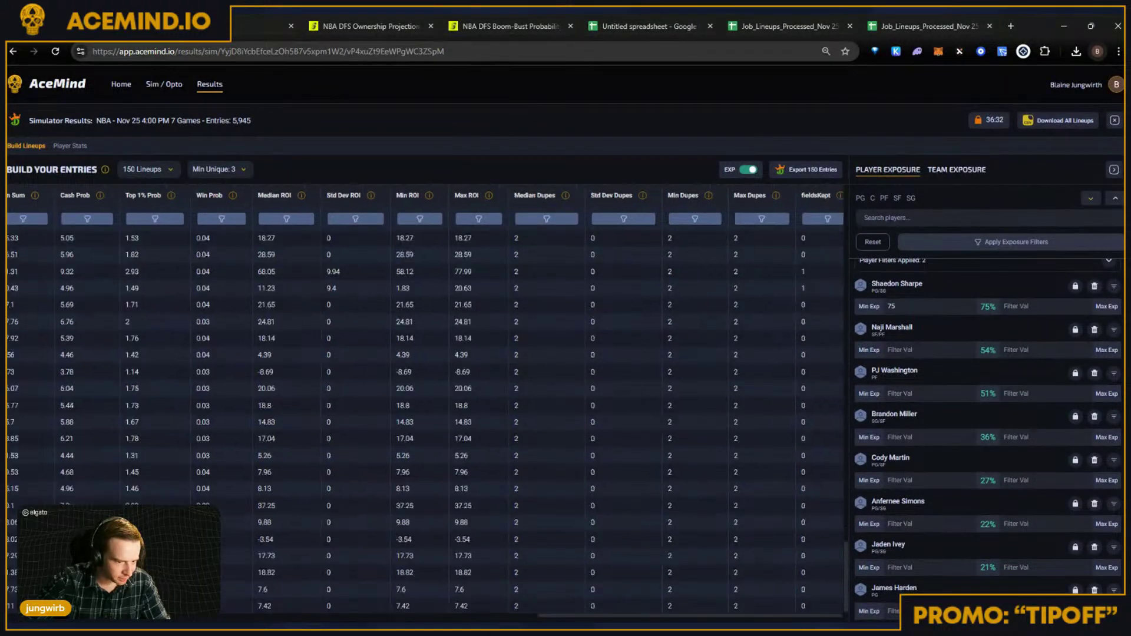
{"action": "scroll", "coordinate": [406, 605], "scroll_direction": "left", "scroll_amount": 10}
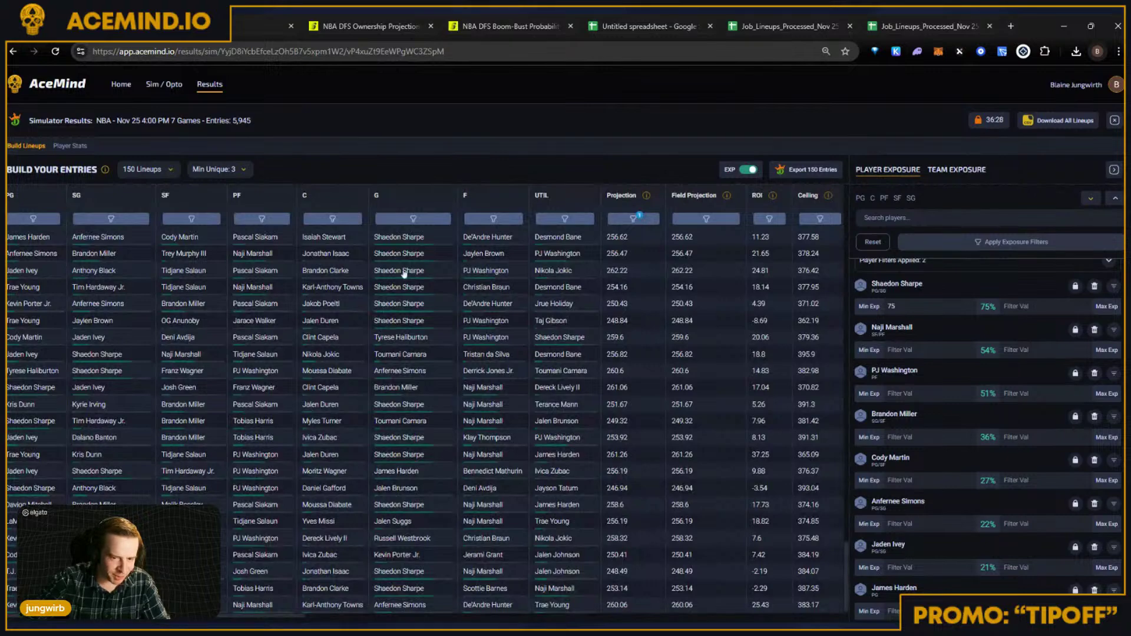
{"action": "scroll", "coordinate": [624, 383], "scroll_direction": "down", "scroll_amount": 10}
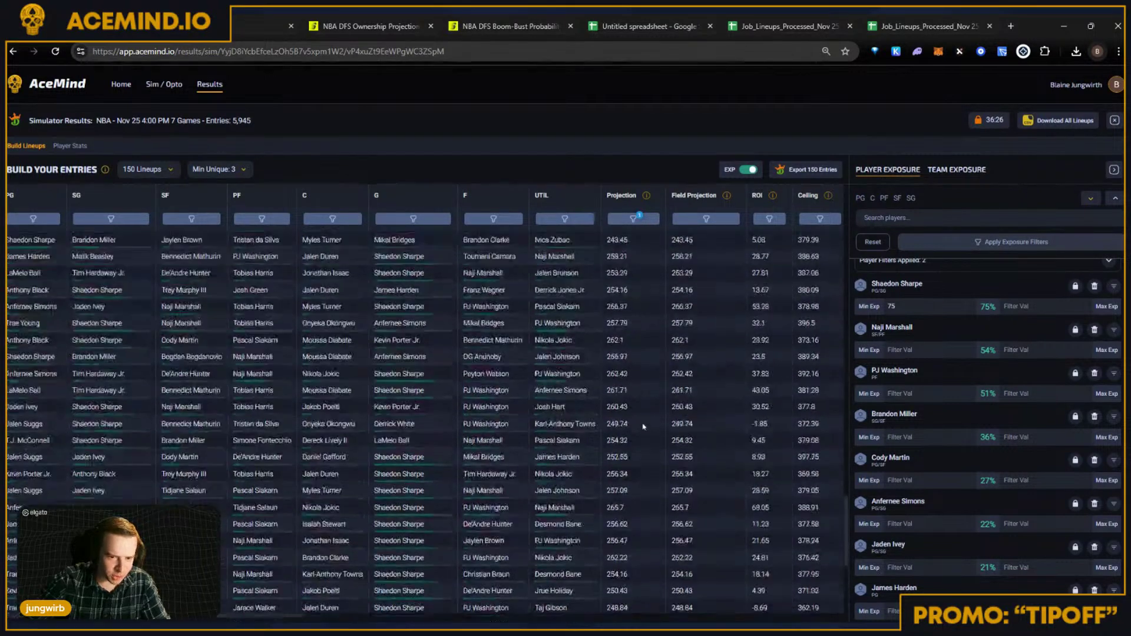
{"action": "scroll", "coordinate": [917, 349], "scroll_direction": "up", "scroll_amount": 1}
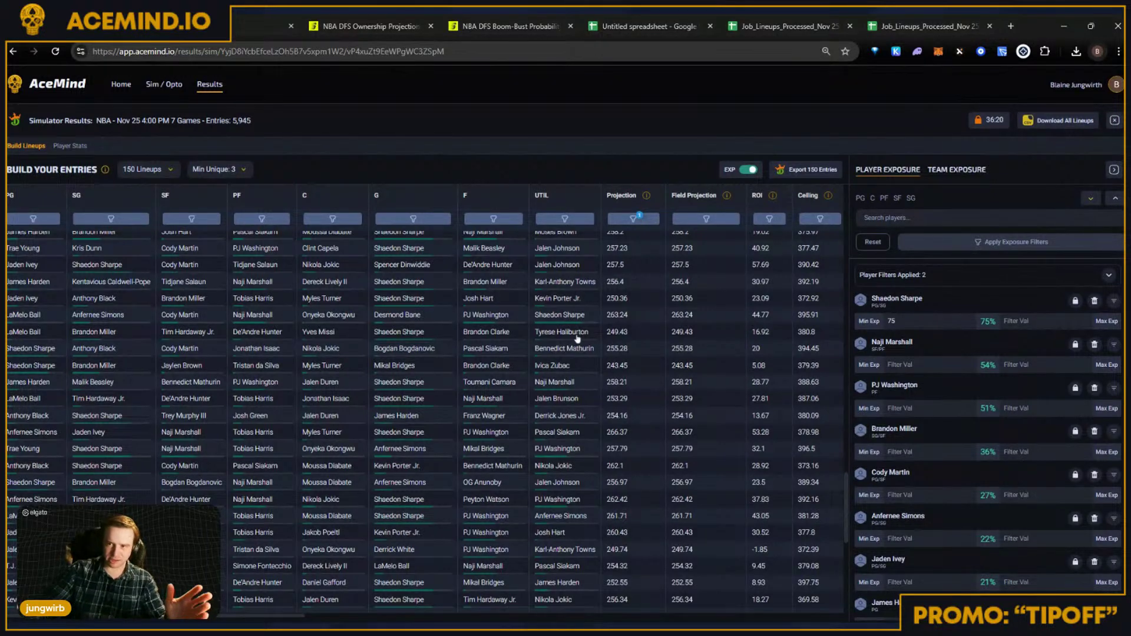
{"action": "left_click", "coordinate": [633, 218]}
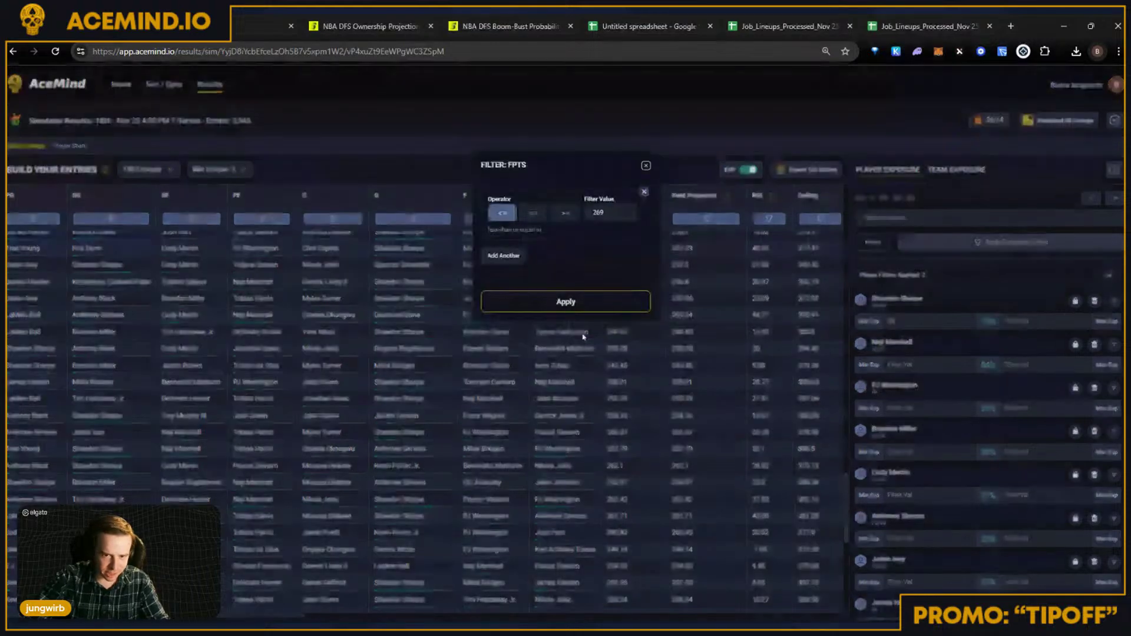
{"action": "left_click", "coordinate": [645, 167]}
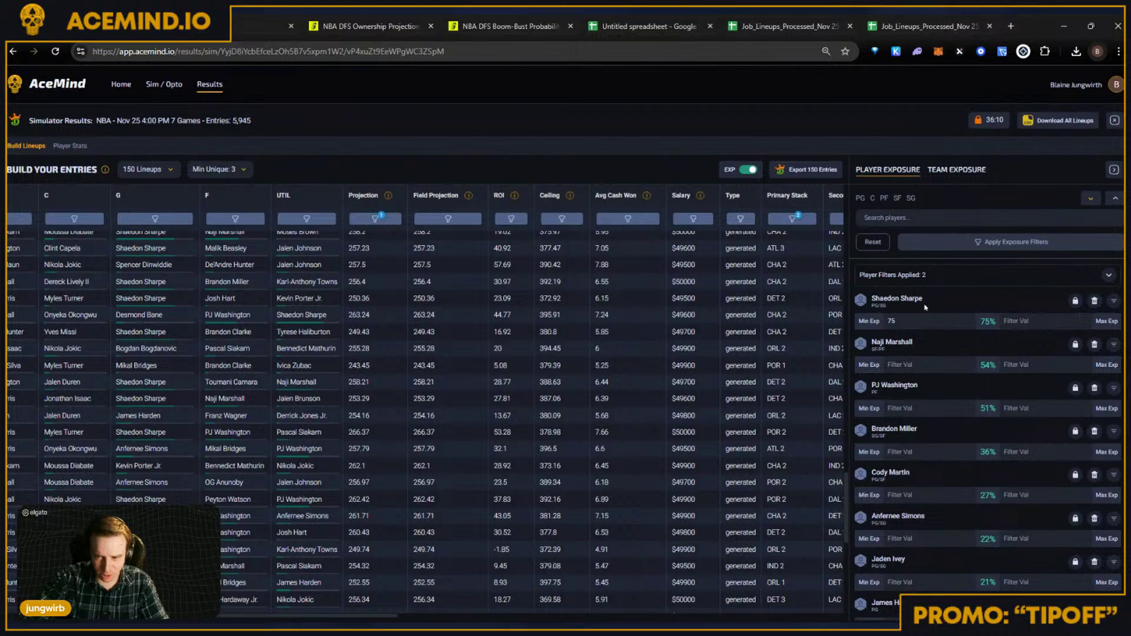
Step: Examine the lowest-ranked lineups containing Shaedon Sharpe, comparing their ROI, projection and lineupScore with the lineups above them
{"action": "scroll", "coordinate": [176, 419], "scroll_direction": "left", "scroll_amount": 5}
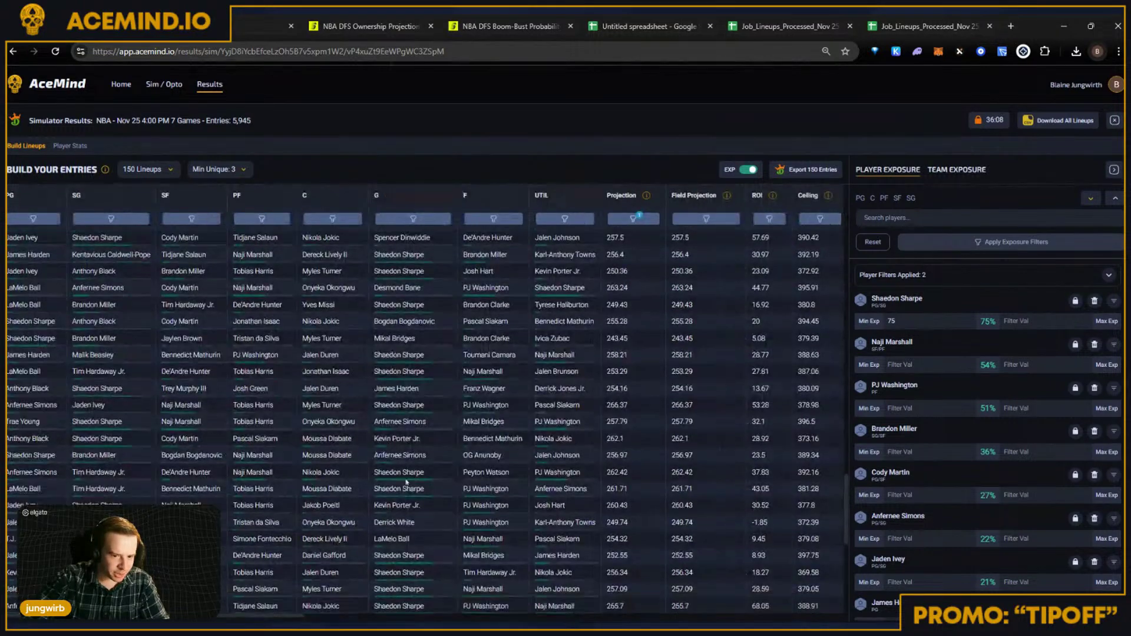
{"action": "scroll", "coordinate": [176, 419], "scroll_direction": "down", "scroll_amount": 3}
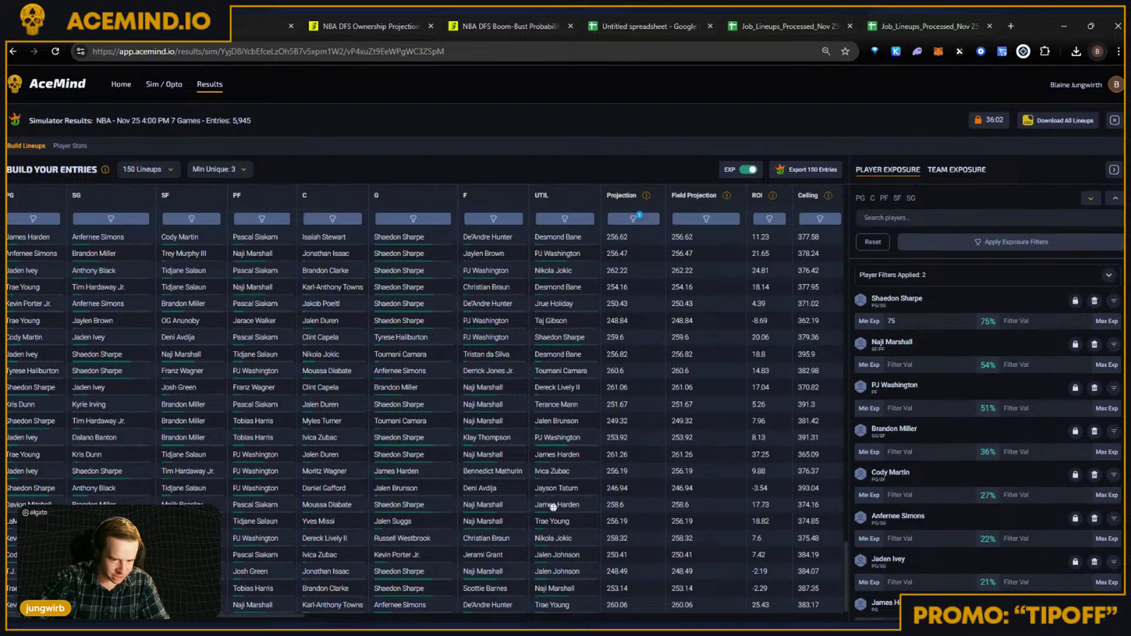
{"action": "scroll", "coordinate": [609, 538], "scroll_direction": "right", "scroll_amount": 10}
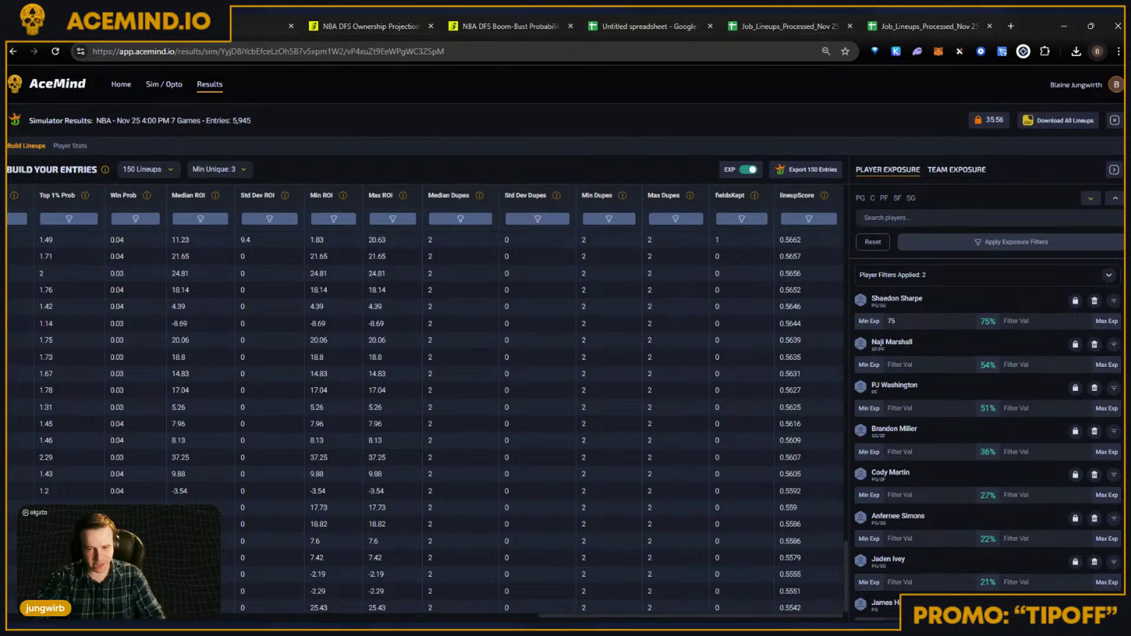
{"action": "scroll", "coordinate": [312, 496], "scroll_direction": "left", "scroll_amount": 10}
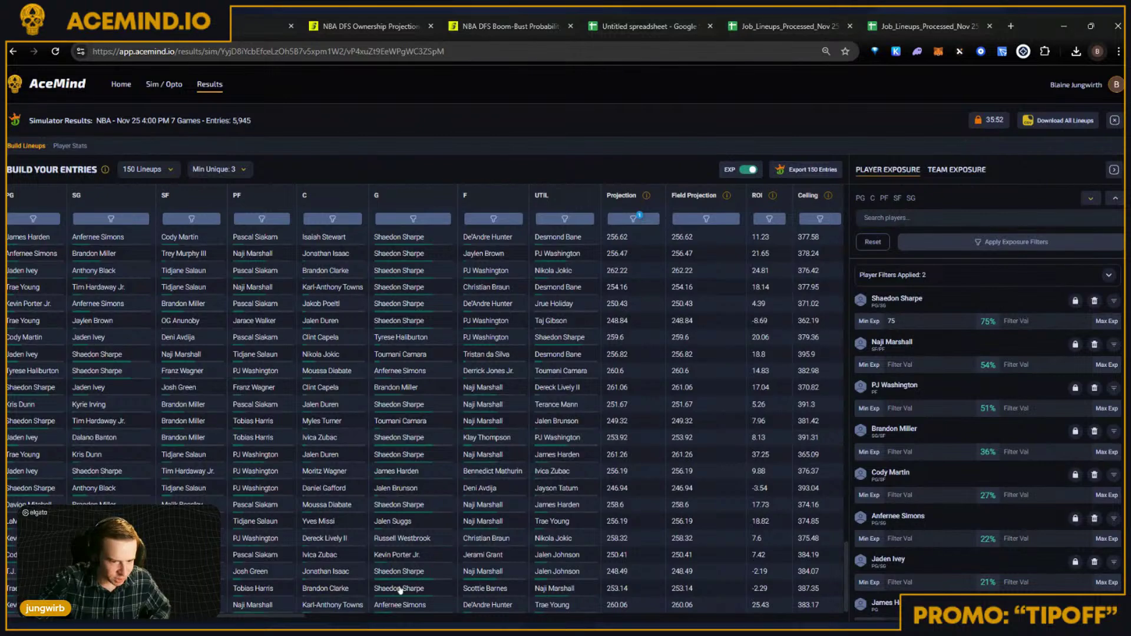
{"action": "scroll", "coordinate": [722, 480], "scroll_direction": "right", "scroll_amount": 2}
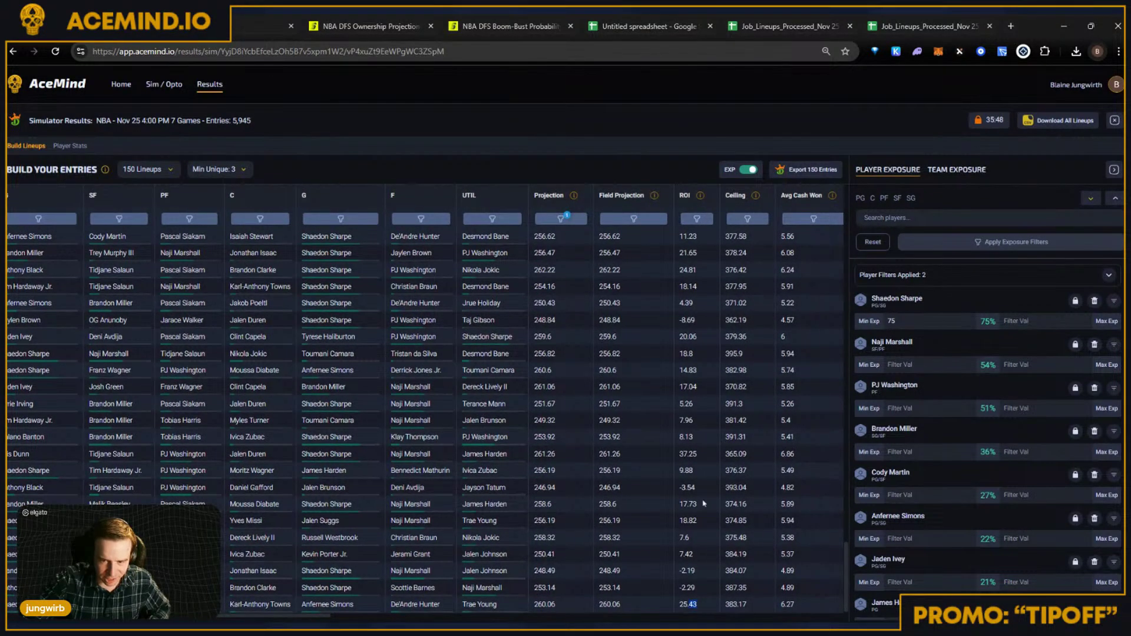
{"action": "scroll", "coordinate": [704, 501], "scroll_direction": "up", "scroll_amount": 4}
{"action": "scroll", "coordinate": [710, 484], "scroll_direction": "up", "scroll_amount": 2}
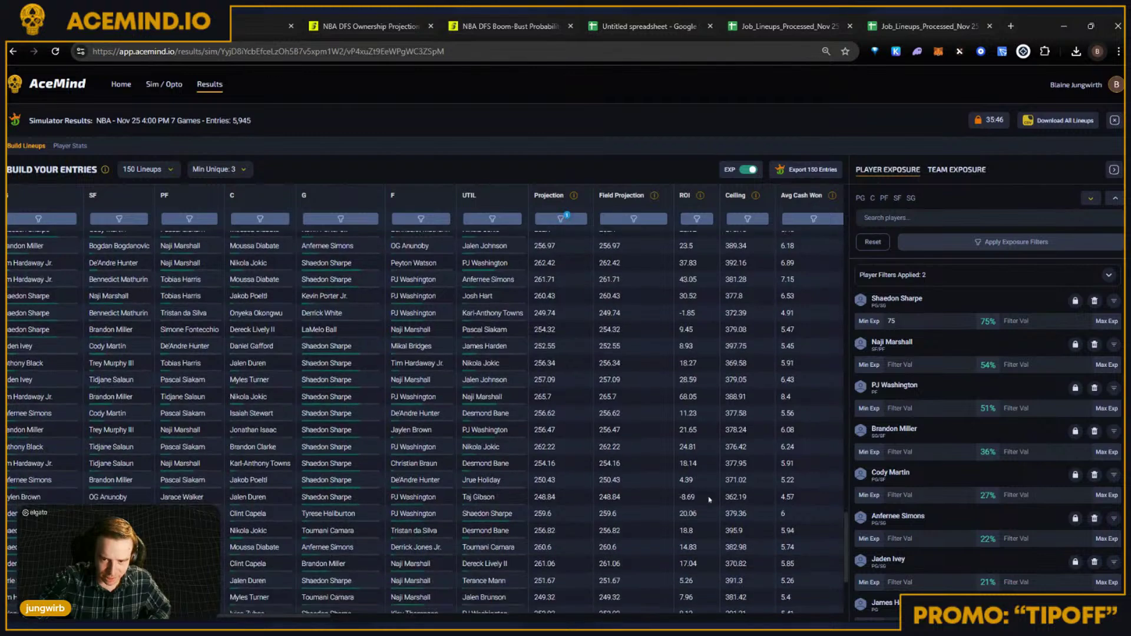
{"action": "scroll", "coordinate": [710, 505], "scroll_direction": "up", "scroll_amount": 5}
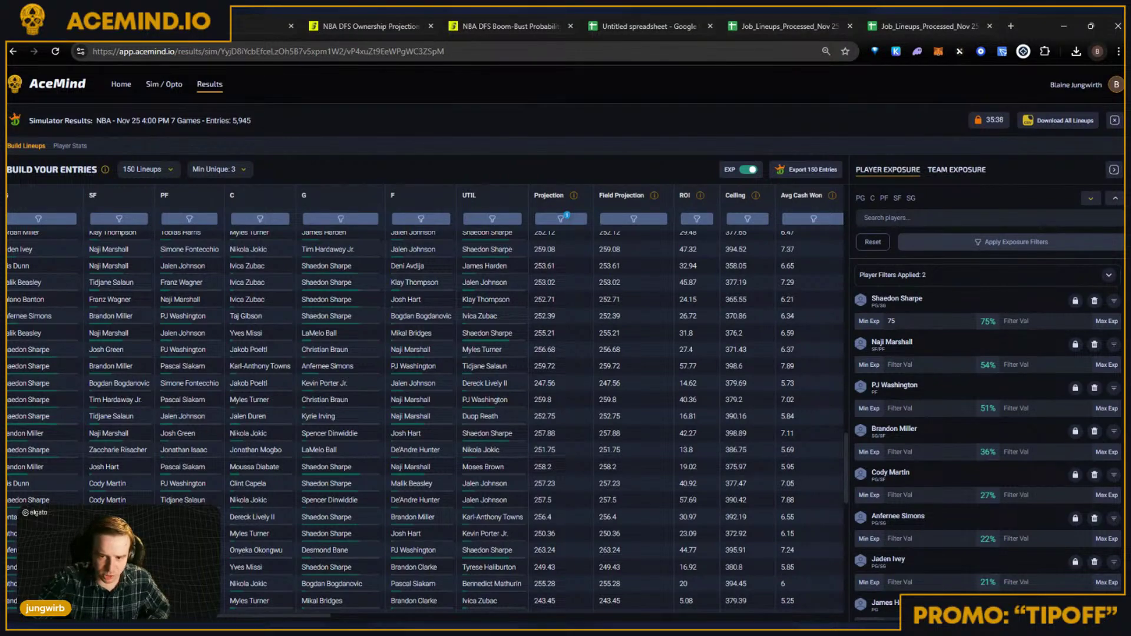
{"action": "scroll", "coordinate": [719, 476], "scroll_direction": "down", "scroll_amount": 5}
{"action": "scroll", "coordinate": [718, 478], "scroll_direction": "down", "scroll_amount": 2}
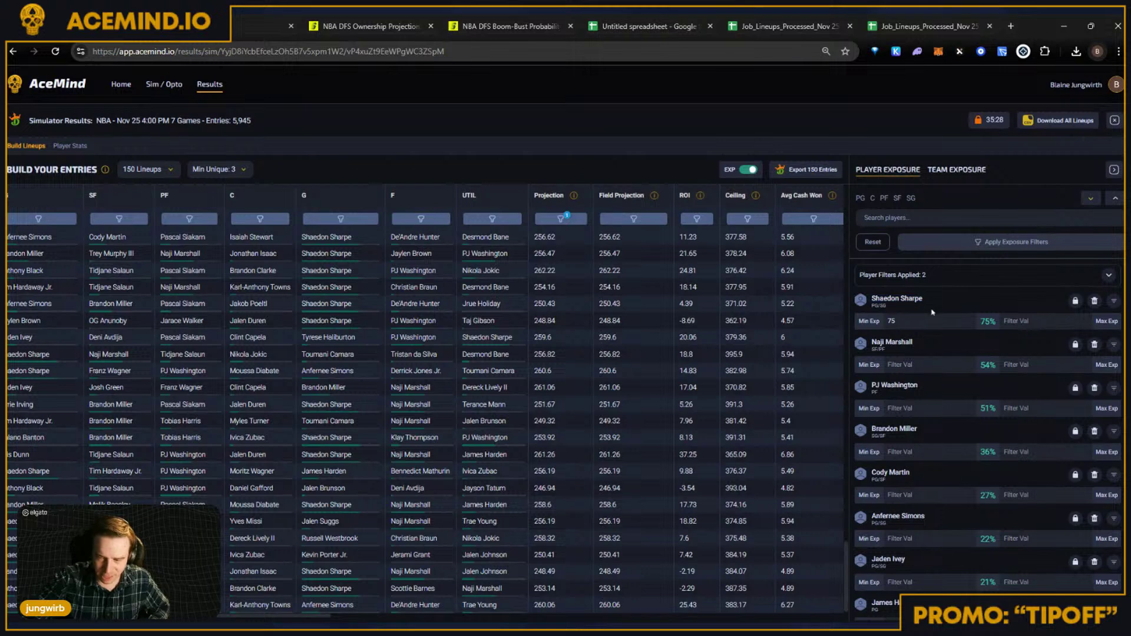
Step: Return to the simulator's player pool, search for "shaed" and select Shaedon Sharpe's projection value
{"action": "left_click", "coordinate": [719, 299]}
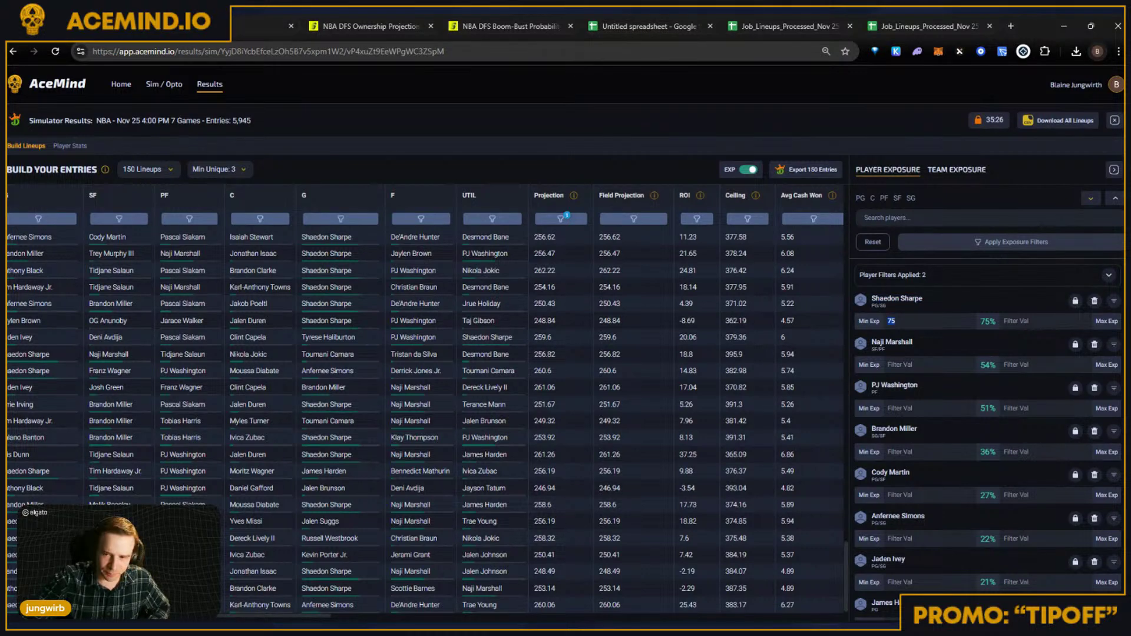
{"action": "key", "text": "alt+Left"}
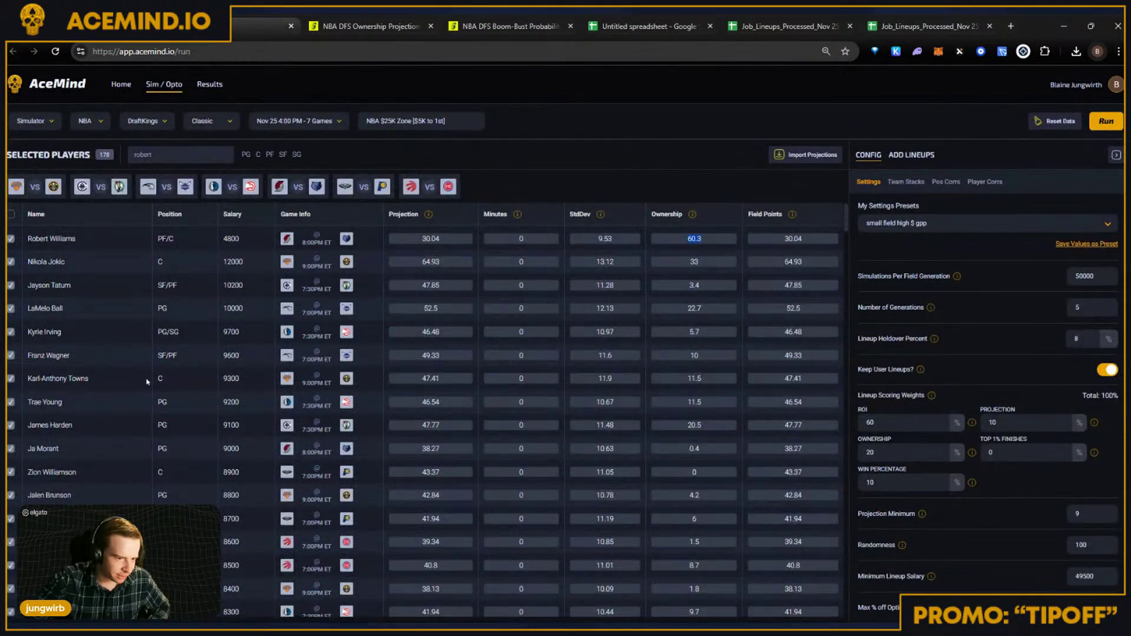
{"action": "double_click", "coordinate": [142, 155]}
{"action": "type", "text": "shaed"}
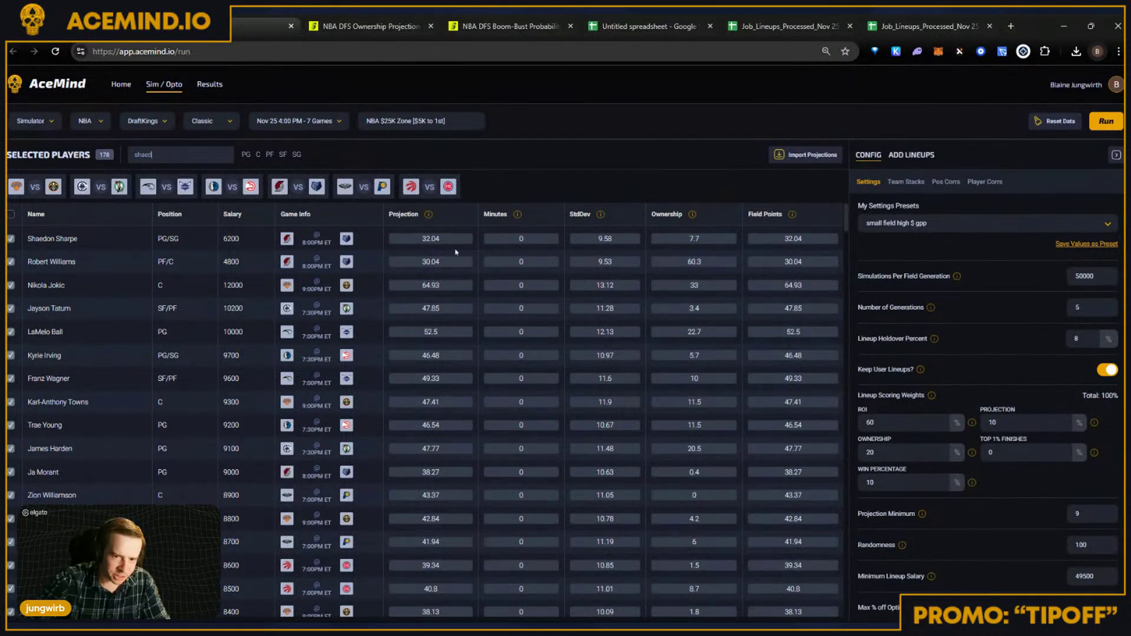
{"action": "double_click", "coordinate": [433, 239]}
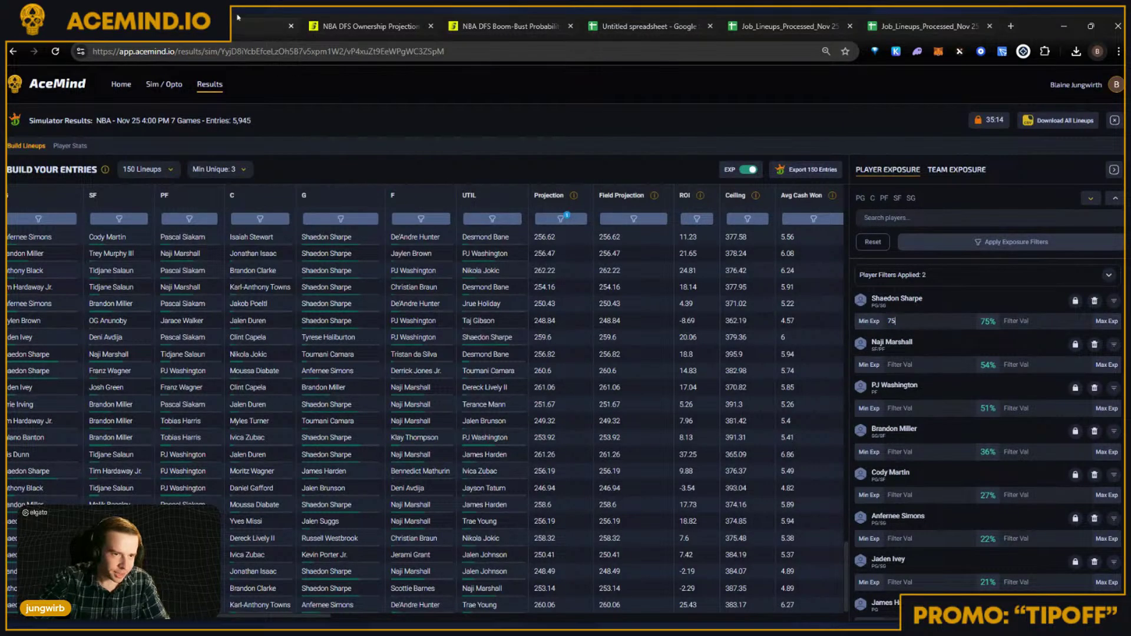
Step: Try a projection of 40 for Shaedon Sharpe in the simulator's player pool, and clear the value again
{"action": "key", "text": "alt+Left"}
{"action": "key", "text": "alt+Right"}
{"action": "key", "text": "alt+Left"}
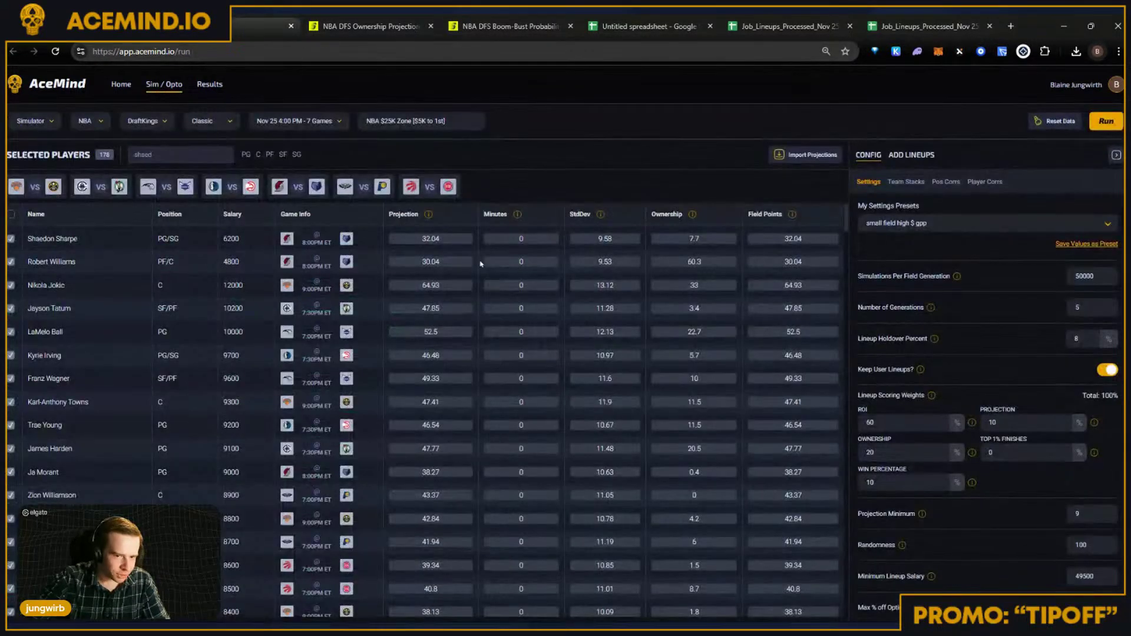
{"action": "left_click", "coordinate": [430, 238]}
{"action": "type", "text": "40"}
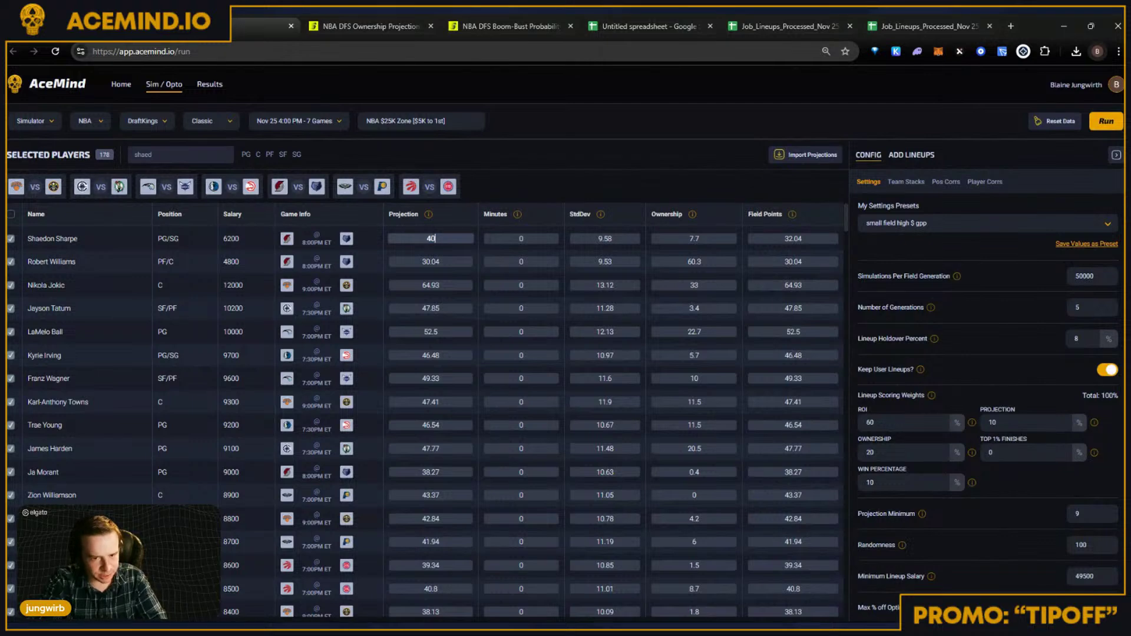
{"action": "left_click", "coordinate": [548, 172]}
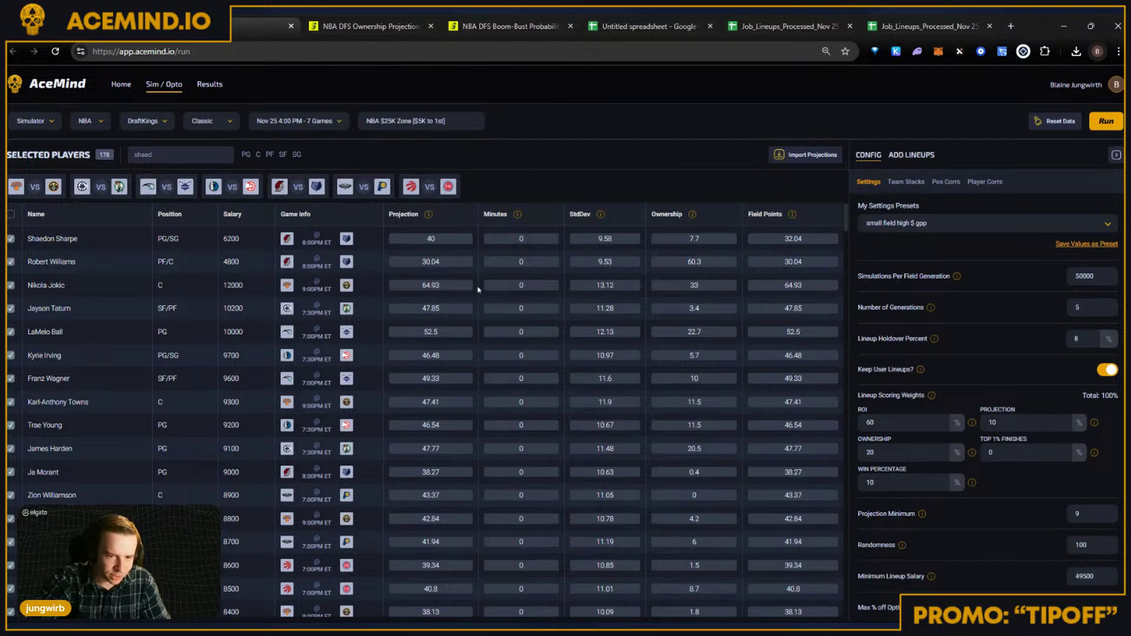
{"action": "left_click", "coordinate": [462, 256]}
{"action": "key", "text": "Up"}
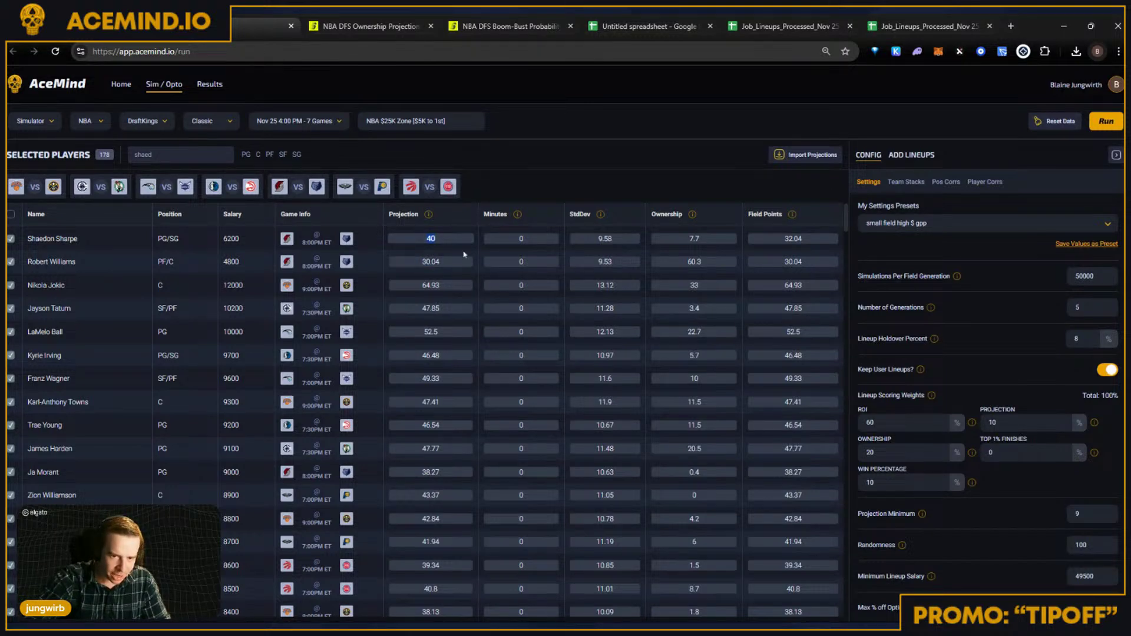
{"action": "key", "text": "BackSpace"}
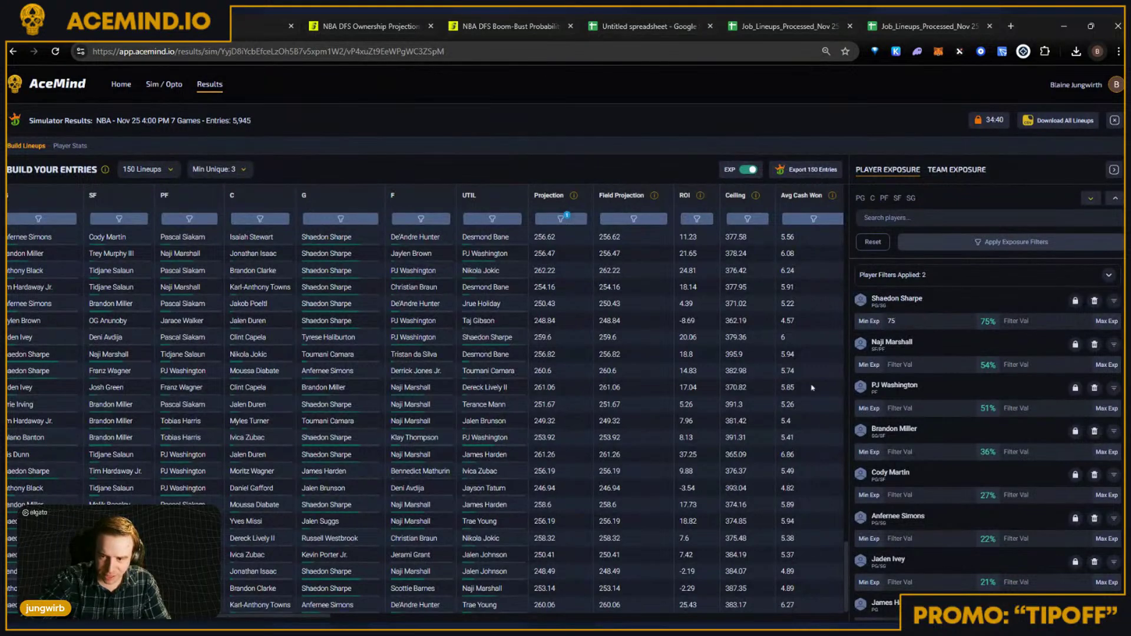
Step: Set Shaedon Sharpe's projection to 40 in the simulator's player pool after checking Kyrie Irving's projection for comparison
{"action": "double_click", "coordinate": [891, 321]}
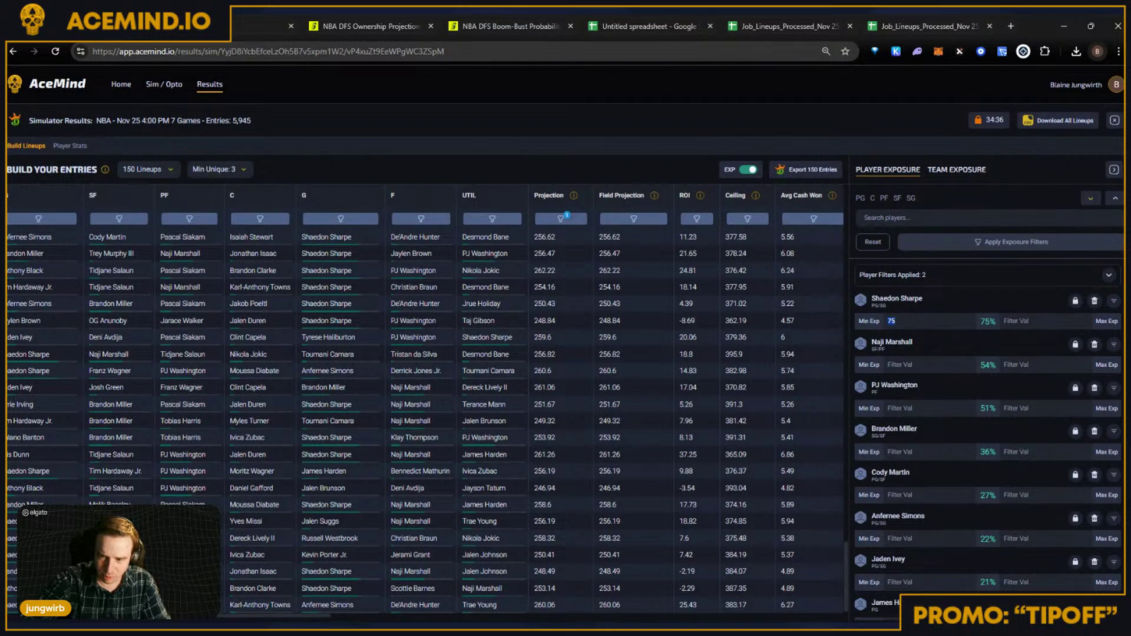
{"action": "key", "text": "alt+Left"}
{"action": "scroll", "coordinate": [424, 421], "scroll_direction": "down", "scroll_amount": 1}
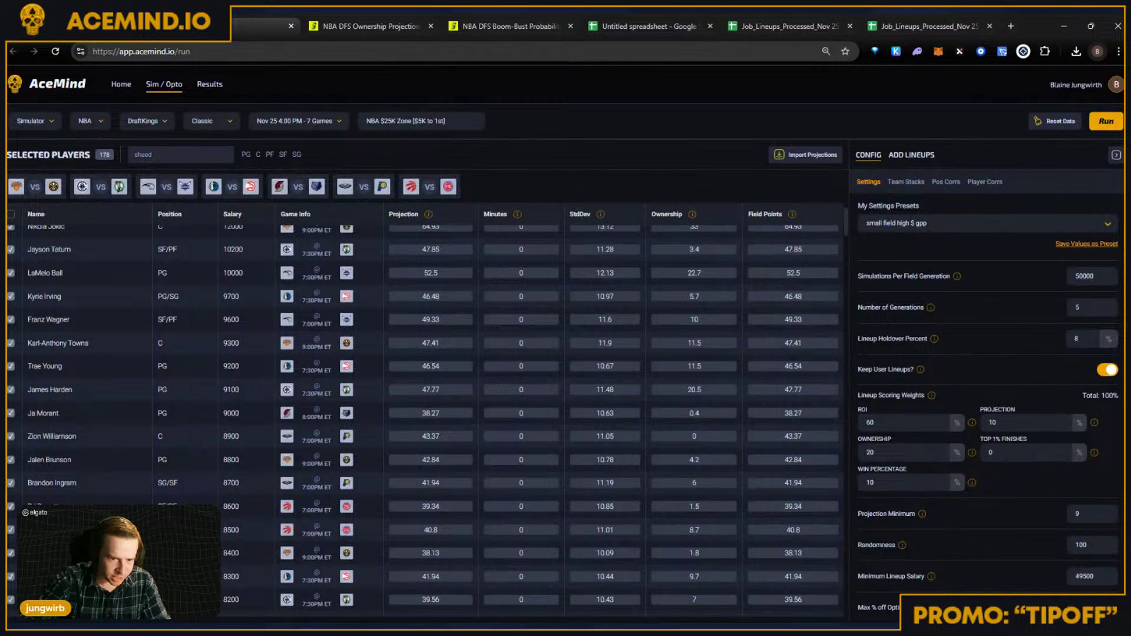
{"action": "double_click", "coordinate": [430, 296]}
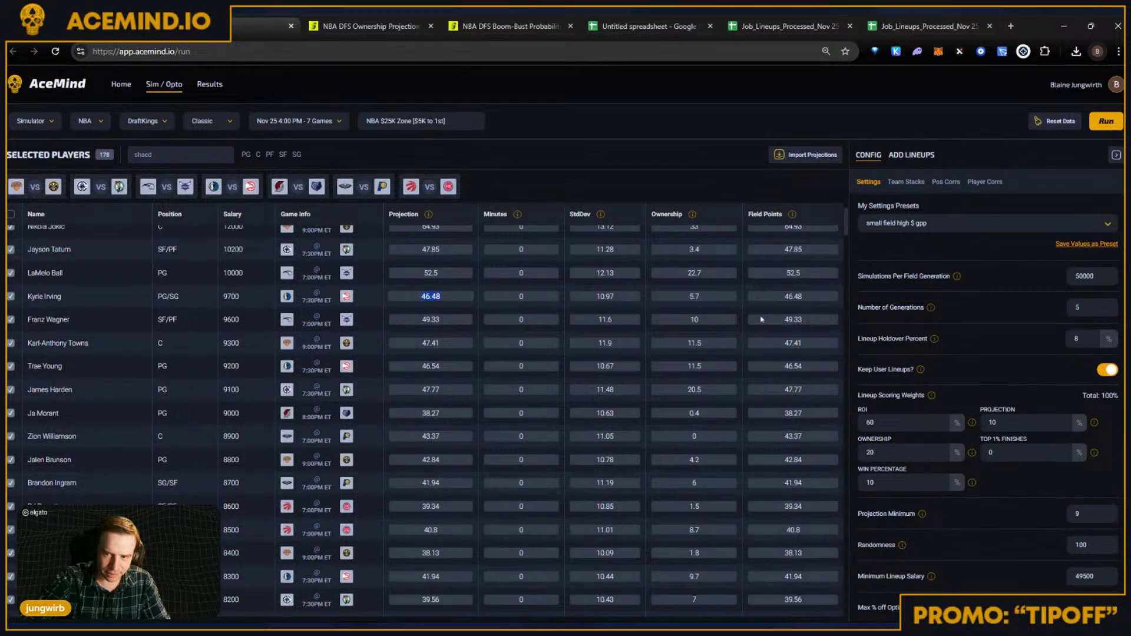
{"action": "scroll", "coordinate": [430, 297], "scroll_direction": "up", "scroll_amount": 1}
{"action": "left_click", "coordinate": [430, 238]}
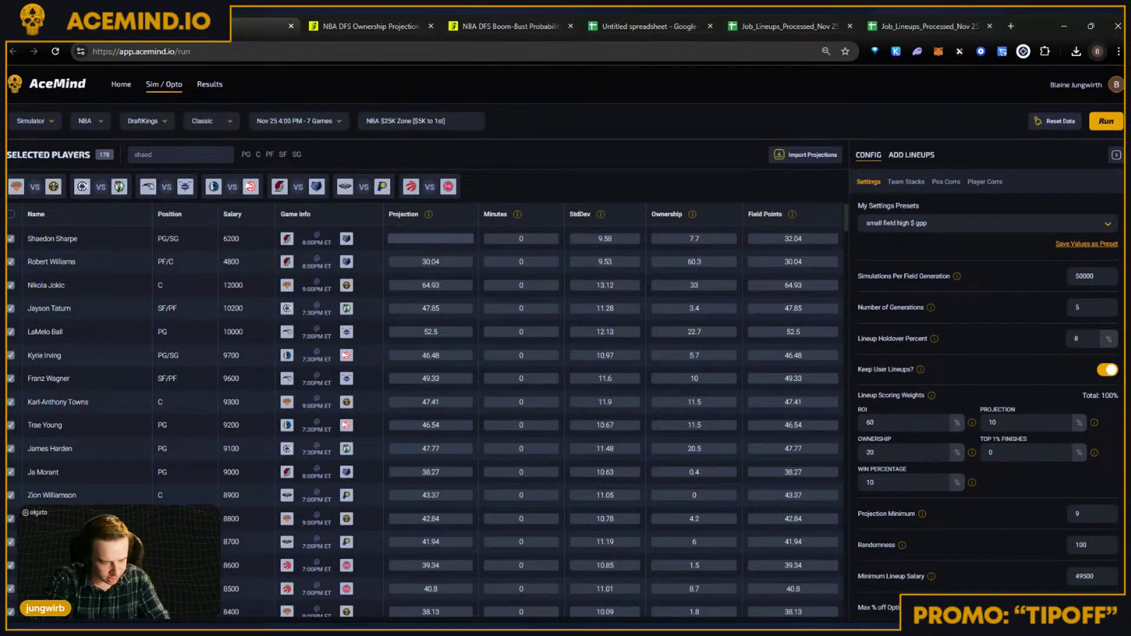
{"action": "type", "text": "40"}
{"action": "left_click", "coordinate": [680, 170]}
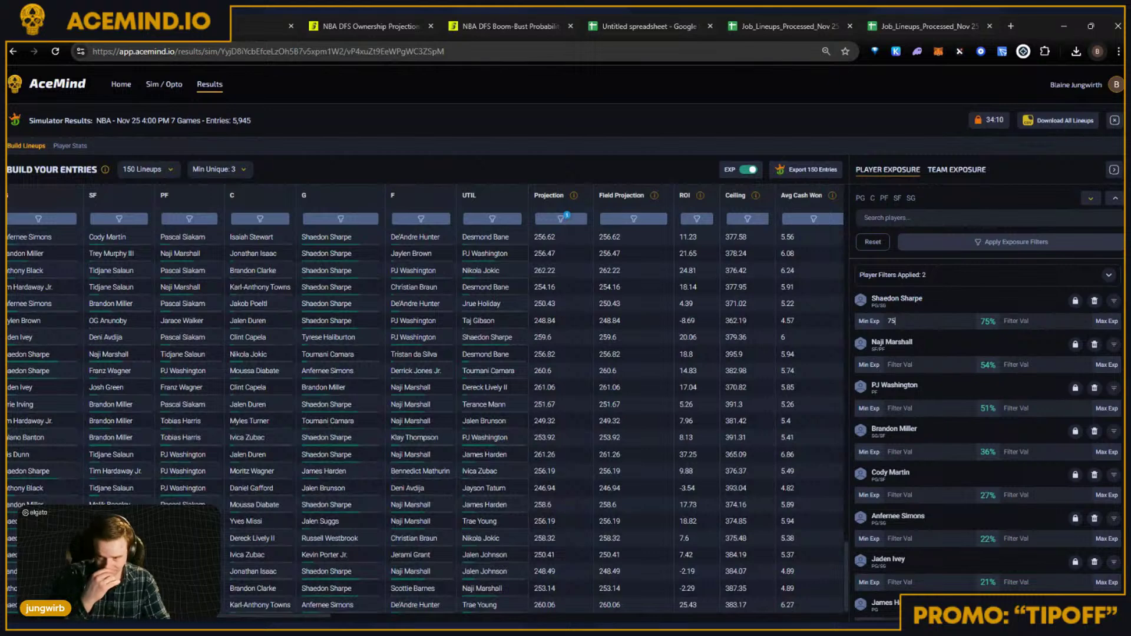
Step: In the simulation results, try locking Naji Marshall at 100% minimum exposure and excluding him, releasing both settings
{"action": "key", "text": "ctrl+a"}
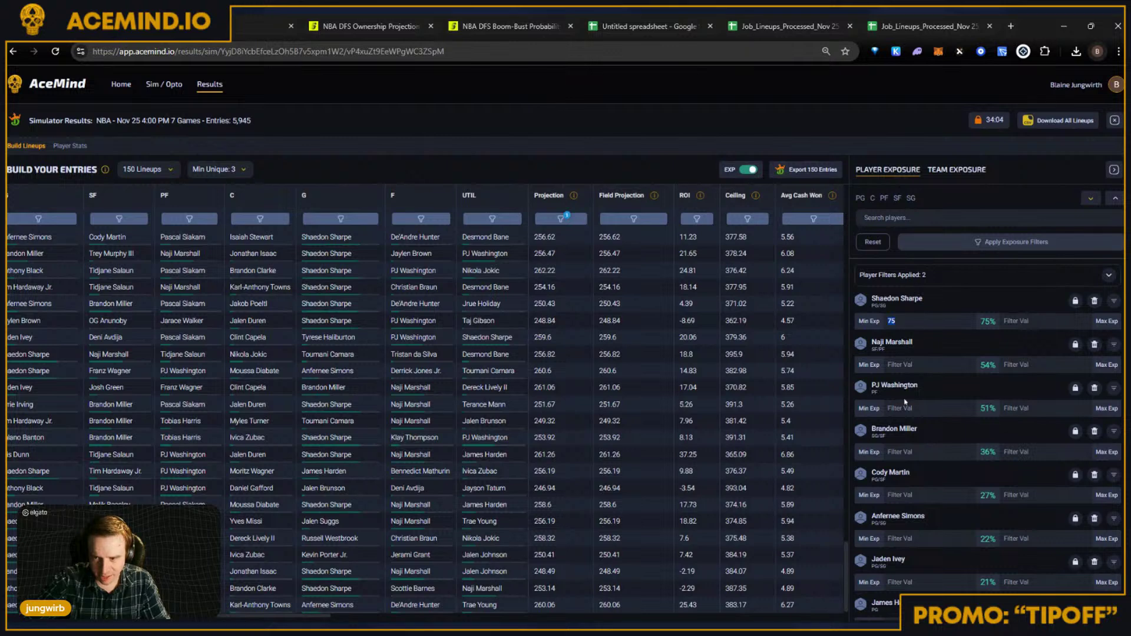
{"action": "left_click", "coordinate": [1078, 343]}
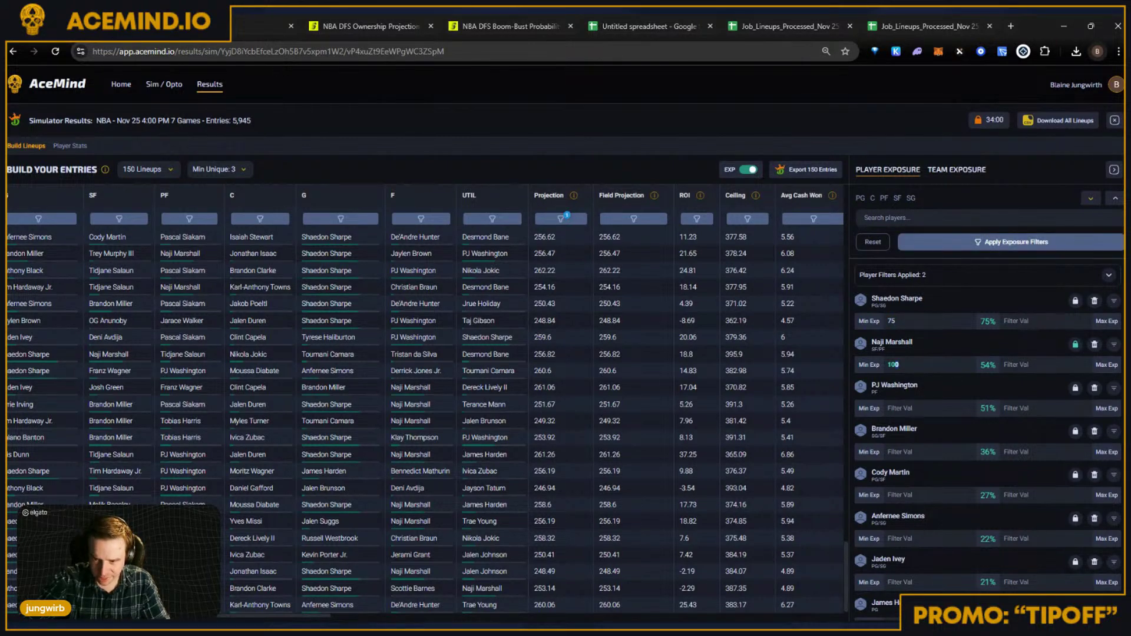
{"action": "left_click", "coordinate": [1075, 345]}
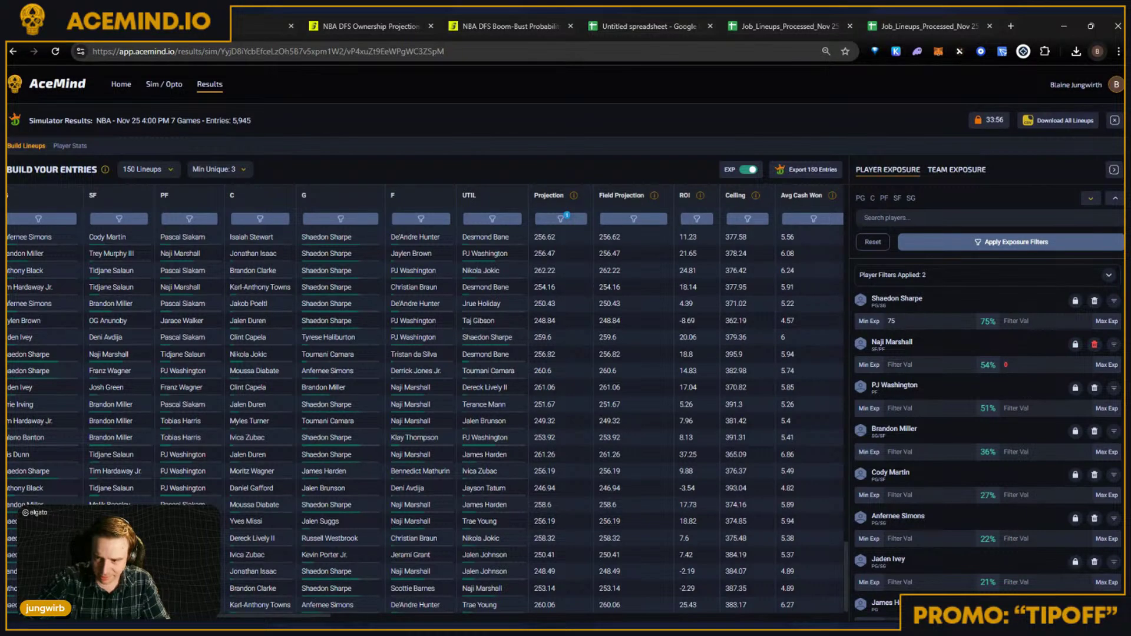
{"action": "left_click", "coordinate": [1095, 345]}
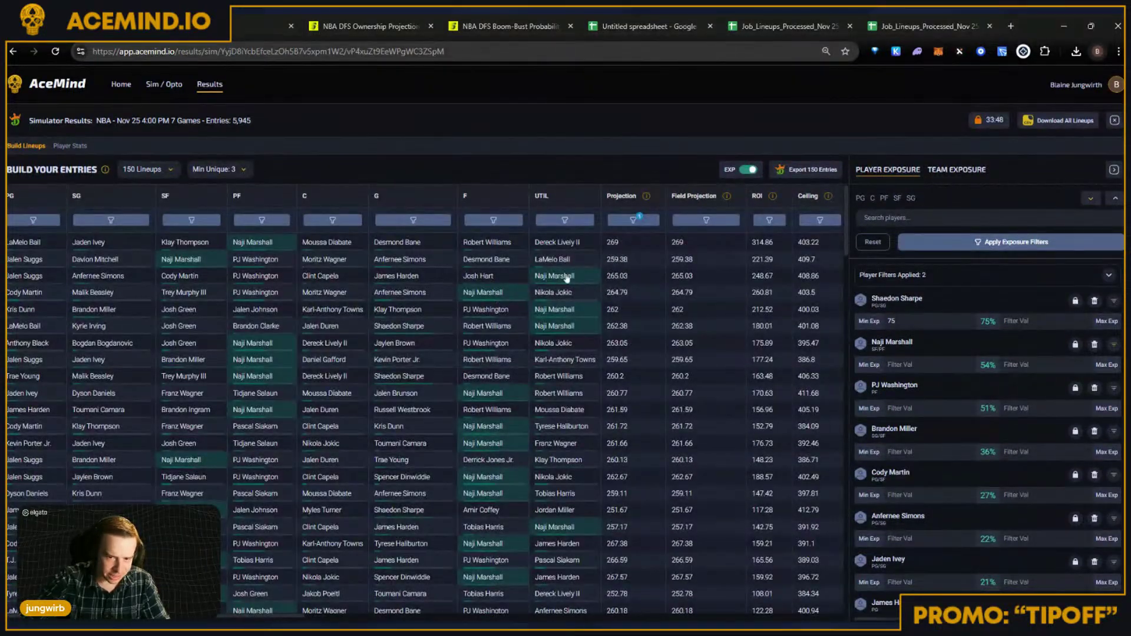
Step: Review the remaining player exposures and the lineups' salary and stack columns
{"action": "scroll", "coordinate": [353, 424], "scroll_direction": "down", "scroll_amount": 10}
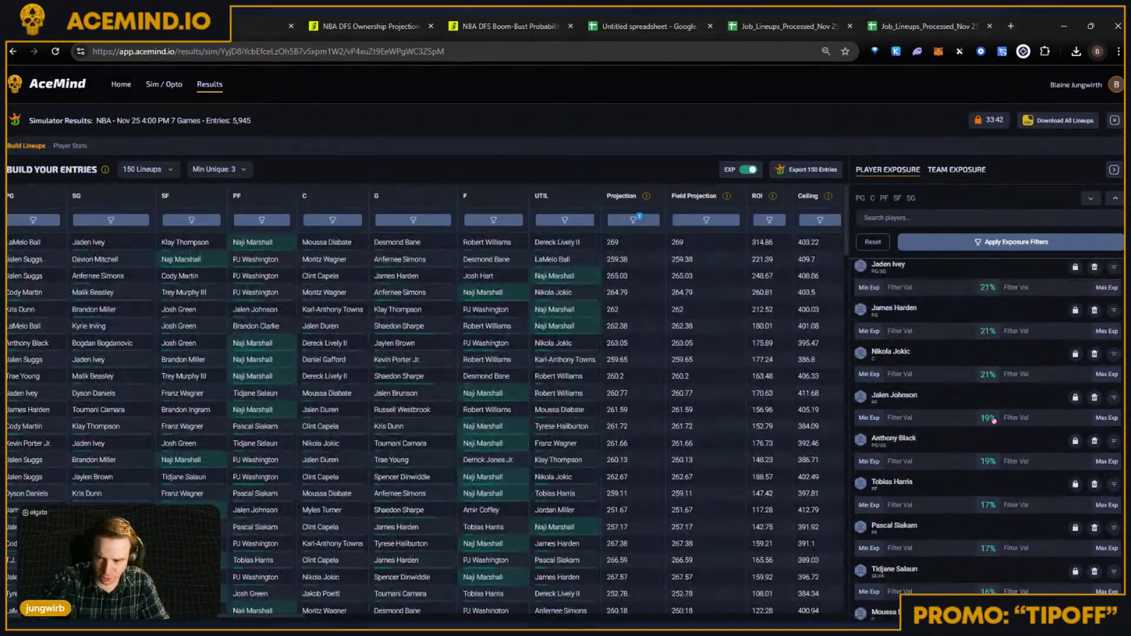
{"action": "scroll", "coordinate": [646, 377], "scroll_direction": "right", "scroll_amount": 5}
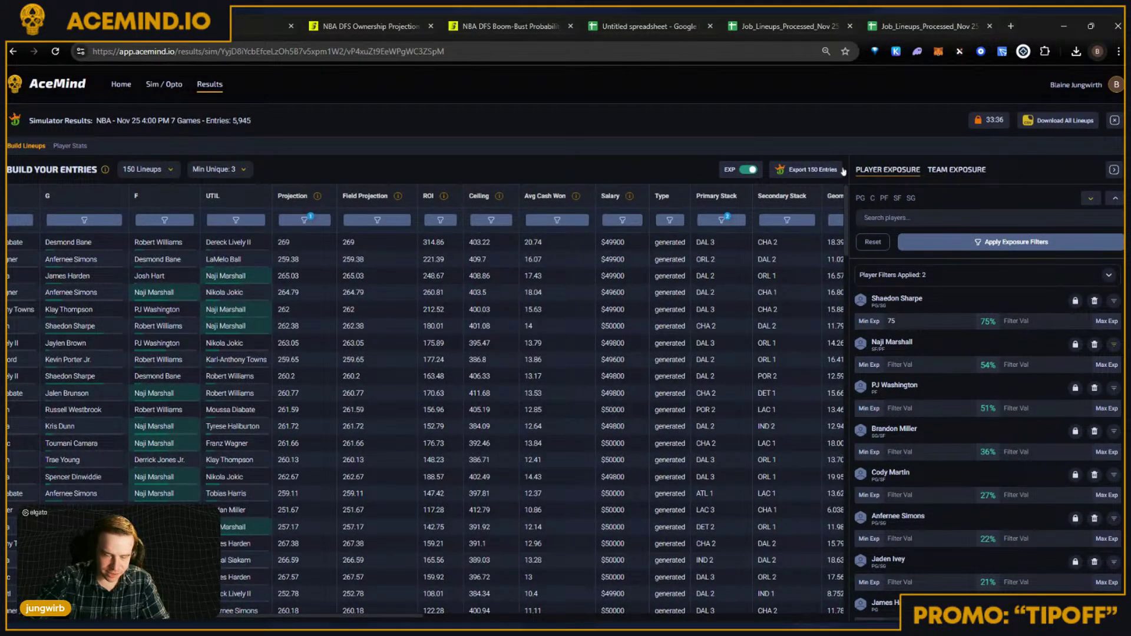
Step: Review the player columns of the 150 built lineups and the option for exporting the entries
{"action": "scroll", "coordinate": [250, 392], "scroll_direction": "left", "scroll_amount": 5}
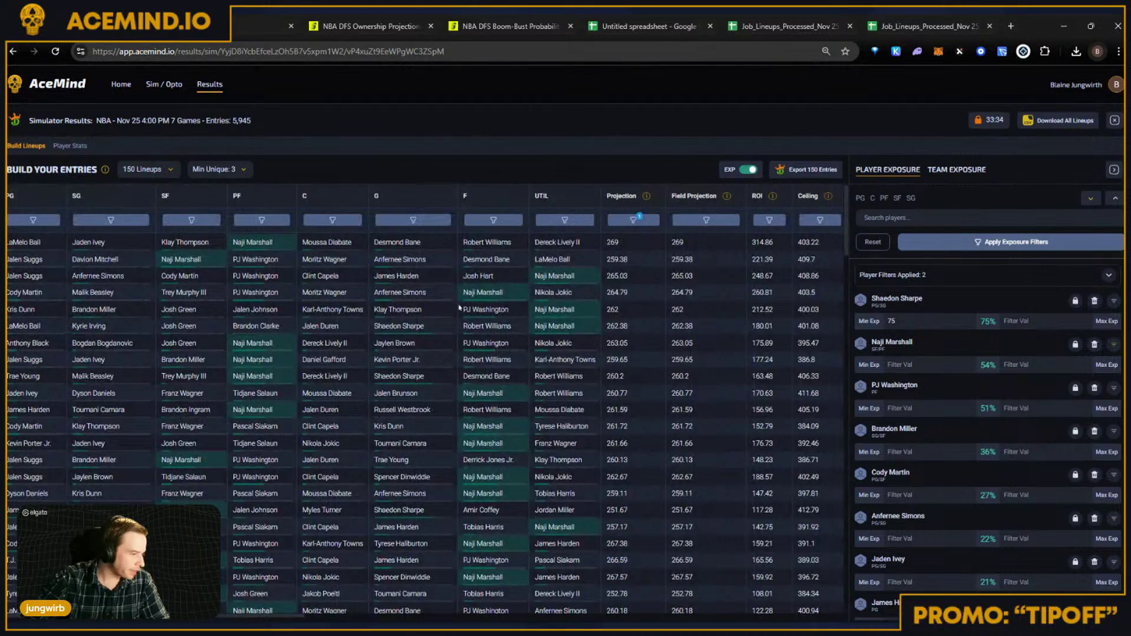
{"action": "left_click", "coordinate": [815, 176]}
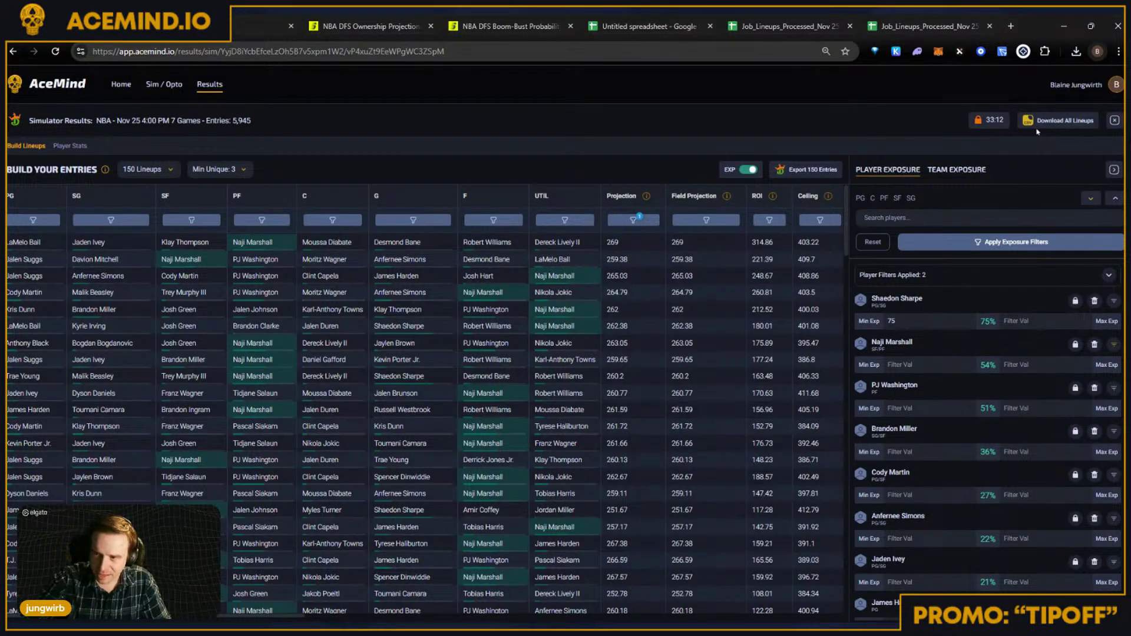
Step: Return to the simulator setup and review the simulations per field generation and number of generations settings
{"action": "left_click", "coordinate": [167, 85]}
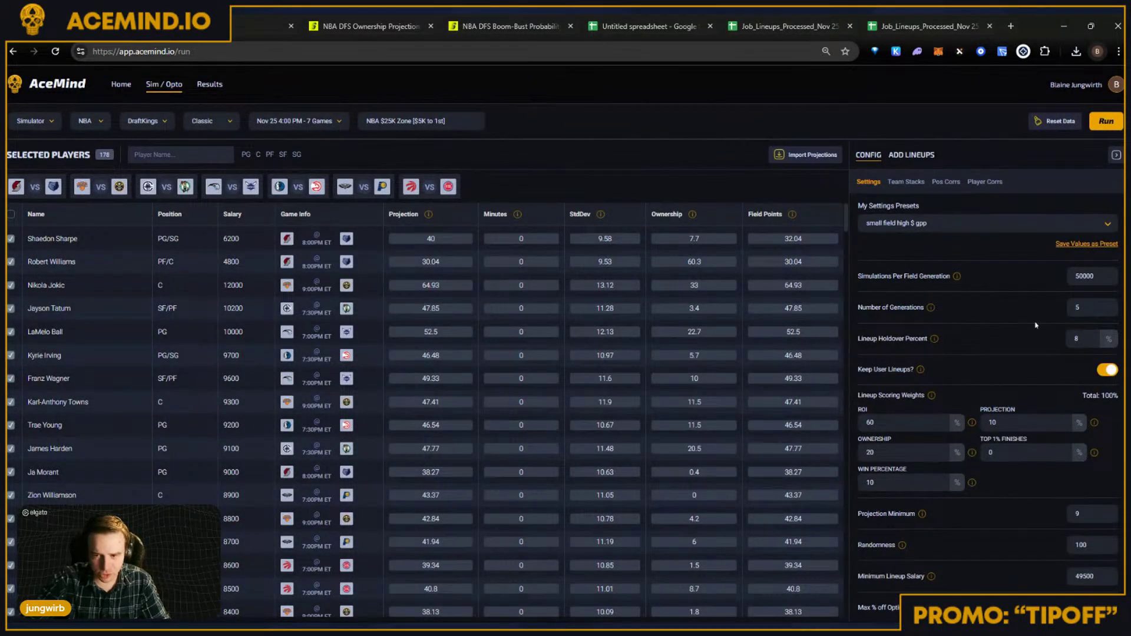
{"action": "left_click_drag", "start_coordinate": [925, 307], "coordinate": [957, 308]}
{"action": "left_click", "coordinate": [979, 283]}
{"action": "left_click", "coordinate": [1085, 276]}
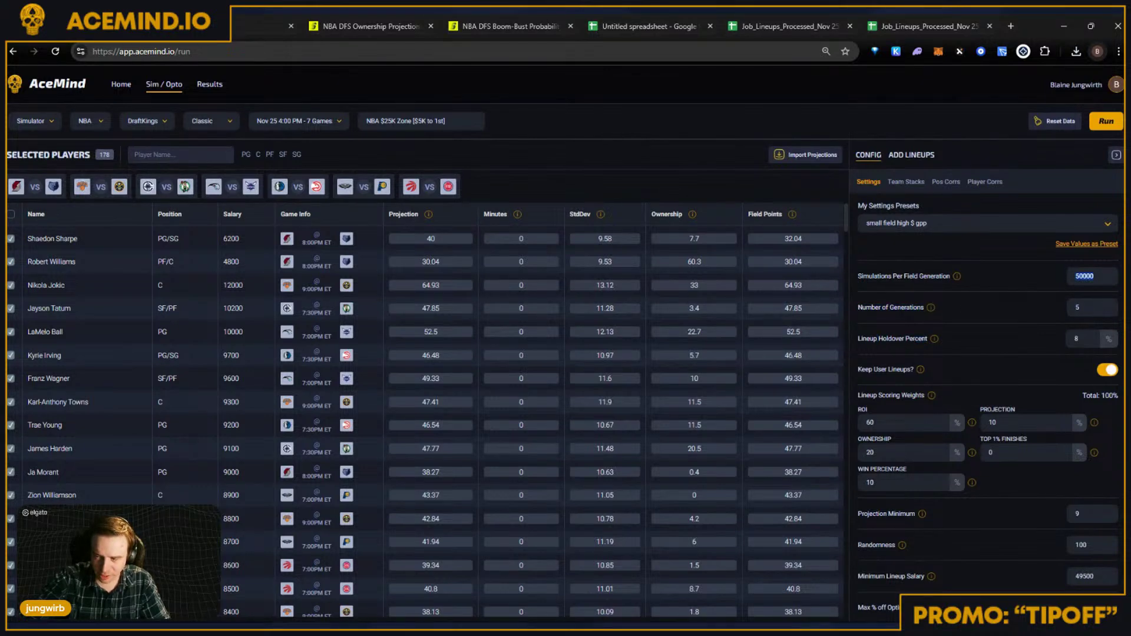
{"action": "key", "text": "Tab"}
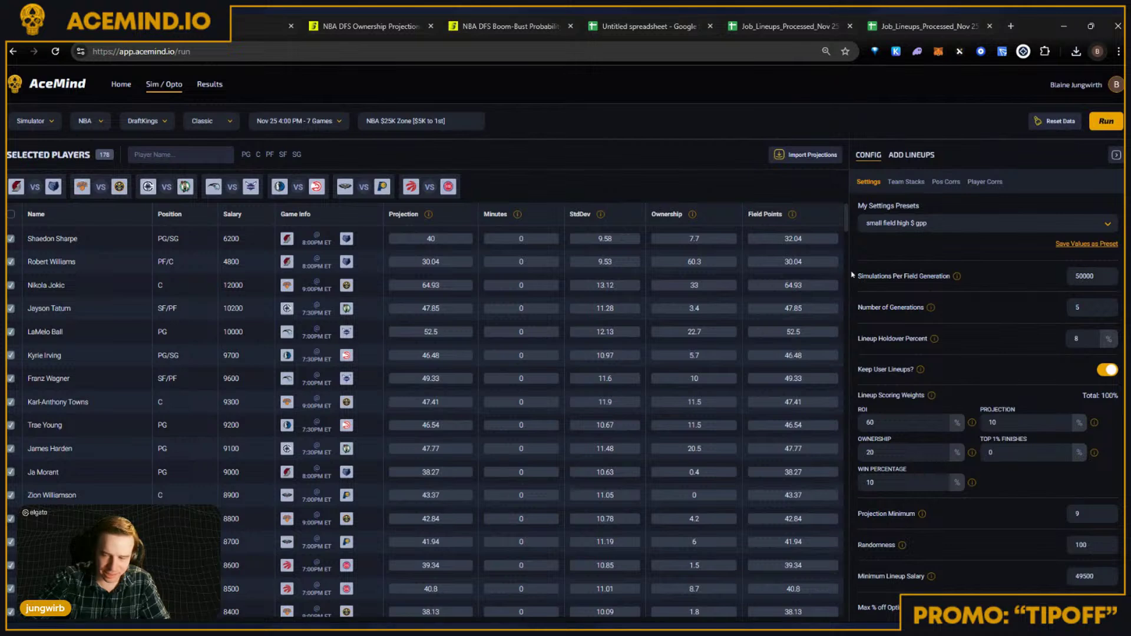
{"action": "triple_click", "coordinate": [929, 301]}
{"action": "left_click", "coordinate": [1107, 321]}
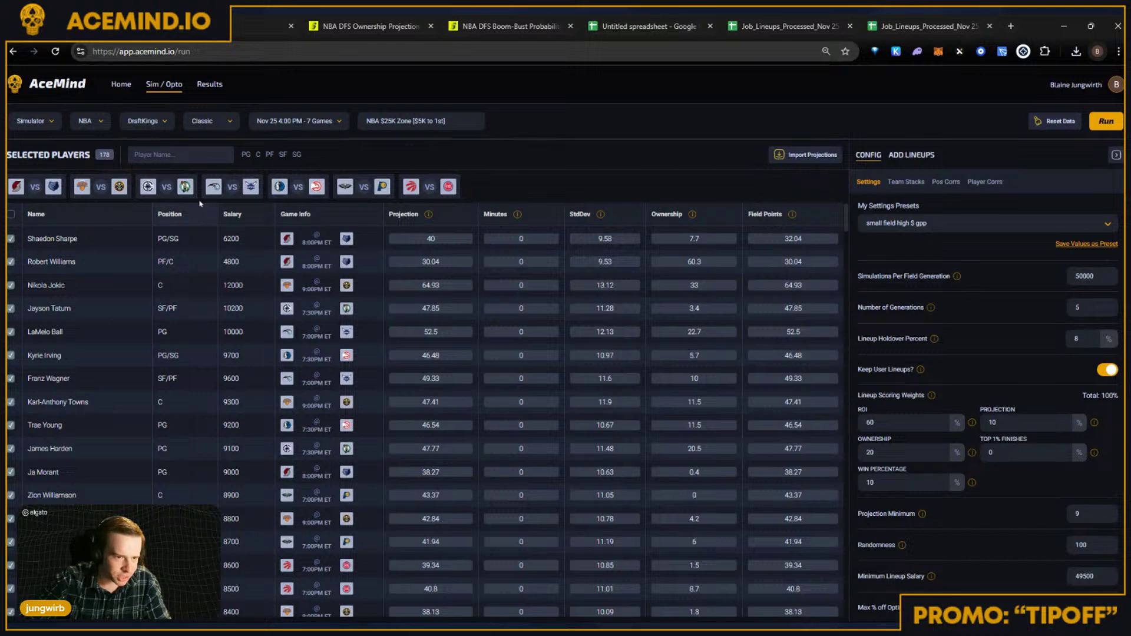
Step: Reopen the NBA Nov 25 simulation results and look over the 20 lineups' players, projections and ROI
{"action": "left_click", "coordinate": [201, 86]}
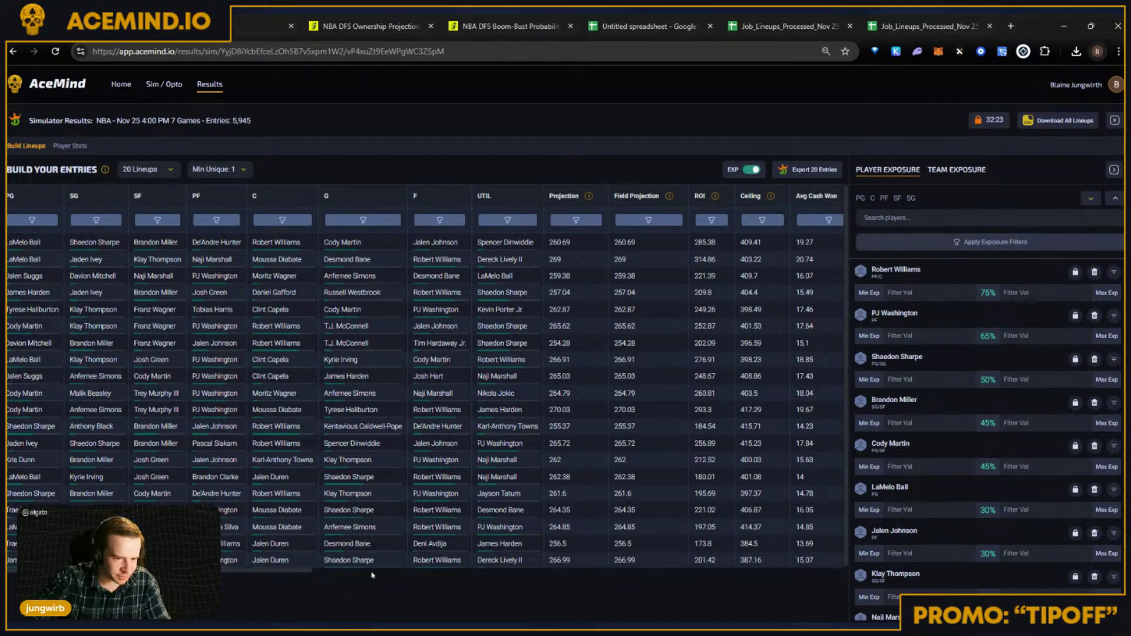
{"action": "left_click_drag", "start_coordinate": [289, 566], "coordinate": [254, 573]}
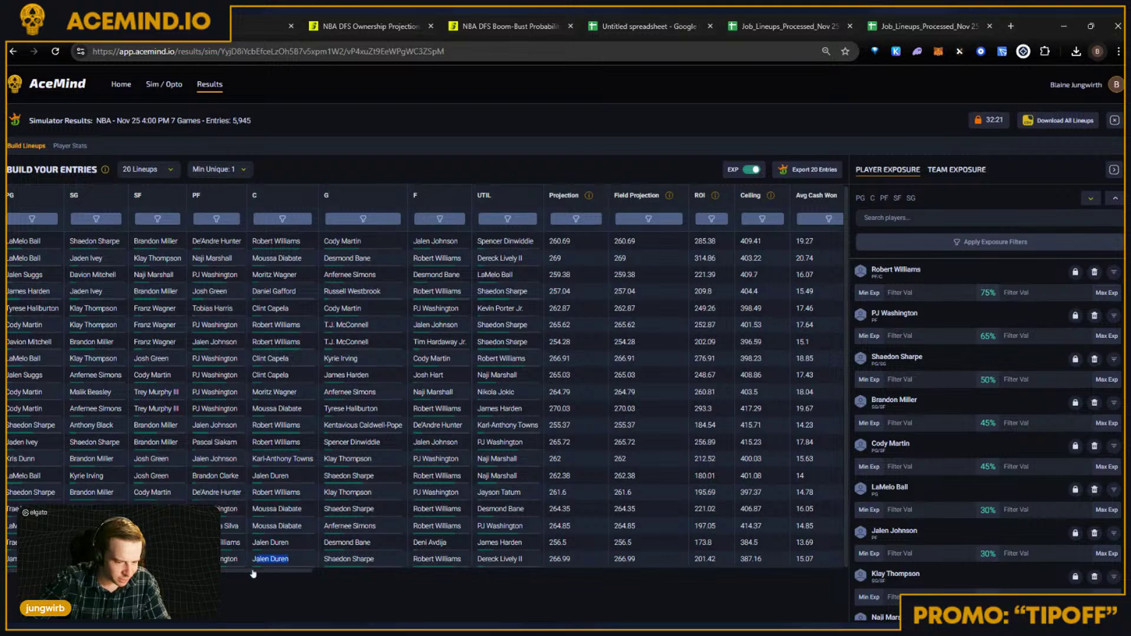
{"action": "left_click_drag", "start_coordinate": [369, 375], "coordinate": [352, 375]}
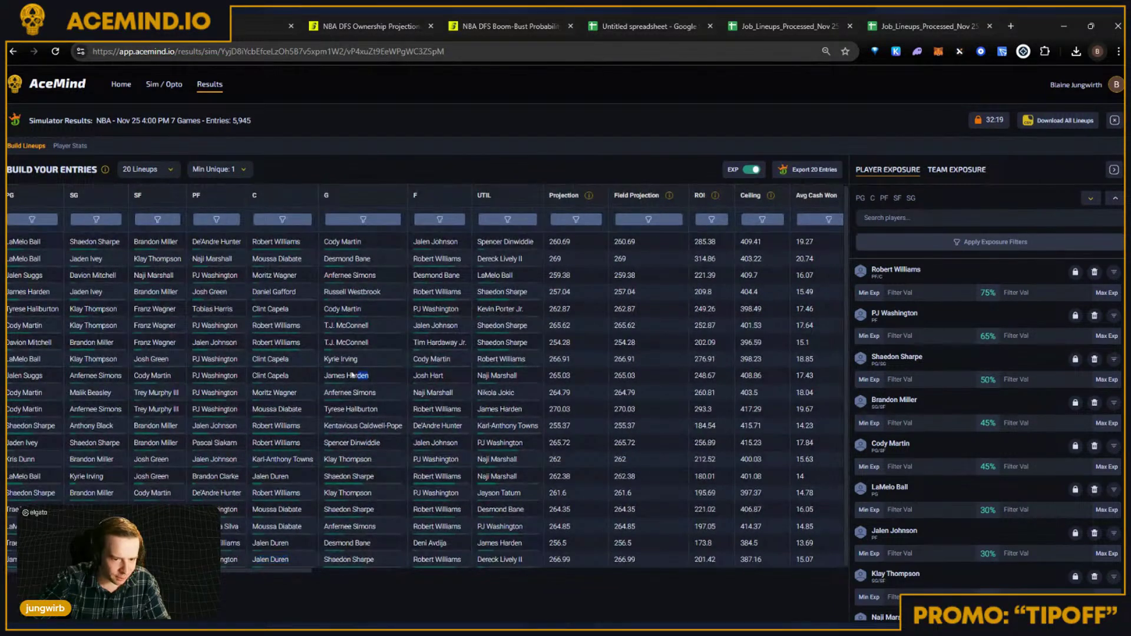
{"action": "left_click", "coordinate": [353, 376]}
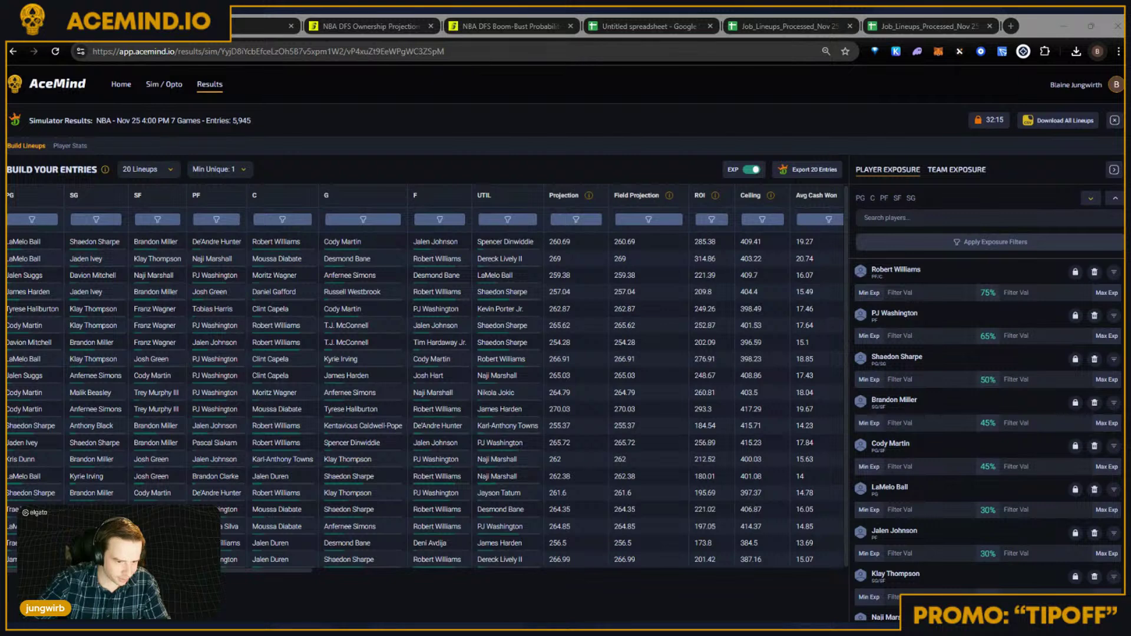
{"action": "left_click", "coordinate": [1051, 36]}
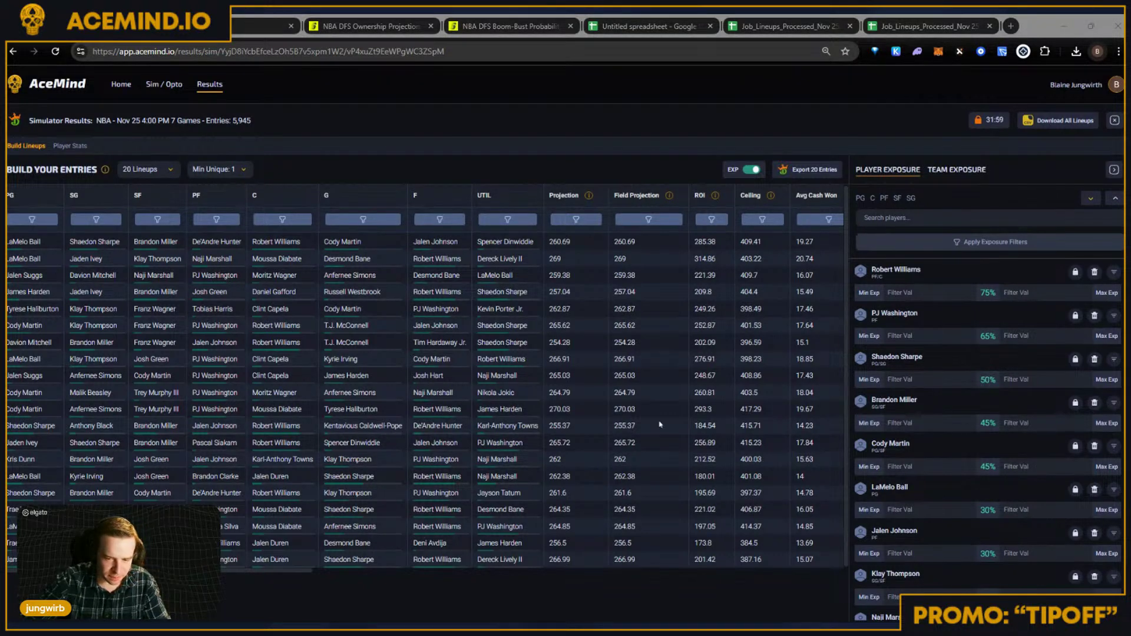
{"action": "left_click", "coordinate": [686, 399]}
{"action": "scroll", "coordinate": [686, 399], "scroll_direction": "right", "scroll_amount": 1}
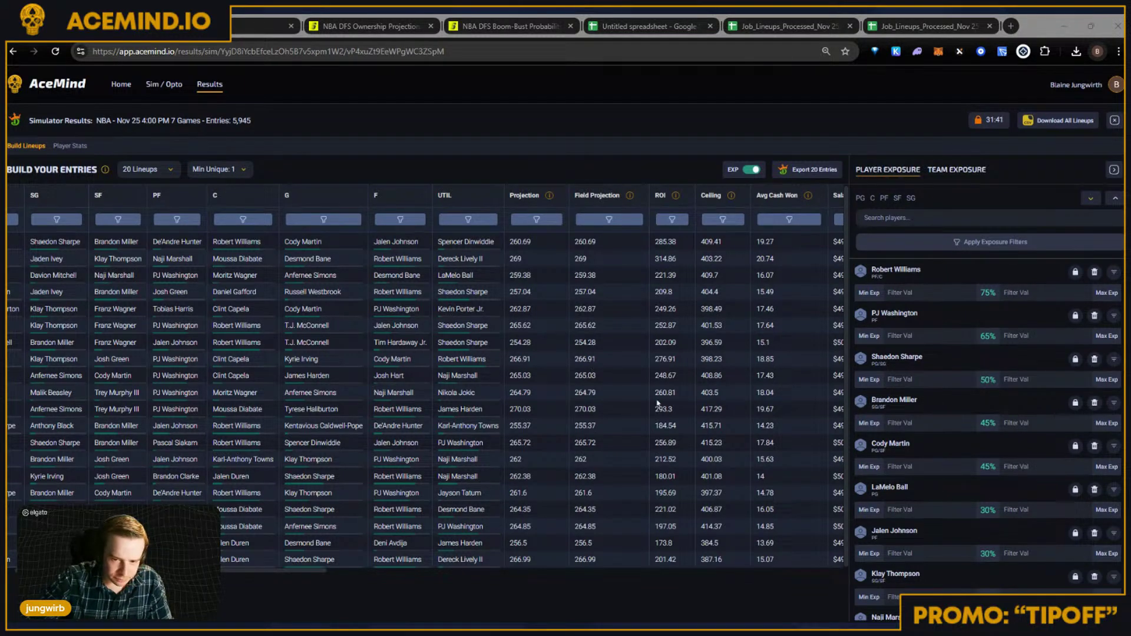
{"action": "scroll", "coordinate": [719, 470], "scroll_direction": "left", "scroll_amount": 2}
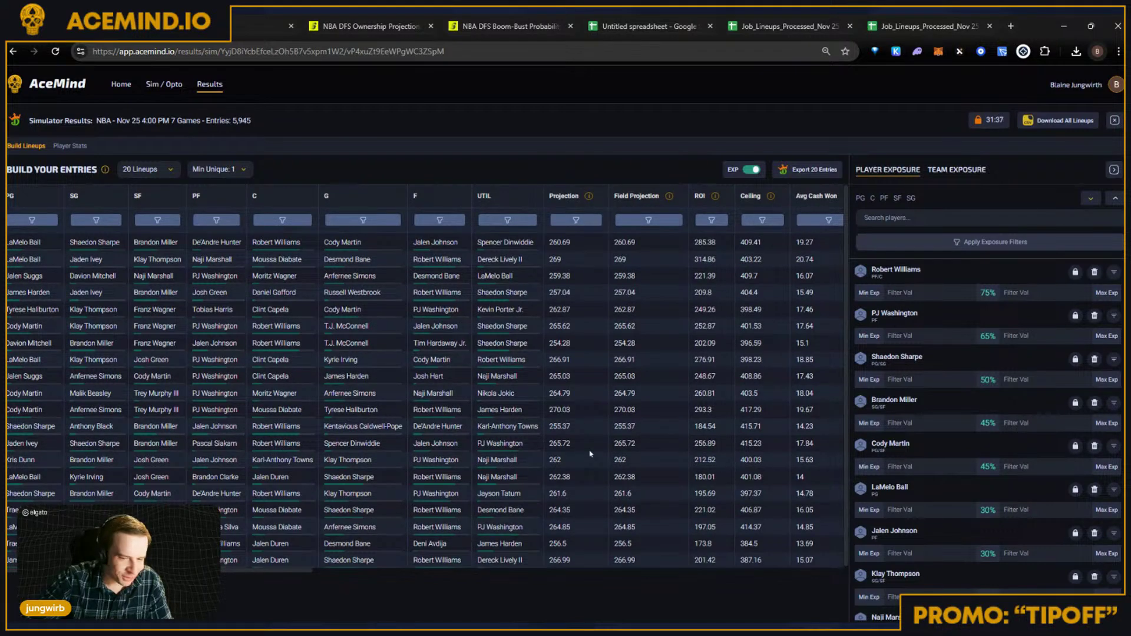
Step: Examine the lineups' salary, primary and secondary stack, geometric mean, sim dupes and ownership sum columns
{"action": "scroll", "coordinate": [641, 328], "scroll_direction": "right", "scroll_amount": 1}
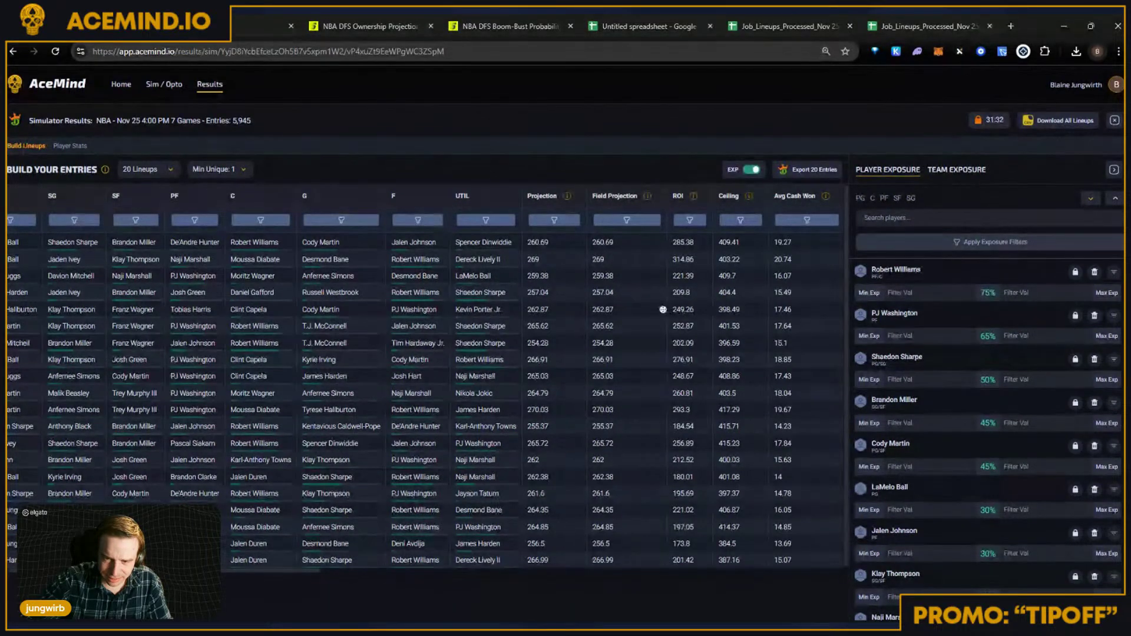
{"action": "scroll", "coordinate": [773, 310], "scroll_direction": "right", "scroll_amount": 10}
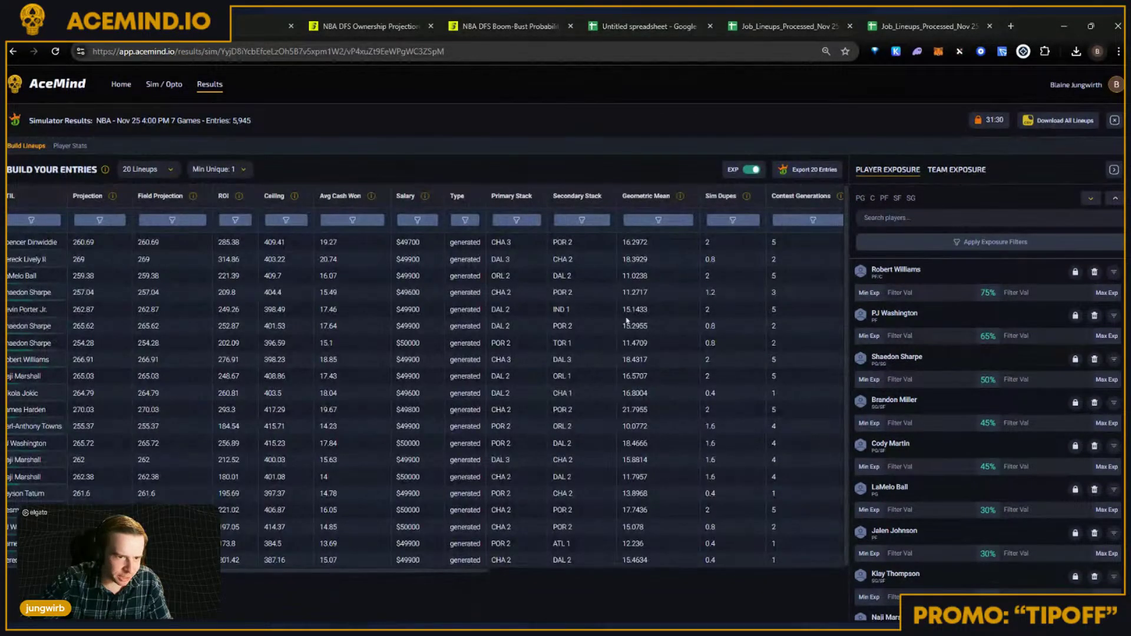
{"action": "scroll", "coordinate": [401, 306], "scroll_direction": "left", "scroll_amount": 8}
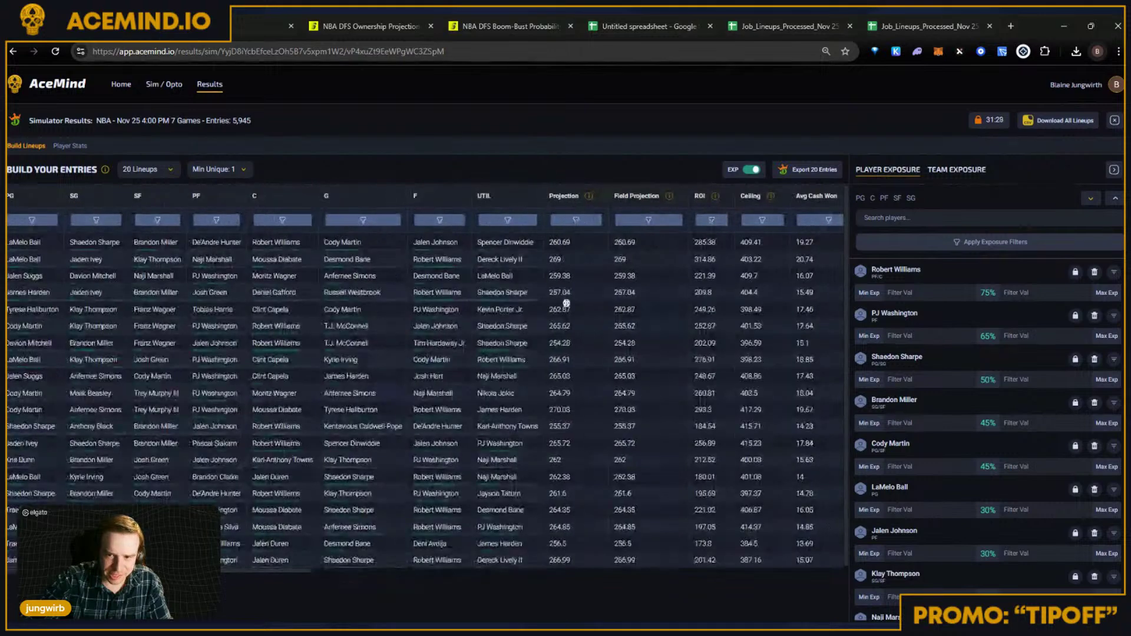
{"action": "left_click_drag", "start_coordinate": [301, 577], "coordinate": [514, 519]}
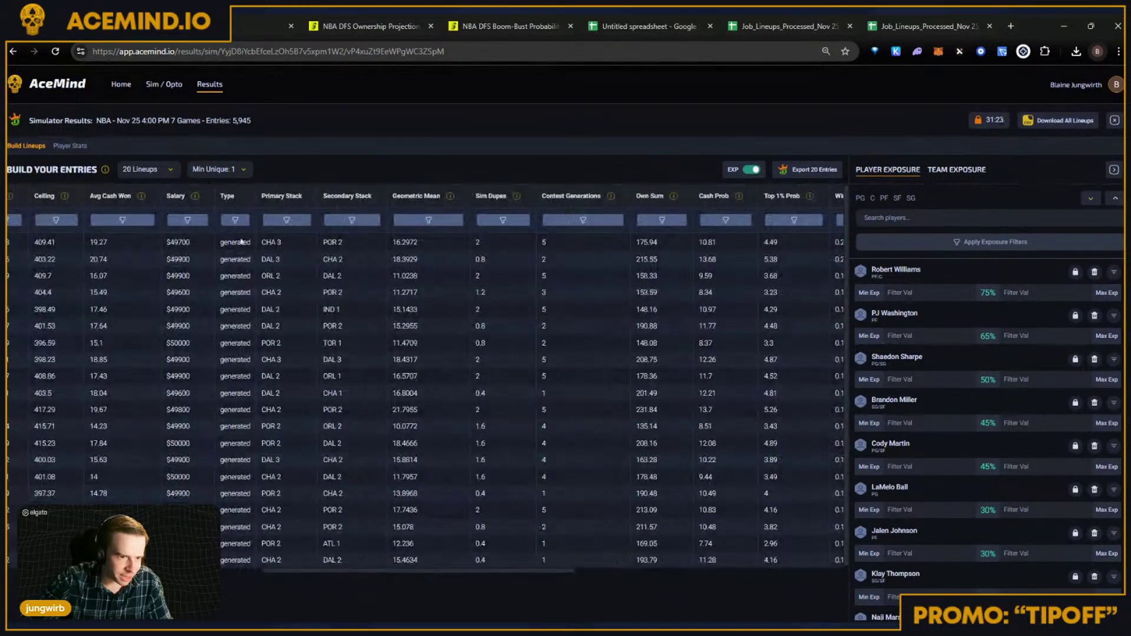
{"action": "scroll", "coordinate": [361, 336], "scroll_direction": "left", "scroll_amount": 2}
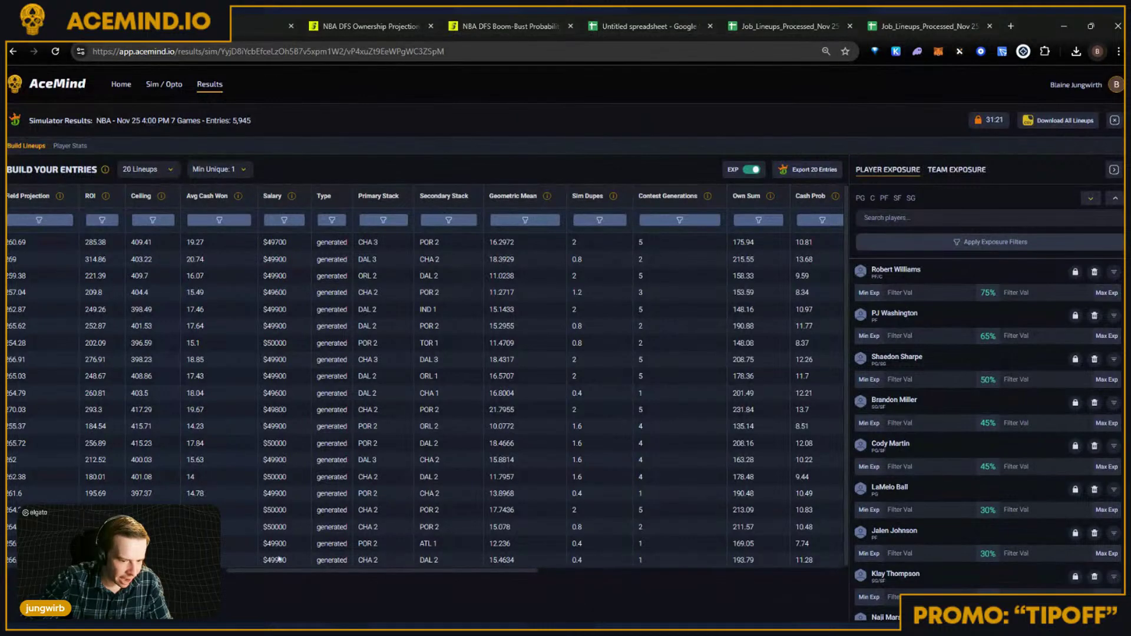
{"action": "scroll", "coordinate": [280, 558], "scroll_direction": "left", "scroll_amount": 3}
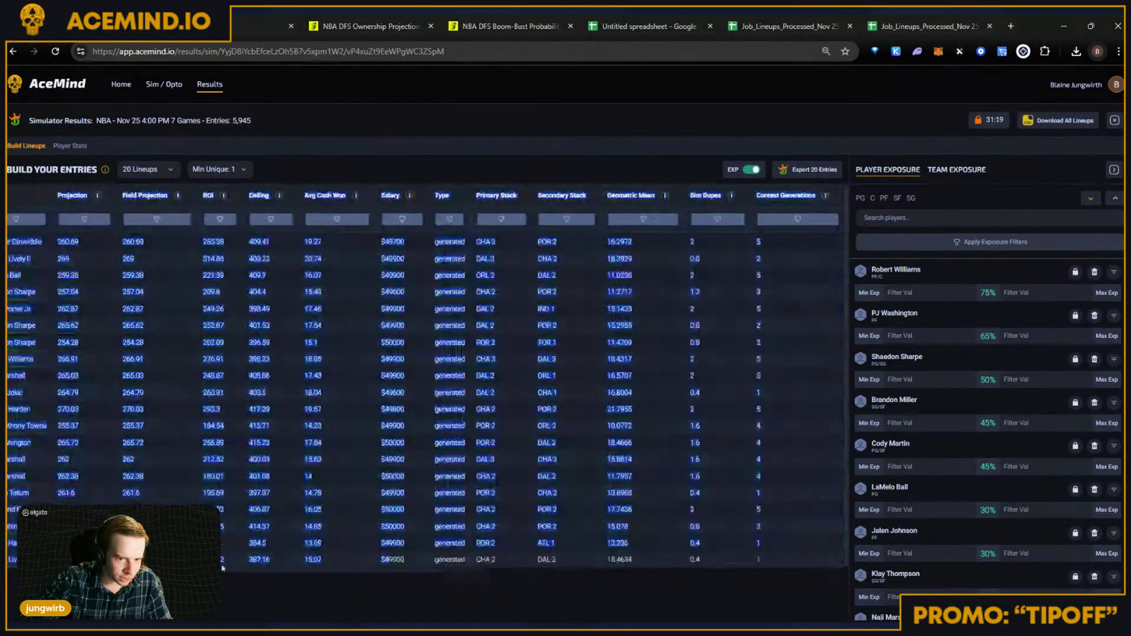
{"action": "scroll", "coordinate": [222, 567], "scroll_direction": "right", "scroll_amount": 1}
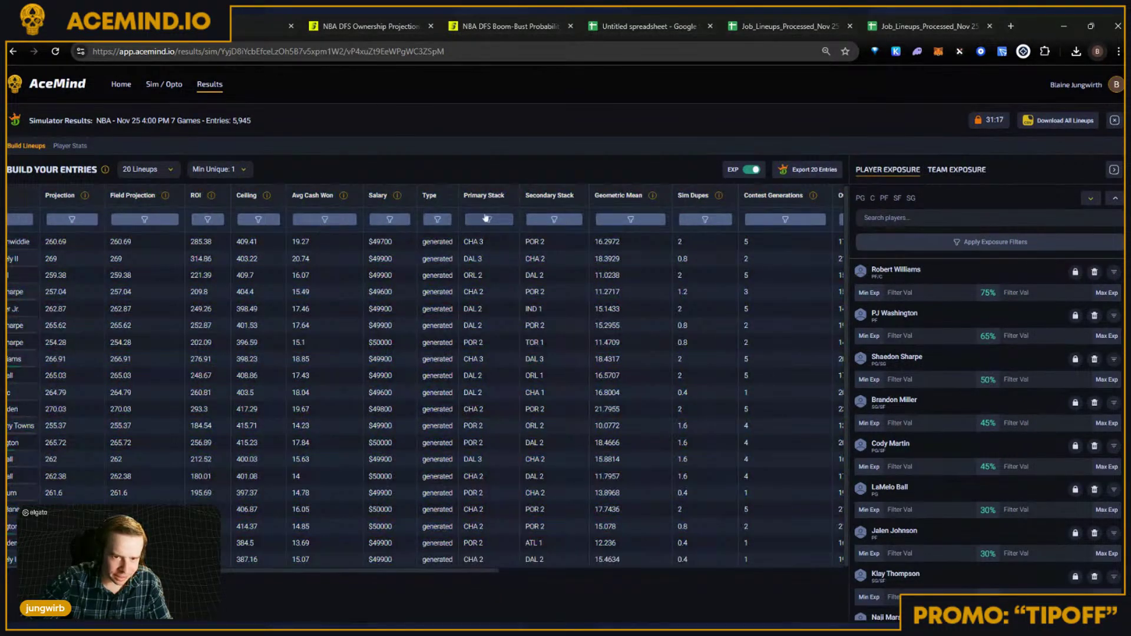
Step: Try to filter the lineups to a geometric mean greater than or equal to 15
{"action": "left_click", "coordinate": [629, 219]}
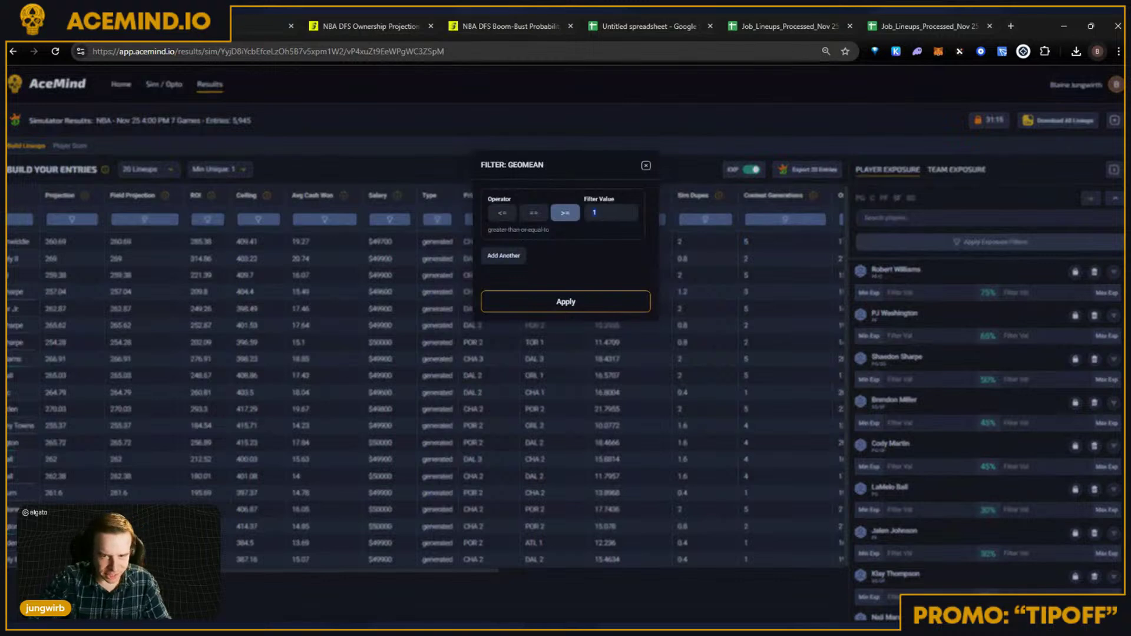
{"action": "type", "text": "15"}
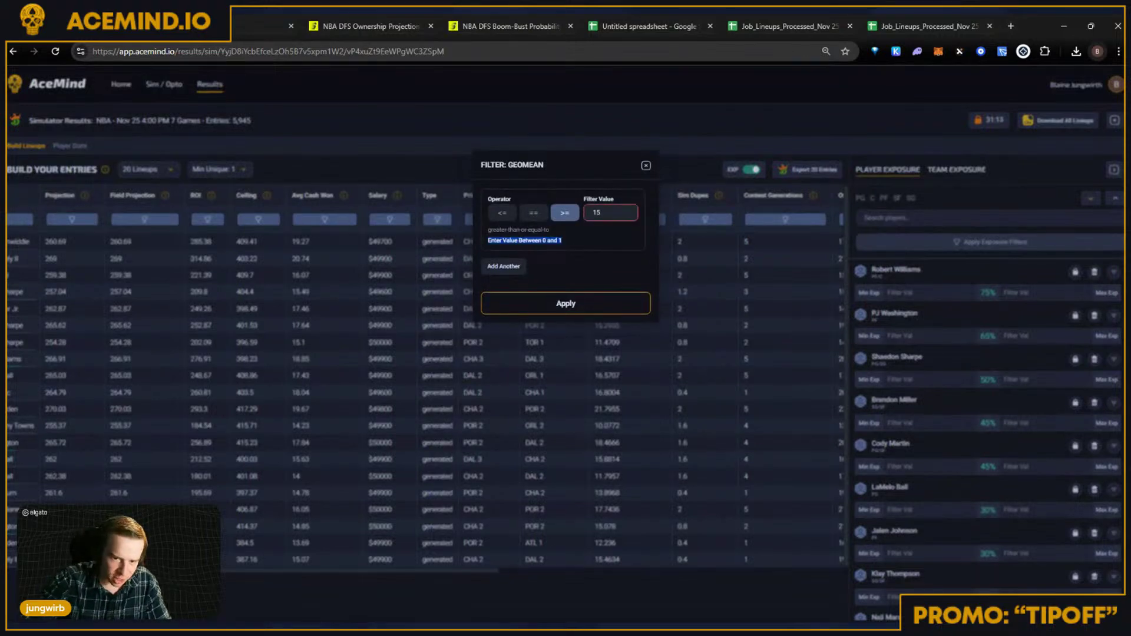
{"action": "left_click", "coordinate": [646, 165]}
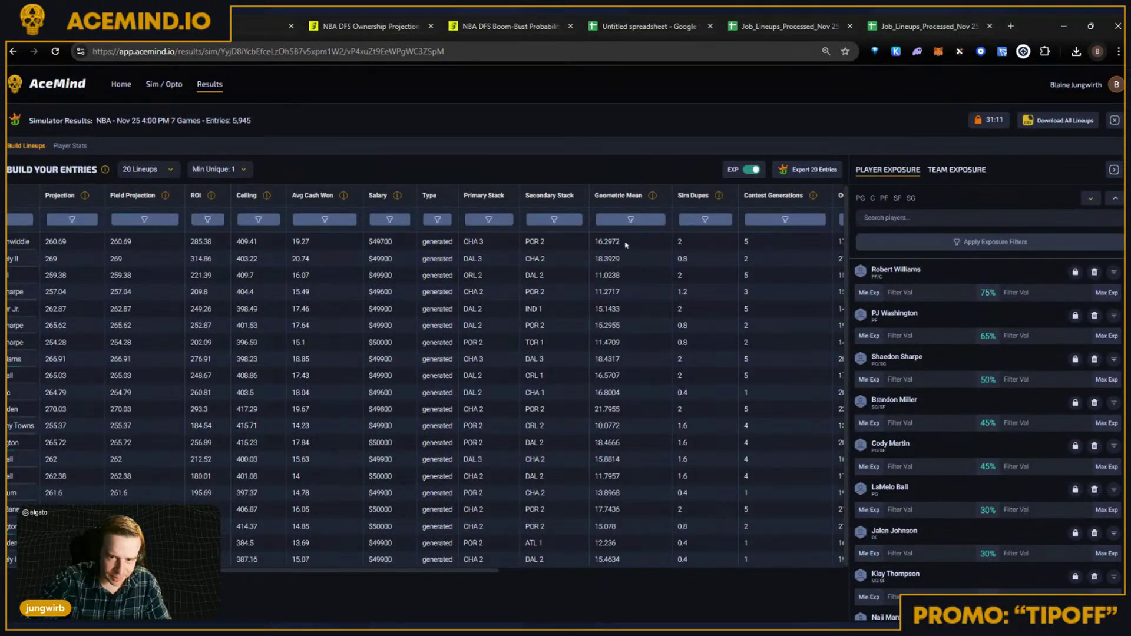
Step: Inspect the lineups' geometric mean values, and examine the columns from player positions through win probability, ROI spread, dupes, fieldsKept and lineupScore
{"action": "left_click_drag", "start_coordinate": [622, 243], "coordinate": [593, 243]}
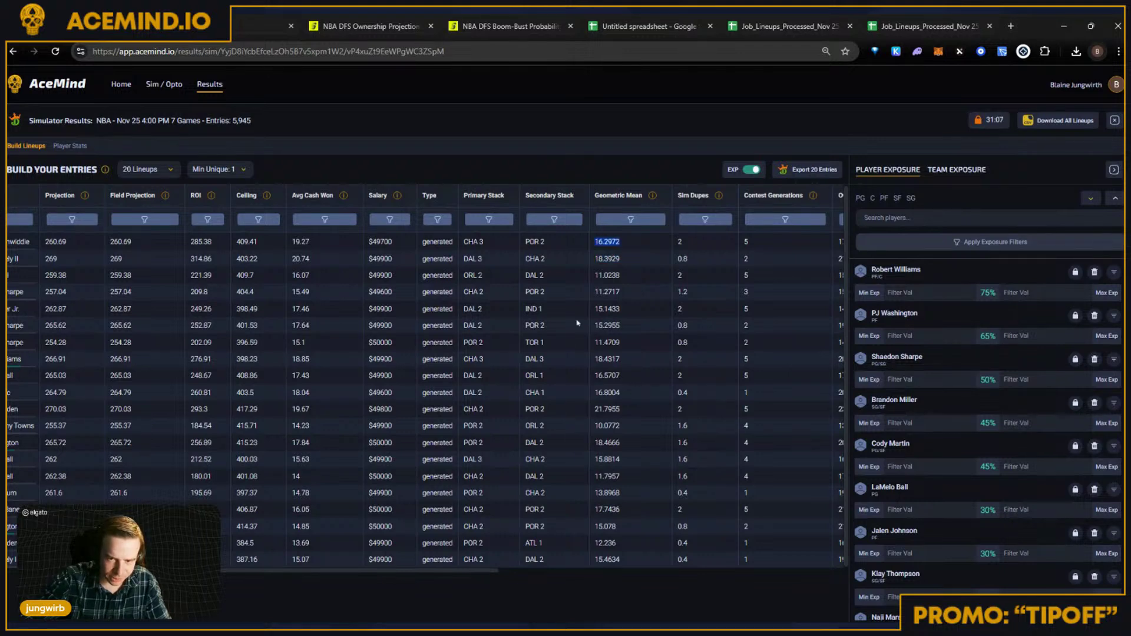
{"action": "left_click", "coordinate": [426, 505]}
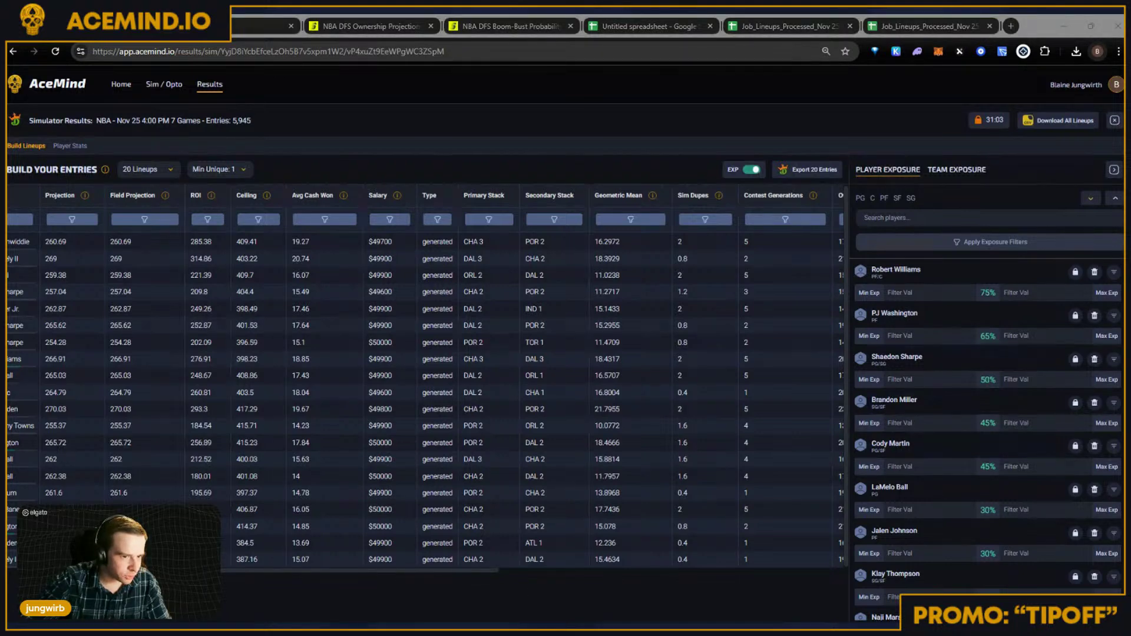
{"action": "left_click", "coordinate": [480, 312]}
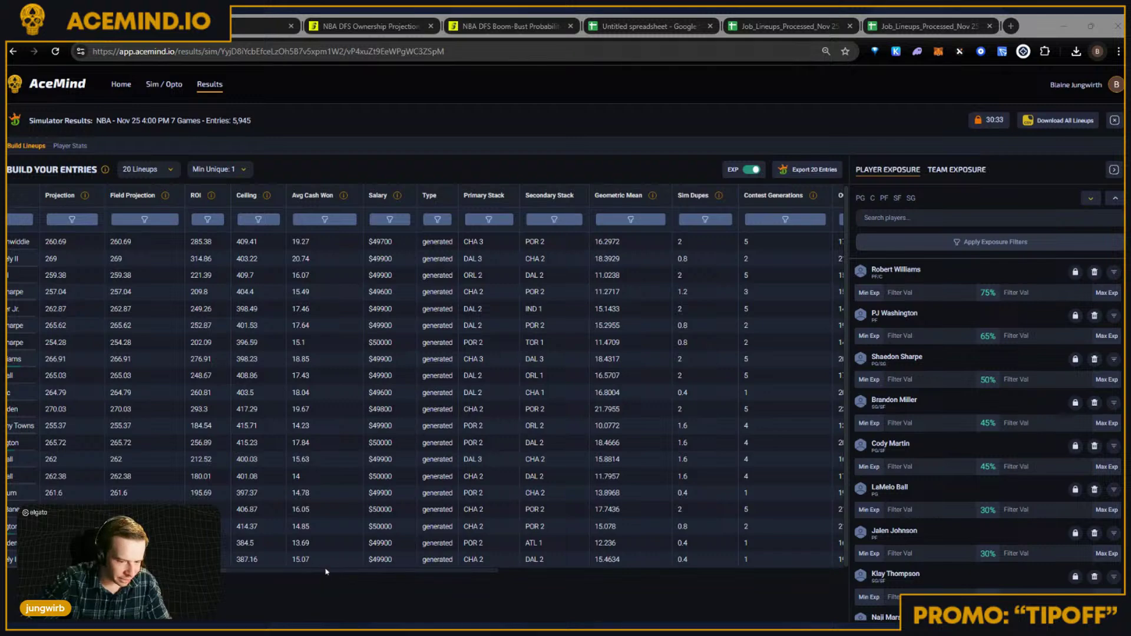
{"action": "left_click_drag", "start_coordinate": [302, 570], "coordinate": [142, 570]}
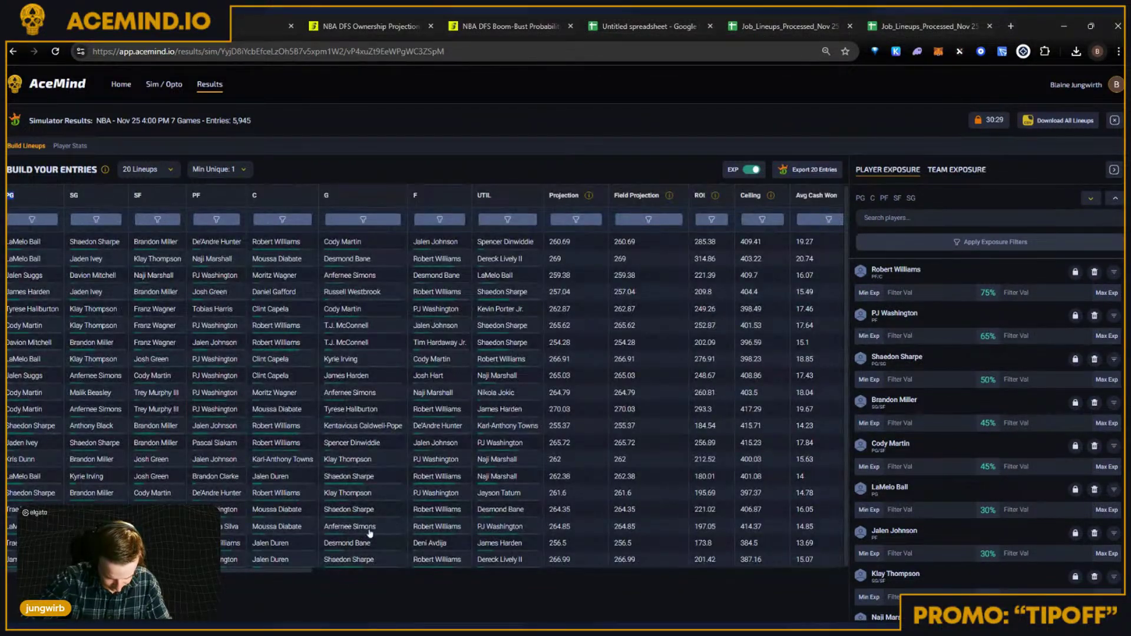
{"action": "left_click_drag", "start_coordinate": [233, 570], "coordinate": [419, 568]}
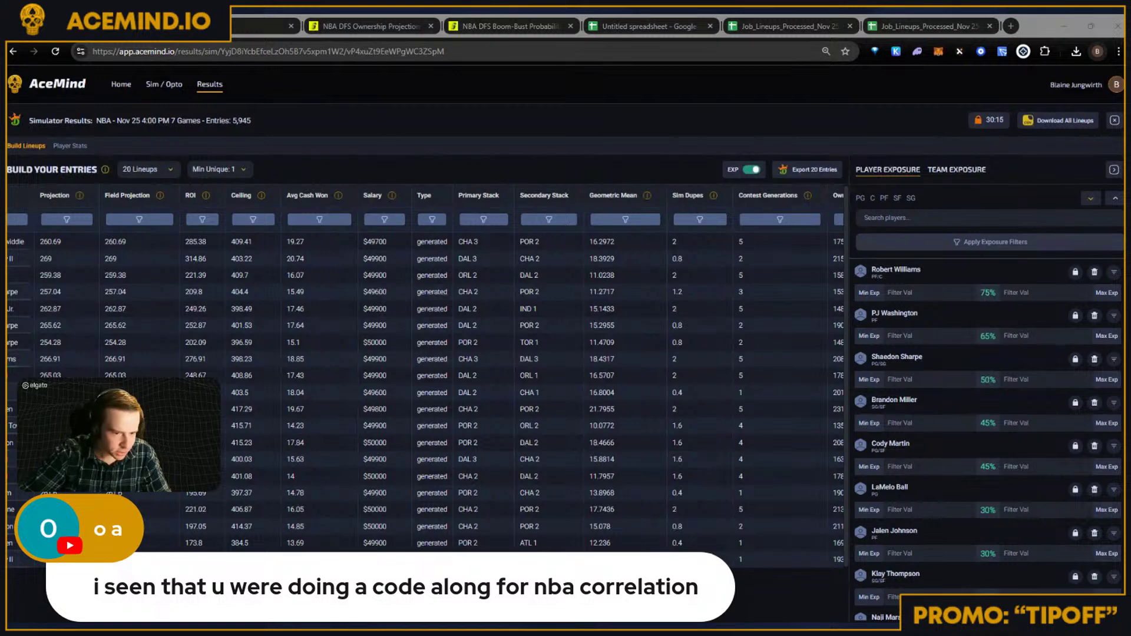
{"action": "scroll", "coordinate": [426, 378], "scroll_direction": "left", "scroll_amount": 10}
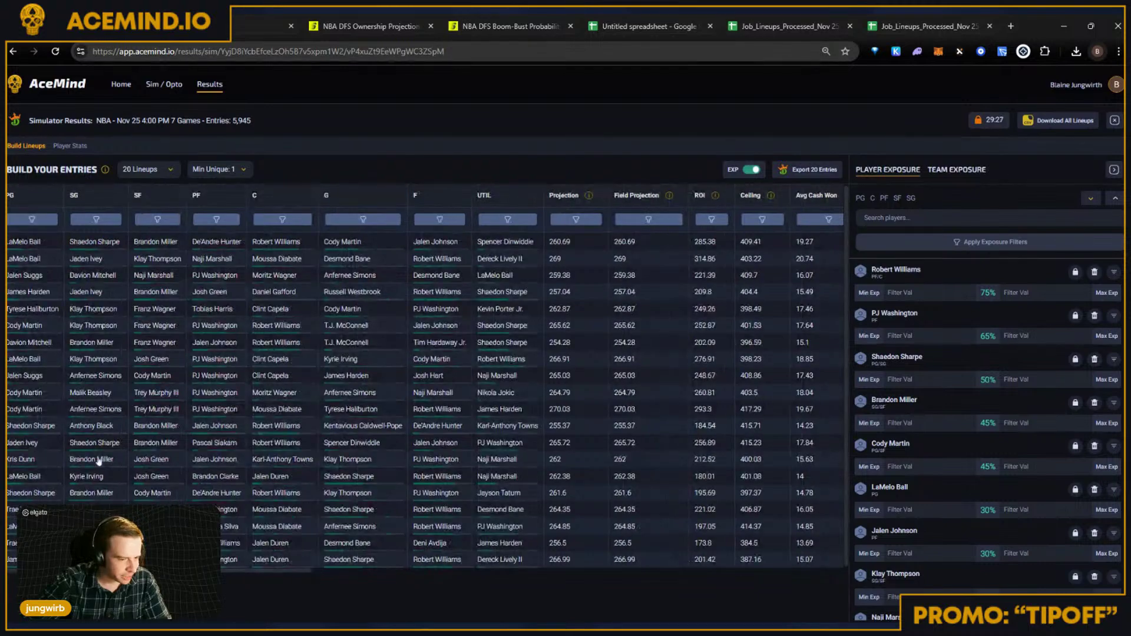
{"action": "mouse_move", "coordinate": [238, 581]}
{"action": "left_mouse_down"}
{"action": "mouse_move", "coordinate": [681, 580]}
{"action": "mouse_move", "coordinate": [253, 580]}
{"action": "left_mouse_up"}
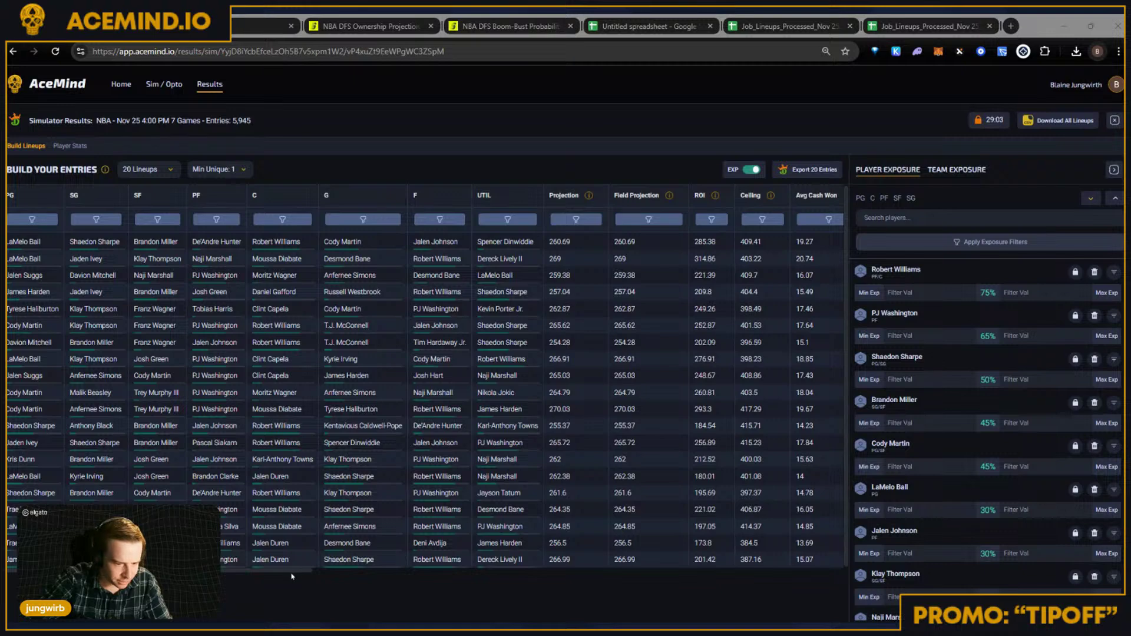
{"action": "left_click_drag", "start_coordinate": [293, 571], "coordinate": [259, 571]}
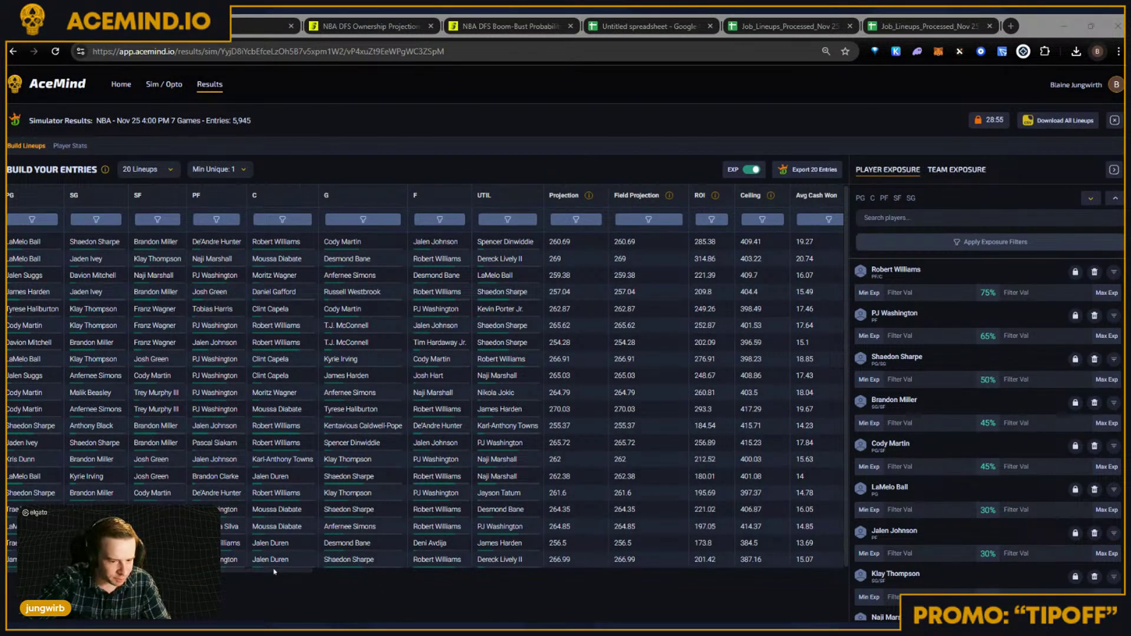
{"action": "left_click_drag", "start_coordinate": [274, 573], "coordinate": [524, 582]}
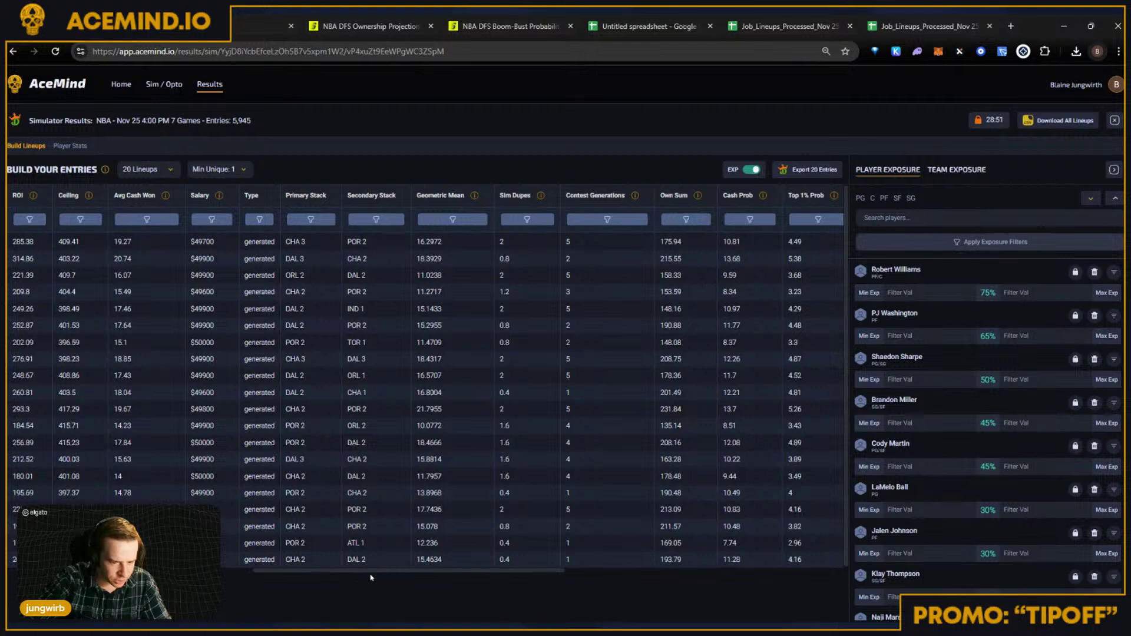
{"action": "left_click_drag", "start_coordinate": [377, 579], "coordinate": [632, 580]}
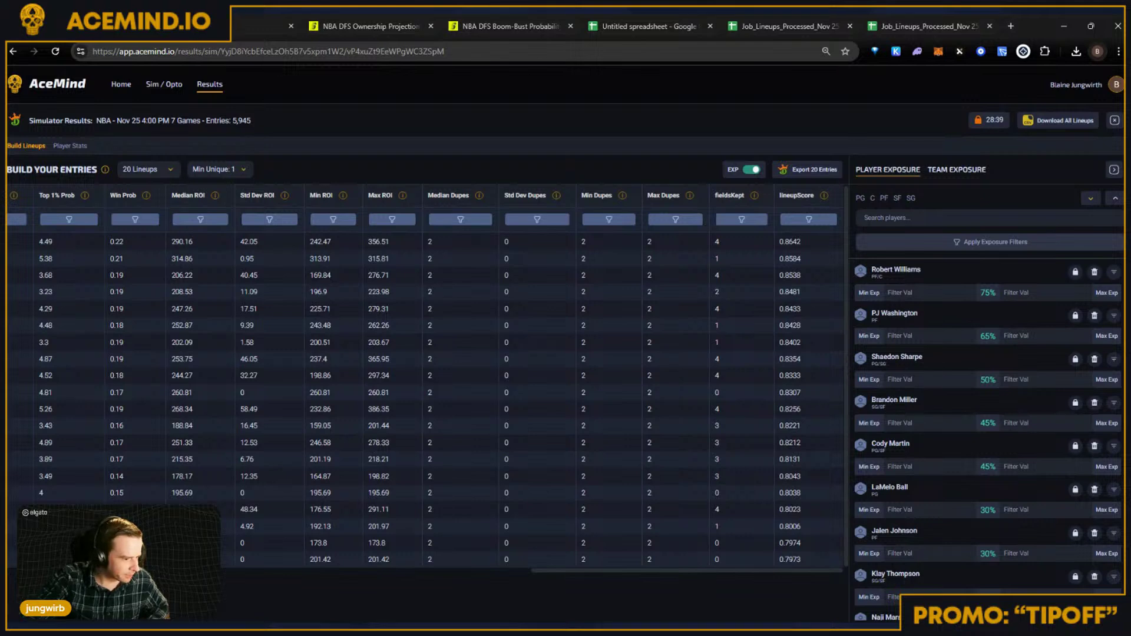